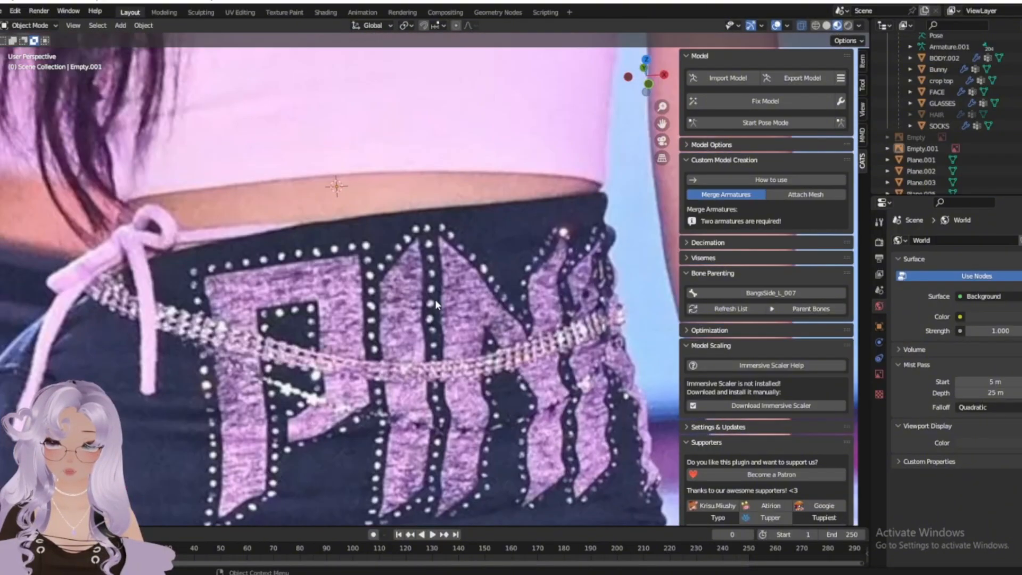
Examine the bow, chain and lettering on the reference photo's skirt and compare them with the avatar's skirt.
middle_click_drag(436, 299, 425, 415, "shift")
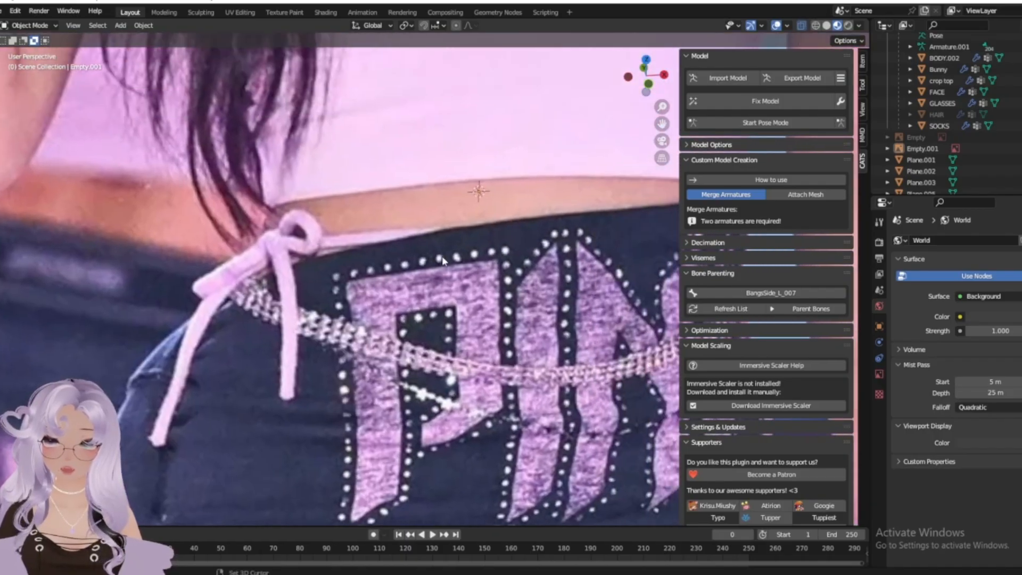
middle_click_drag(443, 256, 472, 260, "shift")
middle_click_drag(360, 251, 79, 146, "shift")
middle_click_drag(368, 314, 70, 304, "shift")
scroll(234, 224, "up", 8)
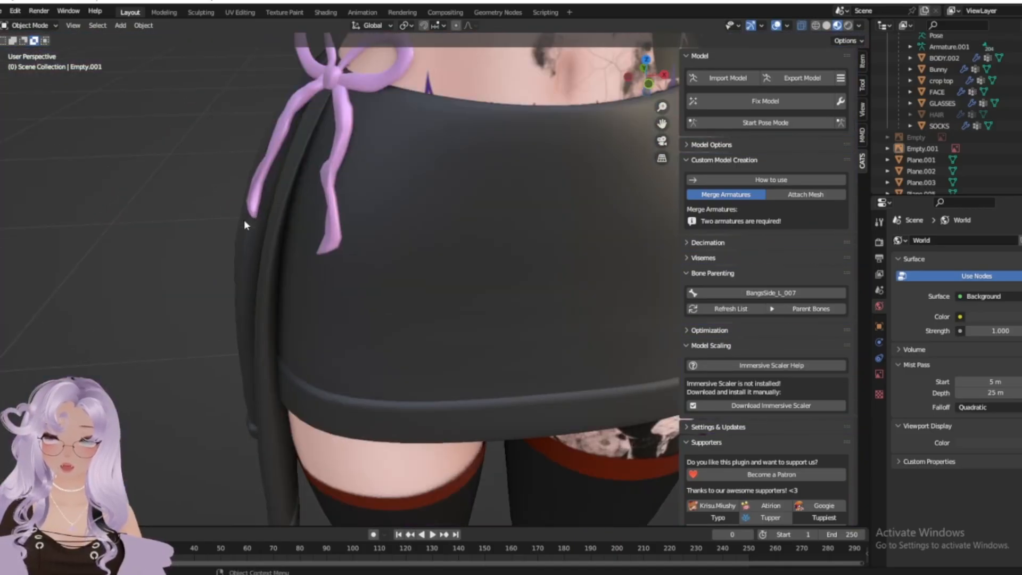
scroll(270, 191, "down", 3)
middle_click_drag(526, 283, 851, 336, "shift")
middle_click_drag(330, 315, 799, 325, "shift")
middle_click_drag(184, 239, 333, 381, "shift")
scroll(314, 356, "up", 3)
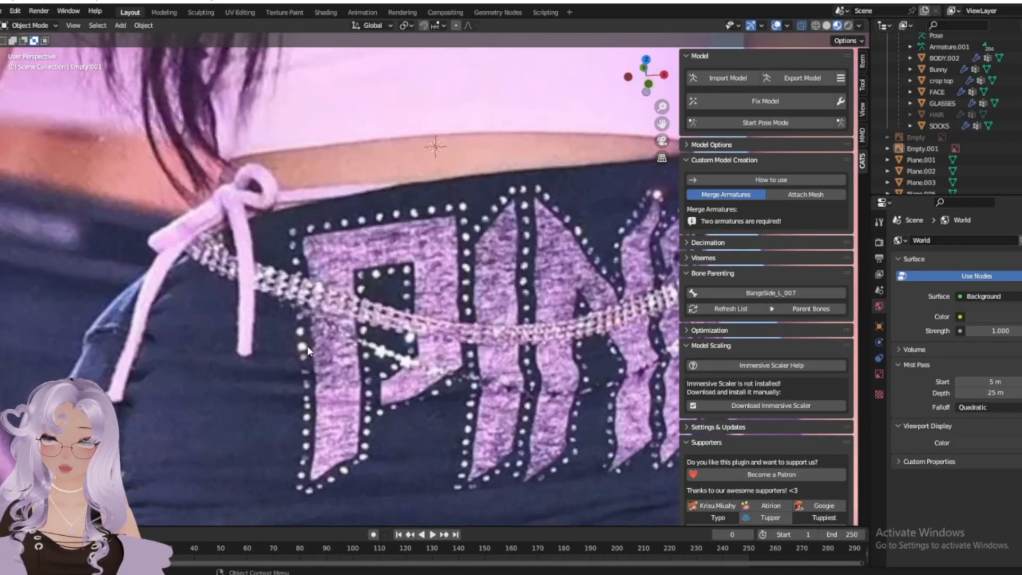
scroll(223, 319, "up", 4)
middle_click_drag(209, 309, 324, 258, "shift")
scroll(323, 258, "up", 4)
Add a mesh plane at the 3D cursor and try moving it off the reference photo beside the avatar.
key("shift+a")
mouse_move(380, 161)
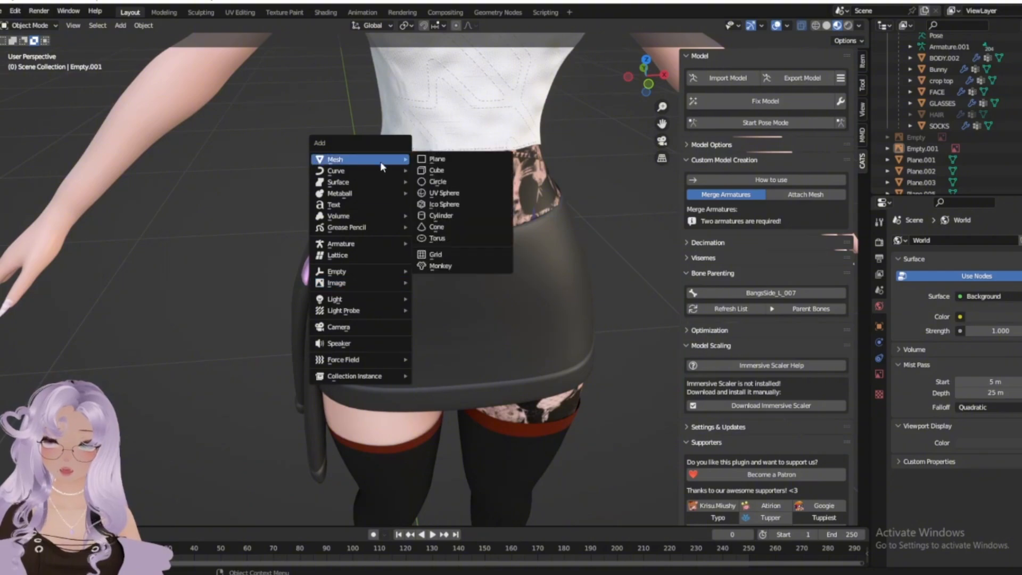
left_click(447, 162)
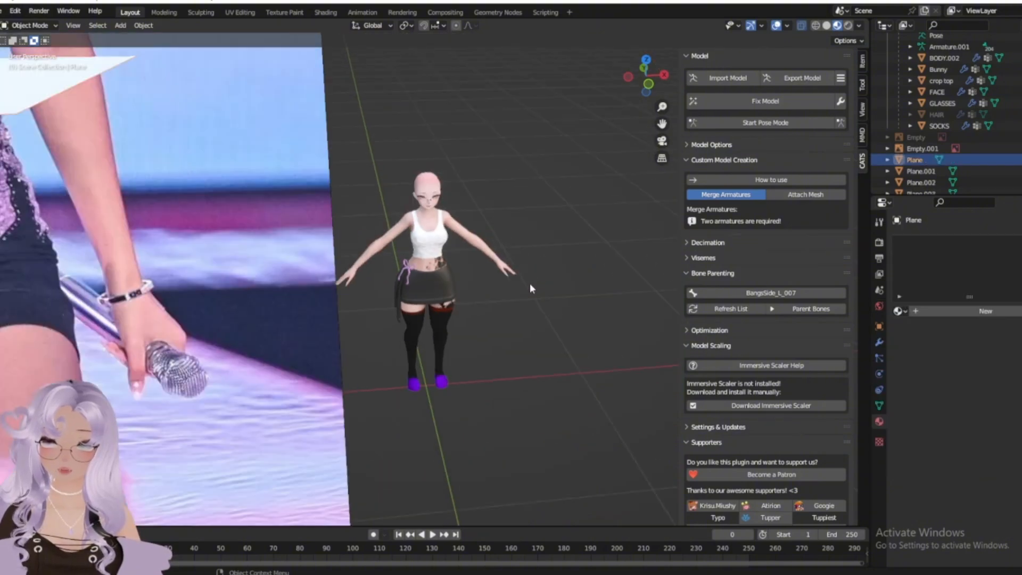
scroll(530, 284, "down", 9)
middle_click_drag(529, 284, 528, 322)
key("g")
left_click(435, 268)
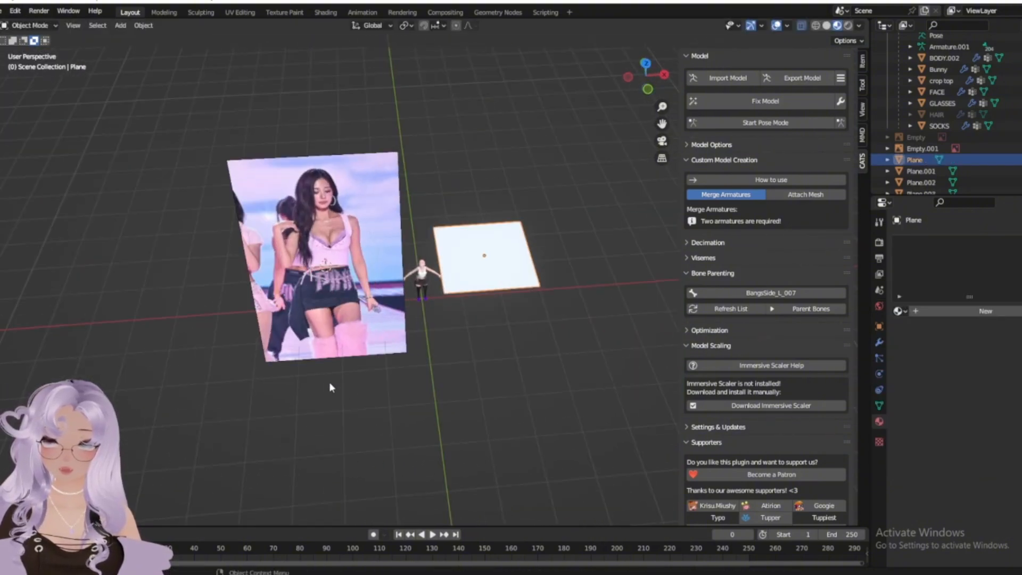
key("z")
key("Escape")
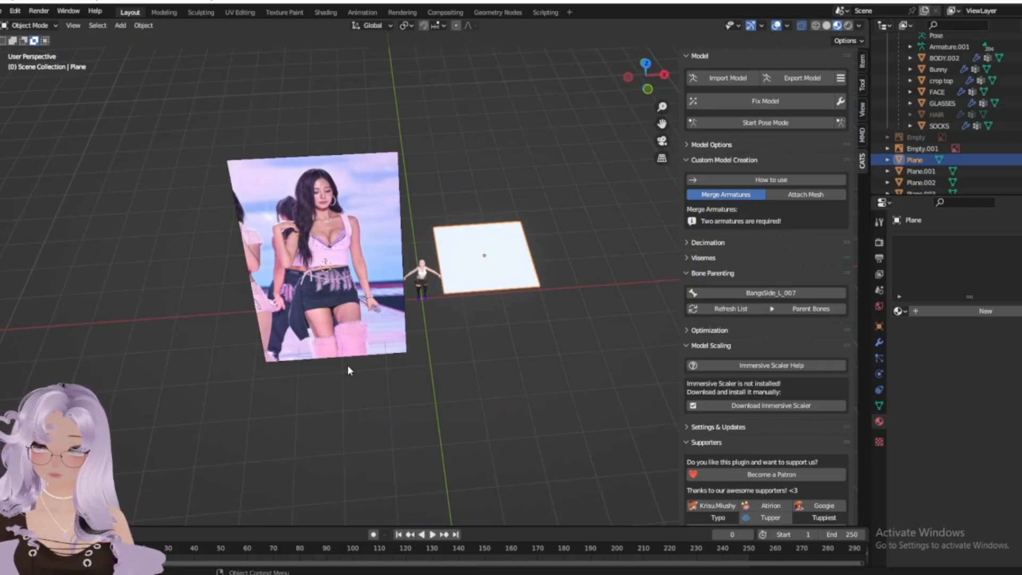
Snap the 3D cursor to the world origin and delete the plane lying across the reference photo.
key("shift+s")
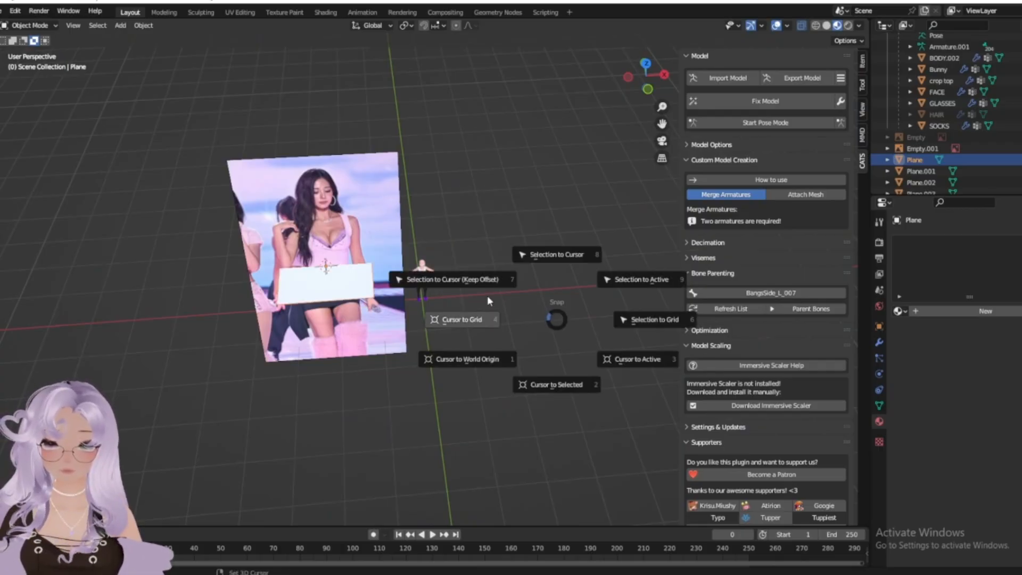
left_click(491, 358)
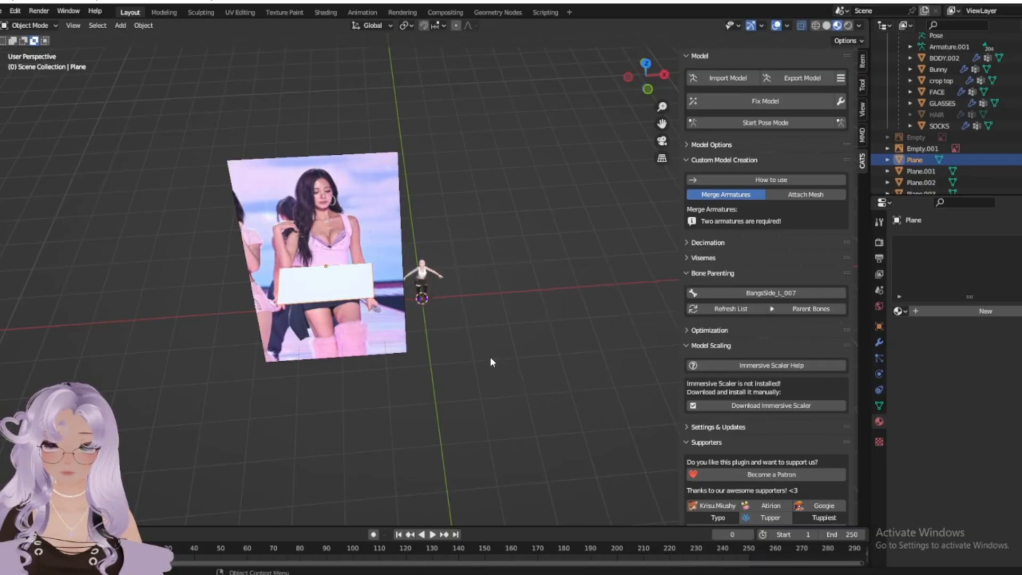
scroll(406, 339, "up", 3)
right_click(302, 301)
left_click(302, 303)
scroll(418, 364, "up", 3)
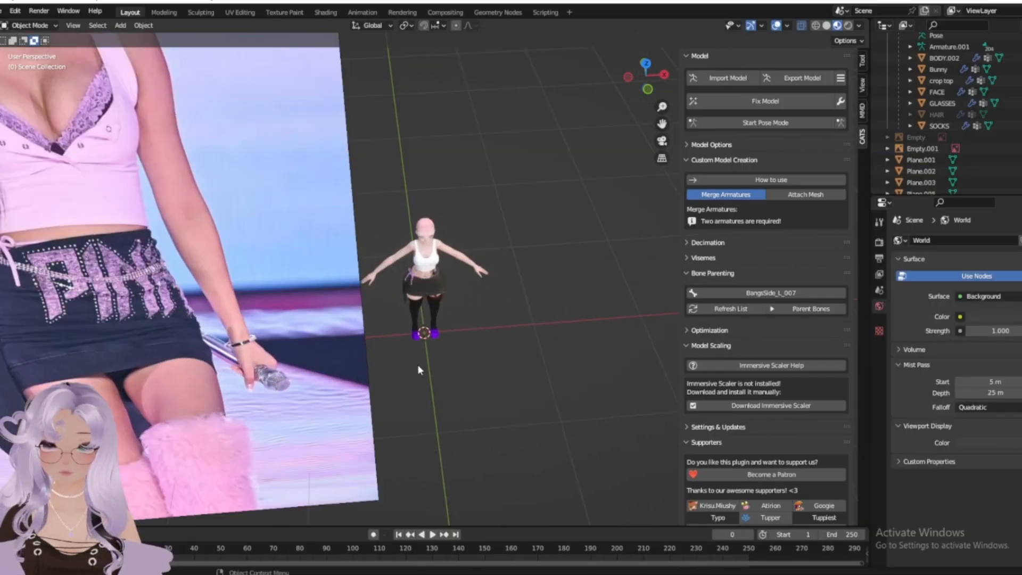
Add a mesh plane at the world origin beneath the avatar and enter Edit Mode.
key("shift+a")
left_click(461, 352)
scroll(477, 356, "down", 4)
scroll(506, 405, "up", 6)
key("Tab")
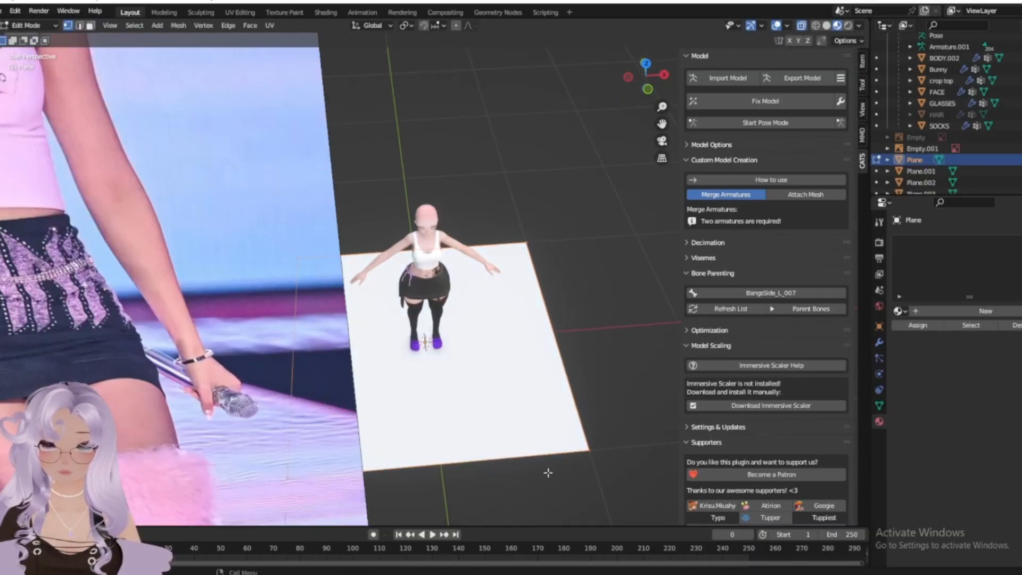
Try to move part of the plane's geometry in Edit Mode, and undo the move.
left_click_drag(586, 507, 327, 81)
scroll(531, 367, "down", 6)
key("g")
left_click(449, 321)
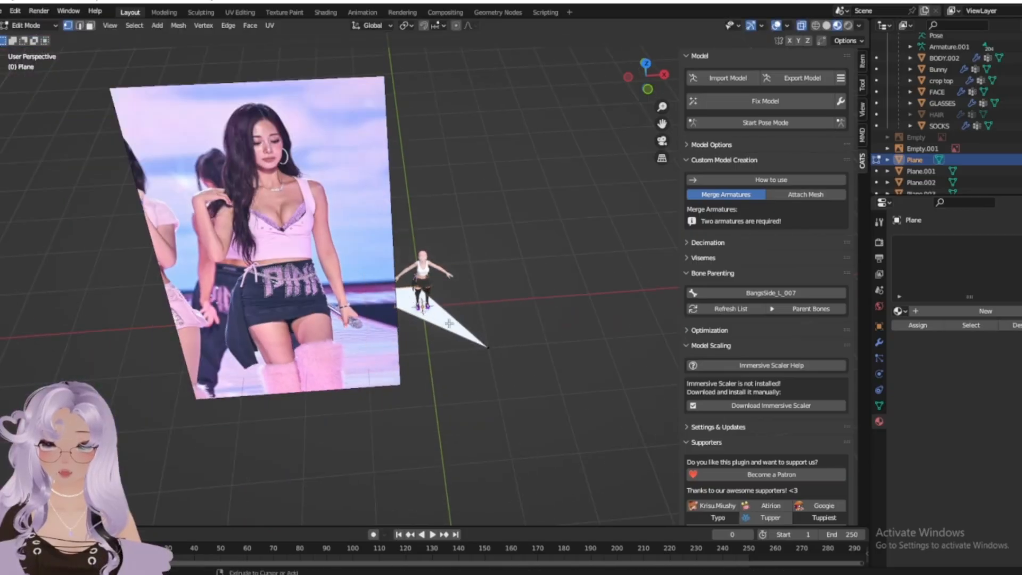
key("ctrl+z")
Select all of the plane's vertices, hide the Empty.001 reference image and scale the plane down around the avatar's feet.
left_click_drag(593, 410, 166, 85)
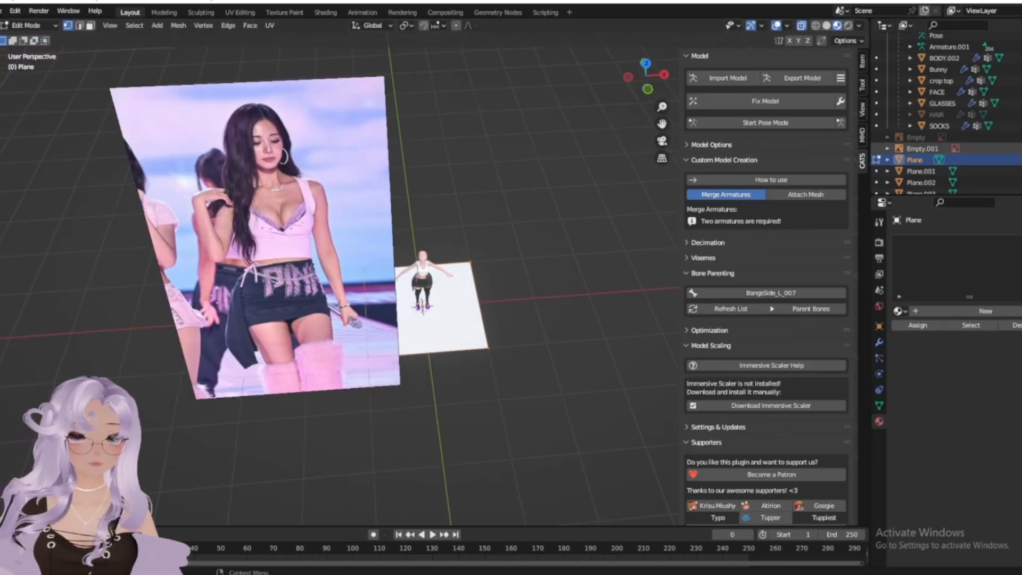
left_click(1016, 149)
scroll(458, 396, "up", 4)
key("s")
left_click(439, 371)
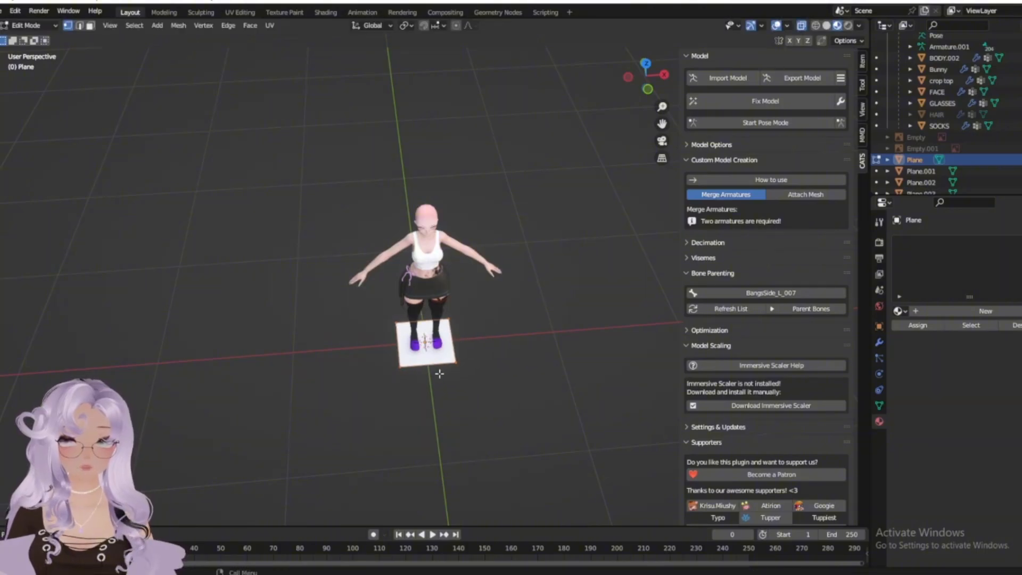
Move the plane's geometry in Edit Mode away from its origin to in front of the avatar's feet.
middle_click_drag(439, 371, 612, 358)
scroll(438, 356, "up", 4)
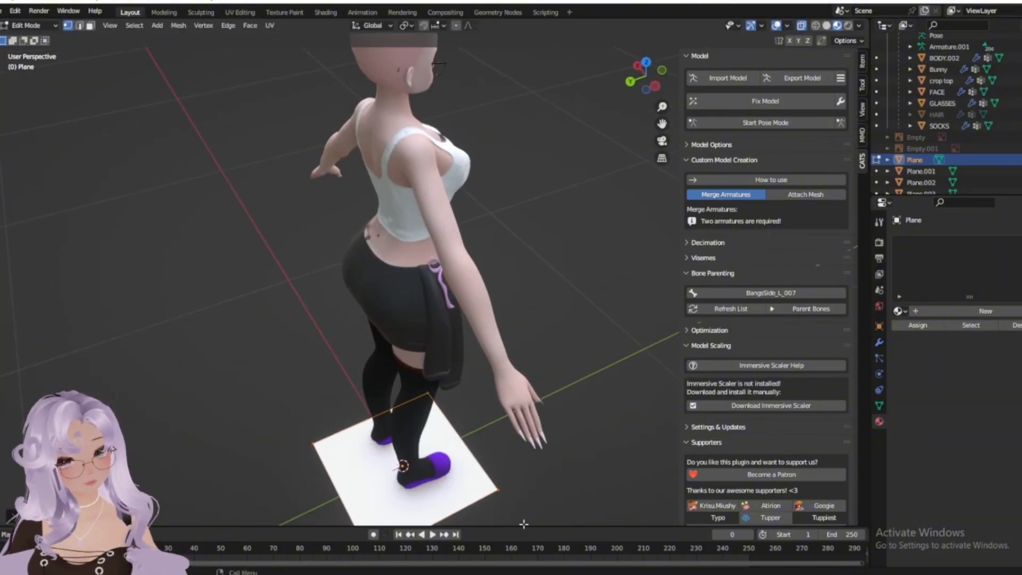
middle_click_drag(368, 448, 160, 164)
middle_click_drag(368, 219, 425, 239)
key("g")
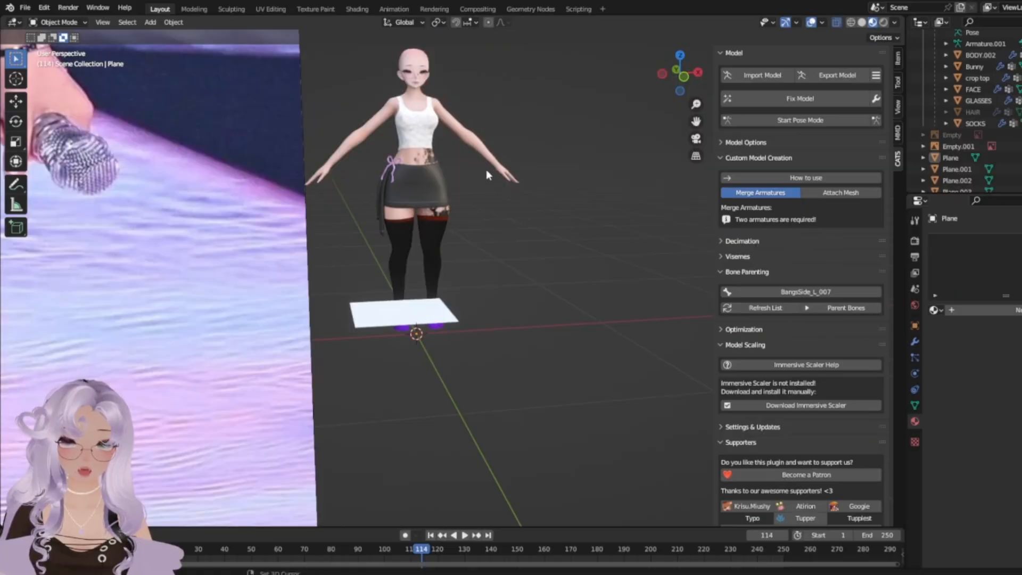
Hide the Empty.001 reference image while keeping the plane visible in the scene.
middle_click_drag(487, 170, 535, 349, "shift")
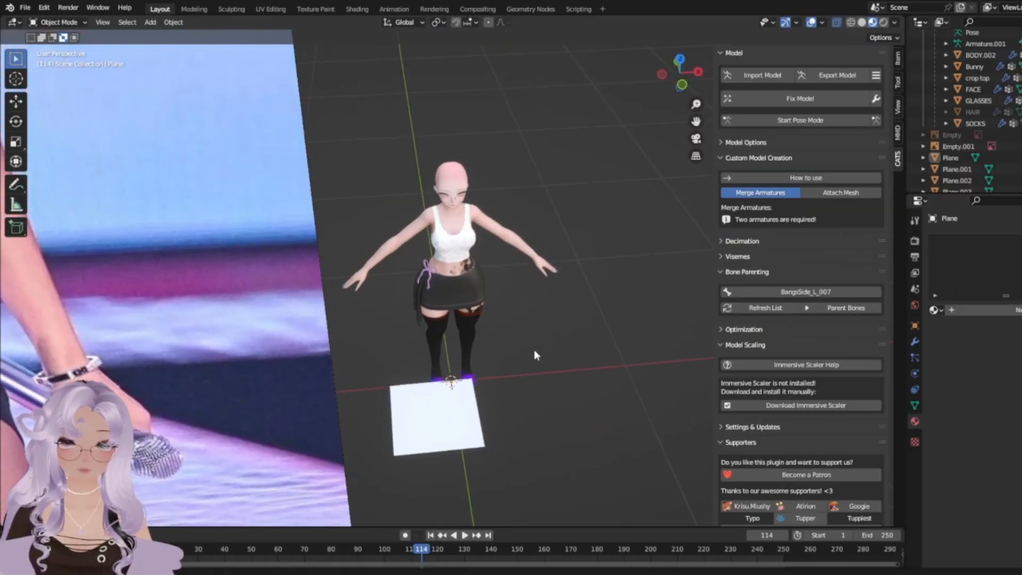
scroll(535, 350, "up", 4)
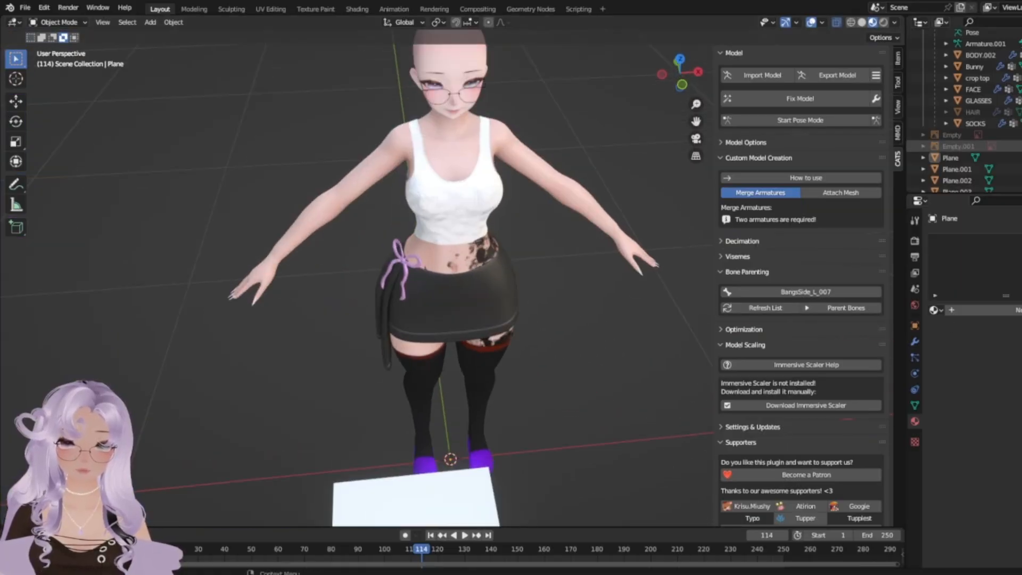
left_click(1021, 157)
middle_click_drag(538, 321, 602, 205, "shift")
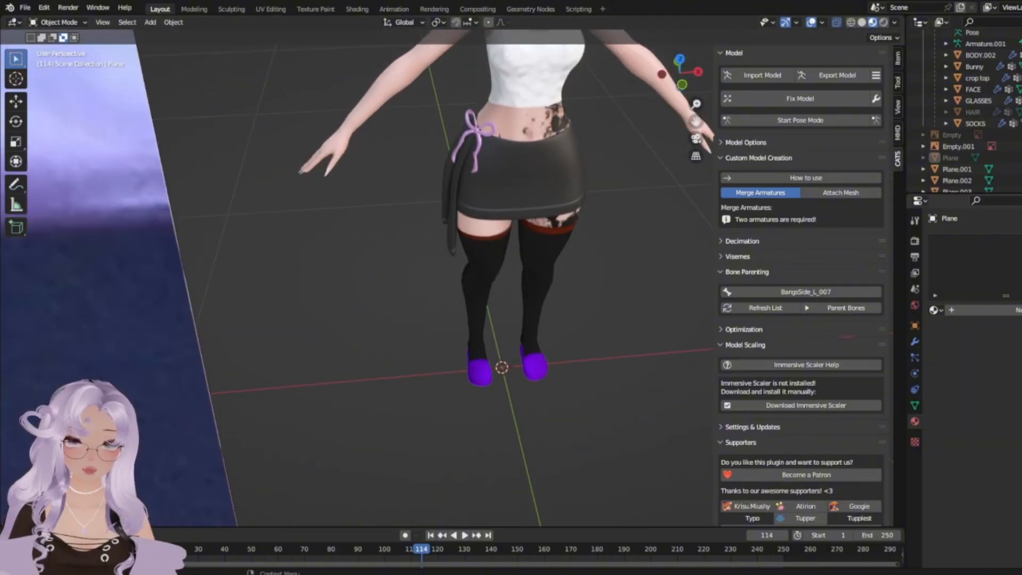
left_click(1021, 147)
left_click(1020, 158)
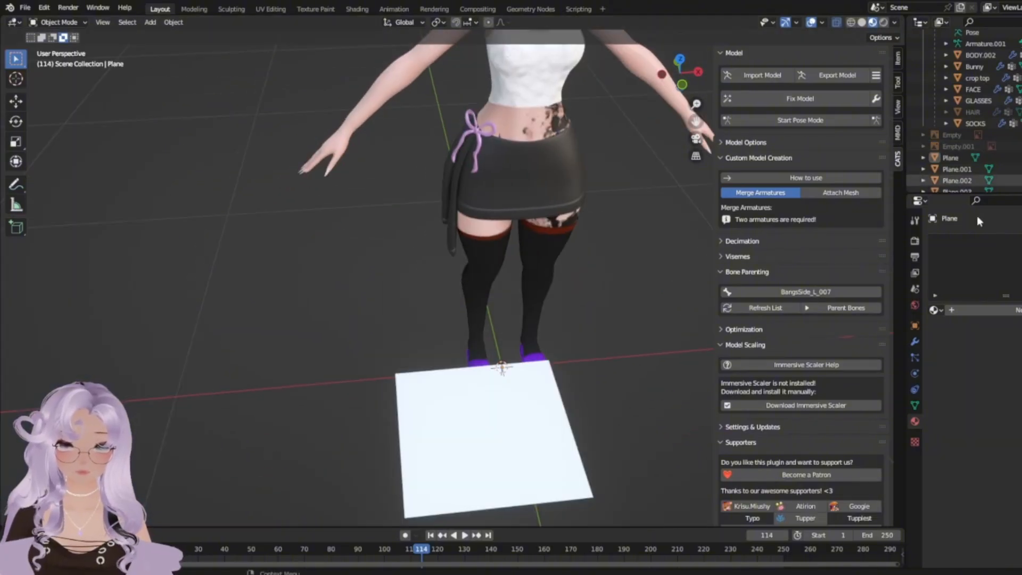
Select the plane and move it sideways in Object Mode, away from the world origin.
left_click(555, 464)
key("g")
left_click(510, 450)
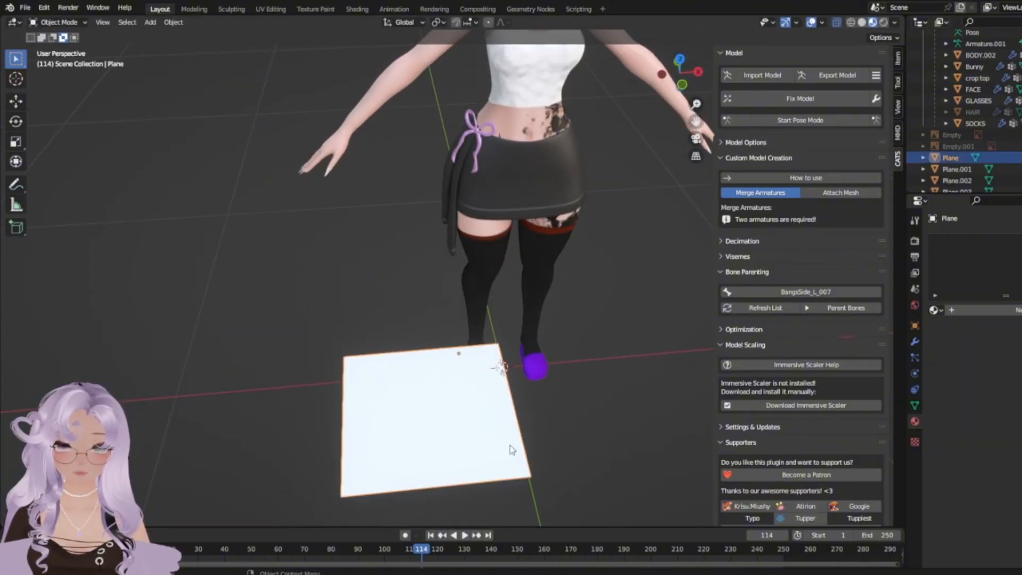
middle_click_drag(448, 432, 512, 445)
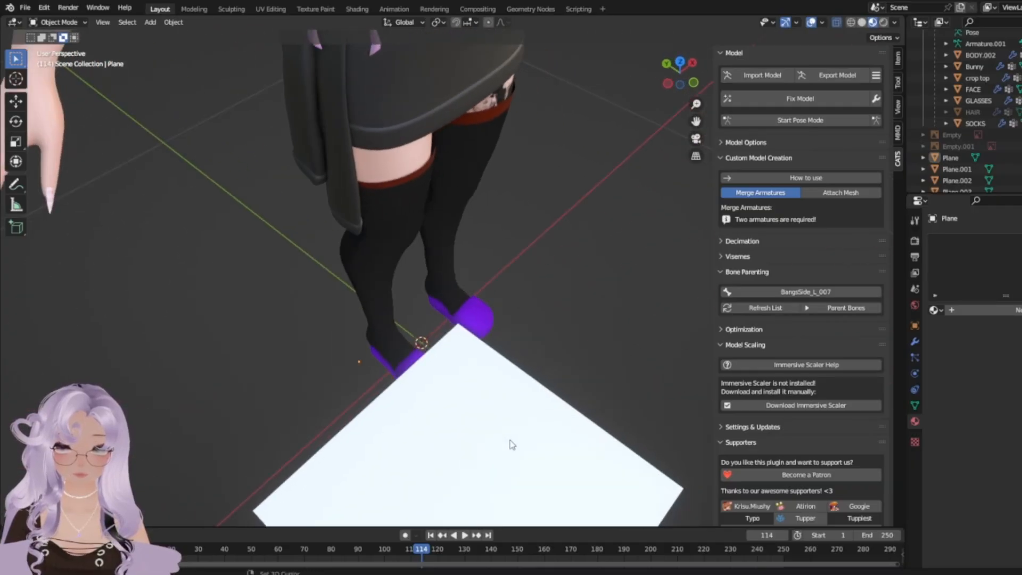
Delete the plane whose geometry sits away from its origin.
key("shift+a")
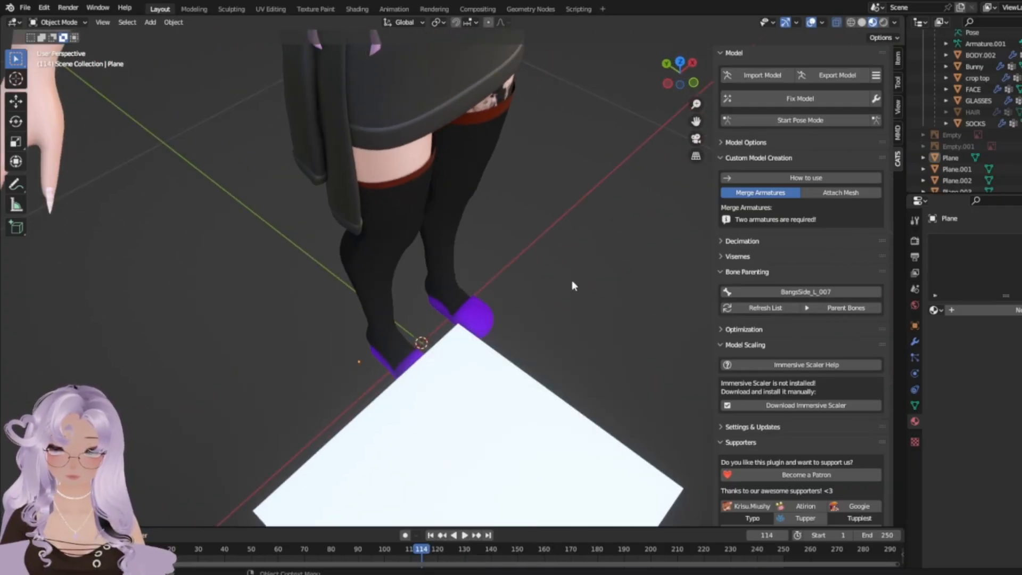
left_click(419, 397)
right_click(453, 444)
left_click(467, 443)
Add a new mesh plane at the world origin and enter Edit Mode on it.
key("shift+a")
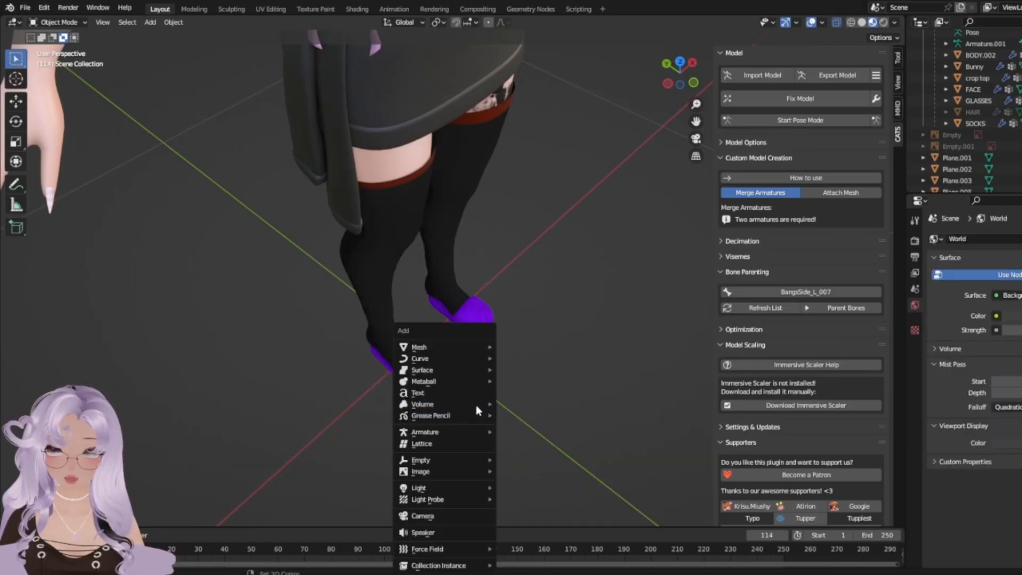
mouse_move(473, 352)
left_click(533, 346)
key("grave")
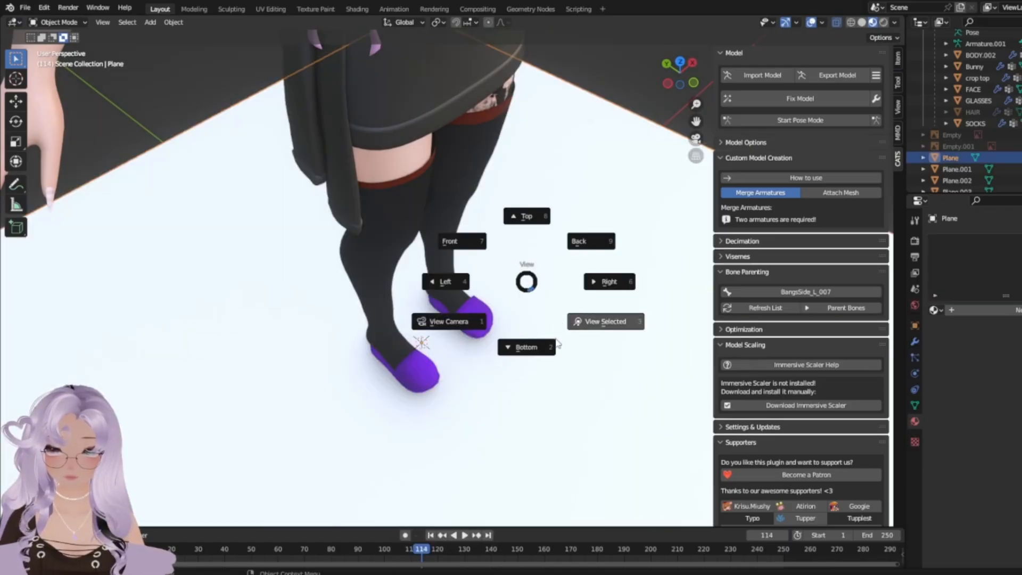
key("Escape")
key("Tab")
scroll(148, 370, "down", 5)
middle_click_drag(149, 370, 311, 366)
scroll(215, 374, "down", 5)
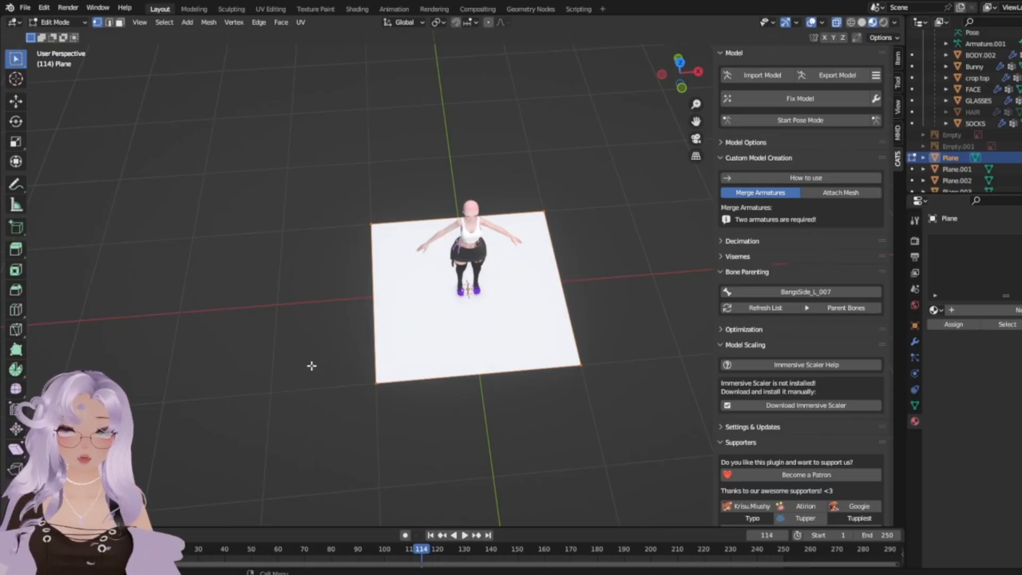
scroll(435, 293, "up", 4)
scroll(522, 362, "down", 6)
Select the plane's edge on the positive X side and move it along X past the centre line.
left_click_drag(605, 426, 421, 149)
scroll(533, 255, "up", 5)
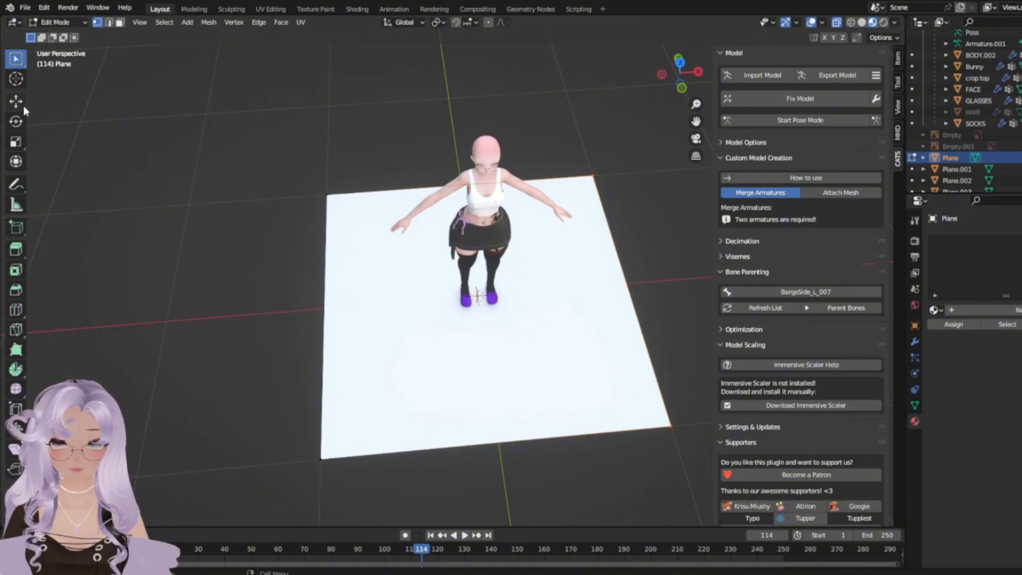
left_click_drag(670, 284, 484, 317)
key("ctrl+z")
left_click_drag(655, 280, 467, 294)
Add a Mirror modifier to the plane on the X axis with clipping enabled.
left_click(914, 341)
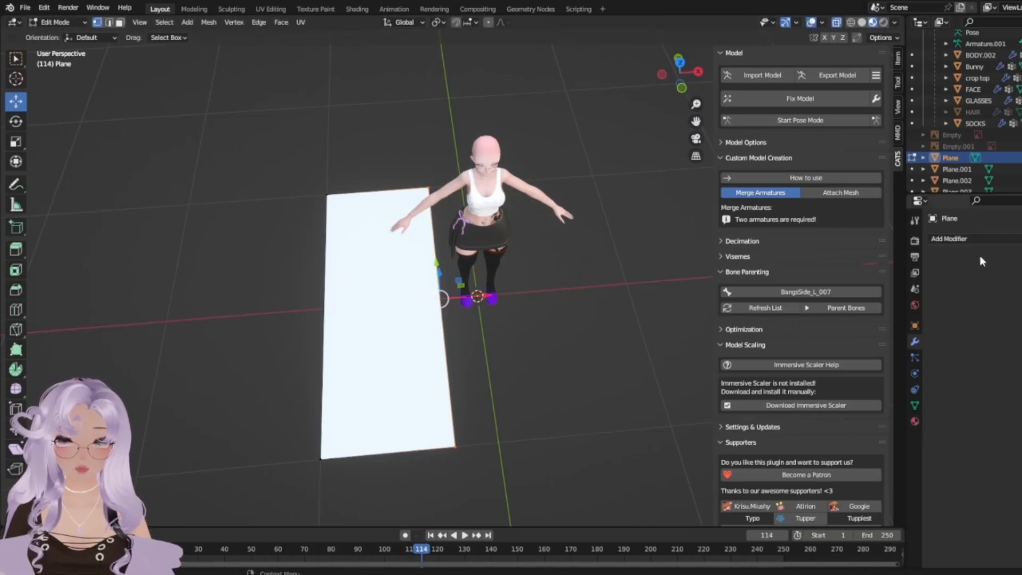
left_click(976, 239)
left_click(869, 372)
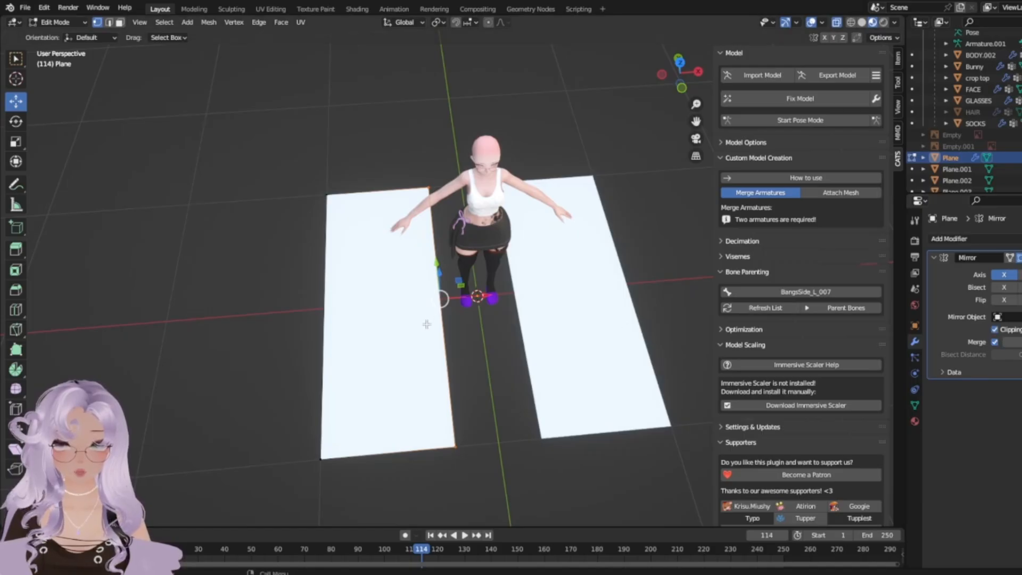
Try moving the plane's inner edge and its front corner vertex separately toward the centre line.
left_click_drag(491, 299, 512, 326)
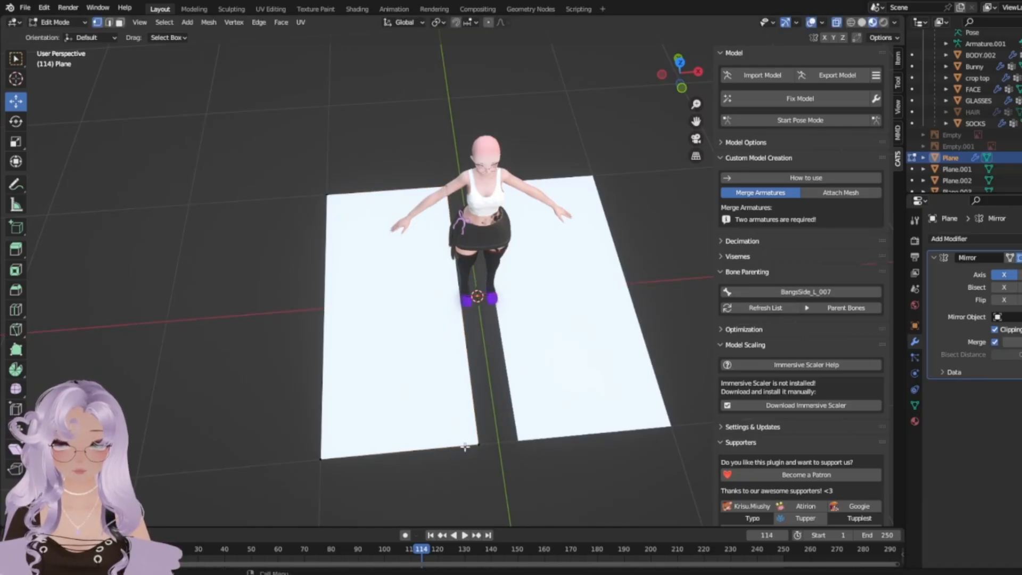
left_click_drag(456, 433, 553, 483)
left_click_drag(532, 447, 559, 437)
left_click_drag(624, 431, 544, 512)
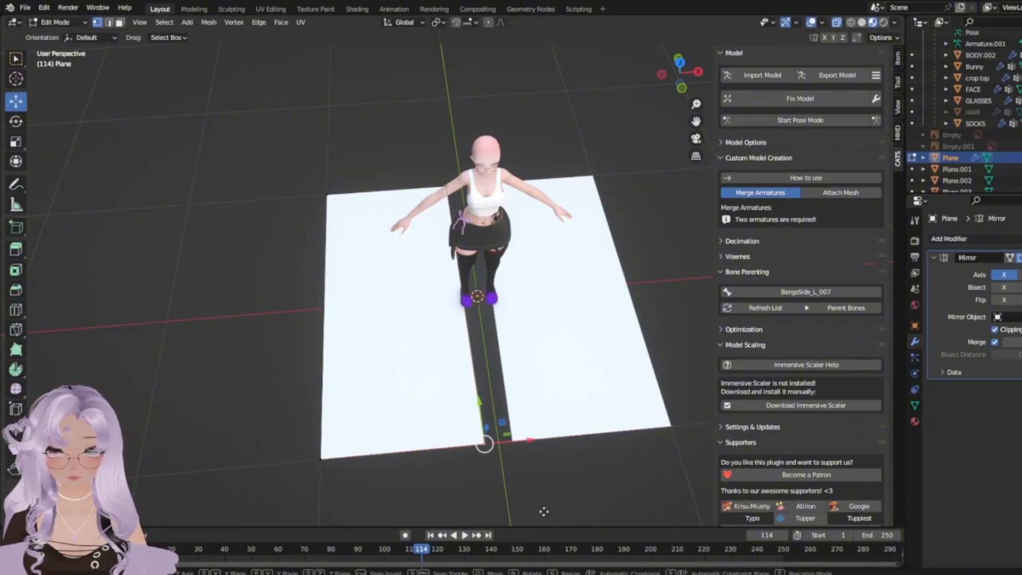
key("g")
left_click(613, 434)
key("ctrl+z")
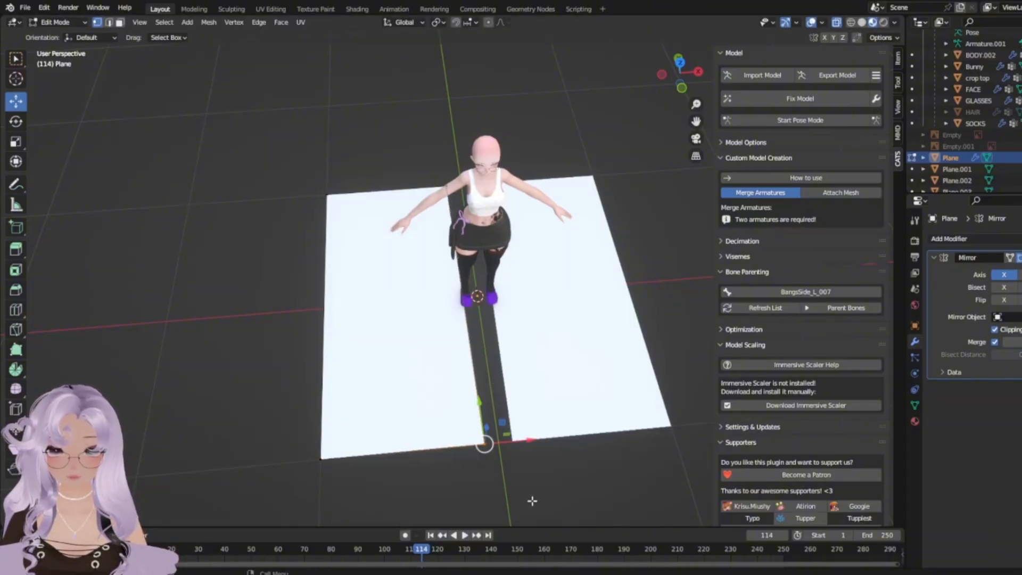
Move the plane's whole inner edge along X to the centre line to join both halves, and return to Object Mode.
left_click_drag(428, 176, 516, 448)
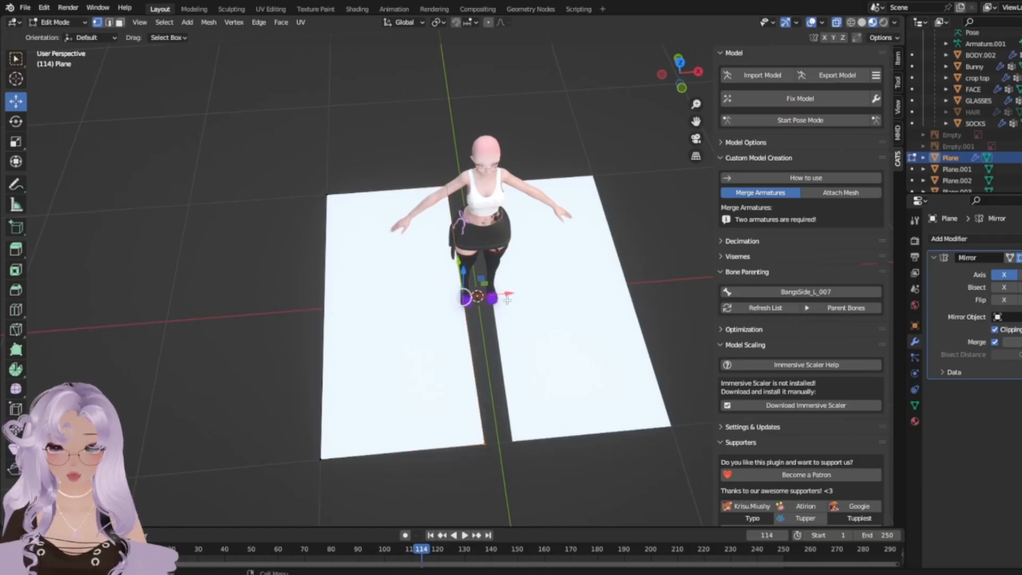
left_click_drag(507, 301, 538, 298)
middle_click_drag(543, 481, 464, 296)
scroll(469, 328, "up", 3)
scroll(463, 325, "down", 4)
key("Tab")
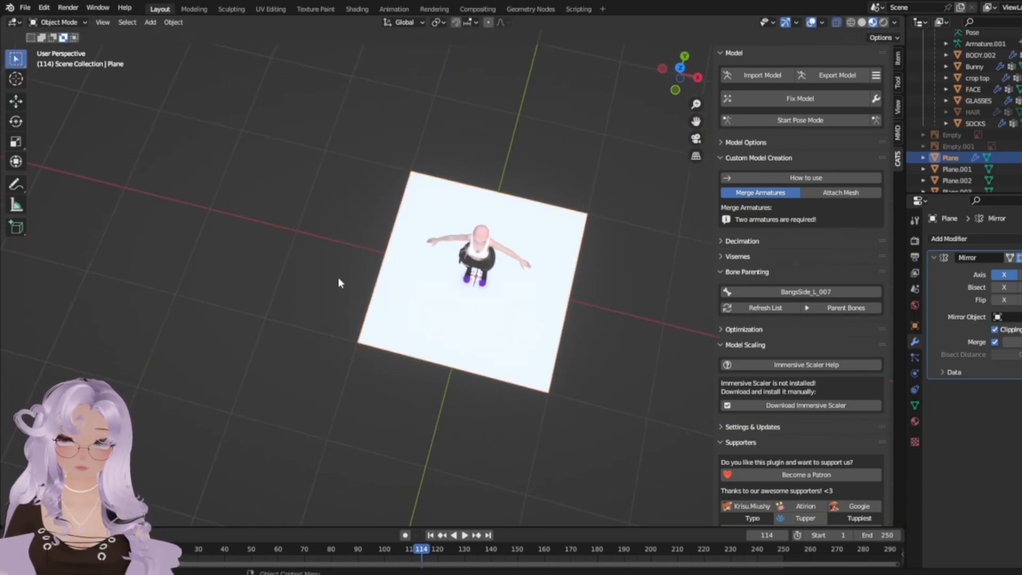
key("shift+a")
mouse_move(338, 277)
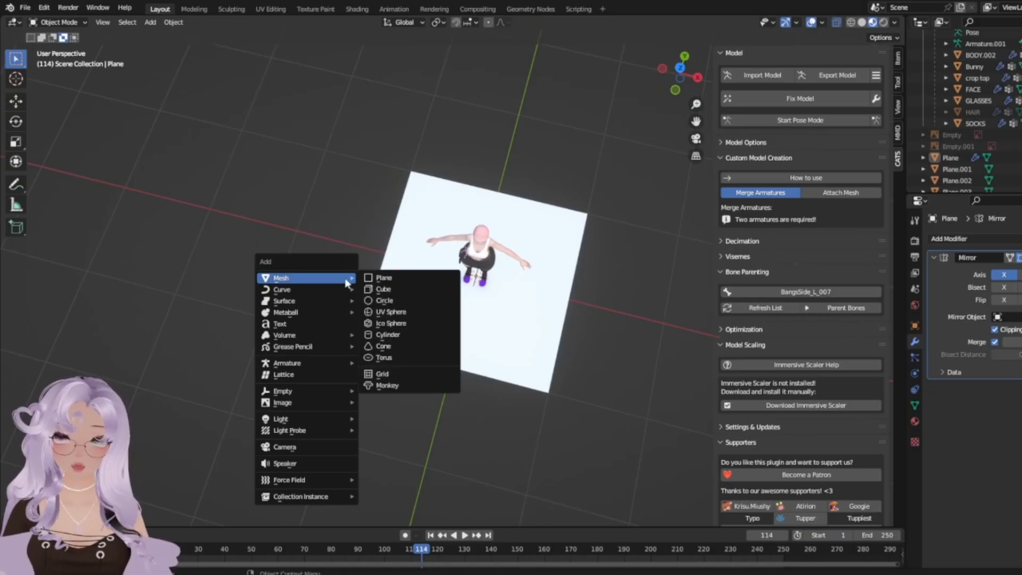
left_click(397, 323)
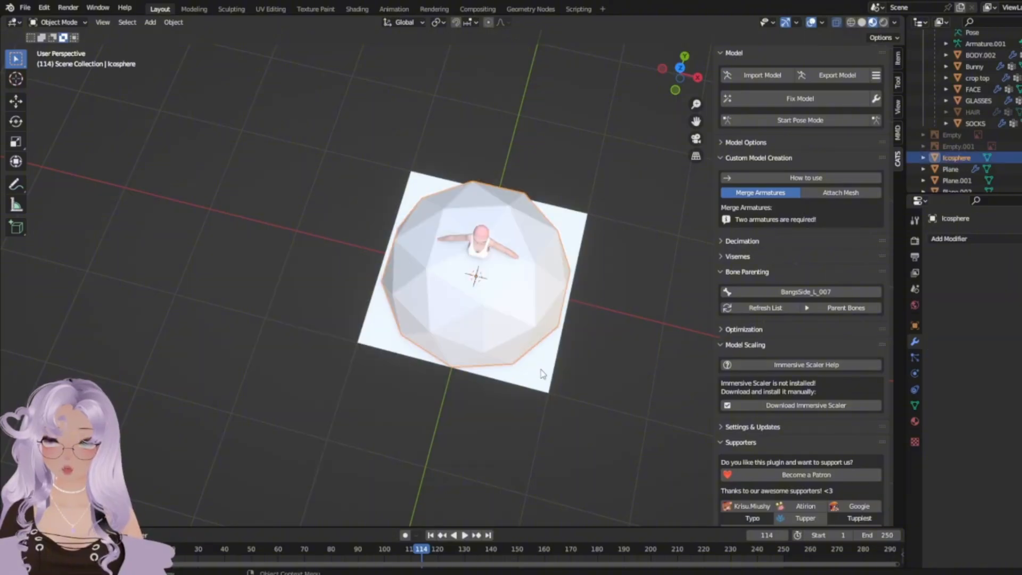
key("ctrl+z")
key("shift+a")
mouse_move(394, 361)
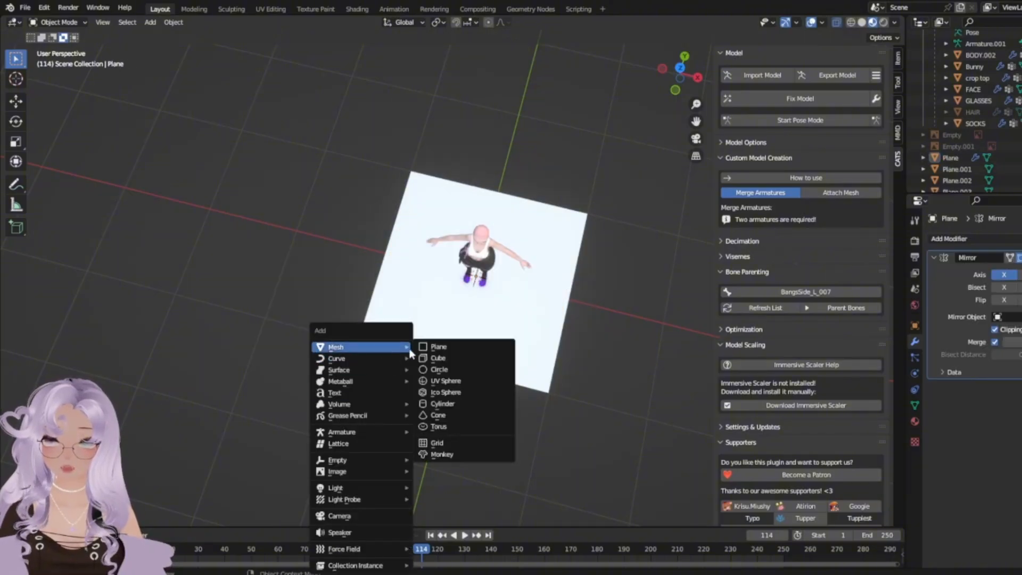
left_click(437, 367)
scroll(369, 370, "down", 3)
middle_click_drag(369, 369, 434, 354)
scroll(434, 353, "up", 2)
key("ctrl+z")
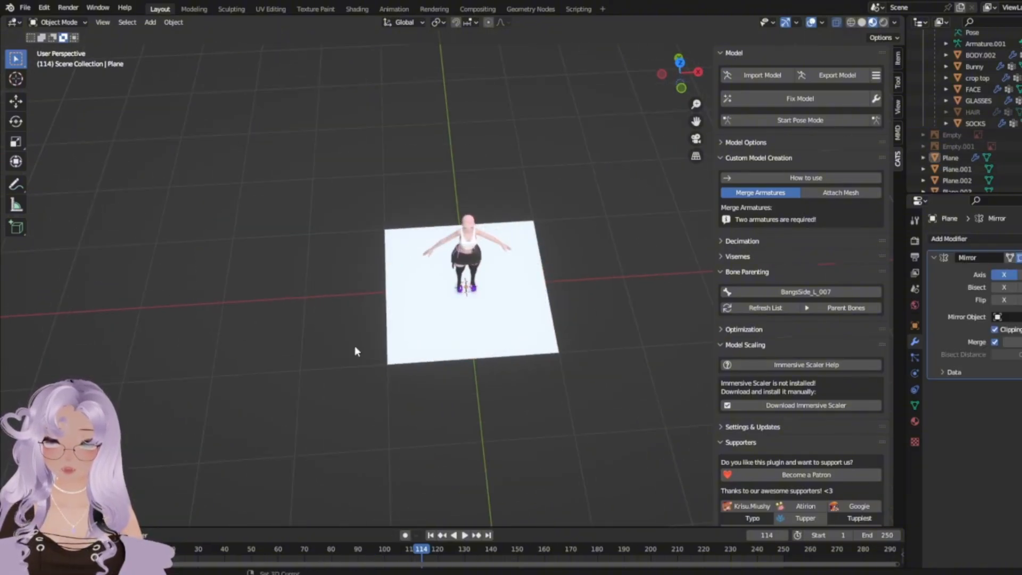
Add a UV sphere at the world origin and enter Edit Mode on it.
key("shift+a")
mouse_move(355, 347)
left_click(397, 384)
key("Tab")
scroll(406, 352, "down", 5)
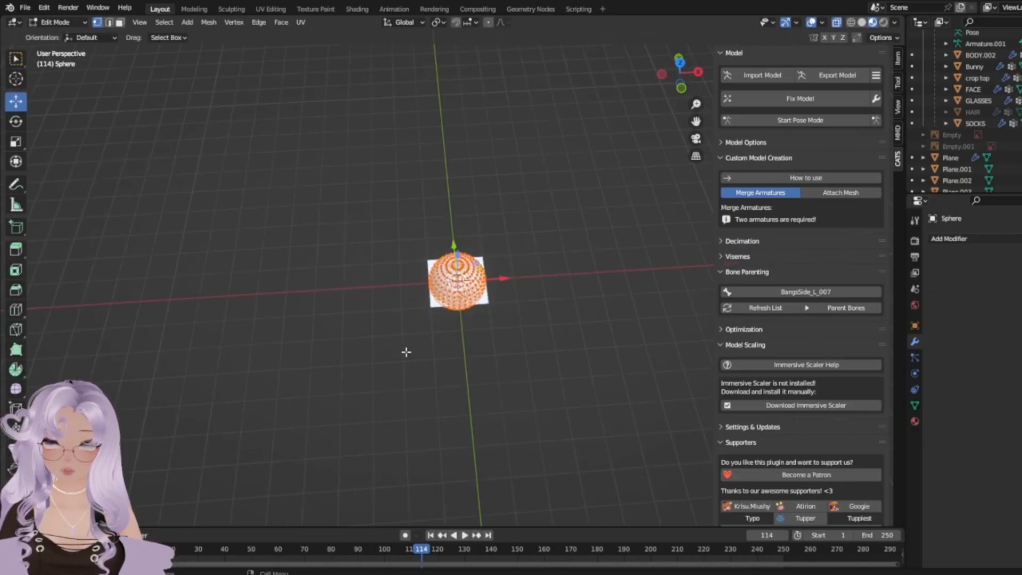
Delete the vertices of the sphere's lower half from the front view to leave a dome.
middle_click_drag(406, 351, 390, 271)
scroll(561, 384, "up", 9)
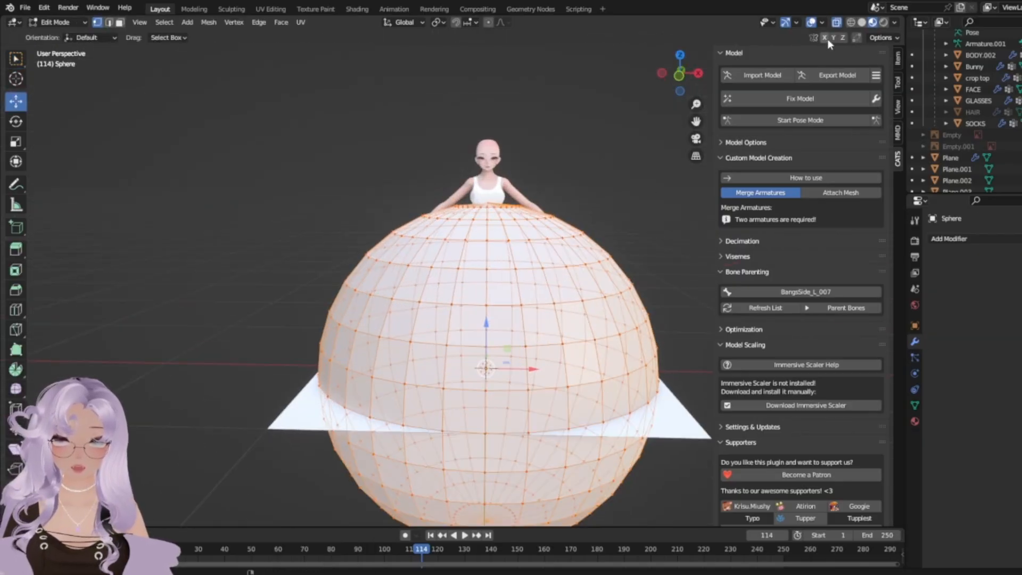
left_click(680, 76)
left_click(641, 478)
left_click_drag(636, 474, 362, 345)
right_click(363, 354)
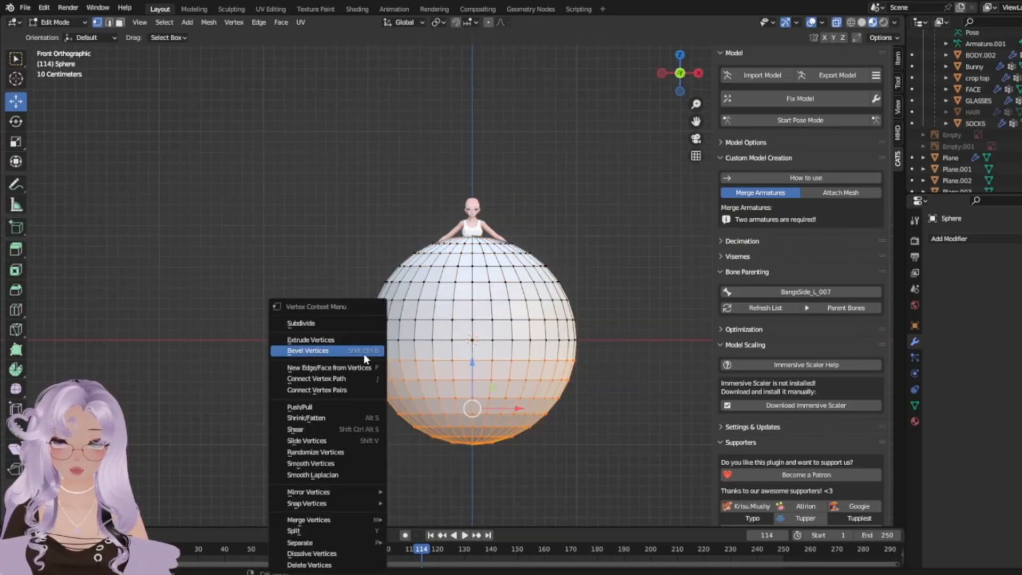
left_click(352, 554)
Select the entire dome mesh and scale it down to a size comparable to the avatar.
key("a")
middle_click_drag(414, 386, 486, 358)
scroll(486, 359, "up", 3)
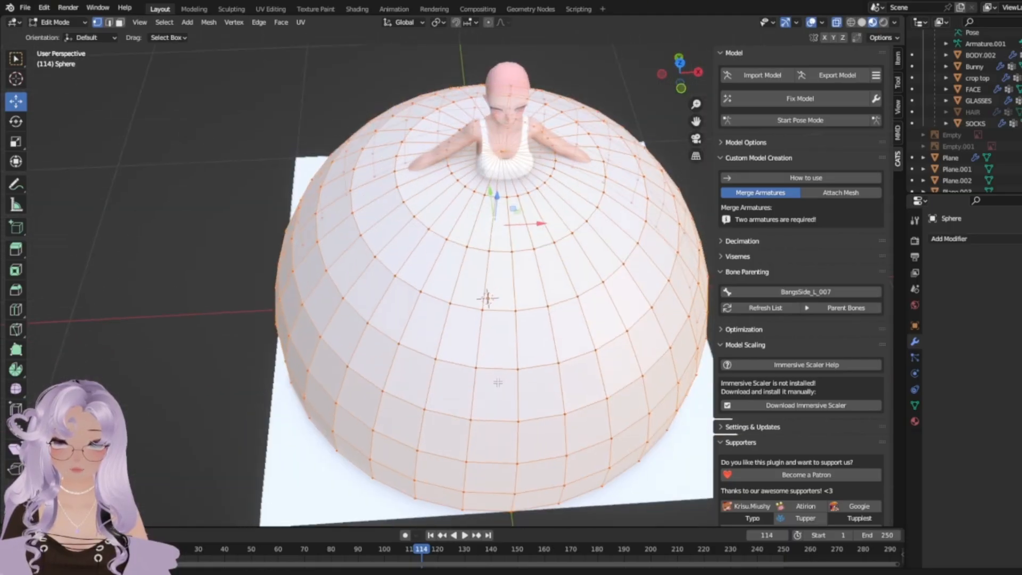
key("s")
left_click(510, 236)
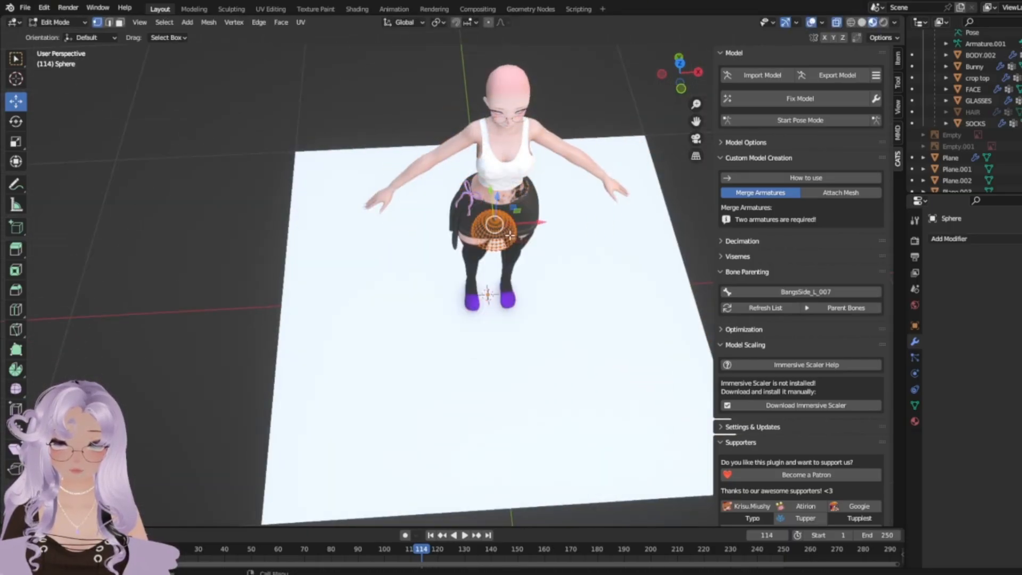
key("s")
left_click(582, 281)
Move the dome beside the avatar's right hand and adjust its scale there.
key("g")
left_click(474, 243)
key("s")
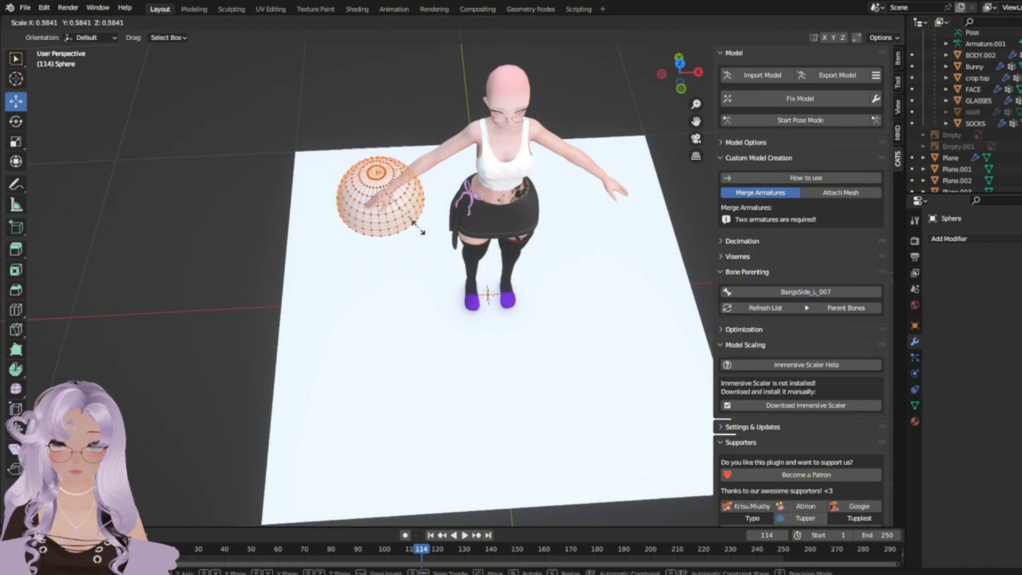
left_click(418, 225)
key("g")
left_click(377, 197)
middle_click_drag(377, 198, 434, 363)
key("s")
left_click(418, 256)
scroll(417, 256, "down", 3)
key("Tab")
left_click(445, 432)
key("Tab")
scroll(445, 433, "down", 3)
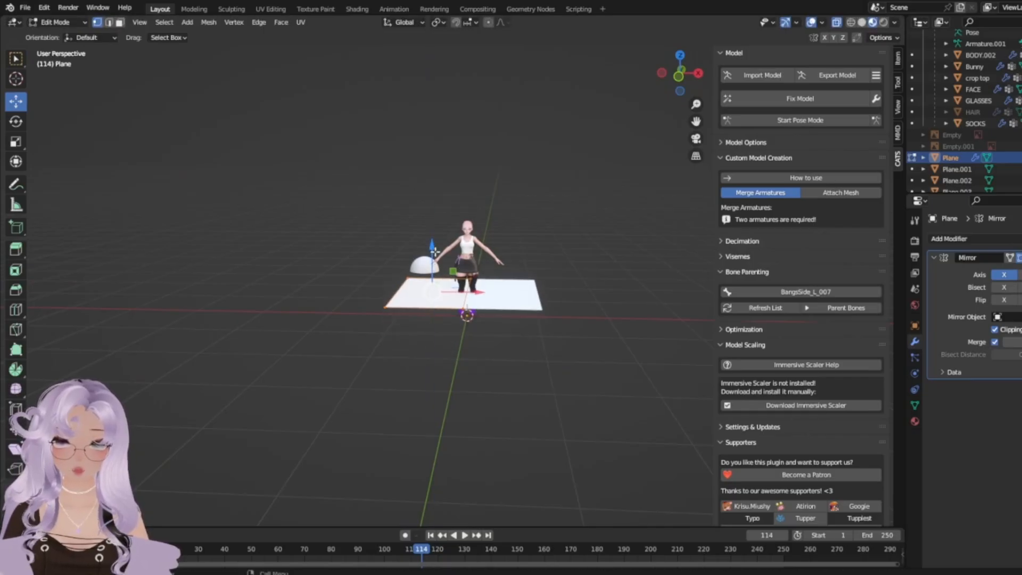
Reopen the dome in Edit Mode and lower it along Z toward the plane.
scroll(420, 372, "up", 4)
key("Tab")
left_click(380, 243)
key("Tab")
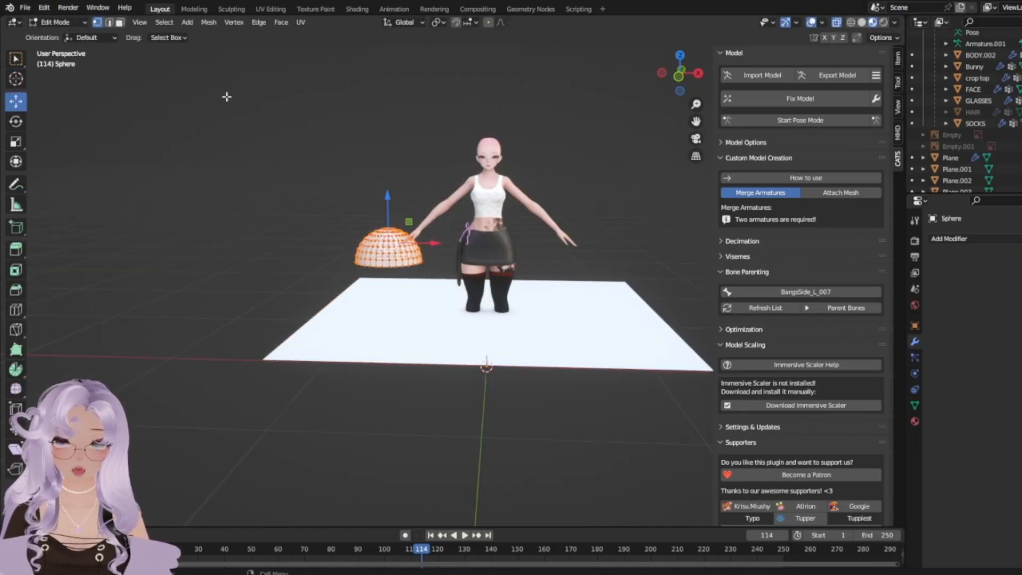
left_click_drag(389, 203, 393, 240)
Examine the waist ties, chain belt and studded lettering in the reference outfit photo, and hide the image.
middle_click_drag(394, 245, 474, 324)
scroll(412, 340, "up", 2)
scroll(474, 324, "up", 8)
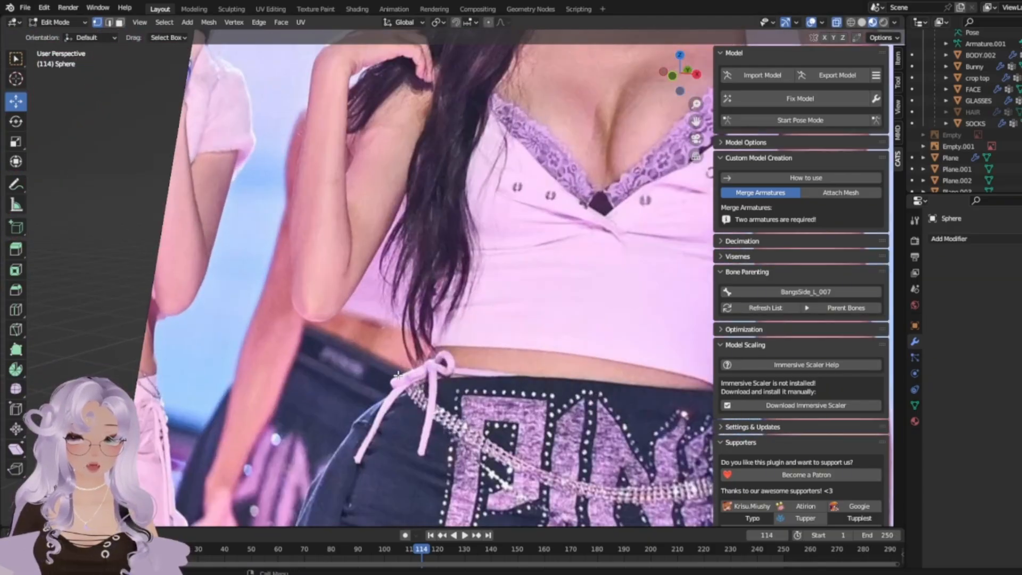
middle_click_drag(479, 267, 533, 373, "shift")
scroll(550, 395, "up", 3)
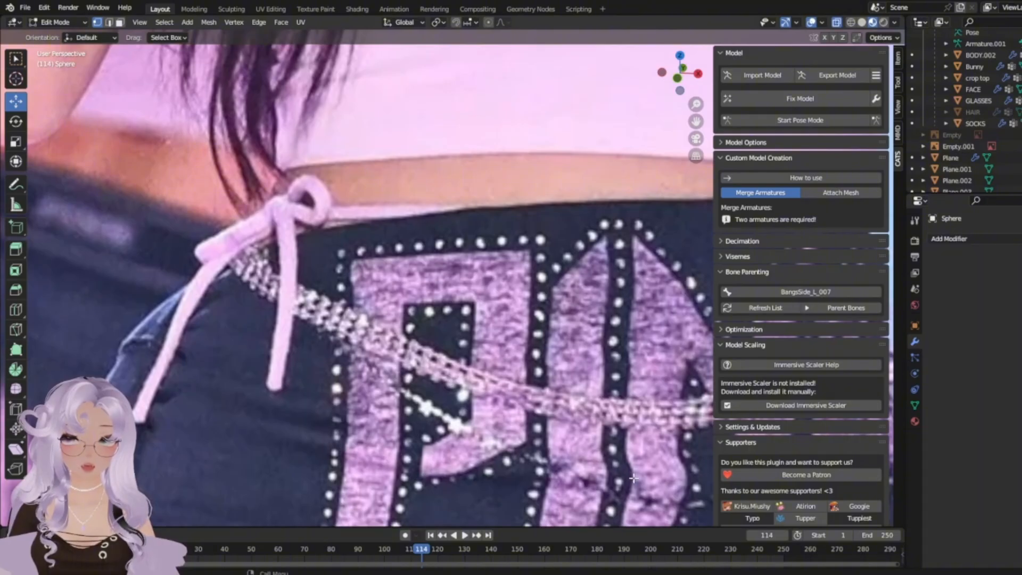
middle_click_drag(633, 479, 505, 500, "shift")
scroll(482, 500, "down", 5)
middle_click_drag(426, 452, 106, 421, "shift")
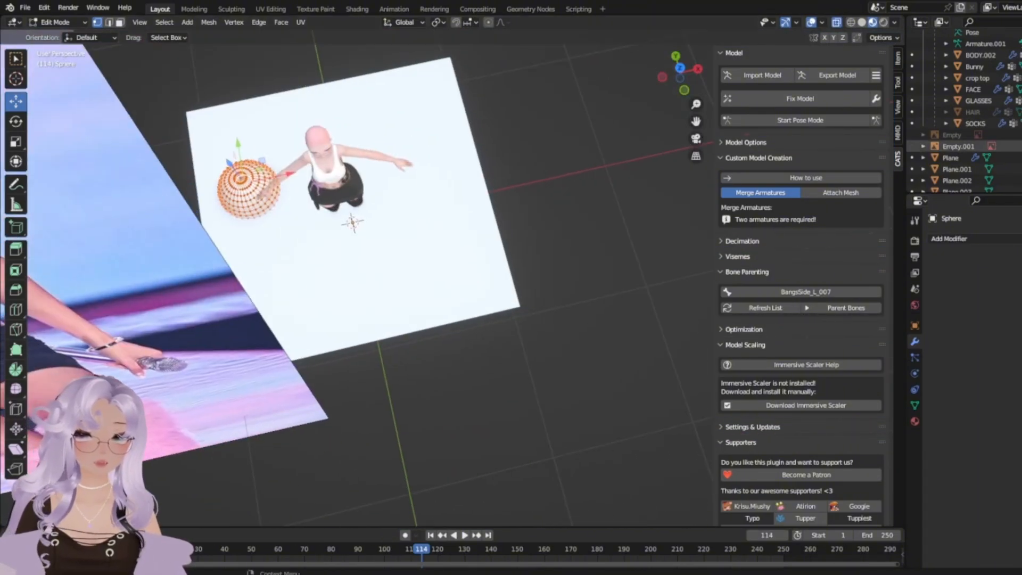
left_click(1021, 146)
Enlarge the dome and place it over the plane's back corner on the negative X side.
middle_click_drag(380, 392, 586, 525, "shift")
scroll(570, 128, "up", 2)
key("s")
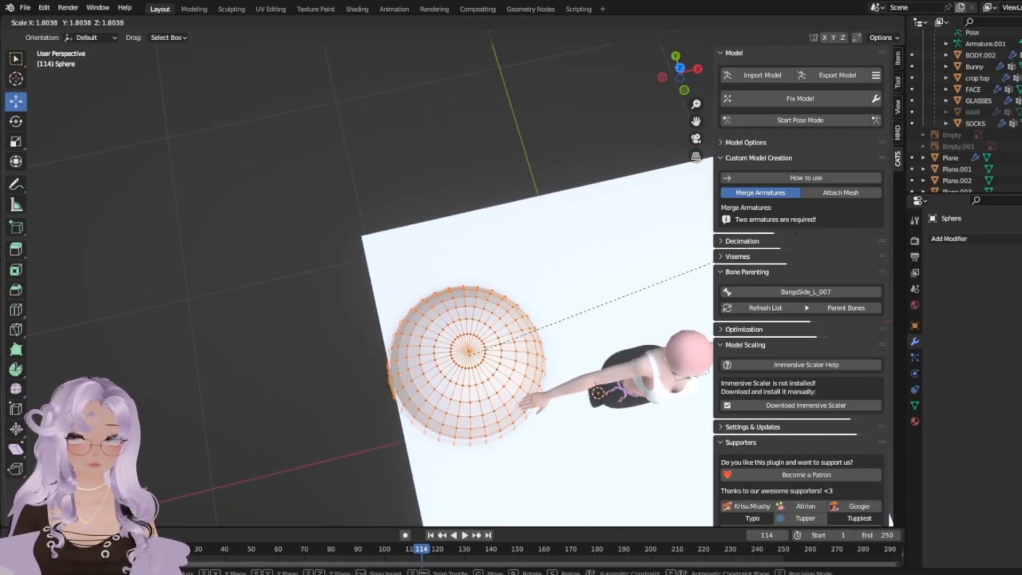
left_click(812, 228)
middle_click_drag(591, 267, 562, 255, "shift")
key("g")
left_click(519, 172)
key("s")
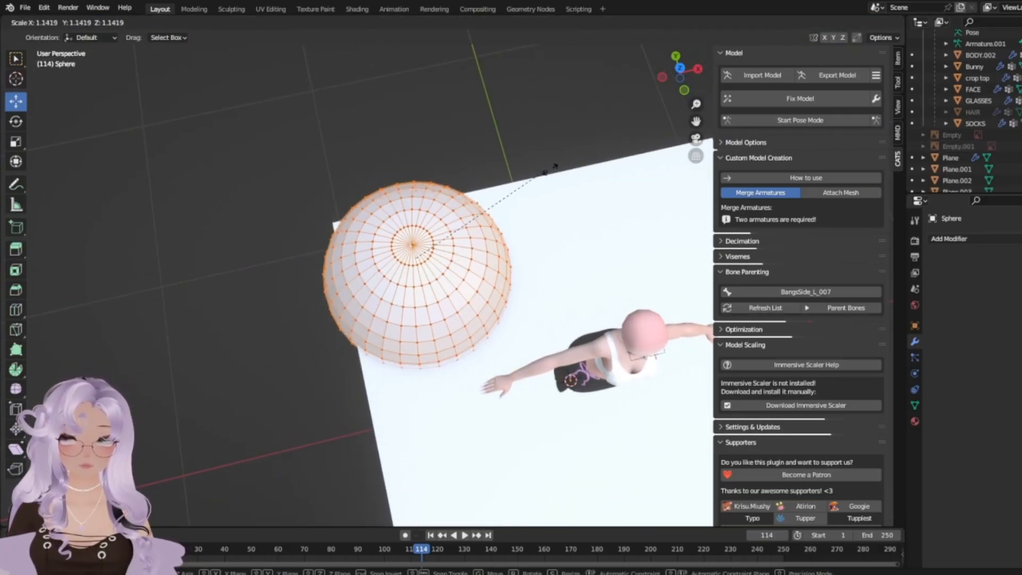
left_click(581, 181)
Add a Mirror modifier to the dome on the X axis and return to Object Mode.
middle_click_drag(509, 222, 529, 251)
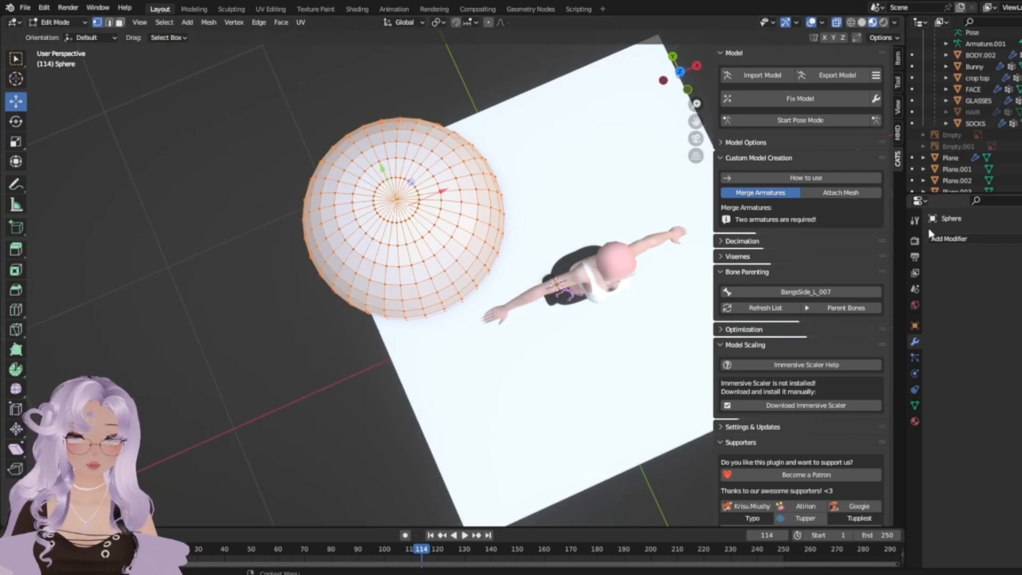
left_click(937, 238)
left_click(857, 371)
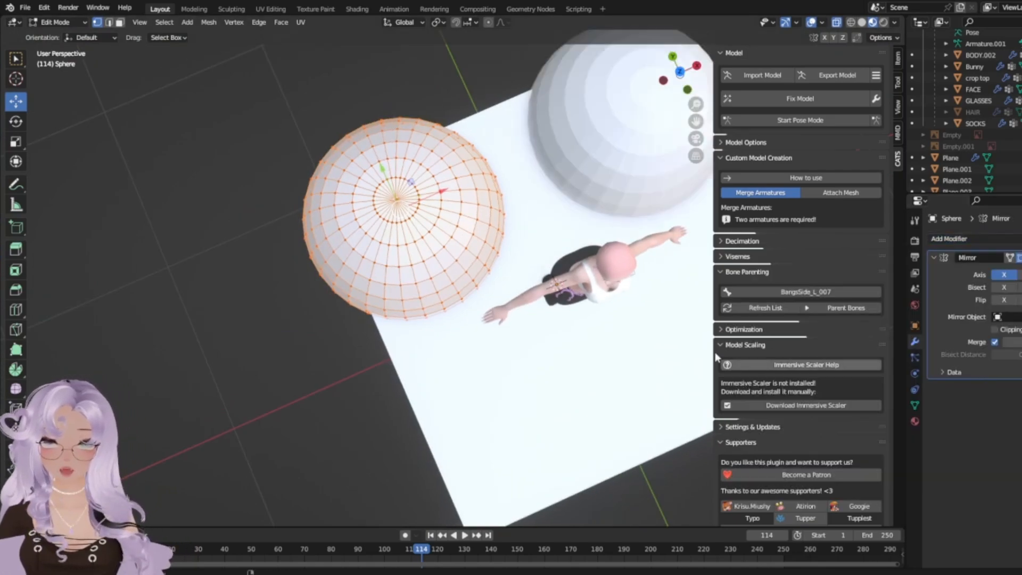
key("Tab")
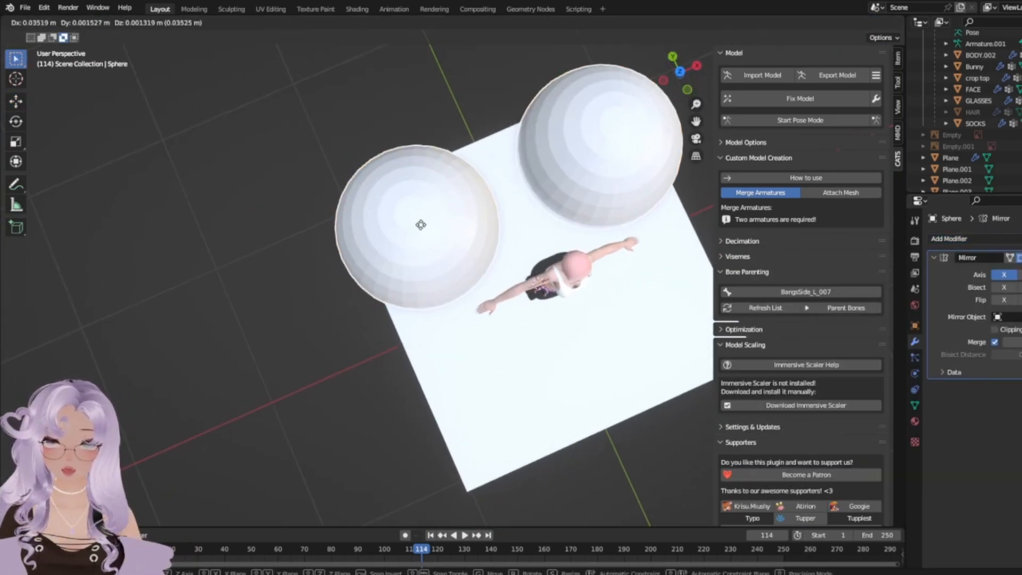
key("Tab")
scroll(360, 276, "down", 3)
key("Tab")
scroll(372, 285, "down", 1)
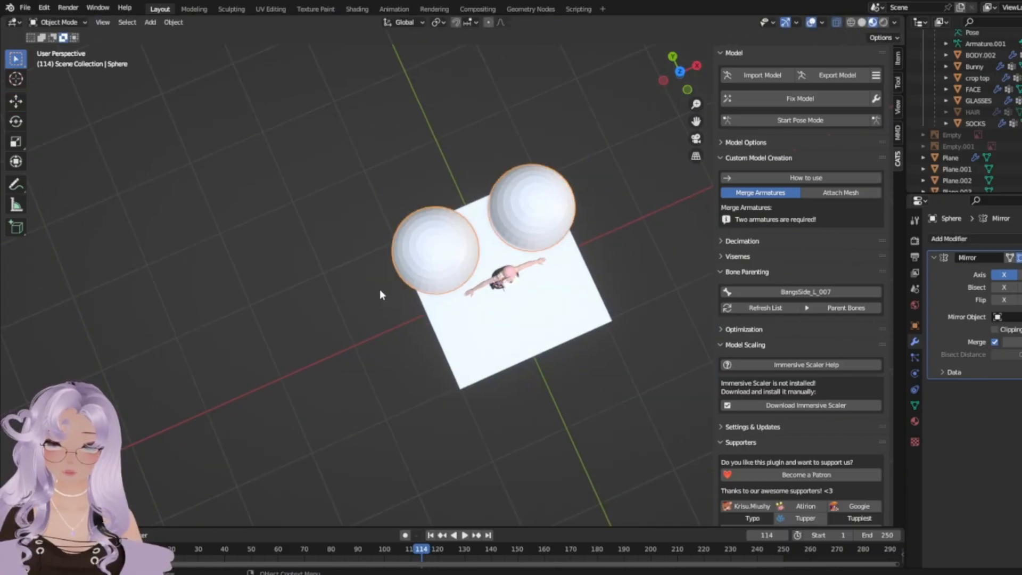
Copy and paste the mirrored dome object in place.
key("ctrl+c")
key("ctrl+v")
key("g")
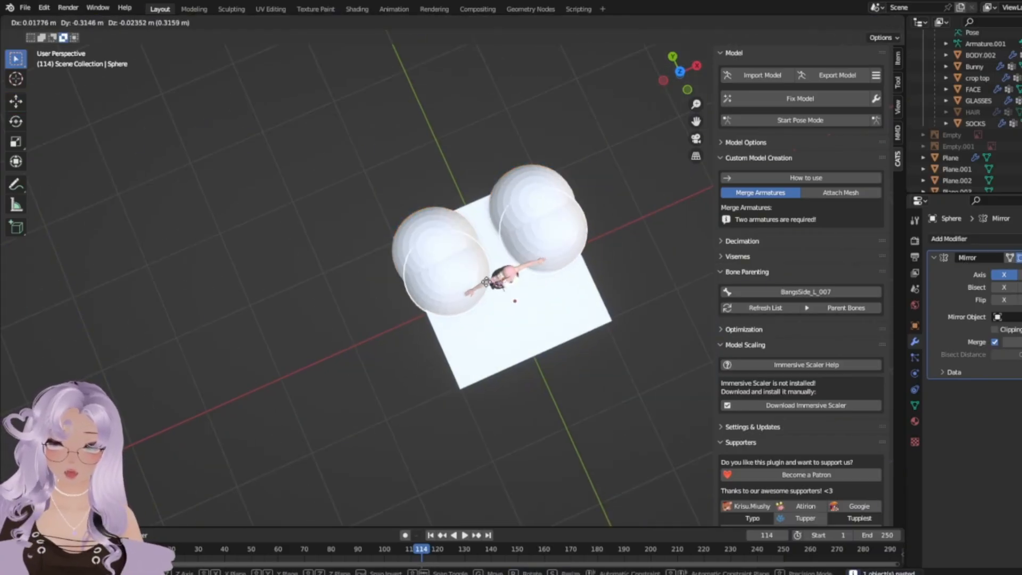
left_click(499, 310)
key("ctrl+z")
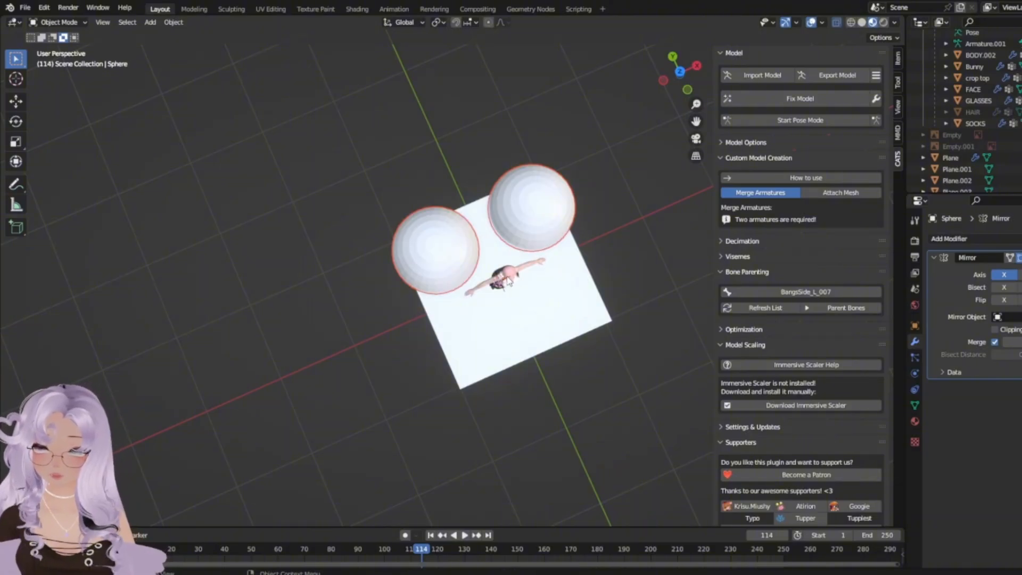
key("g")
left_click(526, 295)
key("ctrl+z")
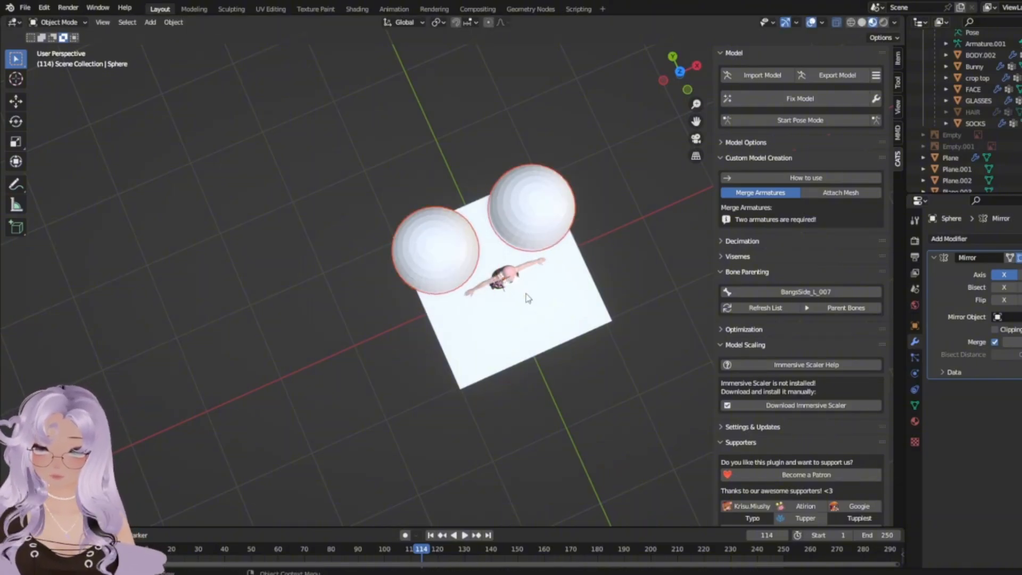
Move the pasted dome pair along Y to the plane's front corners, ending in Object Mode.
key("g")
key("y")
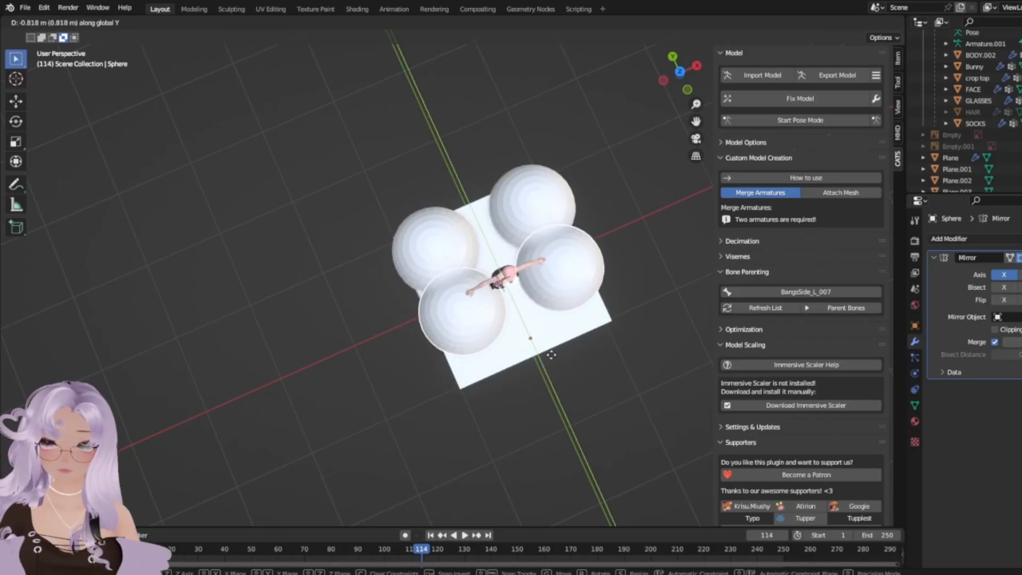
left_click(563, 387)
key("Tab")
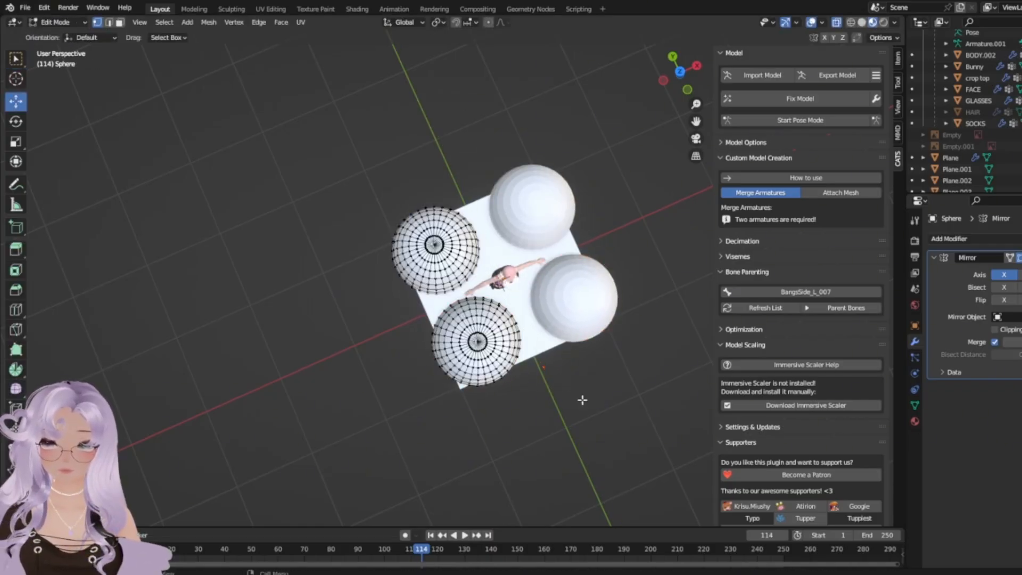
scroll(301, 365, "up", 2)
key("Tab")
Join both mirrored dome objects with the plane into one object, with the plane as the active object, and deselect it.
middle_click_drag(301, 366, 551, 357)
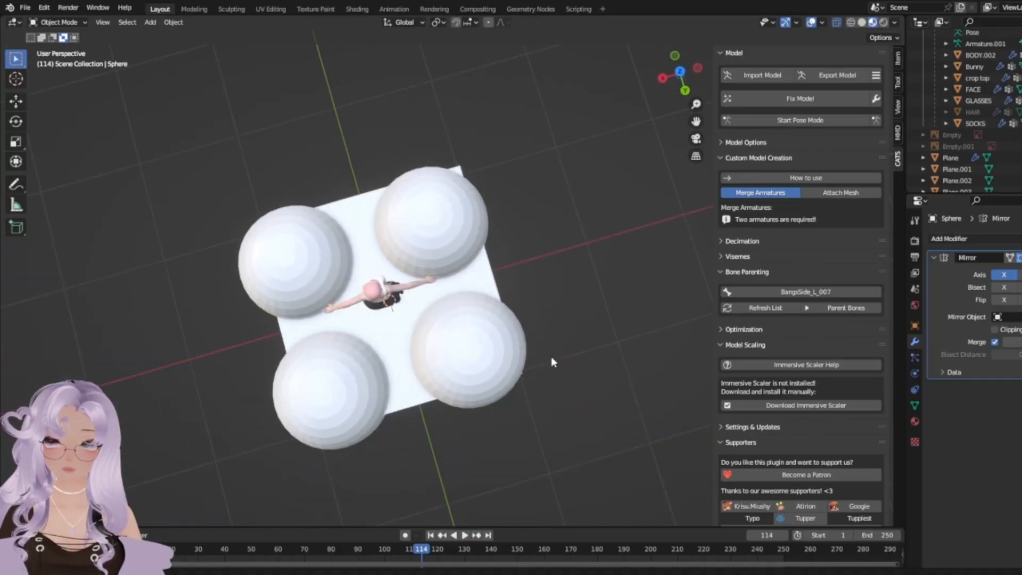
left_click(437, 251, "shift")
left_click(327, 250, "shift")
left_click(382, 343, "shift")
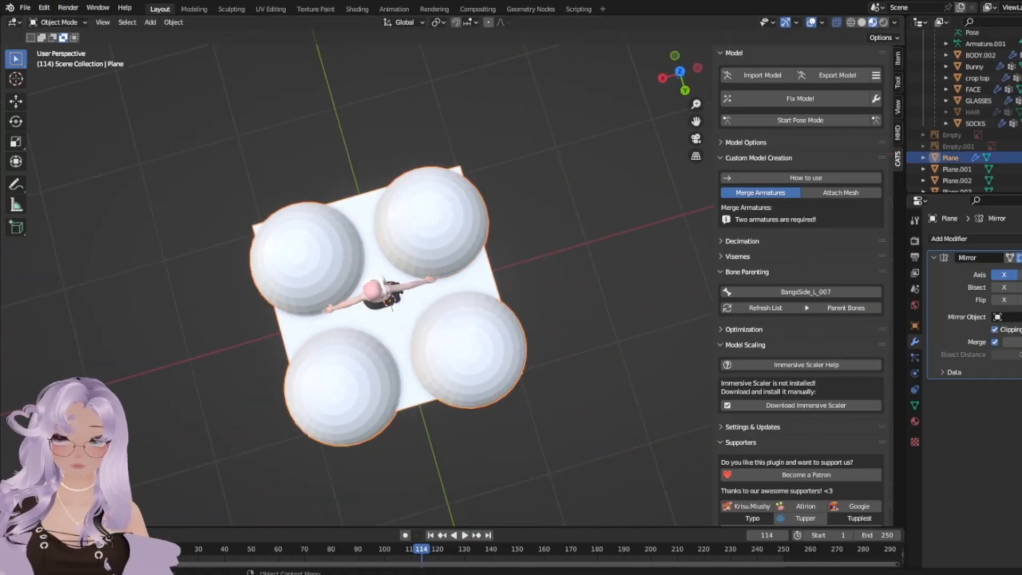
scroll(187, 335, "down", 2)
left_click(184, 337)
middle_click_drag(185, 338, 560, 301)
middle_click_drag(445, 380, 428, 416)
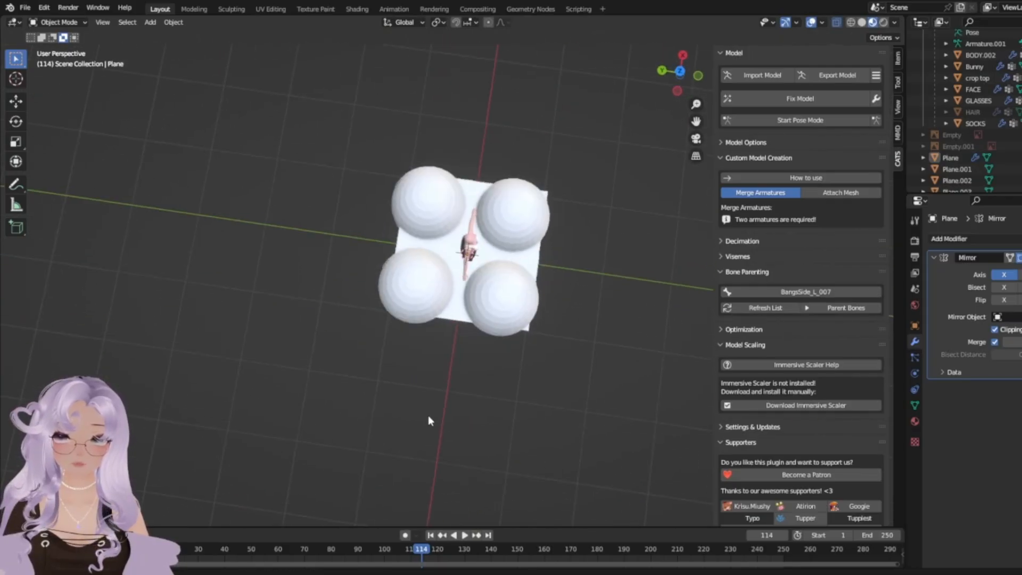
Select the joined plane-and-domes object and enter Edit Mode.
scroll(428, 421, "up", 2)
left_click(392, 320)
key("Tab")
scroll(582, 466, "up", 2)
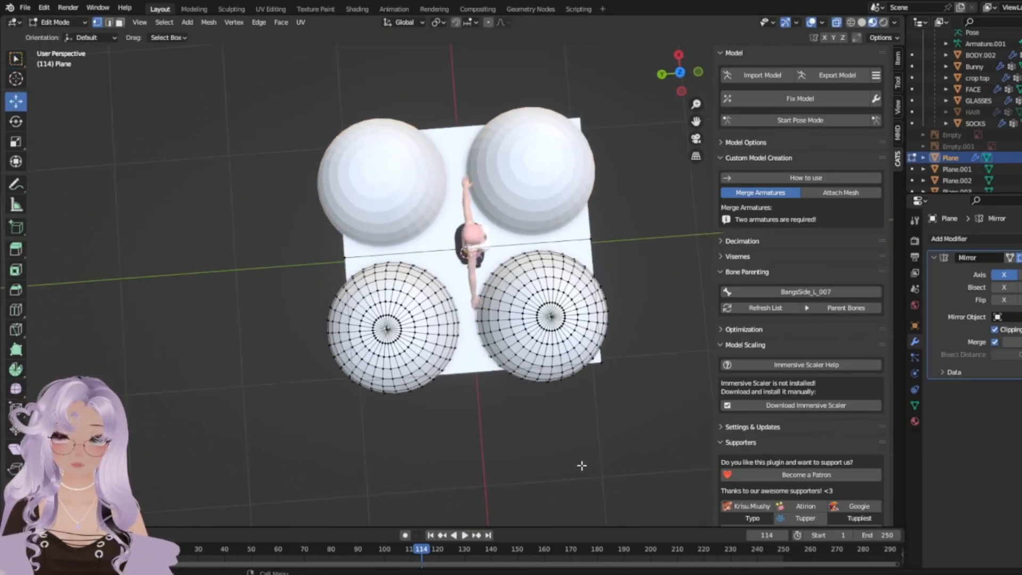
left_click_drag(613, 457, 271, 238)
left_click(568, 351)
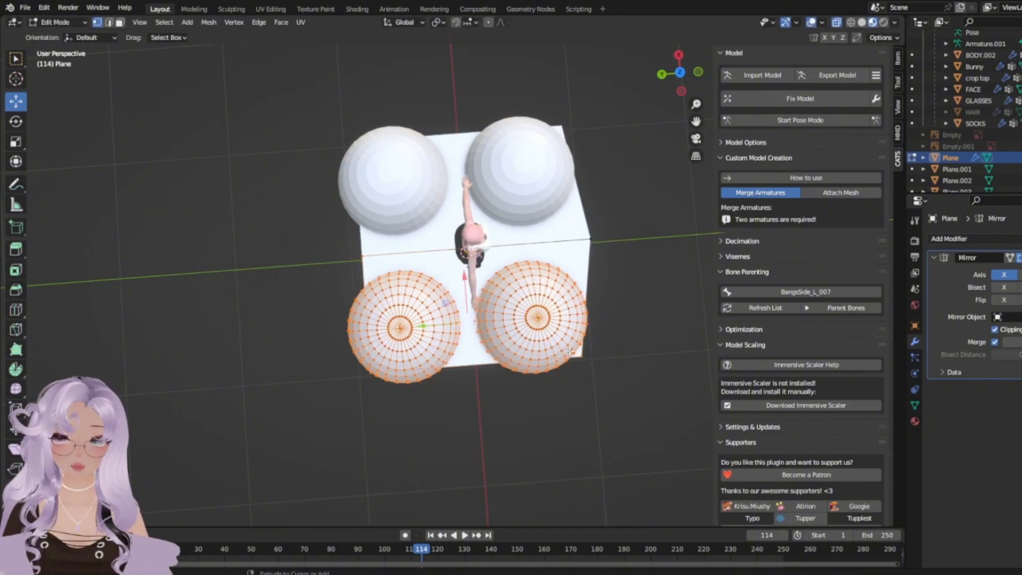
key("ctrl+z")
key("ctrl+z")
key("l")
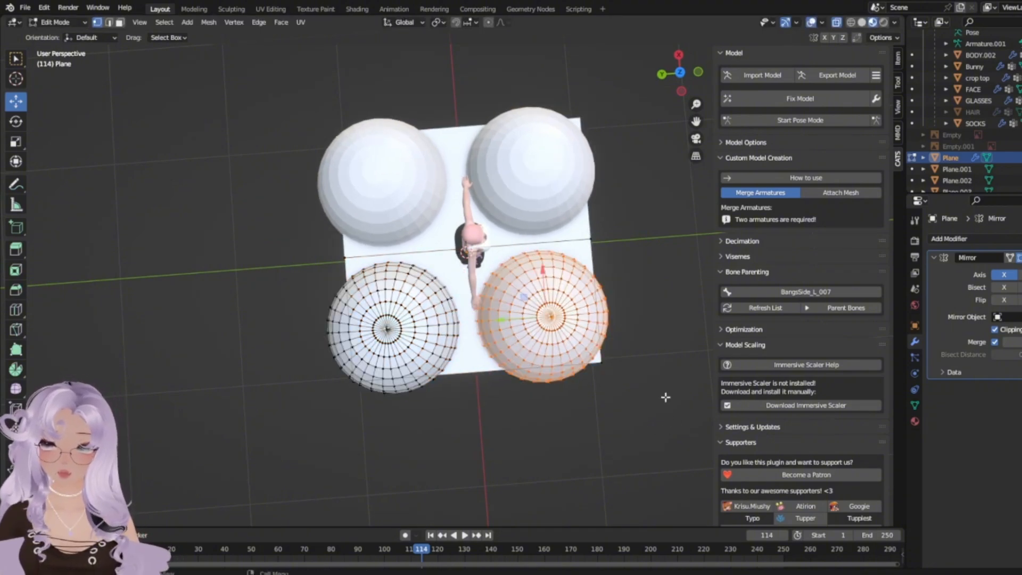
key("s")
left_click(664, 360)
key("ctrl+z")
key("ctrl+z")
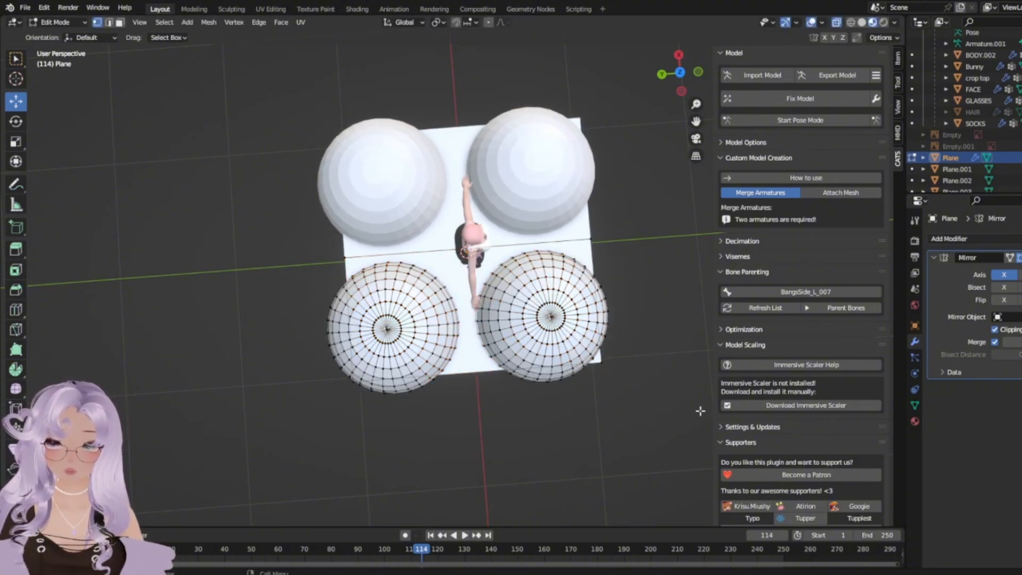
Turn on proportional editing and try scaling the linked front dome on the negative X side, undoing the scale and selection.
key("l")
key("o")
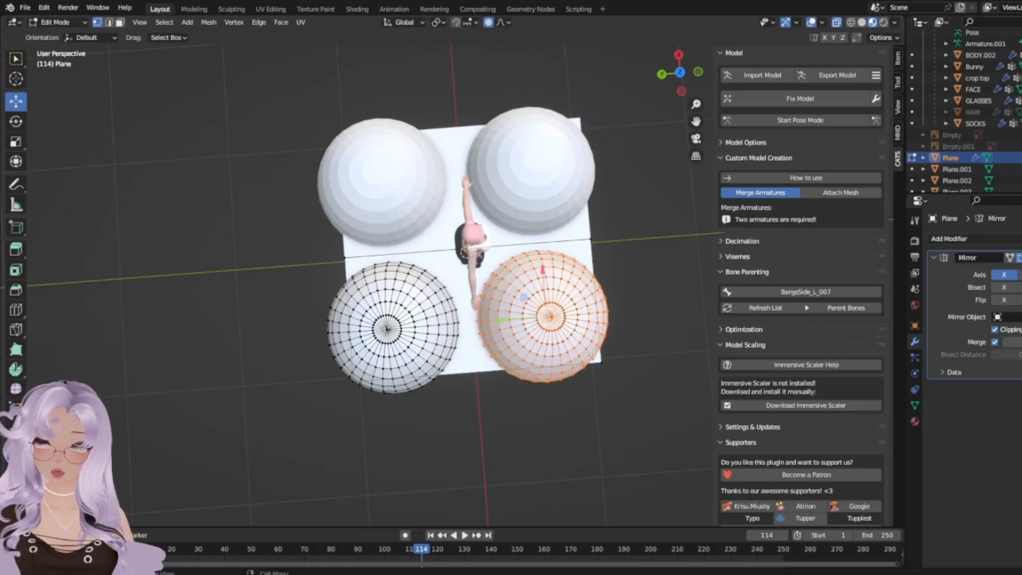
key("s")
left_click(612, 371)
middle_click_drag(612, 371, 539, 401, "shift")
key("ctrl+z")
key("ctrl+z")
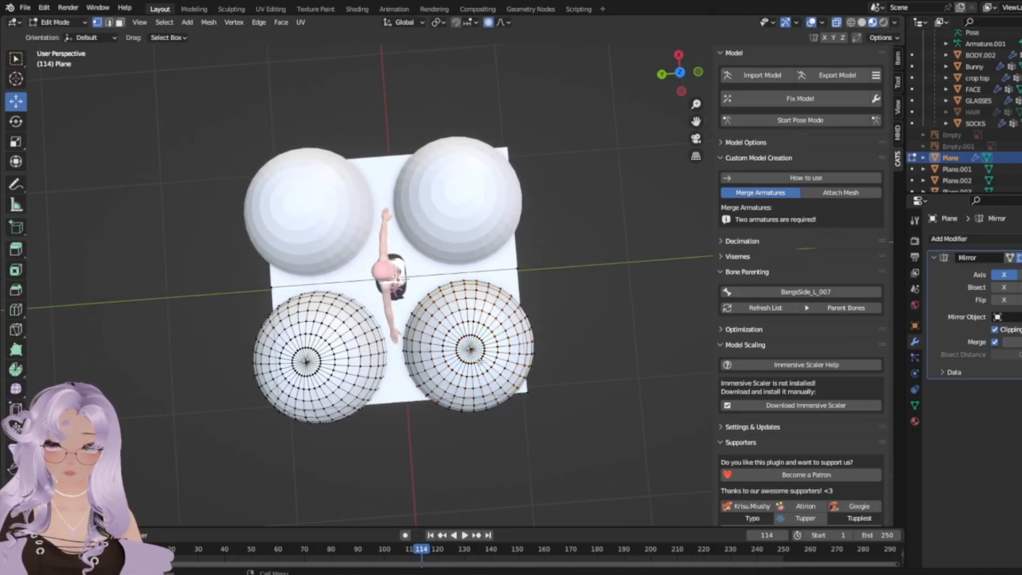
Try moving the linked front dome twice with proportional editing on, undoing each move.
key("l")
key("g")
left_click(641, 349)
key("ctrl+z")
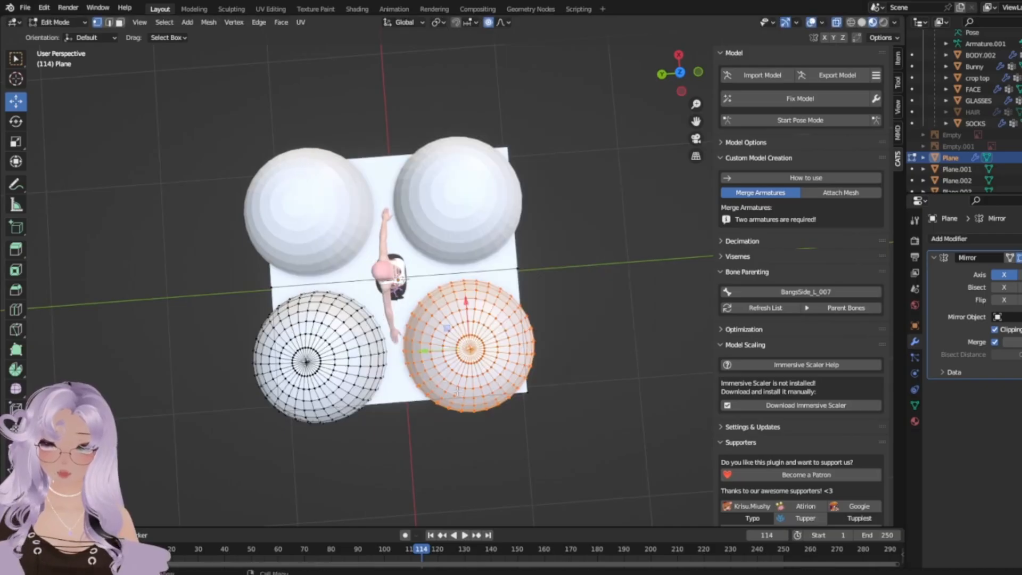
key("g")
left_click(477, 427)
key("ctrl+z")
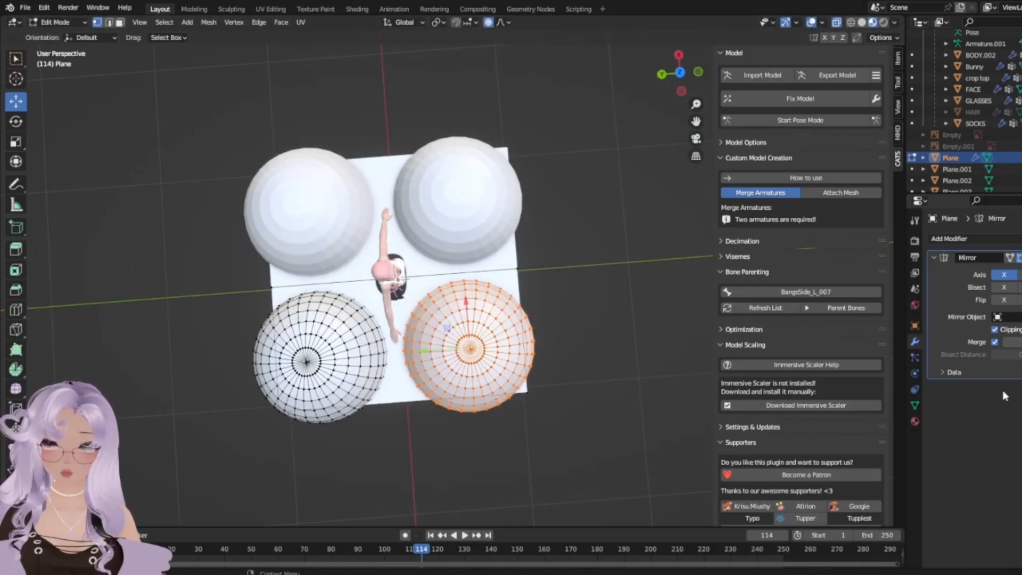
Turn off Clipping in the Mirror modifier and try scaling the linked front dome, undoing the scale.
left_click(1014, 332)
left_click(499, 483)
middle_click_drag(500, 484, 549, 453)
key("l")
key("s")
left_click(526, 412)
key("ctrl+z")
key("ctrl+z")
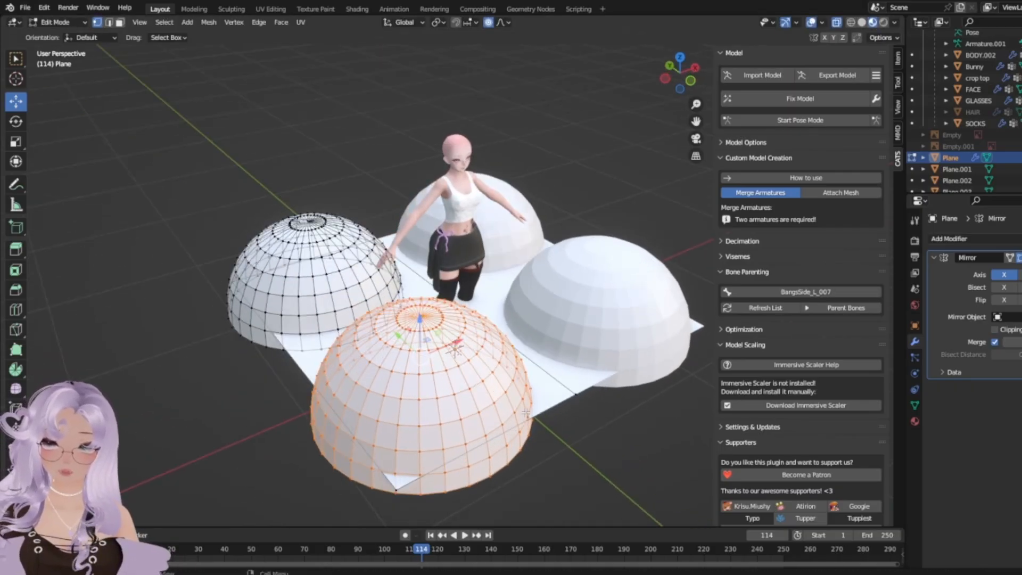
Try raising the linked front dome about 1.3 m along Z with proportional editing, undoing the move.
key("l")
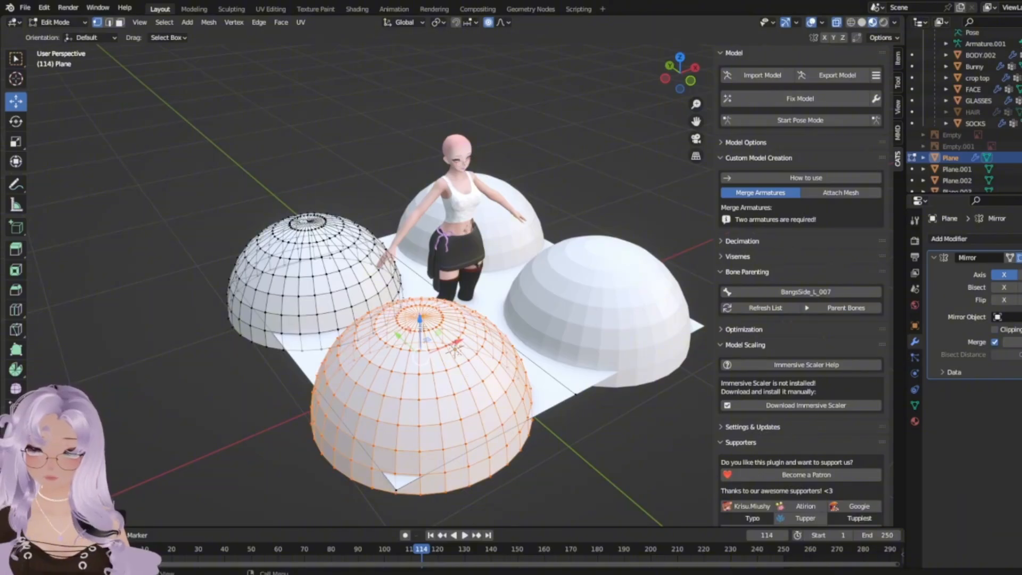
key("g")
key("z")
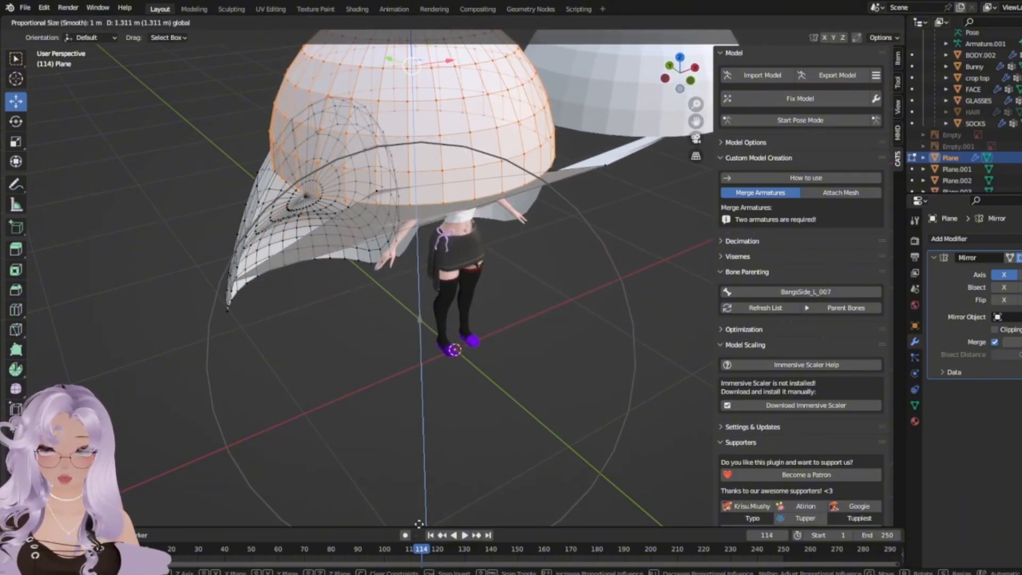
left_click(423, 513)
scroll(368, 449, "down", 4)
key("ctrl+z")
Undo back through the Edit Mode changes and the join until the domes and plane are separate objects in Object Mode.
middle_click_drag(416, 442, 555, 461)
left_click(555, 461)
scroll(555, 461, "up", 4)
key("ctrl+z")
key("ctrl+z")
key("ctrl+z")
key("ctrl+z")
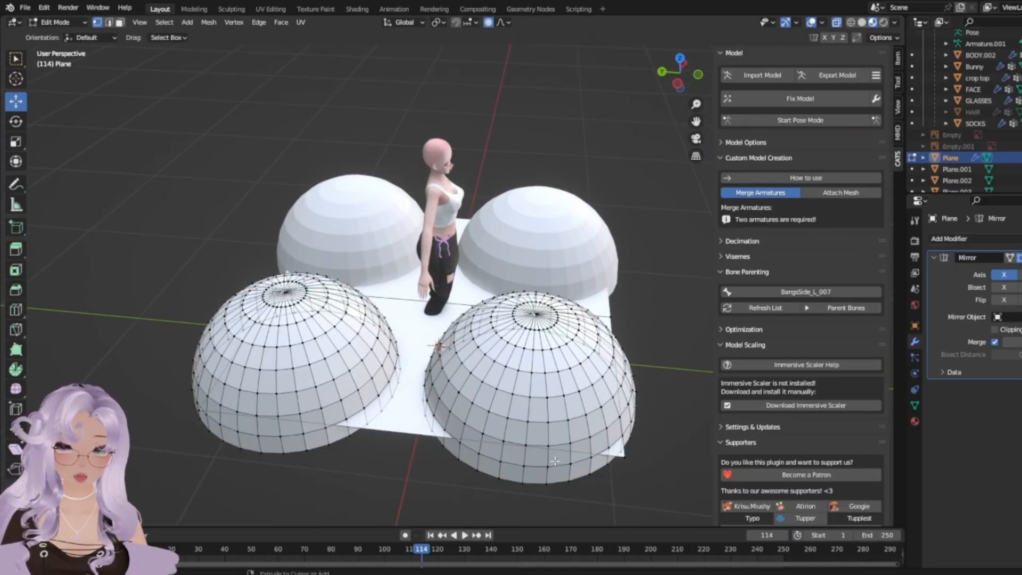
key("ctrl+z")
key("ctrl+z")
key("ctrl+z")
key("ctrl+z")
key("ctrl+z")
key("ctrl+z")
key("ctrl+z")
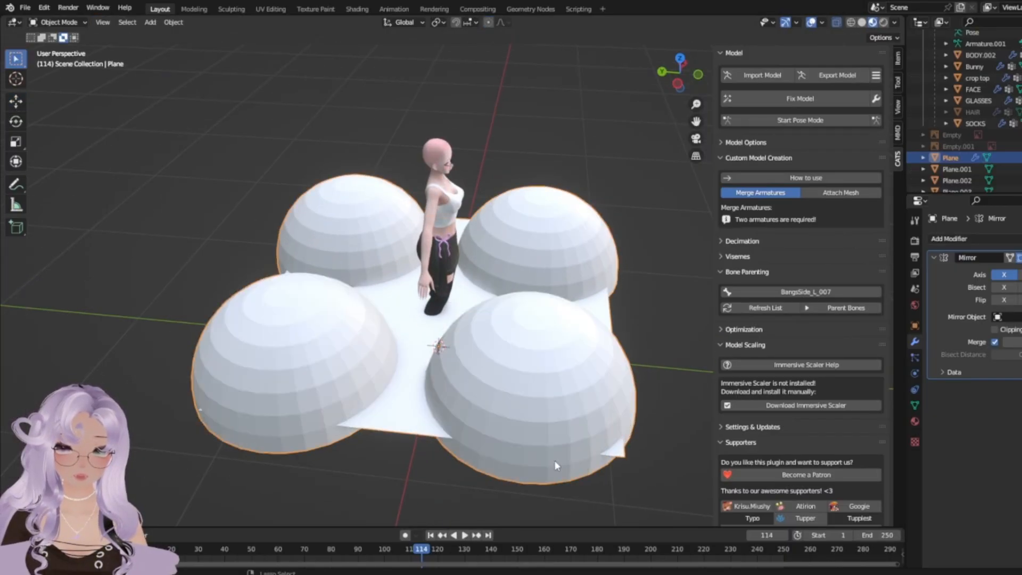
key("ctrl+z")
key("ctrl+z")
key("ctrl+z")
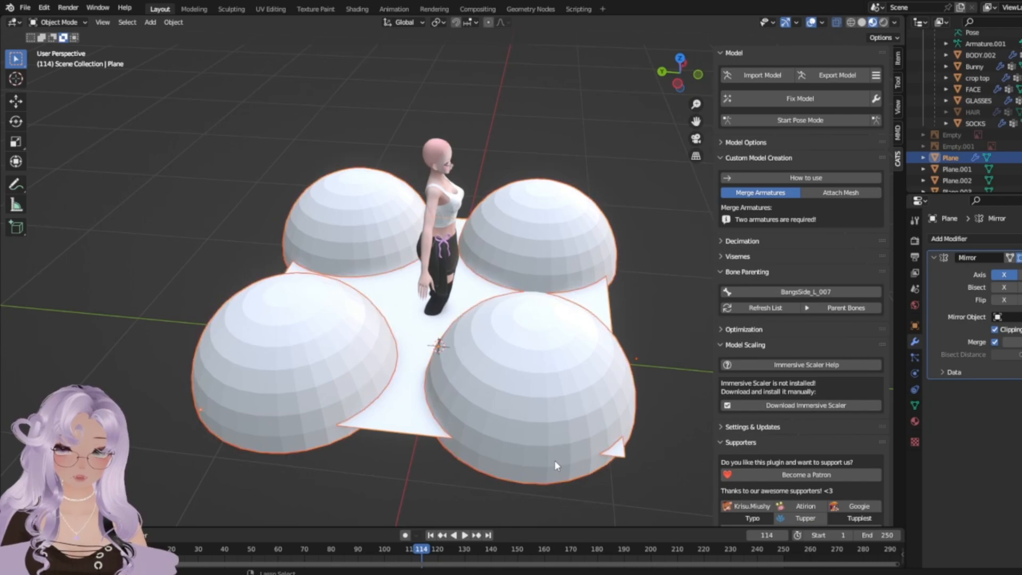
Select only the front dome pair, enter Edit Mode and scale its whole mesh slightly smaller with proportional editing on.
left_click(691, 447)
left_click(584, 440)
key("Tab")
scroll(634, 512, "down", 3)
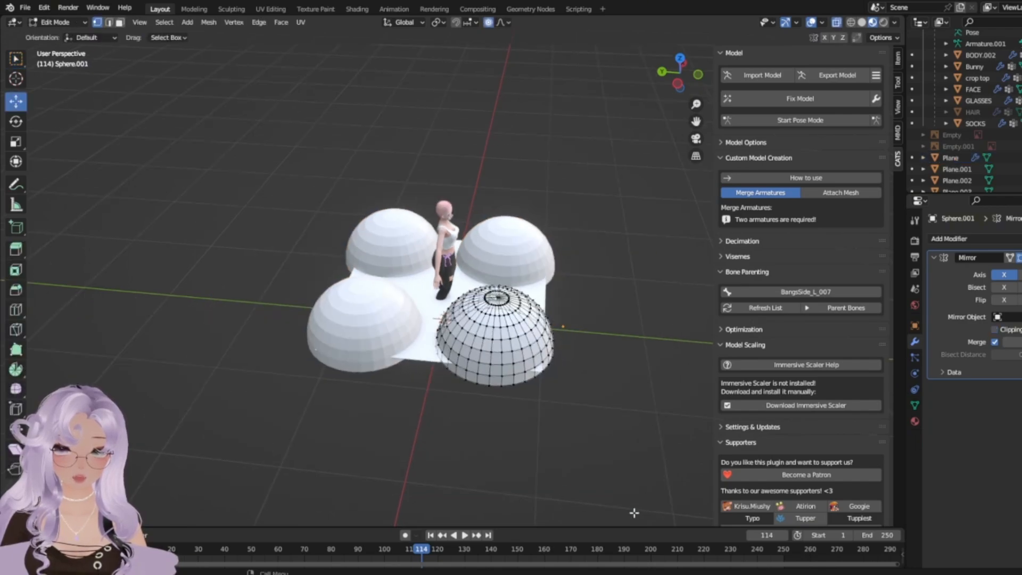
key("a")
key("s")
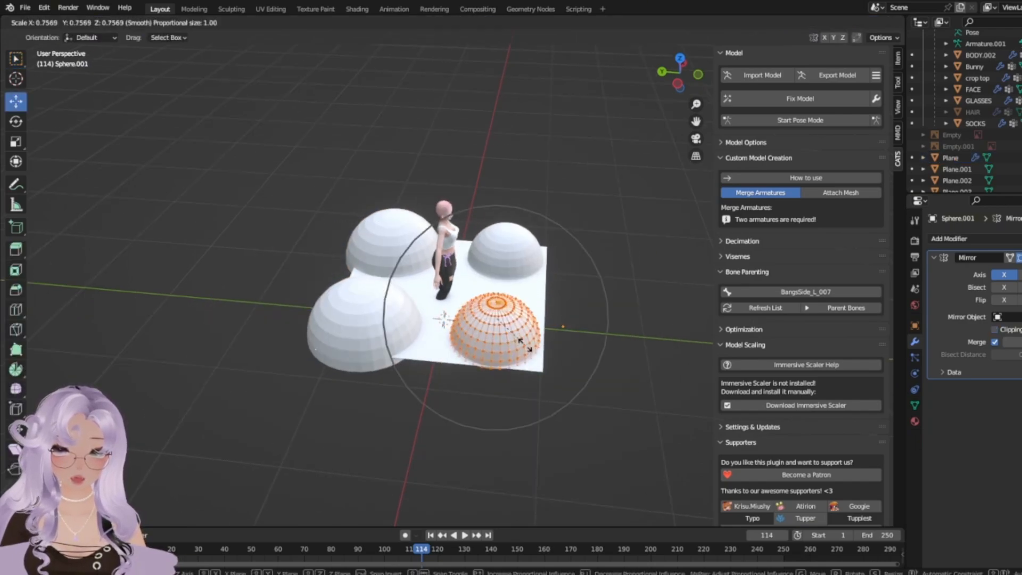
left_click(530, 346)
key("s")
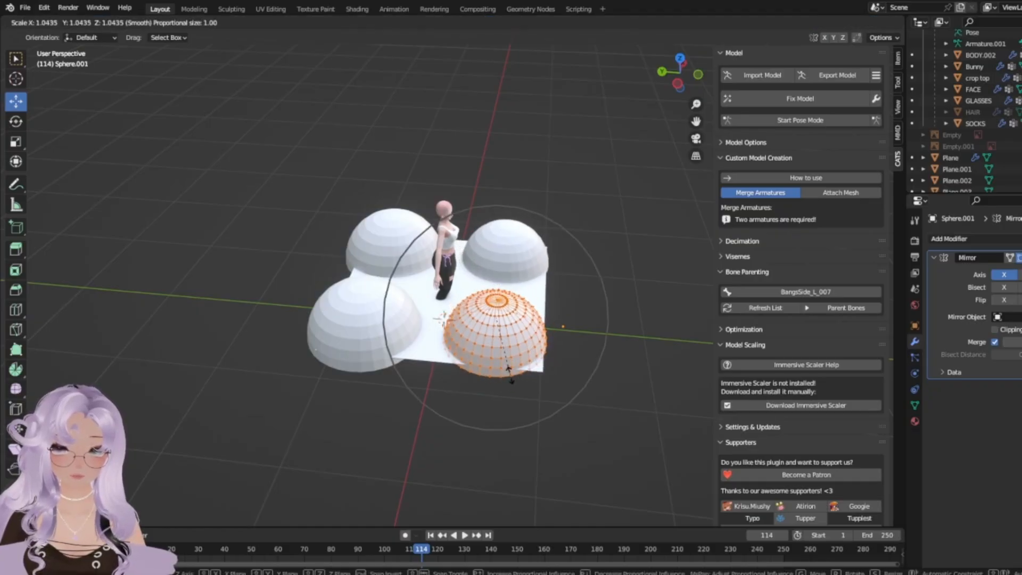
left_click(510, 376)
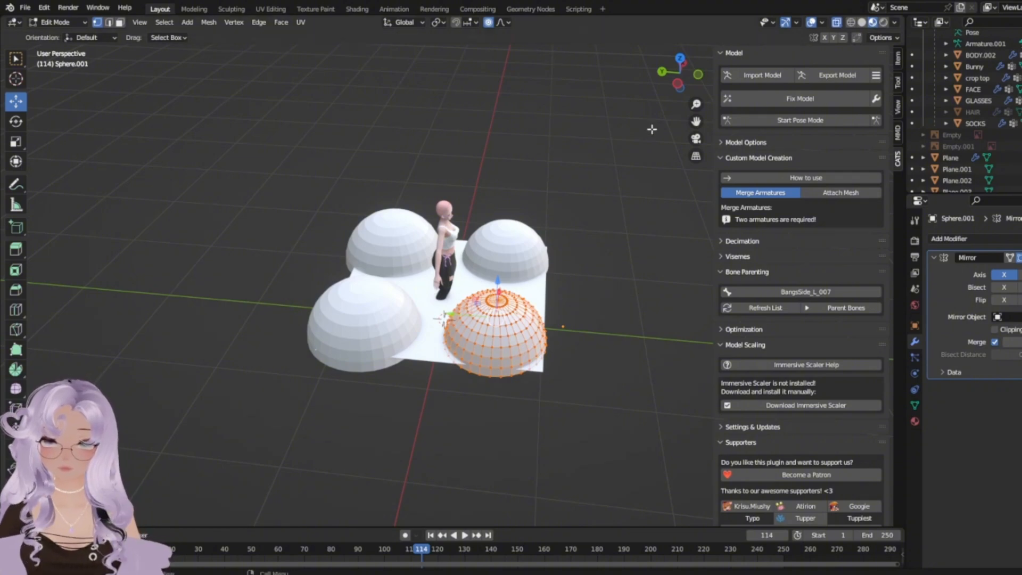
Rescale the front dome mesh with proportional editing off, slightly smaller than the back pair, and return to Object Mode.
key("s")
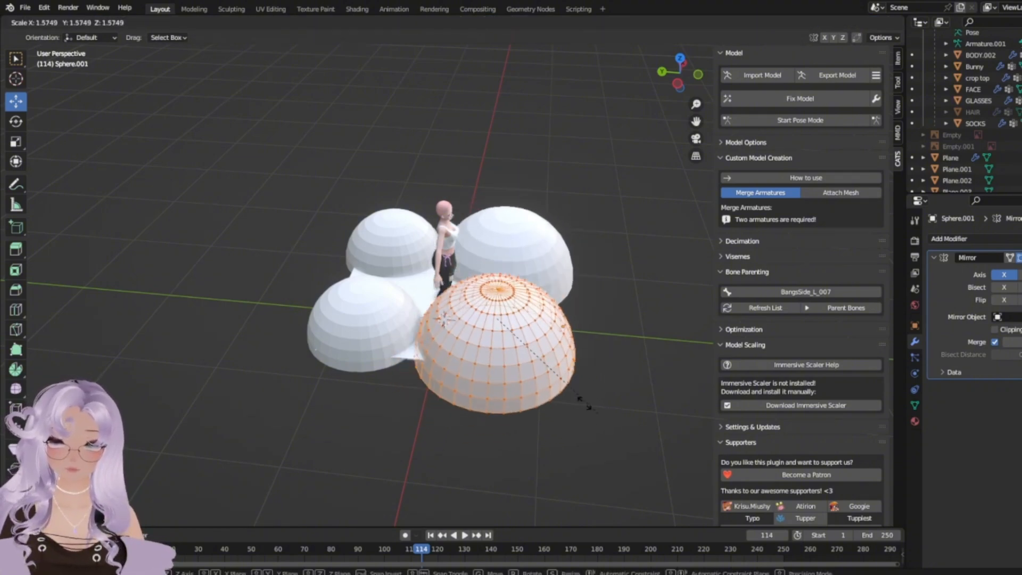
left_click(481, 347)
key("s")
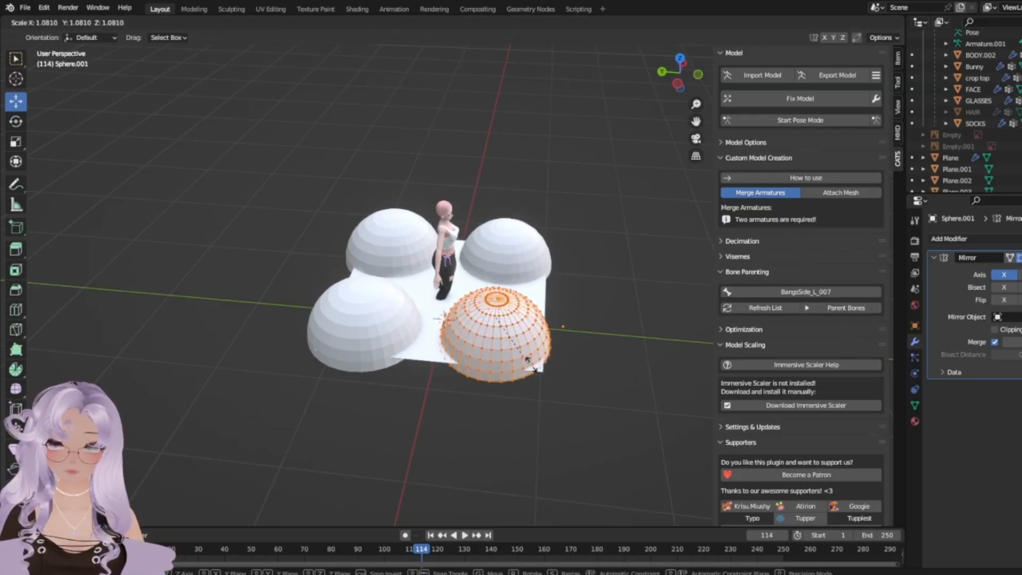
left_click(507, 345)
scroll(507, 346, "up", 3)
middle_click_drag(507, 345, 509, 395)
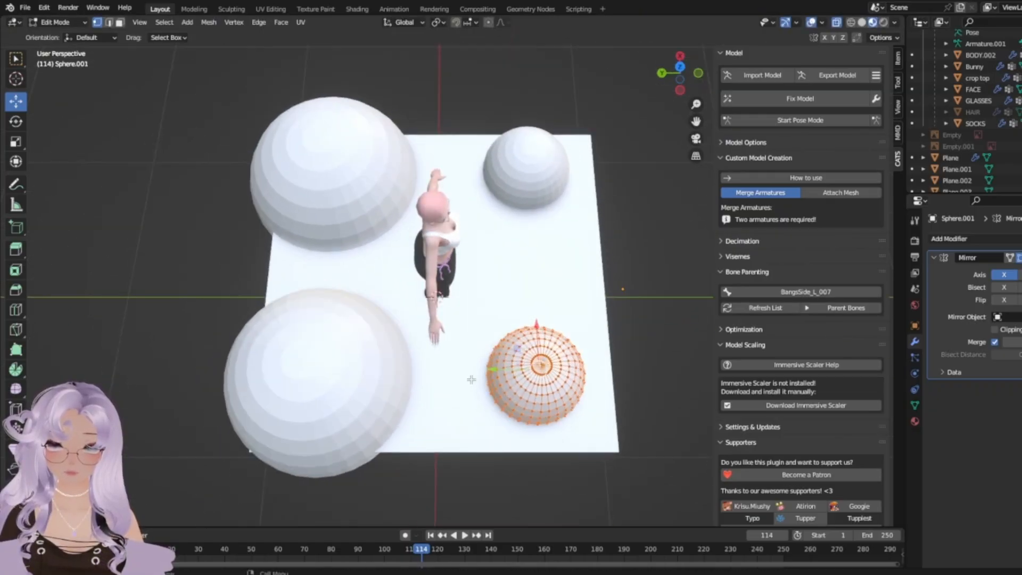
key("s")
left_click(471, 379)
key("Tab")
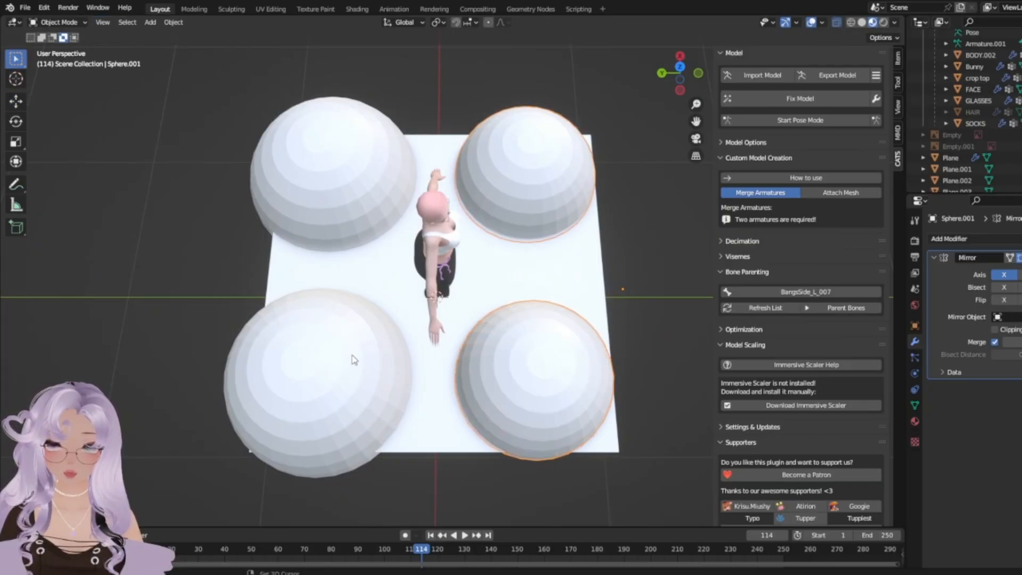
Join the front and back dome pairs with the plane, keeping the plane as active object, and enter Edit Mode.
left_click(367, 357)
left_click(596, 299, "shift")
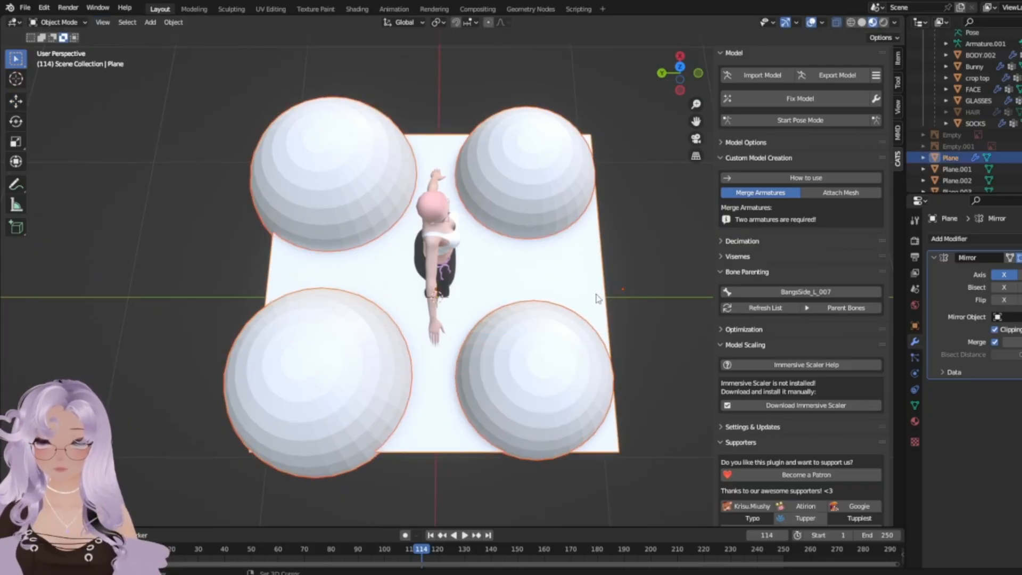
key("ctrl+j")
key("Tab")
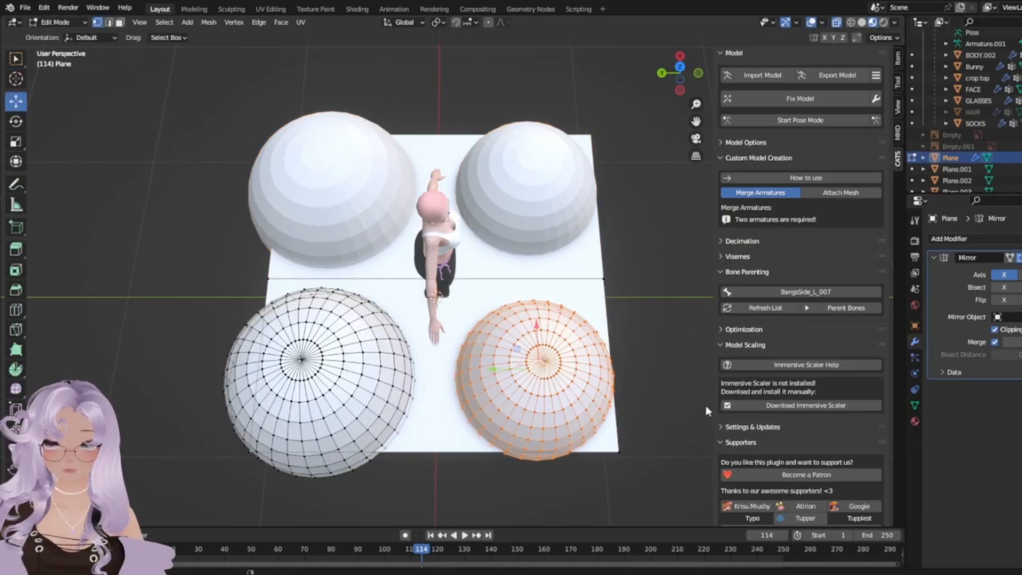
Scale up the selected front dome within the joined mesh.
key("s")
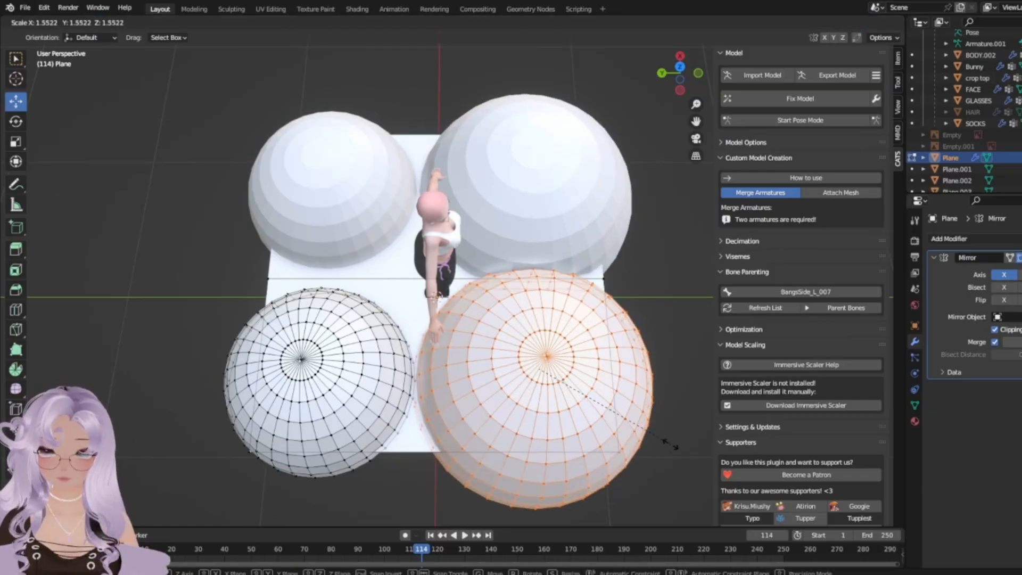
left_click(621, 434)
middle_click_drag(573, 336, 692, 294)
middle_click_drag(532, 202, 607, 155)
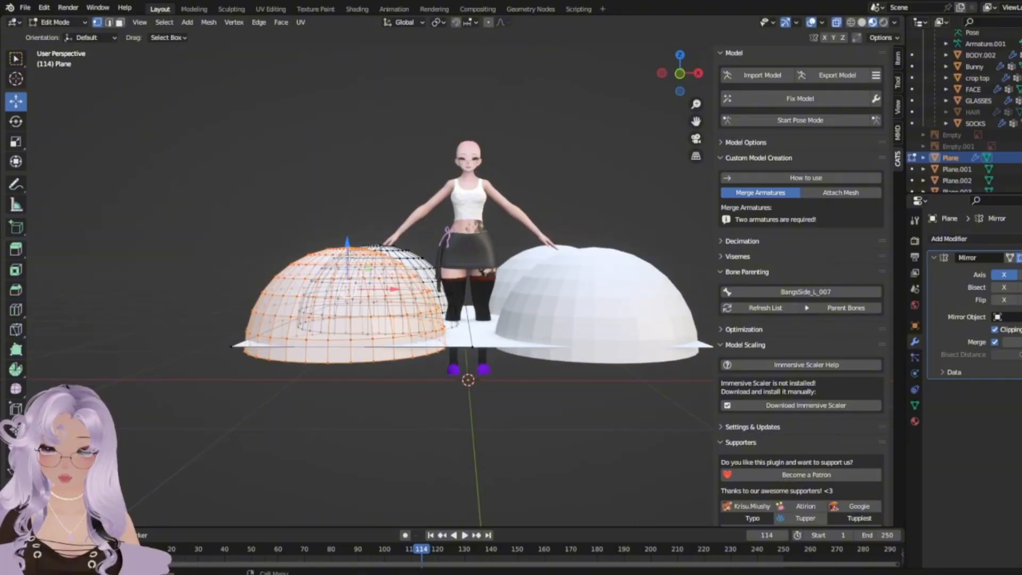
Raise the front dome about 0.06 m along Z onto the plane, shift it slightly along X, and return to Object Mode.
key("g")
key("z")
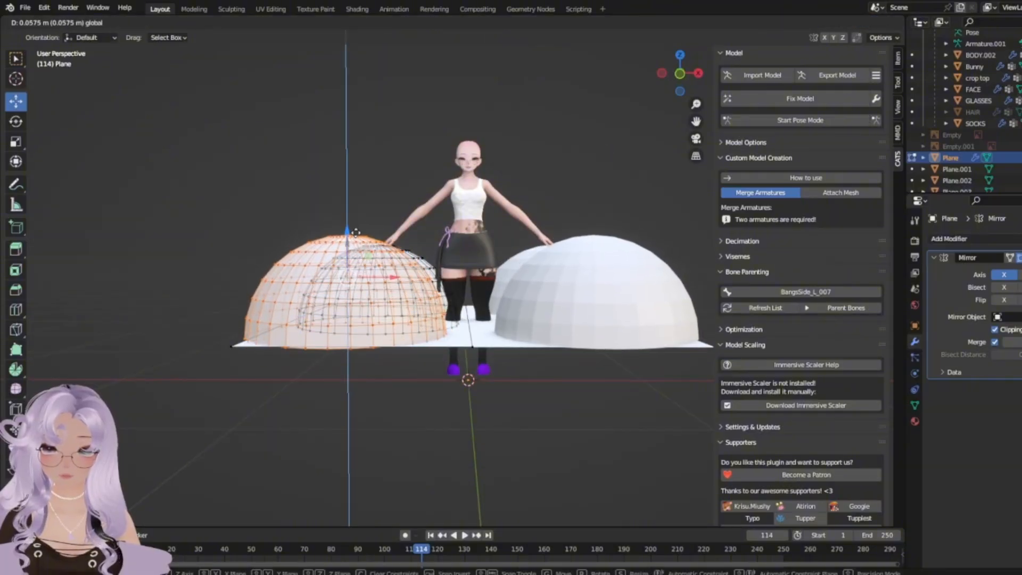
left_click(359, 235)
left_click_drag(395, 277, 404, 280)
middle_click_drag(532, 269, 528, 369)
key("Tab")
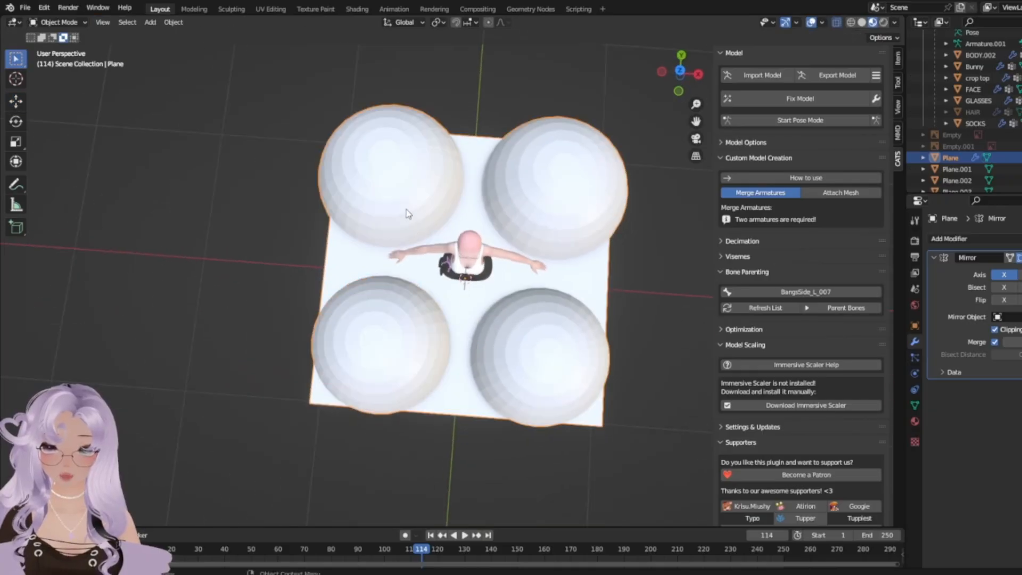
Separate the linked back dome on the negative X side into its own object and return to Object Mode.
key("Tab")
left_click(307, 129)
key("l")
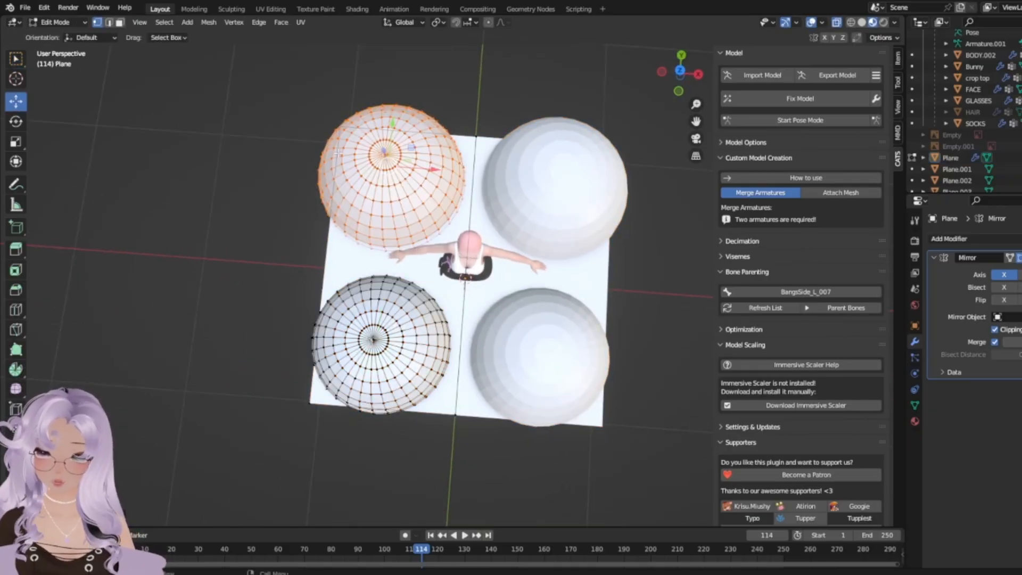
right_click(351, 158)
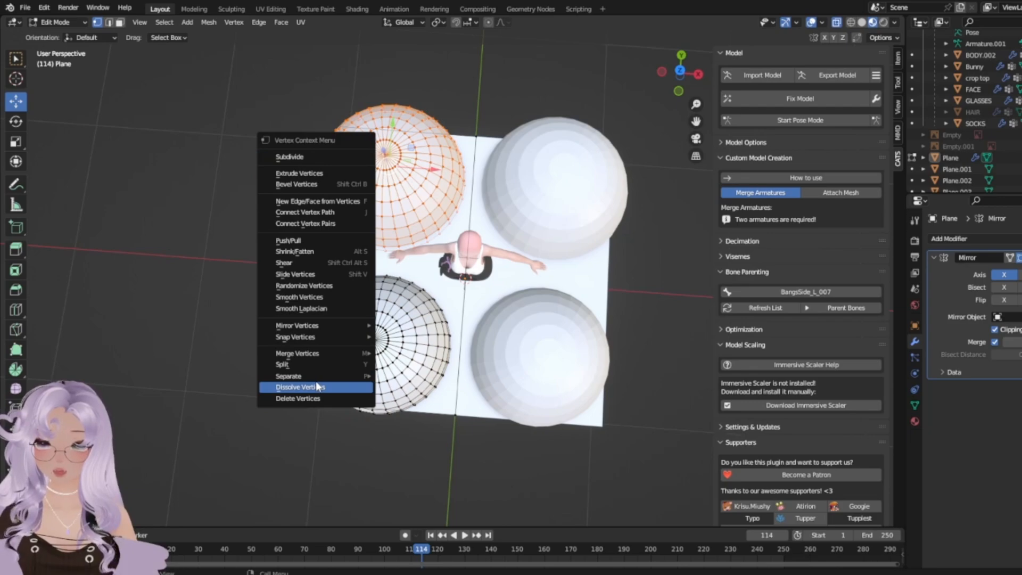
mouse_move(305, 376)
left_click(410, 376)
key("Tab")
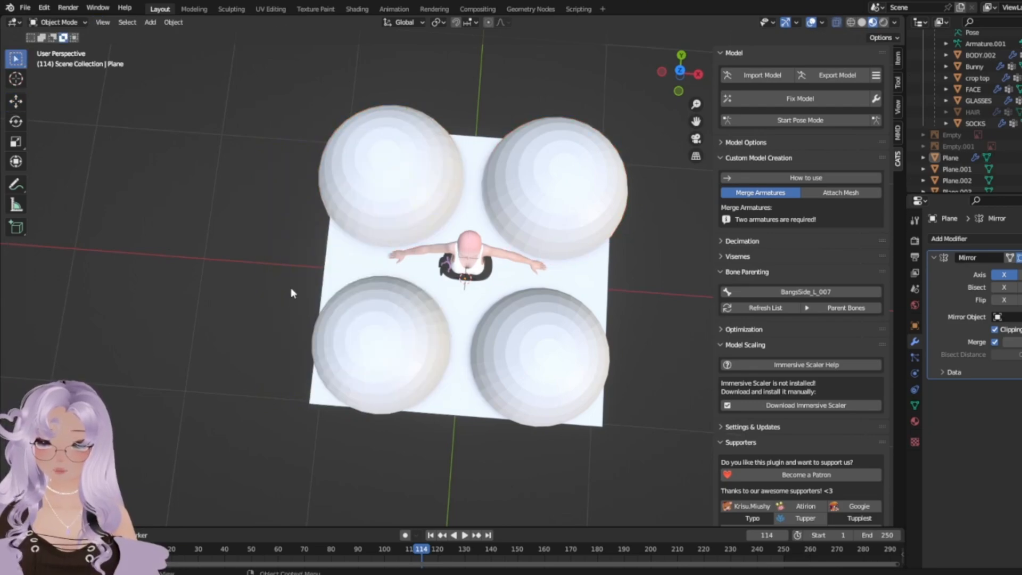
Delete the separated back dome pair.
left_click(432, 188)
right_click(432, 189)
right_click(394, 177)
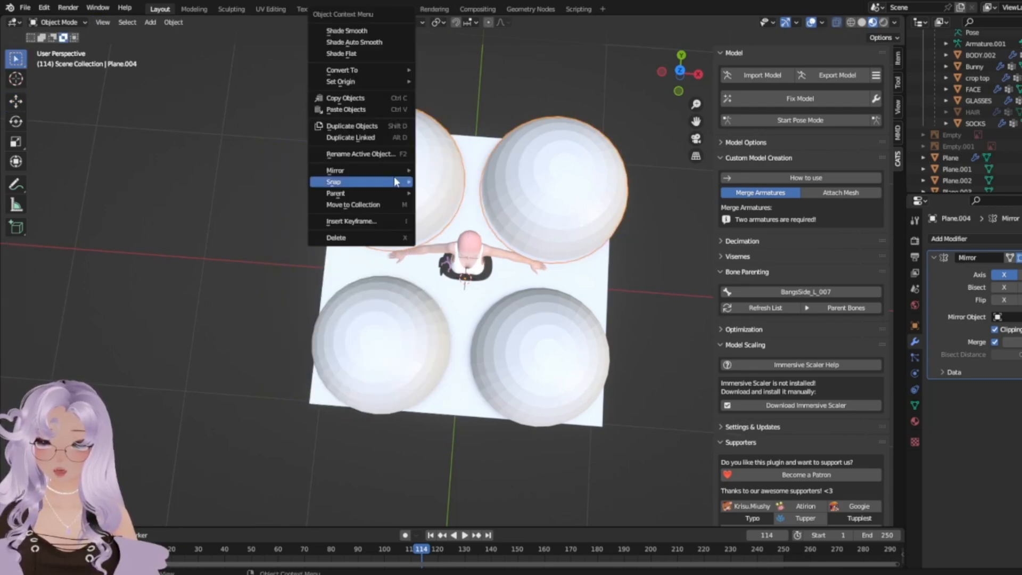
left_click(376, 239)
Separate the linked front dome from the plane mesh by selection and return to Object Mode.
key("Tab")
key("l")
right_click(317, 335)
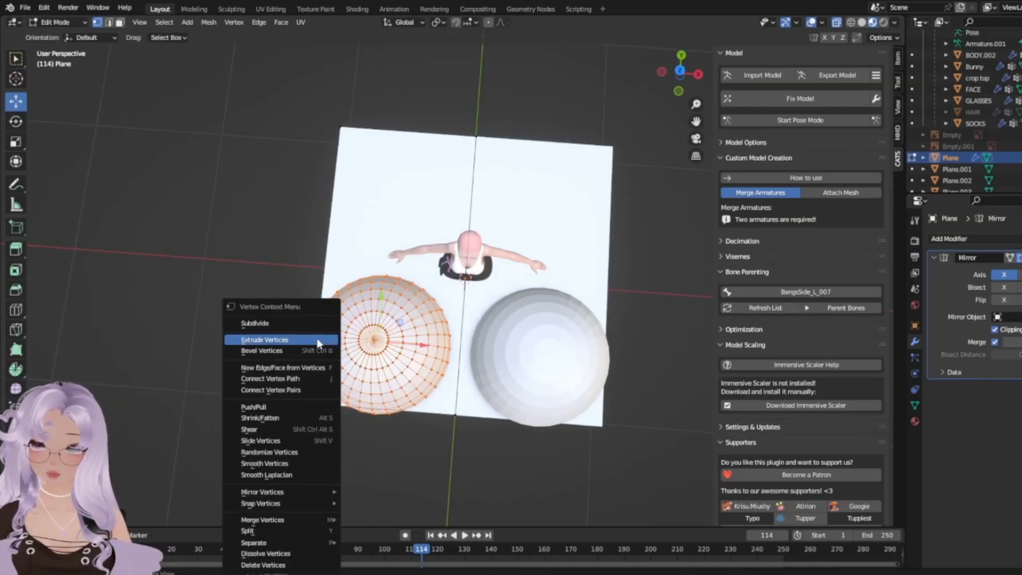
mouse_move(286, 548)
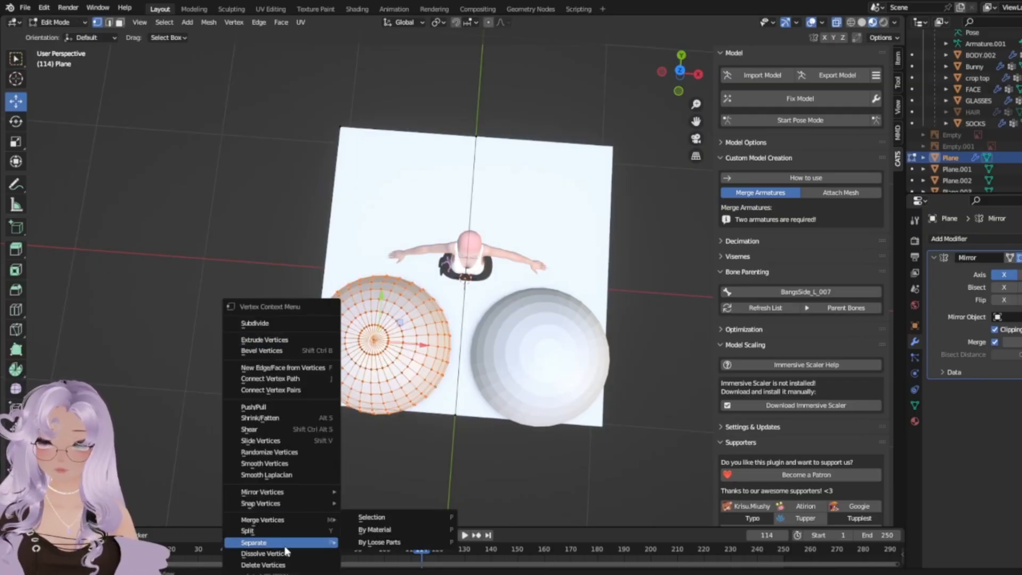
left_click(368, 522)
key("Tab")
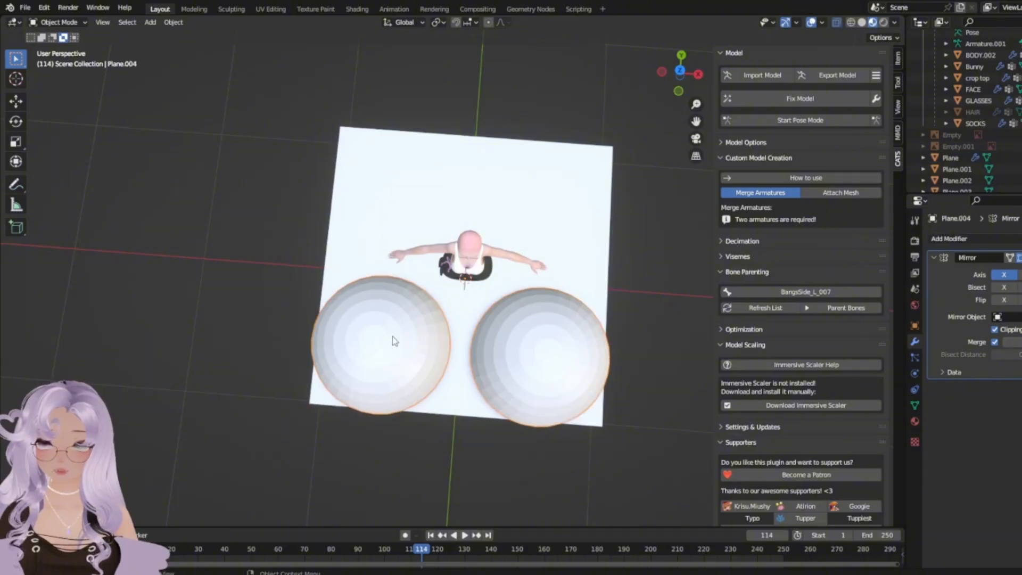
Paste two copies of the separated front dome pair and move them along Y into rows behind it.
left_click(392, 336)
key("ctrl+v")
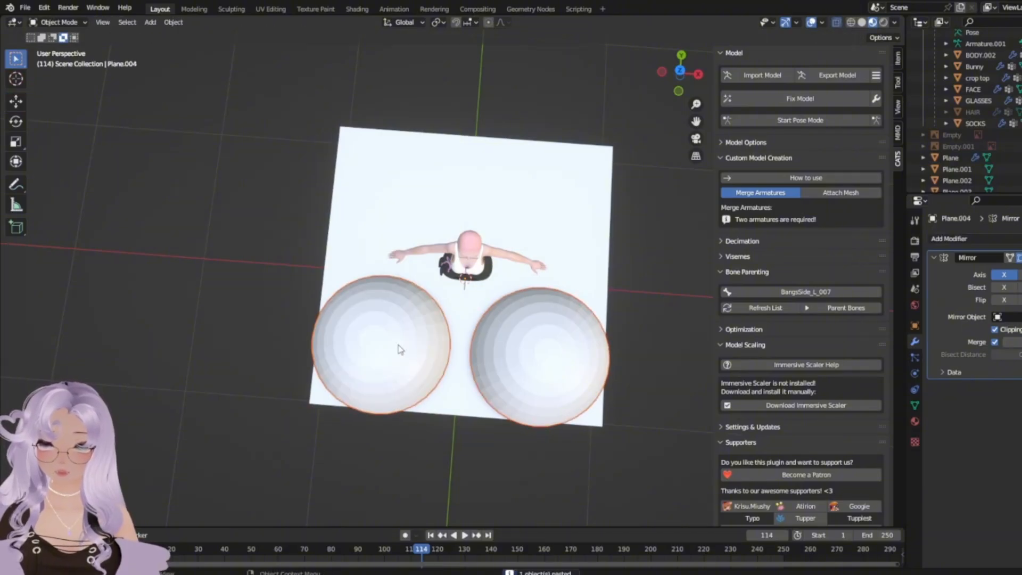
left_click(21, 100)
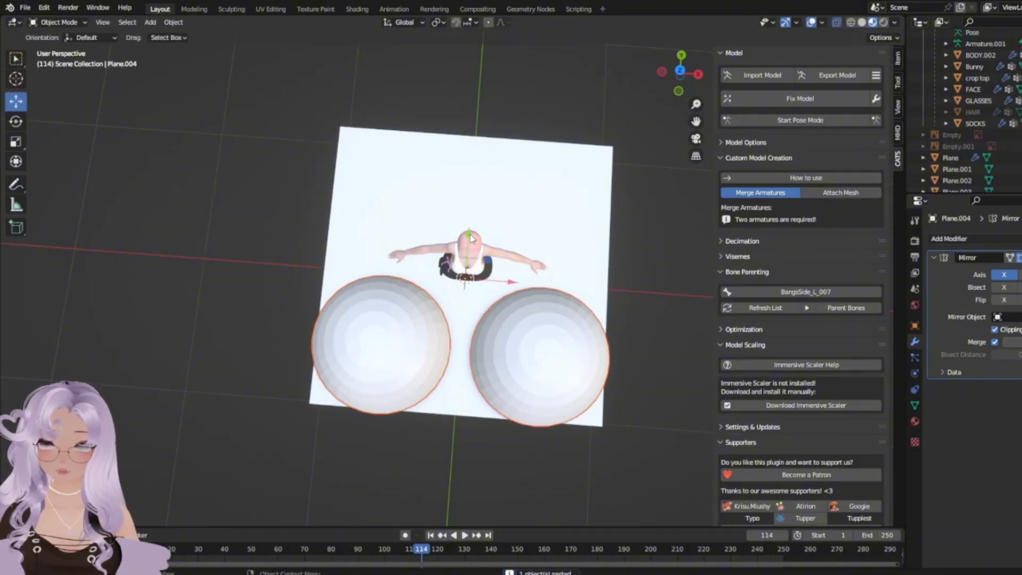
left_click_drag(471, 239, 504, 160)
middle_click_drag(504, 160, 348, 224)
left_click(324, 162)
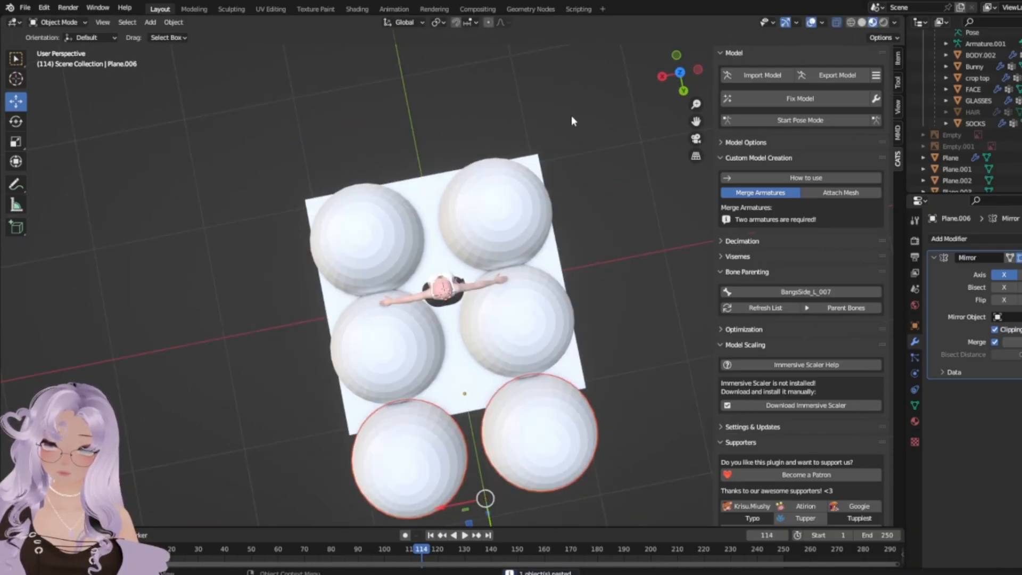
Deselect the rearmost dome pair and select the middle pair.
left_click(571, 115)
scroll(496, 189, "down", 5)
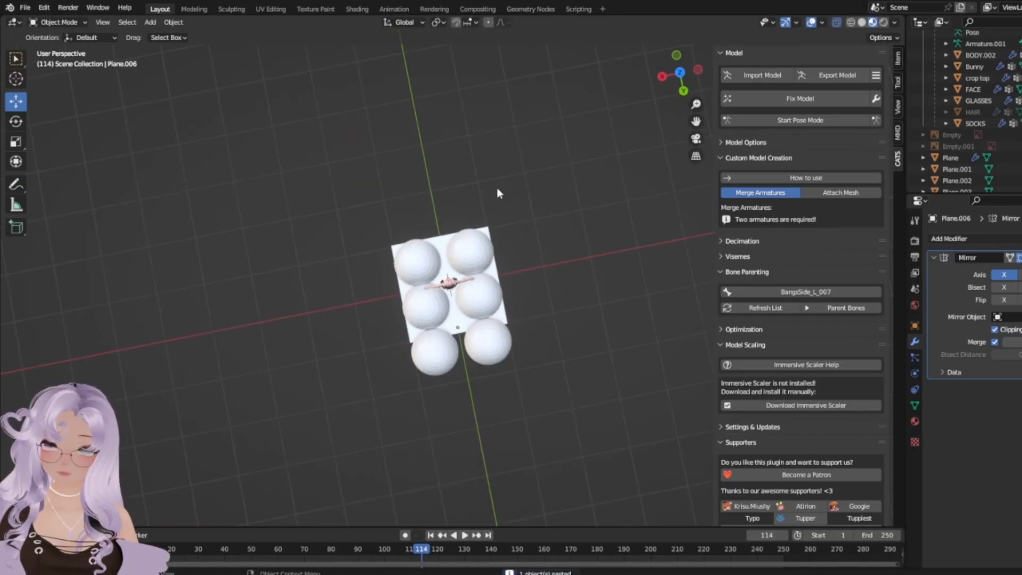
middle_click_drag(497, 192, 357, 297)
scroll(357, 297, "up", 3)
left_click(409, 311)
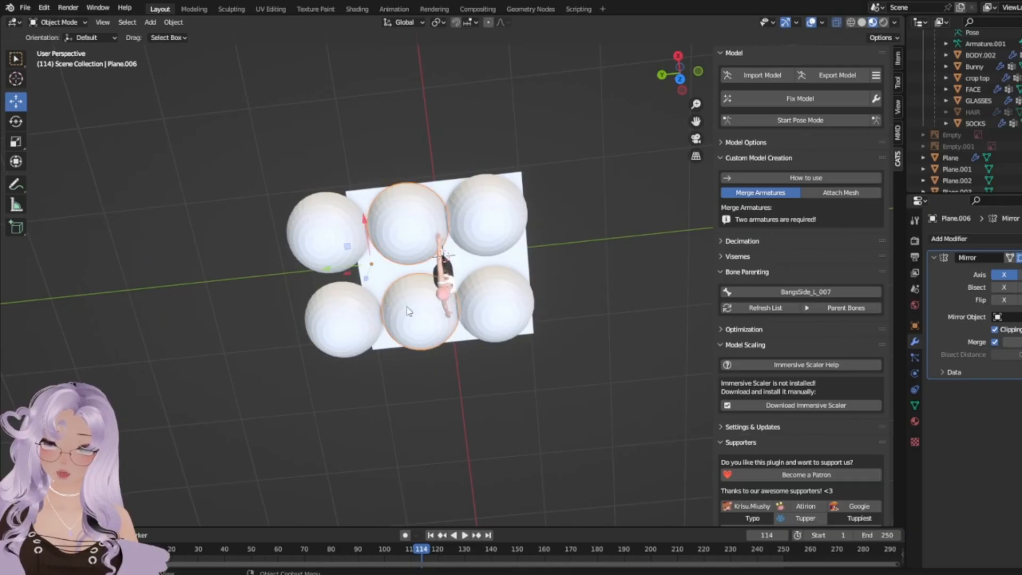
scroll(455, 303, "up", 3)
middle_click_drag(455, 302, 442, 212)
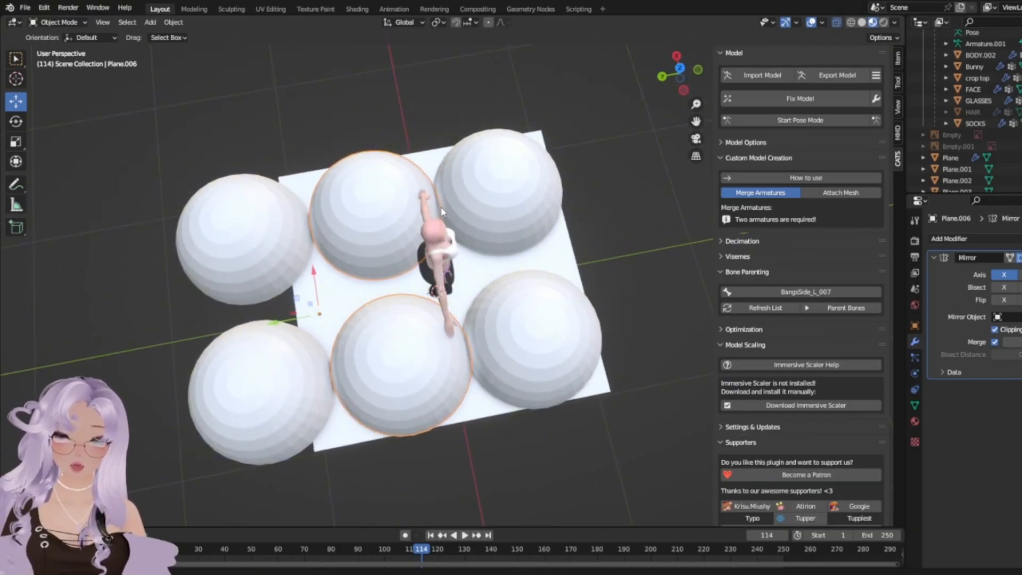
Join the three dome pairs into one mesh object.
left_click(292, 241)
left_click(478, 172, "shift")
left_click(438, 347, "shift")
key("ctrl+j")
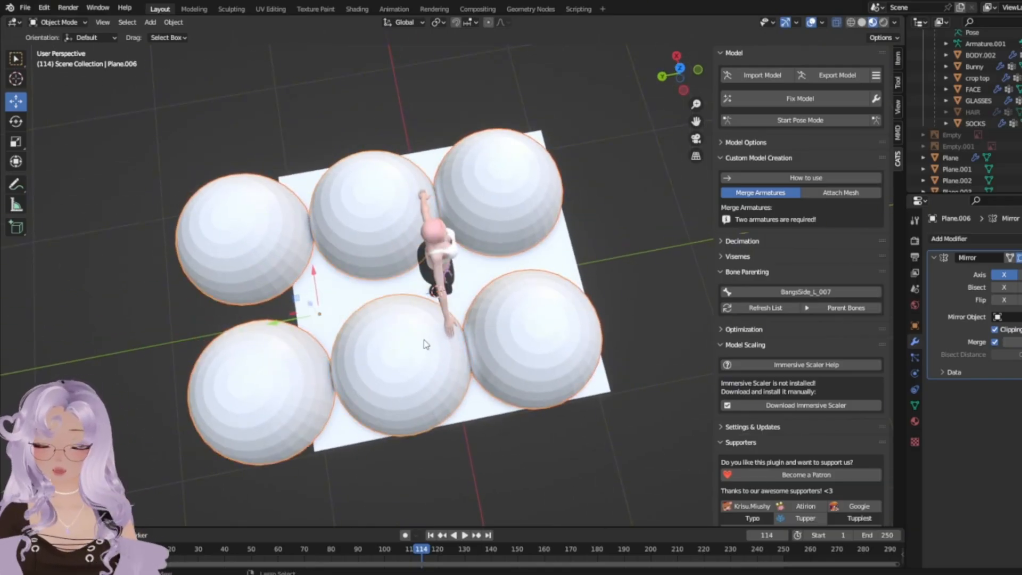
Select the three linked editable domes in Edit Mode, rotate them 180 degrees about Y and return to Object Mode.
key("Tab")
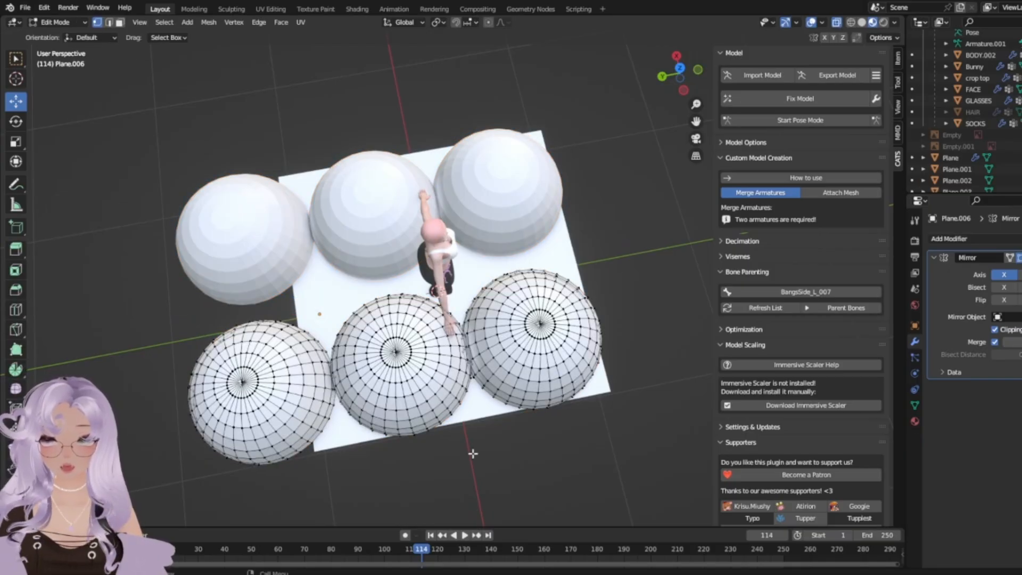
key("l")
key("l")
key("l")
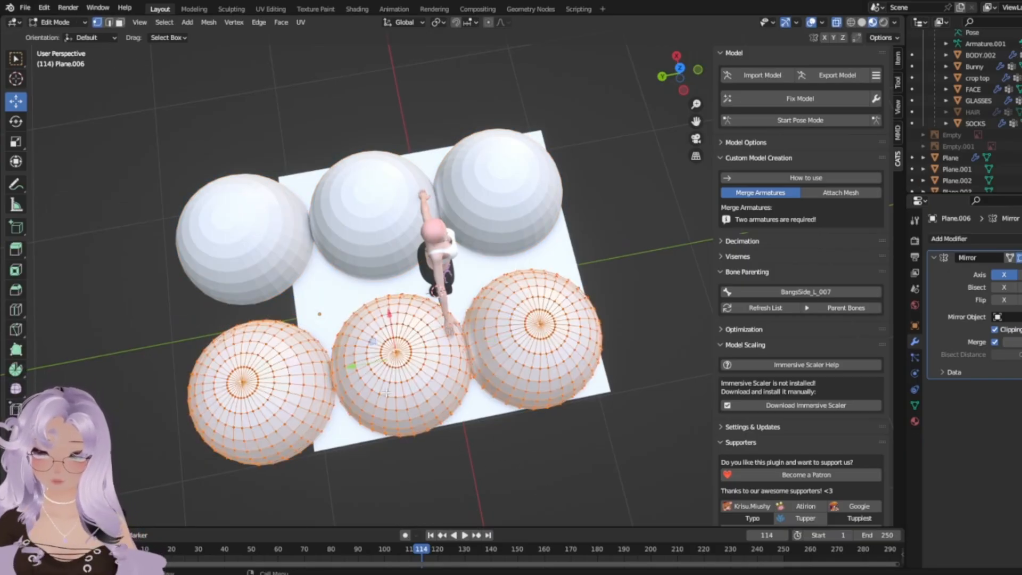
middle_click_drag(405, 415, 356, 466)
middle_click_drag(365, 287, 391, 269)
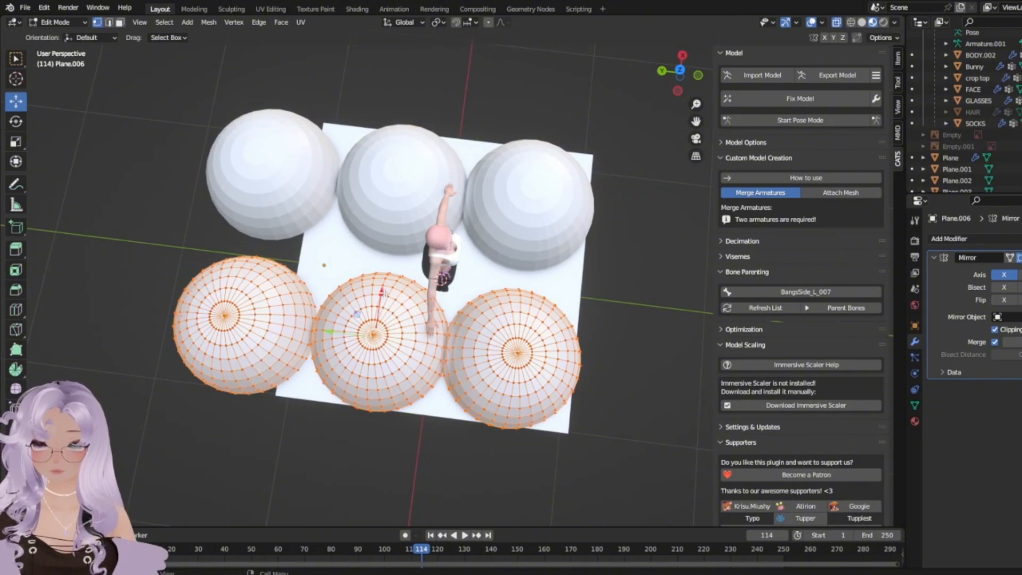
type("ry180")
key("Return")
key("Tab")
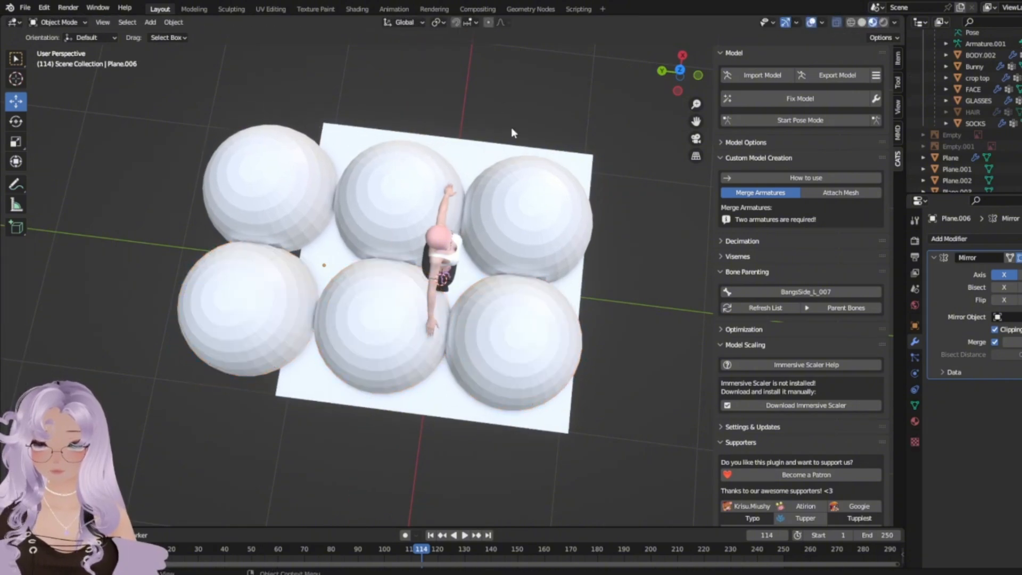
Examine the rhinestone-outlined lettering on the skirt in the reference image and the dome grid from above.
middle_click_drag(512, 132, 405, 228)
scroll(387, 242, "down", 3)
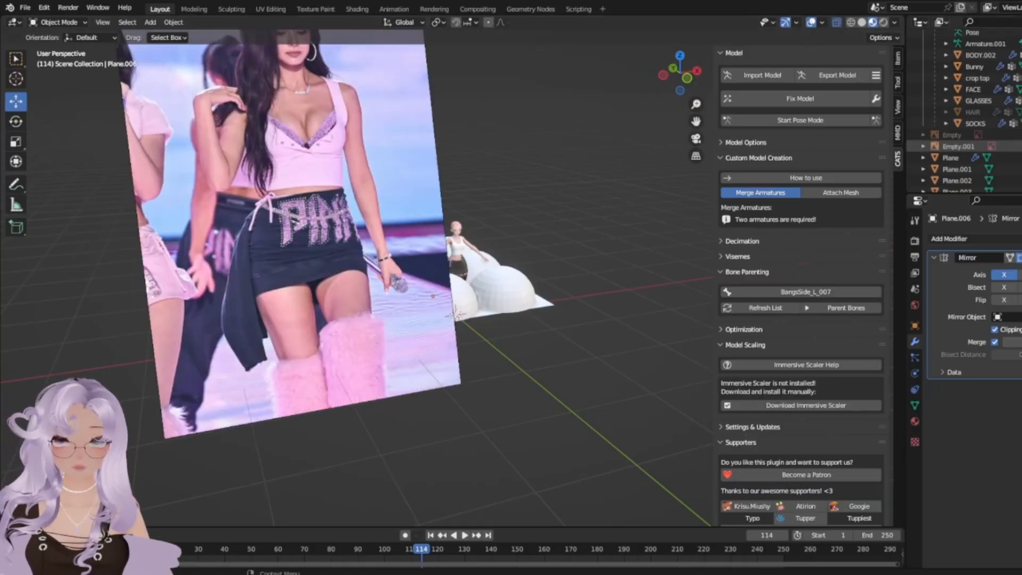
middle_click_drag(298, 288, 481, 187, "shift")
scroll(369, 398, "up", 6)
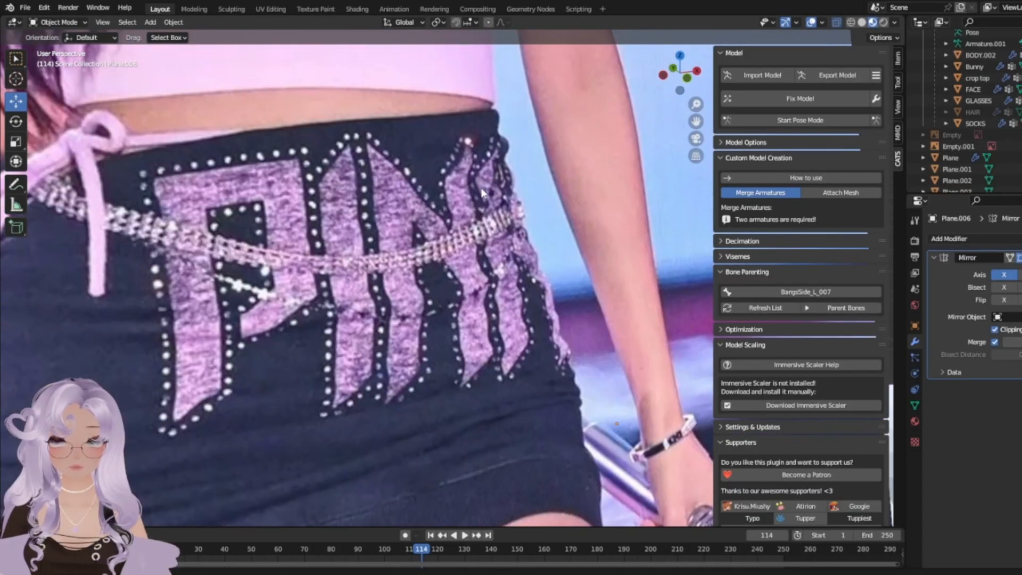
scroll(480, 187, "down", 5)
middle_click_drag(422, 201, 314, 226)
scroll(393, 229, "up", 2)
left_click(440, 221)
middle_click_drag(440, 221, 467, 216)
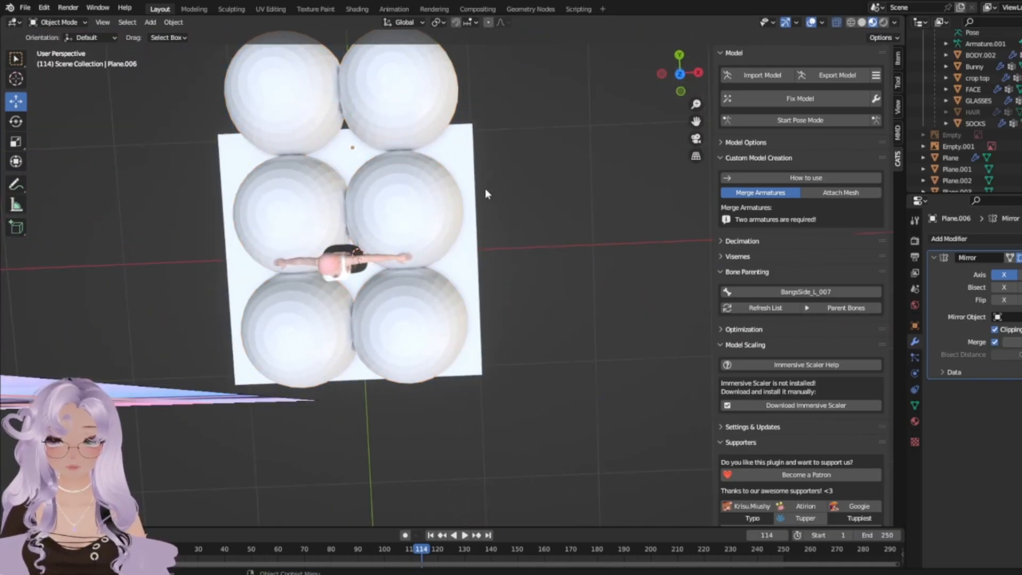
Nudge the linked rearmost dome slightly along Y toward the middle row in Edit Mode, and return to Object Mode.
middle_click_drag(334, 109, 375, 159, "shift")
key("Tab")
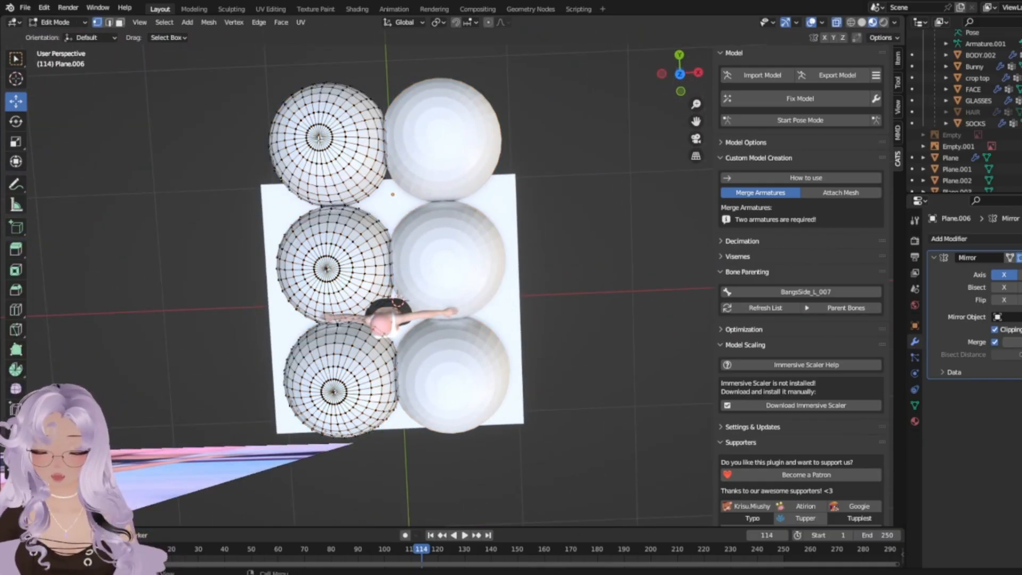
key("l")
left_click_drag(322, 108, 322, 114)
key("Tab")
Paste a copy of the joined dome grid and move it along X until it sits beside the original.
left_click(583, 264)
scroll(429, 285, "down", 3)
middle_click_drag(428, 285, 504, 347)
key("ctrl+v")
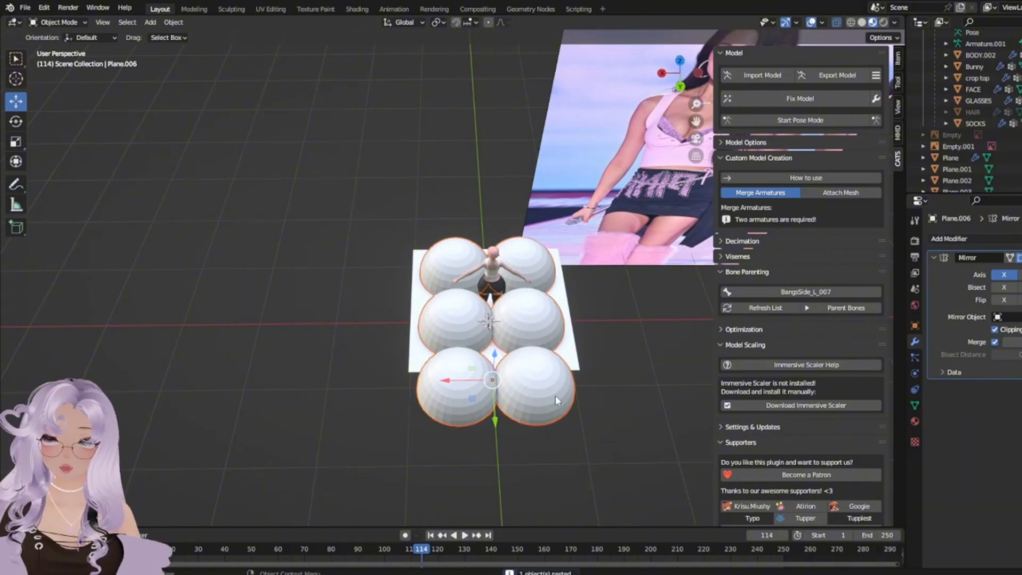
left_click_drag(463, 384, 321, 385)
left_click(184, 387)
middle_click_drag(228, 254, 222, 275)
left_click(403, 352)
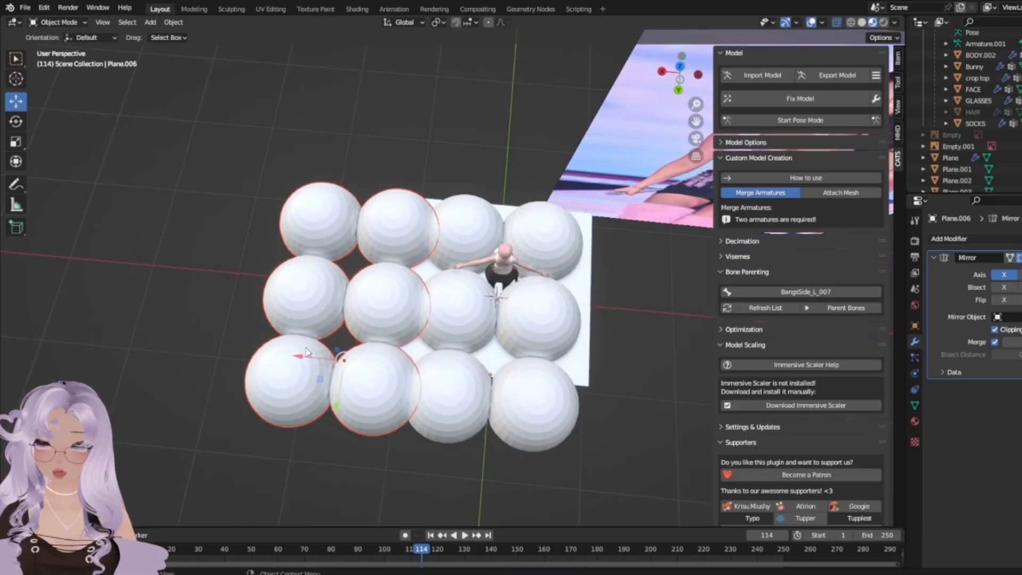
Enter Edit Mode on both dome grids and select the bottom edge loop of the dome around the avatar's feet.
key("Tab")
middle_click_drag(176, 297, 575, 392)
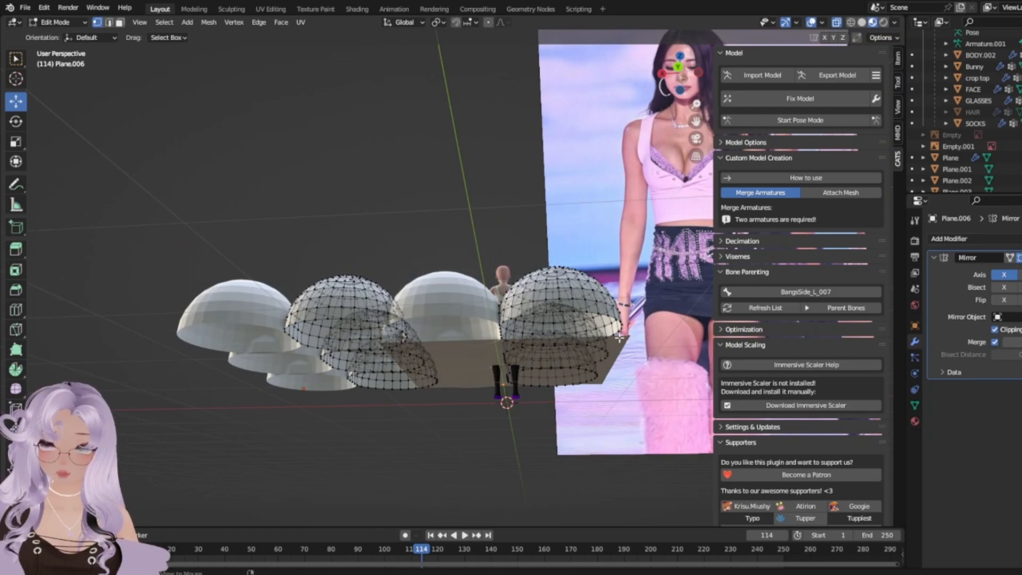
middle_click_drag(619, 337, 448, 379)
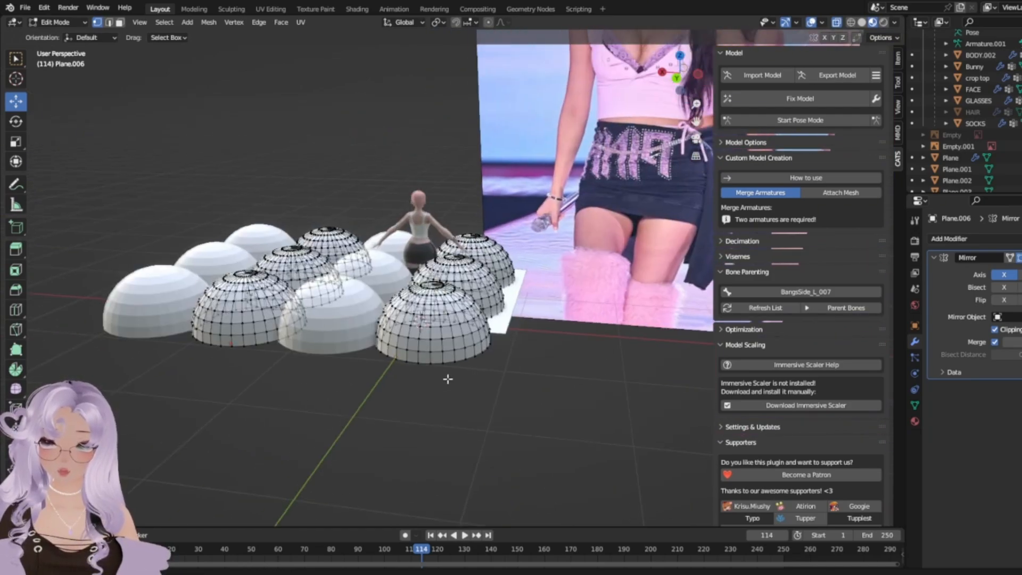
scroll(447, 379, "up", 4)
scroll(430, 376, "down", 2)
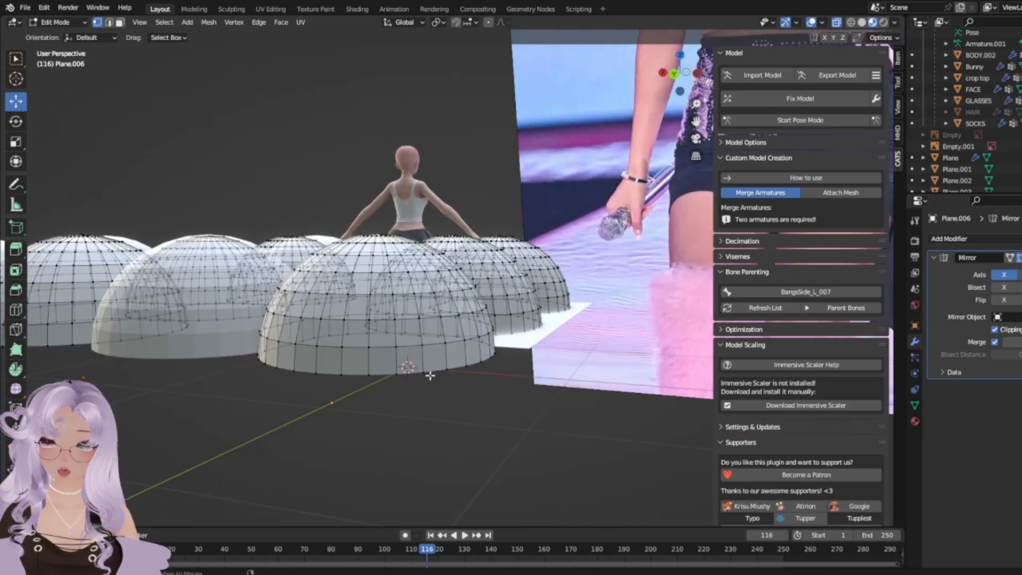
left_click(430, 375, "alt")
left_click(505, 369)
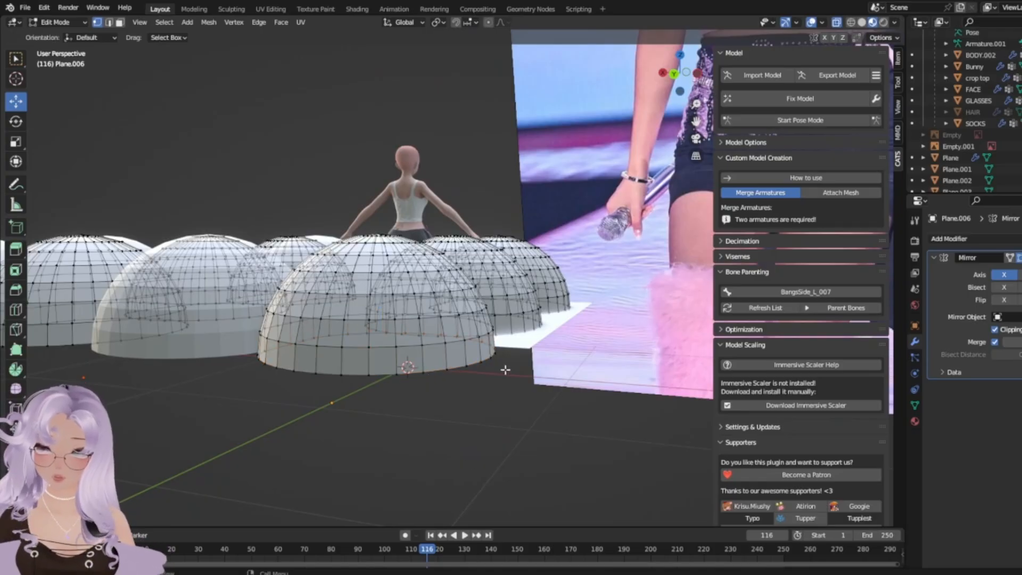
middle_click_drag(529, 406, 461, 227)
left_click(613, 380, "alt")
Toggle the visibility of the reference image and the numbered Plane meshes to identify which object covers the domes' undersides.
left_click(1021, 146)
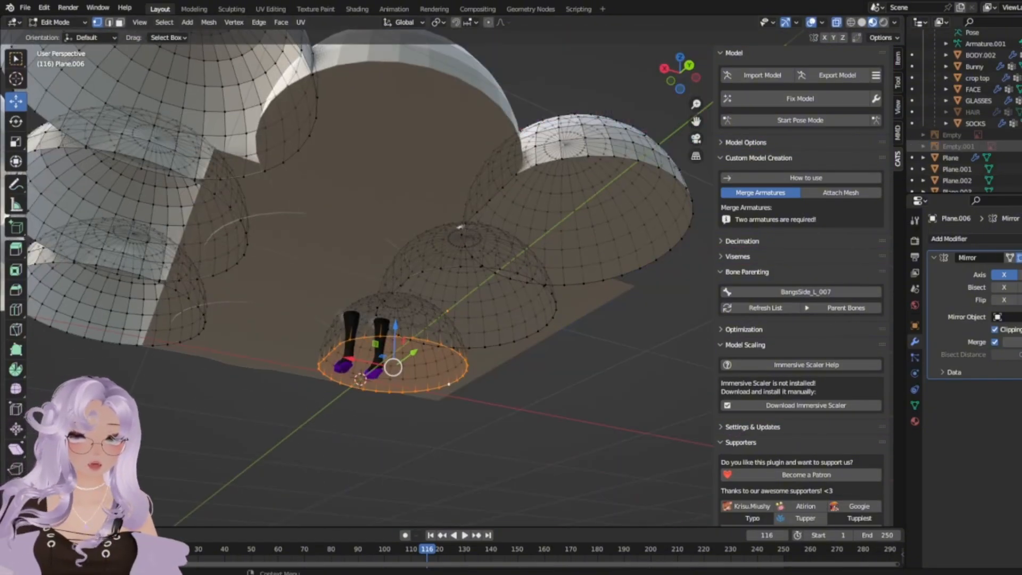
left_click(1021, 146)
left_click(1020, 158)
left_click(1020, 158)
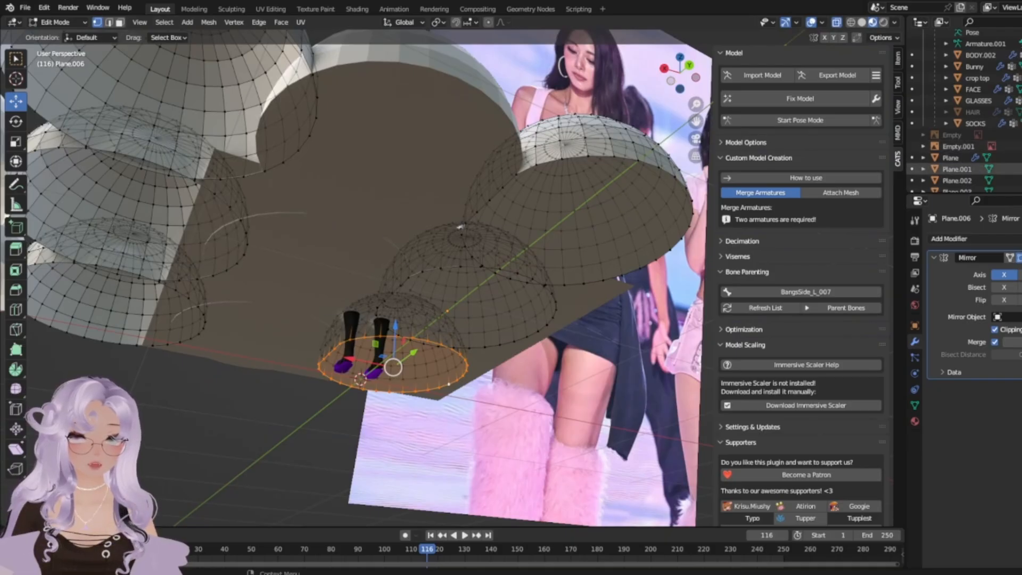
scroll(199, 307, "down", 2)
middle_click_drag(198, 307, 189, 385)
scroll(1021, 178, "down", 2)
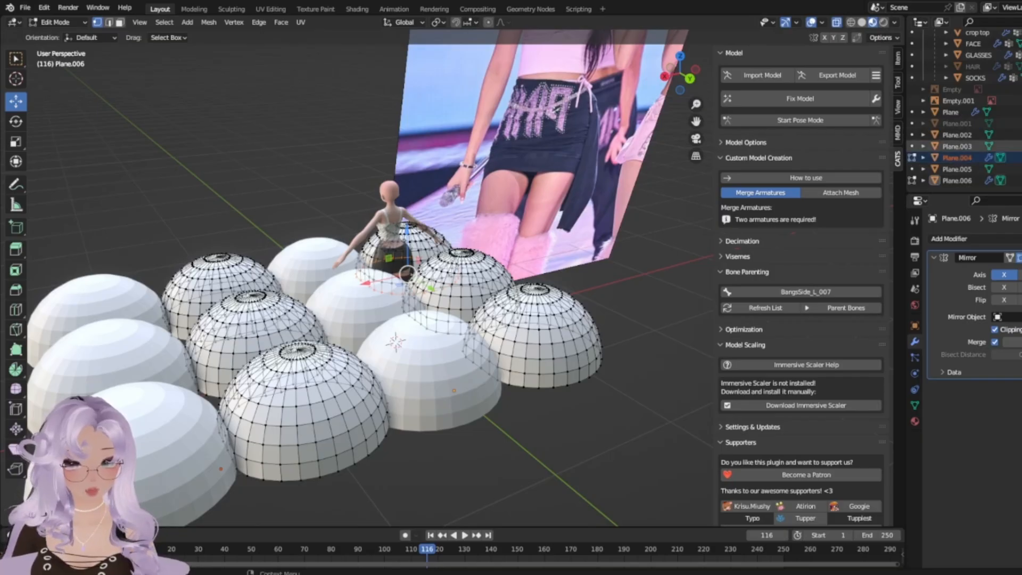
left_click(1021, 146)
middle_click_drag(296, 380, 279, 303)
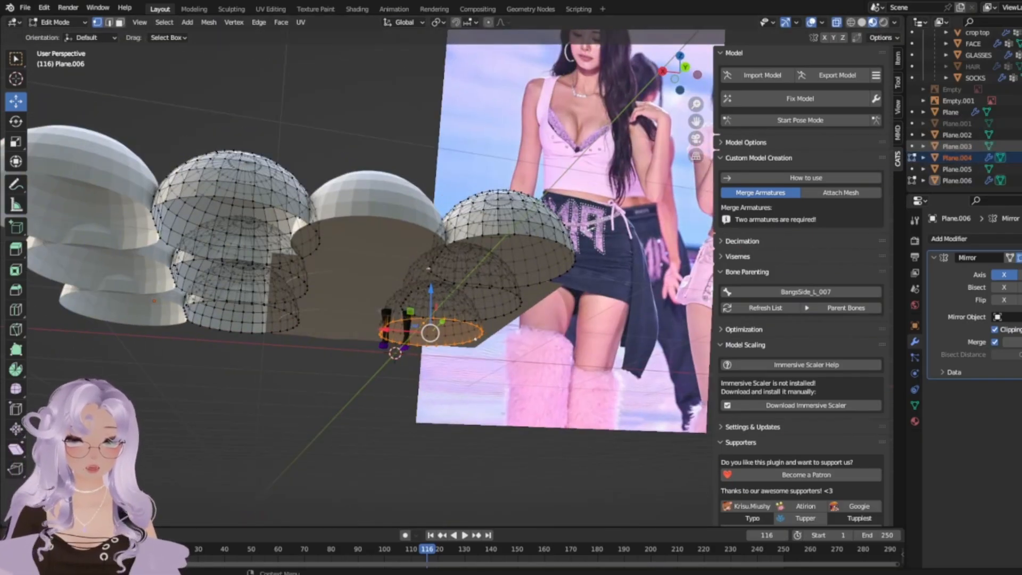
left_click(1021, 146)
left_click(1020, 158)
left_click(1021, 158)
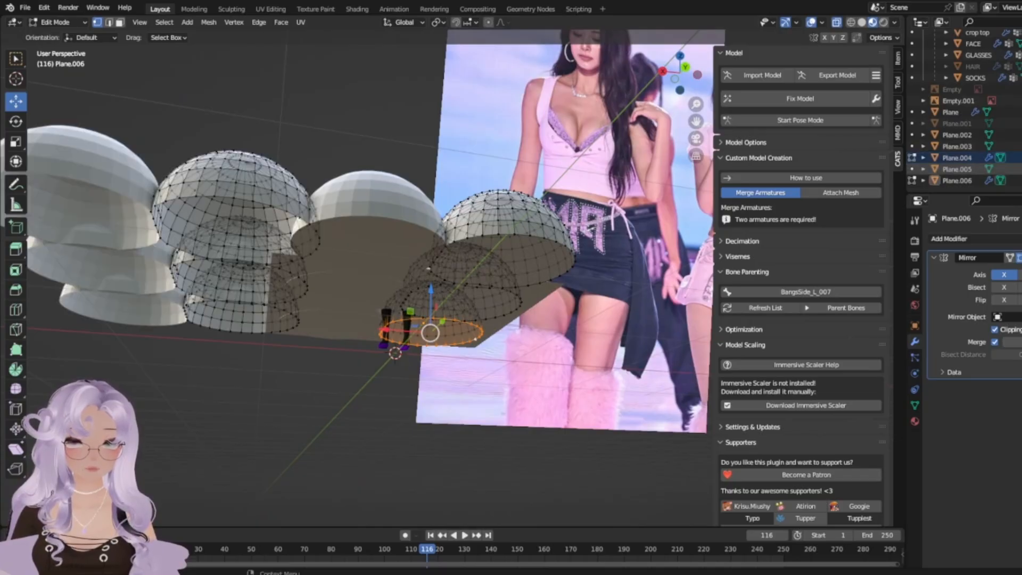
left_click(1021, 180)
left_click(1021, 181)
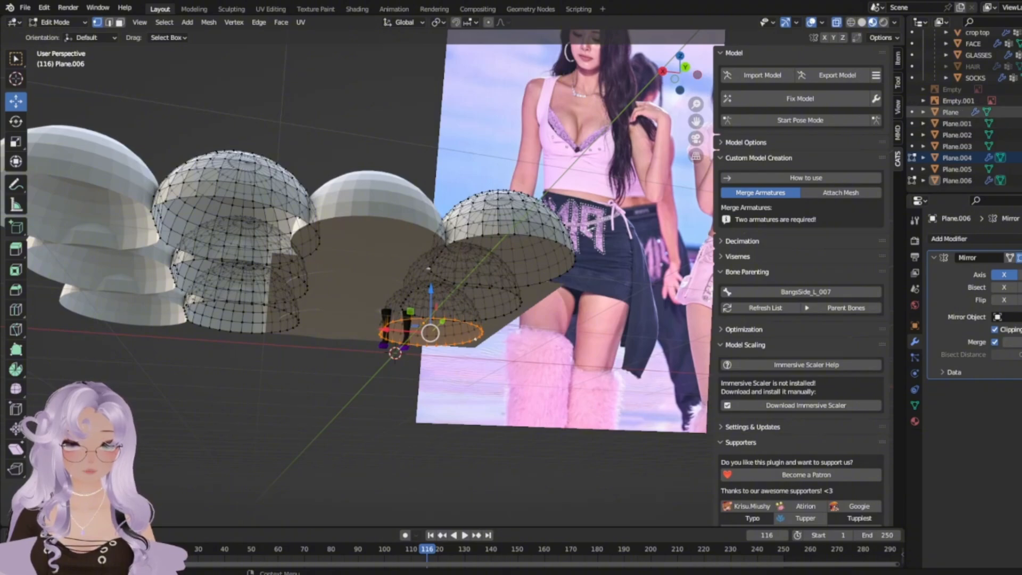
Hide the Plane object and fill the bottom edge loop of the copied grid's front dome with a face.
left_click(1021, 112)
middle_click_drag(613, 360, 377, 415)
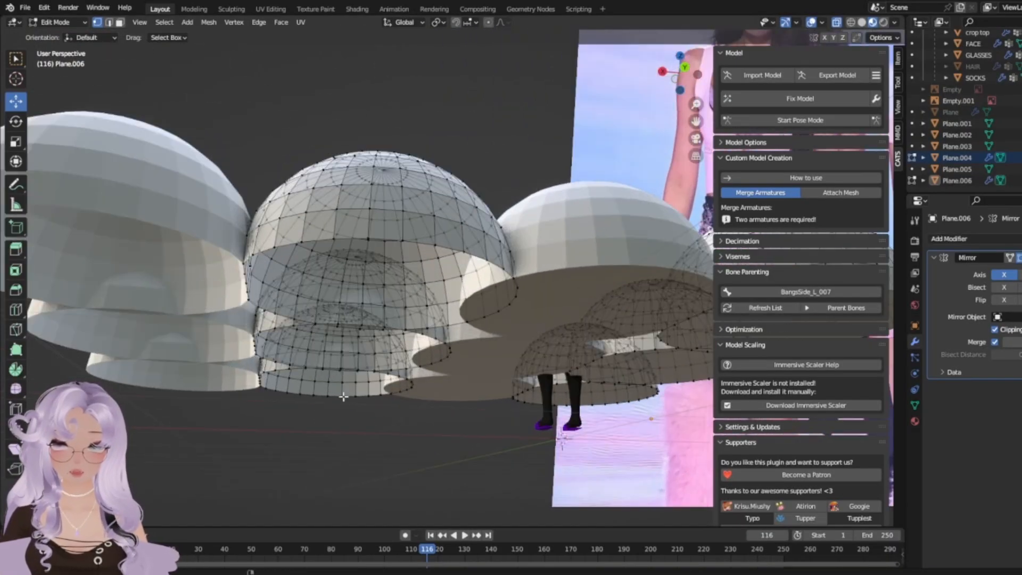
left_click(375, 419, "alt")
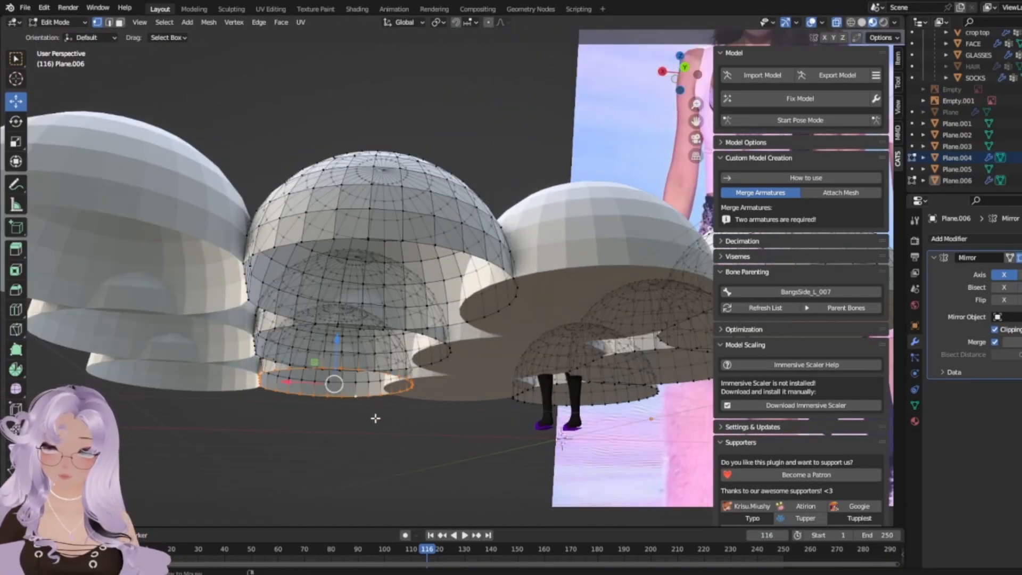
key("f")
key("alt+a")
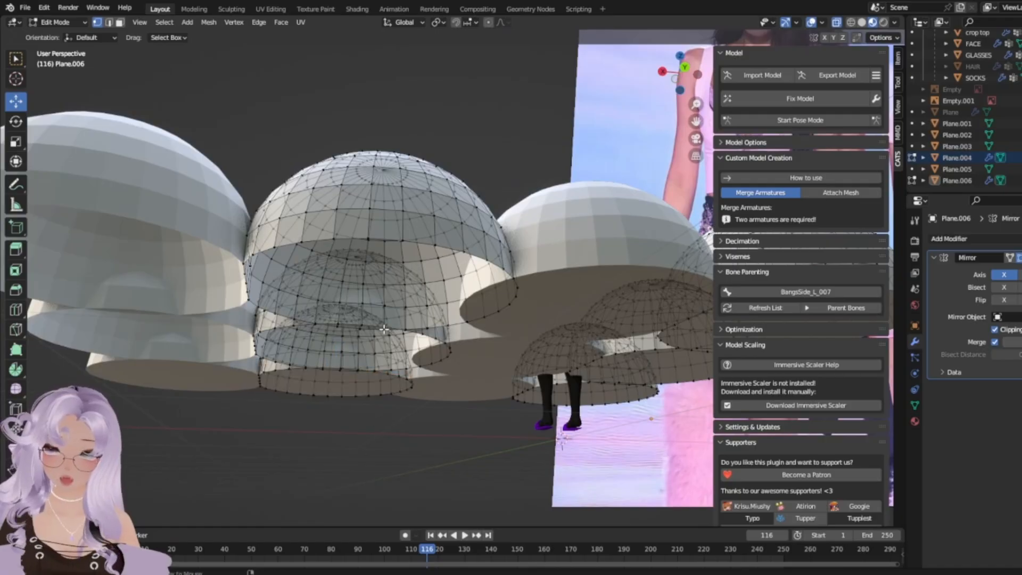
Fill the bottom edge loops of the copied grid's middle and back domes, and return to Object Mode.
left_click(386, 328, "alt")
key("f")
key("alt+a")
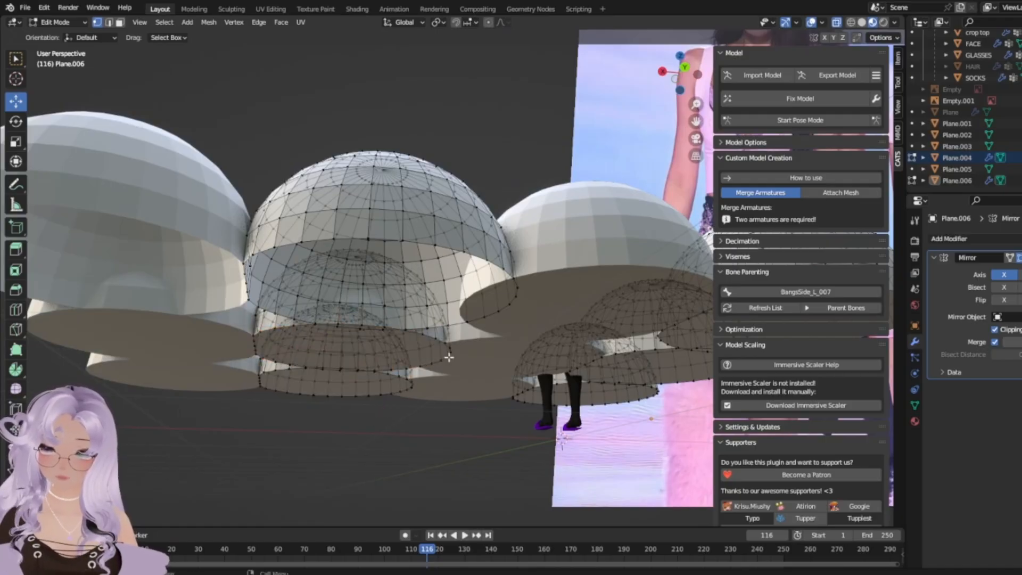
left_click(472, 251, "alt")
key("ctrl+z")
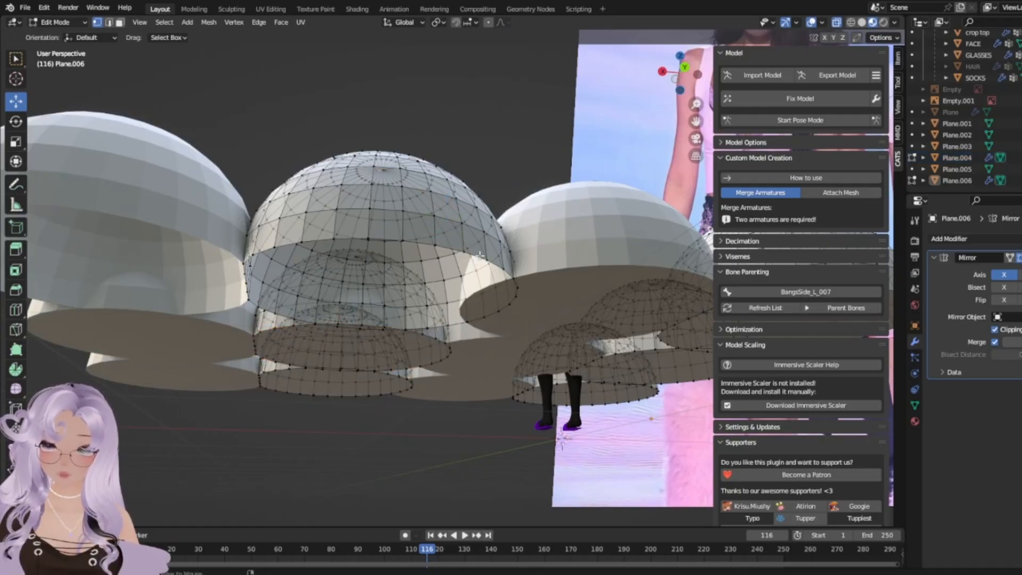
left_click(475, 320, "alt")
key("f")
left_click(448, 473)
scroll(448, 473, "down", 4)
middle_click_drag(448, 473, 511, 255)
scroll(526, 248, "down", 3)
key("Tab")
left_click(519, 391)
Apply the Mirror modifier on the original dome grid and on its copy.
scroll(519, 392, "up", 4)
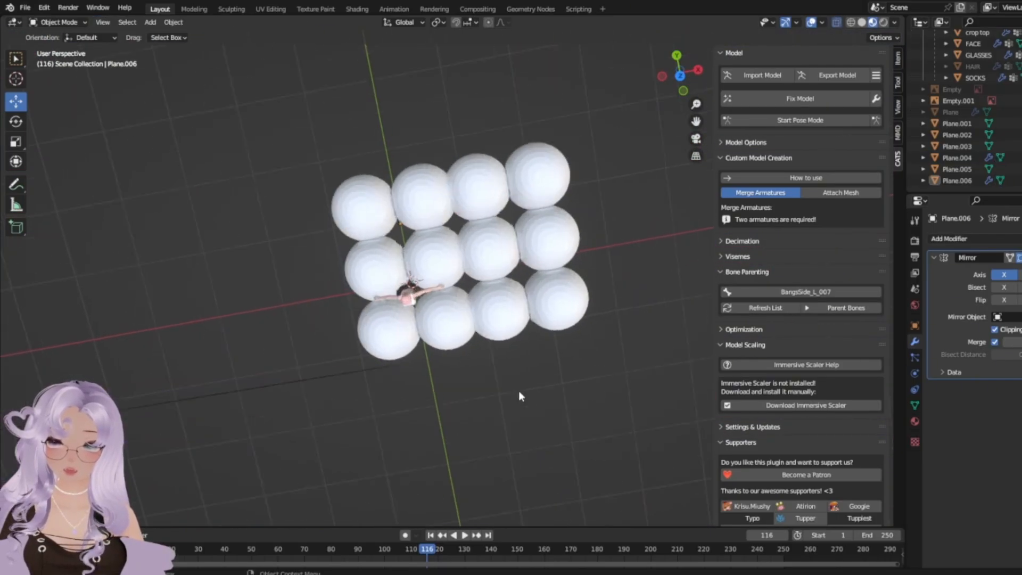
key("Tab")
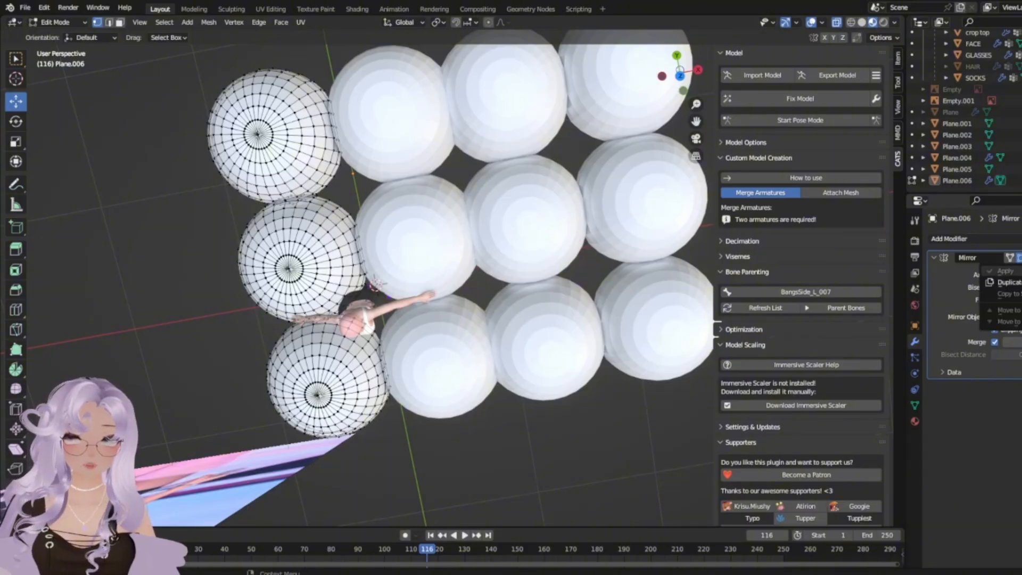
key("Tab")
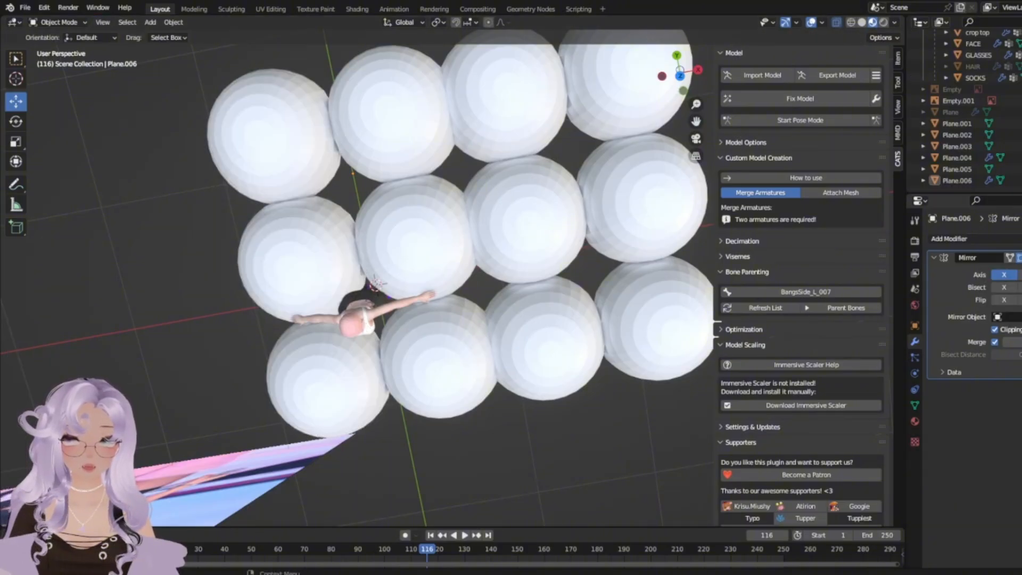
left_click(1004, 271)
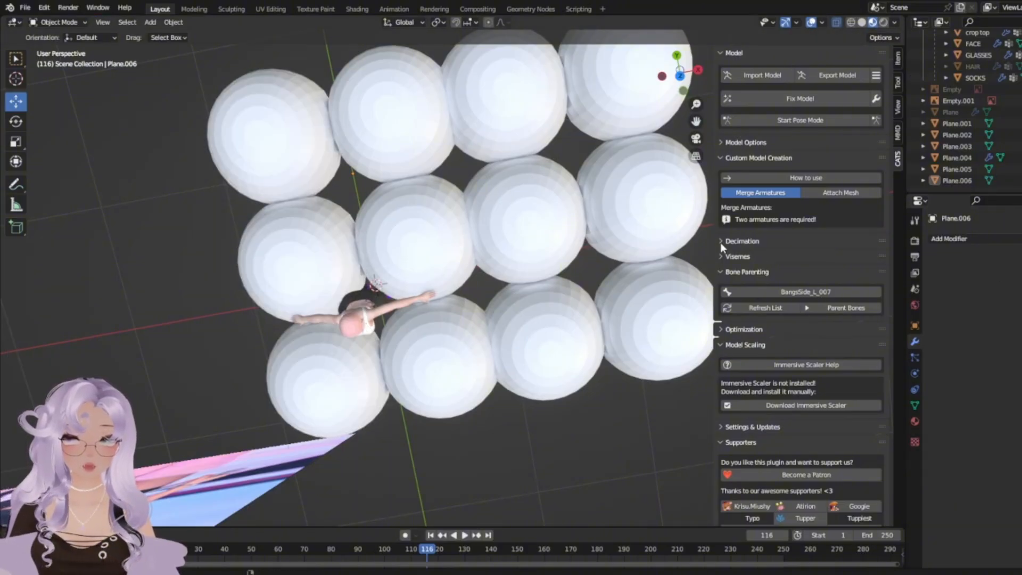
left_click(679, 189)
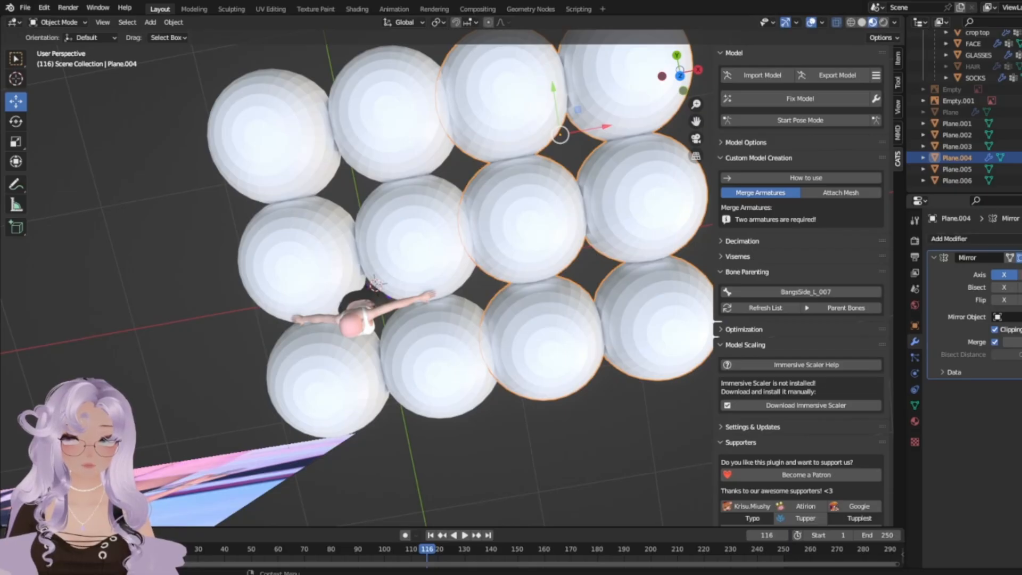
left_click(1005, 271)
Inspect the copied dome grid's mesh in Edit Mode, and examine the skirt details in the reference image.
key("Tab")
middle_click_drag(635, 413, 418, 393)
scroll(459, 386, "up", 4)
key("Tab")
scroll(459, 387, "down", 3)
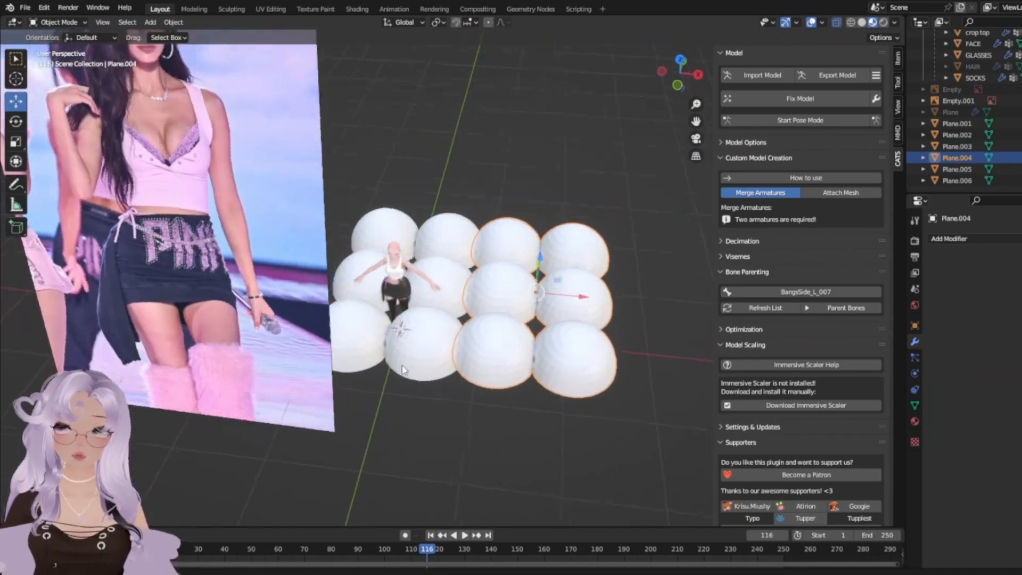
scroll(416, 393, "up", 3)
scroll(417, 393, "up", 5)
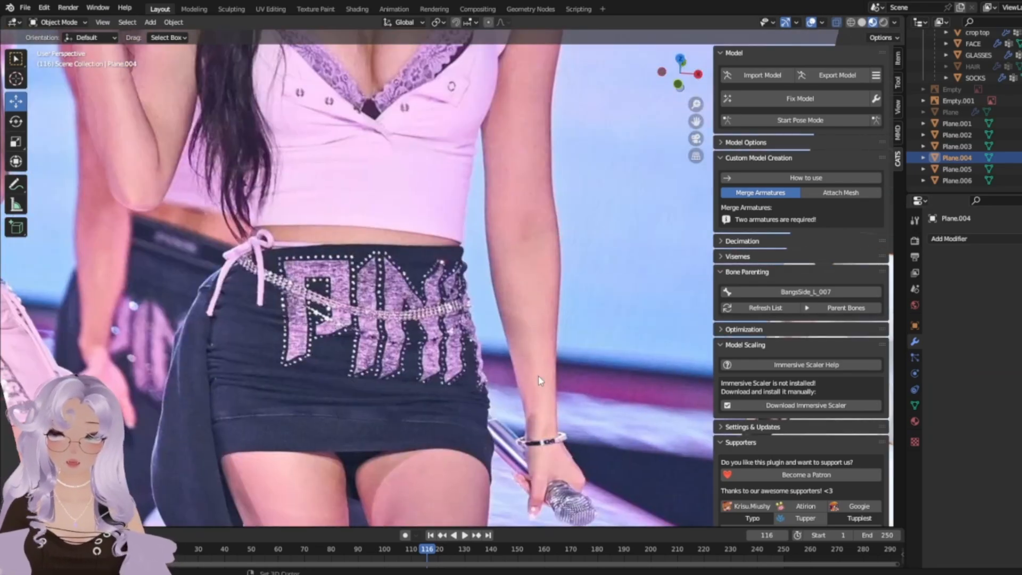
scroll(540, 381, "down", 8)
Check the dome copy's mesh in Edit Mode, and join the two adjacent dome grids into one object.
middle_click_drag(523, 287, 621, 447)
key("Tab")
left_click_drag(602, 432, 122, 30)
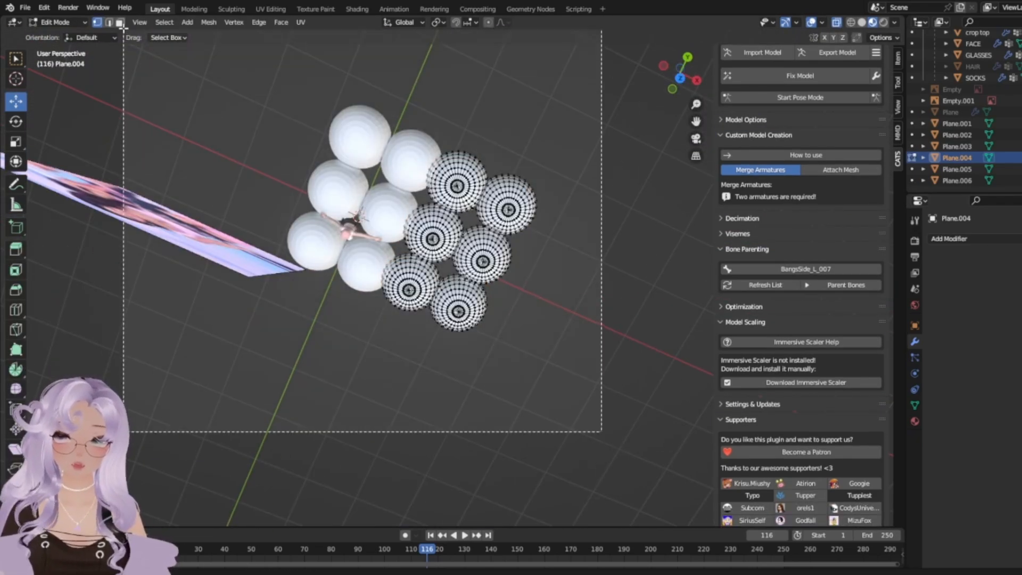
left_click(641, 345)
middle_click_drag(534, 252, 319, 153)
key("Tab")
left_click(173, 381, "shift")
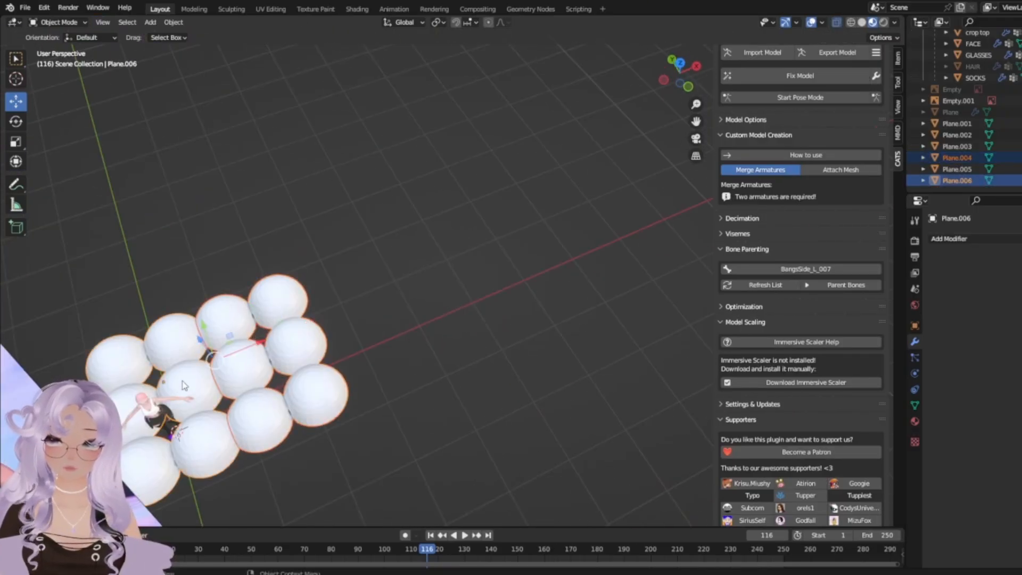
key("ctrl+j")
key("a")
middle_click_drag(183, 385, 450, 385)
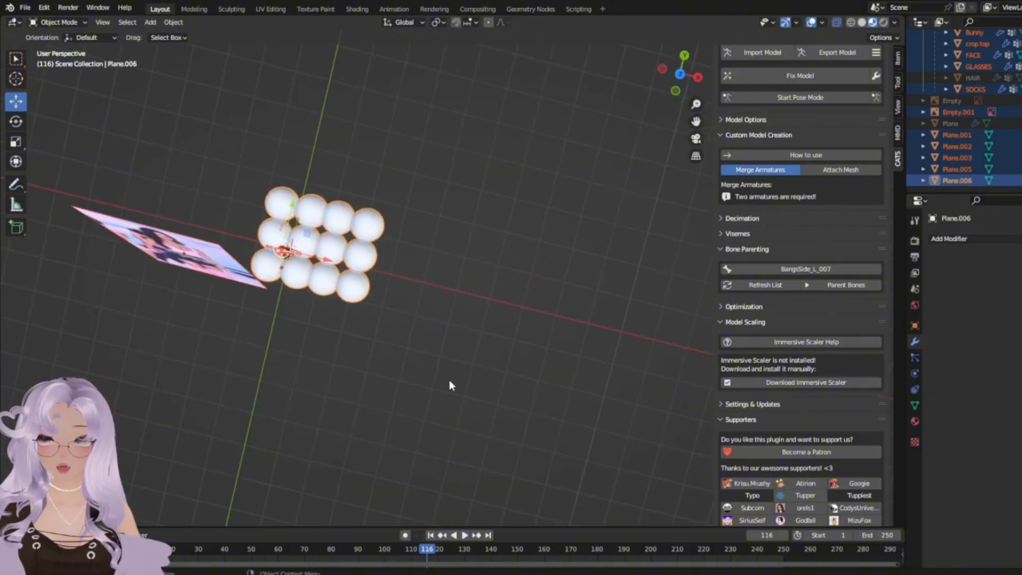
key("shift+a")
mouse_move(360, 276)
key("Escape")
key("Escape")
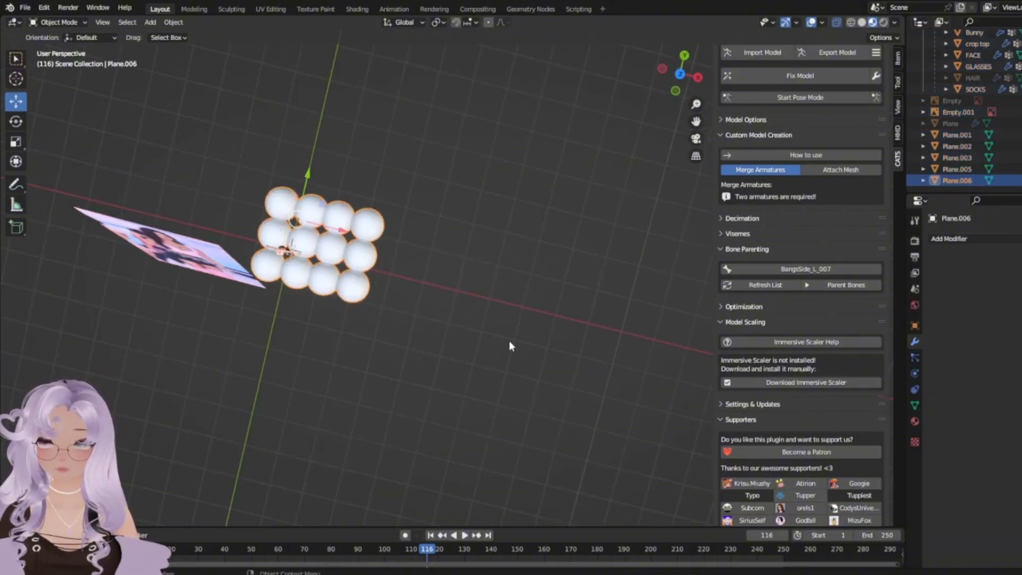
Scale the joined dome grid down and move it behind the avatar.
middle_click_drag(509, 340, 516, 329)
scroll(516, 329, "up", 6)
key("s")
left_click(259, 223)
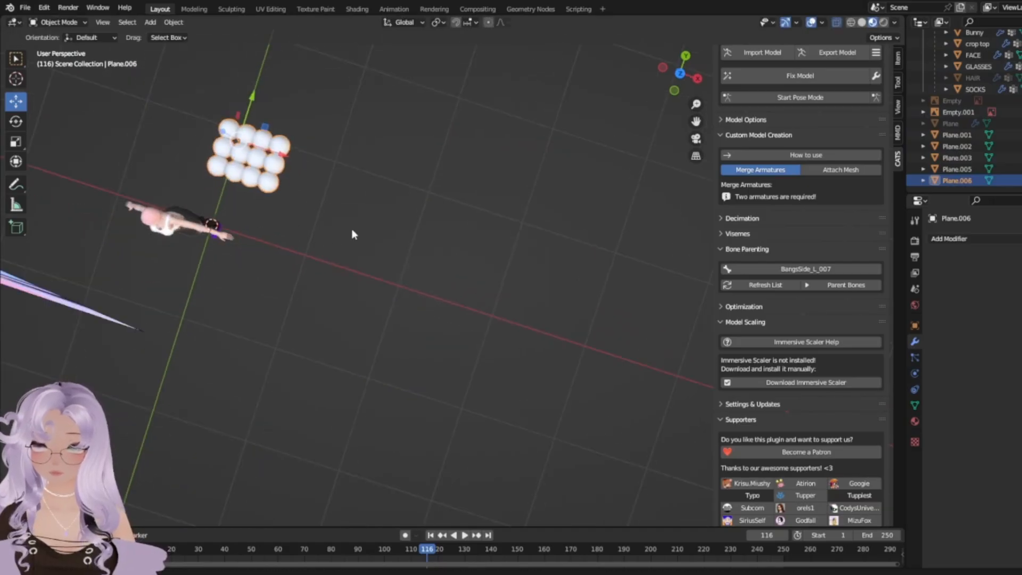
middle_click_drag(351, 229, 327, 318)
scroll(277, 302, "up", 3)
Paste a copy of the dome grid and place it end to end with the original along the X axis.
left_click(331, 360)
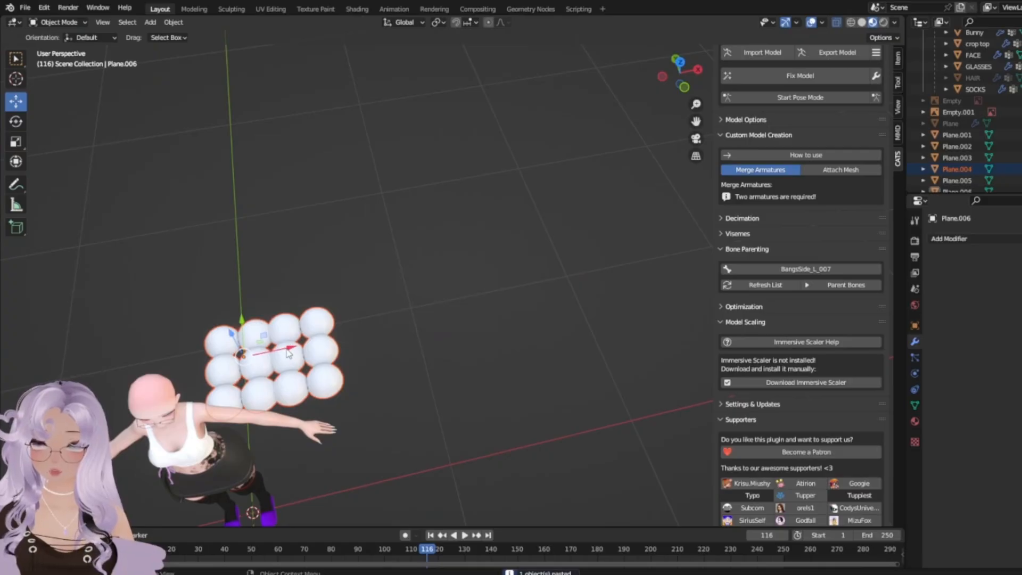
key("g")
left_click(443, 377)
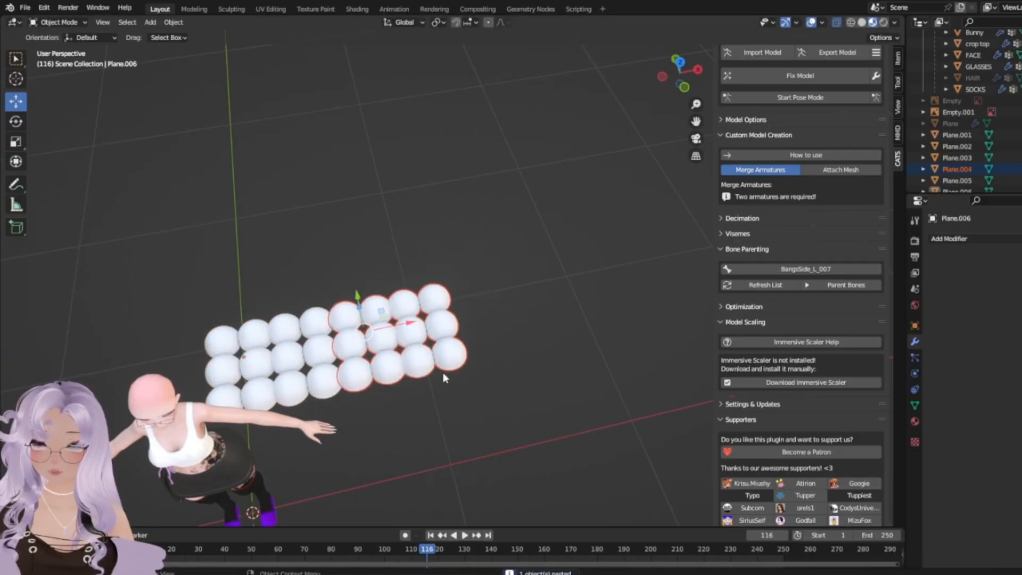
middle_click_drag(453, 367, 430, 398)
left_click(471, 369)
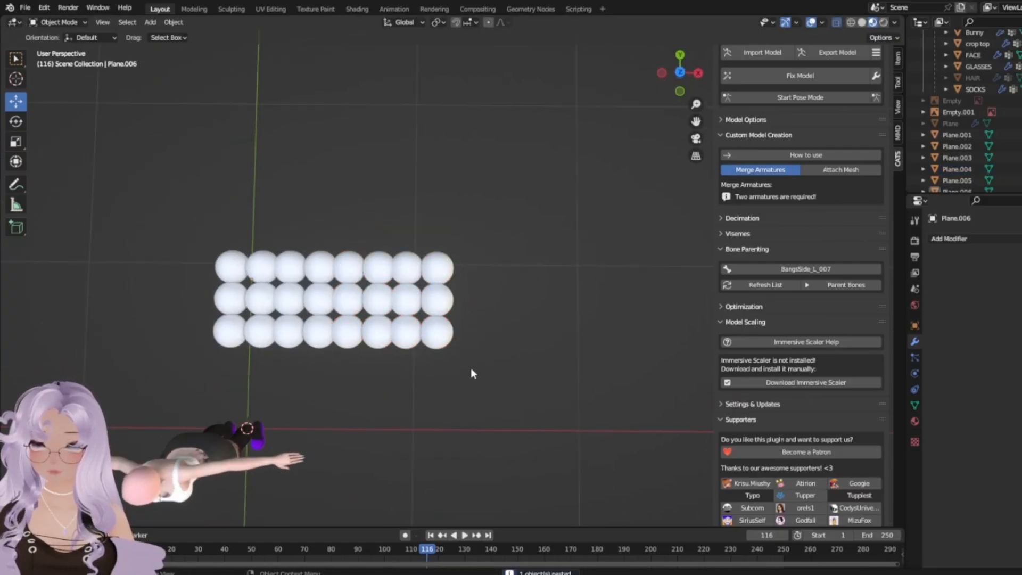
Select both adjoining dome grids and join them into one object of three rows by eight domes.
left_click(314, 321)
left_click(339, 319)
left_click(400, 320)
left_click(304, 312, "shift")
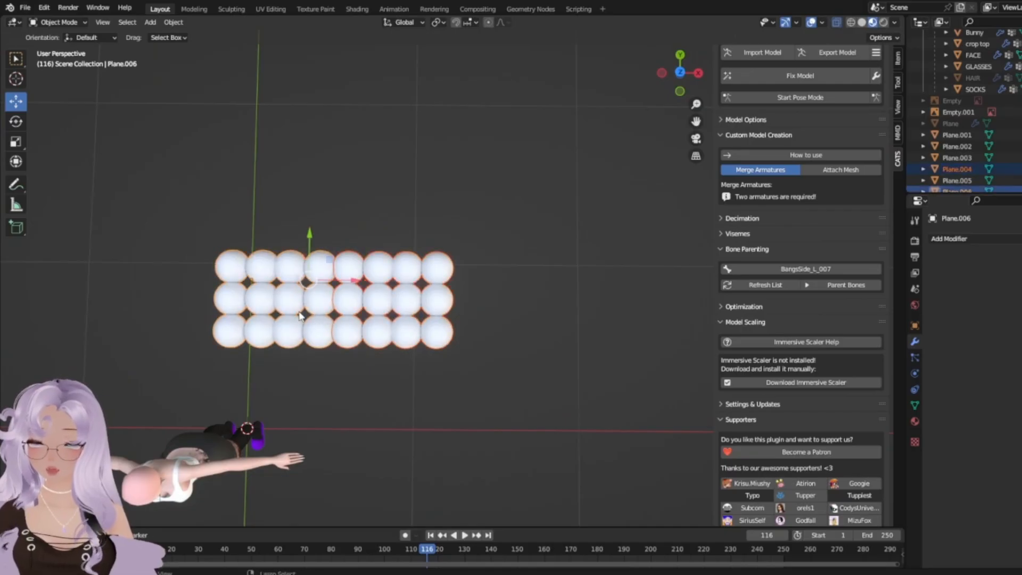
Add a material slot to the joined dome grid and assign the existing METAL material to it.
left_click(915, 421)
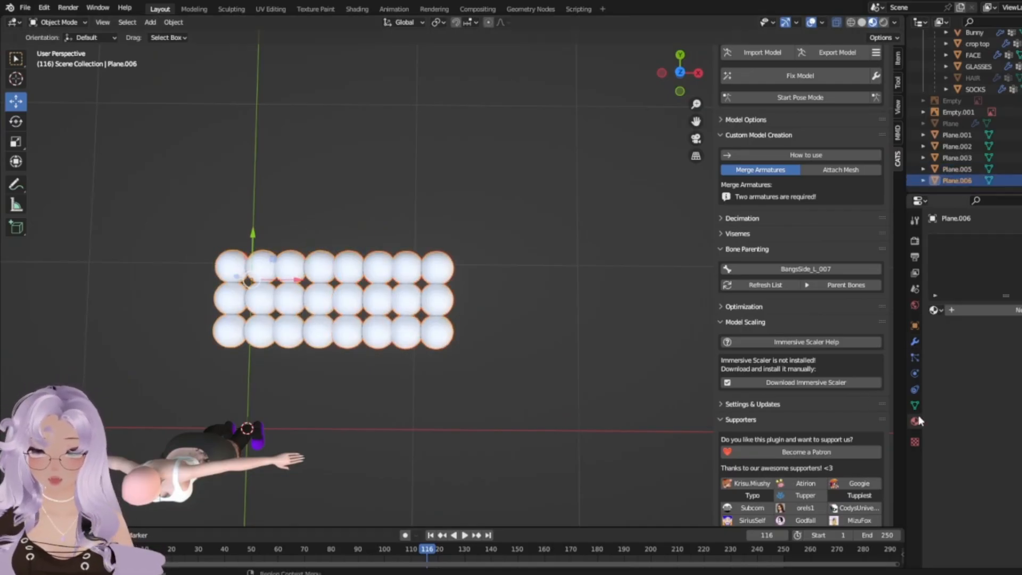
left_click(969, 314)
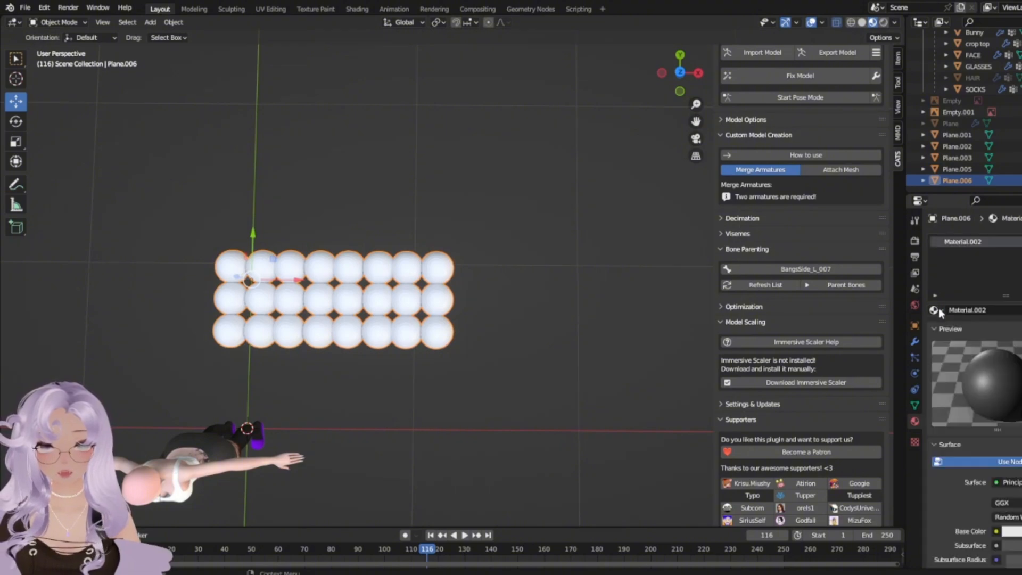
left_click(935, 310)
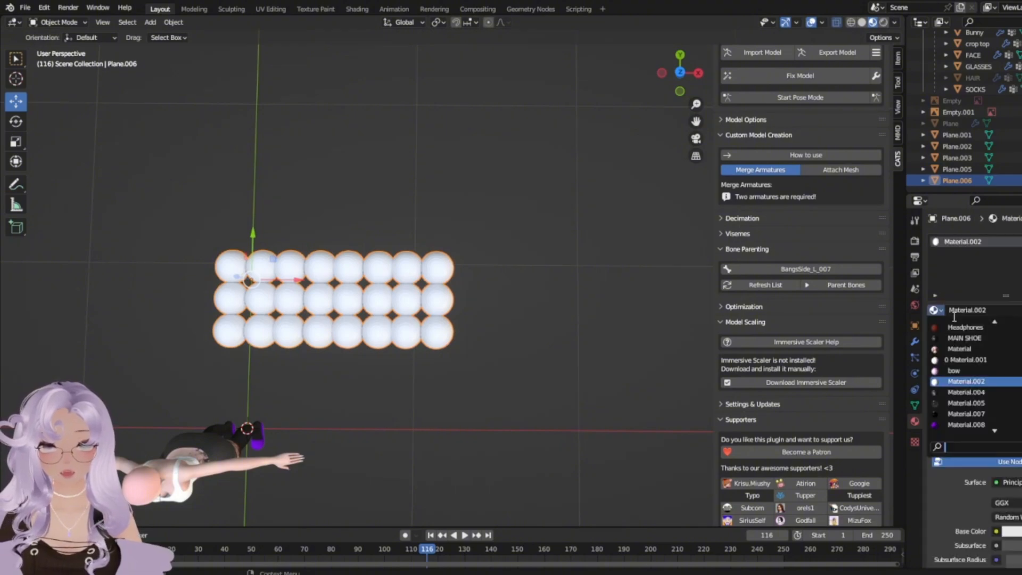
left_click(979, 360)
left_click(476, 391)
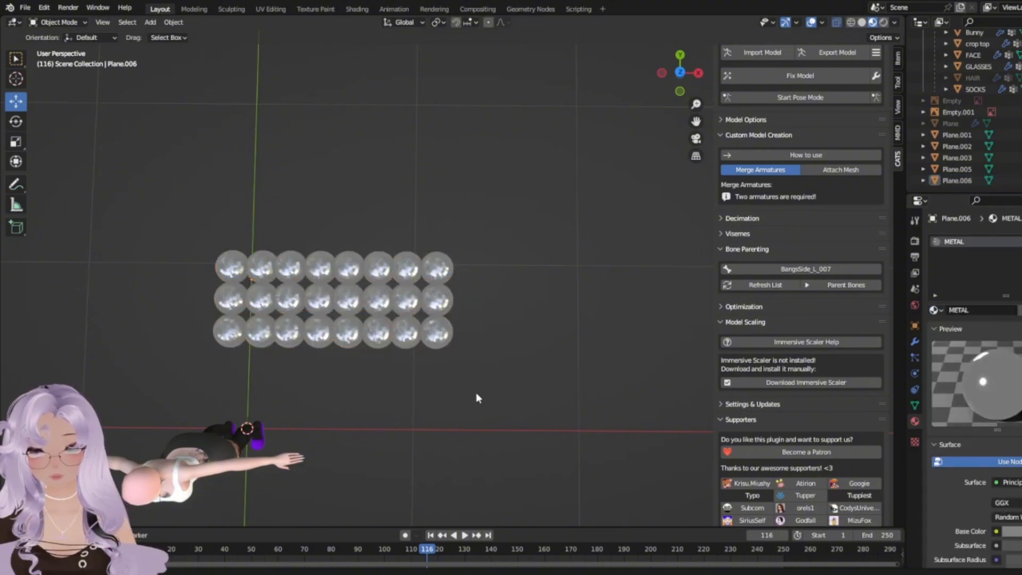
Apply smooth shading to all faces of the joined dome grid in Edit Mode, and return to Object Mode.
middle_click_drag(476, 392, 421, 163)
scroll(486, 277, "up", 6)
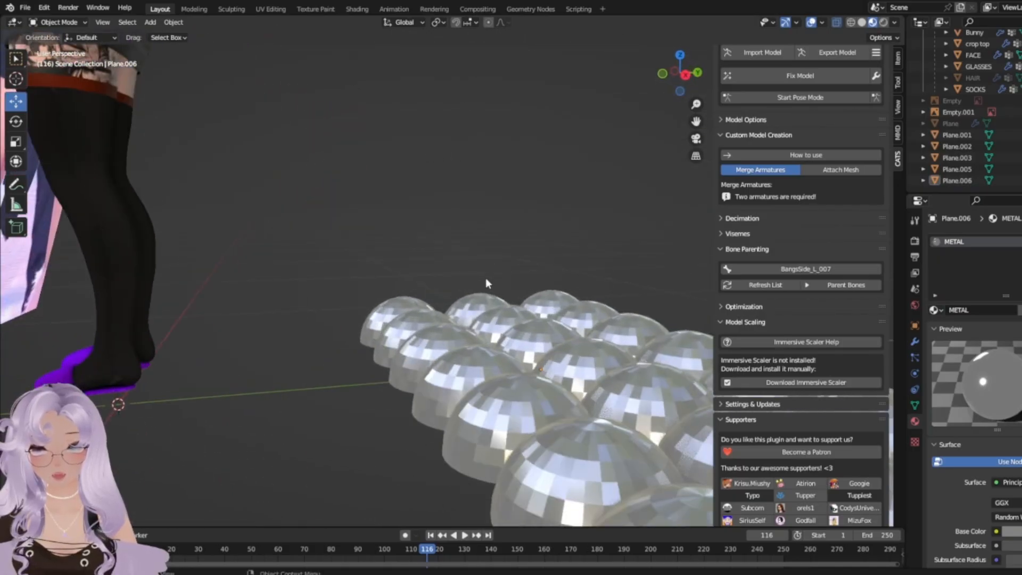
left_click(484, 304)
middle_click_drag(456, 198, 481, 244)
key("Tab")
scroll(488, 373, "down", 5)
scroll(489, 387, "down", 5)
scroll(489, 387, "up", 5)
key("a")
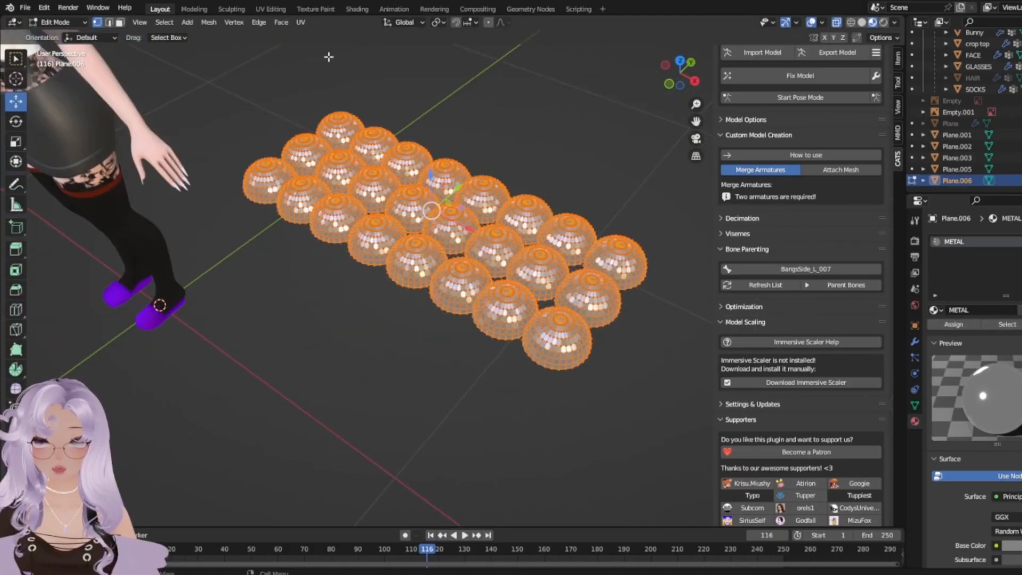
left_click(259, 21)
mouse_move(281, 22)
left_click(312, 232)
key("Tab")
left_click(290, 287)
scroll(404, 296, "up", 4)
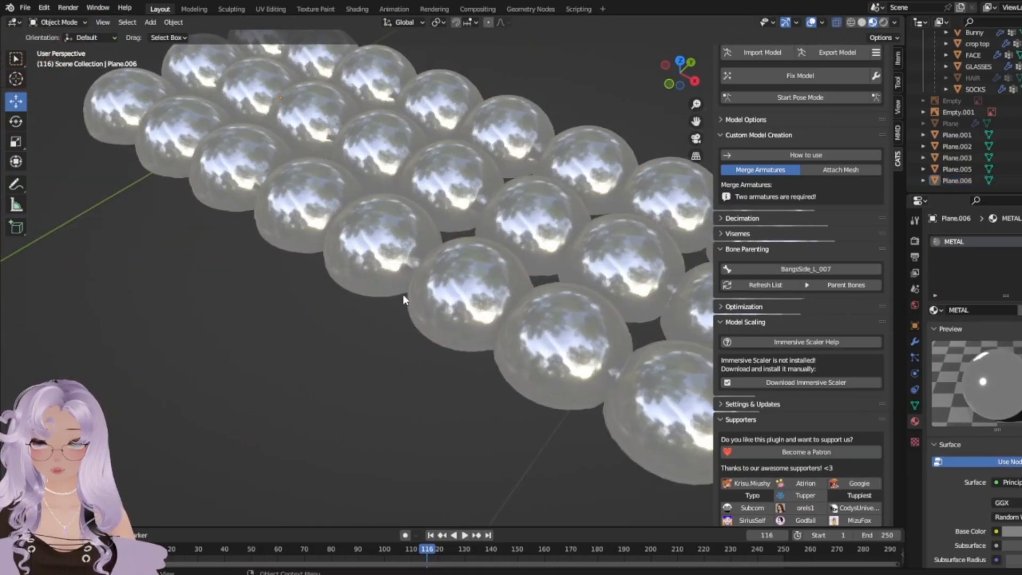
Examine the shiny dome grid from several angles alongside the avatar and the reference image.
middle_click_drag(403, 296, 428, 289)
scroll(428, 288, "down", 12)
middle_click_drag(369, 255, 298, 149)
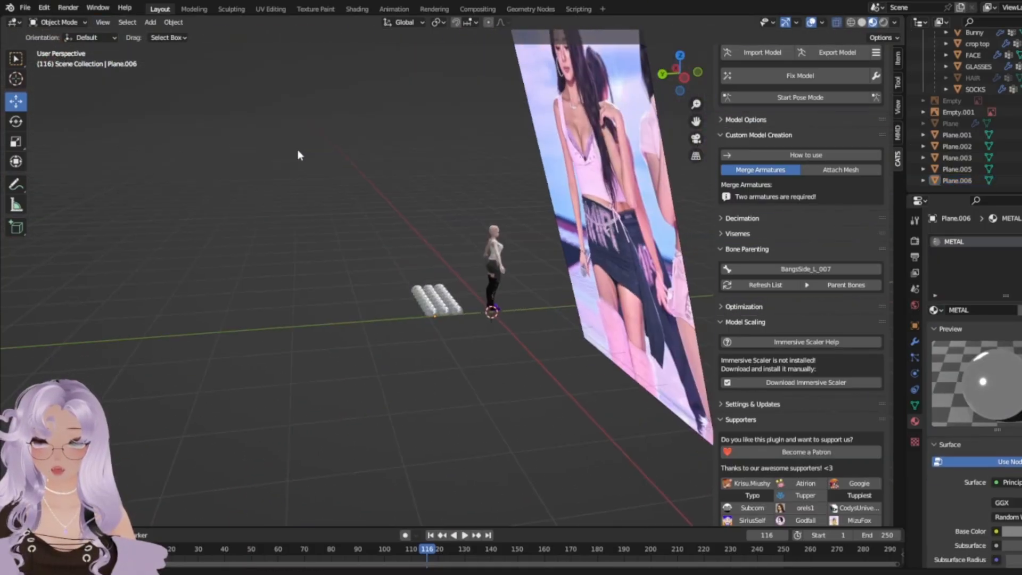
scroll(365, 293, "up", 8)
middle_click_drag(366, 295, 255, 234)
scroll(446, 350, "down", 8)
middle_click_drag(438, 247, 444, 304)
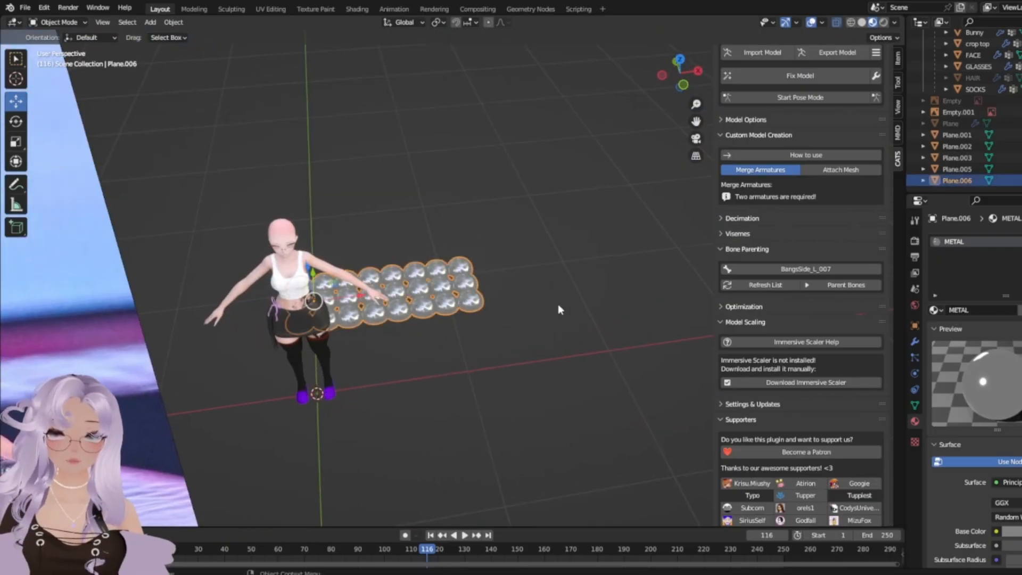
Change the METAL material's base color to a pinkish purple.
scroll(559, 310, "up", 3)
scroll(986, 449, "down", 3)
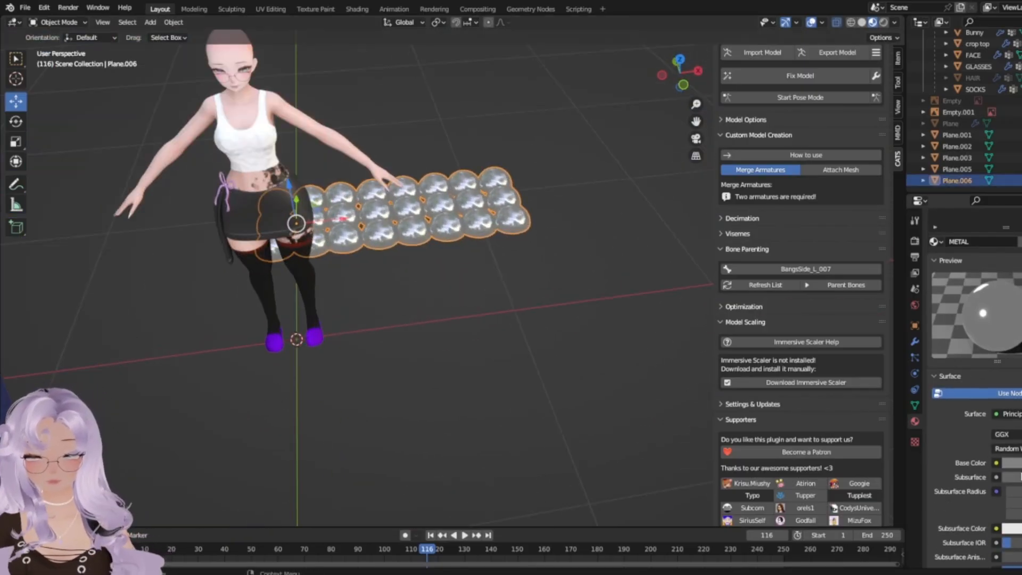
left_click(1009, 462)
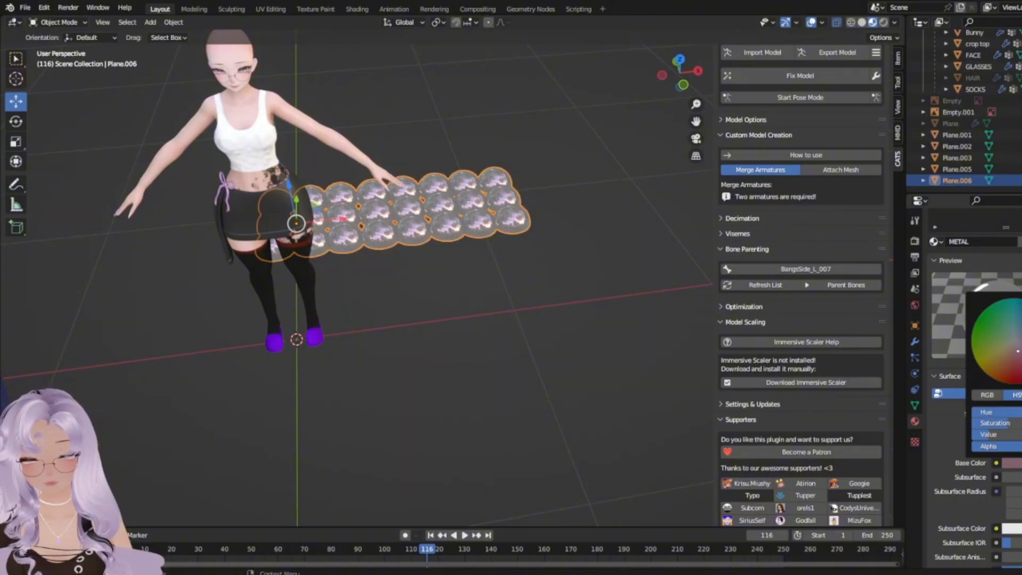
left_click(624, 353)
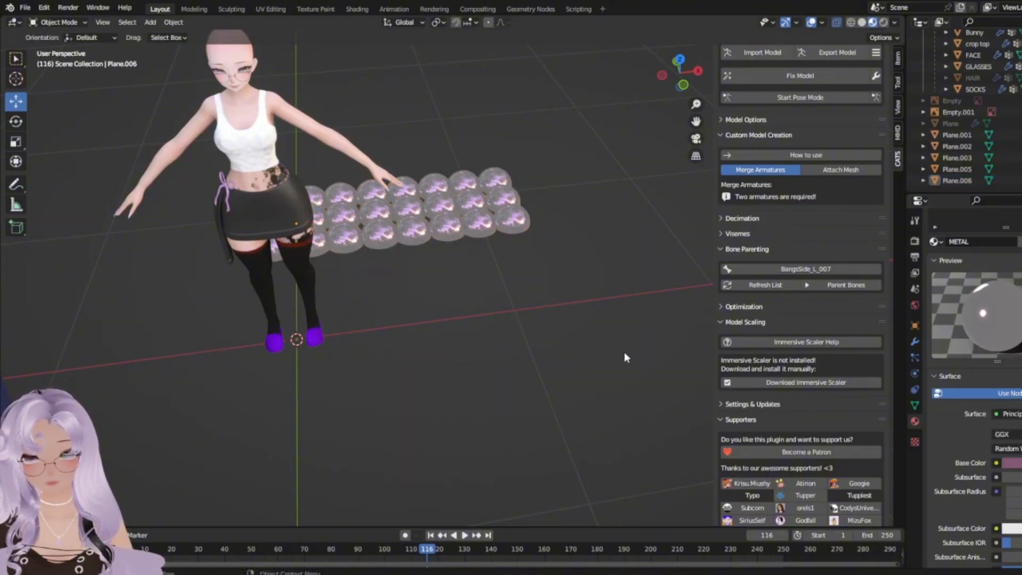
scroll(623, 353, "down", 3)
middle_click_drag(623, 353, 606, 323)
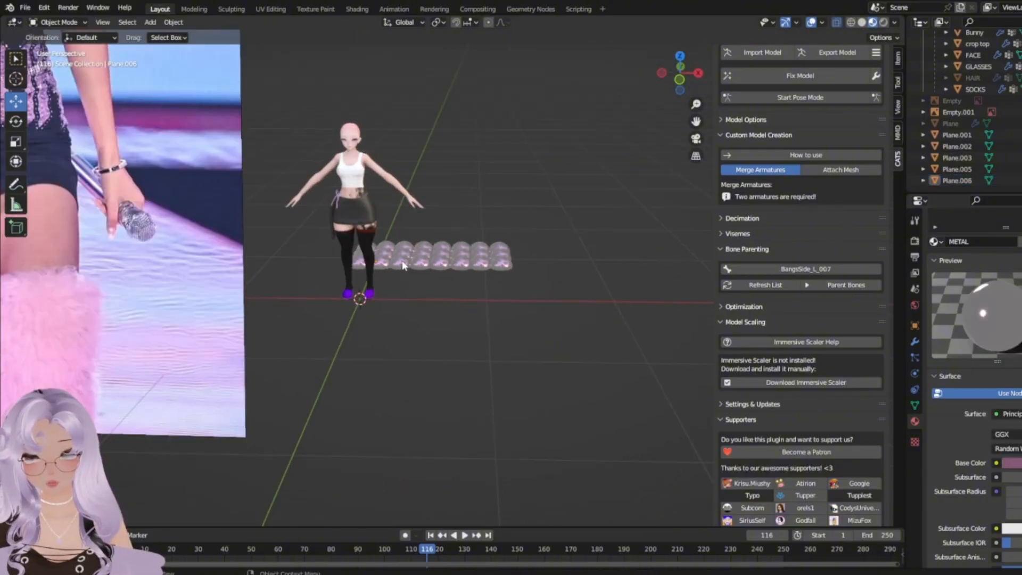
Remove the METAL material from the dome grid, and check its mesh in Edit Mode.
middle_click_drag(477, 270, 461, 358)
middle_click_drag(553, 357, 434, 408, "shift")
scroll(434, 408, "up", 6)
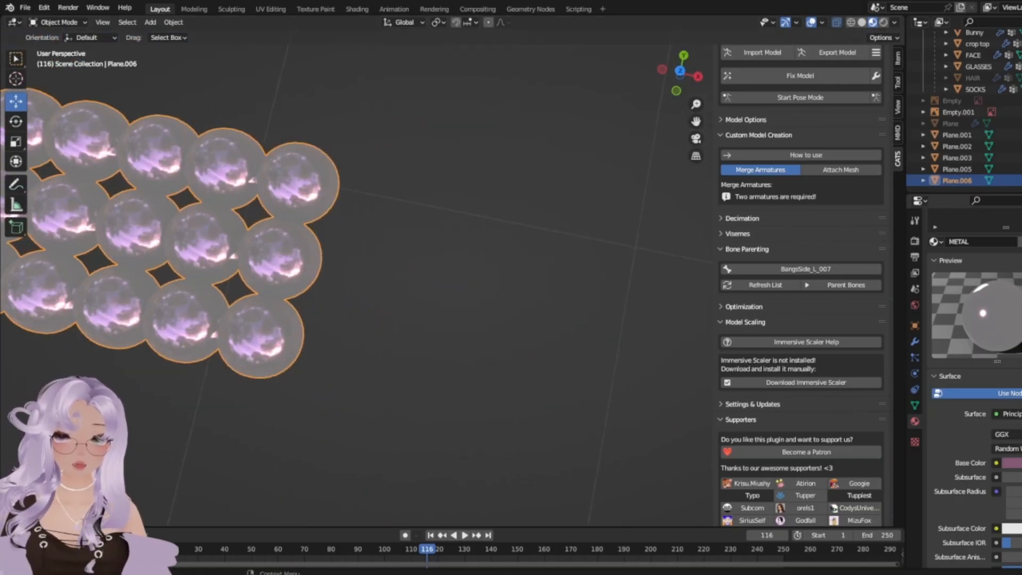
middle_click_drag(628, 360, 766, 395, "shift")
key("Tab")
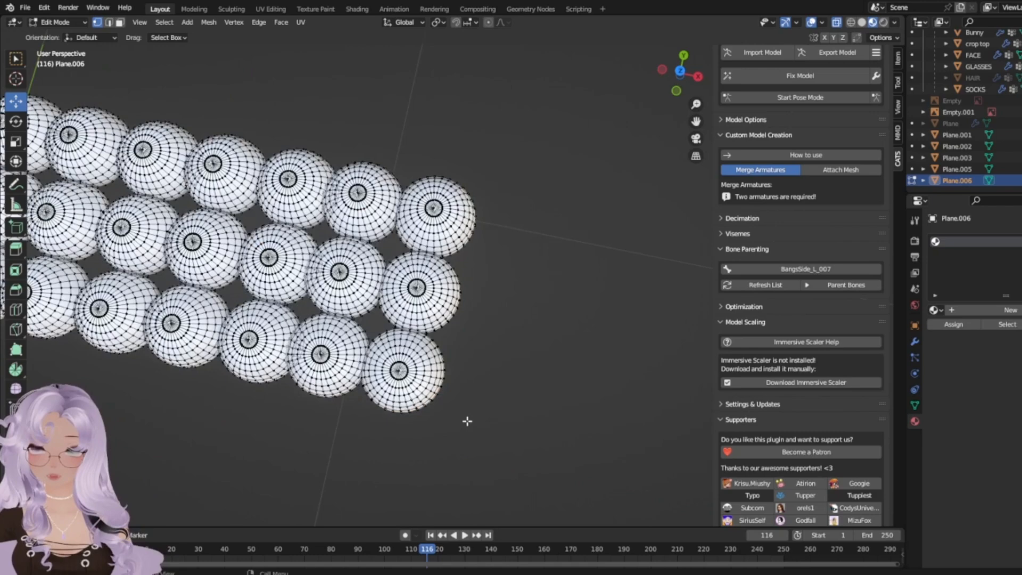
scroll(467, 421, "down", 4)
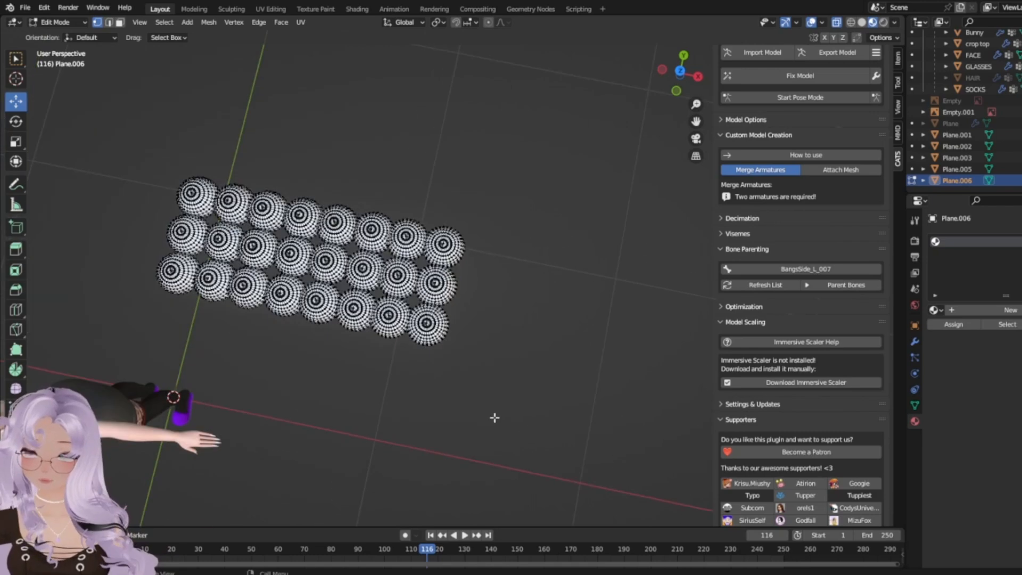
key("Tab")
Paste a copy of the dome grid, align it end to end along the X axis, and join both into one strip.
left_click_drag(559, 411, 505, 291)
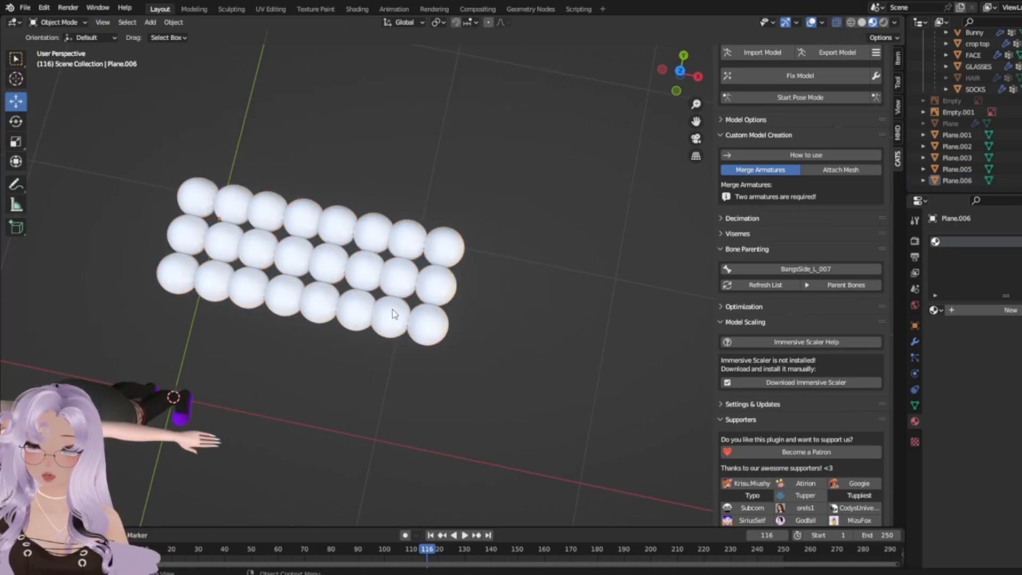
key("ctrl+v")
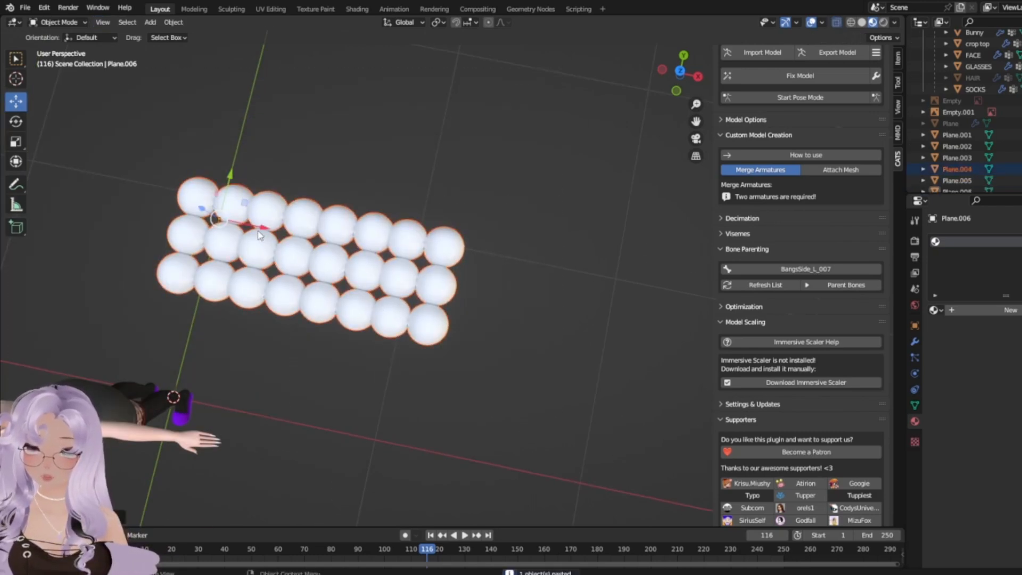
left_click_drag(259, 236, 533, 327)
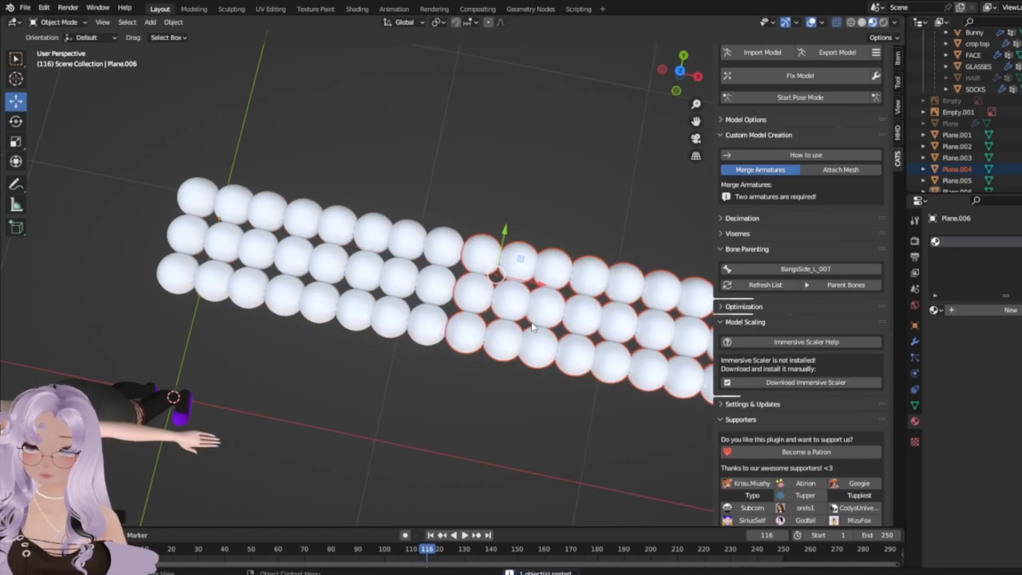
left_click_drag(536, 289, 529, 284)
scroll(548, 155, "down", 4)
left_click(521, 294)
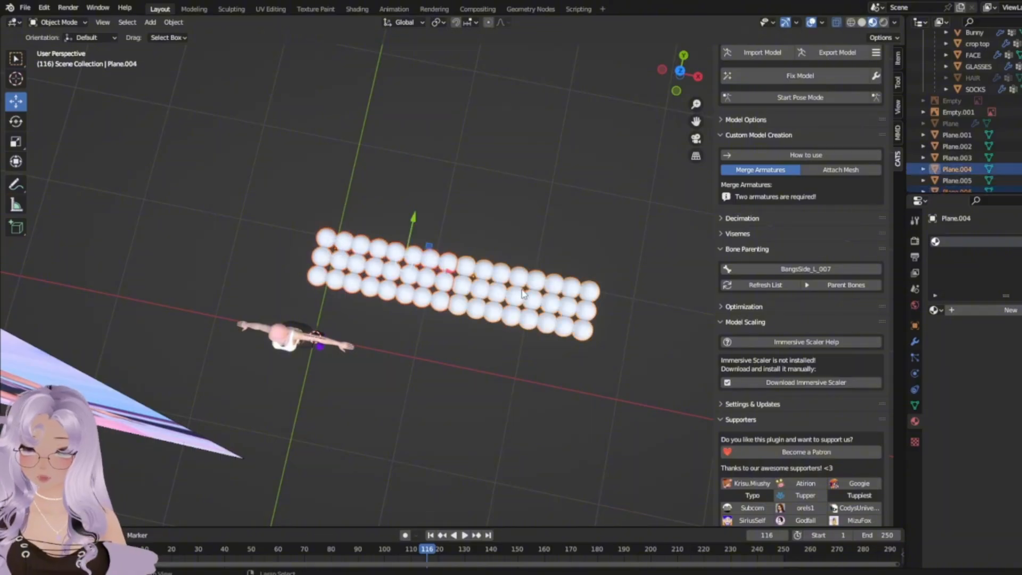
Select the whole mesh of the joined dome strip in Edit Mode and scale it down.
key("Tab")
key("a")
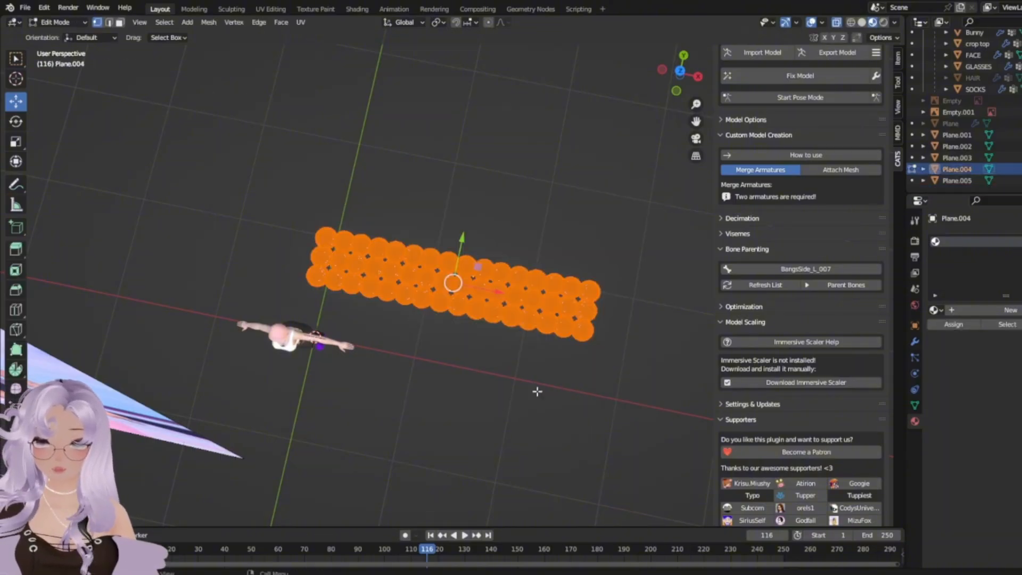
key("s")
left_click(463, 319)
Move the scaled-down dome strip's mesh beside the avatar, just below hand height.
scroll(496, 160, "up", 3)
middle_click_drag(496, 160, 463, 386)
key("g")
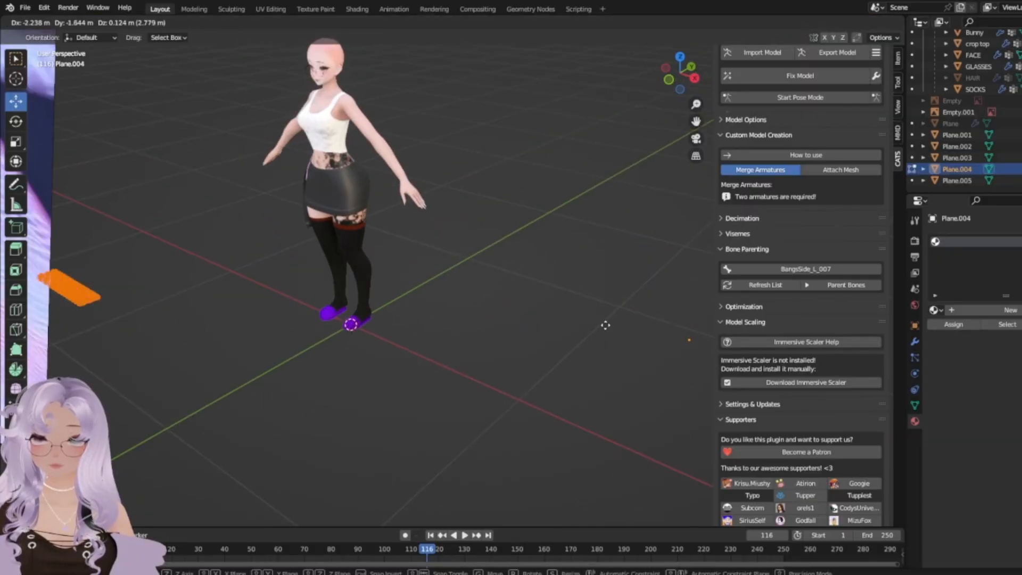
left_click(602, 328)
middle_click_drag(58, 346, 160, 341)
key("g")
left_click(502, 246)
middle_click_drag(502, 246, 527, 287)
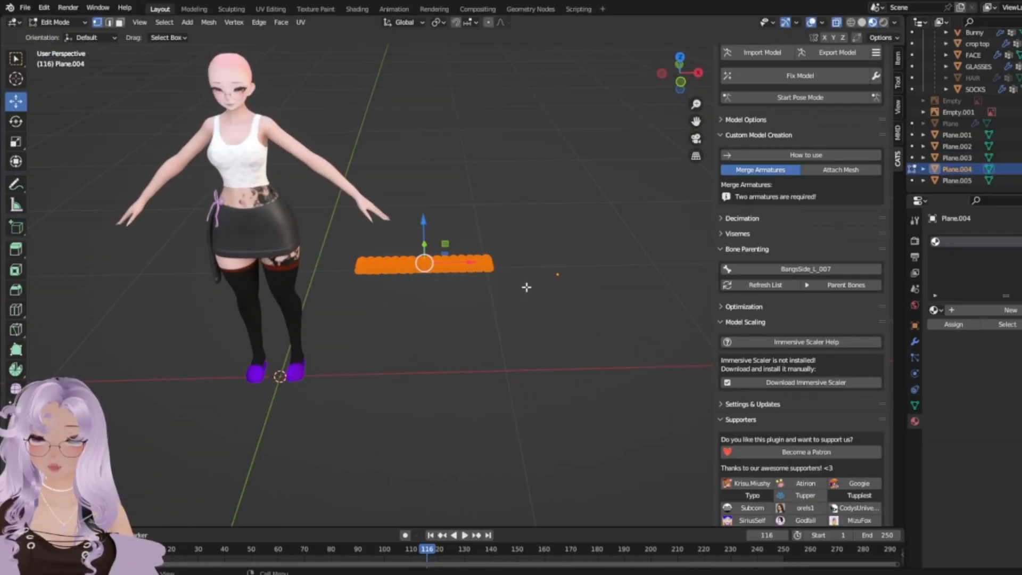
In Object Mode, place a pasted copy of the dome strip across the avatar's waist and hide the Empty.001 reference image.
key("Tab")
key("g")
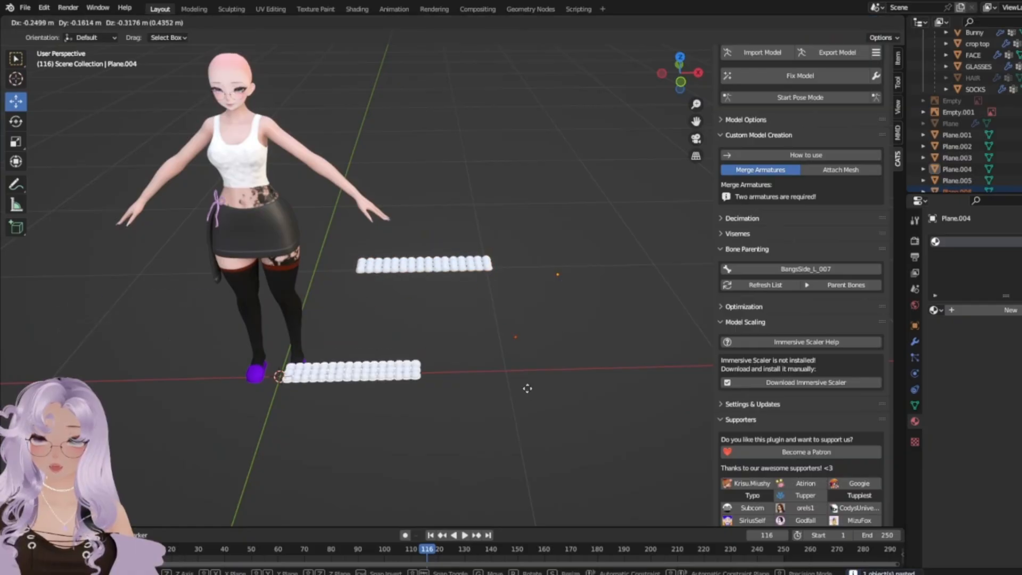
left_click(527, 388)
middle_click_drag(498, 389, 585, 408, "shift")
key("g")
left_click(410, 294)
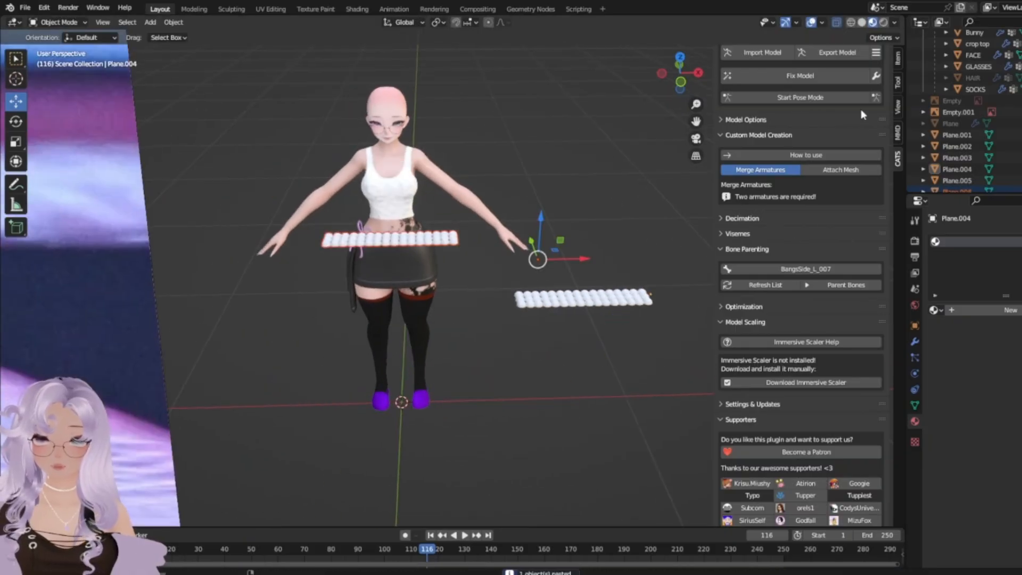
left_click(1021, 113)
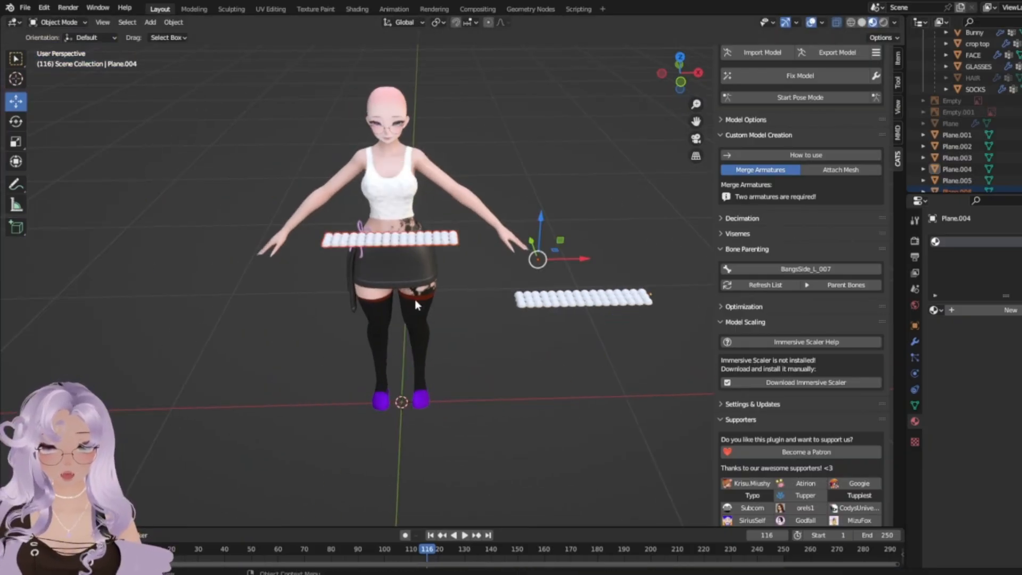
Select the whole mesh of the dome strip at the avatar's waist in Edit Mode and scale it down.
scroll(414, 304, "up", 4)
key("Tab")
middle_click_drag(414, 304, 512, 175)
key("Tab")
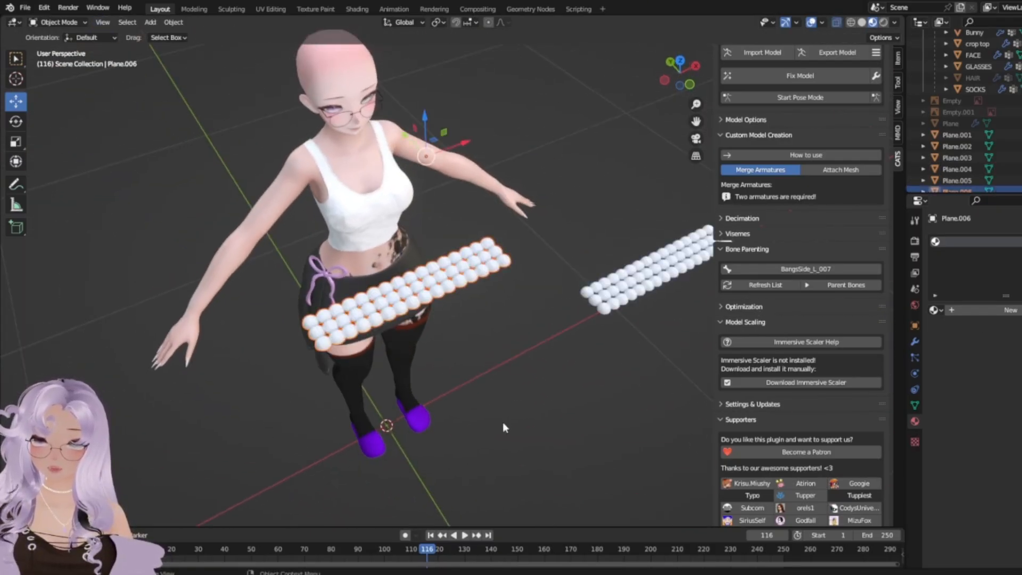
key("Tab")
left_click_drag(152, 166, 556, 404)
scroll(552, 391, "up", 3)
key("s")
left_click(374, 312)
scroll(374, 312, "up", 4)
middle_click_drag(374, 312, 489, 281)
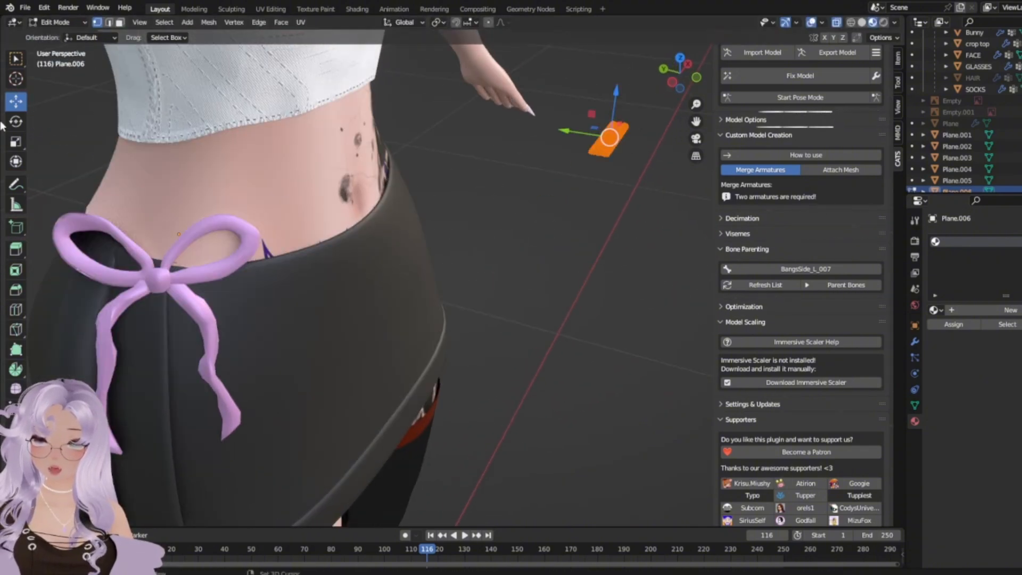
Rotate the small strip's mesh about the X axis so its domes face outward from the skirt front.
left_click(16, 121)
left_click_drag(633, 168, 672, 173)
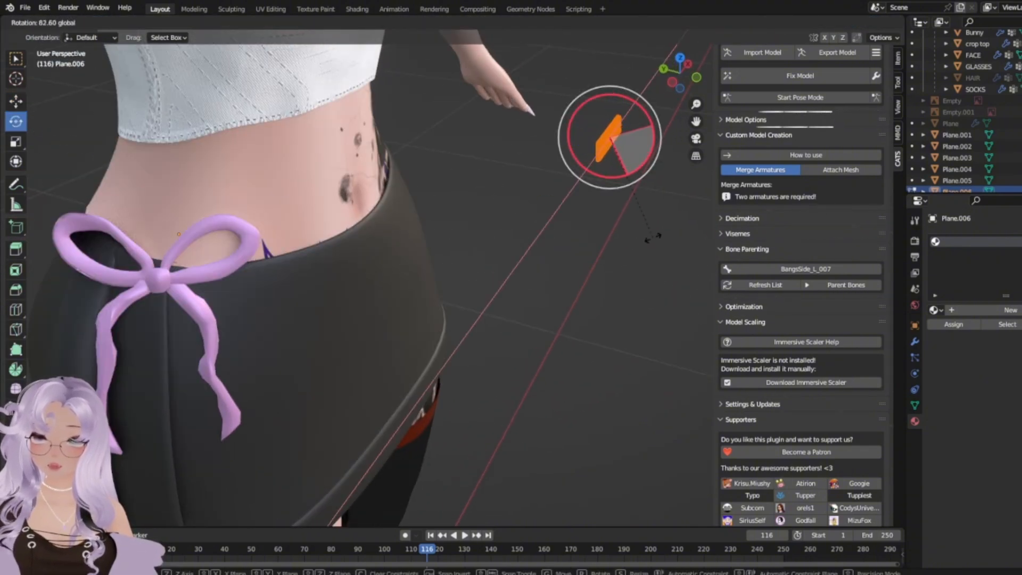
left_click_drag(652, 237, 320, 406)
Move the strip's mesh onto the skirt beside the purple bow and rotate it to run along the waistline.
middle_click_drag(319, 406, 434, 393)
scroll(391, 411, "up", 5)
key("g")
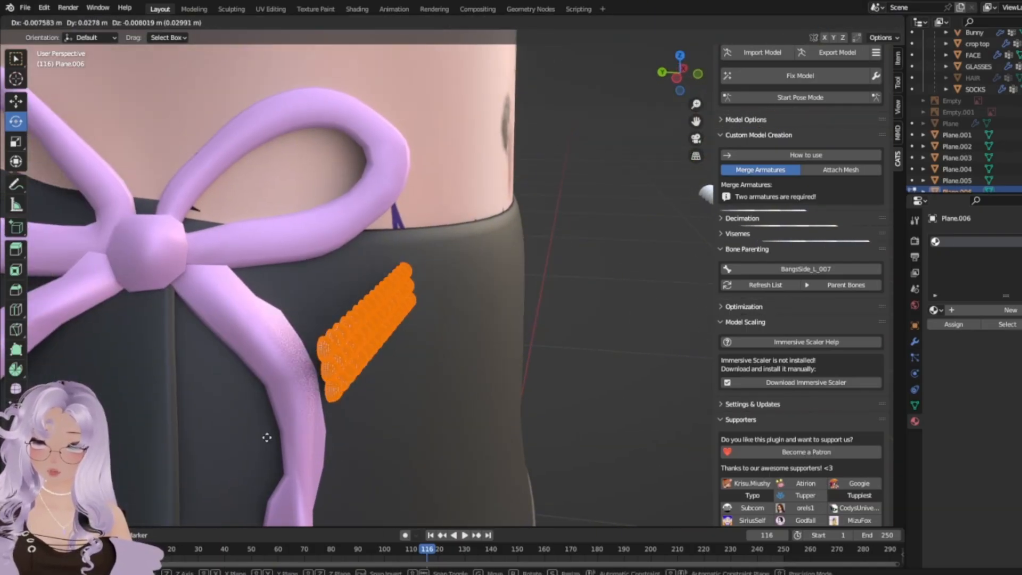
left_click(271, 434)
left_click_drag(405, 330, 394, 298)
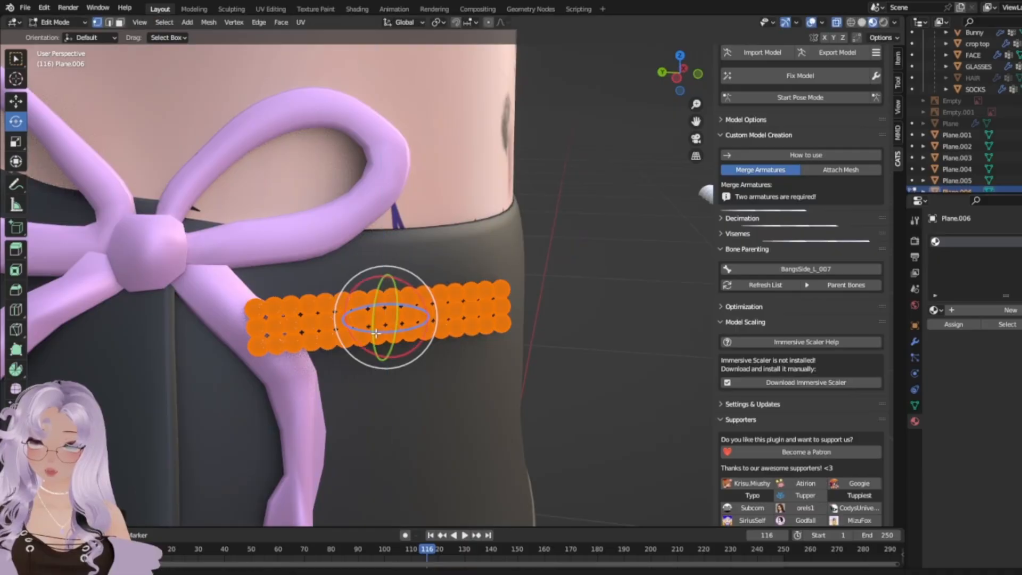
middle_click_drag(394, 299, 336, 299)
key("g")
left_click(232, 270)
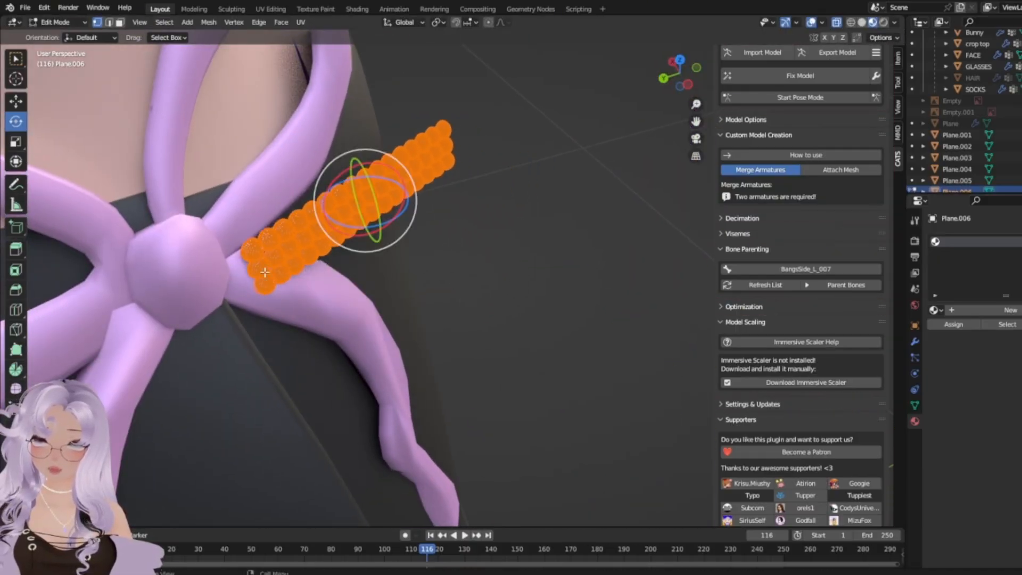
Reposition and tilt the strip's mesh so it slopes along the skirt surface just under the bow loop.
middle_click_drag(232, 269, 390, 314)
key("g")
left_click(421, 305)
scroll(390, 314, "up", 3)
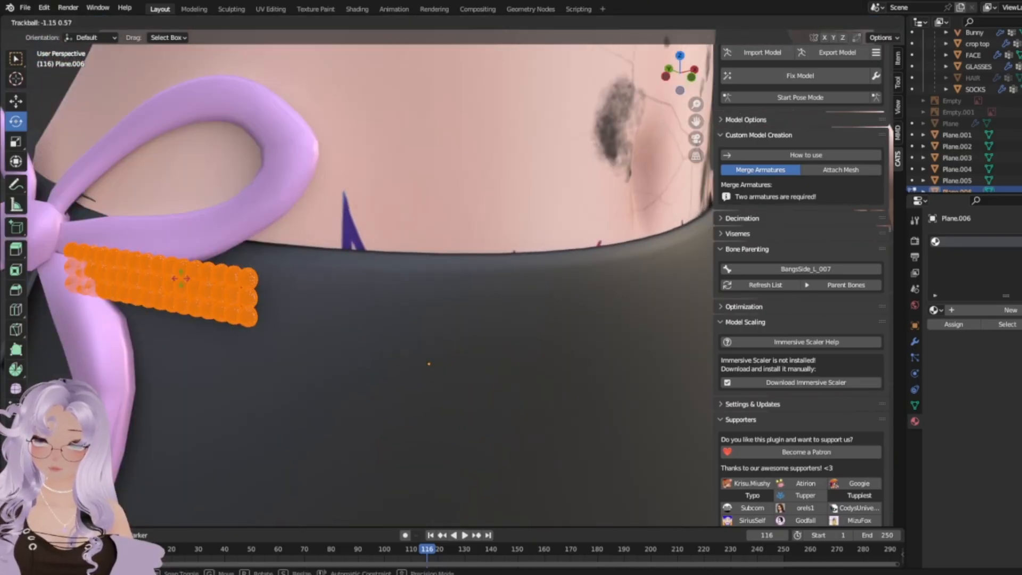
left_click_drag(193, 264, 199, 282)
key("g")
left_click(269, 315)
mouse_move(255, 296)
left_mouse_down()
mouse_move(227, 296)
mouse_move(243, 298)
left_mouse_up()
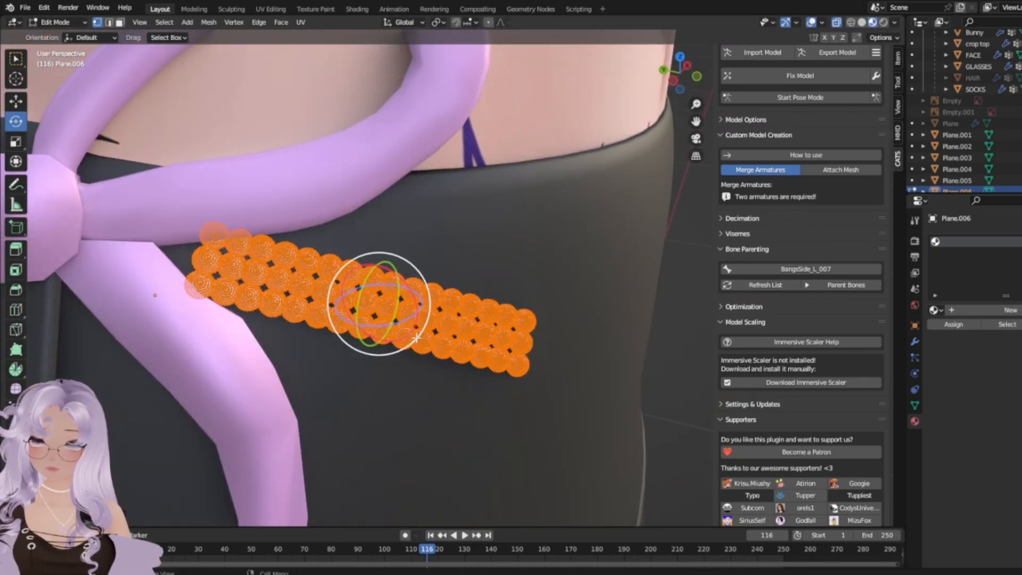
Fine-tune the strip's rotation and position so its end tucks in by the bow knot, then return to Object Mode.
mouse_move(416, 337)
left_mouse_down()
mouse_move(434, 323)
mouse_move(425, 326)
left_mouse_up()
key("g")
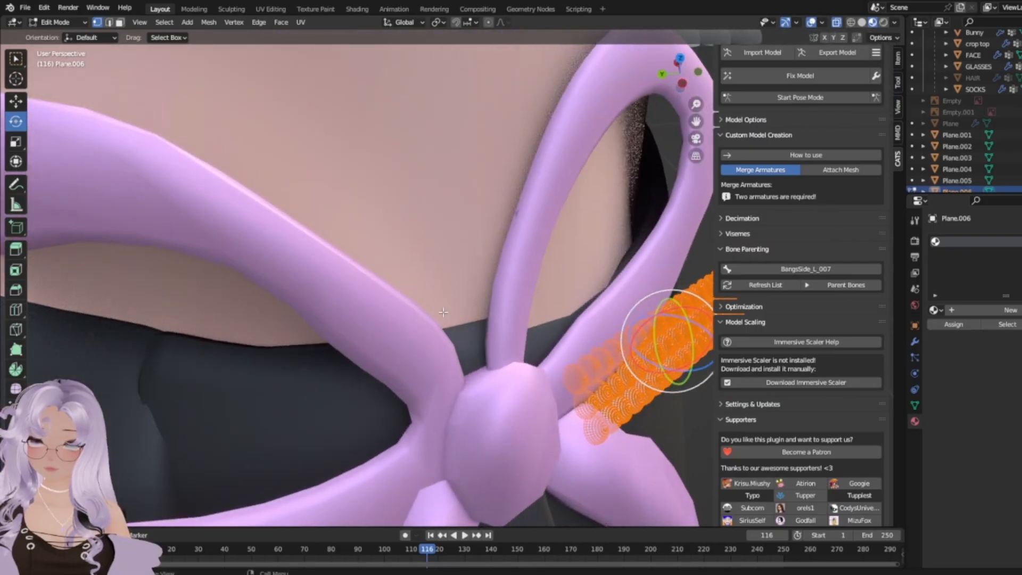
key("g")
left_click(453, 317)
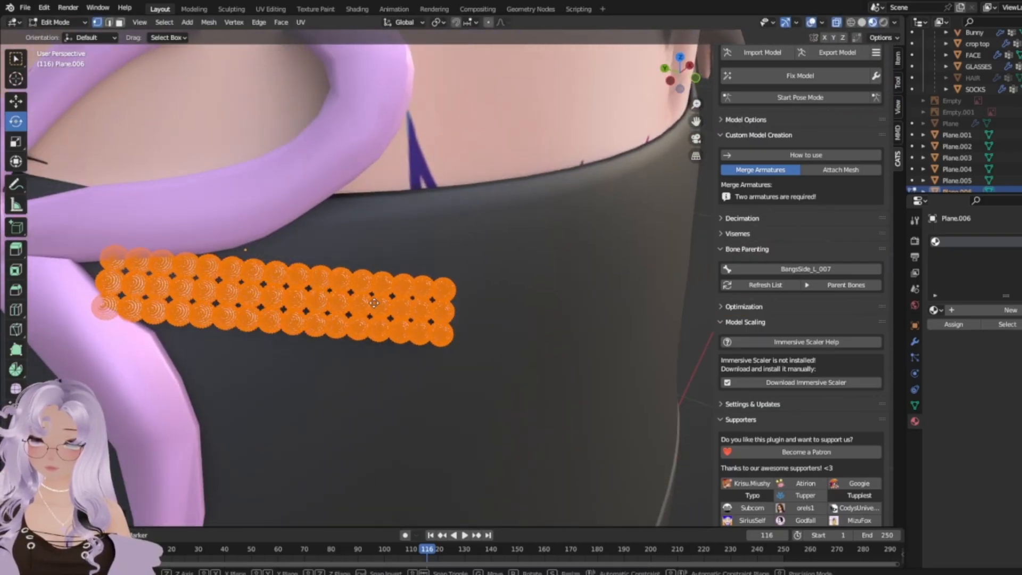
key("g")
left_click(348, 295)
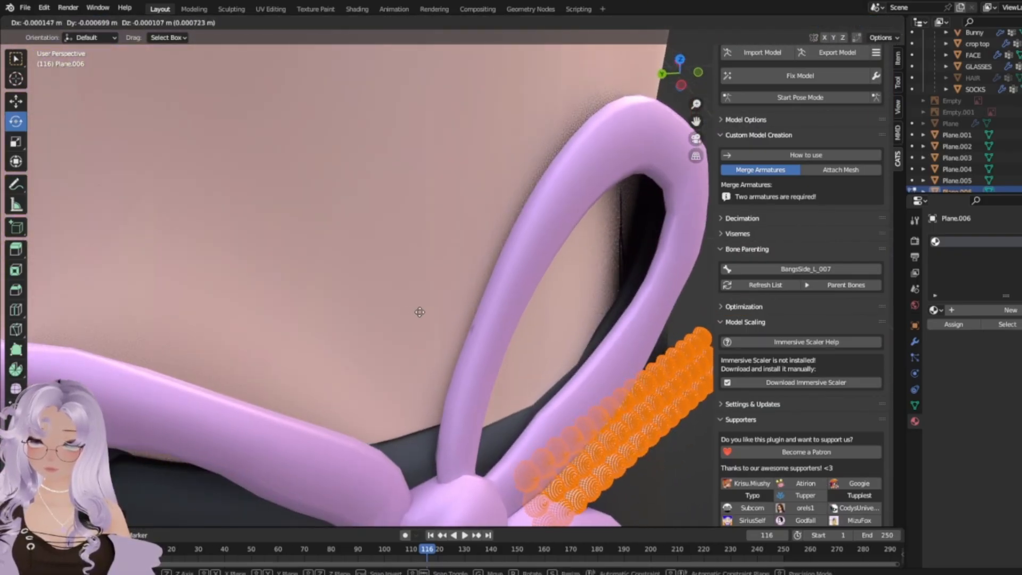
scroll(346, 304, "down", 3)
key("Tab")
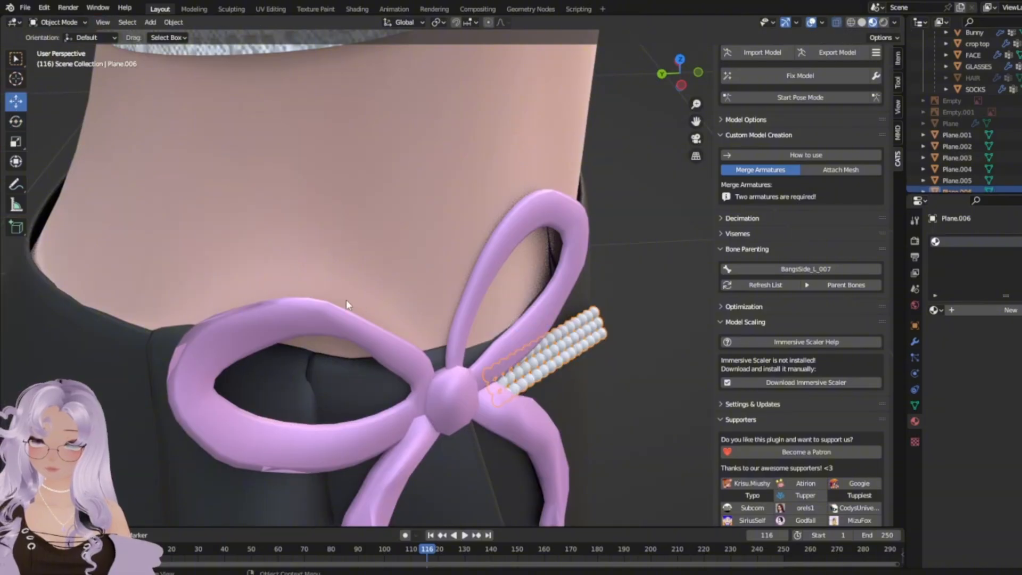
Examine the strip's size and placement beside the bow from the front and side of the skirt.
middle_click_drag(346, 299, 277, 285)
scroll(252, 279, "down", 6)
left_click(210, 239)
scroll(221, 260, "up", 2)
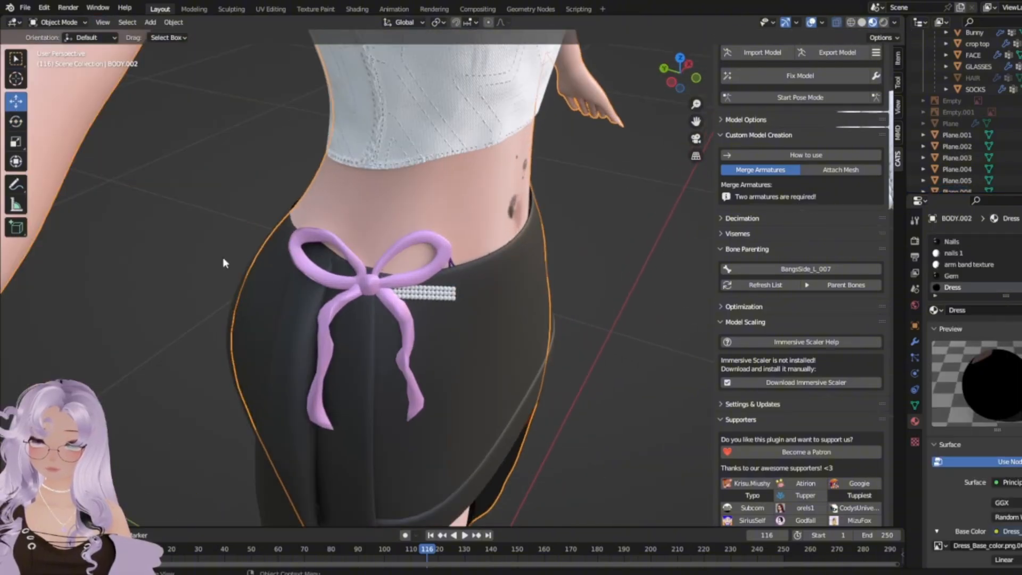
middle_click_drag(222, 260, 104, 216)
scroll(104, 216, "up", 4)
left_click(360, 259)
middle_click_drag(361, 262, 342, 242)
key("Tab")
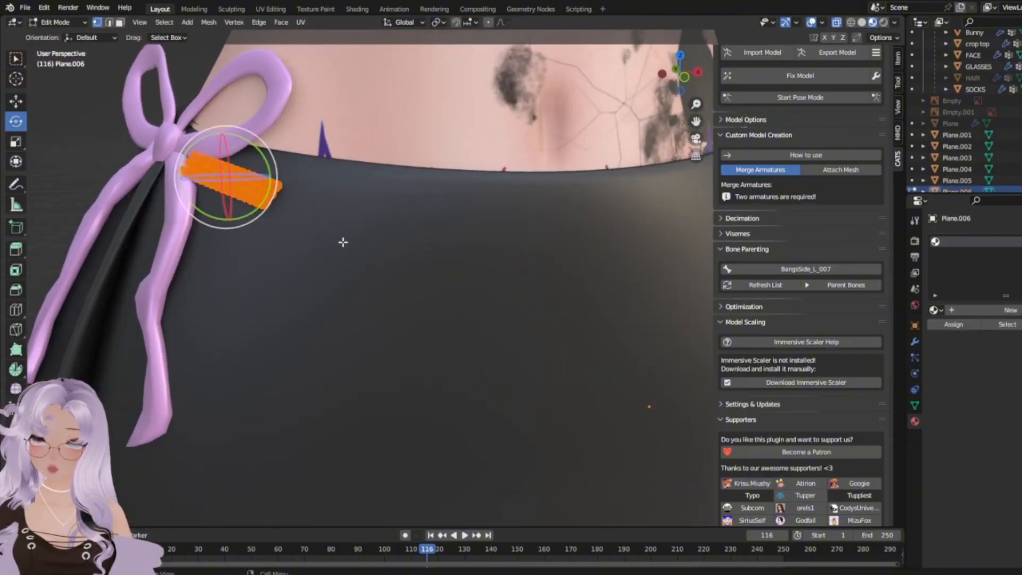
scroll(113, 211, "down", 4)
right_click(302, 272)
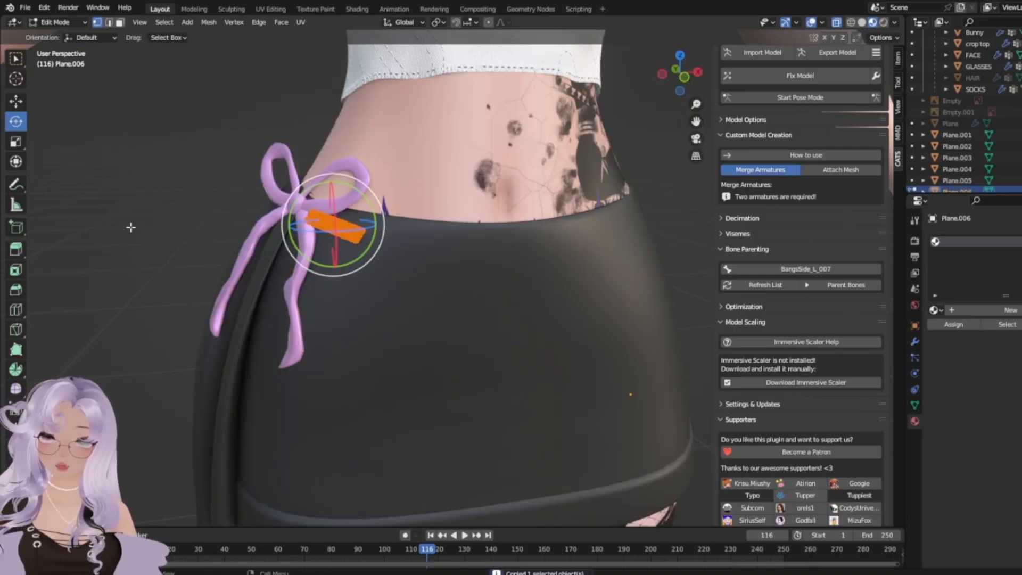
Copy and paste the strip in Object Mode, and move the copy's mesh end to end with the original.
key("Tab")
key("ctrl+c")
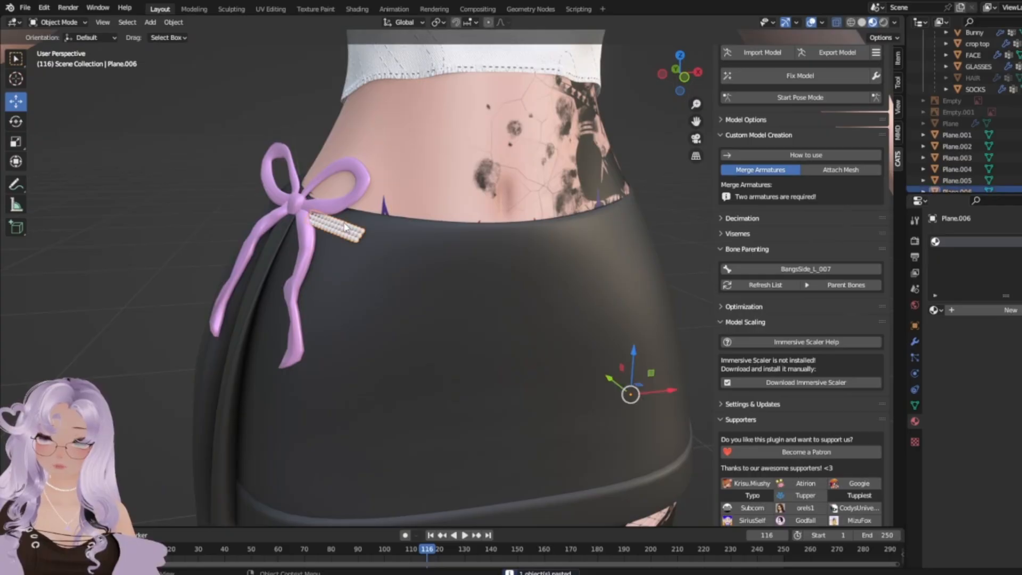
key("Tab")
scroll(317, 267, "up", 4)
key("g")
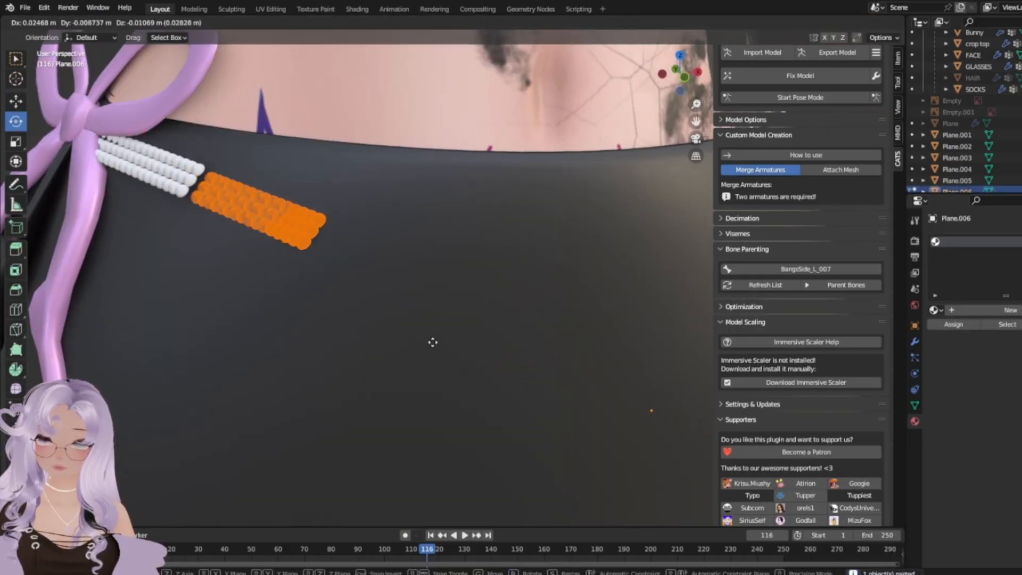
left_click(430, 341)
middle_click_drag(253, 297, 330, 327)
key("g")
left_click(476, 353)
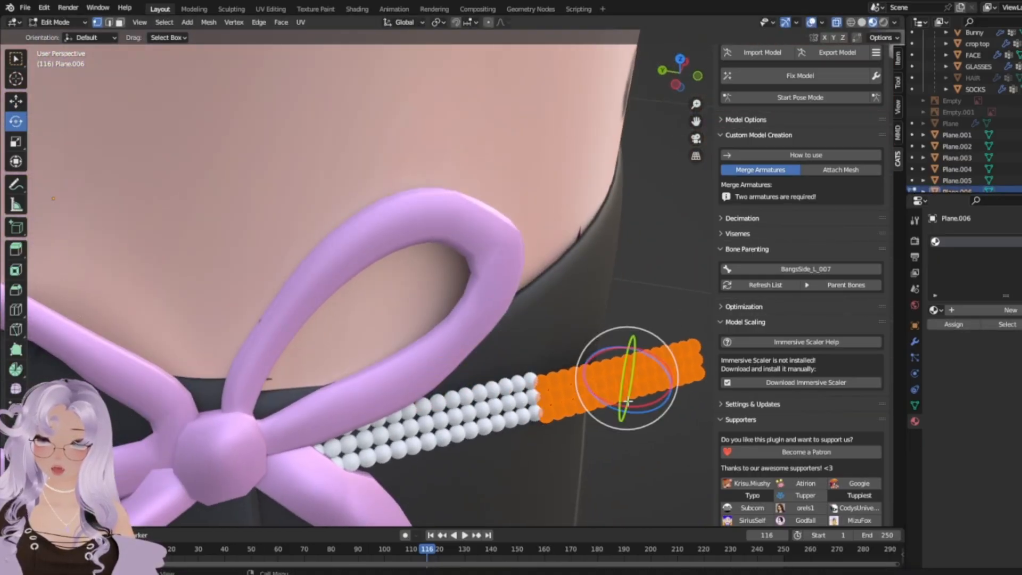
Rotate and shift the second strip's mesh to follow the skirt's curve, and leave Edit Mode.
left_click_drag(625, 385, 650, 376)
middle_click_drag(650, 376, 519, 370)
key("g")
left_click(567, 336)
mouse_move(442, 424)
left_mouse_down()
mouse_move(417, 424)
mouse_move(443, 436)
left_mouse_up()
key("Tab")
Select the strip next to the bow and switch it to Sculpt Mode.
left_click(275, 388)
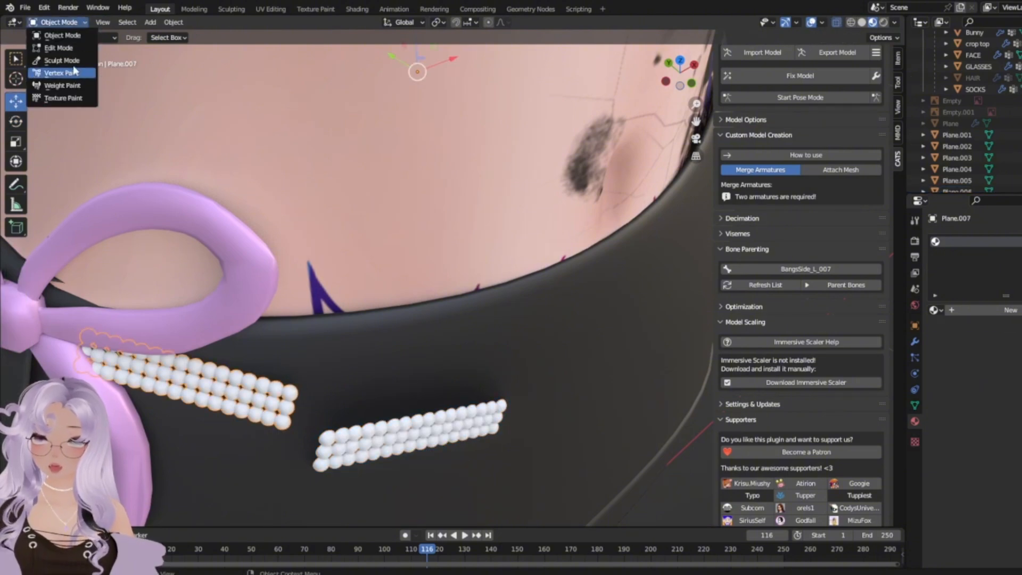
left_click(74, 72)
left_click(58, 22)
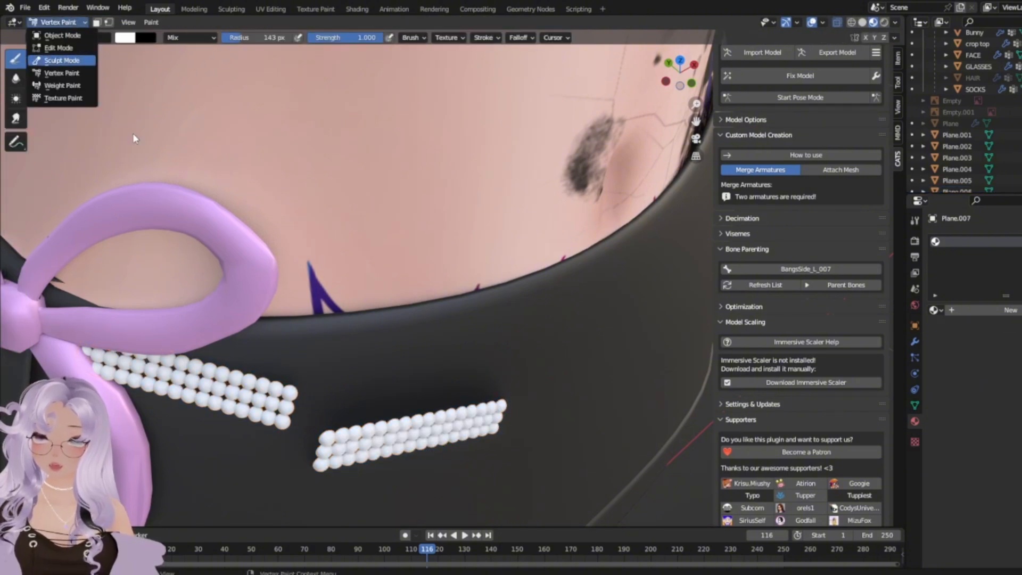
left_click(61, 60)
mouse_move(314, 296)
middle_mouse_down()
mouse_move(236, 285)
mouse_move(289, 317)
middle_mouse_up()
scroll(290, 317, "up", 2)
middle_click_drag(235, 293, 243, 293, "shift")
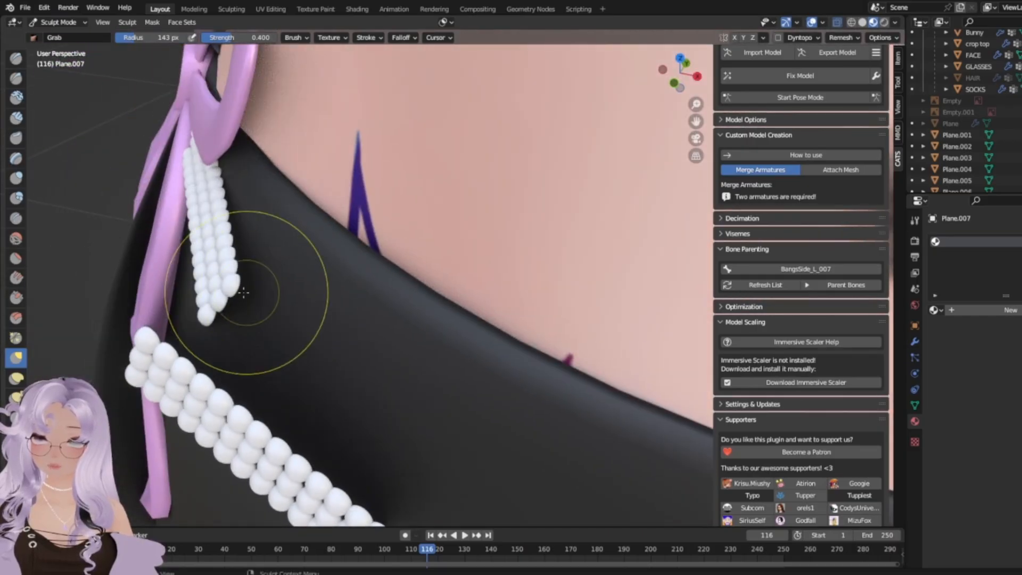
Undo the first grab stroke, bend the strip along the skirt with a 254 px Grab brush, and return to Object Mode.
key("ctrl+z")
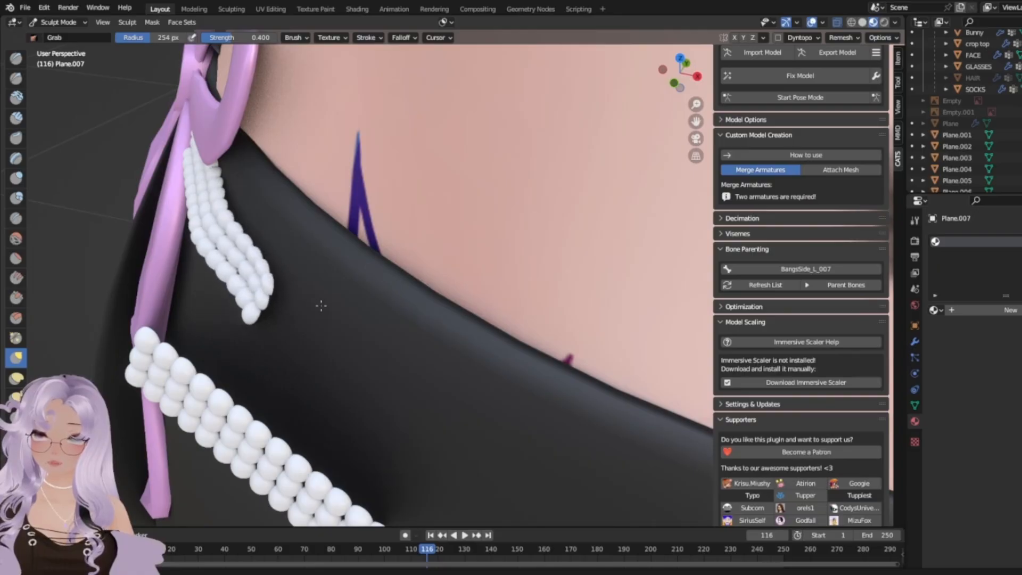
left_click_drag(210, 286, 238, 229)
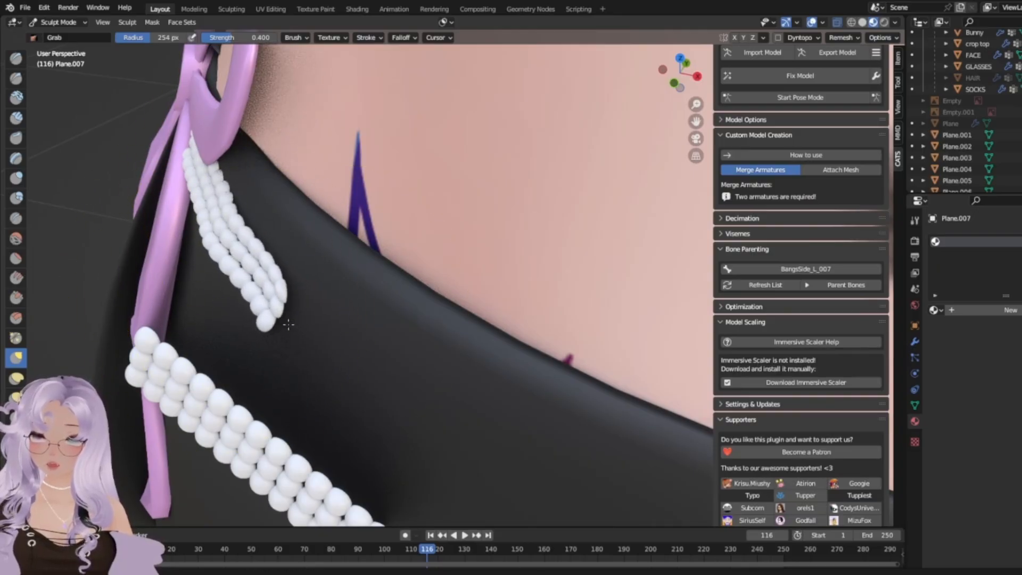
left_click_drag(288, 324, 281, 319)
middle_click_drag(281, 320, 326, 284)
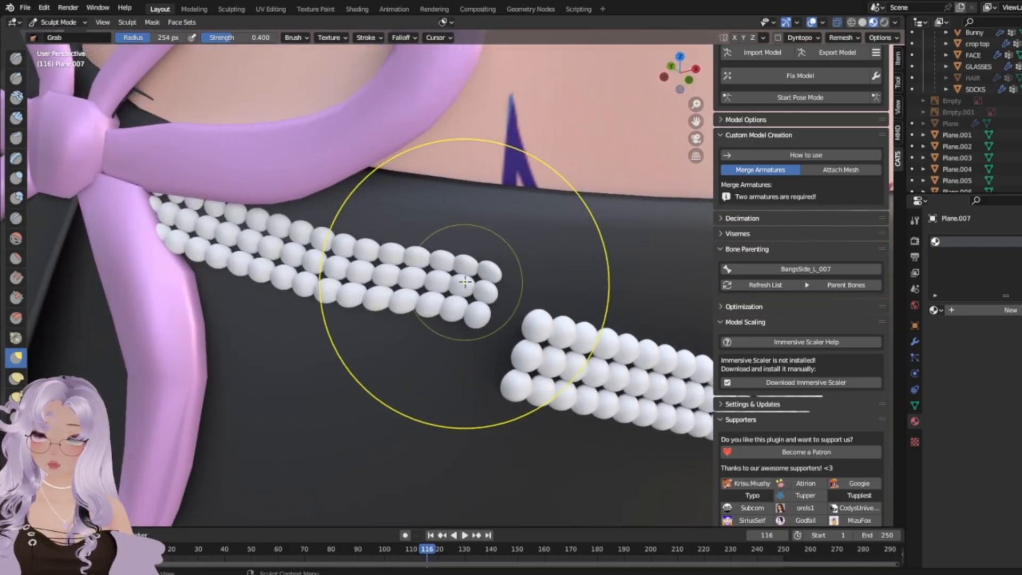
left_click_drag(465, 282, 465, 316)
scroll(461, 313, "down", 5)
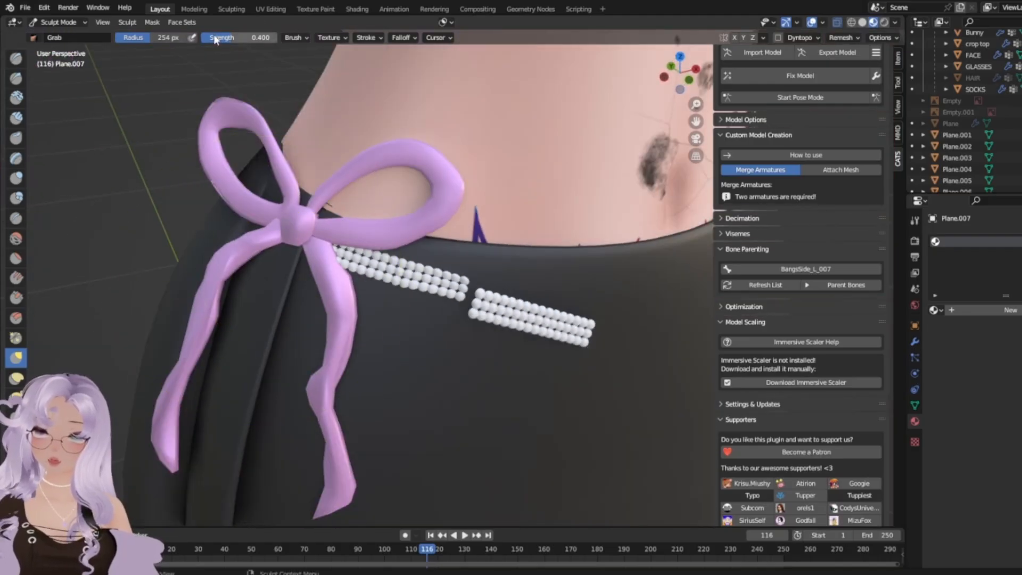
left_click(58, 23)
left_click(56, 33)
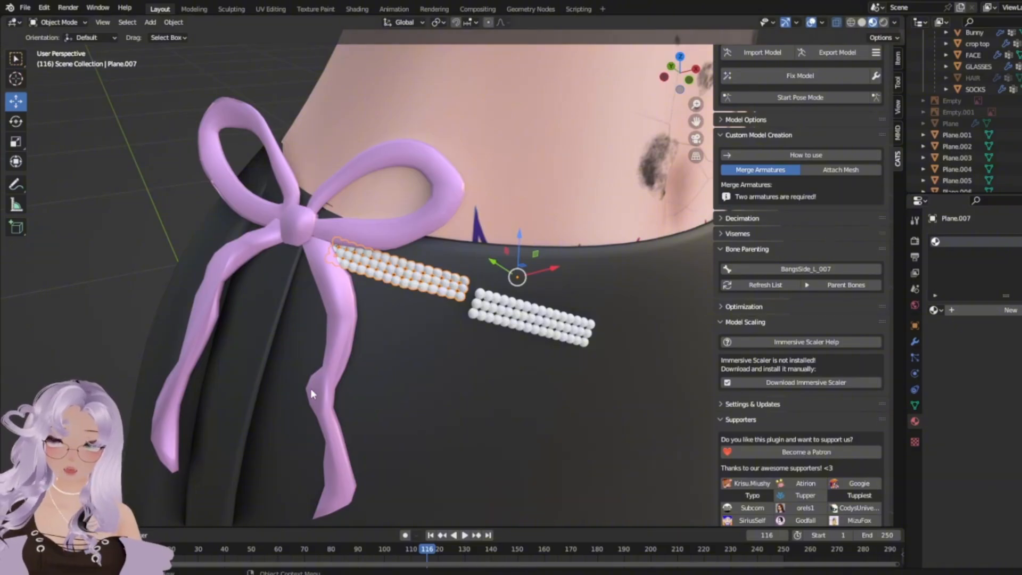
Select the second strip's whole mesh in Edit Mode, then move and rotate it closer to the skirt surface.
key("Tab")
left_click_drag(646, 385, 464, 285)
middle_click_drag(551, 358, 554, 402)
key("g")
left_click(473, 370)
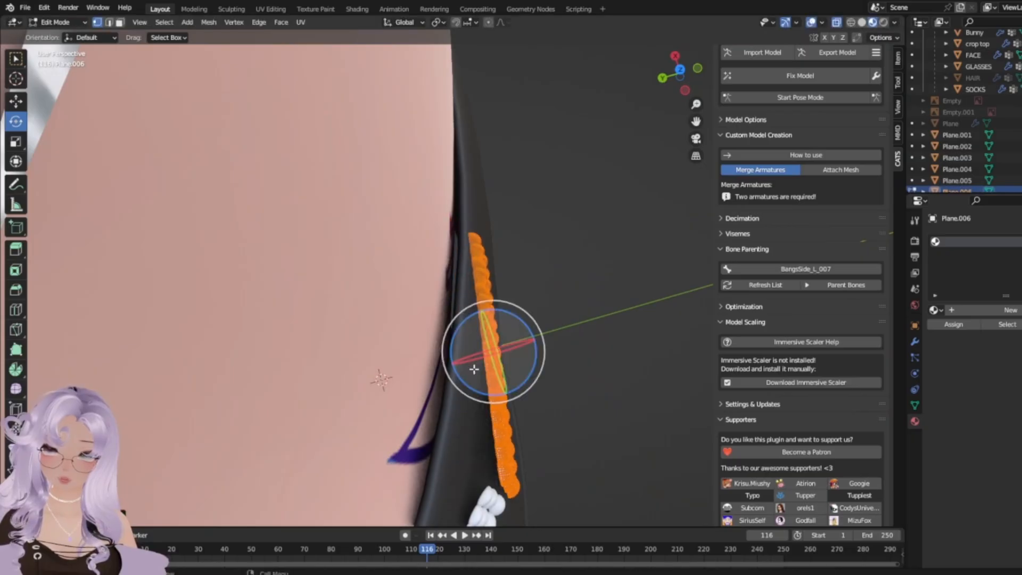
left_click_drag(535, 370, 534, 377)
key("g")
left_click(547, 377)
Adjust the second strip's tilt and position so it hugs the skirt beyond the end of the bent strip.
middle_click_drag(548, 376, 505, 323)
left_click_drag(502, 317, 512, 307)
middle_click_drag(512, 307, 575, 363)
key("g")
left_click(562, 364)
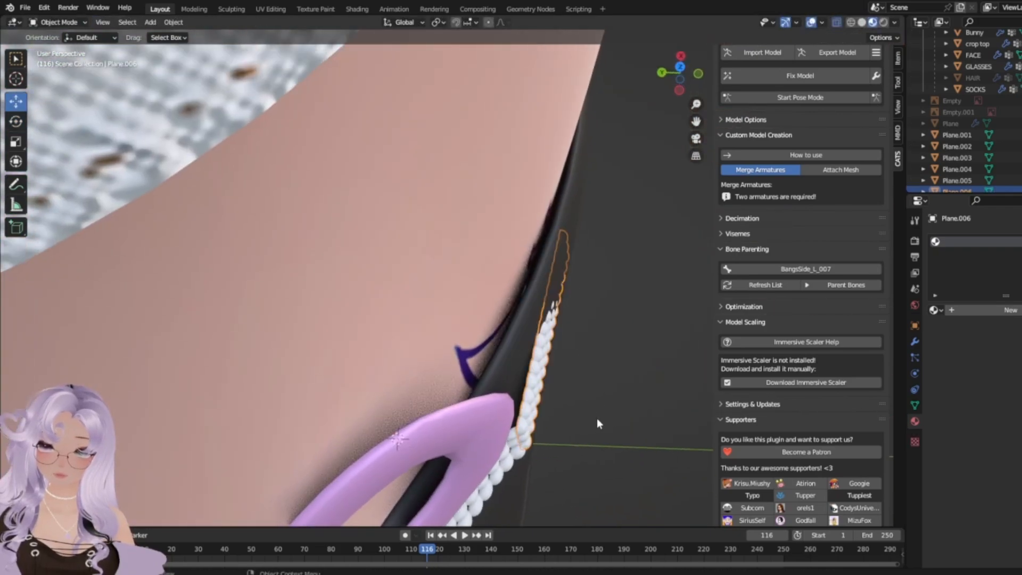
middle_click_drag(596, 418, 527, 409)
scroll(591, 397, "down", 4)
Rotate and move the second strip's mesh to butt against the bent strip's end, then return to Object Mode.
left_click_drag(595, 401, 387, 219)
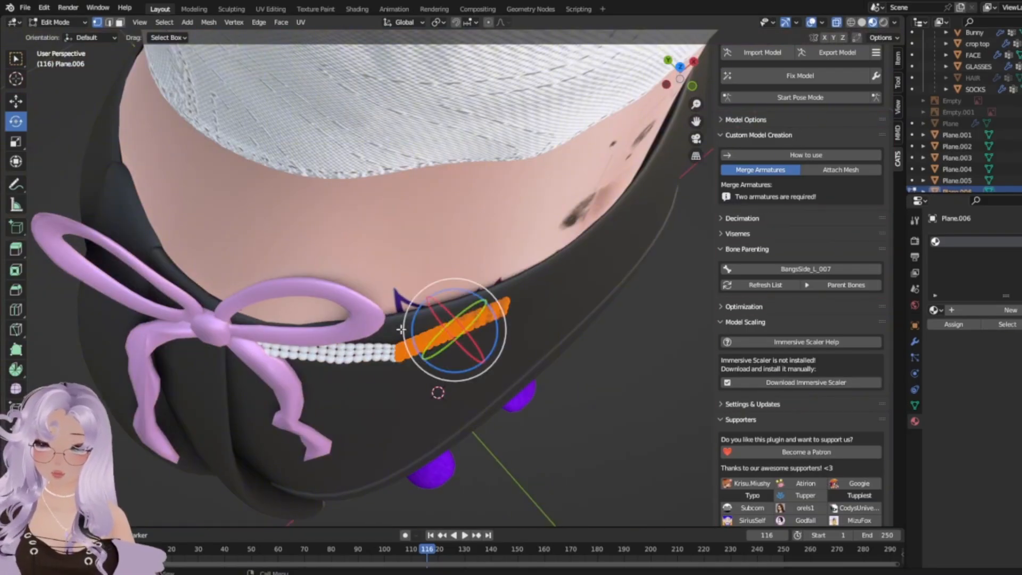
scroll(513, 424, "up", 4)
left_click_drag(498, 417, 495, 425)
key("g")
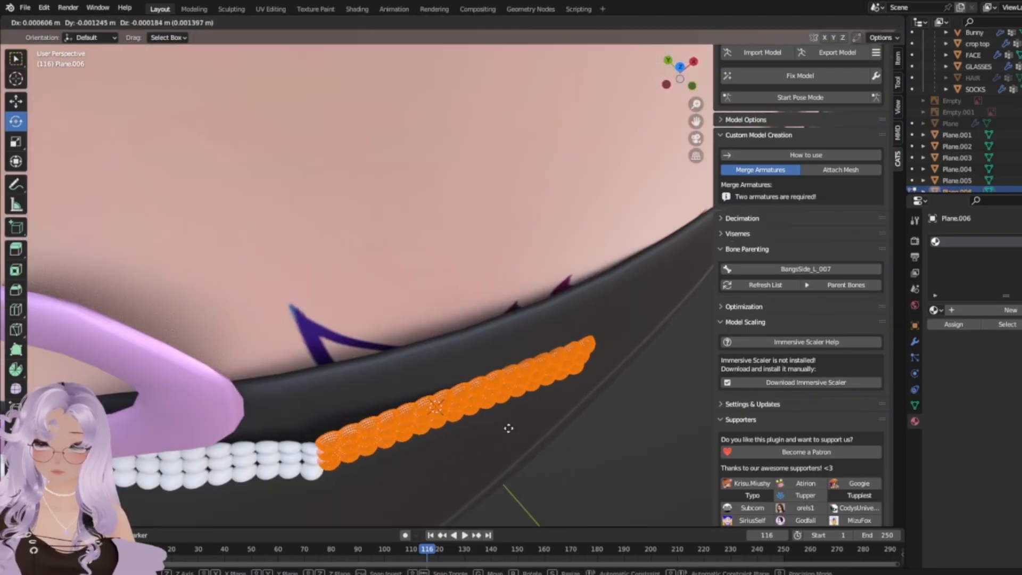
left_click(515, 428)
scroll(532, 433, "up", 2)
middle_click_drag(531, 434, 502, 377)
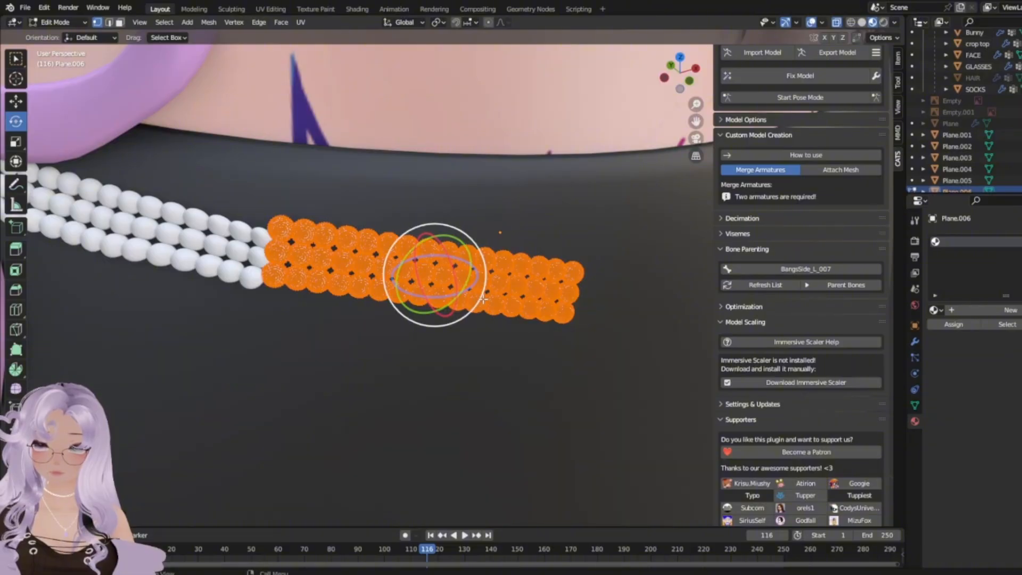
left_click_drag(482, 300, 486, 295)
key("Tab")
Select the second strip's whole mesh in Edit Mode and scale it up by about 1.02.
middle_click_drag(486, 296, 513, 318)
scroll(512, 319, "down", 6)
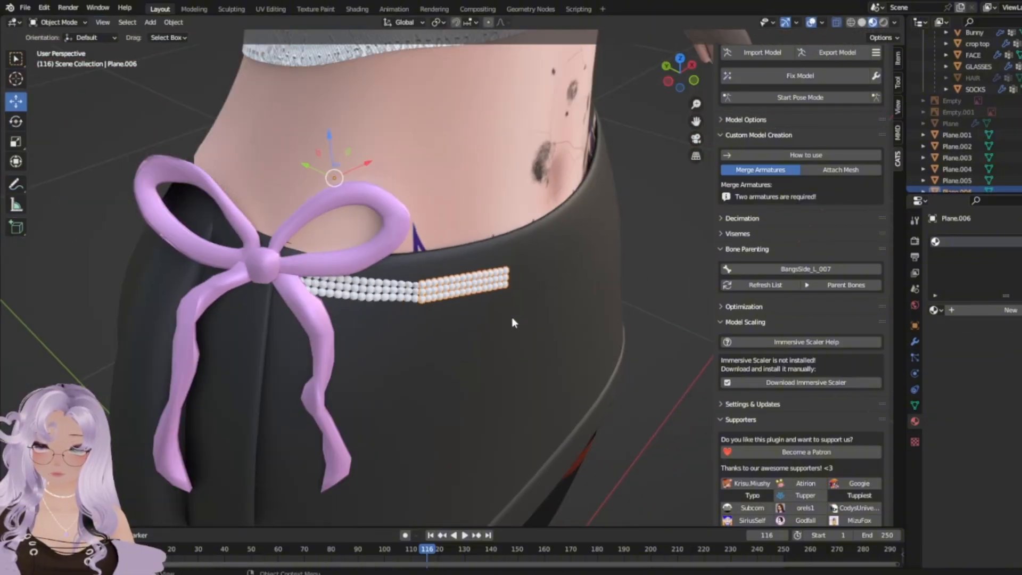
scroll(513, 319, "down", 4)
left_click(578, 383)
scroll(570, 385, "up", 6)
middle_click_drag(548, 386, 548, 362)
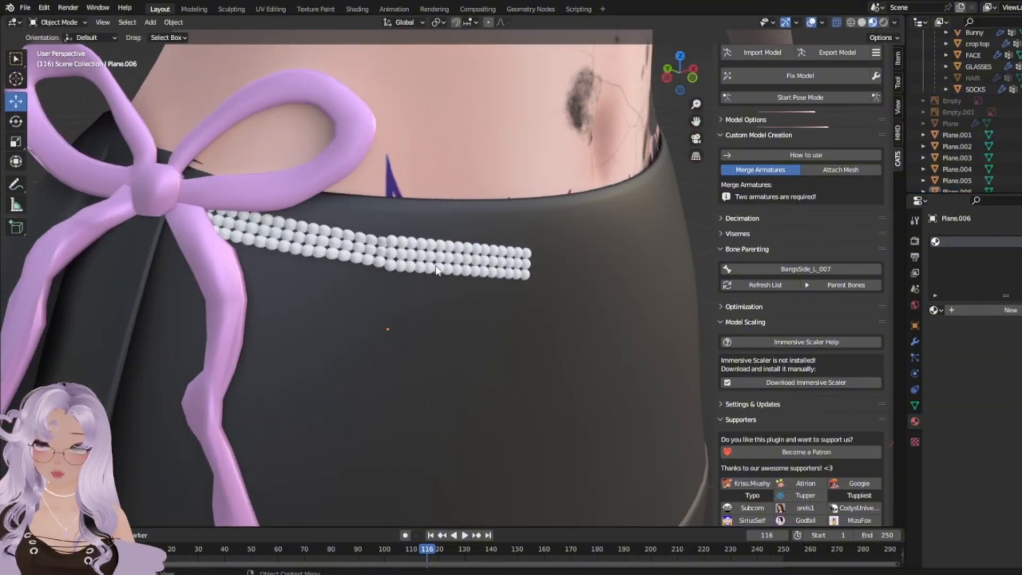
left_click(437, 271)
scroll(438, 272, "up", 3)
key("Tab")
left_click_drag(621, 339, 208, 46)
scroll(386, 217, "up", 1)
key("s")
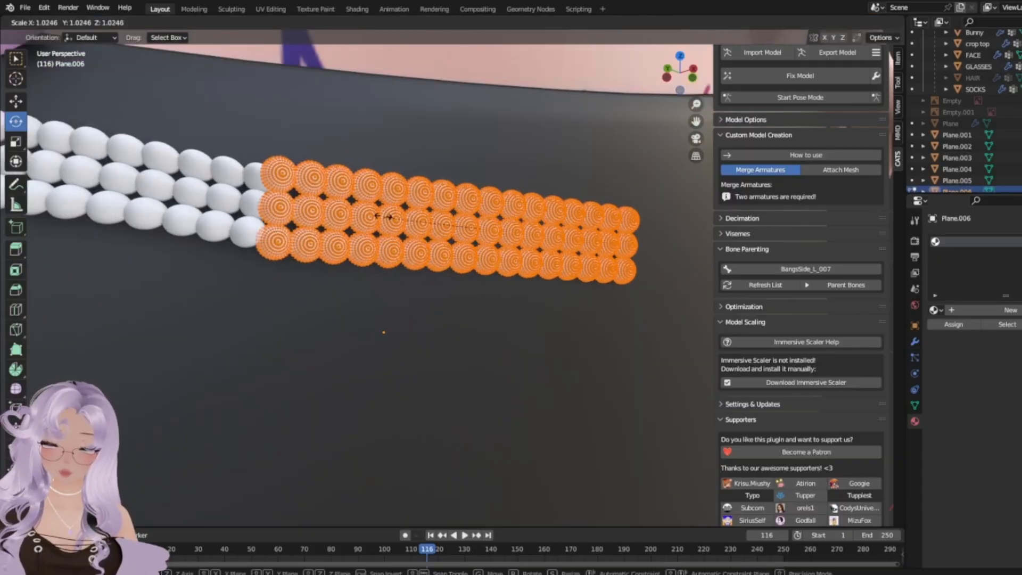
left_click(392, 218)
Move the enlarged strip's mesh so its three rows line up with the bent strip's rows, and return to Object Mode.
middle_click_drag(394, 219, 338, 370)
key("g")
left_click(461, 266)
key("g")
left_click(407, 232)
key("g")
left_click(463, 253)
key("g")
left_click(366, 250)
key("Tab")
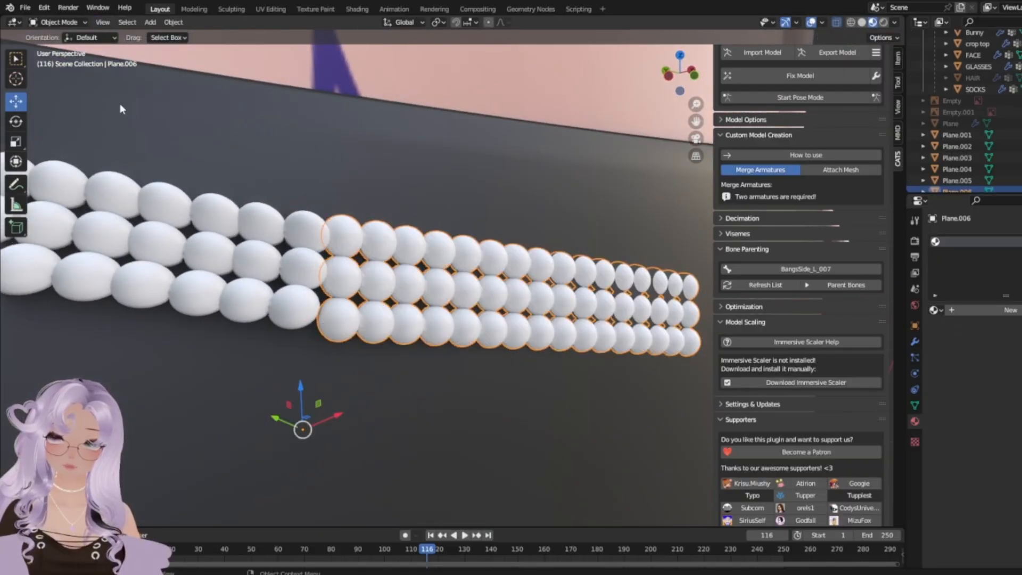
Rotate the second strip's mesh slightly in Edit Mode so it follows the skirt's curve, and return to Object Mode.
scroll(359, 305, "down", 6)
middle_click_drag(357, 307, 341, 315)
key("Tab")
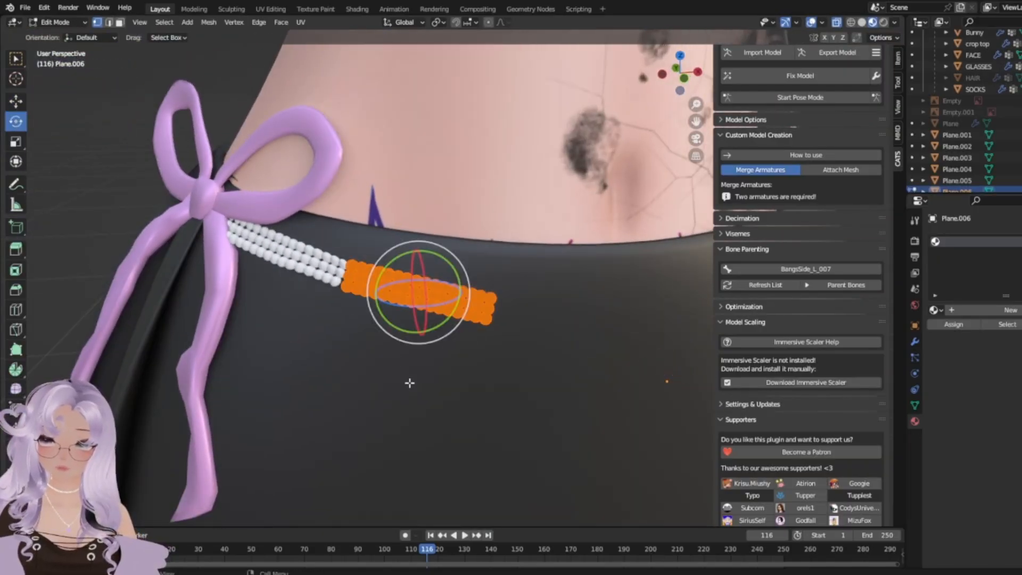
scroll(409, 383, "down", 2)
scroll(415, 336, "up", 5)
middle_click_drag(426, 351, 446, 436)
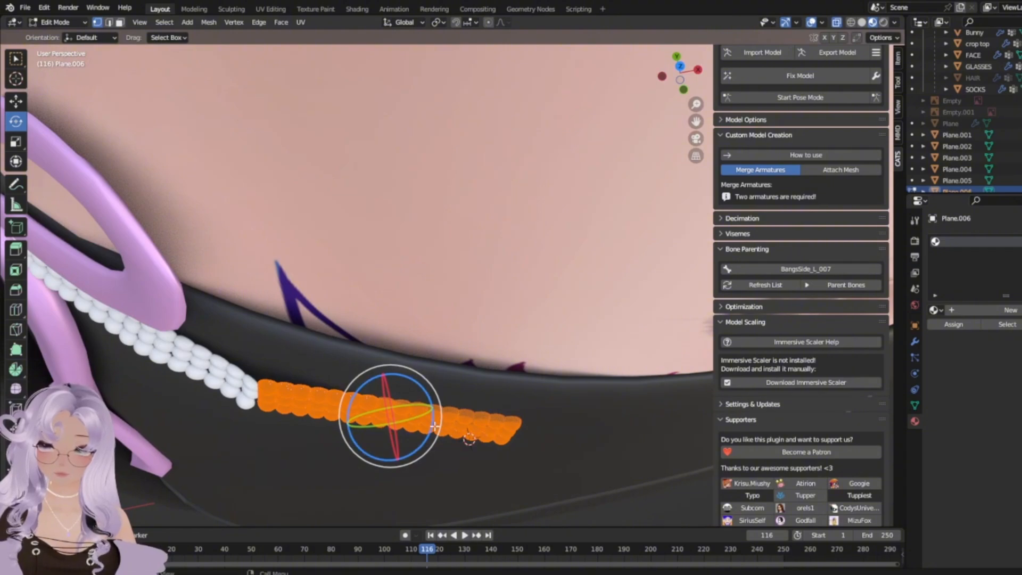
left_click_drag(434, 427, 432, 432)
key("Tab")
Inspect from above and from the side how the two strips meet and follow the skirt's waist.
scroll(320, 418, "down", 4)
middle_click_drag(257, 410, 170, 324)
left_click(167, 318)
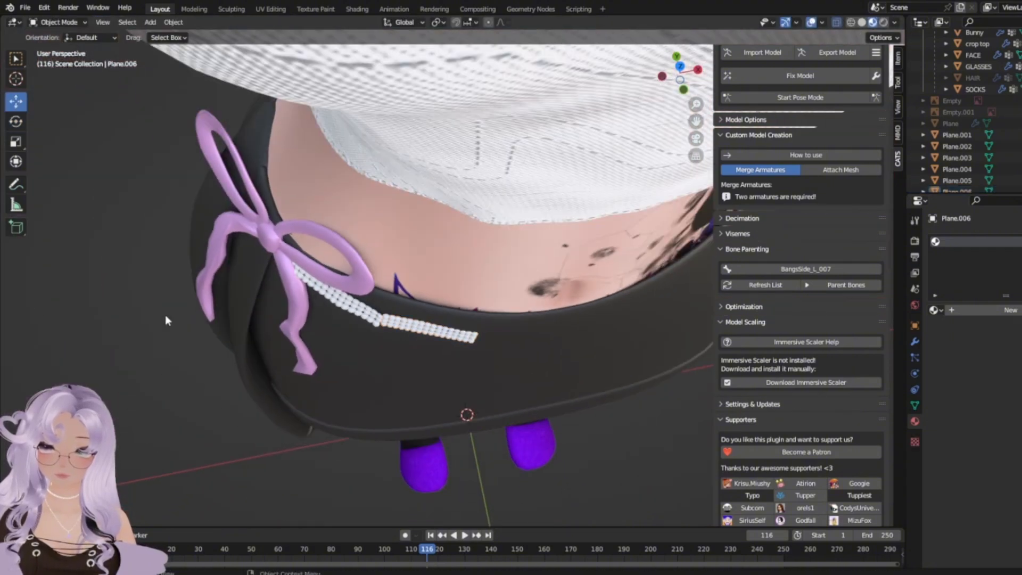
scroll(203, 250, "up", 5)
middle_click_drag(214, 229, 277, 239)
left_click(292, 285)
scroll(384, 303, "down", 5)
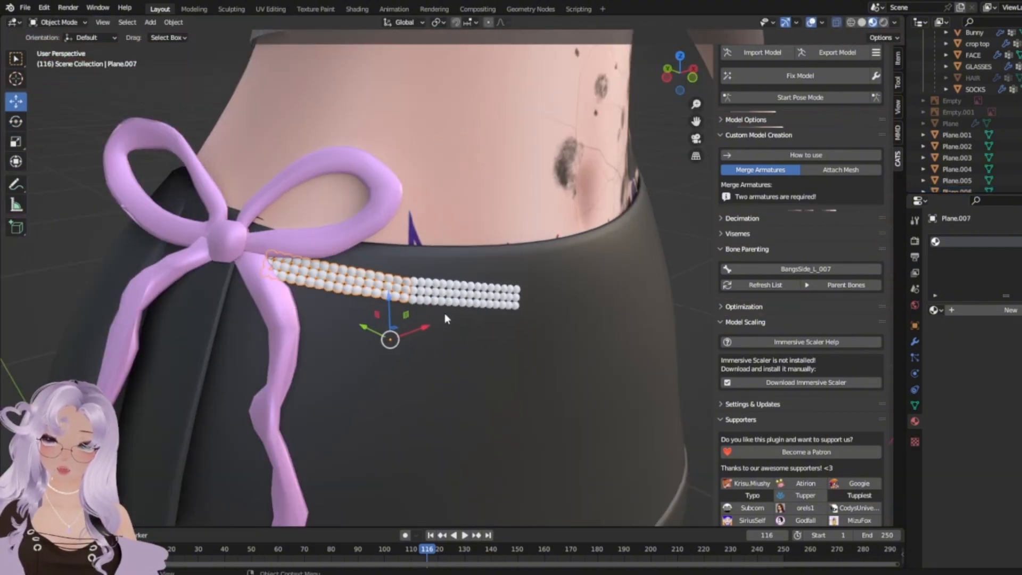
left_click(445, 313)
scroll(405, 320, "down", 2)
middle_click_drag(282, 333, 238, 321)
left_click(215, 315)
scroll(452, 298, "up", 5)
Copy the second strip and paste a duplicate of it in place.
left_click(393, 298)
key("ctrl+c")
key("ctrl+v")
middle_click_drag(503, 319, 479, 327)
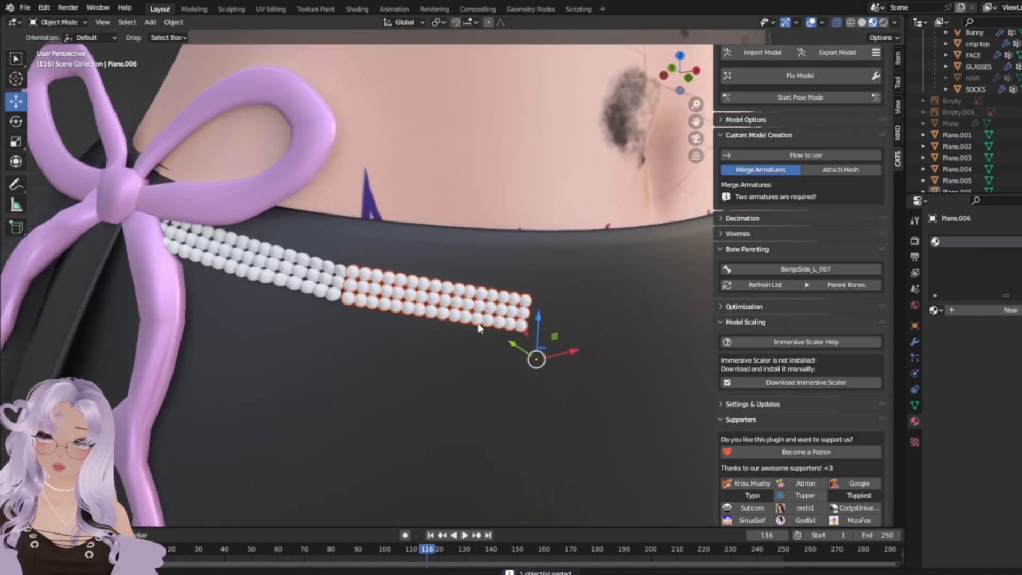
scroll(319, 288, "down", 3)
middle_click_drag(165, 227, 127, 236)
scroll(310, 296, "up", 2)
left_click(266, 256)
middle_click_drag(266, 256, 399, 269, "shift")
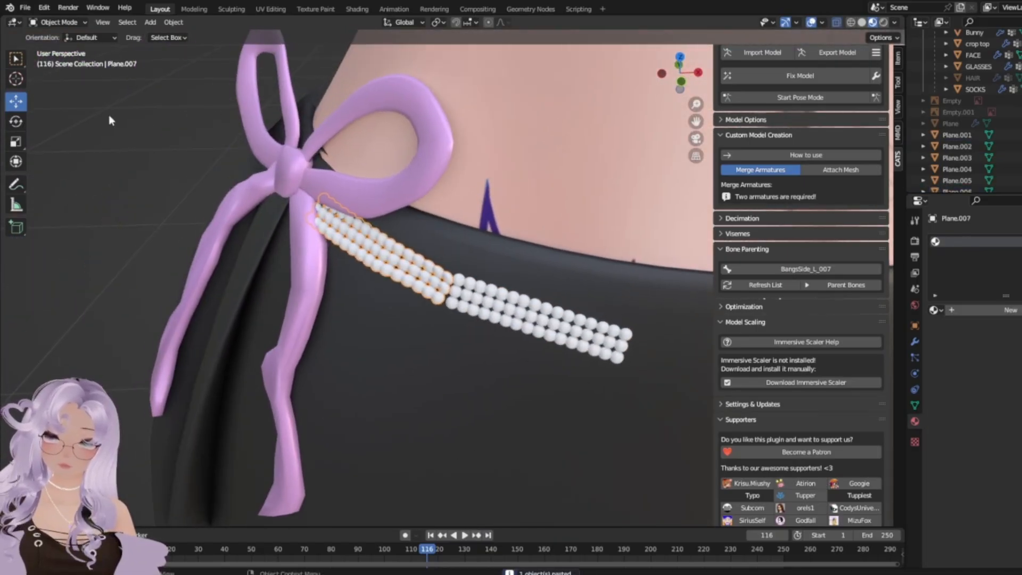
Move the duplicate strip's mesh in Edit Mode along the waist, past the second strip, and return to Object Mode.
left_click(47, 8)
mouse_move(80, 48)
left_click(346, 202)
left_click(477, 305)
scroll(532, 302, "down", 4)
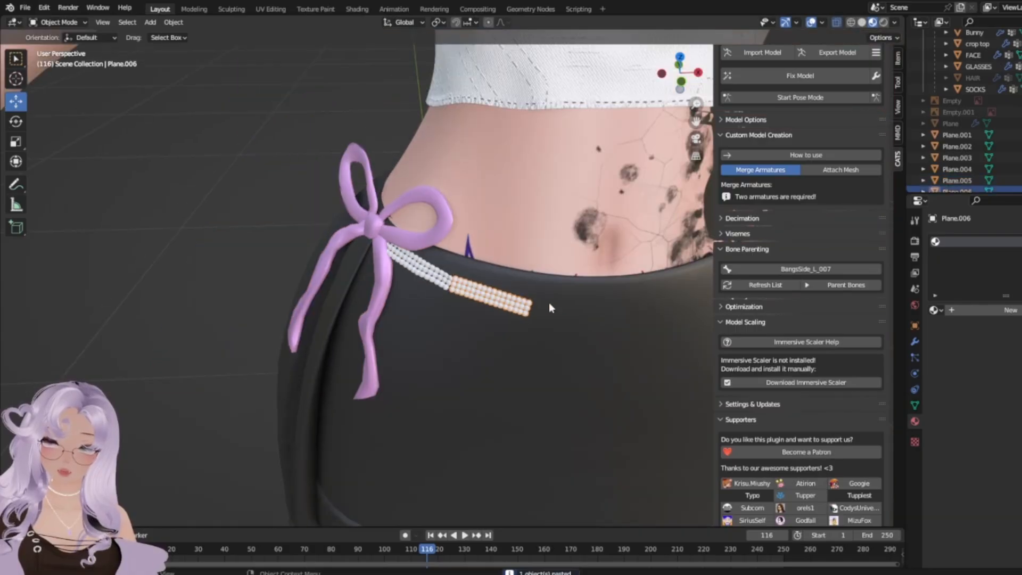
key("g")
left_click(503, 322)
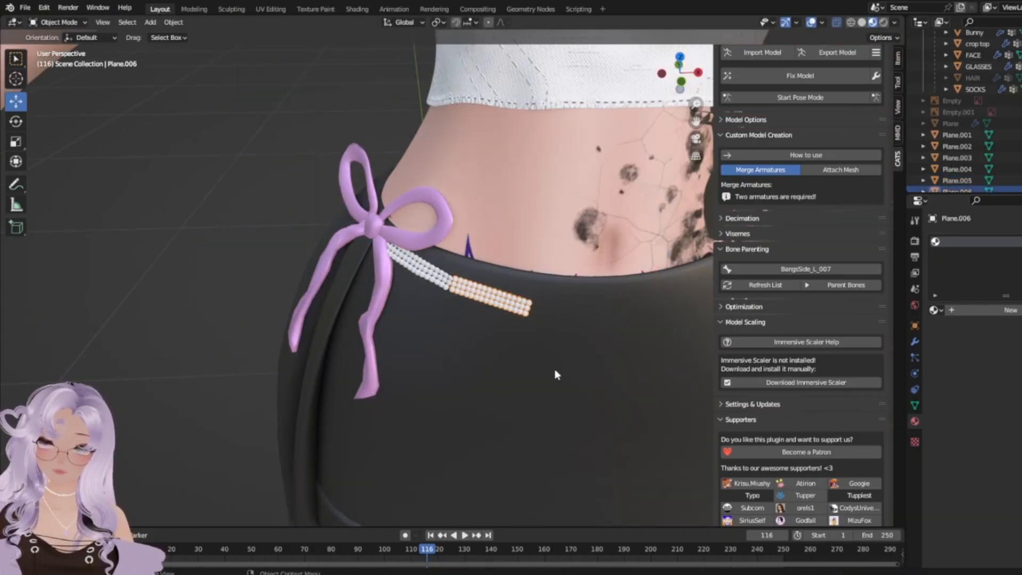
key("Tab")
key("g")
left_click(519, 287)
key("Tab")
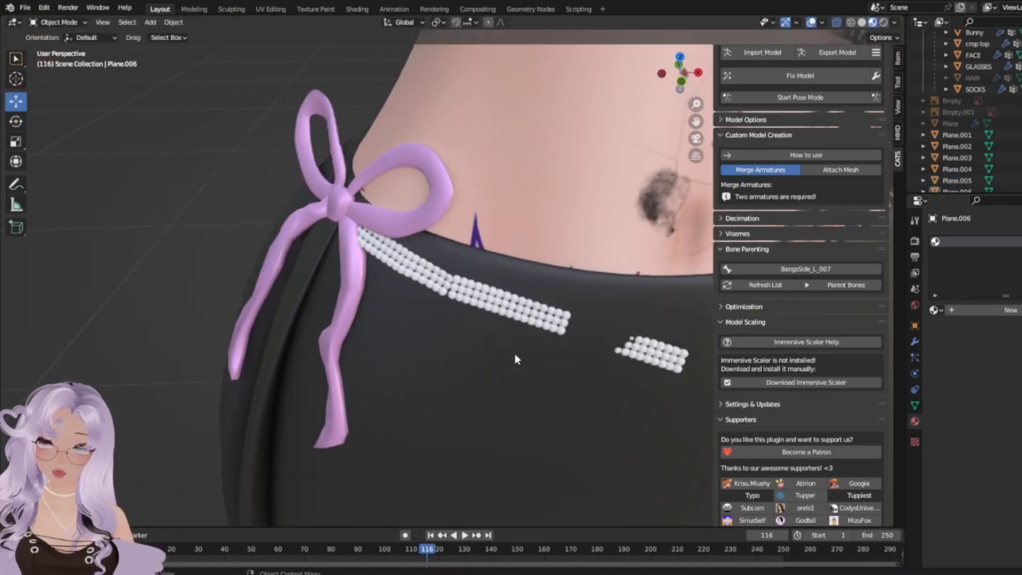
Sculpt the bent strip's end beads slightly with the Grab brush at the joint, and return to Object Mode.
scroll(515, 355, "up", 2)
left_click(495, 306)
left_click(35, 23)
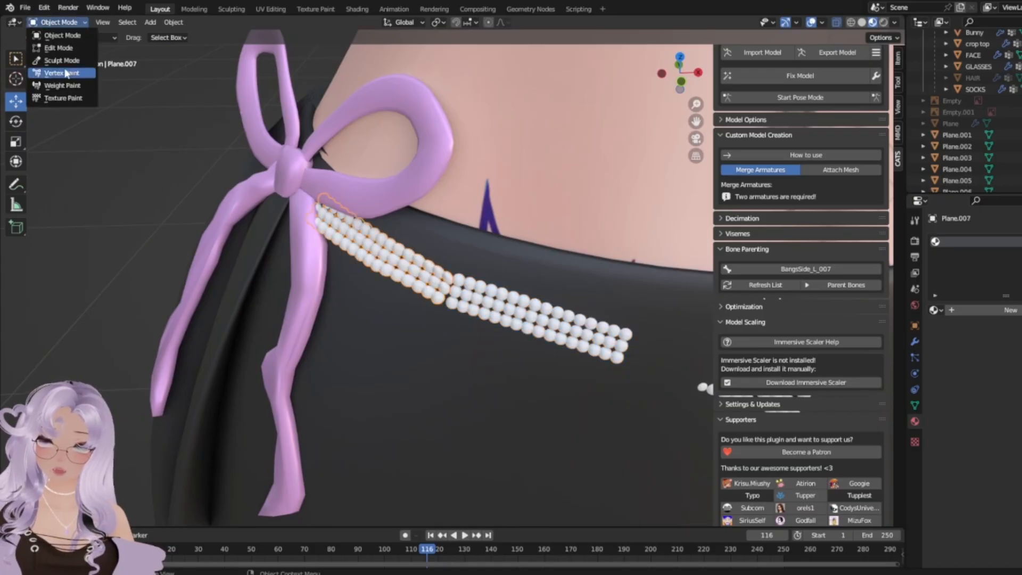
left_click(62, 60)
scroll(434, 342, "up", 3)
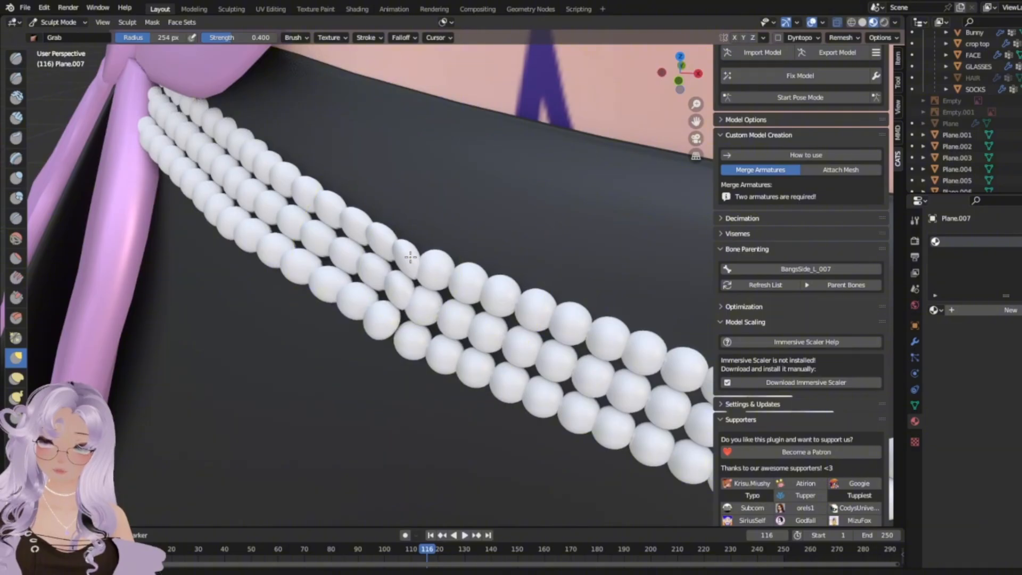
left_click(57, 22)
left_click(60, 35)
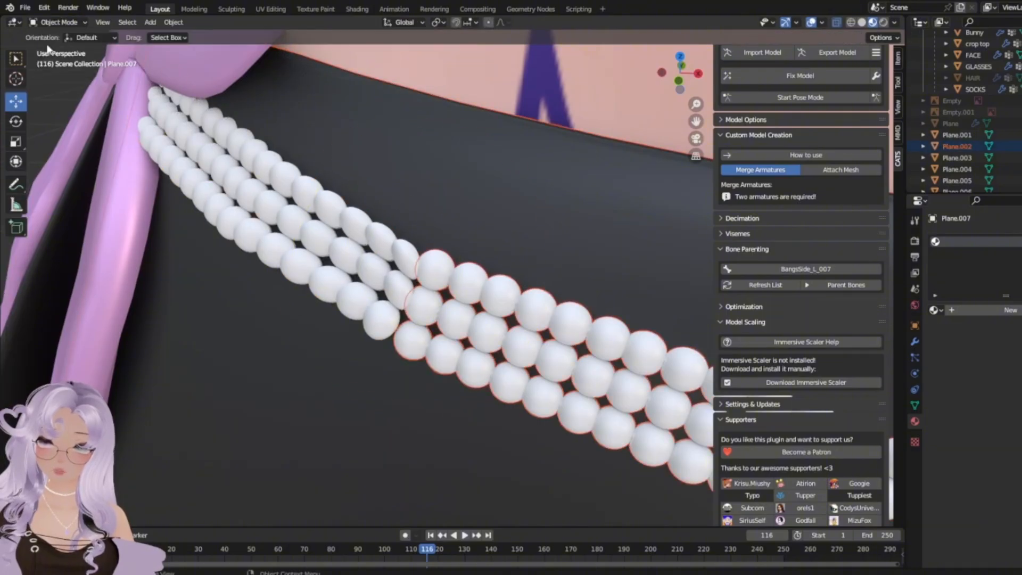
left_click(59, 22)
left_click(62, 61)
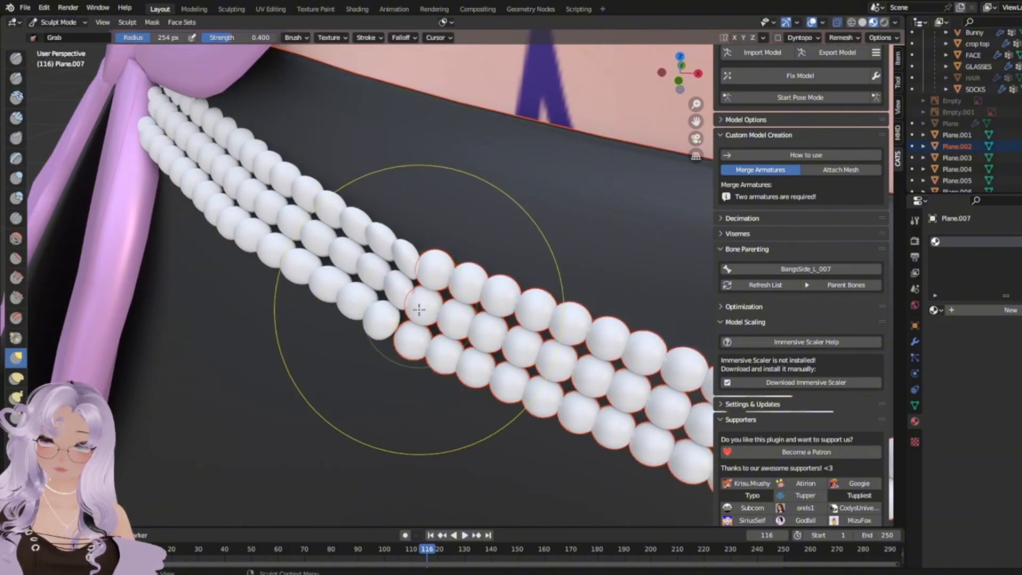
left_click(43, 23)
left_click(49, 36)
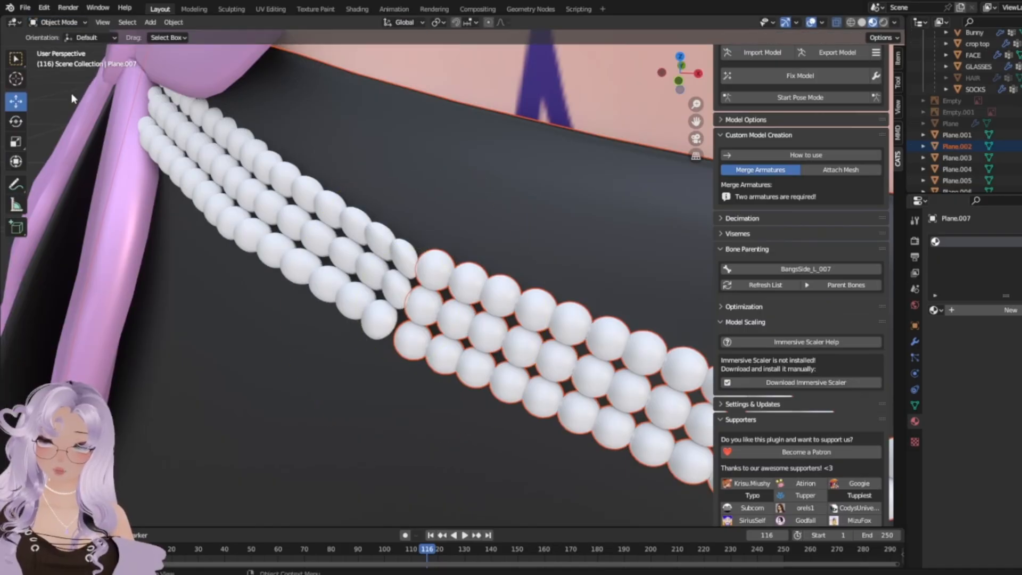
Select the second strip and use the Grab brush in Sculpt Mode to pull its first beads against the bent strip's end.
left_click(118, 127)
left_click(434, 337)
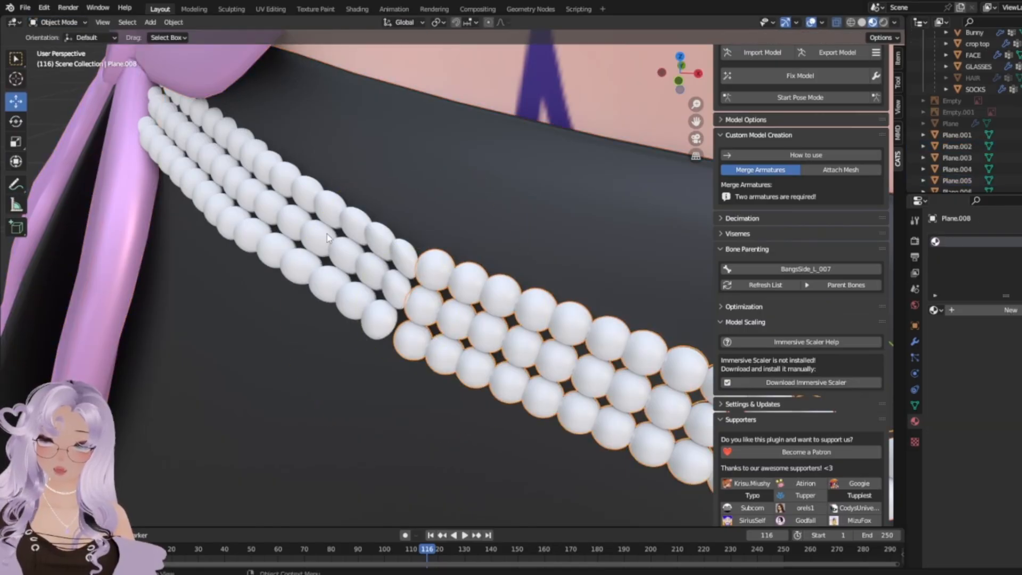
left_click(53, 23)
left_click(62, 62)
middle_click_drag(377, 200, 403, 218)
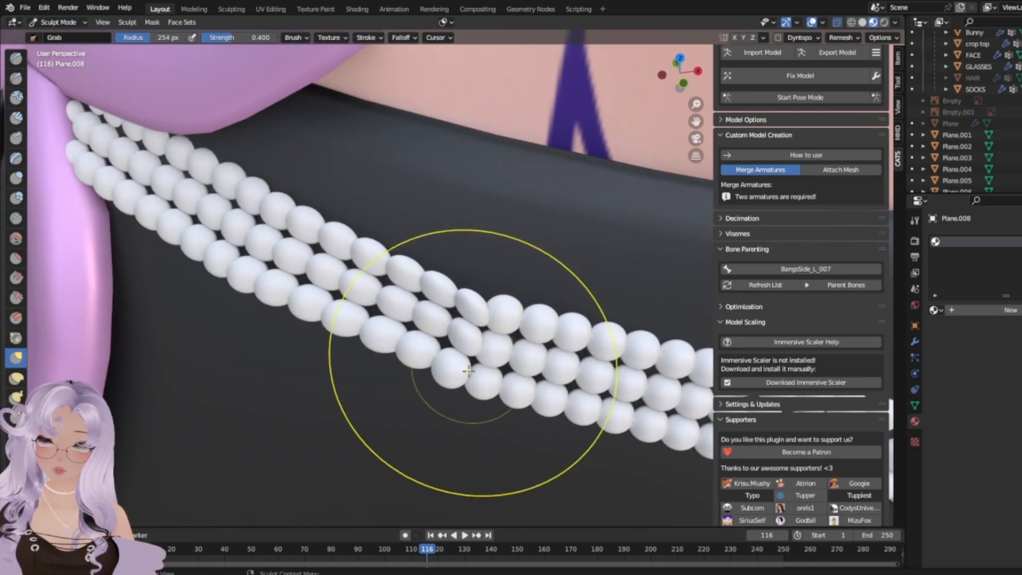
left_click_drag(469, 362, 465, 364)
left_click_drag(501, 323, 494, 319)
Pull the second strip's first beads in towards the skirt surface with the Grab brush.
scroll(497, 312, "down", 5)
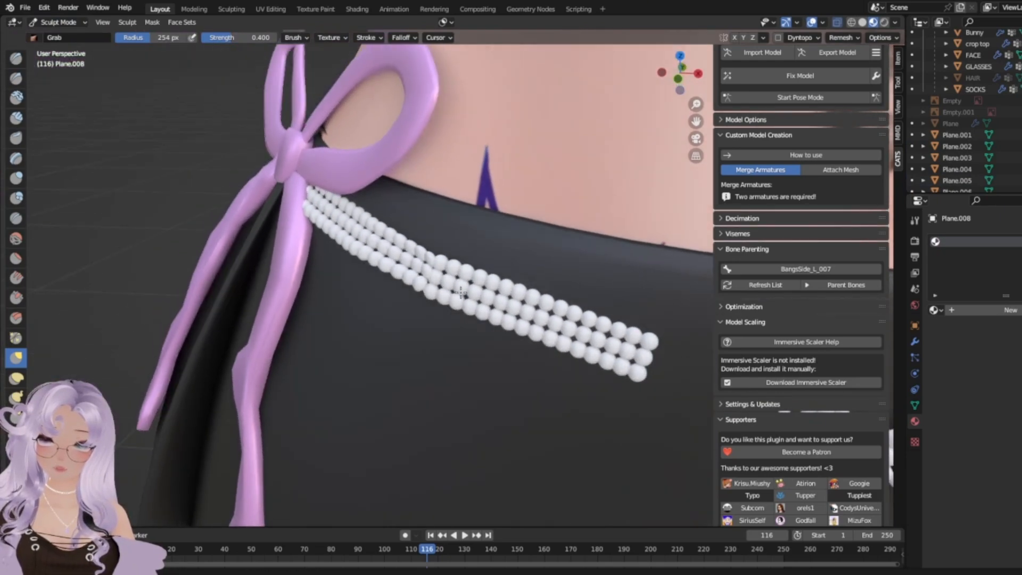
mouse_move(496, 315)
middle_mouse_down()
mouse_move(437, 339)
mouse_move(257, 343)
mouse_move(537, 306)
mouse_move(411, 315)
mouse_move(420, 301)
mouse_move(313, 290)
mouse_move(167, 251)
mouse_move(297, 288)
mouse_move(87, 96)
middle_mouse_up()
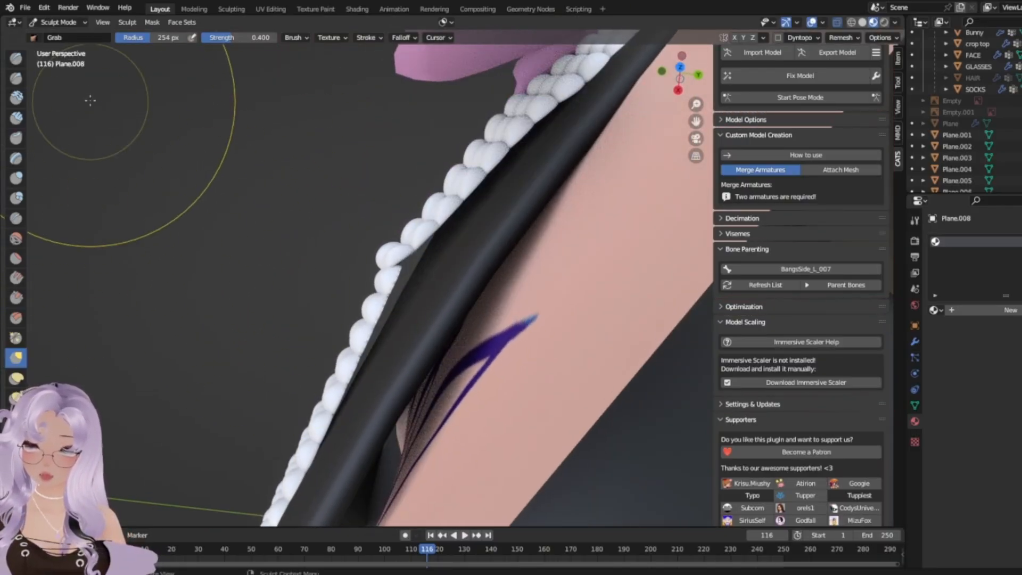
left_click_drag(353, 303, 406, 289)
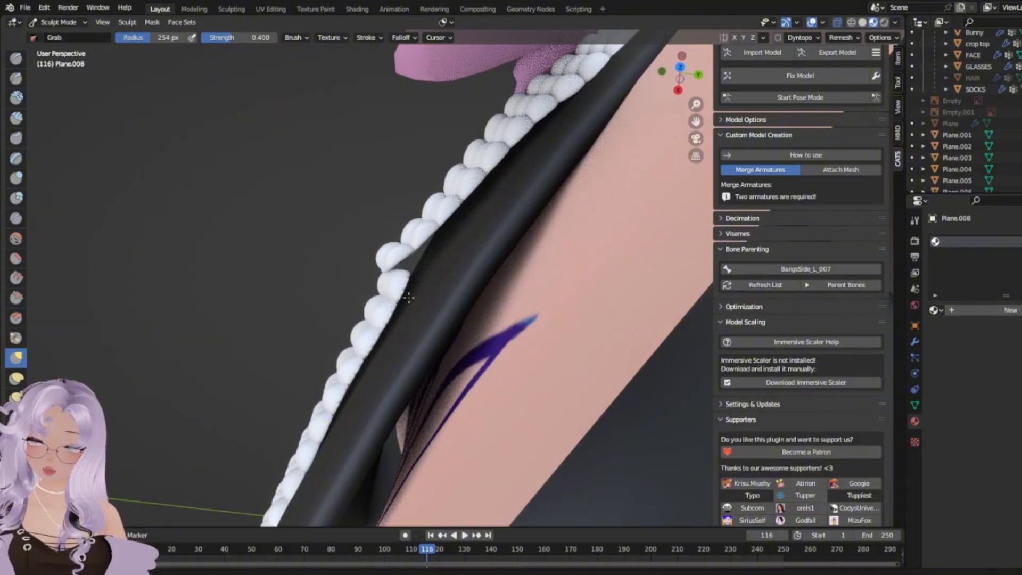
left_click_drag(354, 320, 388, 289)
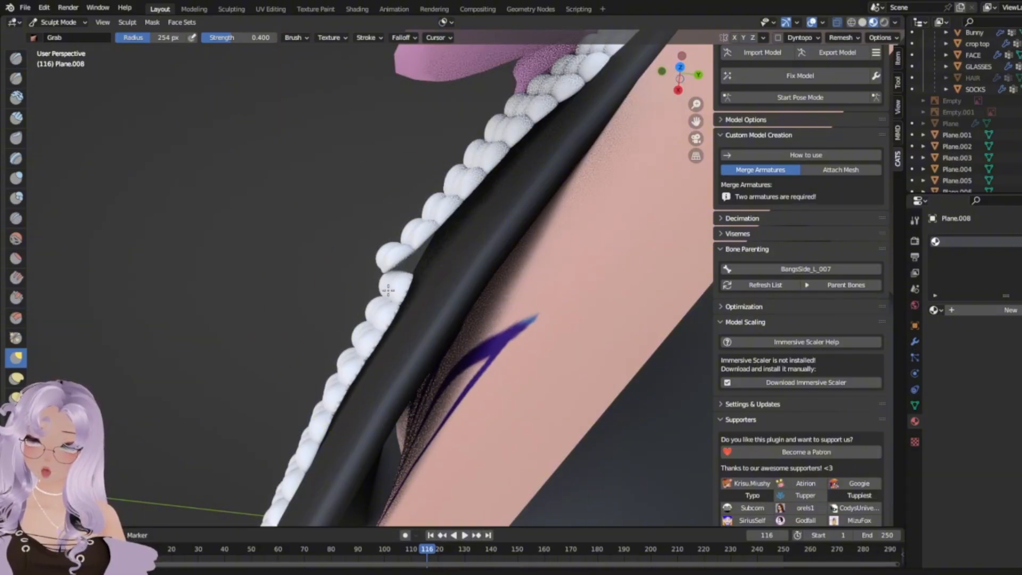
Switch to the bent strip in Sculpt Mode and pull its end beads in against the skirt with the Grab brush.
left_click(58, 23)
left_click(55, 47)
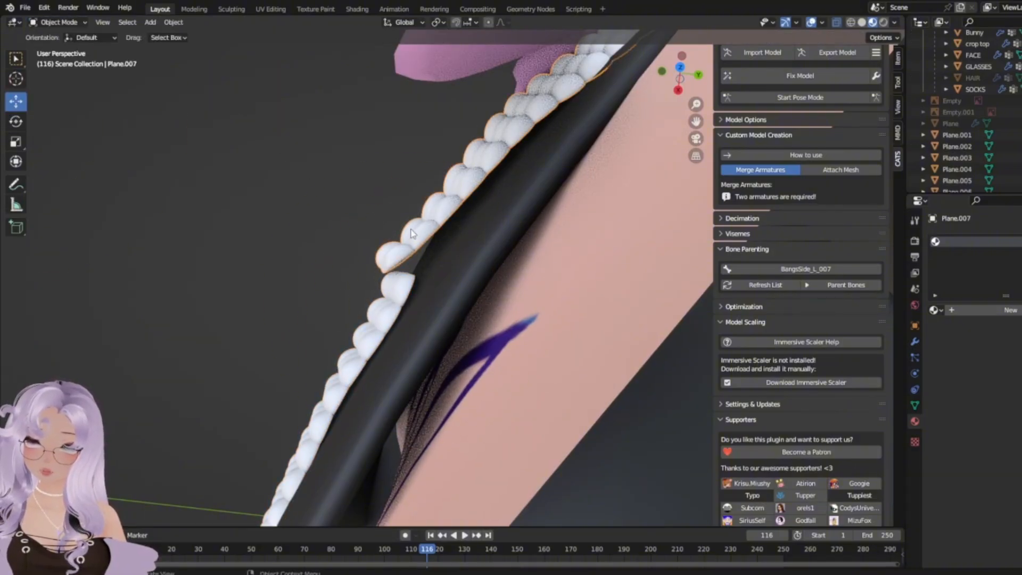
left_click(56, 21)
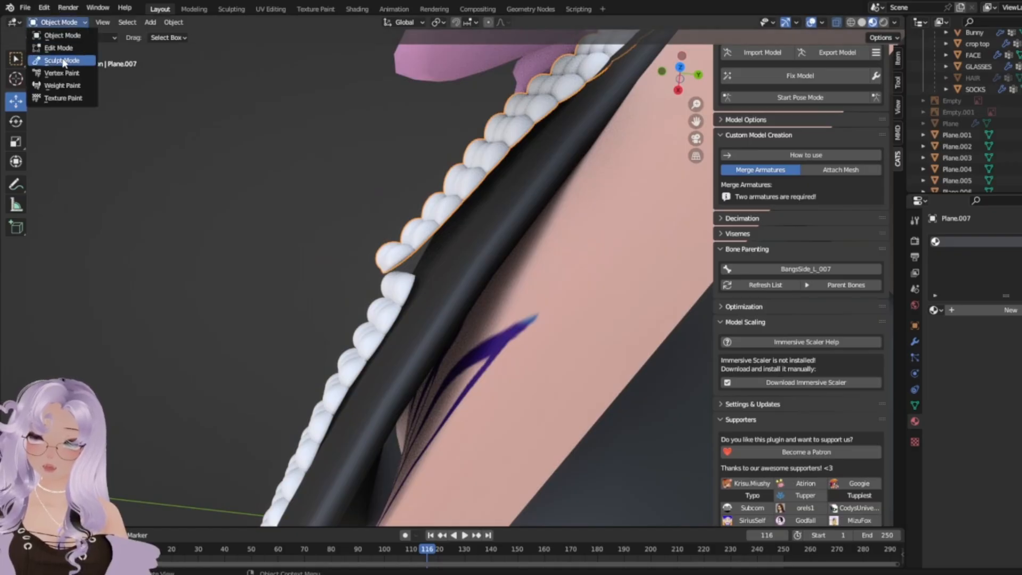
left_click(53, 56)
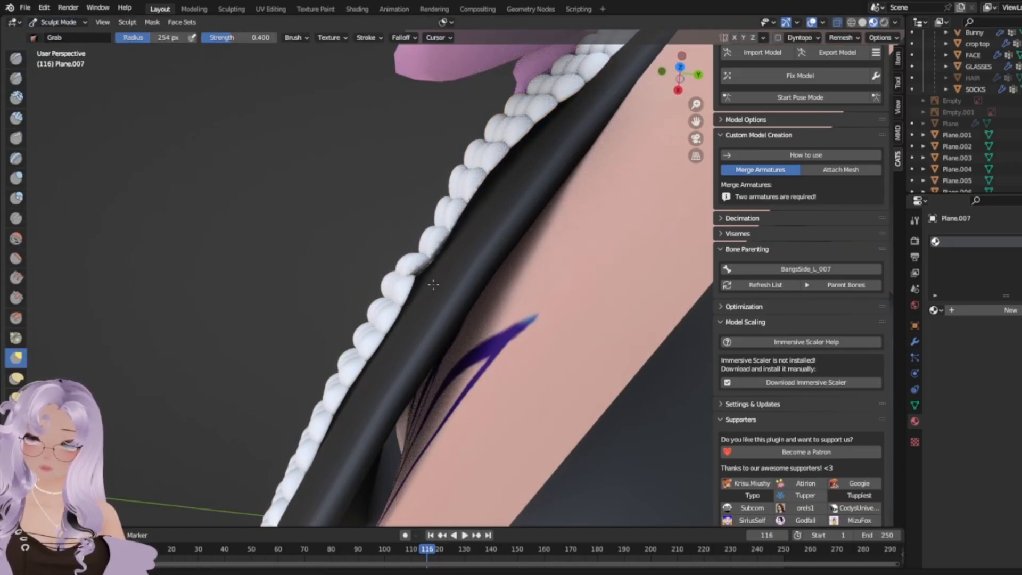
mouse_move(401, 257)
left_mouse_down()
mouse_move(382, 263)
mouse_move(432, 264)
mouse_move(471, 208)
left_mouse_up()
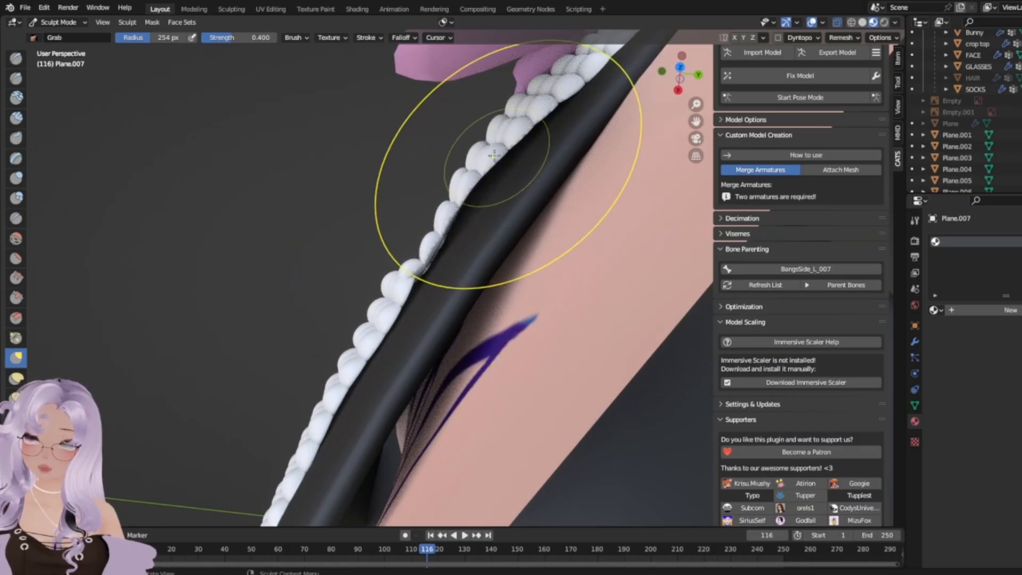
Undo the last grab on the bent strip and pull its end beads towards the skirt again from below.
mouse_move(445, 269)
middle_mouse_down()
mouse_move(519, 239)
mouse_move(514, 207)
mouse_move(531, 213)
mouse_move(532, 282)
mouse_move(467, 396)
mouse_move(535, 358)
middle_mouse_up()
key("ctrl+z")
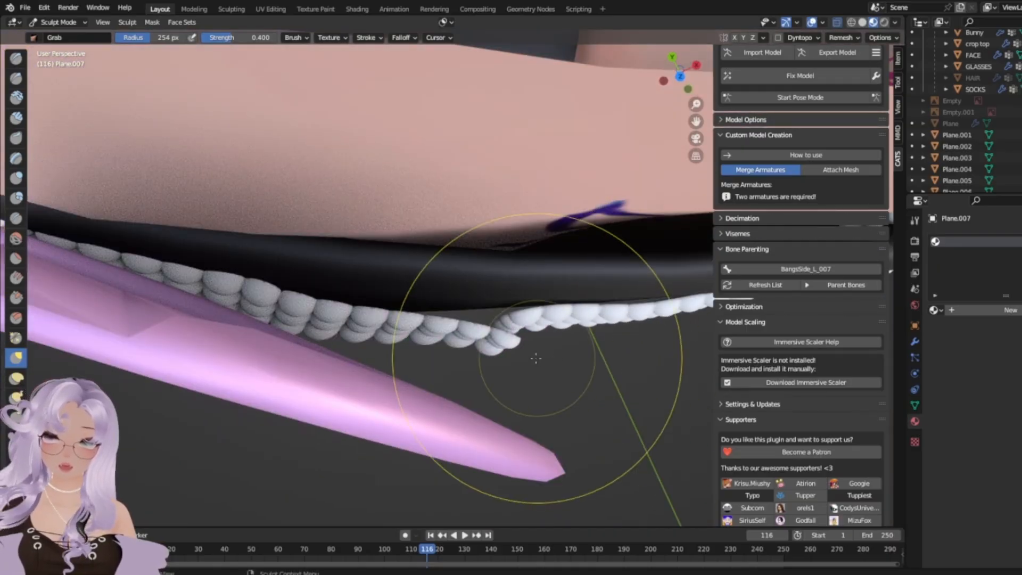
left_click_drag(506, 344, 506, 304)
Set the Grab brush radius to 155 px, refine the bent strip's beads at the joint, and return to Object Mode.
mouse_move(505, 304)
middle_mouse_down()
mouse_move(434, 194)
mouse_move(486, 233)
mouse_move(481, 250)
mouse_move(376, 292)
mouse_move(224, 192)
middle_mouse_up()
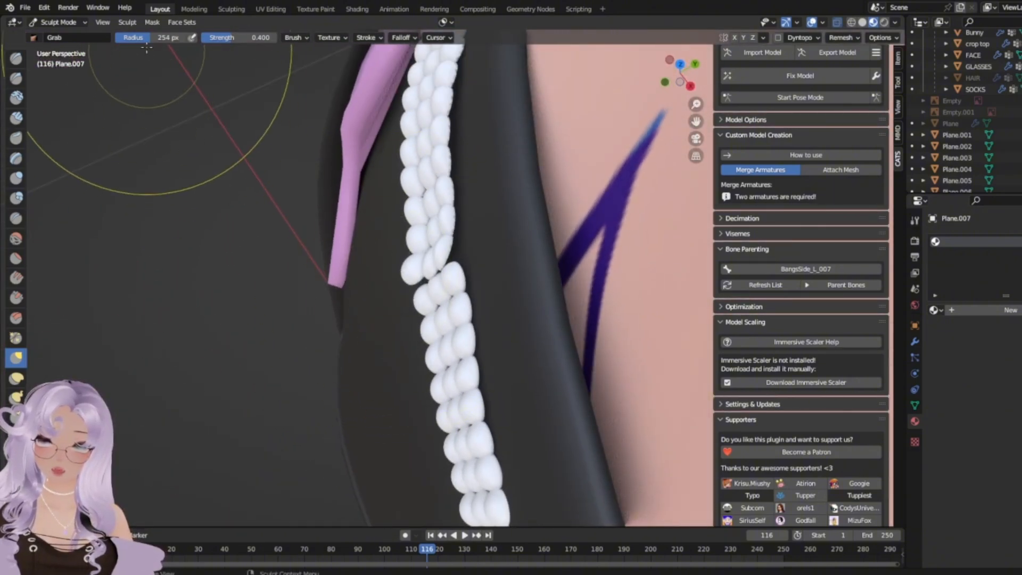
left_click_drag(151, 37, 132, 38)
scroll(325, 285, "up", 4)
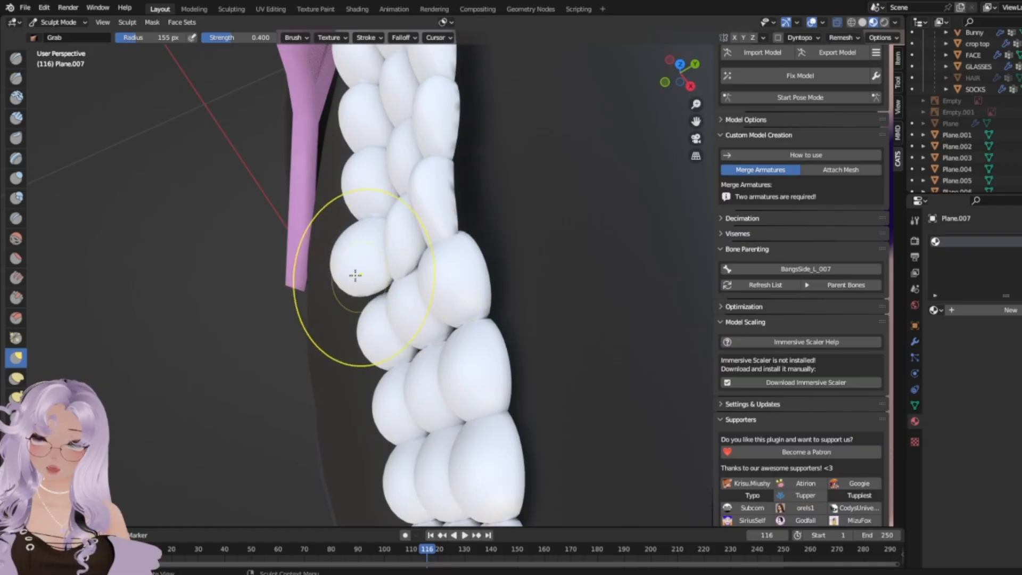
mouse_move(355, 275)
middle_mouse_down()
mouse_move(557, 242)
mouse_move(292, 319)
mouse_move(366, 351)
mouse_move(411, 465)
mouse_move(257, 429)
mouse_move(254, 352)
middle_mouse_up()
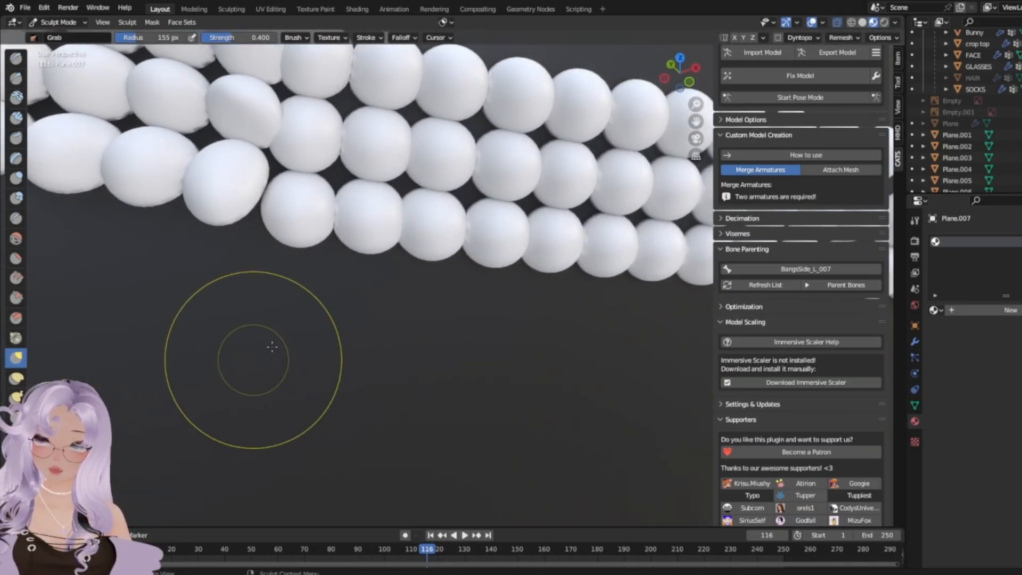
middle_click_drag(270, 212, 163, 155)
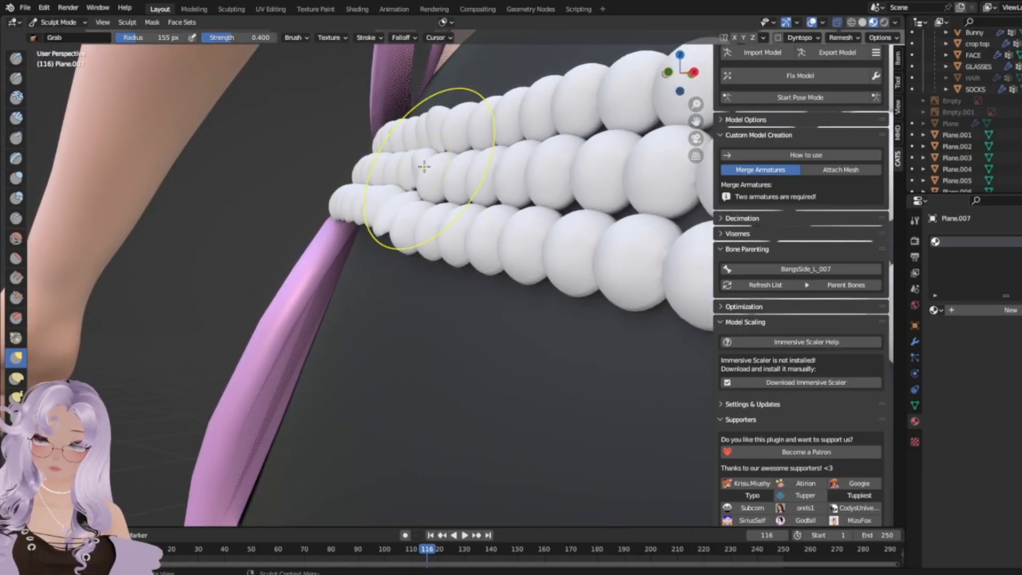
middle_click_drag(424, 167, 557, 286)
middle_click_drag(394, 274, 333, 269)
scroll(373, 276, "down", 6)
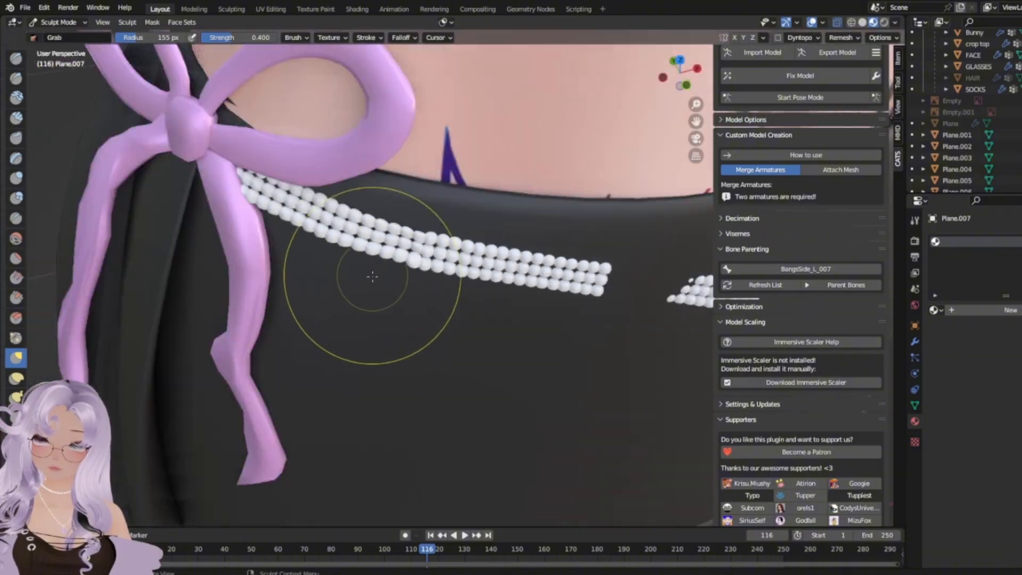
scroll(372, 277, "up", 6)
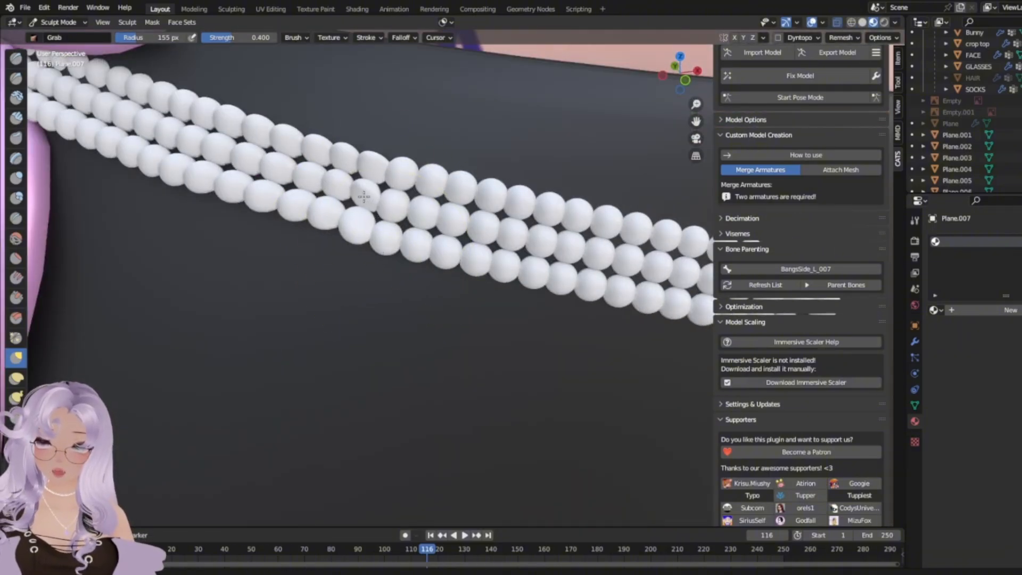
scroll(367, 197, "down", 6)
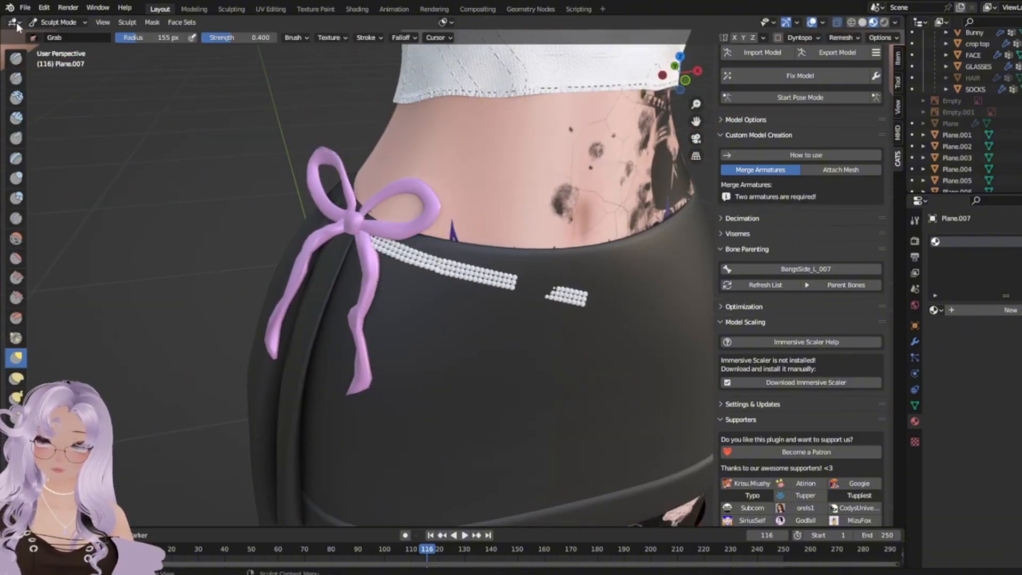
left_click(62, 23)
left_click(49, 35)
Select the third strip beyond the second one and select its whole mesh in Edit Mode.
scroll(187, 176, "down", 4)
mouse_move(330, 261)
middle_mouse_down()
mouse_move(193, 239)
mouse_move(320, 283)
mouse_move(307, 293)
middle_mouse_up()
scroll(565, 296, "up", 5)
left_click(564, 296)
middle_click_drag(564, 296, 551, 314)
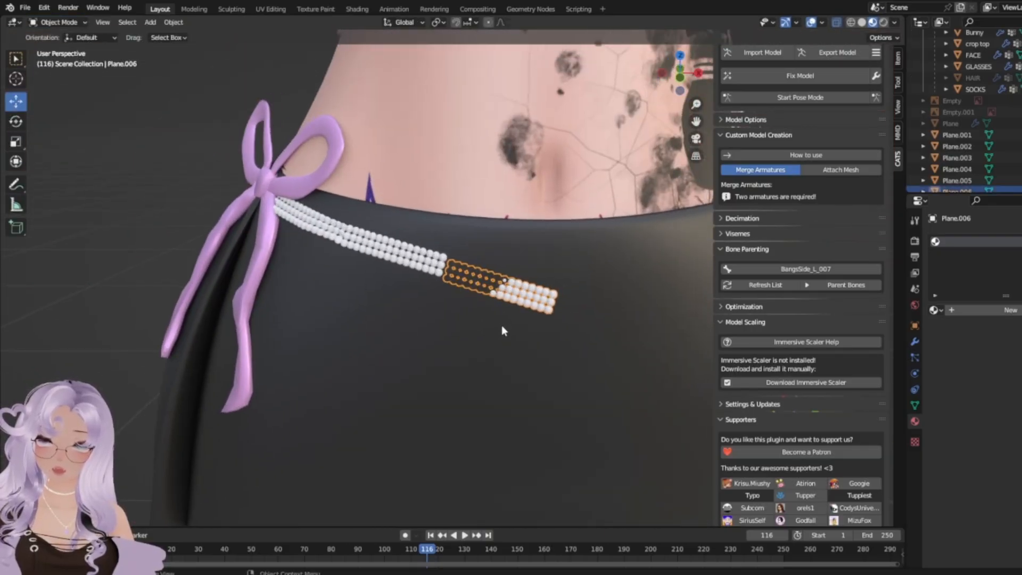
key("Tab")
left_click_drag(372, 216, 594, 364)
Adjust the third strip's mesh so it sits out on the skirt surface, and return to Object Mode.
scroll(527, 349, "up", 4)
mouse_move(527, 349)
middle_mouse_down()
mouse_move(603, 369)
mouse_move(516, 296)
mouse_move(389, 235)
mouse_move(429, 267)
mouse_move(590, 293)
middle_mouse_up()
key("g")
key("Escape")
mouse_move(589, 267)
left_mouse_down()
mouse_move(575, 247)
mouse_move(576, 260)
left_mouse_up()
middle_click_drag(576, 259, 529, 238)
key("Tab")
Re-enter Edit Mode and rotate the third strip's mesh to follow the skirt's curve as seen from above.
scroll(129, 255, "down", 4)
scroll(495, 319, "up", 5)
key("Tab")
middle_click_drag(494, 321, 467, 394)
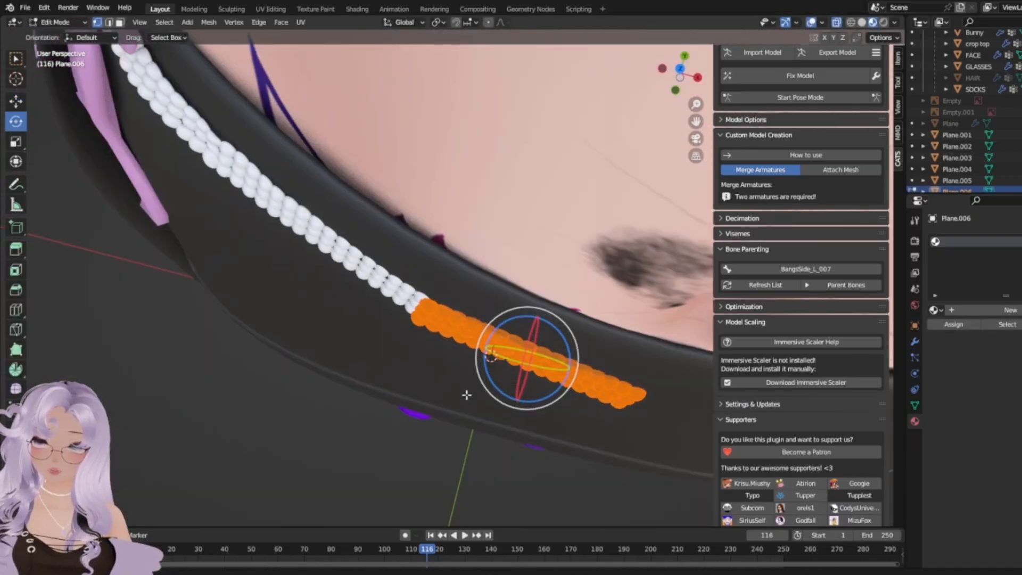
scroll(479, 365, "down", 3)
scroll(490, 330, "up", 6)
left_click_drag(633, 358, 72, 44)
Move the third strip's mesh flush against the second strip's end on the skirt surface, and return to Object Mode.
middle_click_drag(301, 263, 377, 213)
key("g")
left_click(322, 290)
key("g")
left_click(459, 226)
key("g")
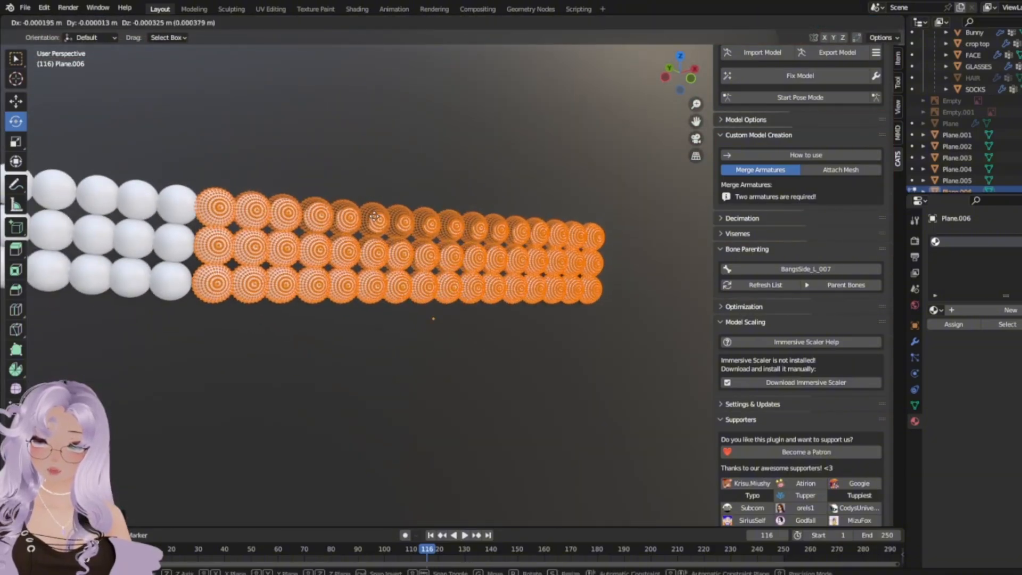
left_click(374, 217)
key("Tab")
Select the third strip at the chain's free end and paste a copy of it.
scroll(374, 256, "down", 8)
middle_click_drag(373, 293, 322, 365)
left_click(208, 374)
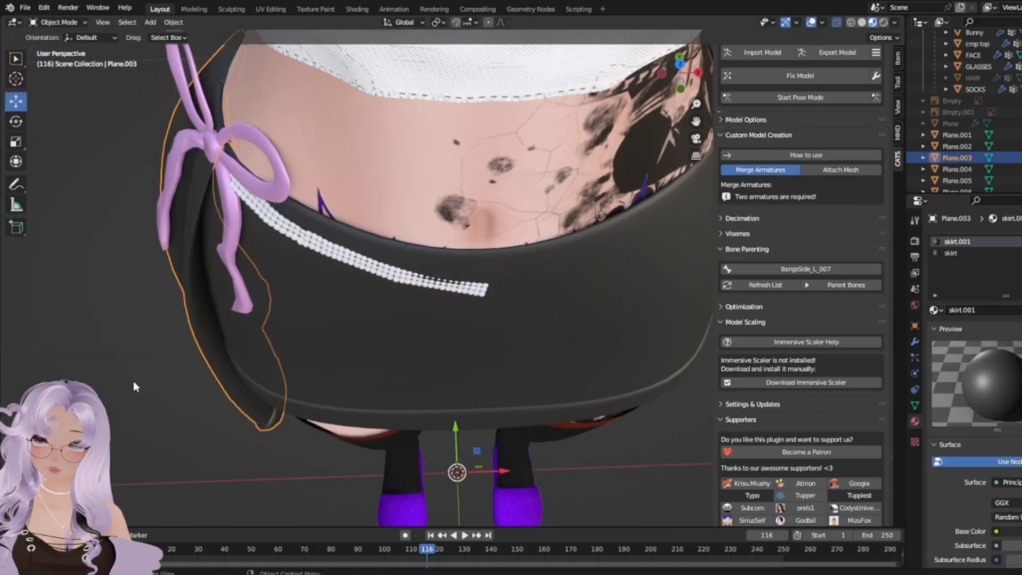
left_click(133, 384)
left_click(452, 289)
scroll(455, 290, "up", 4)
middle_click_drag(456, 290, 485, 231)
key("ctrl+v")
scroll(484, 231, "down", 6)
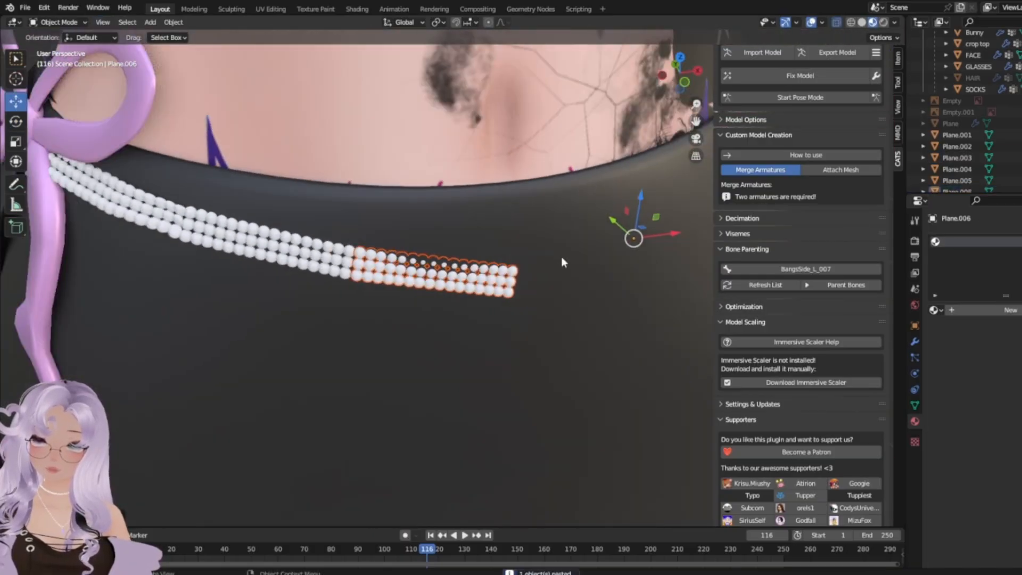
In Edit Mode, move the pasted fourth strip's mesh out beyond the third strip's free end.
key("Tab")
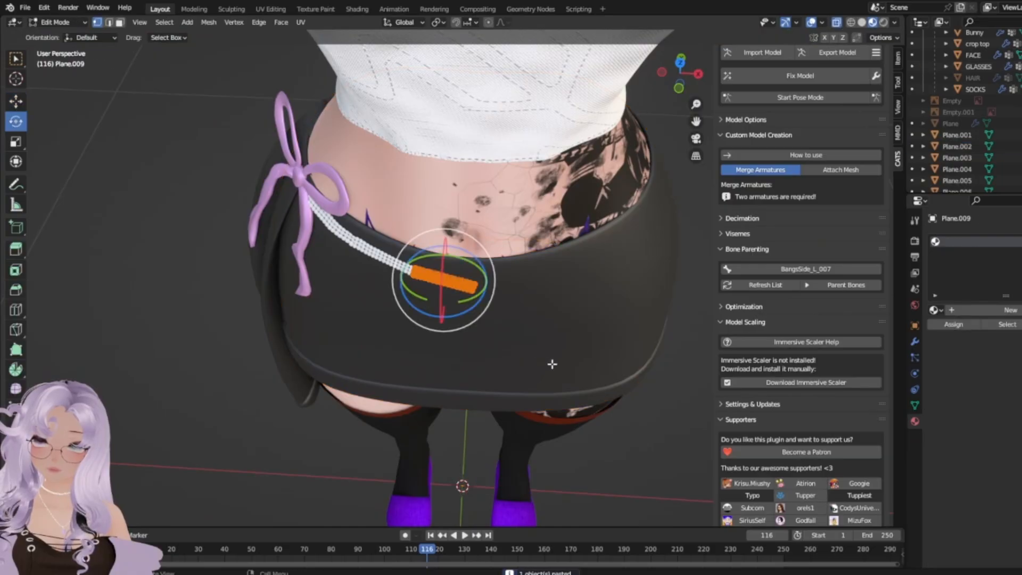
scroll(346, 337, "up", 3)
scroll(345, 337, "up", 4)
key("g")
left_click(539, 385)
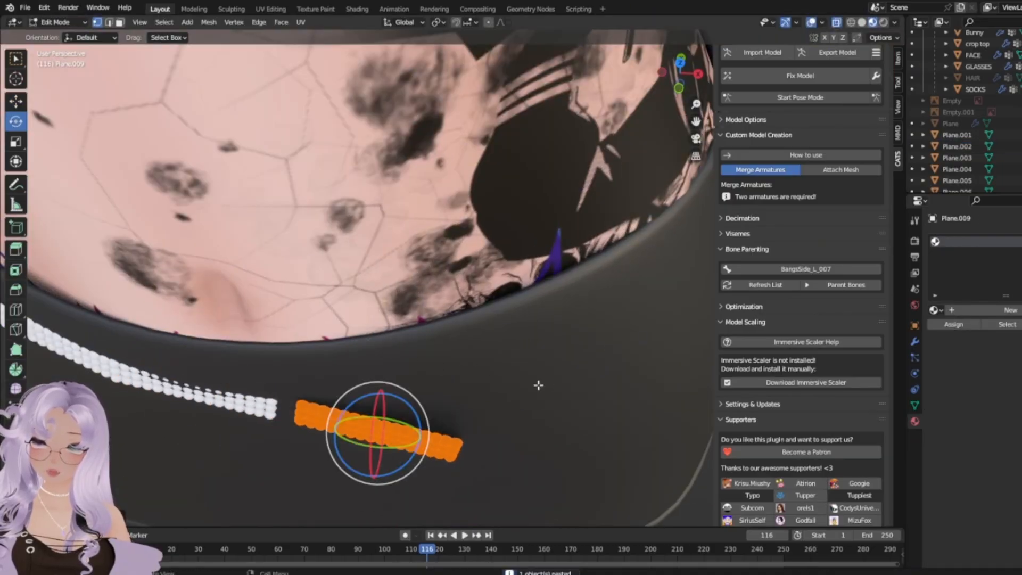
middle_click_drag(538, 385, 554, 323)
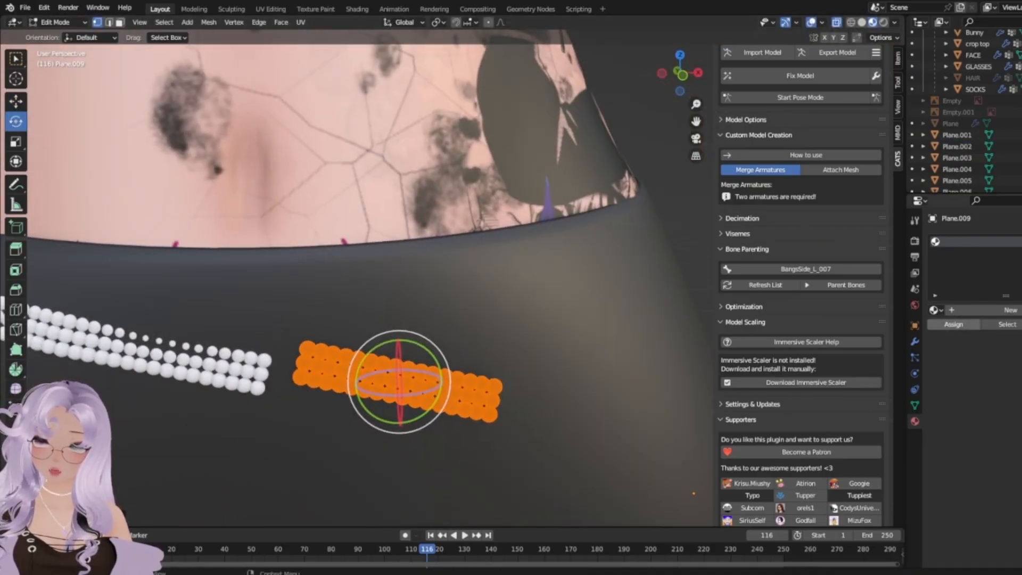
Examine the rhinestone belt on the reference photo beside the avatar, and hide the photo again.
scroll(242, 256, "down", 8)
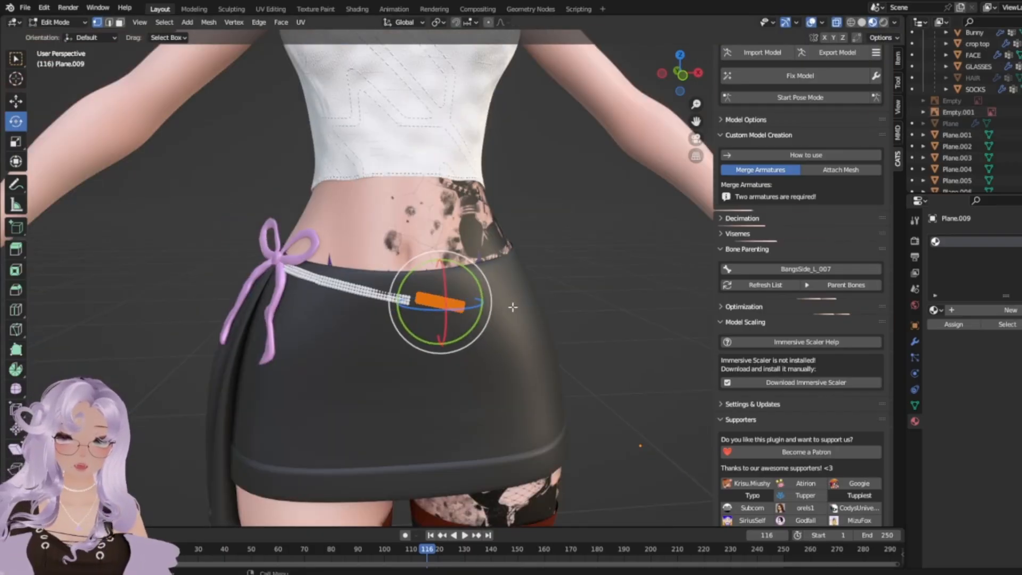
middle_click_drag(242, 256, 245, 255)
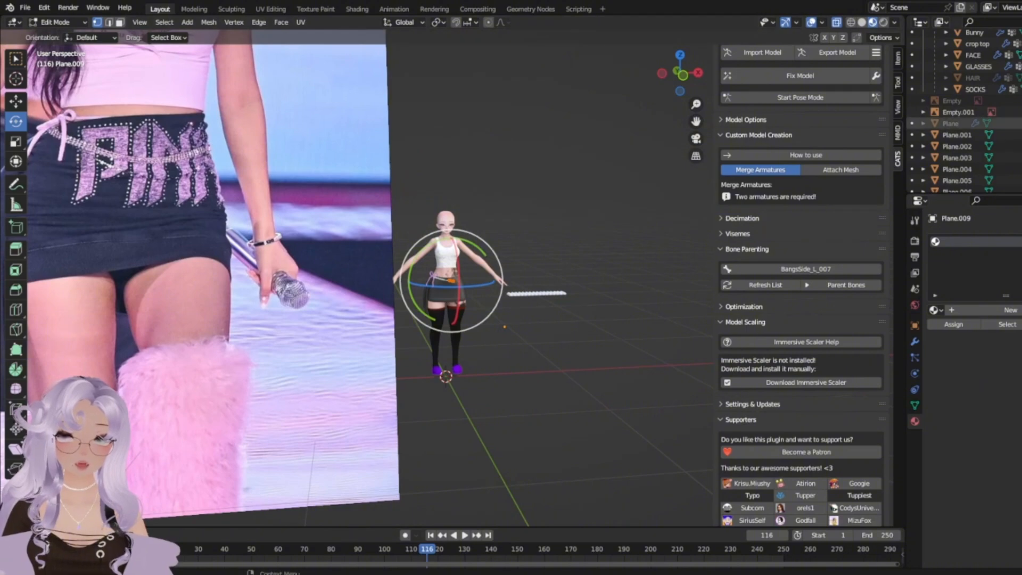
left_click(1020, 124)
left_click(1020, 123)
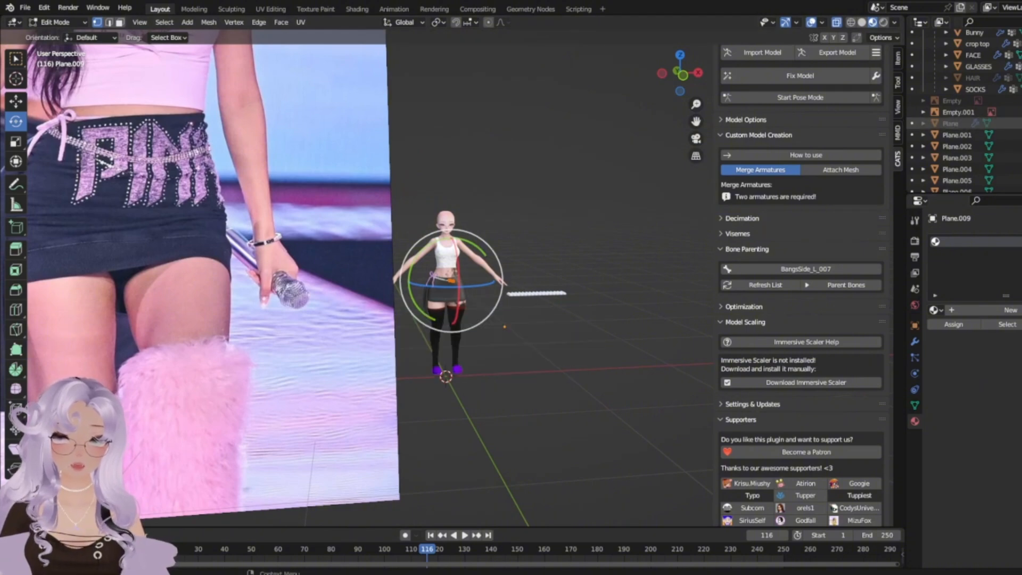
left_click(1020, 124)
left_click(1019, 124)
left_click(1019, 112)
key("KP_Decimal")
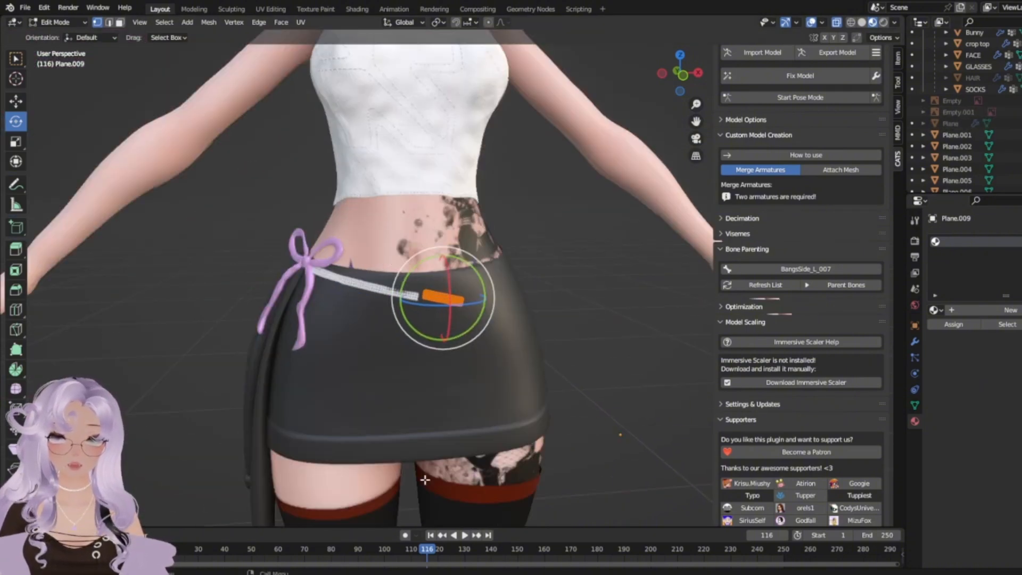
Box-select the fourth strip's whole mesh and move it against the third strip's end along the skirt surface.
middle_click_drag(433, 456, 456, 480)
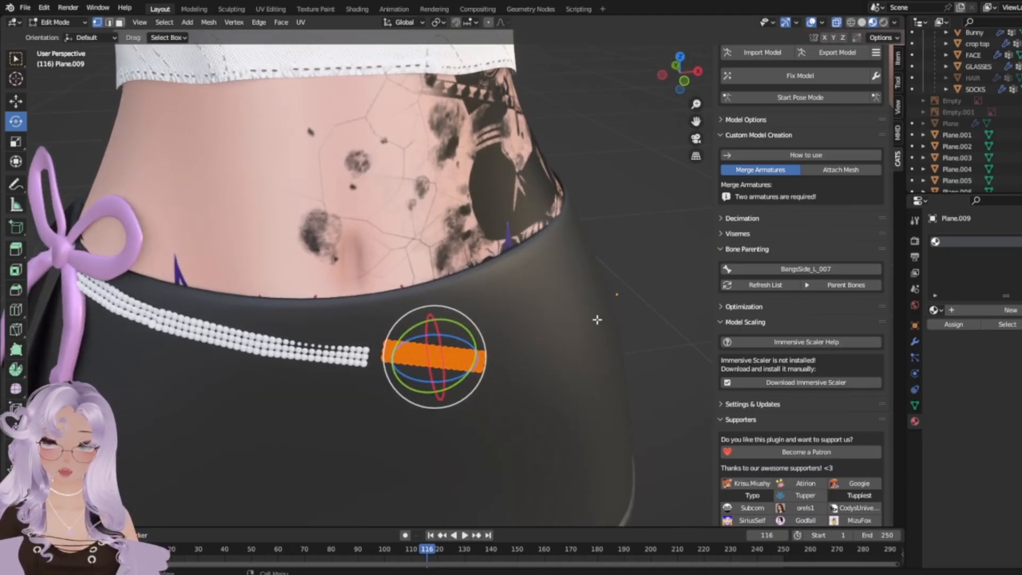
middle_click_drag(516, 475, 501, 456)
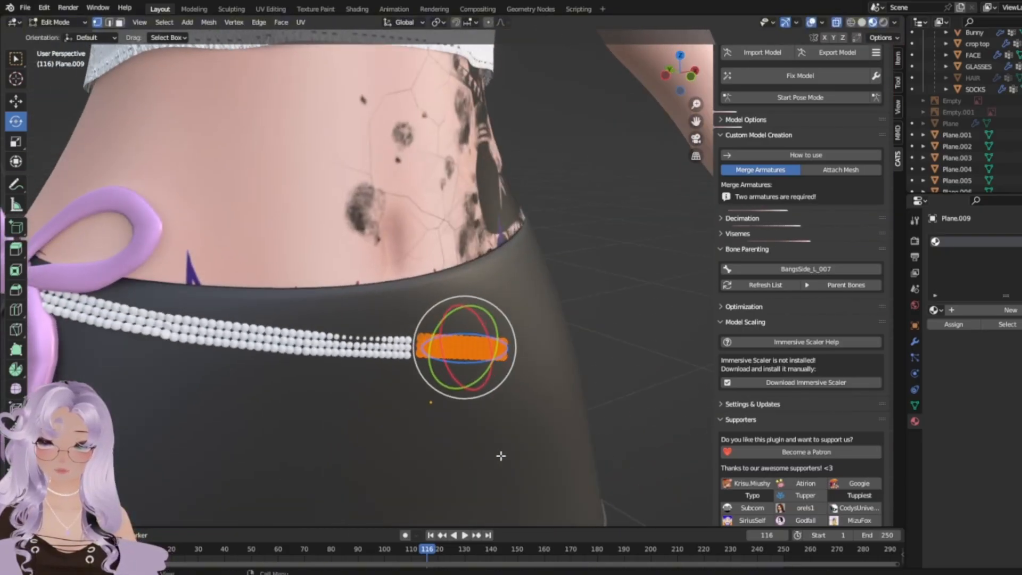
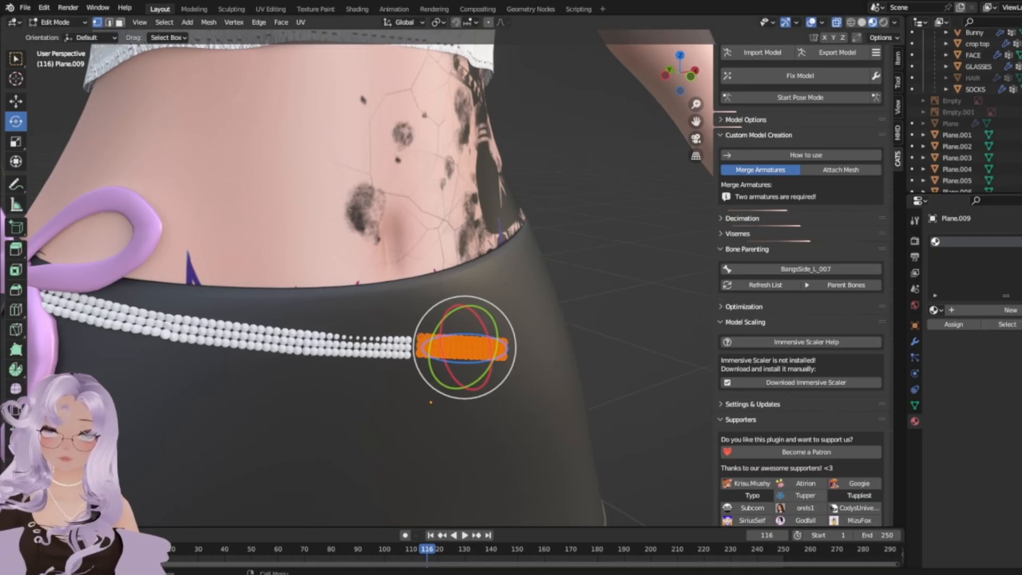
left_click(222, 177)
middle_click_drag(222, 177, 186, 178)
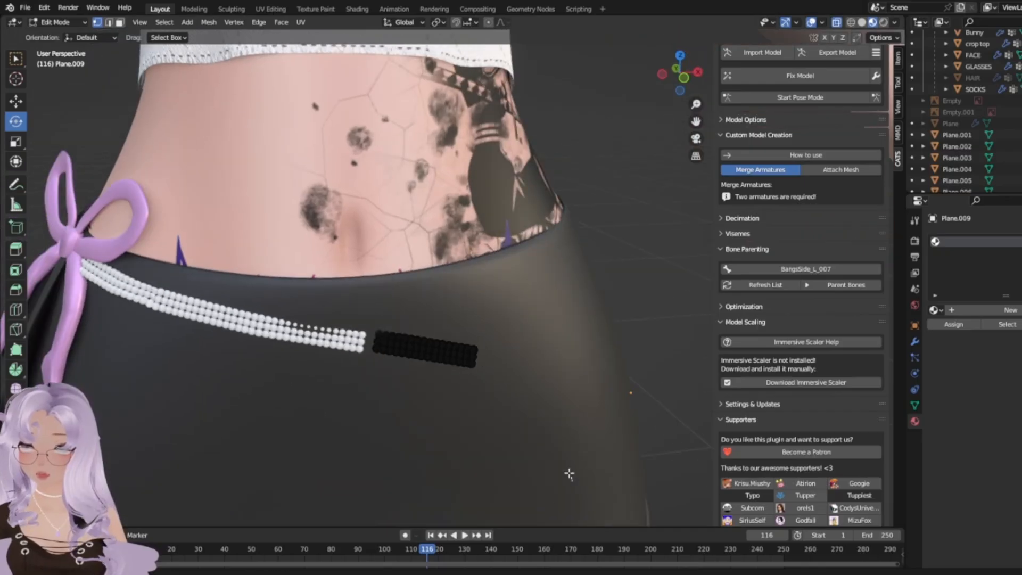
left_click_drag(569, 475, 365, 284)
scroll(340, 283, "up", 3)
middle_click_drag(334, 432, 611, 309, "shift")
key("g")
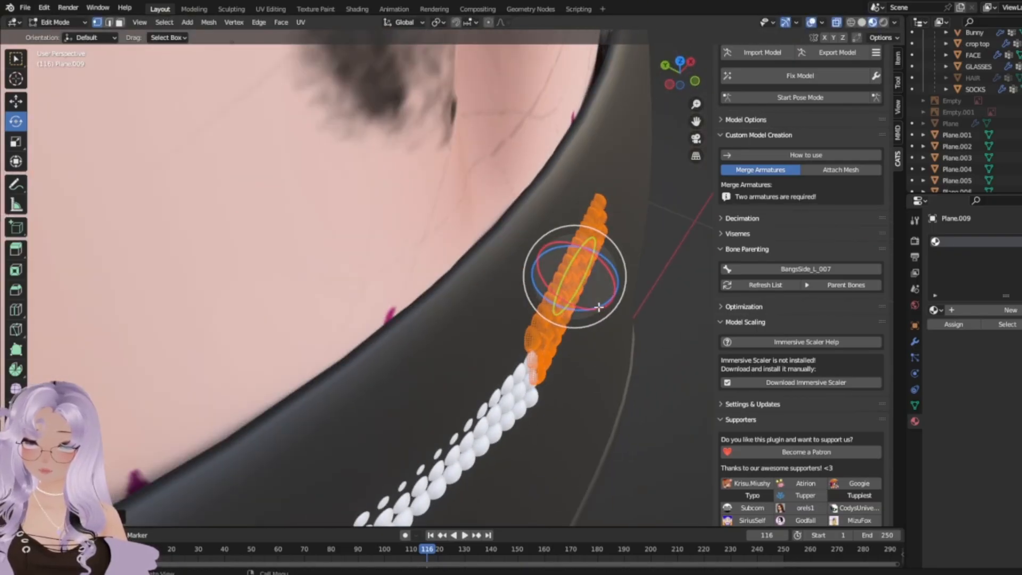
middle_click_drag(564, 294, 506, 316)
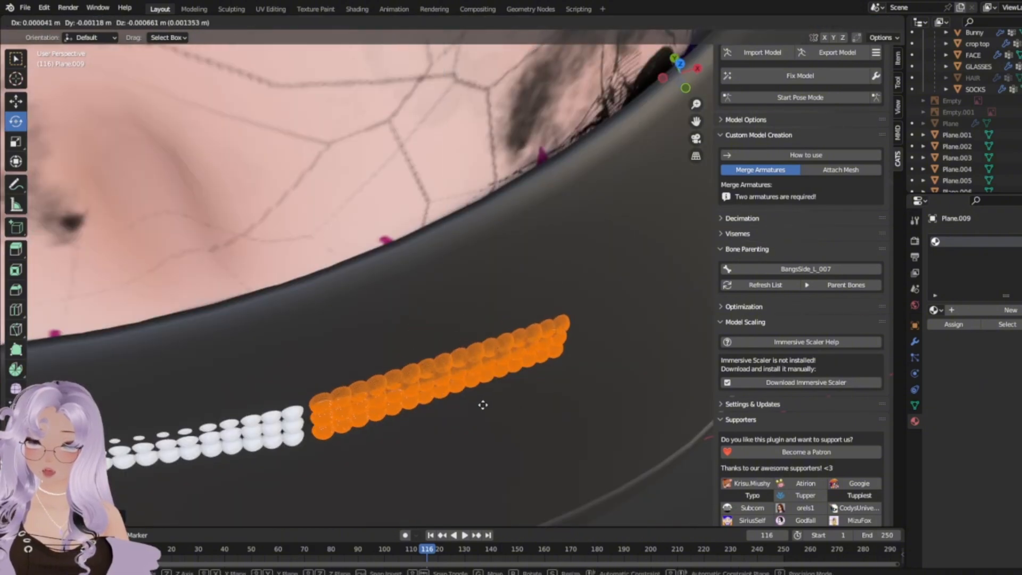
middle_click_drag(482, 404, 456, 334)
key("g")
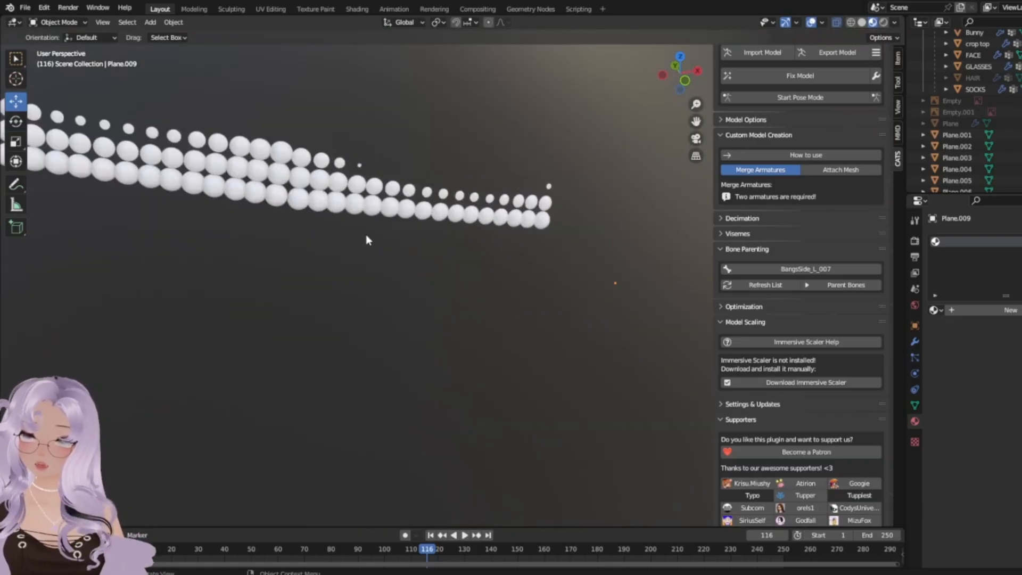
Examine the joined strips along the skirt's waist from the bow to the free end.
scroll(346, 266, "down", 3)
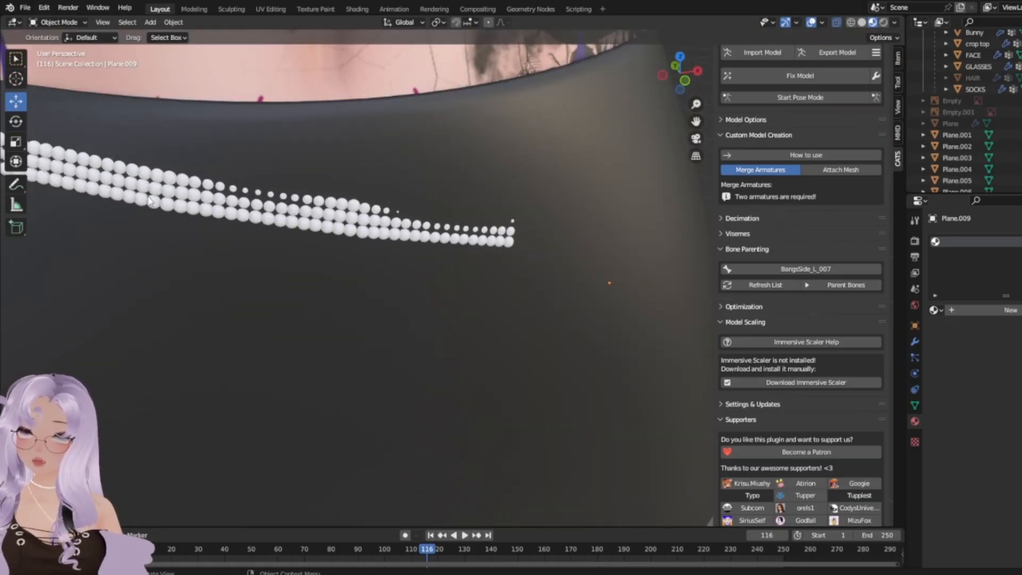
scroll(325, 232, "down", 4)
middle_click_drag(267, 253, 330, 245)
scroll(434, 204, "up", 5)
middle_click_drag(511, 124, 495, 134)
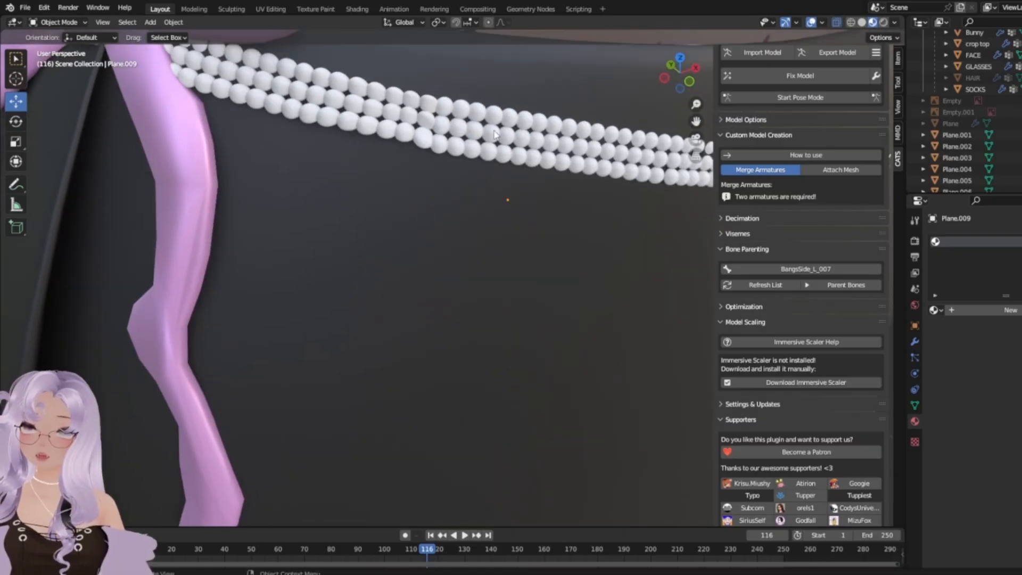
scroll(509, 171, "down", 7)
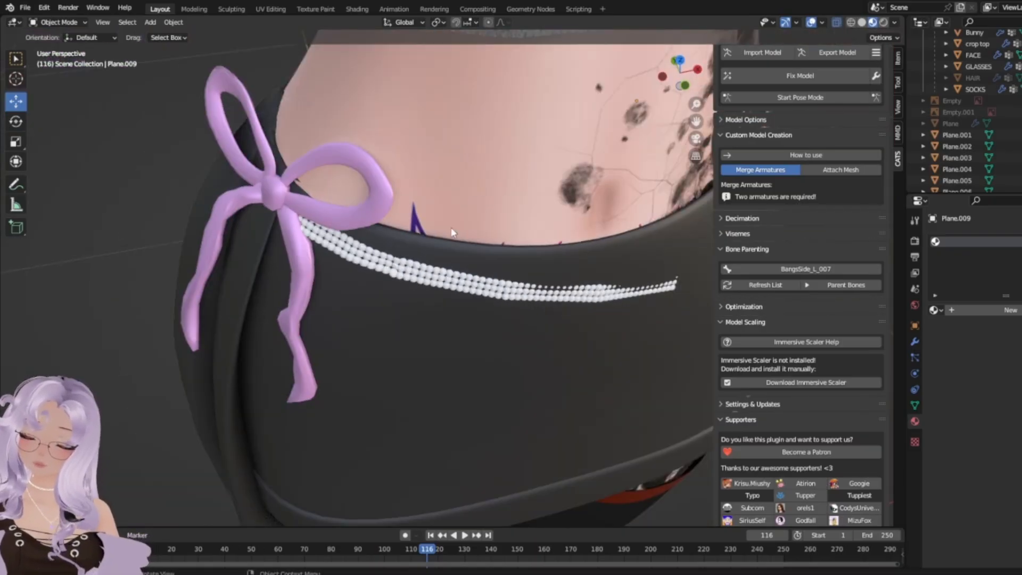
scroll(480, 223, "up", 3)
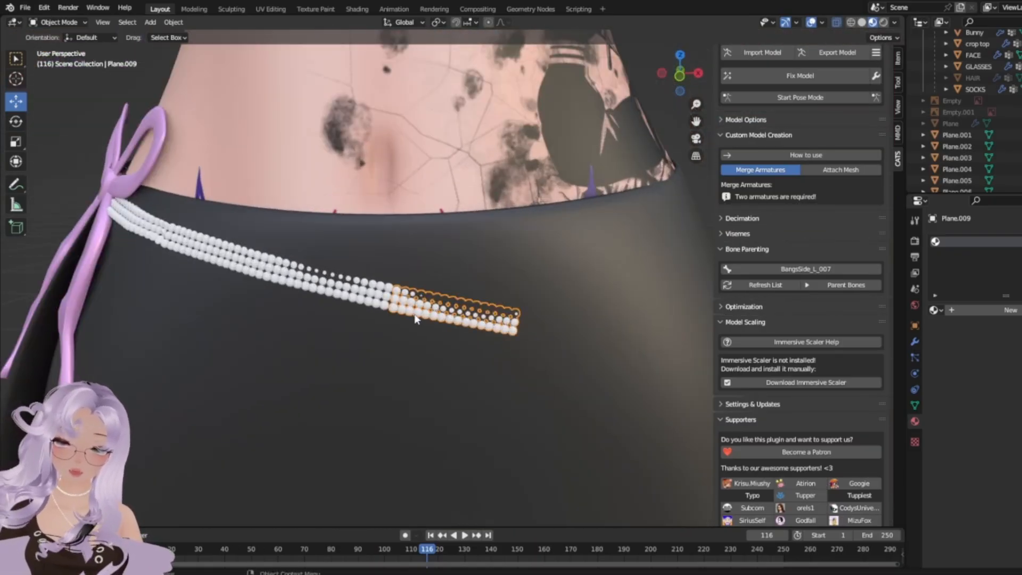
Paste a copy of the fourth strip and select the copy in Object Mode.
key("Tab")
middle_click_drag(506, 313, 490, 343)
key("Tab")
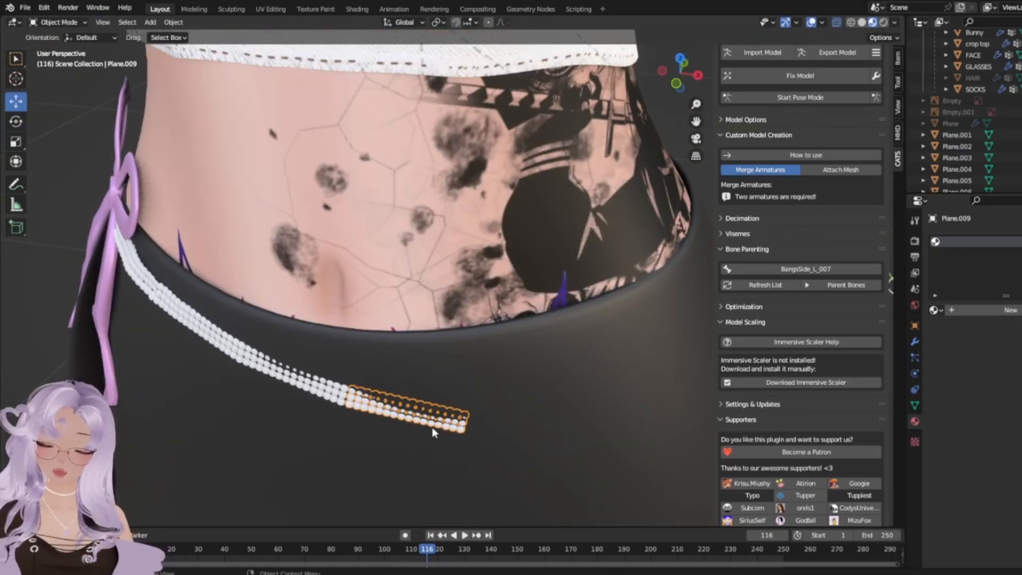
key("ctrl+v")
left_click(395, 420)
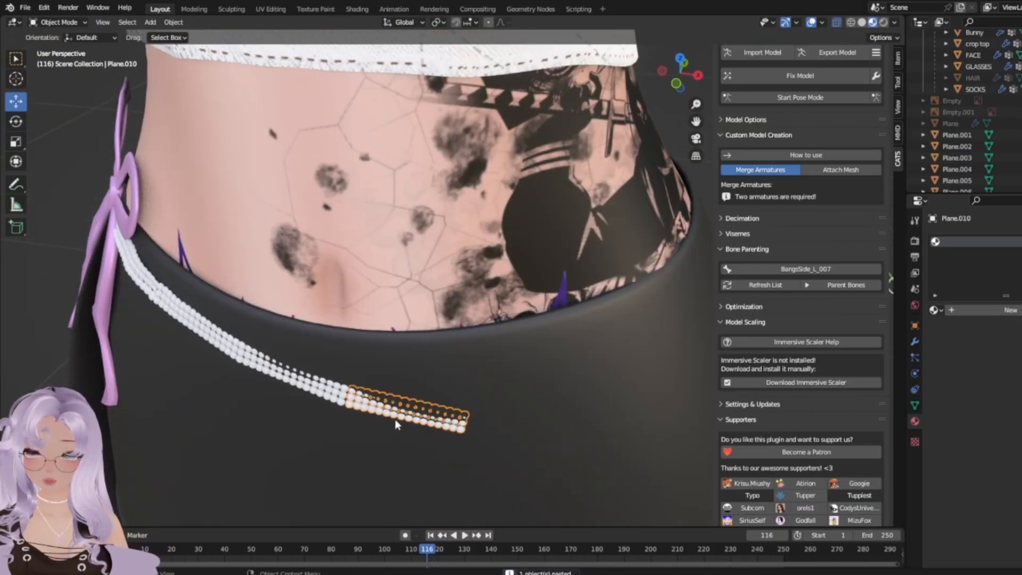
In Edit Mode, select the fifth strip's whole mesh and move it just past the fourth strip's free end.
key("Tab")
left_click_drag(560, 475, 266, 323)
scroll(406, 314, "up", 2)
middle_click_drag(524, 451, 419, 373, "shift")
key("g")
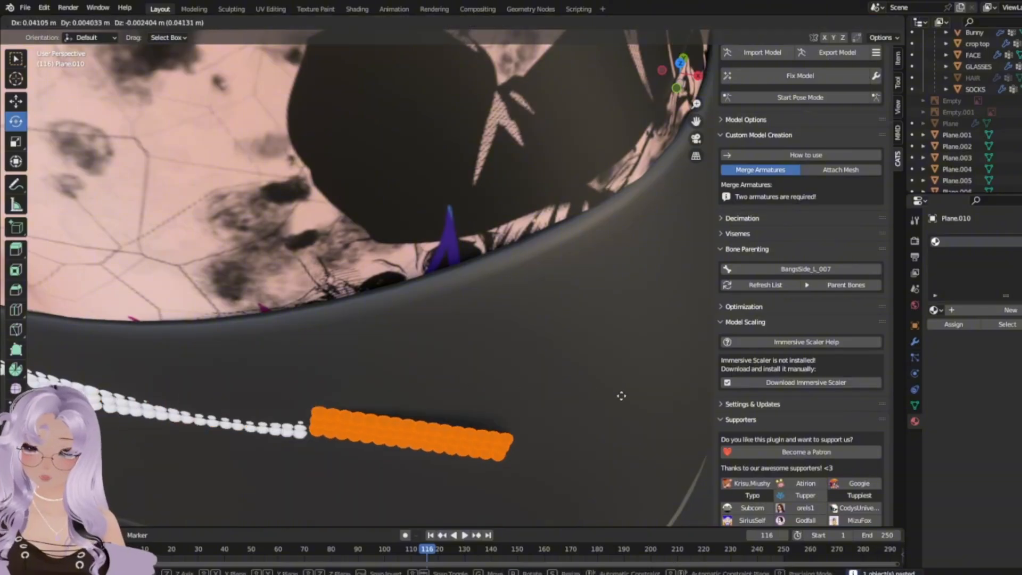
left_click(621, 397)
Rotate the fifth strip's mesh to follow the skirt's curve around the hip.
middle_click_drag(479, 398, 362, 319)
scroll(335, 324, "up", 4)
scroll(390, 326, "down", 5)
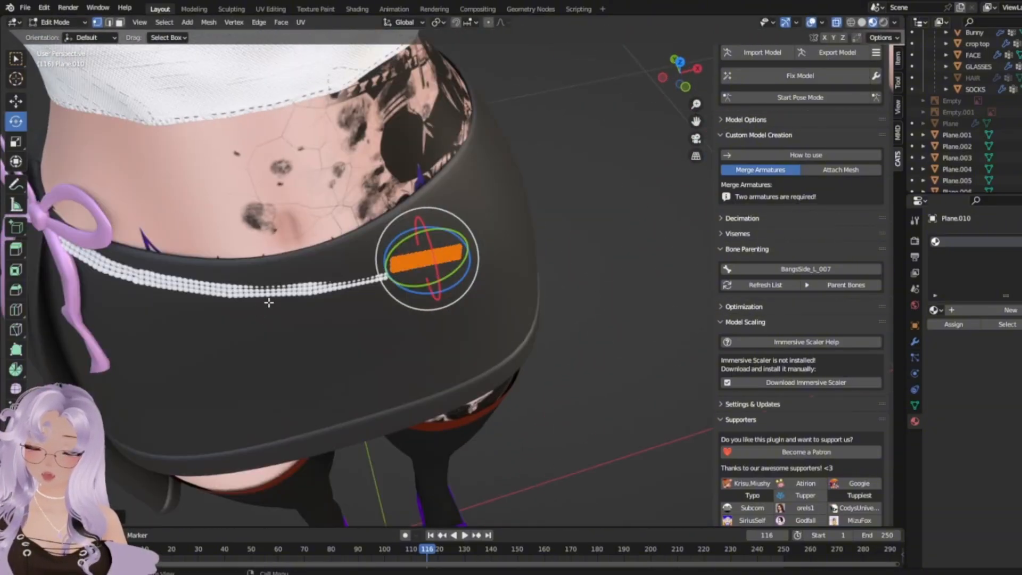
scroll(337, 345, "up", 4)
key("r")
key("r")
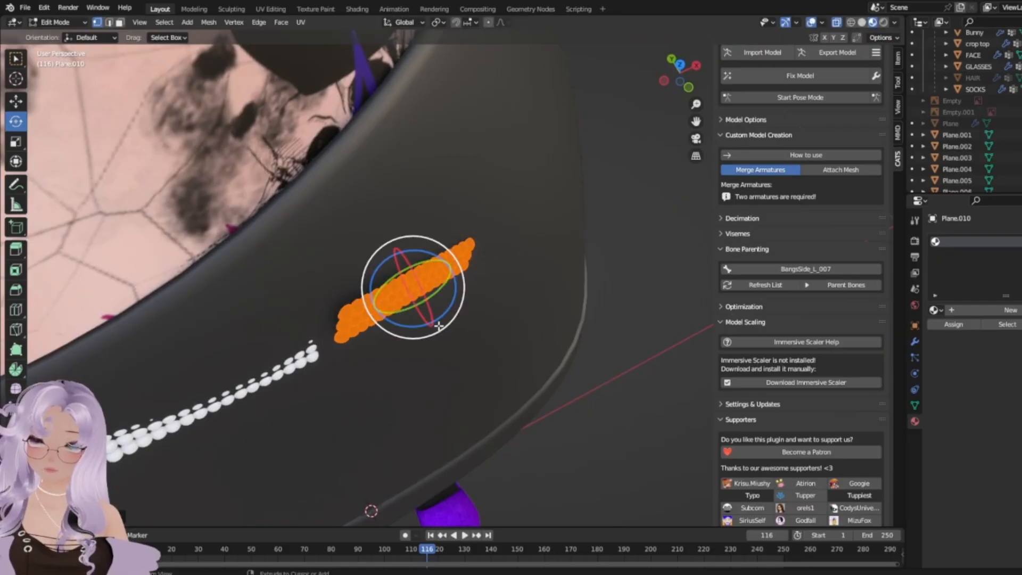
key("r")
key("r")
left_click_drag(407, 328, 421, 327)
Move the fifth strip's mesh so its first beads meet the fourth strip's last beads.
middle_click_drag(420, 327, 517, 313, "shift")
scroll(512, 270, "up", 4)
key("g")
left_click(430, 314)
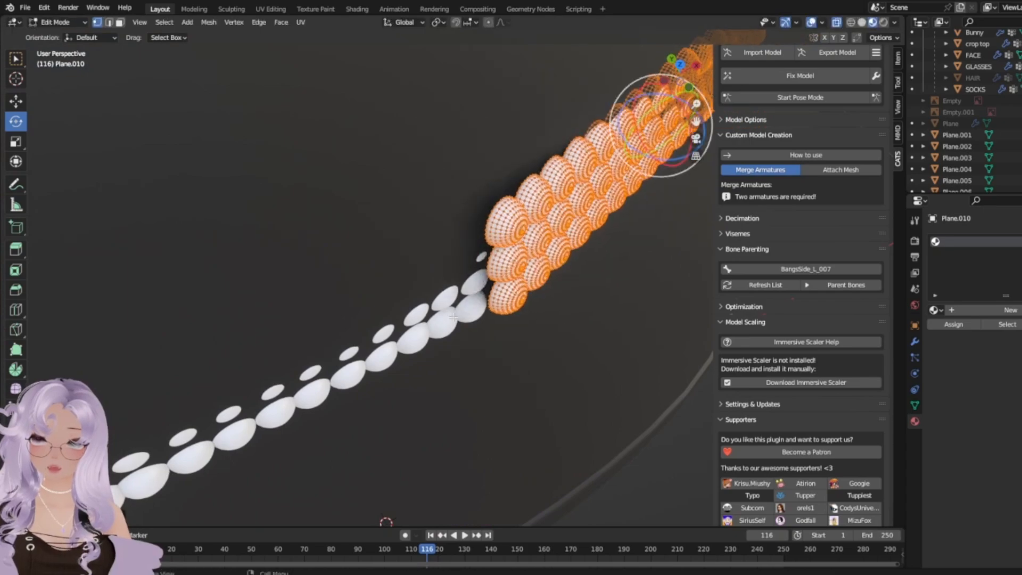
middle_click_drag(430, 314, 506, 459)
scroll(474, 383, "up", 4)
middle_click_drag(471, 380, 600, 324)
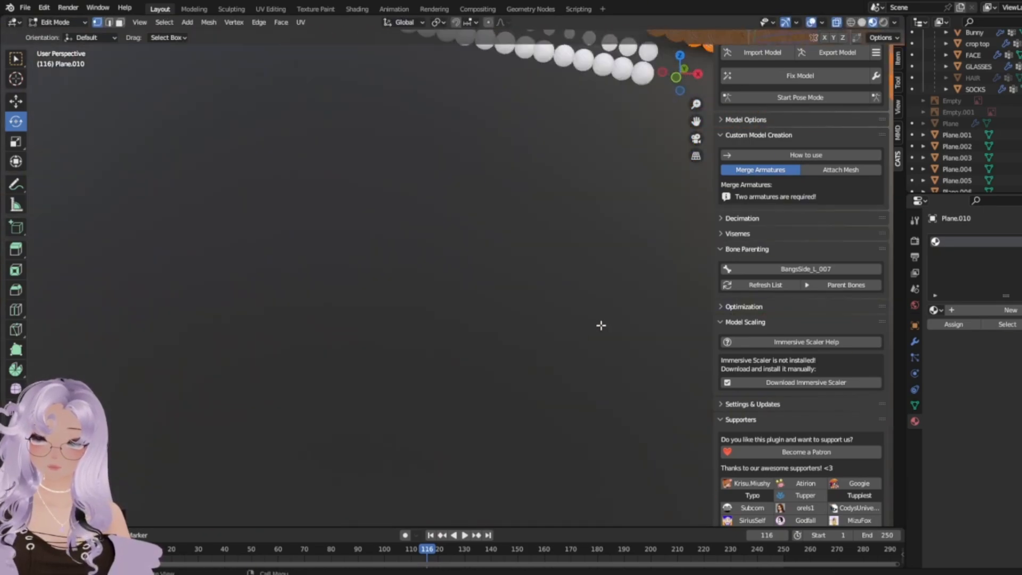
middle_click_drag(600, 202, 534, 362, "shift")
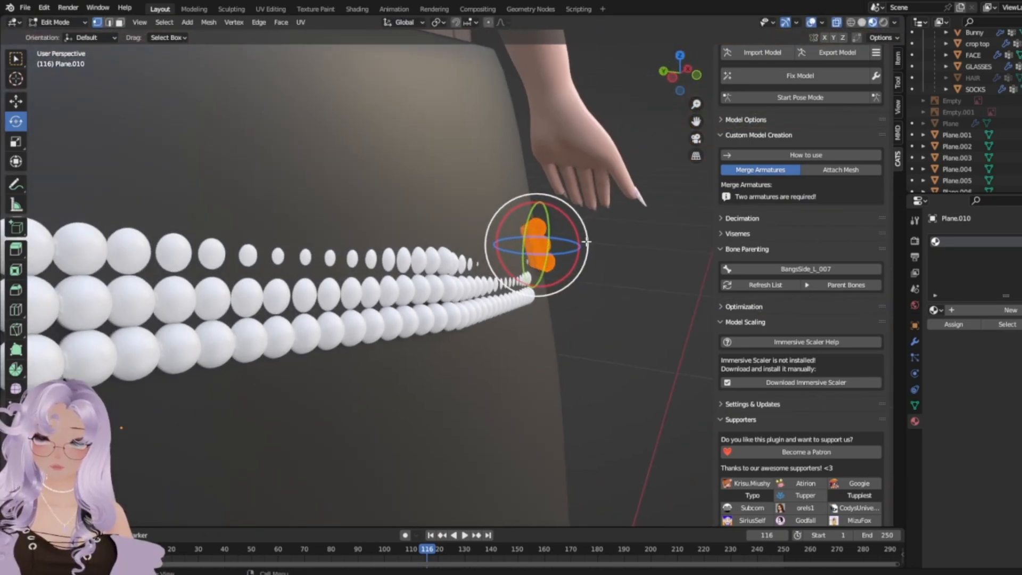
Rotate the fifth strip's mesh to match the slope of the skirt's side, and shift it toward the joint.
left_click_drag(578, 248, 561, 257)
middle_click_drag(560, 258, 528, 240)
key("g")
left_click(552, 315)
Fine-tune the fifth strip's position at the joint with the fourth strip, and return to Object Mode.
middle_click_drag(552, 314, 597, 298)
key("g")
left_click(592, 322)
key("g")
left_click(577, 270)
key("g")
left_click(664, 285)
scroll(612, 319, "down", 7)
key("Tab")
Duplicate the fifth strip and, in Edit Mode, move the sixth strip's mesh out beyond the chain's free end.
middle_click_drag(641, 354, 657, 341)
left_click(658, 266)
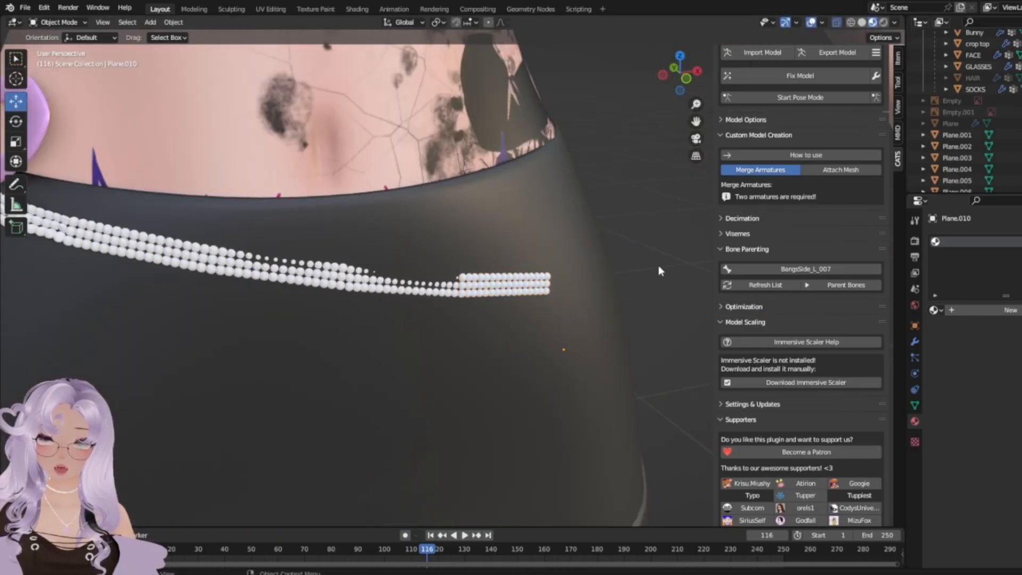
middle_click_drag(658, 266, 500, 304)
middle_click_drag(542, 276, 493, 317)
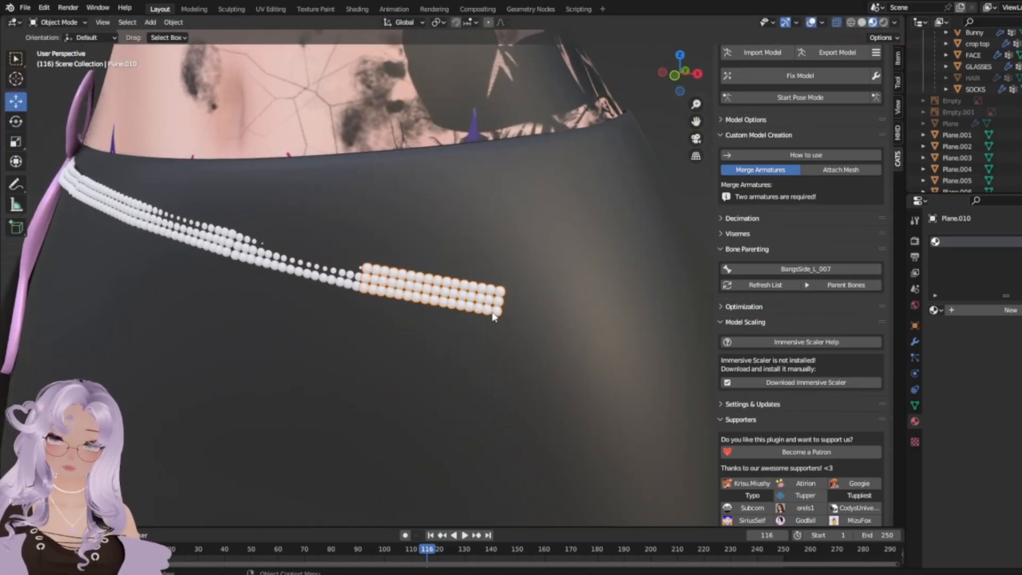
key("Tab")
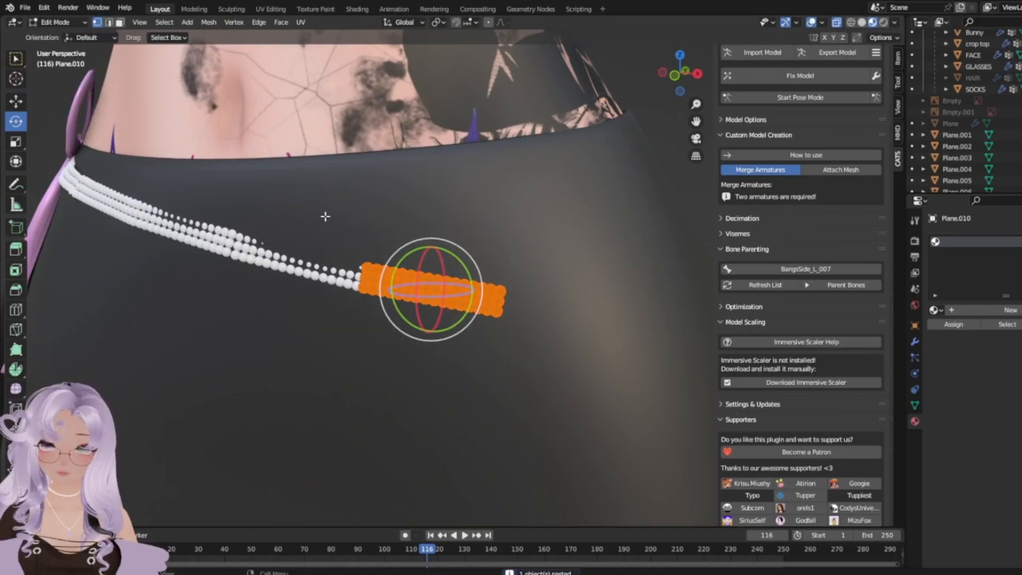
key("shift+d")
left_click(526, 266)
Tilt the sixth strip's mesh slightly upward, align it with the fifth strip's end, and return to Object Mode.
left_click_drag(617, 336, 624, 322)
key("g")
left_click(625, 305)
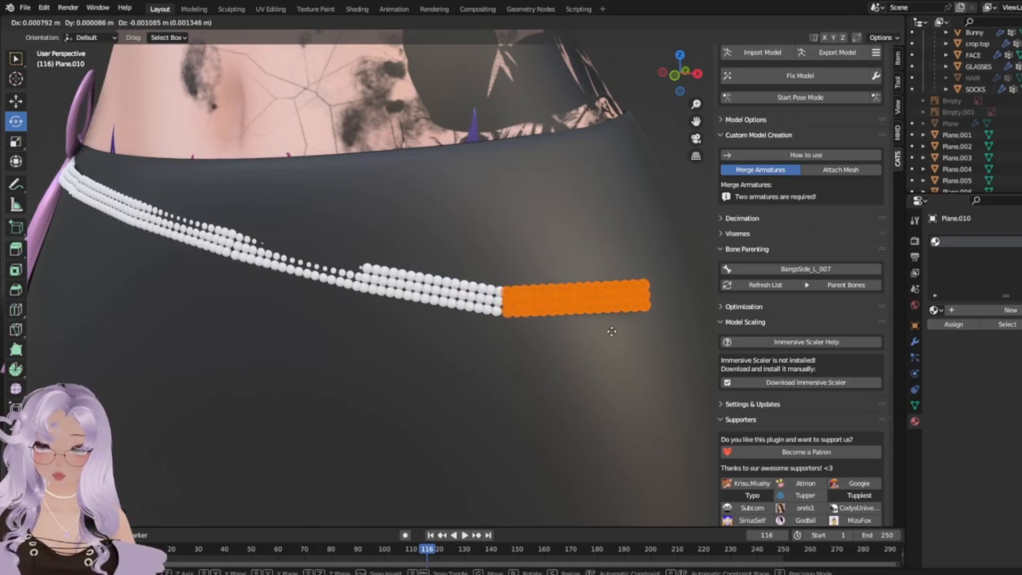
left_click(611, 332)
key("Tab")
Select the sixth strip and, in Edit Mode, move its mesh to meet the fifth strip's end as seen from above.
scroll(571, 360, "down", 7)
left_click(109, 257)
scroll(520, 315, "up", 7)
left_click(520, 316)
scroll(521, 317, "up", 4)
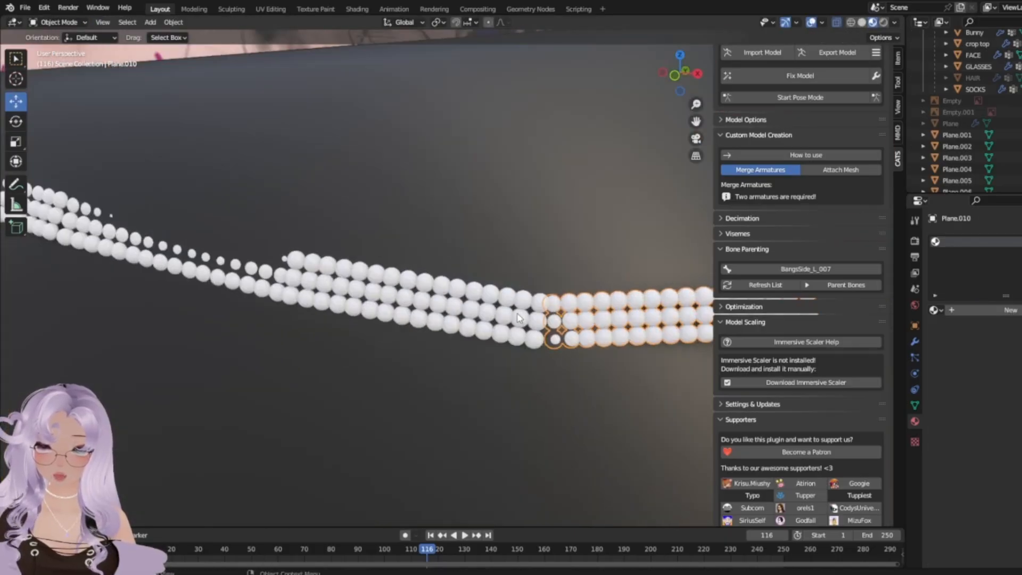
middle_click_drag(521, 318, 586, 411)
key("Tab")
middle_click_drag(538, 378, 452, 430, "shift")
scroll(500, 397, "up", 2)
key("g")
left_click(531, 398)
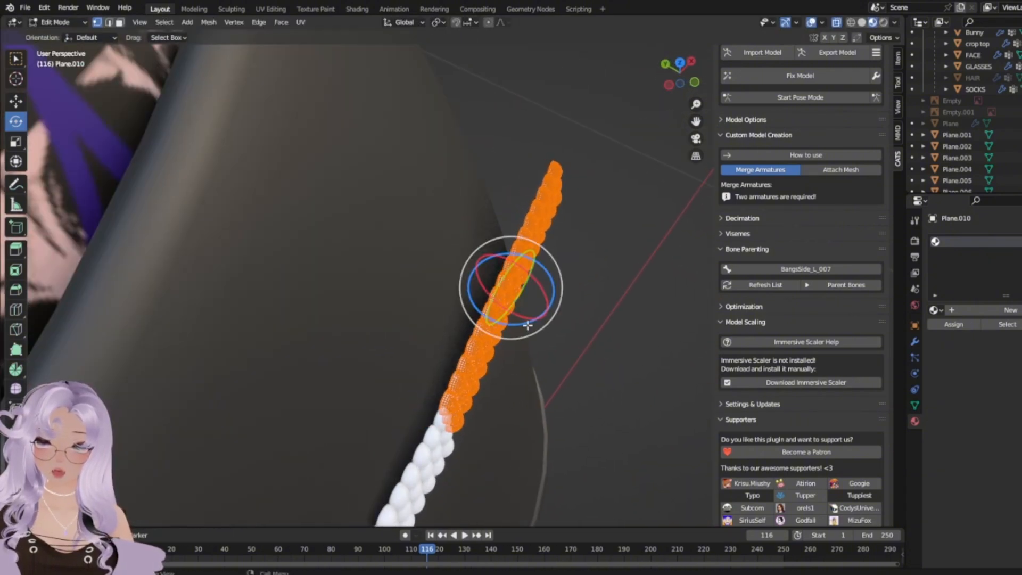
Turn the sixth strip's mesh to follow the skirt's curve and move its end against the fifth strip.
key("g")
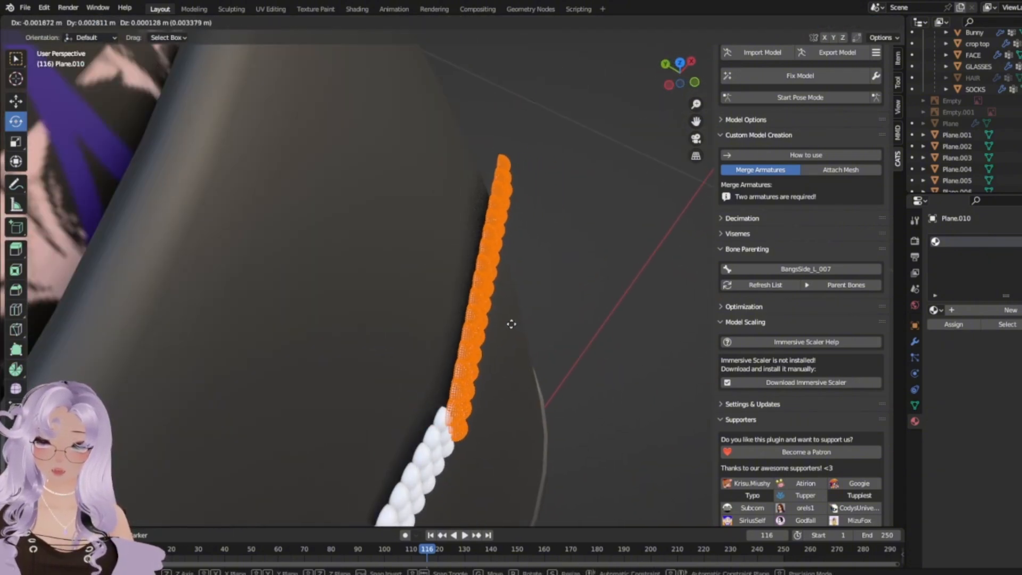
left_click(512, 324)
middle_click_drag(512, 324, 413, 253)
key("g")
left_click(432, 245)
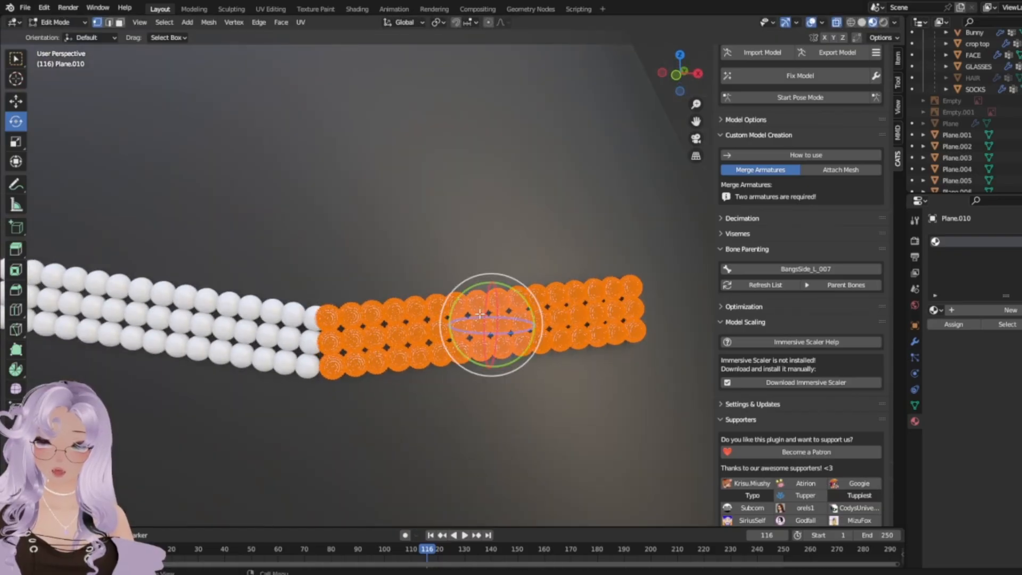
Adjust the sixth strip's tilt, line up its bead rows with the fifth strip, and return to Object Mode.
left_click_drag(513, 360, 507, 366)
key("g")
left_click(508, 381)
key("g")
left_click(507, 367)
scroll(516, 392, "down", 5)
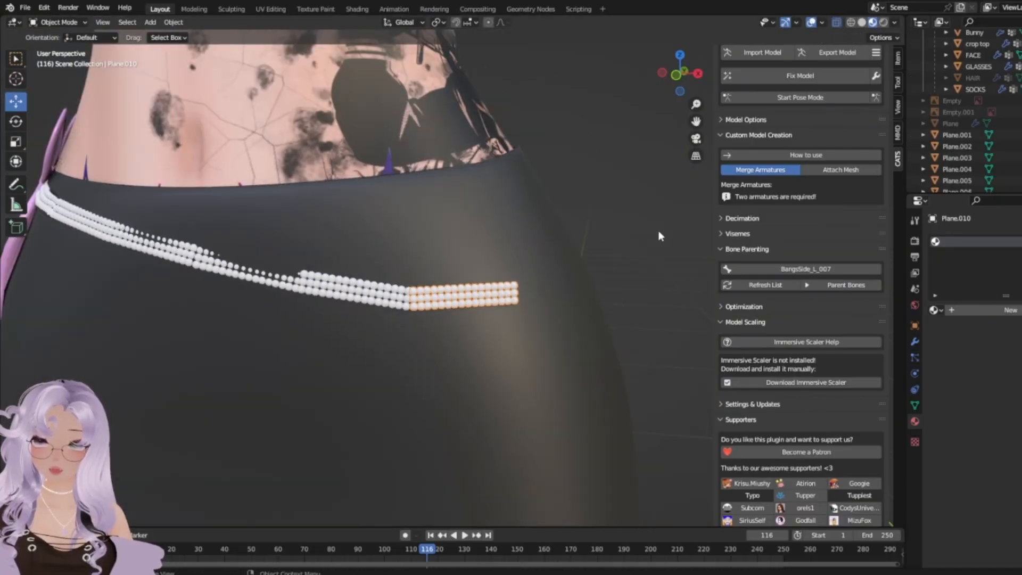
Duplicate the sixth strip and, in Edit Mode, move the seventh strip's mesh to the sixth strip's free end.
left_click(613, 282)
scroll(602, 293, "down", 3)
mouse_move(583, 308)
middle_mouse_down()
mouse_move(632, 319)
mouse_move(580, 316)
middle_mouse_up()
scroll(559, 317, "up", 5)
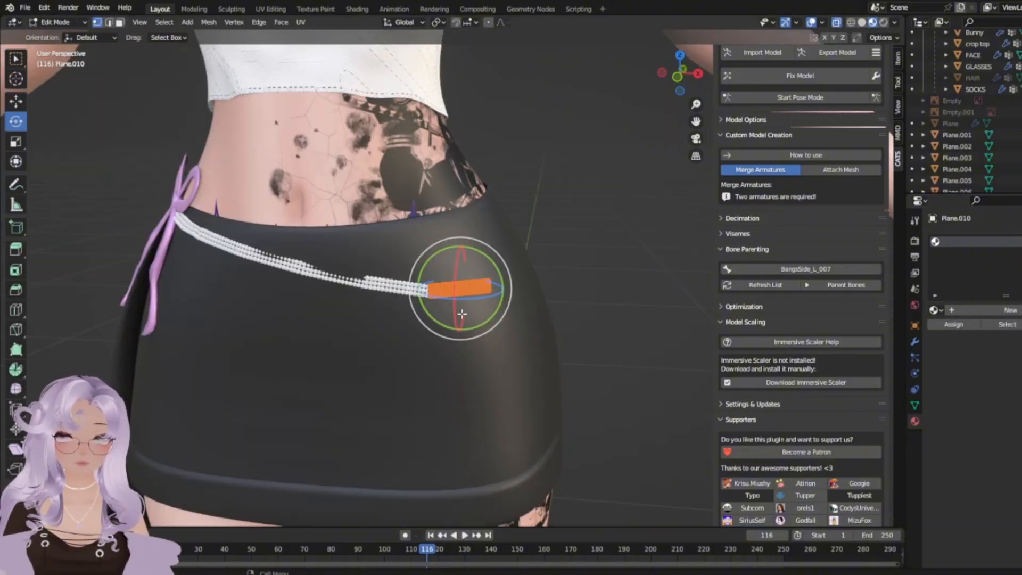
scroll(554, 369, "up", 5)
key("Tab")
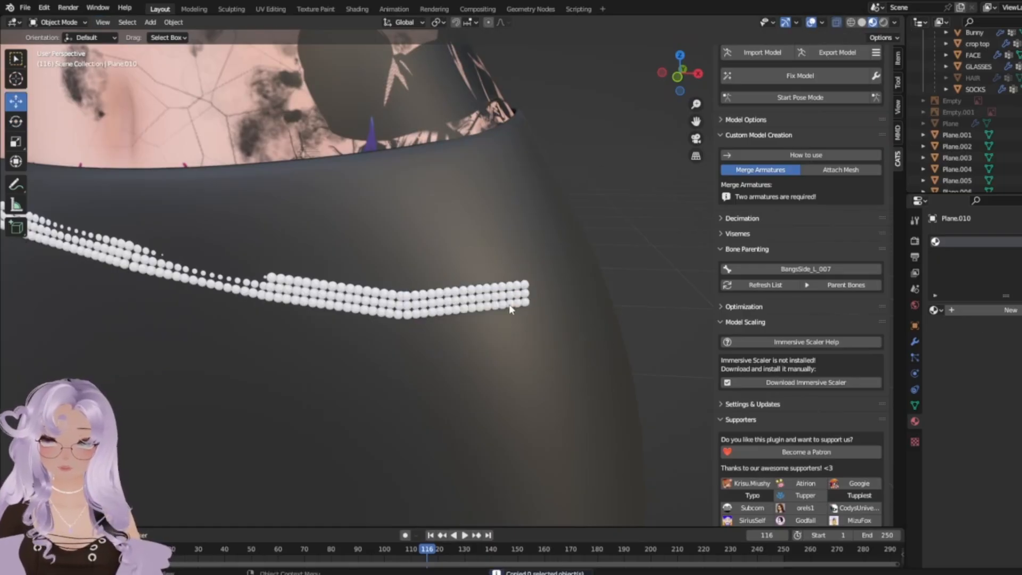
key("Tab")
middle_click_drag(568, 350, 510, 382)
left_click_drag(555, 410, 274, 205)
middle_click_drag(614, 311, 394, 323, "shift")
scroll(394, 324, "up", 2)
key("g")
left_click(575, 358)
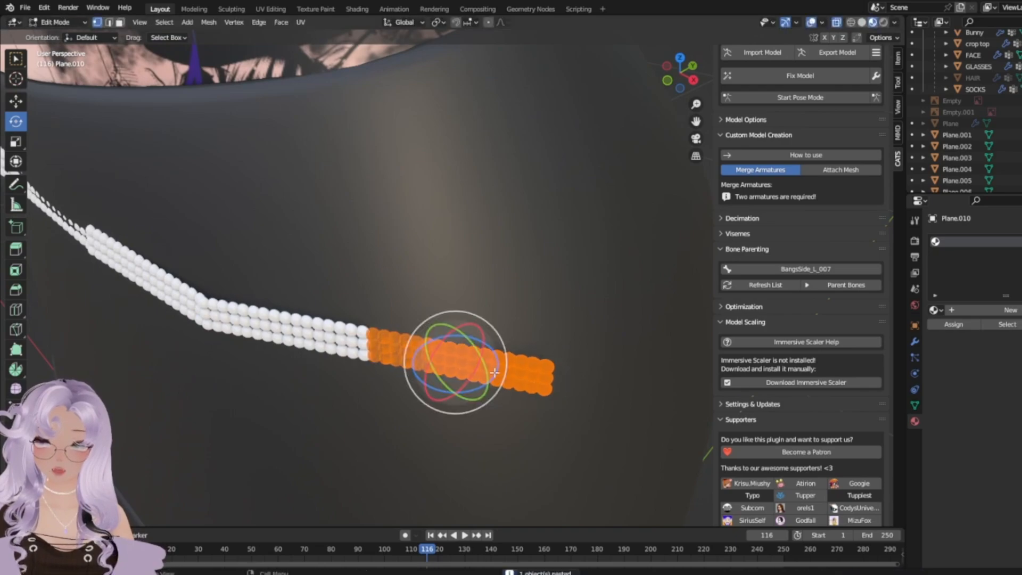
Rotate the seventh strip's mesh along the skirt's curve, fit it to the sixth strip's end, and return to Object Mode.
middle_click_drag(575, 359, 634, 390)
key("g")
left_click(587, 360)
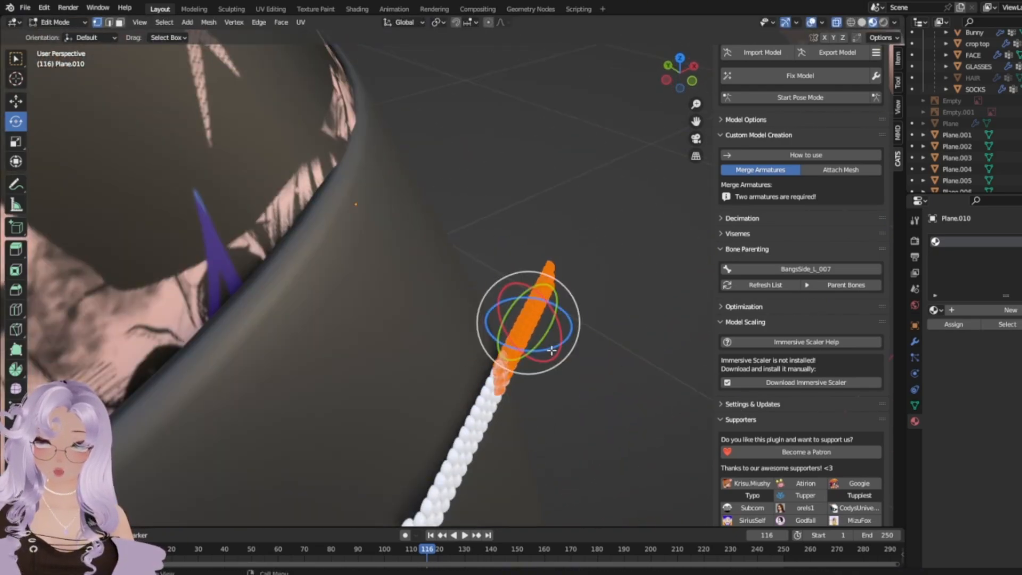
left_click_drag(552, 350, 573, 343)
key("g")
left_click(540, 326)
middle_click_drag(539, 326, 298, 305)
key("Tab")
Select the sixth strip and, in Edit Mode, shift its mesh between the fifth and seventh strips, returning to Object Mode.
left_click(379, 219)
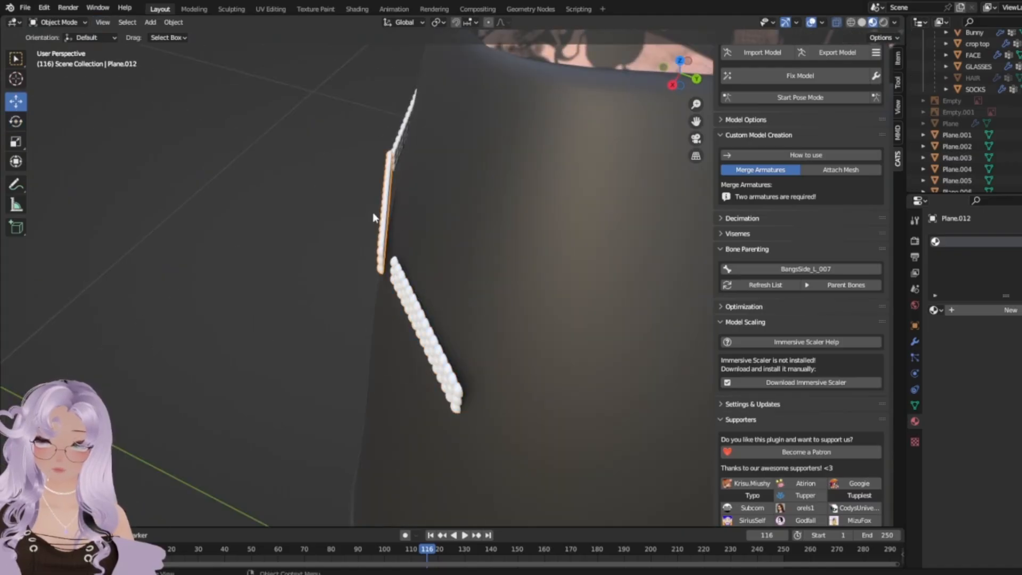
middle_click_drag(376, 219, 414, 335, "shift")
key("Tab")
scroll(344, 268, "up", 3)
middle_click_drag(344, 269, 343, 320, "shift")
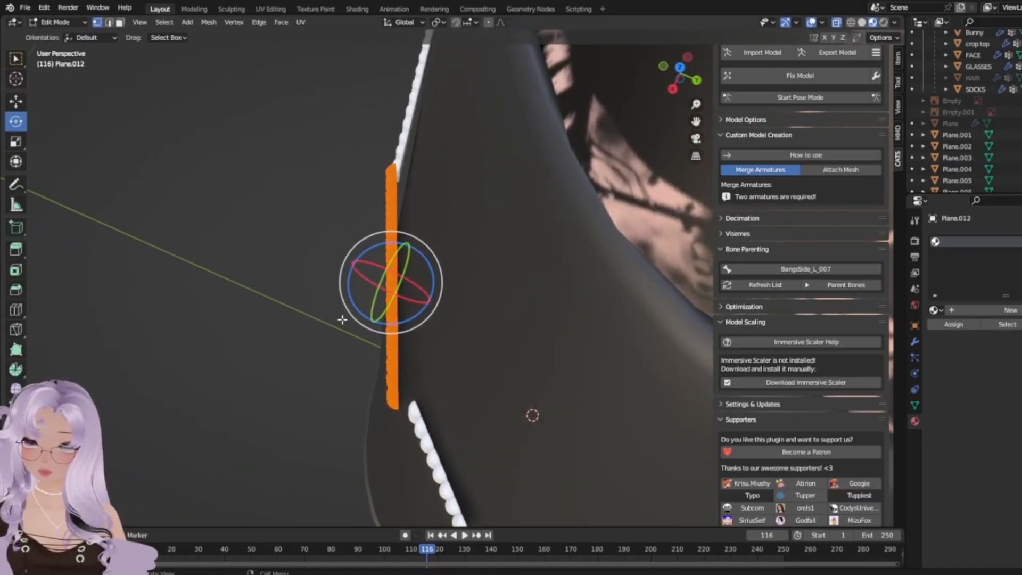
key("g")
left_click(349, 322)
key("Tab")
left_click(261, 330)
Open the fifth strip in Sculpt Mode with the Grab brush at its joint with the sixth strip, and return to Object Mode.
middle_click_drag(261, 330, 436, 355)
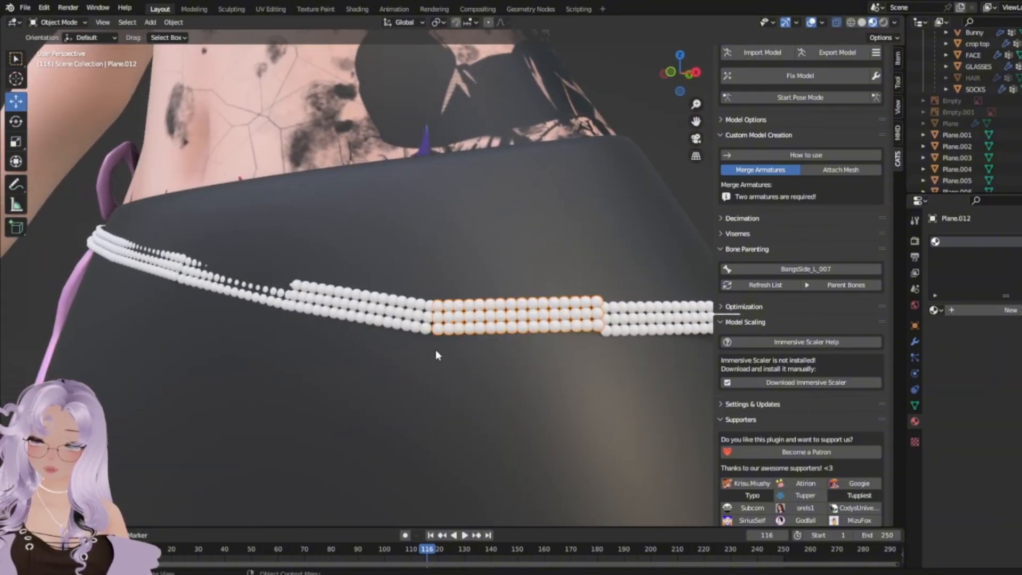
left_click(408, 329)
key("Tab")
scroll(445, 402, "up", 8)
middle_click_drag(403, 506, 420, 397, "shift")
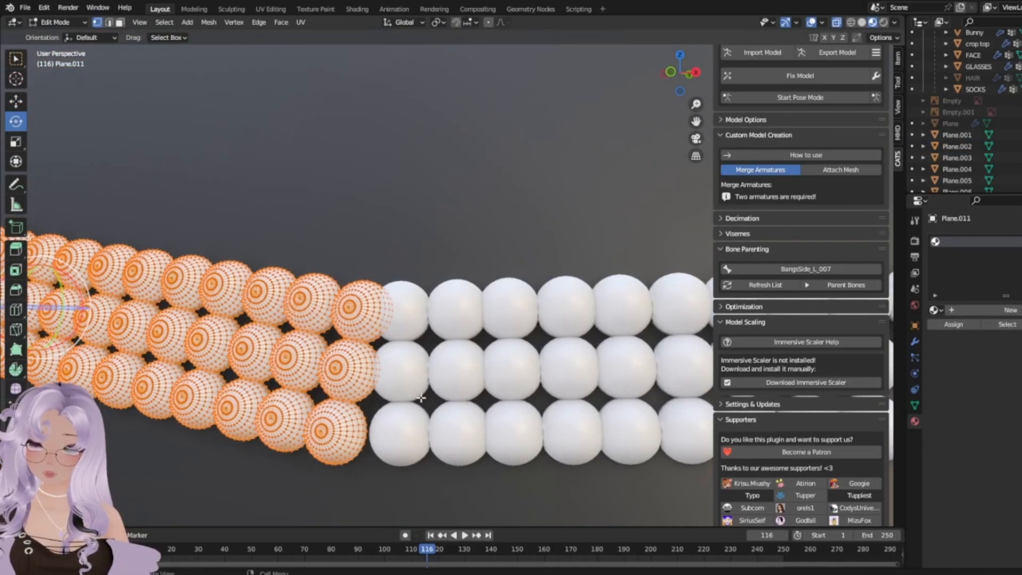
key("alt+a")
left_click(361, 451)
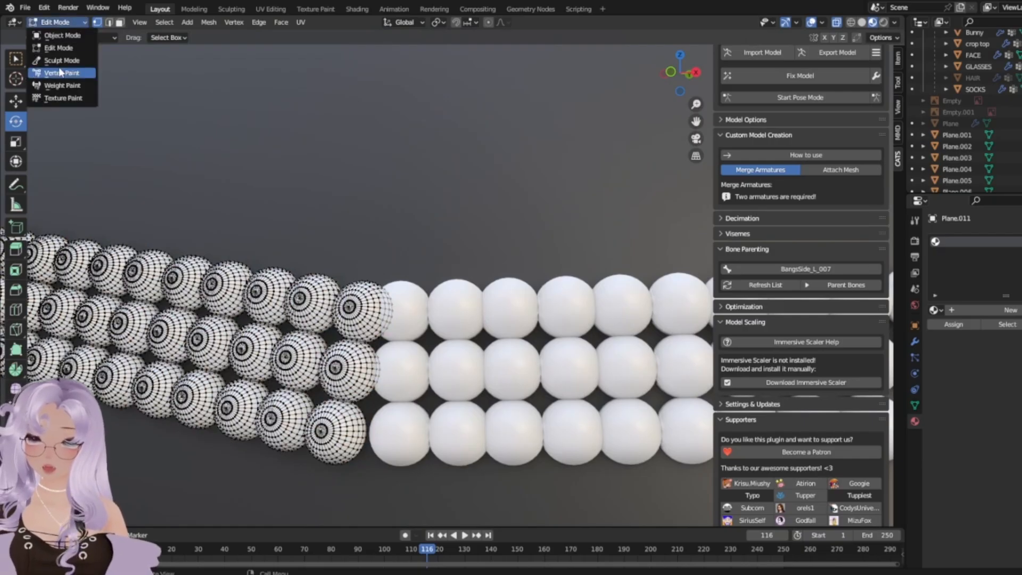
left_click(61, 60)
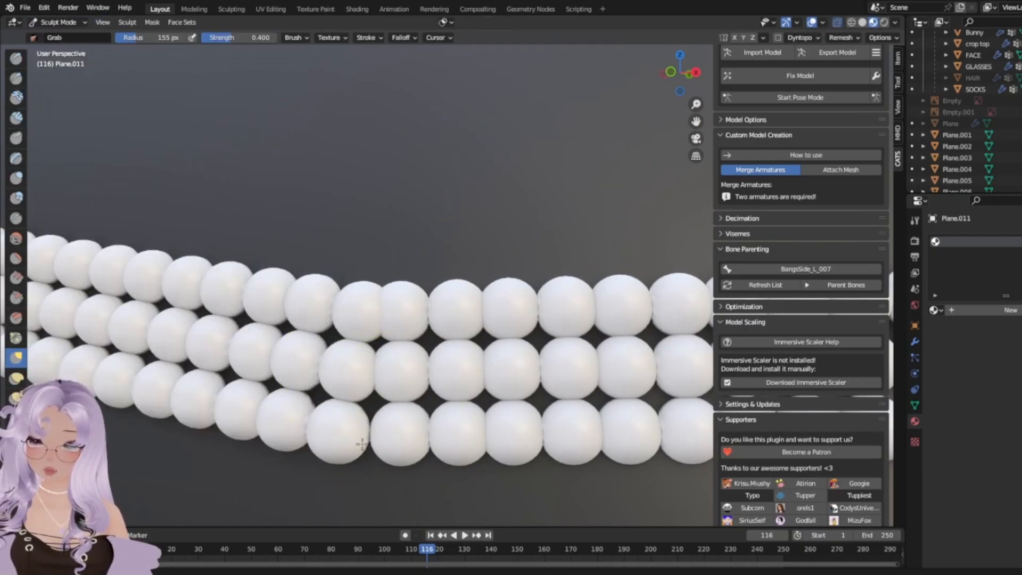
scroll(335, 242, "down", 5)
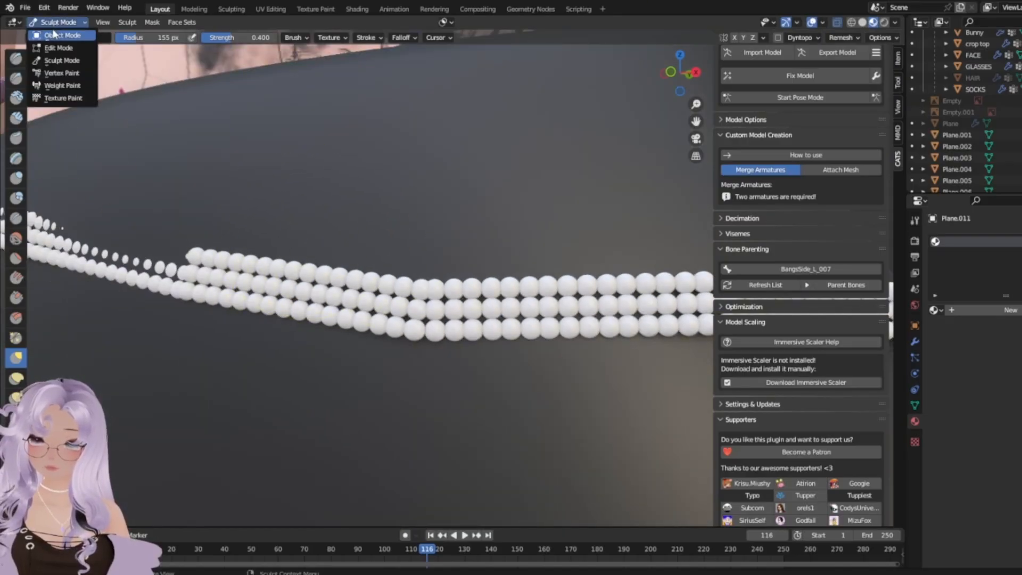
left_click(53, 34)
Select the seventh strip and, in Edit Mode, rotate its mesh slightly about the Z axis and align it with the sixth strip's end.
scroll(398, 228, "down", 5)
mouse_move(399, 227)
middle_mouse_down()
mouse_move(544, 327)
mouse_move(442, 346)
middle_mouse_up()
scroll(545, 327, "up", 2)
left_click(591, 261)
key("Tab")
middle_click_drag(532, 298, 506, 368)
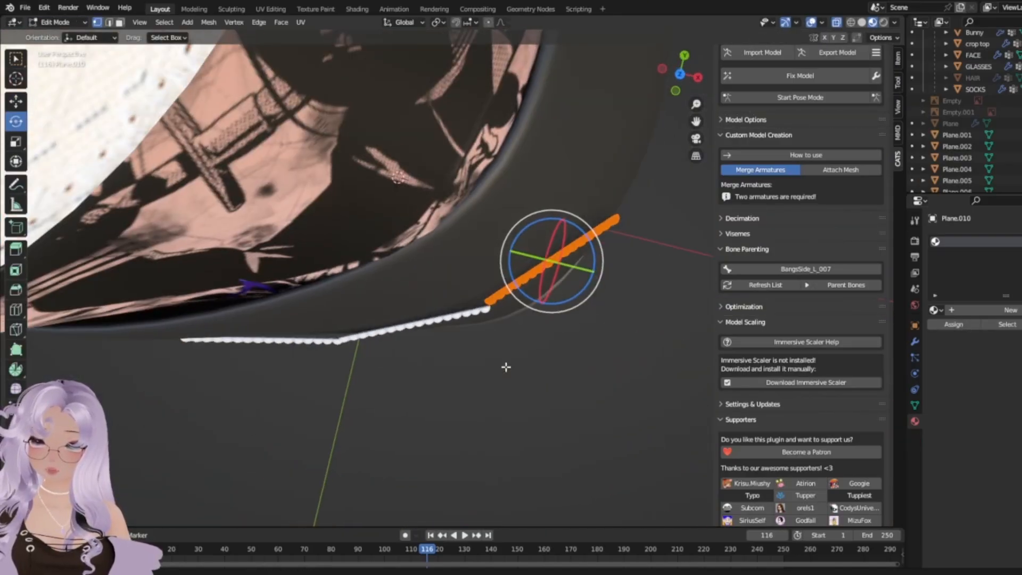
left_click_drag(627, 392, 466, 202)
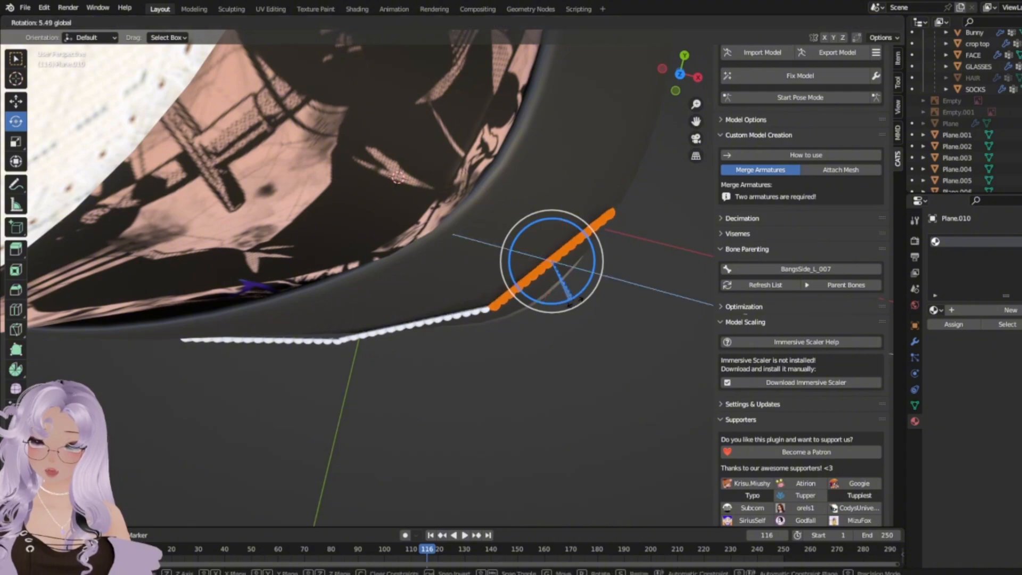
middle_click_drag(541, 323, 505, 279)
scroll(496, 292, "up", 3)
key("g")
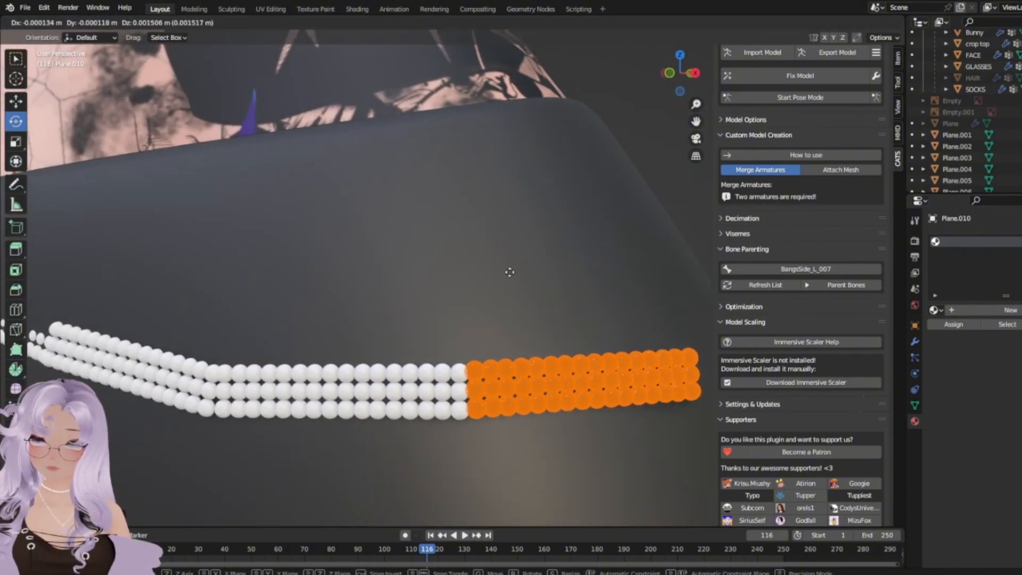
key("Tab")
Select the seventh strip and copy it in Object Mode.
scroll(621, 241, "down", 10)
middle_click_drag(620, 241, 496, 266)
scroll(496, 266, "down", 6)
scroll(486, 319, "up", 6)
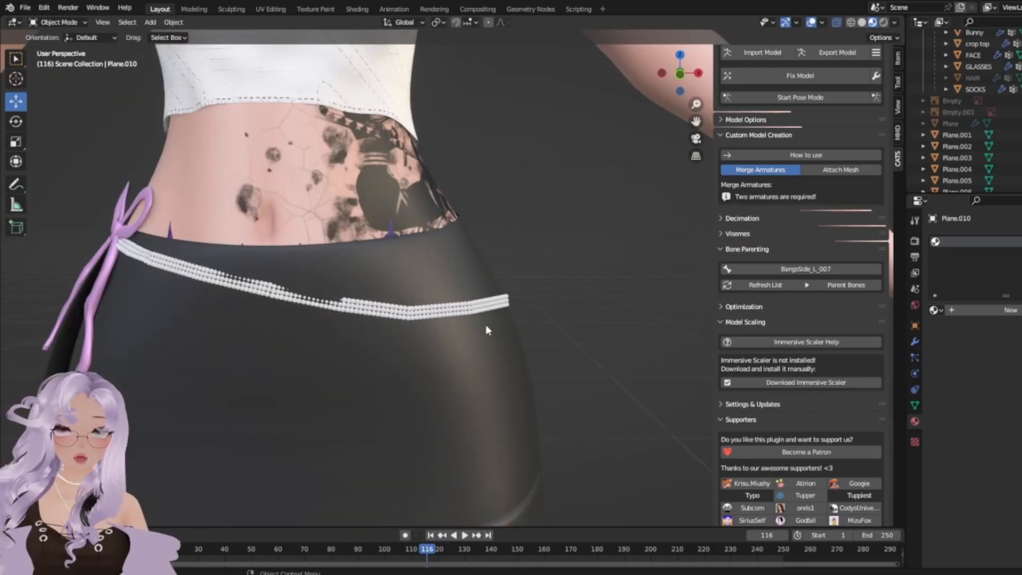
left_click(488, 312)
left_click(488, 312)
middle_click_drag(487, 312, 531, 394)
key("Tab")
key("ctrl+v")
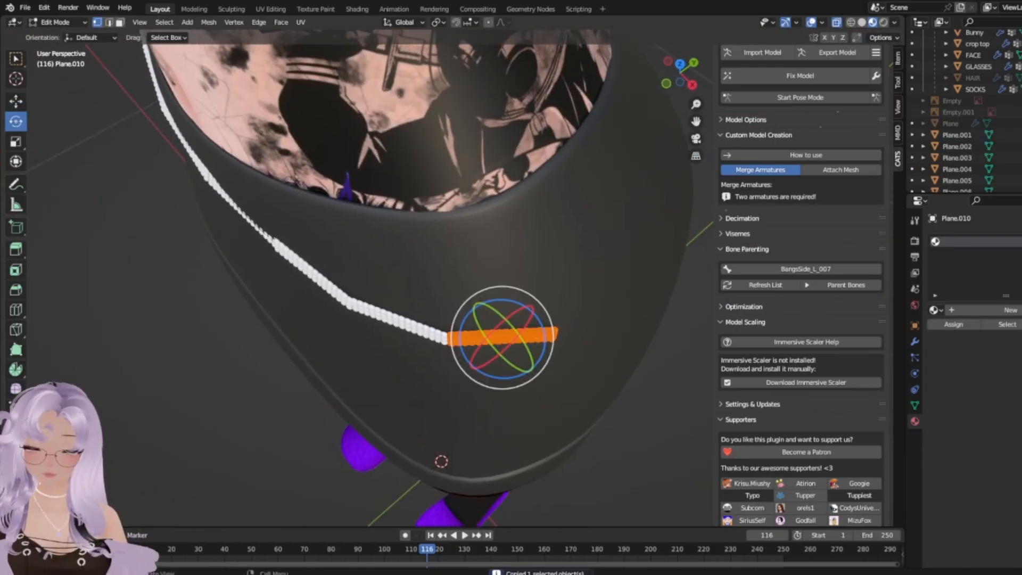
key("Tab")
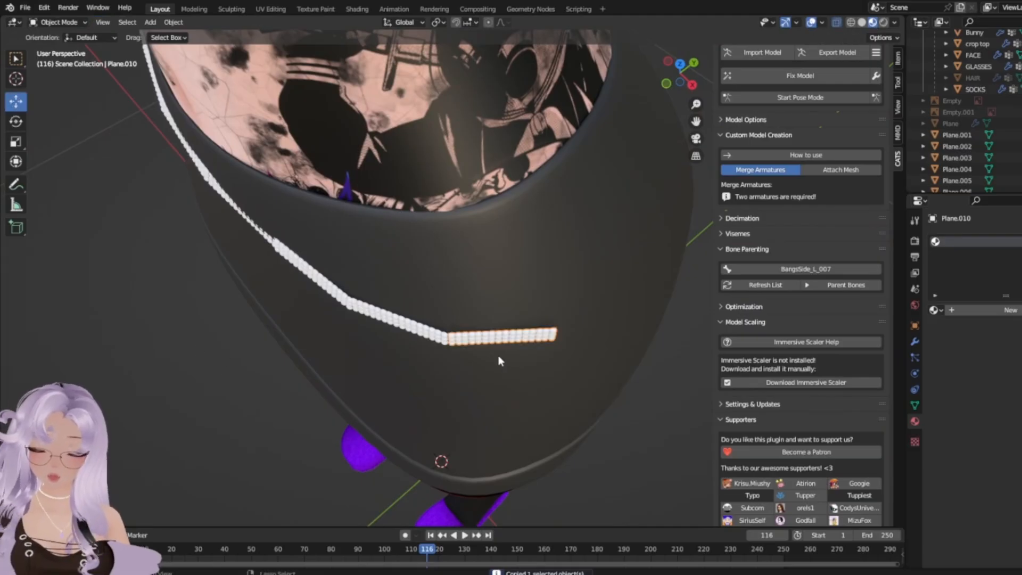
Paste the copied strip and, in Edit Mode, move the eighth strip's mesh to the seventh strip's free end.
left_click(519, 343)
key("Tab")
left_click_drag(596, 415, 316, 239)
middle_click_drag(575, 340, 442, 322, "shift")
scroll(335, 302, "up", 2)
key("g")
left_click(467, 320)
key("g")
left_click(451, 314)
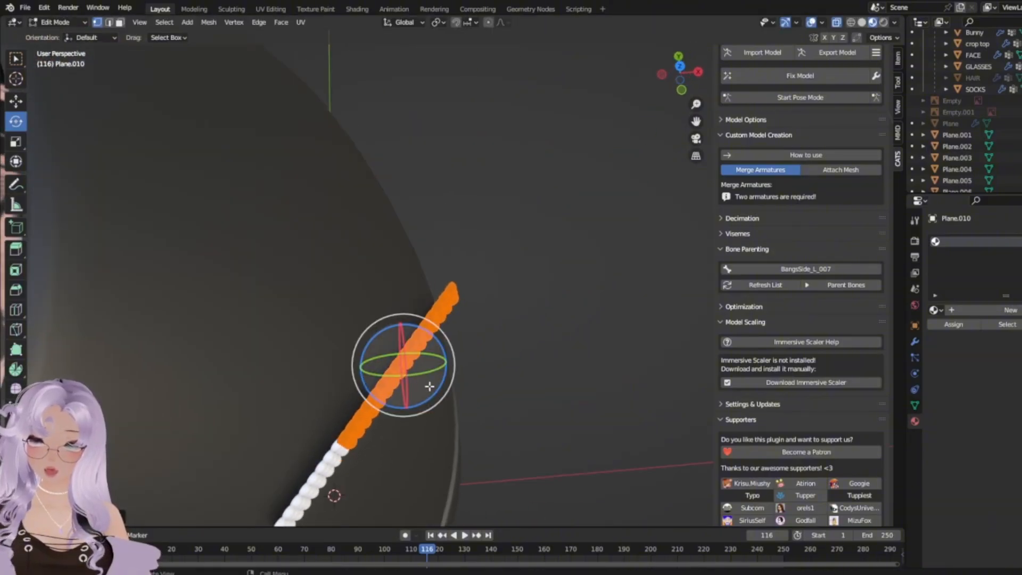
Rotate the eighth strip's mesh about the Z axis to follow the skirt's side and move it back to the joint.
left_click_drag(433, 395, 452, 388)
key("g")
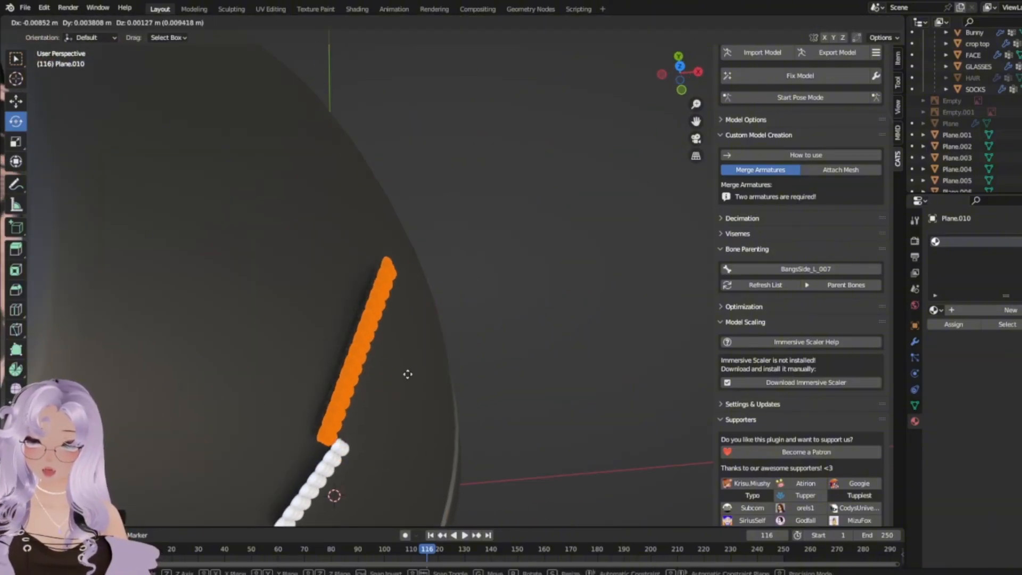
left_click(412, 374)
Tilt the eighth strip's mesh slightly upward, align its bead rows with the seventh strip, and return to Object Mode.
middle_click_drag(306, 359, 330, 328)
key("g")
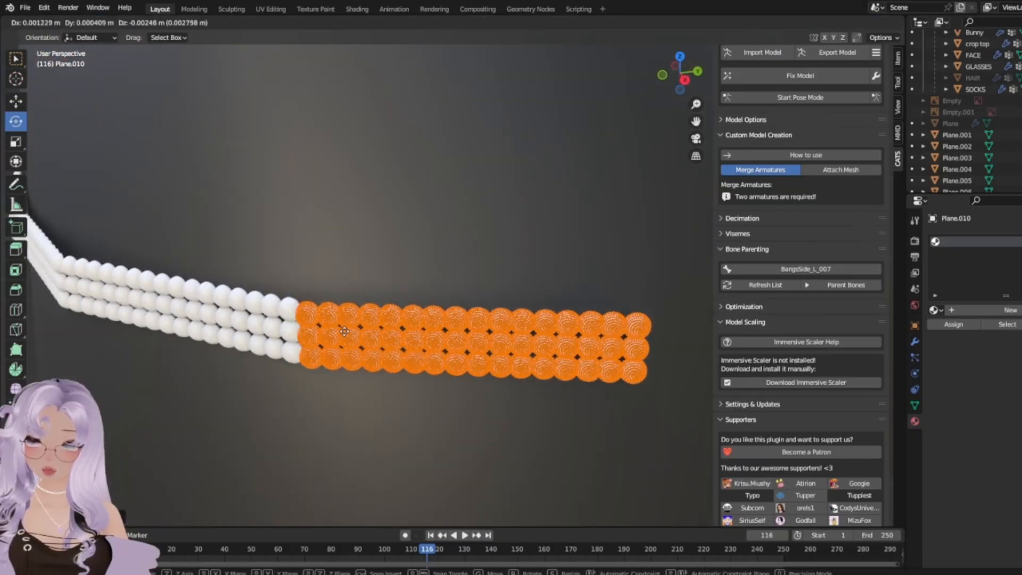
left_click(344, 327)
left_click_drag(505, 371, 515, 369)
key("g")
left_click(514, 358)
key("Tab")
scroll(515, 358, "down", 5)
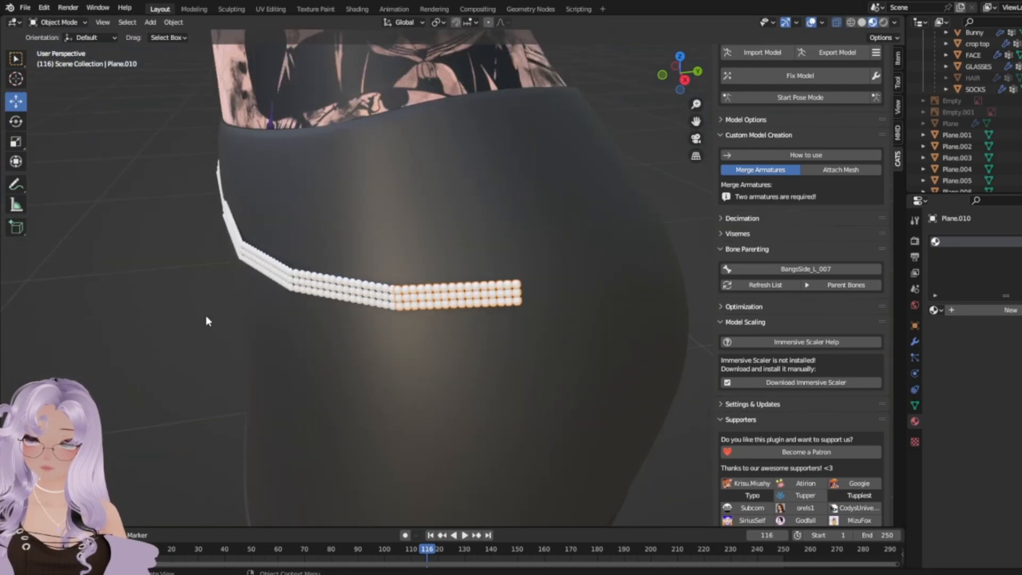
In Edit Mode, rotate the eighth strip's mesh further toward the skirt, rejoin it to the seventh strip, and return to Object Mode.
middle_click_drag(304, 313, 564, 374)
left_click(426, 275)
left_click(434, 277)
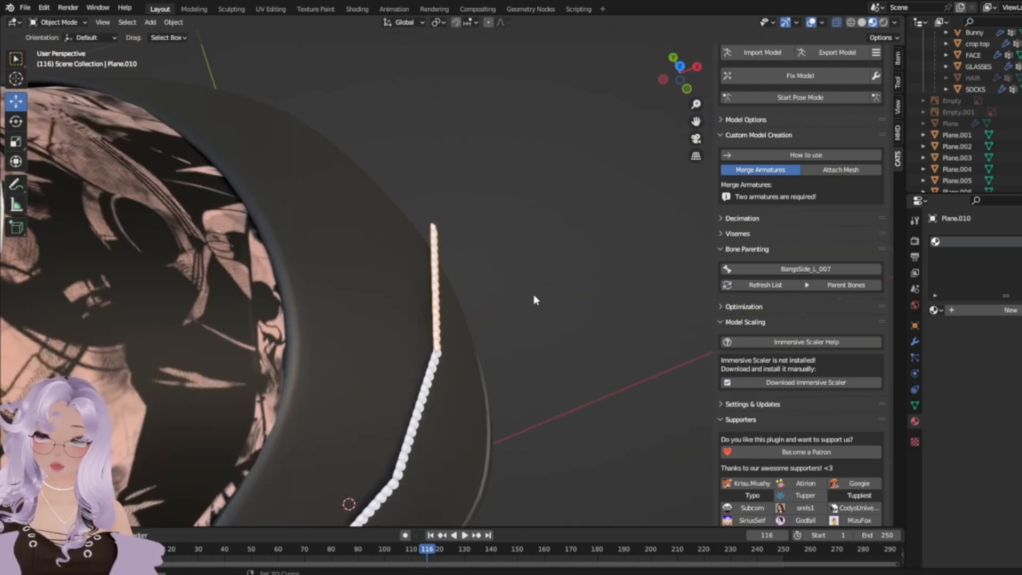
middle_click_drag(533, 295, 614, 324, "shift")
key("Tab")
left_click_drag(490, 214, 596, 520)
scroll(663, 439, "up", 4)
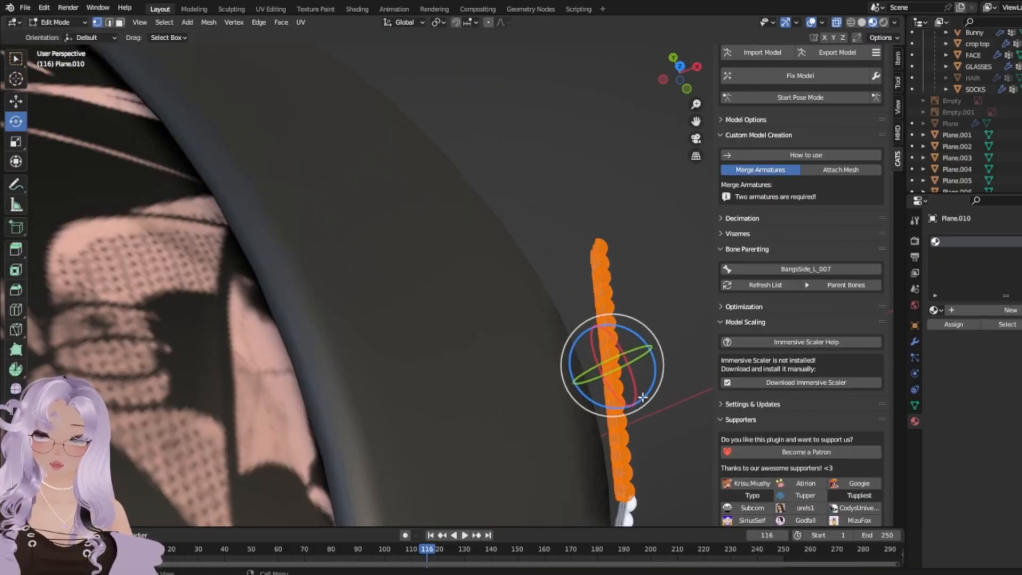
left_click_drag(643, 397, 661, 389)
key("g")
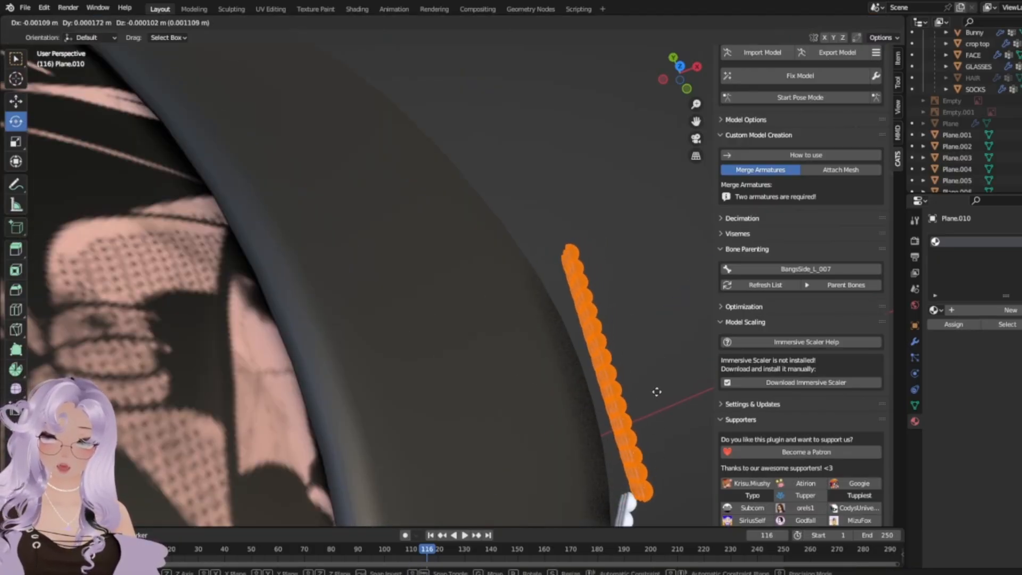
left_click(644, 394)
middle_click_drag(645, 394, 309, 409)
key("Tab")
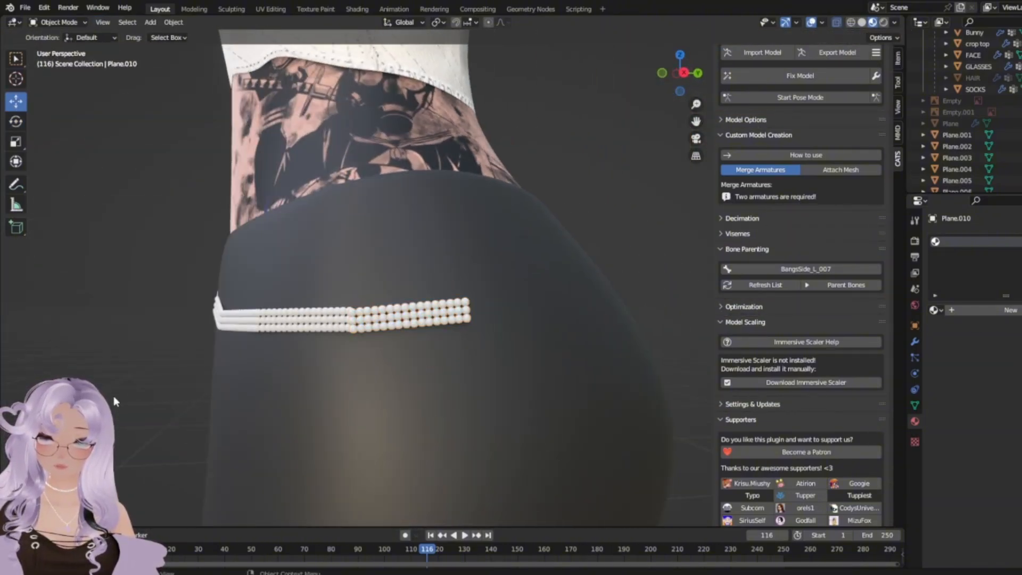
In Edit Mode, line up the eighth strip's bead rows with the seventh strip from the side, returning to Object Mode and deselecting it.
scroll(256, 447, "up", 5)
middle_click_drag(253, 449, 454, 434, "shift")
key("Tab")
key("h")
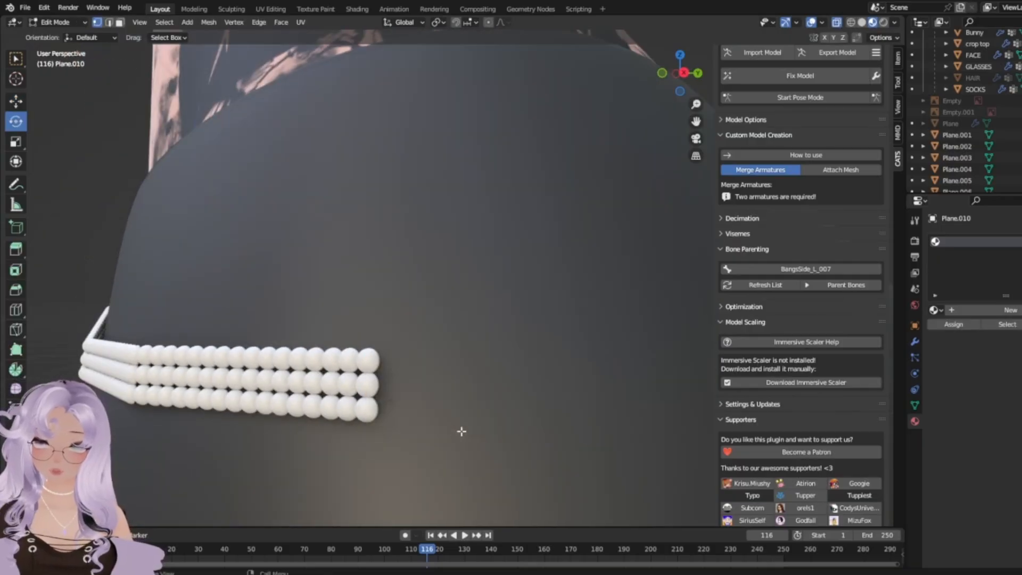
key("ctrl+z")
key("g")
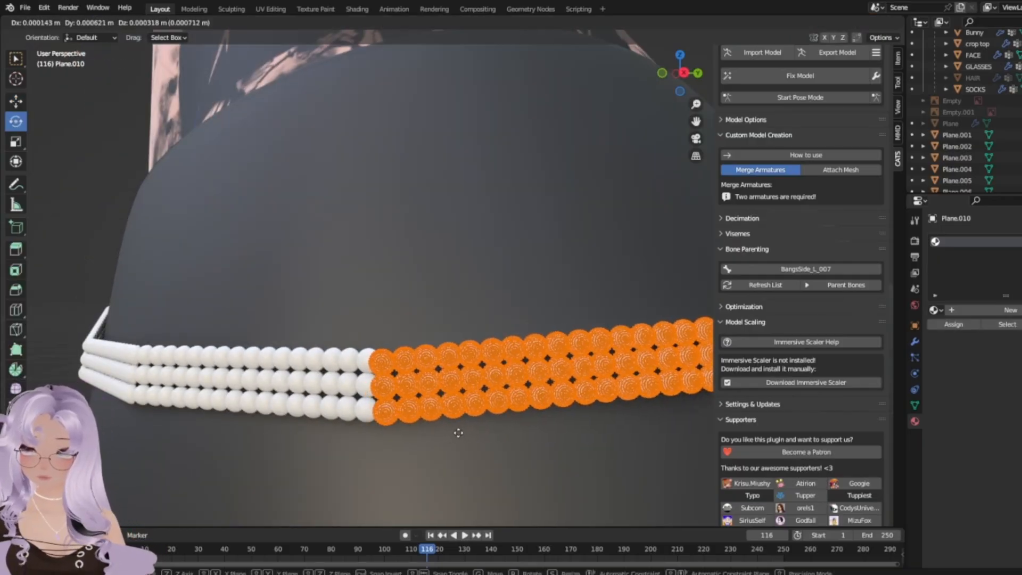
left_click(460, 431)
key("Tab")
scroll(459, 432, "down", 6)
left_click(126, 449)
In Edit Mode, nudge the eighth strip's mesh to close the joint with the seventh strip as seen from above, and return to Object Mode.
middle_click_drag(267, 383, 371, 466)
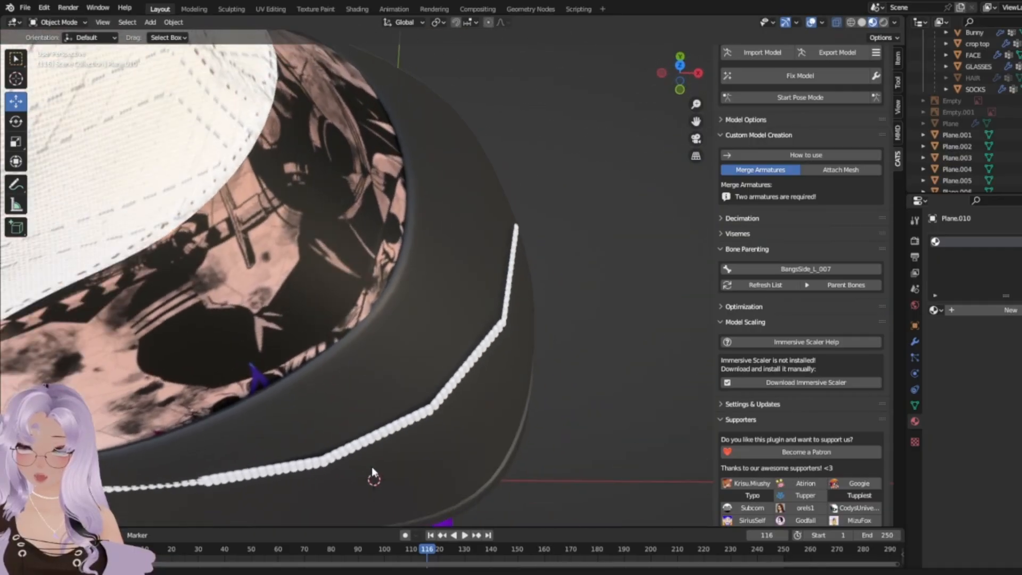
scroll(622, 412, "up", 4)
middle_click_drag(622, 412, 571, 469, "shift")
scroll(570, 469, "up", 1)
key("Tab")
scroll(570, 470, "up", 1)
scroll(570, 470, "down", 1)
key("g")
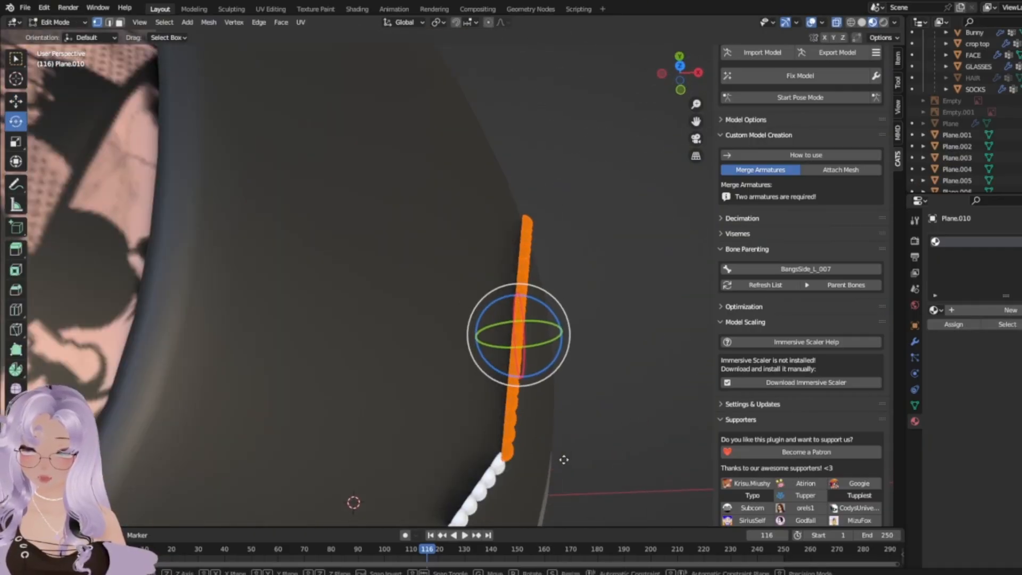
left_click(561, 457)
key("Tab")
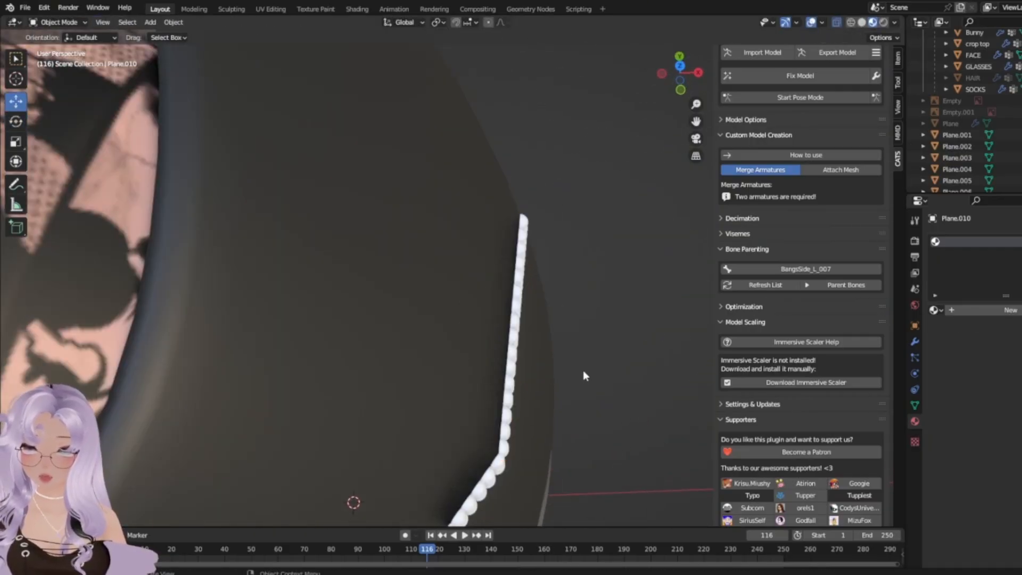
Examine the bead chain's fit around the skirt from the side and front.
middle_click_drag(583, 373, 456, 324)
scroll(416, 357, "down", 6)
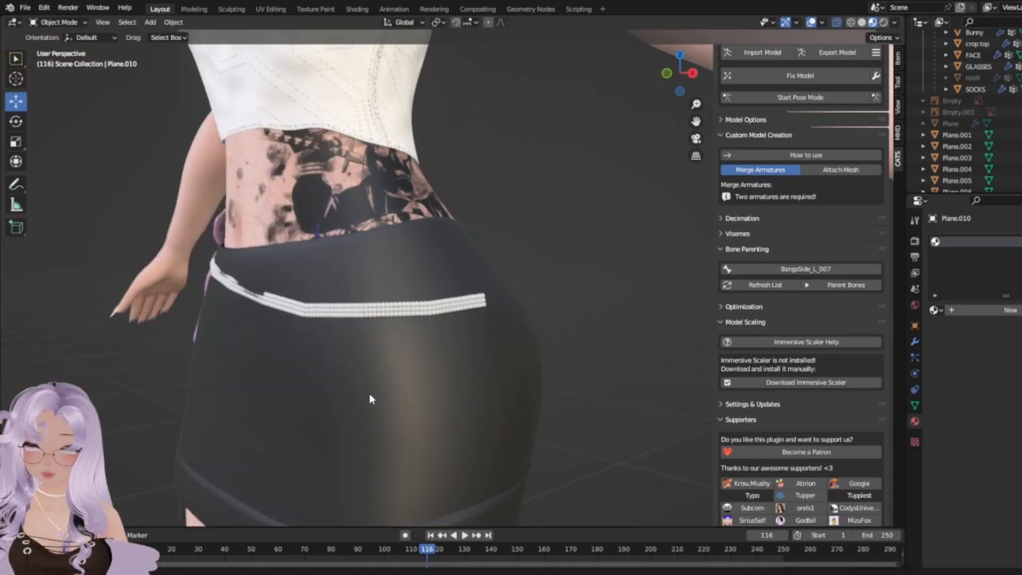
middle_click_drag(369, 394, 426, 378)
scroll(271, 340, "up", 4)
middle_click_drag(272, 340, 383, 354)
scroll(522, 368, "down", 6)
middle_click_drag(479, 368, 403, 366, "shift")
scroll(404, 366, "up", 2)
scroll(405, 363, "up", 6)
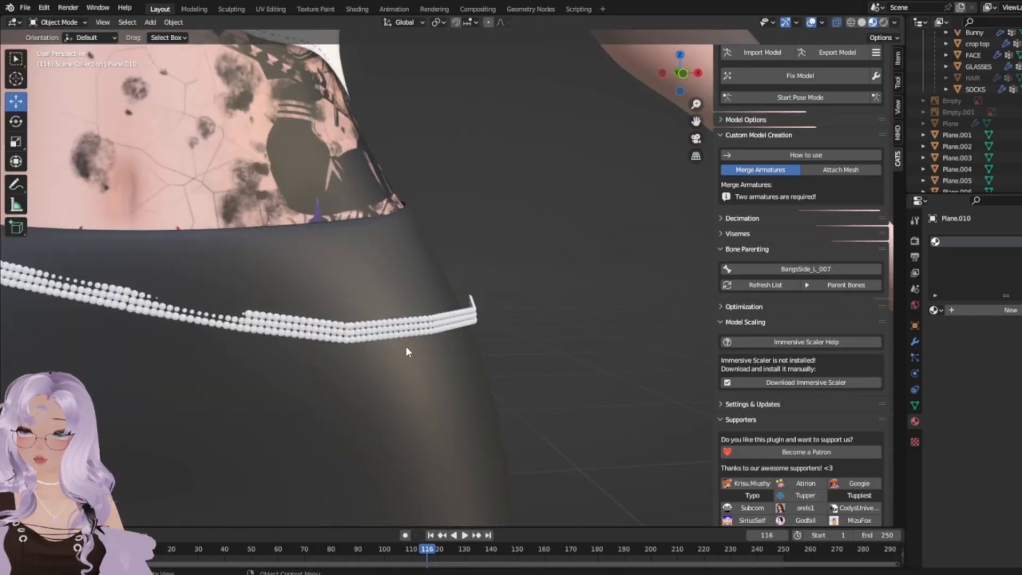
Select the eighth strip's whole mesh in Edit Mode, return to Object Mode, and turn on the viewport's Statistics overlay.
scroll(409, 335, "up", 1)
middle_click_drag(413, 319, 240, 348)
scroll(266, 348, "down", 1)
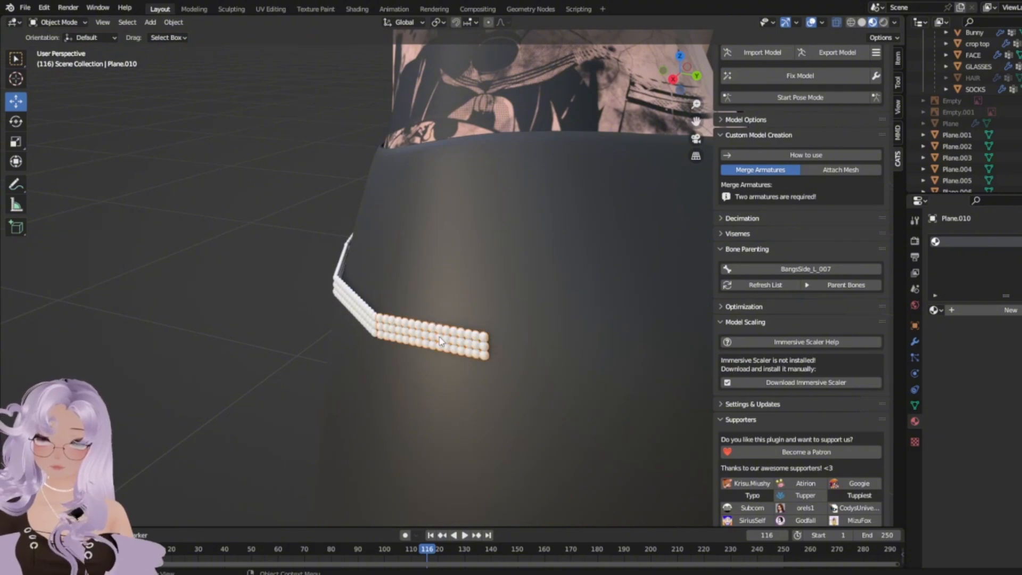
middle_click_drag(440, 341, 531, 302)
key("Tab")
left_click_drag(596, 448, 323, 214)
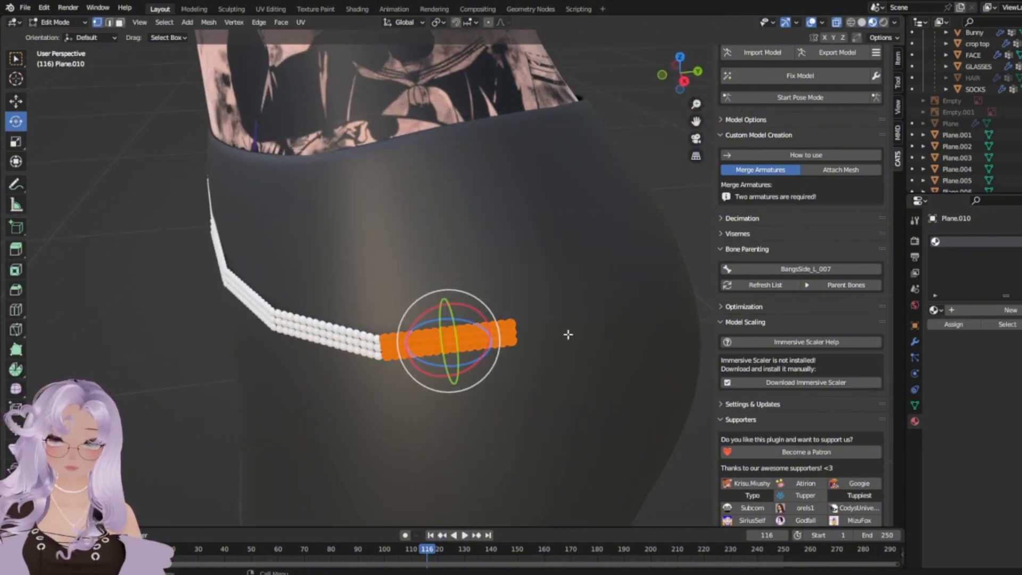
key("Tab")
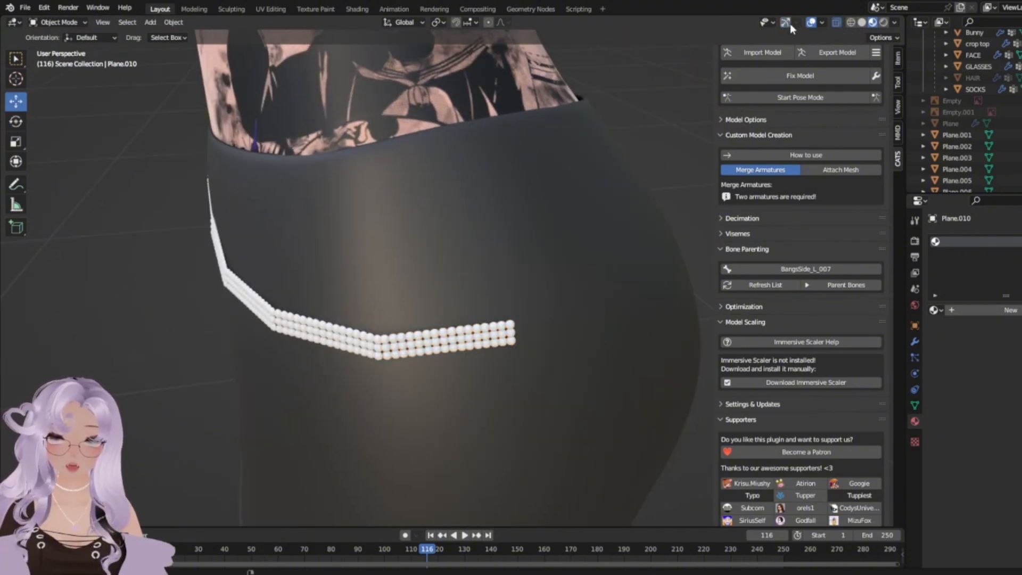
left_click(795, 22)
left_click(826, 22)
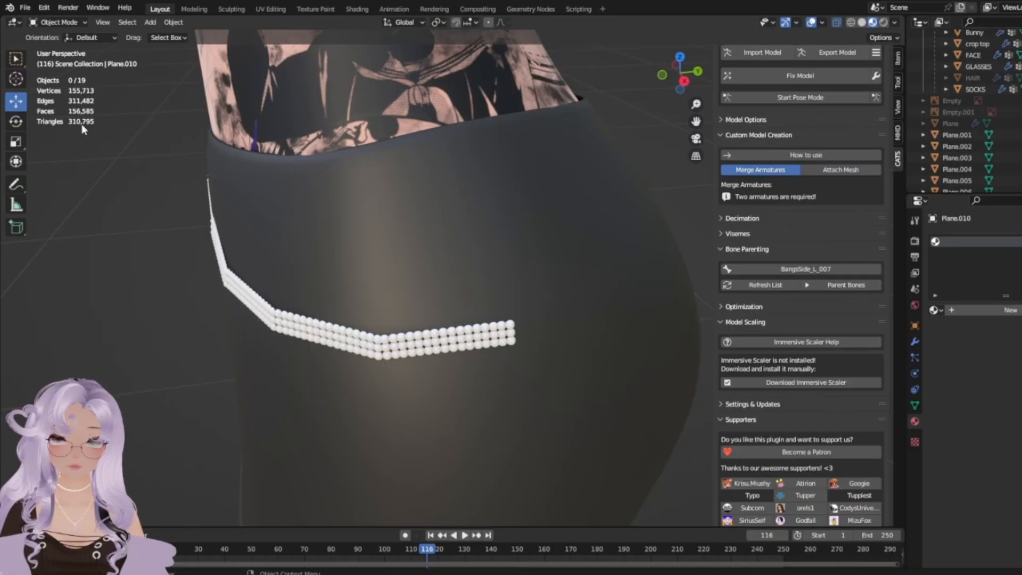
Copy and paste the eighth bead strip and move the pasted copy along the skirt past its free end.
left_click(459, 339)
key("ctrl+c")
left_click(529, 395)
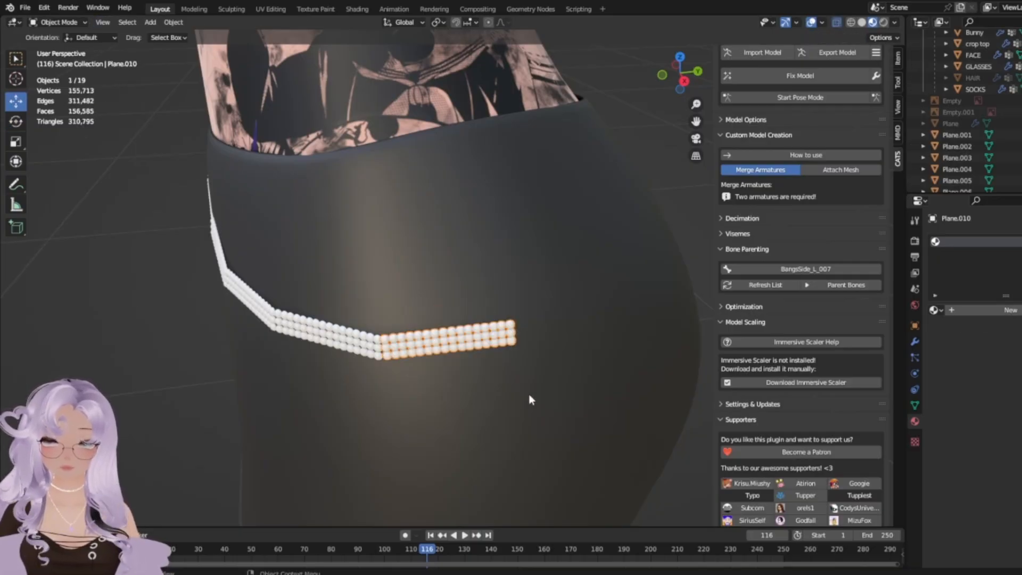
key("ctrl+v")
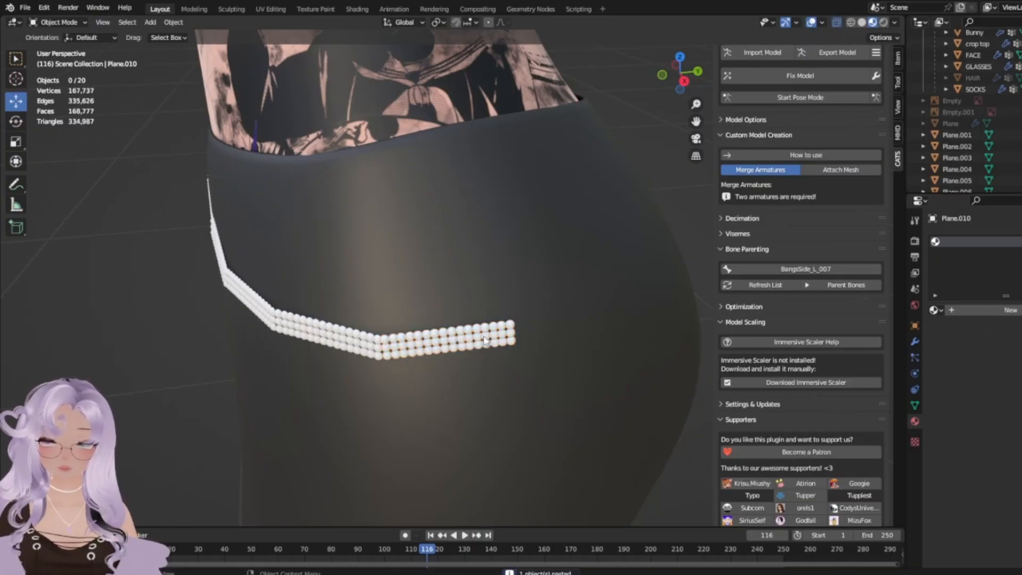
key("g")
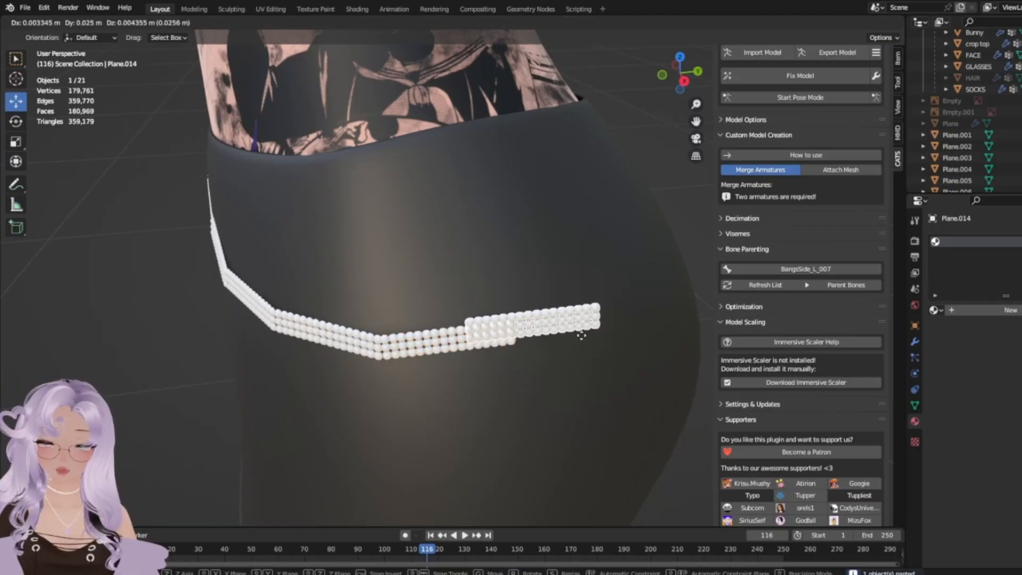
left_click(581, 333)
In Edit Mode, try to rotate the pasted strip's mesh toward the skirt and move it to the chain's free end.
middle_click_drag(581, 336, 458, 382)
scroll(458, 383, "up", 2)
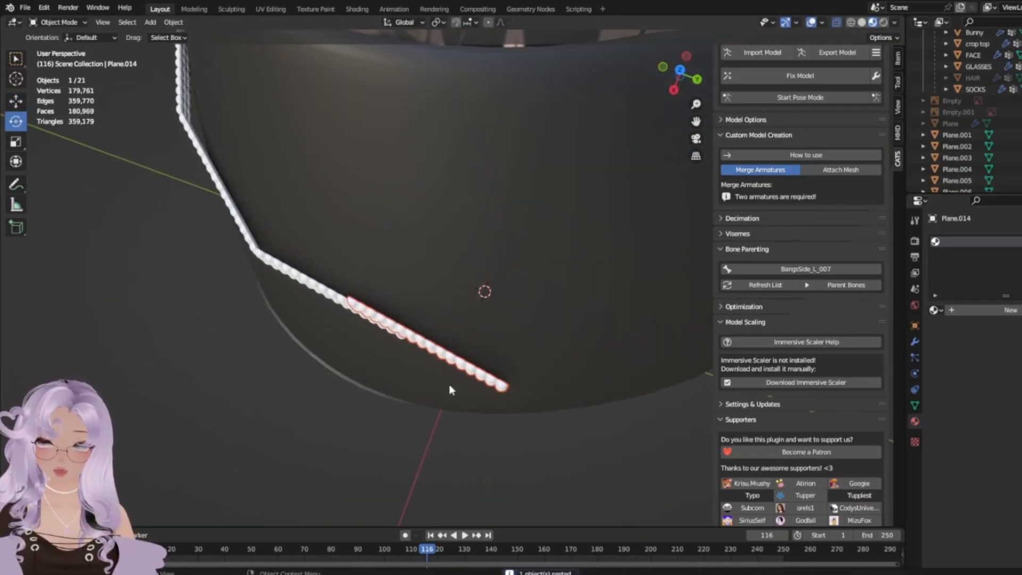
scroll(449, 384, "down", 5)
key("Tab")
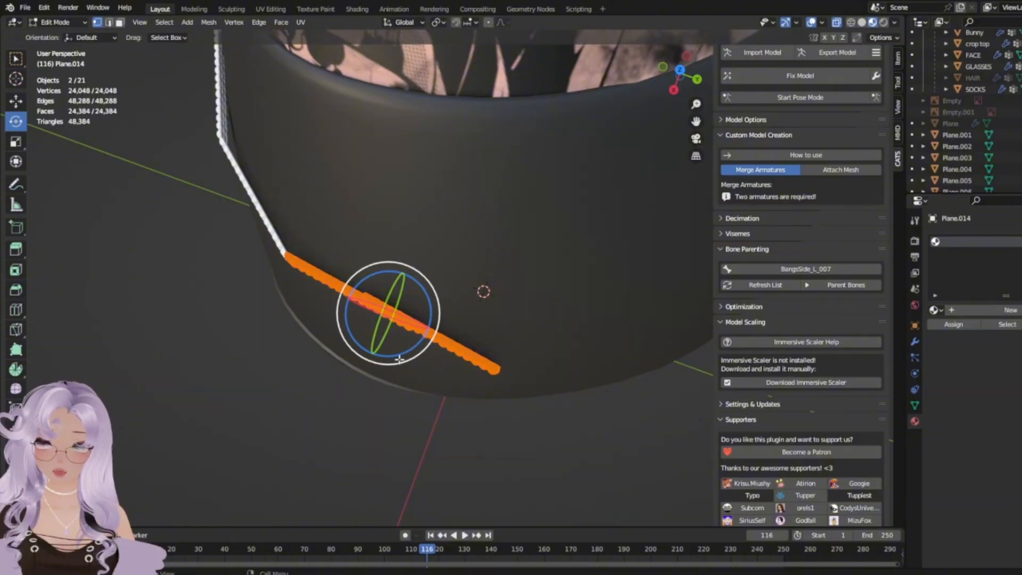
left_click_drag(403, 352, 418, 345)
key("g")
left_click(566, 365)
middle_click_drag(556, 357, 569, 256)
key("g")
left_click(638, 355)
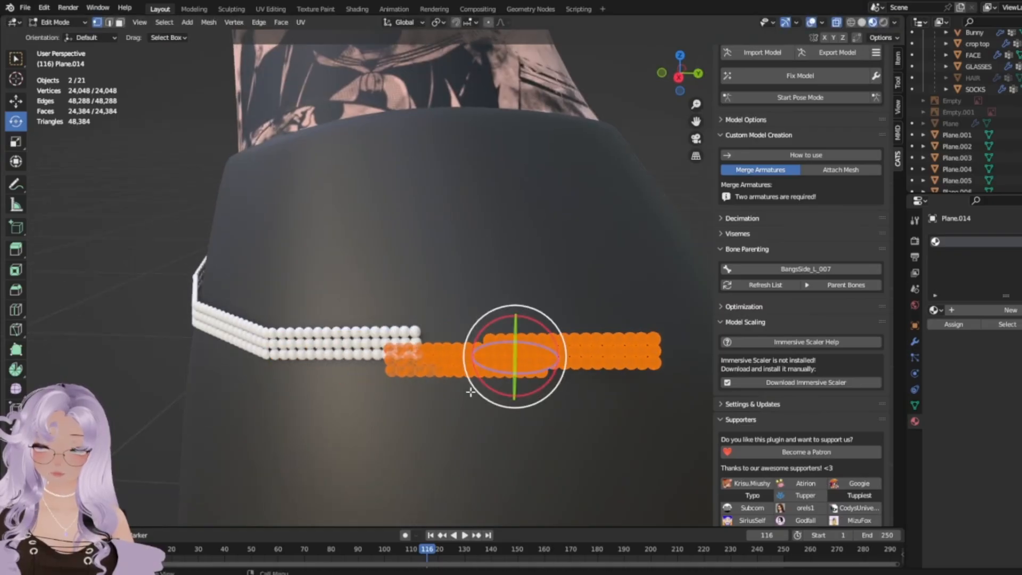
Try to line up the pasted mesh with the eighth strip's end and select only part of its beads.
middle_click_drag(470, 392, 571, 492)
key("g")
left_click(597, 462)
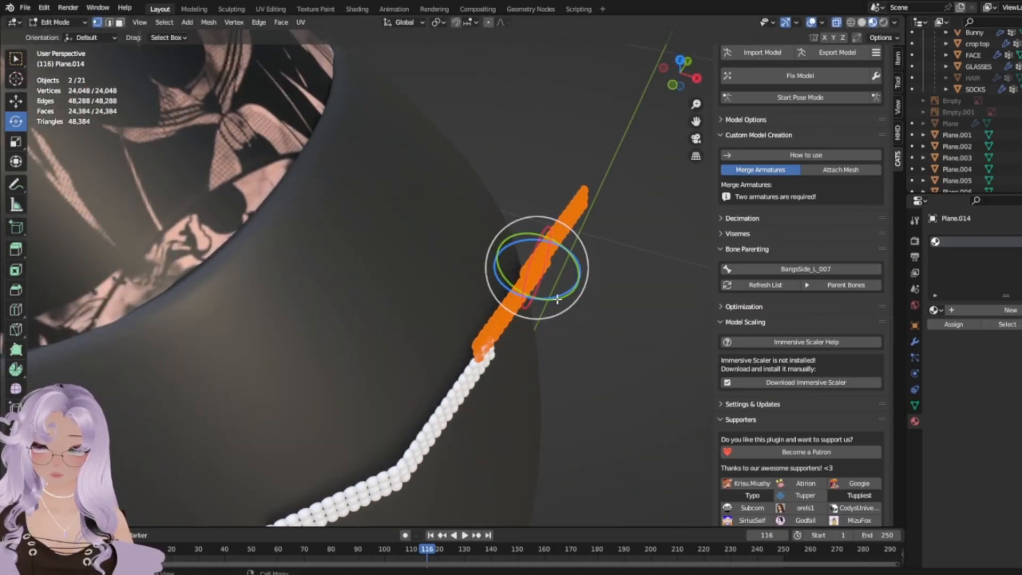
middle_click_drag(557, 299, 461, 232)
left_click(566, 366)
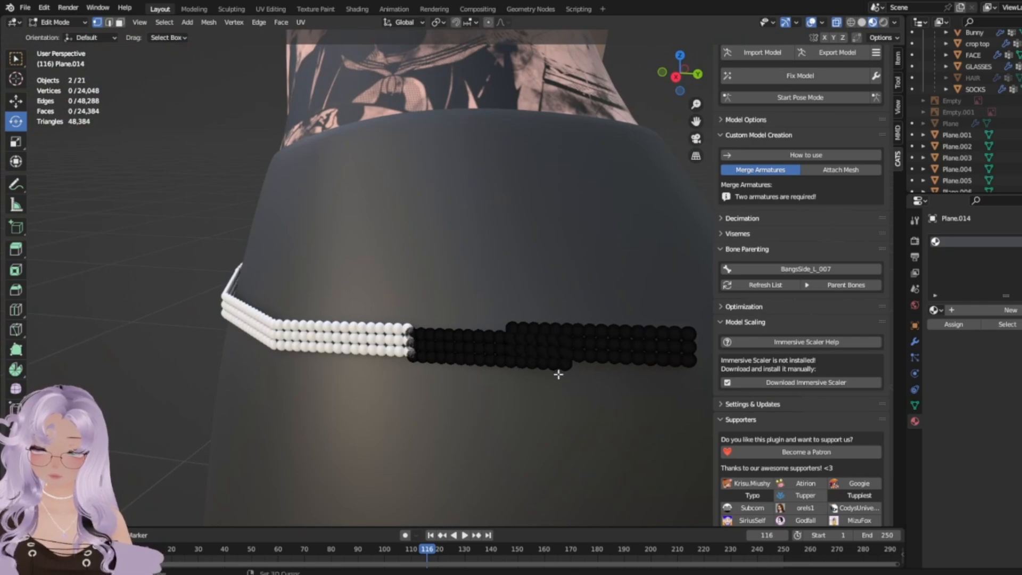
middle_click_drag(558, 374, 445, 345, "shift")
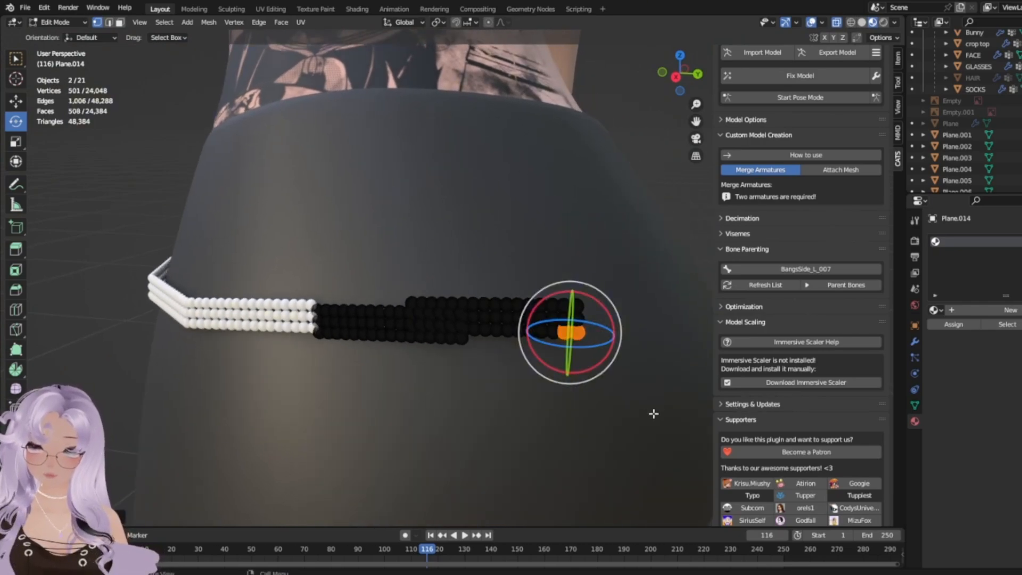
Undo the mesh edits and the placement of the pasted strip.
key("ctrl+z")
key("ctrl+z")
key("ctrl+z")
key("ctrl+z")
key("ctrl+z")
key("ctrl+z")
key("ctrl+z")
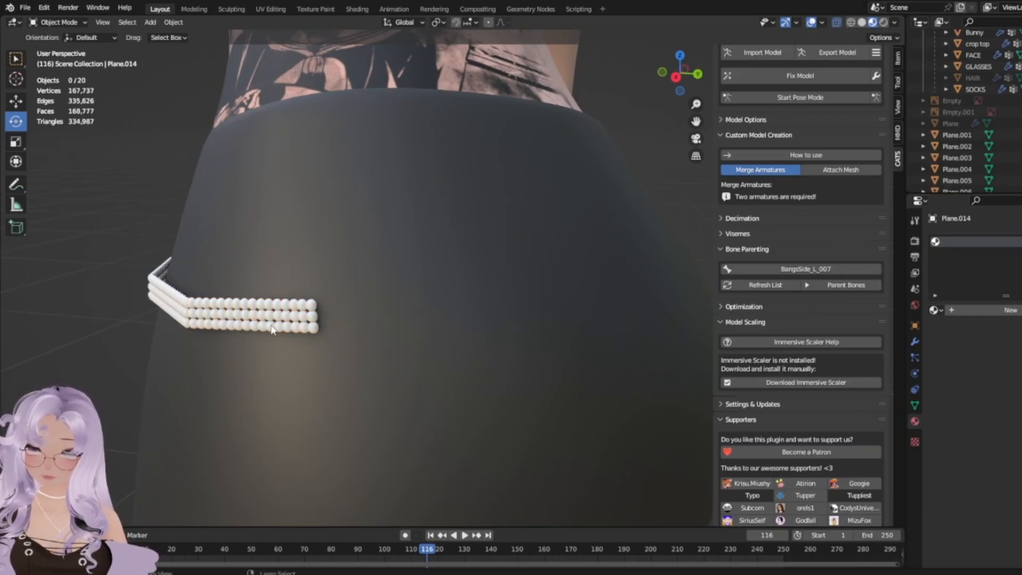
Paste a copy of the eighth strip and, in Edit Mode, move its whole mesh to the chain's free end.
key("g")
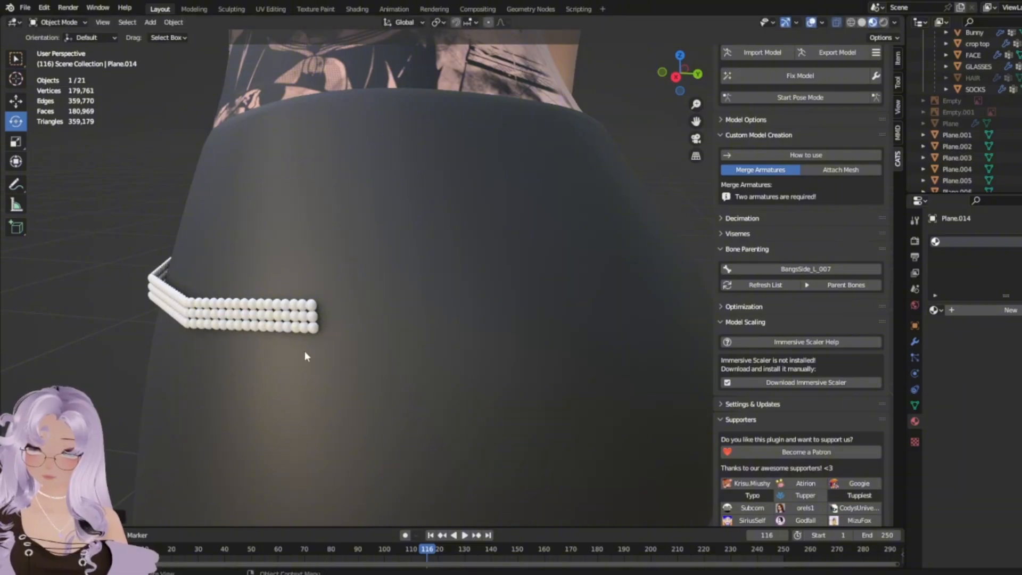
scroll(307, 362, "down", 3)
key("Tab")
left_click_drag(450, 401, 282, 243)
scroll(287, 324, "up", 3)
key("shift+d")
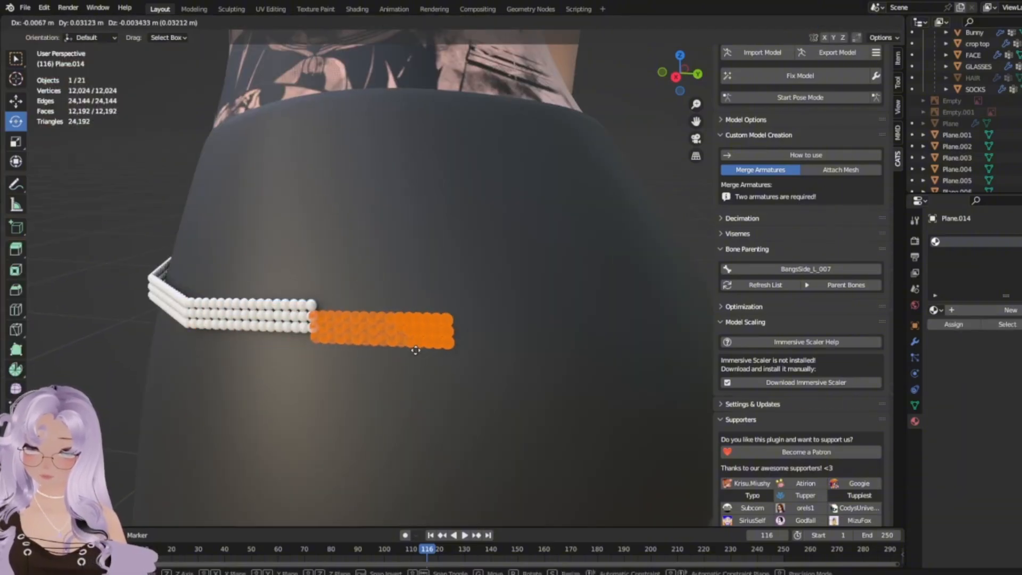
left_click(414, 350)
Rotate the ninth strip's mesh to follow the skirt, join it to the eighth strip's end, and return to Object Mode.
middle_click_drag(415, 350, 440, 361)
scroll(440, 360, "up", 2)
left_click_drag(379, 357, 395, 346)
middle_click_drag(395, 346, 412, 324)
key("g")
left_click(449, 250)
middle_click_drag(450, 255, 308, 209)
key("g")
left_click(311, 206)
key("Tab")
Examine the extended bead chain's fit around the skirt from the front and the side.
left_click(504, 190)
middle_click_drag(505, 190, 484, 235)
left_click(590, 255)
scroll(485, 235, "down", 7)
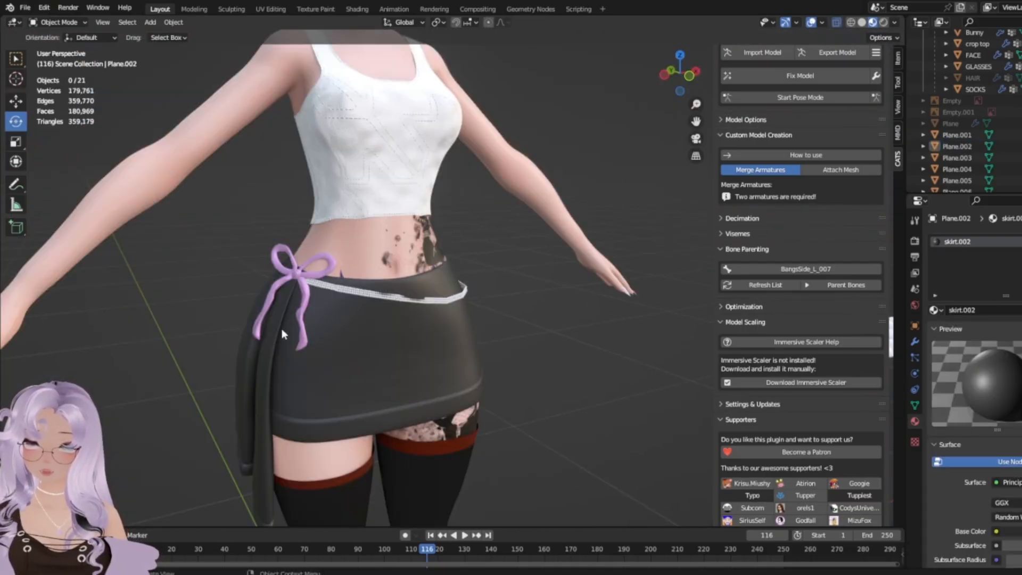
middle_click_drag(471, 318, 251, 327)
scroll(419, 317, "up", 6)
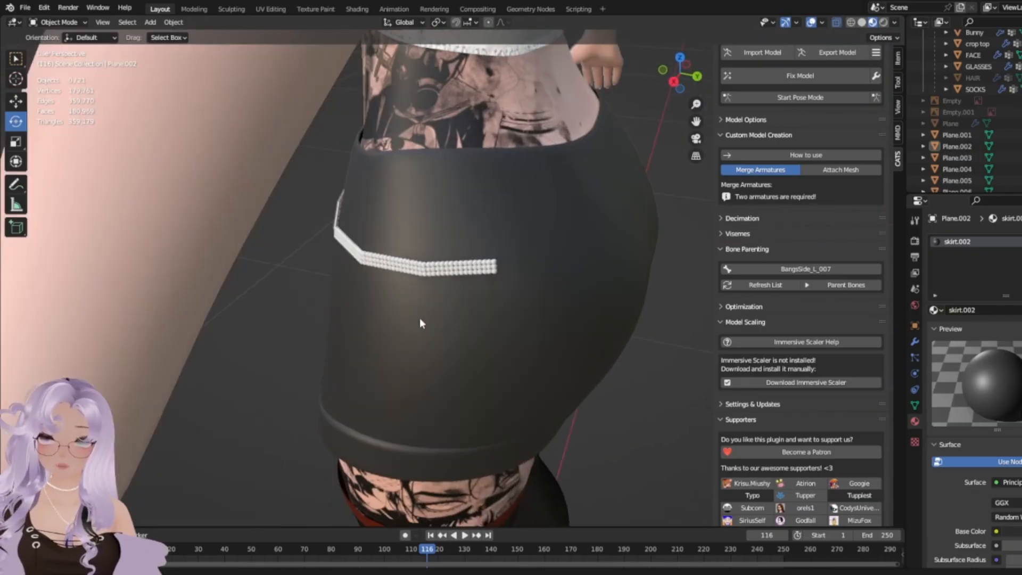
middle_click_drag(420, 318, 457, 261)
left_click(459, 264)
scroll(522, 293, "down", 4)
middle_click_drag(530, 299, 550, 268)
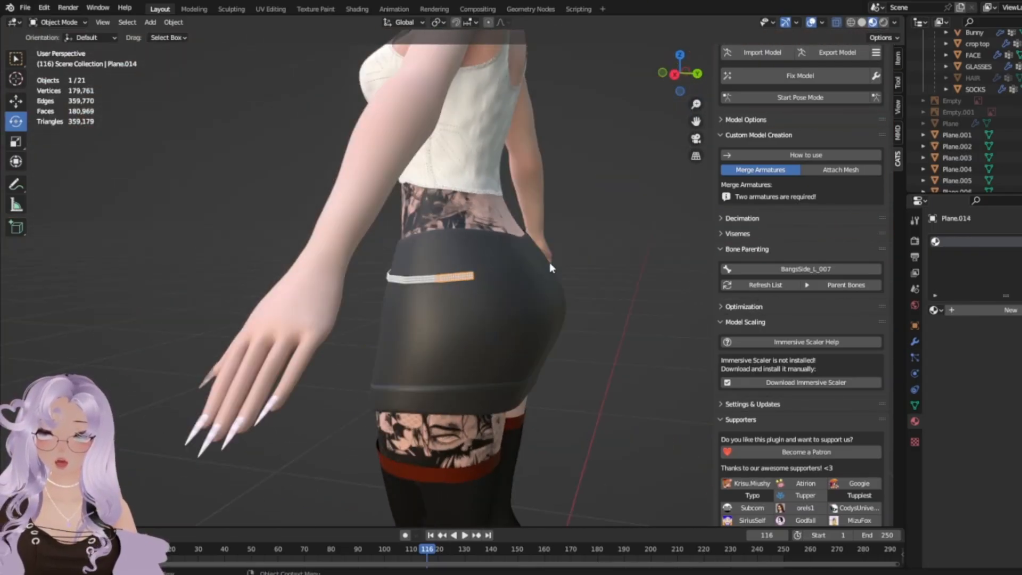
middle_click_drag(178, 277, 408, 343)
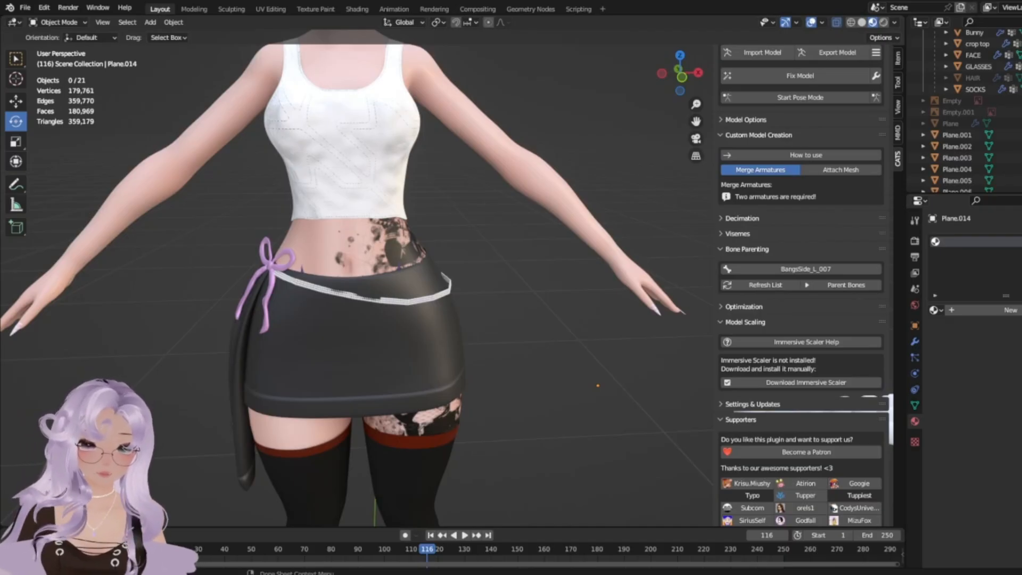
Examine the ninth strip up close and the uncovered part of the skirt from behind.
scroll(513, 344, "up", 5)
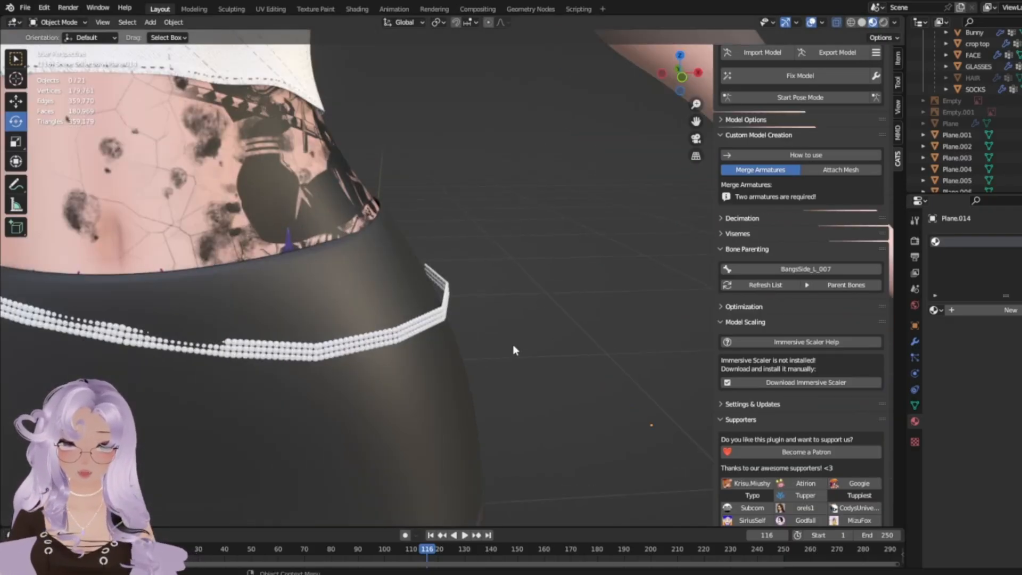
middle_click_drag(513, 344, 278, 352)
left_click(434, 279)
scroll(434, 279, "up", 6)
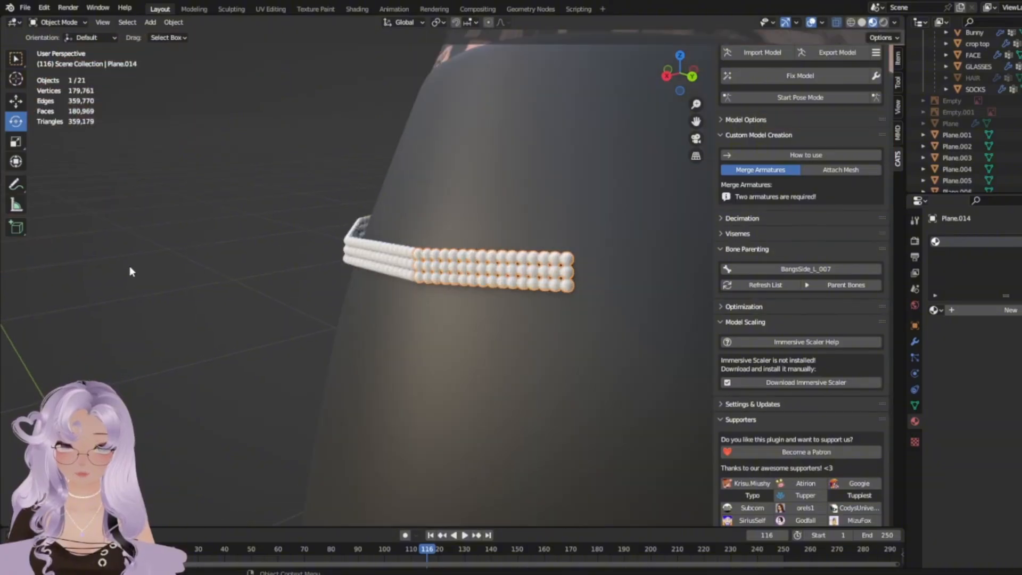
key("Tab")
key("Tab")
left_click(171, 272)
scroll(171, 272, "down", 7)
middle_click_drag(170, 271, 439, 255)
scroll(462, 350, "down", 3)
middle_click_drag(463, 352, 630, 324)
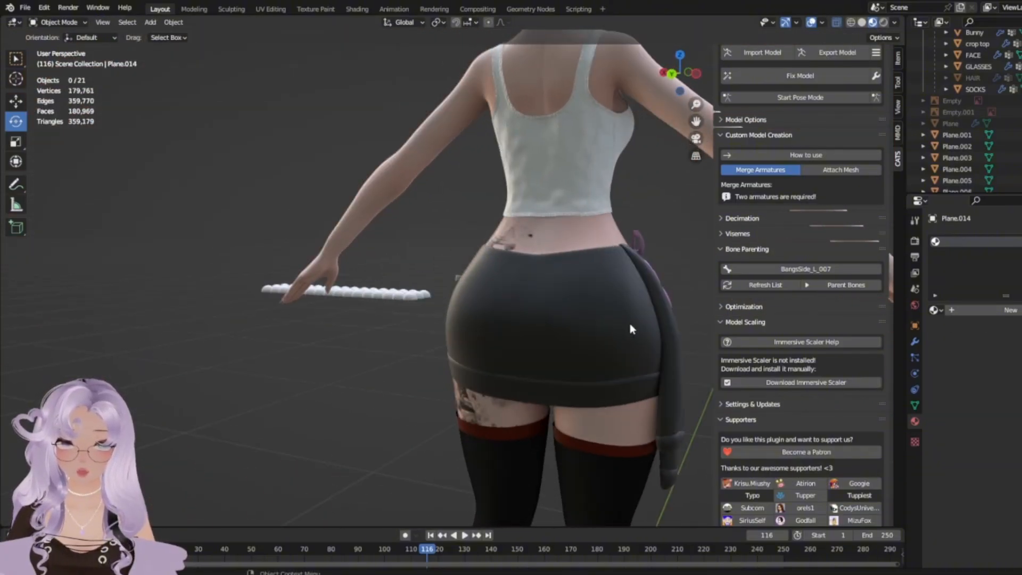
Copy the ninth bead strip and paste it in place to create the tenth strip.
scroll(390, 341, "up", 4)
middle_click_drag(389, 324, 489, 275)
middle_click_drag(373, 292, 354, 313)
scroll(354, 313, "up", 5)
key("ctrl+c")
key("ctrl+v")
scroll(354, 313, "down", 5)
left_click(173, 379)
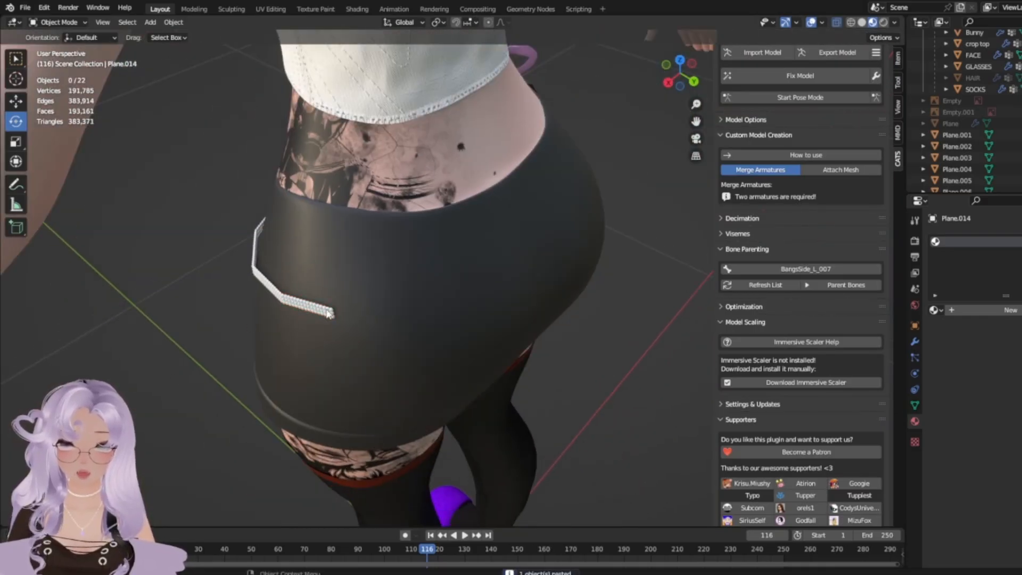
Try to move the tenth strip along the skirt in Object Mode.
key("g")
left_click(504, 309)
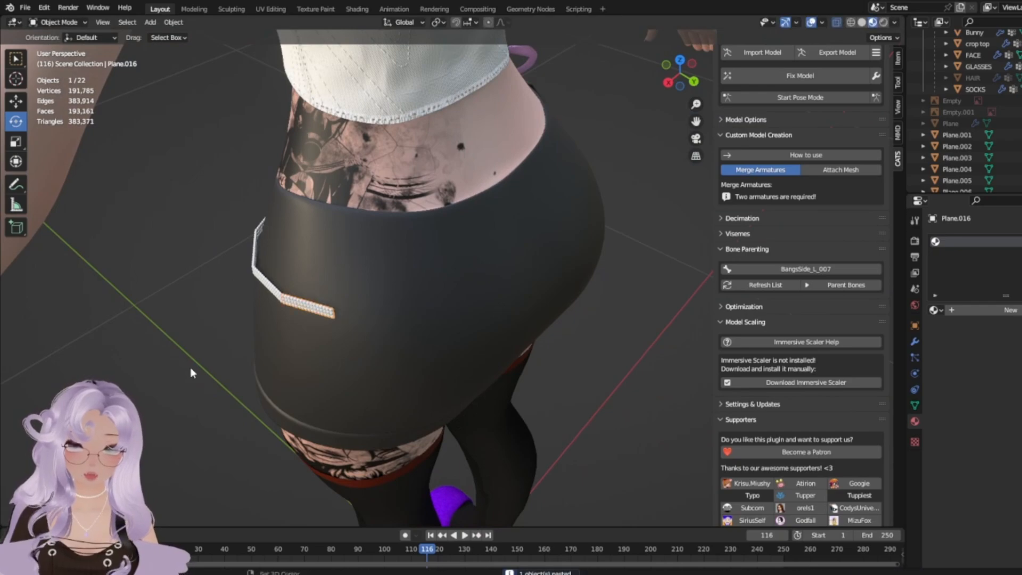
middle_click_drag(504, 309, 359, 450)
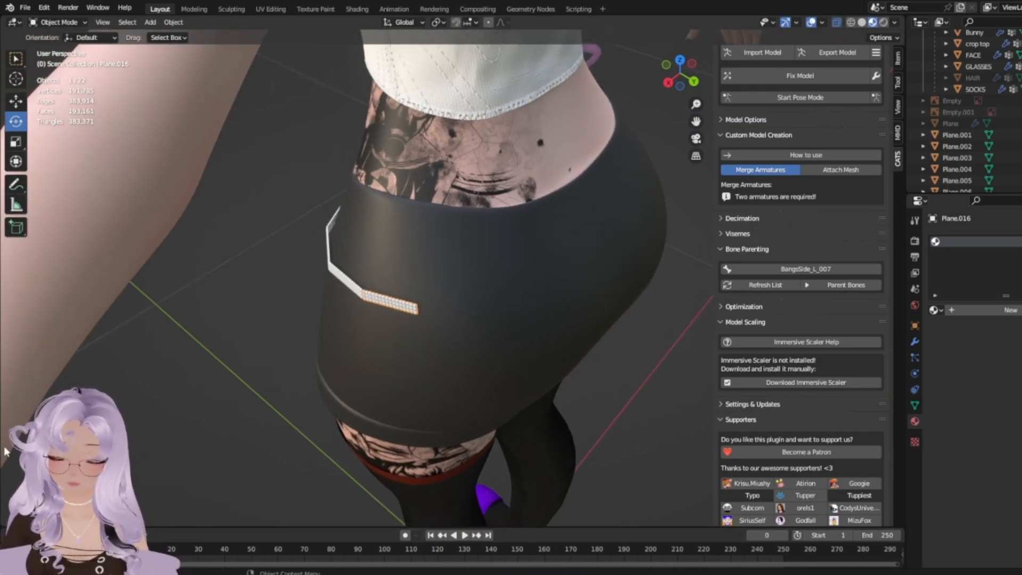
key("shift+d")
left_click(522, 351)
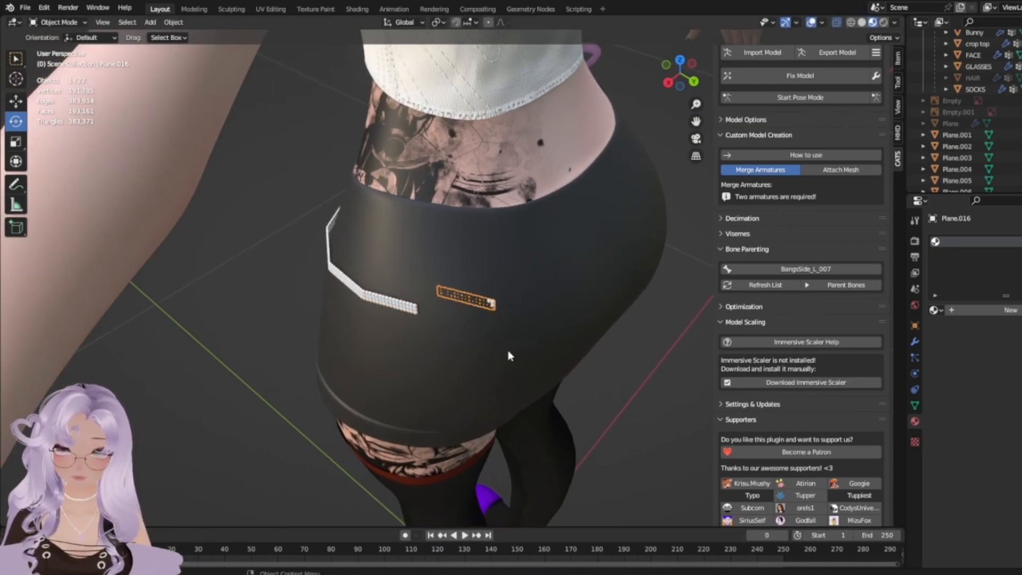
key("g")
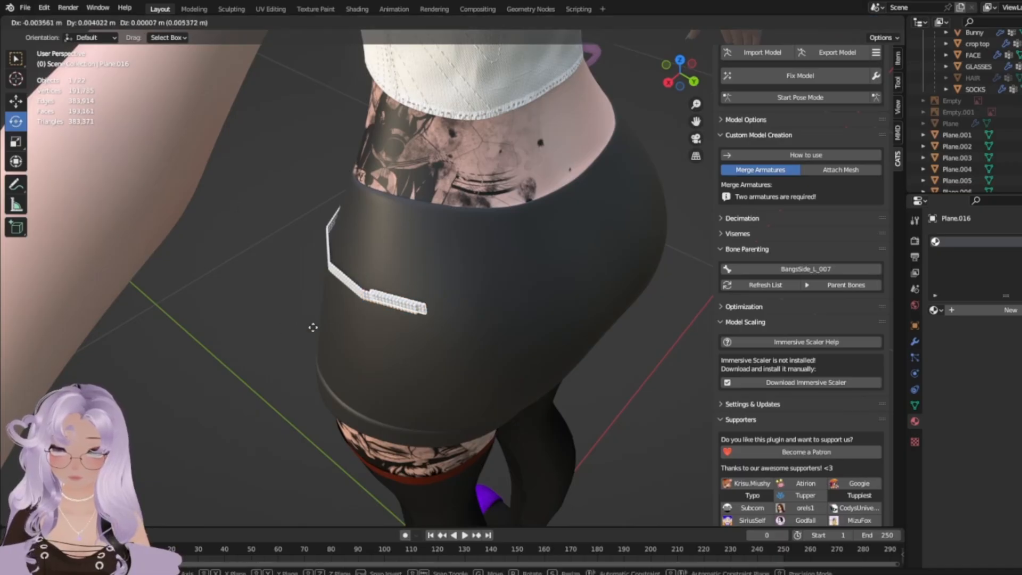
left_click(579, 337)
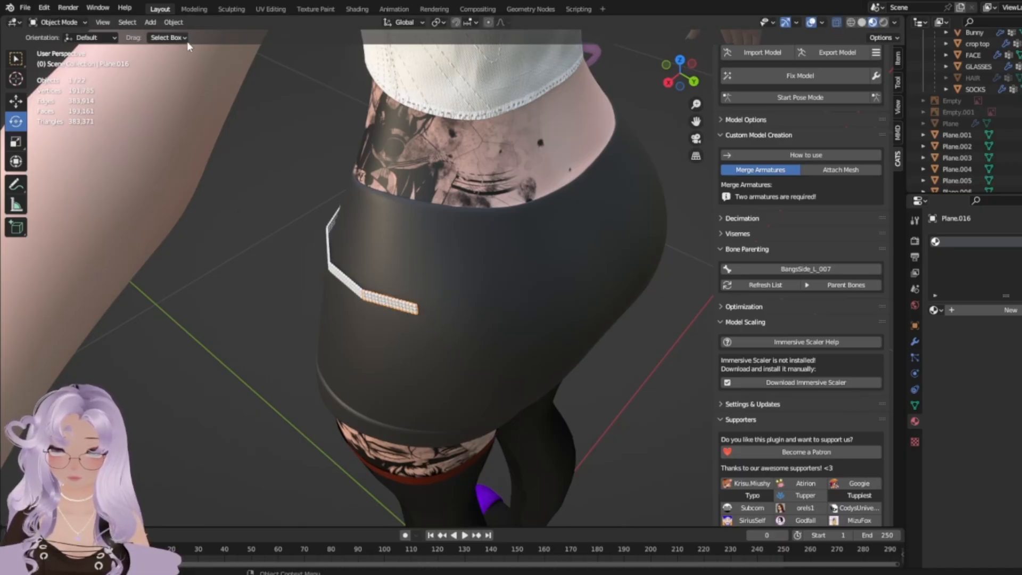
In Edit Mode, select the tenth strip's whole mesh and move it just beyond the ninth strip's free end.
scroll(270, 373, "up", 5)
middle_click_drag(271, 384, 269, 304)
key("Tab")
left_click_drag(439, 500, 106, 208)
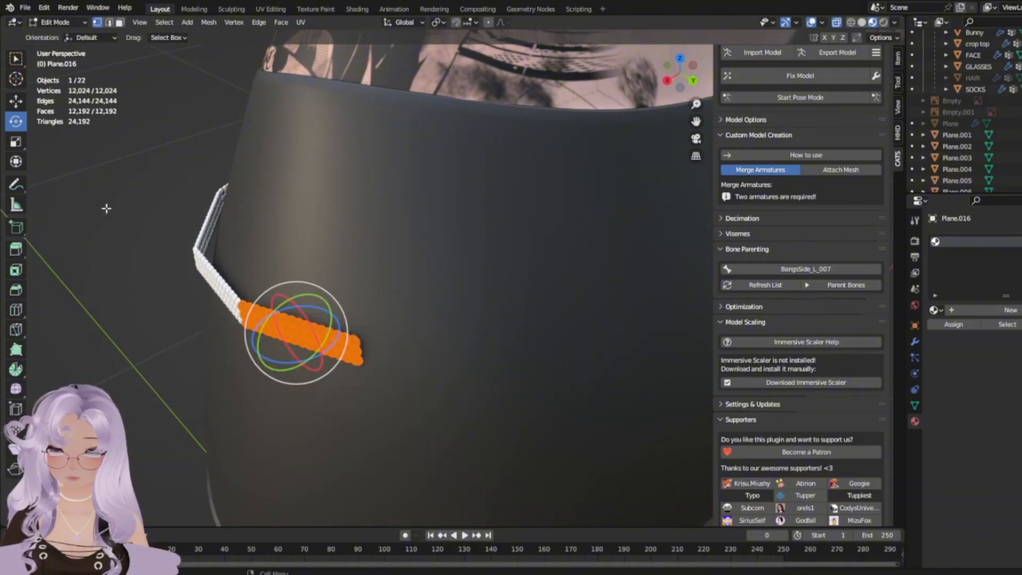
key("g")
left_click(360, 314)
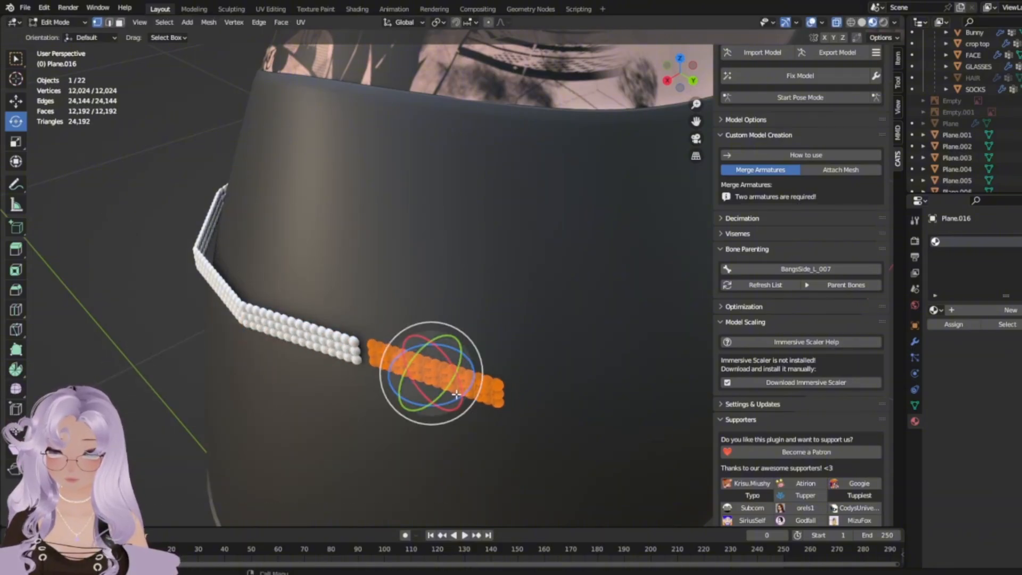
Rotate the tenth strip's mesh around the skirt's curve, join it to the ninth strip, and return to Object Mode deselected.
left_click_drag(455, 398, 474, 391)
middle_click_drag(474, 391, 604, 433)
left_click_drag(521, 367, 532, 356)
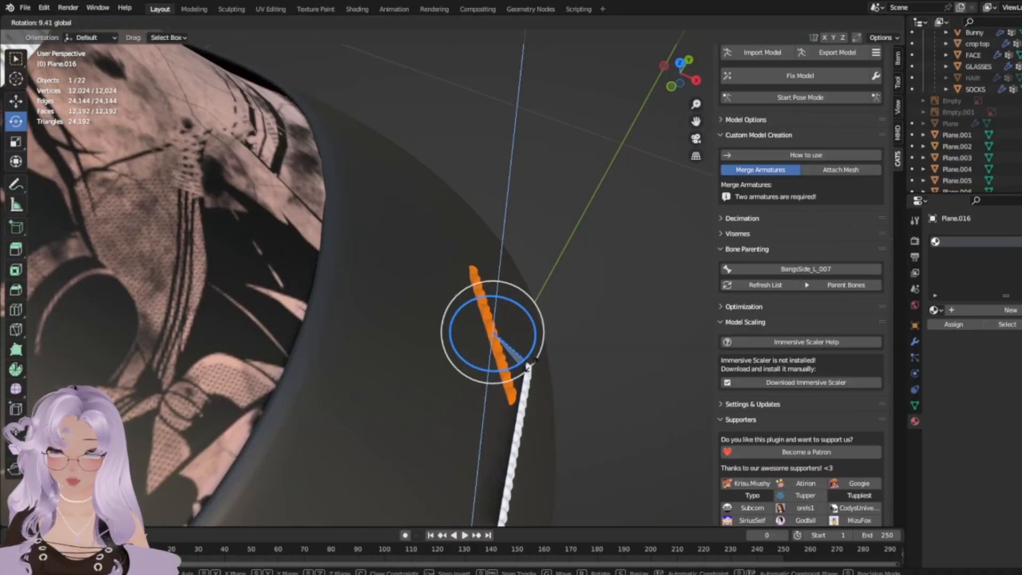
middle_click_drag(532, 356, 346, 253)
key("g")
left_click(396, 232)
key("g")
left_click(523, 335)
key("Tab")
left_click(523, 335)
scroll(522, 335, "down", 3)
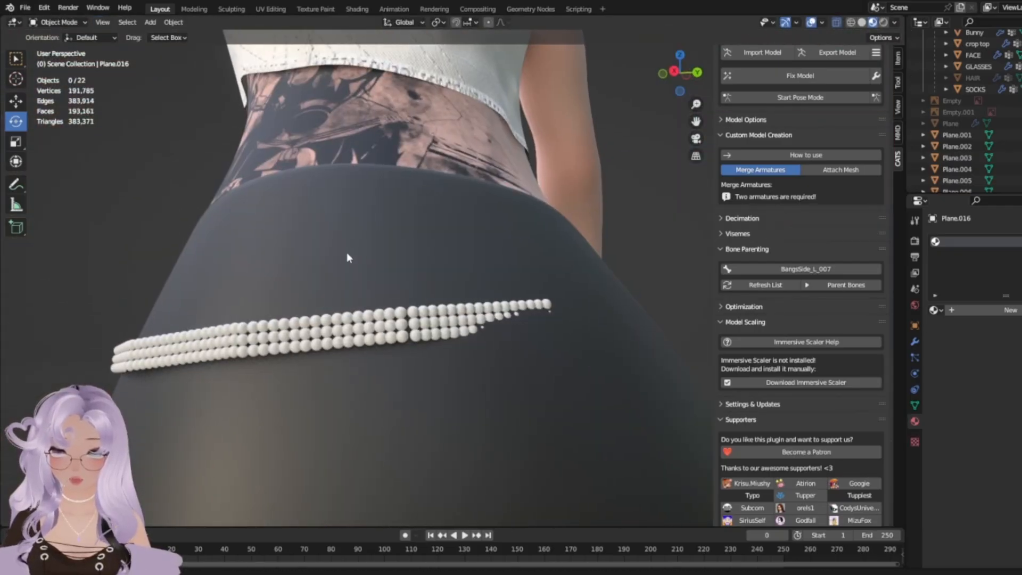
In Edit Mode, rotate the tenth strip's mesh slightly, nudge it against the ninth strip's end, and return to Object Mode deselected.
left_click(413, 324)
key("Tab")
middle_click_drag(414, 324, 495, 415)
scroll(426, 411, "up", 3)
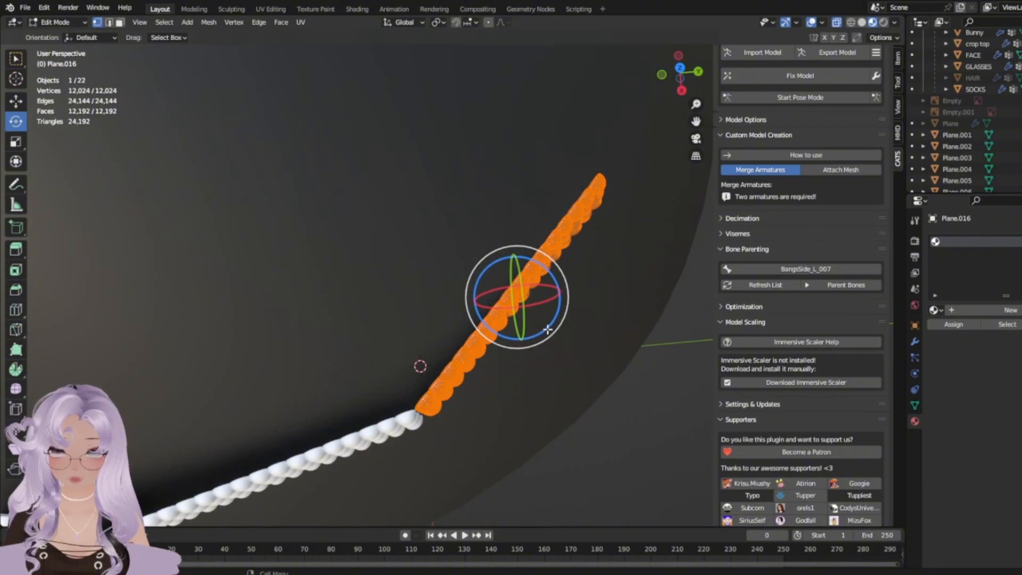
left_click_drag(547, 330, 546, 333)
key("g")
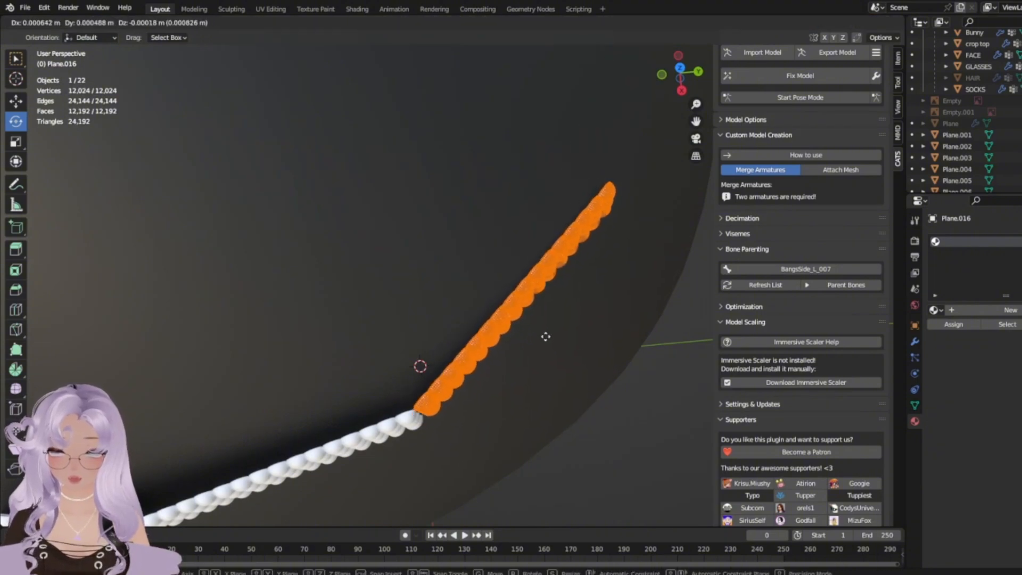
left_click(546, 336)
key("Tab")
left_click(586, 464)
middle_click_drag(586, 464, 506, 377)
scroll(510, 356, "up", 1)
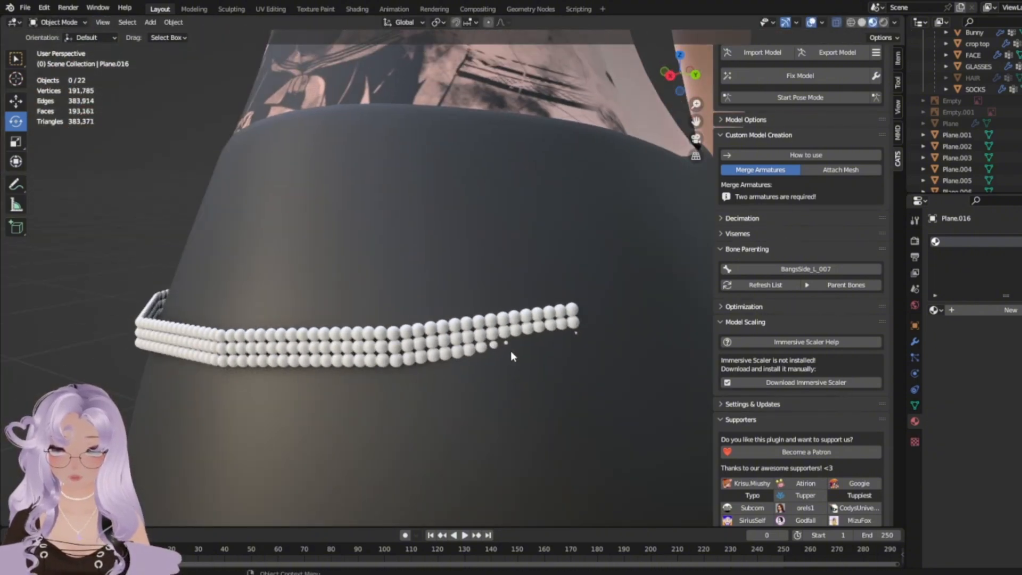
Check the bead chain's fit around the skirt from above and the side, and open the tenth strip's mesh in Edit Mode.
left_click(418, 278)
middle_click_drag(417, 278, 470, 498)
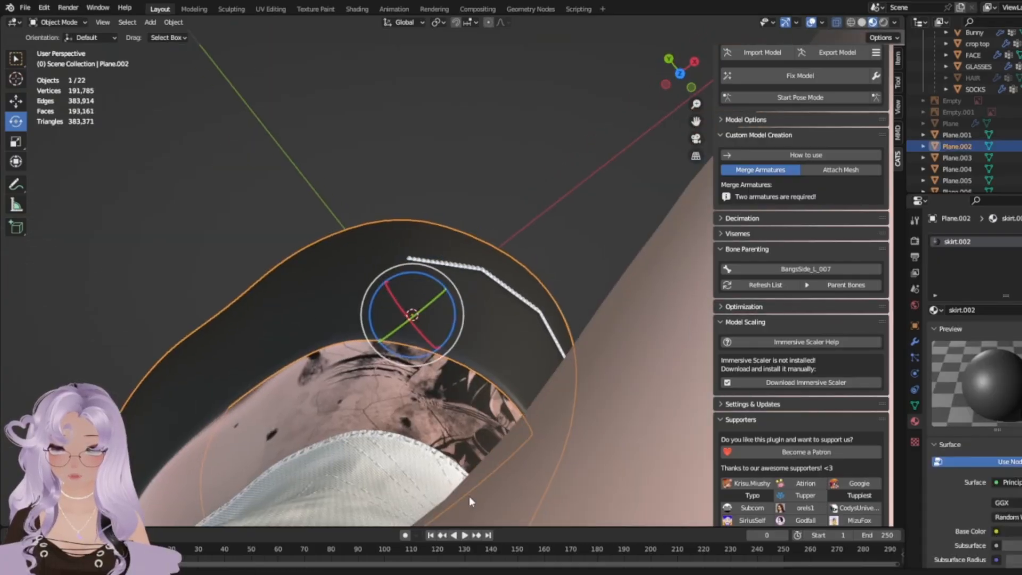
scroll(469, 213, "down", 3)
left_click(470, 213)
scroll(272, 228, "up", 4)
middle_click_drag(273, 227, 277, 334)
scroll(466, 240, "down", 4)
left_click(403, 345)
scroll(403, 345, "up", 1)
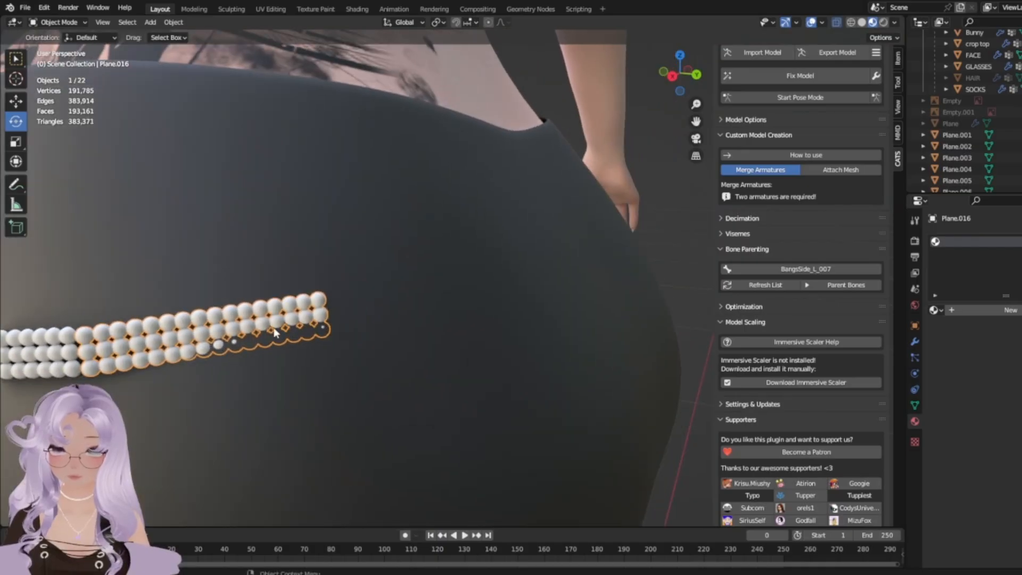
key("Tab")
key("r")
key("r")
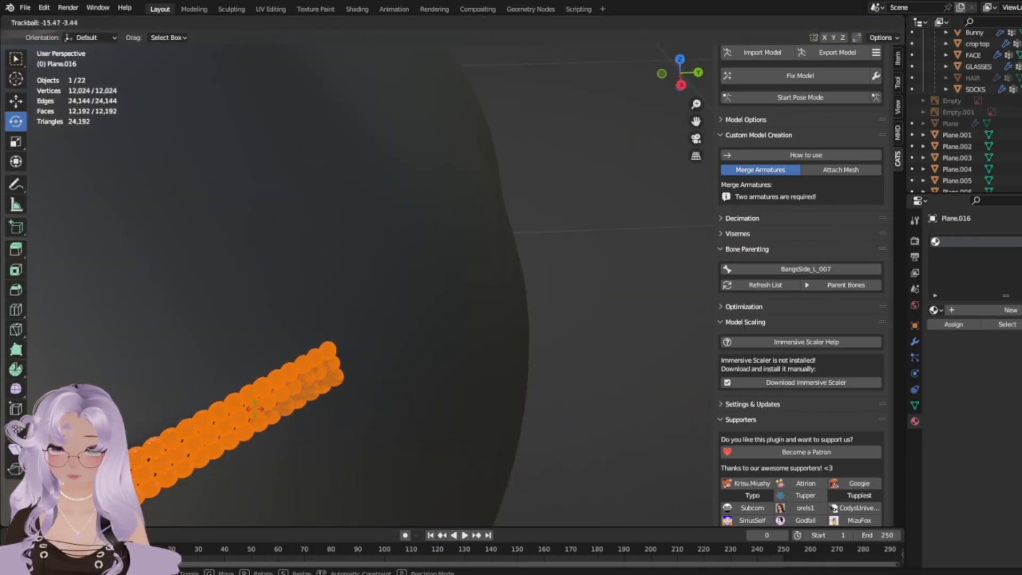
key("Escape")
scroll(311, 402, "down", 2)
middle_click_drag(310, 402, 285, 358)
key("g")
key("Escape")
scroll(360, 335, "up", 4)
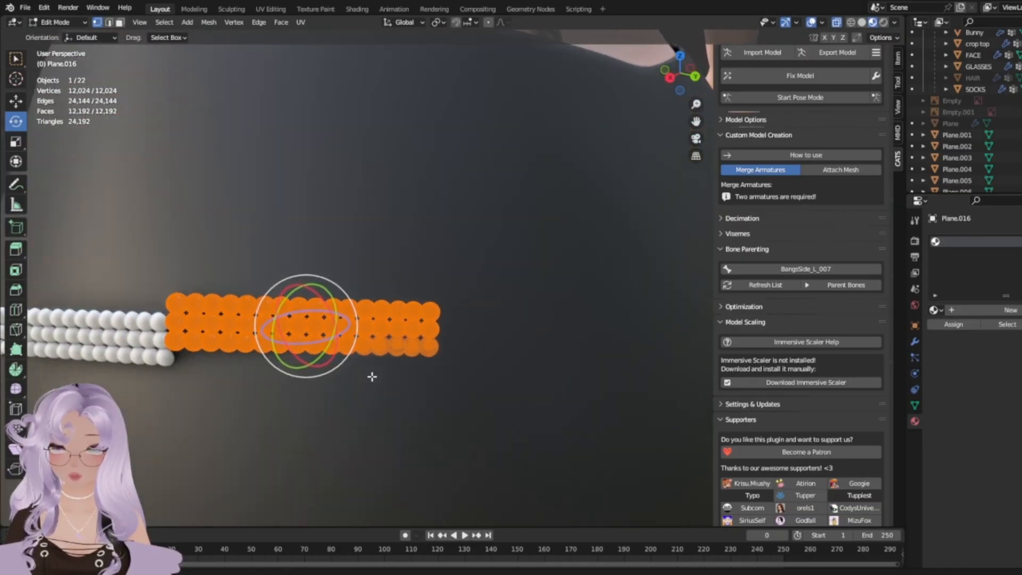
scroll(372, 377, "down", 2)
key("r")
key("Escape")
Move the tenth strip's mesh into line with the ninth strip's end and return to Object Mode with nothing selected.
middle_click_drag(372, 383, 343, 282)
scroll(425, 315, "down", 2)
scroll(424, 312, "up", 2)
key("g")
left_click(413, 315)
key("g")
left_click(344, 283)
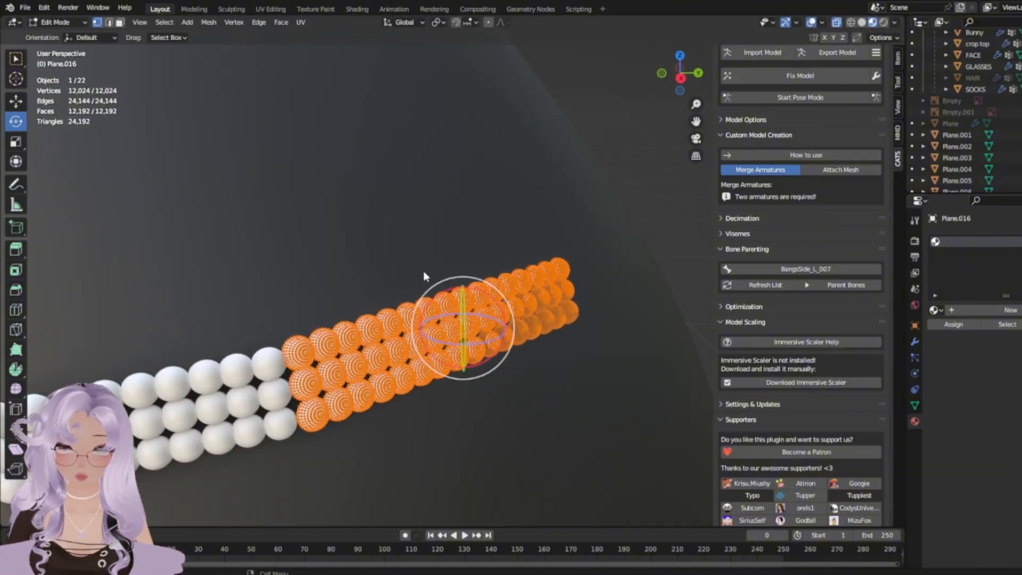
key("Tab")
left_click(628, 187)
scroll(602, 216, "down", 4)
middle_click_drag(597, 221, 538, 243)
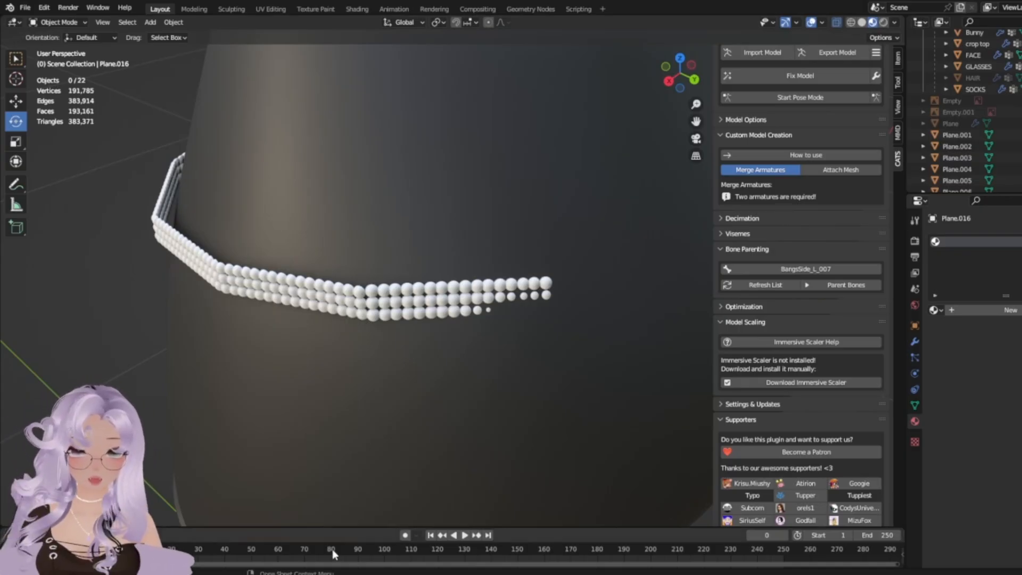
Paste the tenth strip in place as an eleventh strip and, in Edit Mode, move its whole mesh beyond the tenth strip's free end.
key("ctrl+v")
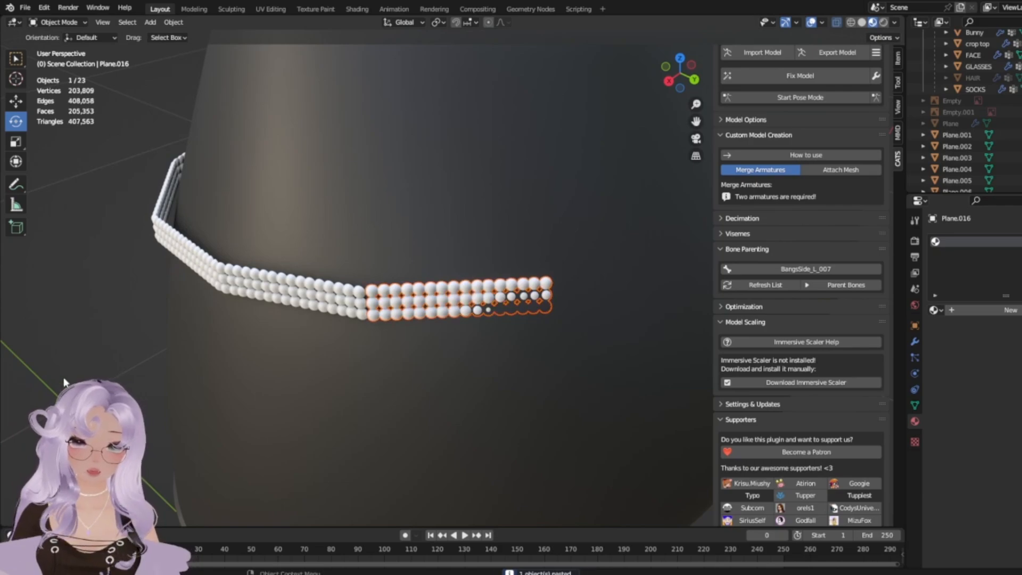
left_click(442, 311)
key("Tab")
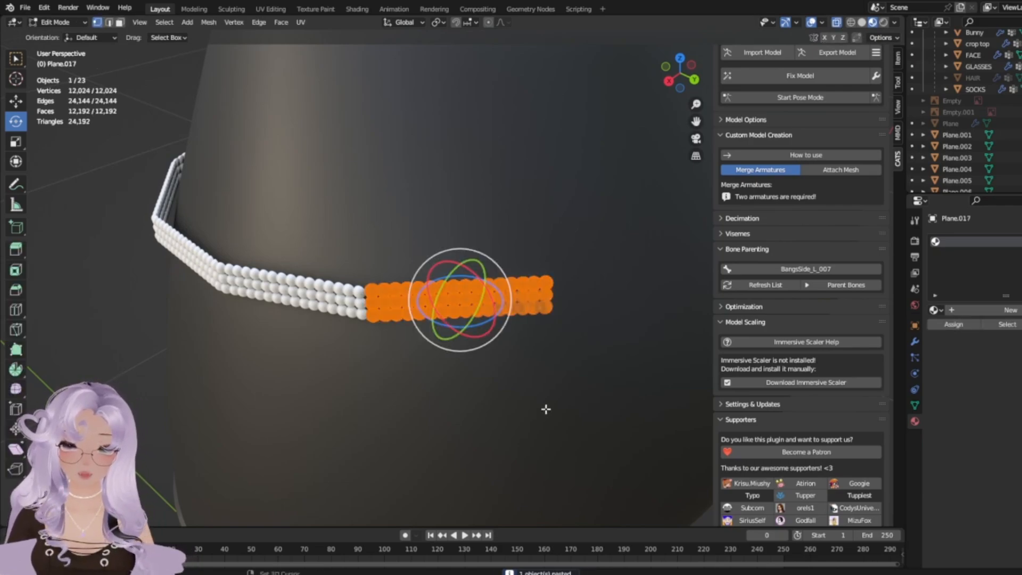
middle_click_drag(547, 409, 381, 317)
key("alt+a")
key("a")
key("g")
left_click(326, 289)
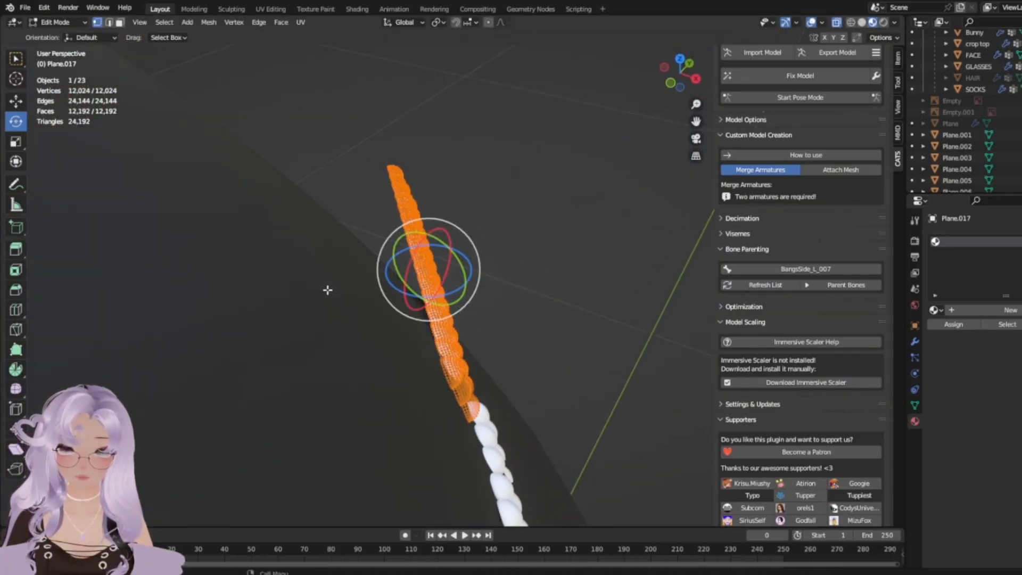
Nudge the eleventh strip's mesh toward the tenth strip's end and rotate it to follow the skirt's curve.
middle_click_drag(327, 290, 385, 320)
key("g")
left_click(410, 331)
key("g")
left_click(416, 326)
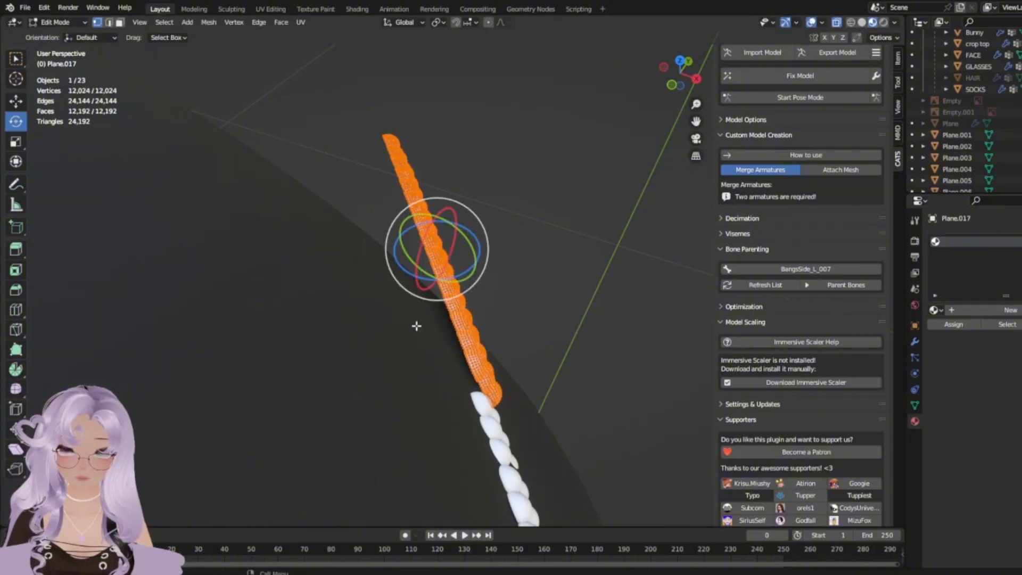
left_click_drag(468, 272, 487, 266)
key("g")
left_click(440, 287)
Reposition the eleventh strip's mesh at the tenth strip's end from a side angle and return to Object Mode deselected.
middle_click_drag(441, 287, 379, 243)
key("g")
left_click(285, 217)
key("g")
left_click(382, 239)
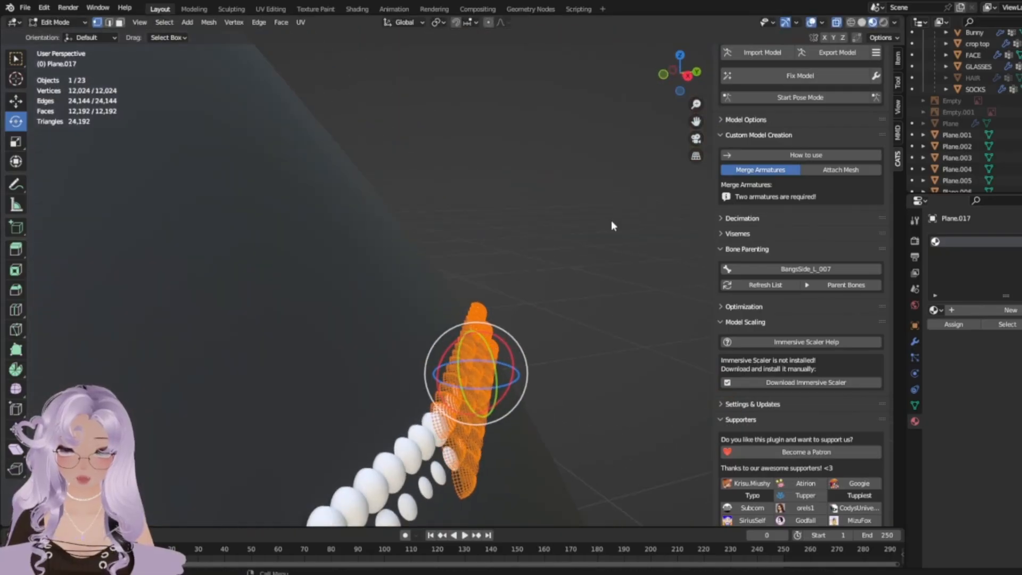
key("Tab")
left_click(611, 220)
Examine how the tenth and eleventh strips sit on the skirt's surface, close up and from below.
middle_click_drag(611, 220, 392, 308)
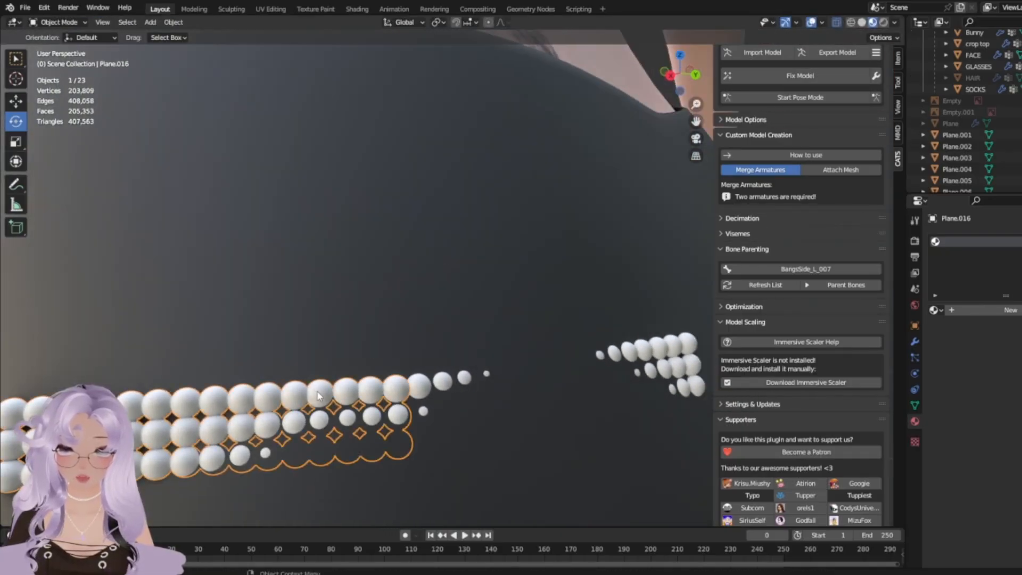
left_click(456, 384)
scroll(536, 309, "down", 5)
scroll(532, 319, "up", 5)
middle_click_drag(532, 319, 515, 355)
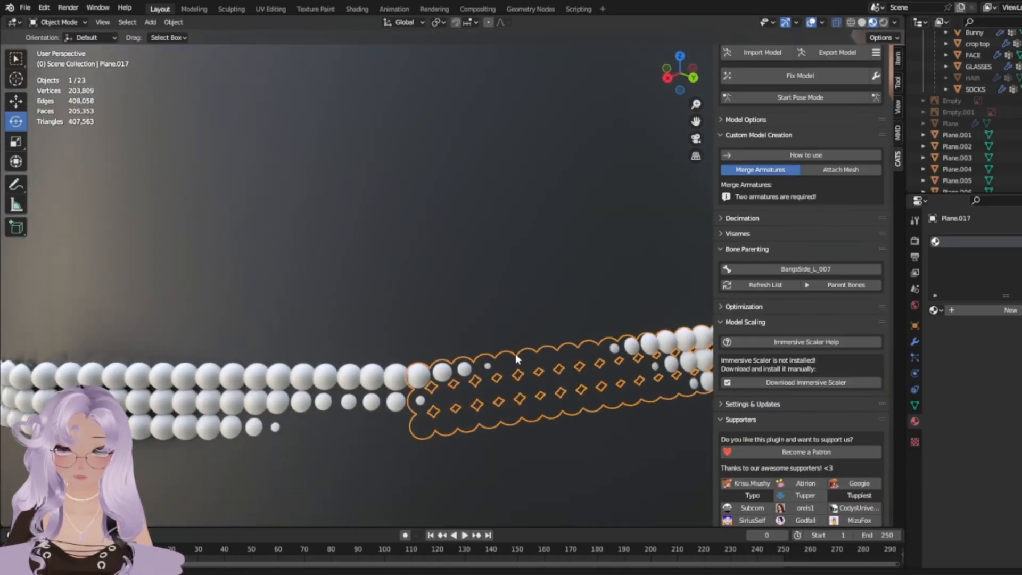
scroll(516, 352, "down", 6)
left_click(466, 273)
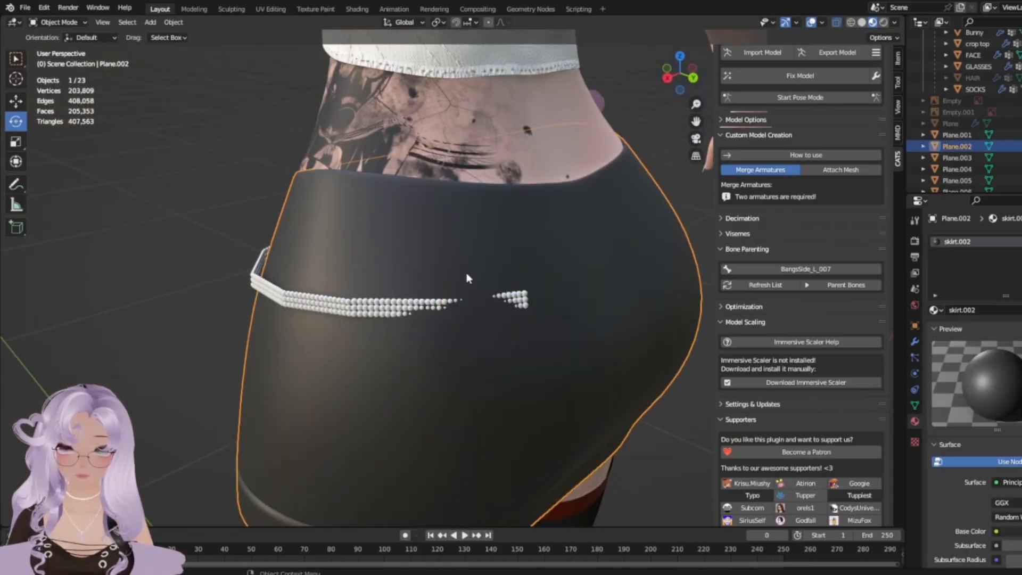
scroll(348, 312, "down", 5)
middle_click_drag(347, 312, 454, 228)
scroll(519, 224, "up", 3)
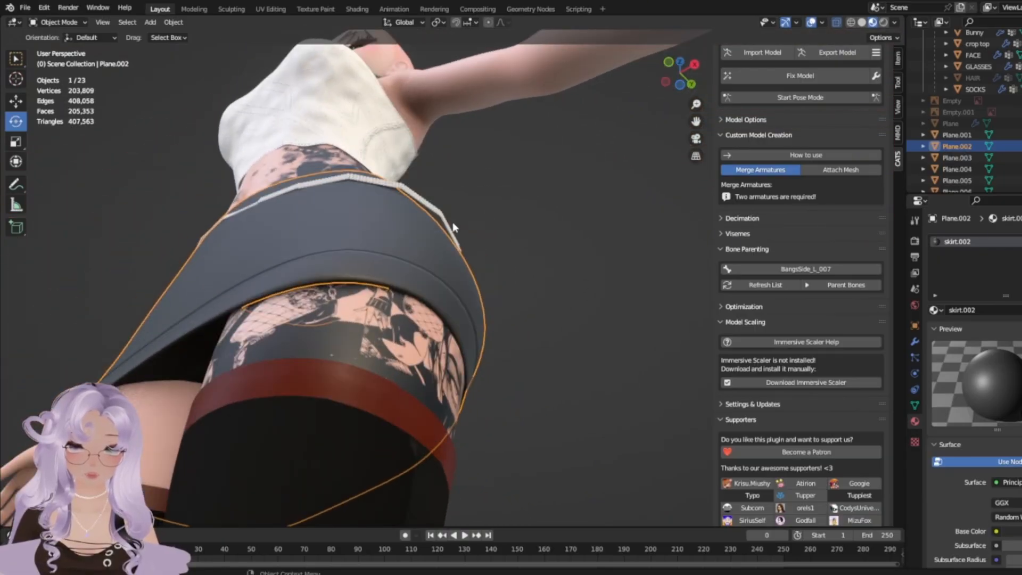
Examine the skirt and its mesh from below, up close and from behind.
left_click(181, 352)
key("Tab")
middle_click_drag(181, 349, 362, 345)
key("Tab")
left_click(375, 245)
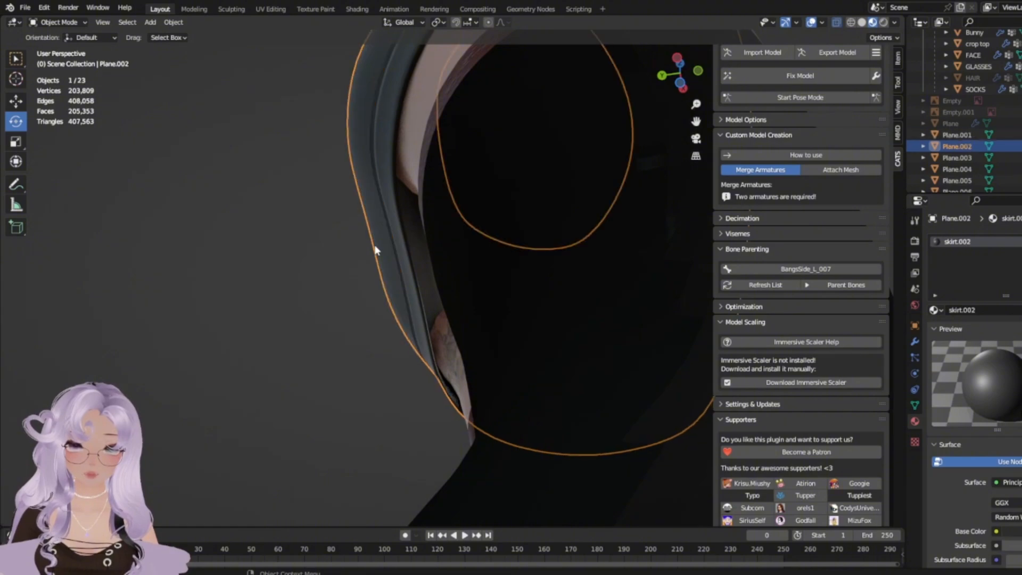
key("Tab")
middle_click_drag(370, 247, 370, 375)
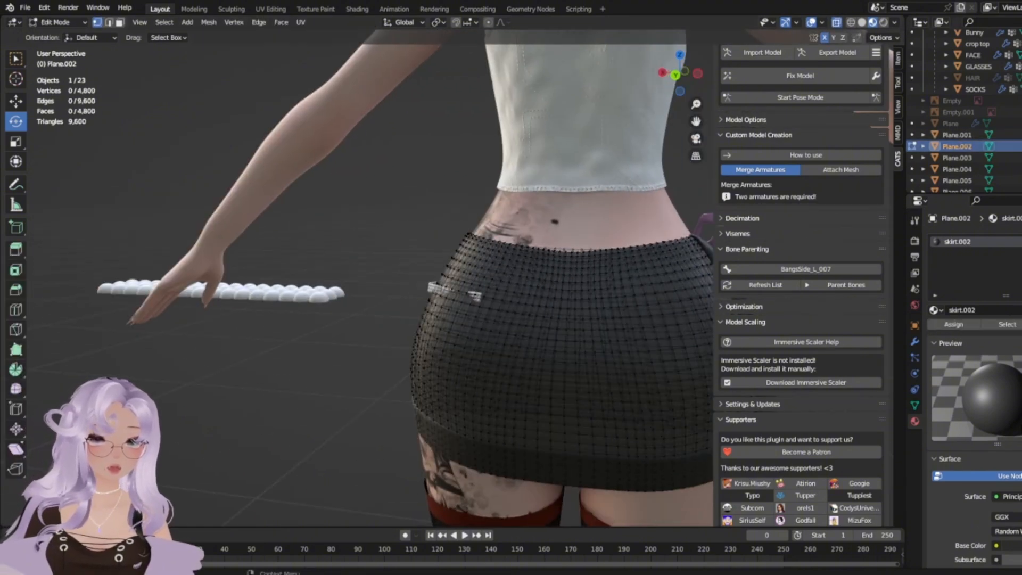
key("Tab")
Look through the scene's objects, from the bunny and crop top to the numbered planes, to identify each part.
scroll(1005, 79, "up", 3)
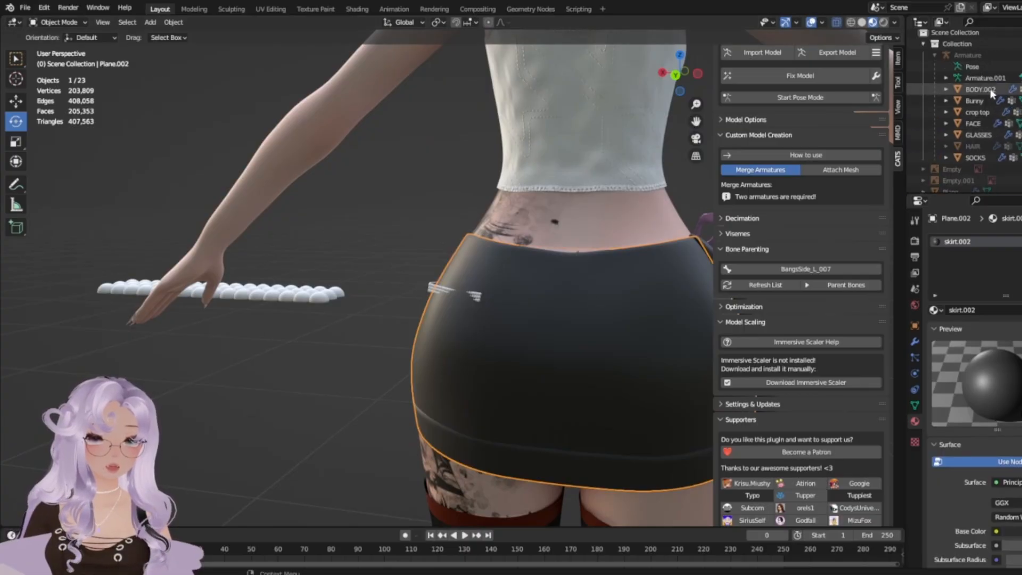
left_click(974, 101)
left_click(977, 113)
left_click(974, 135)
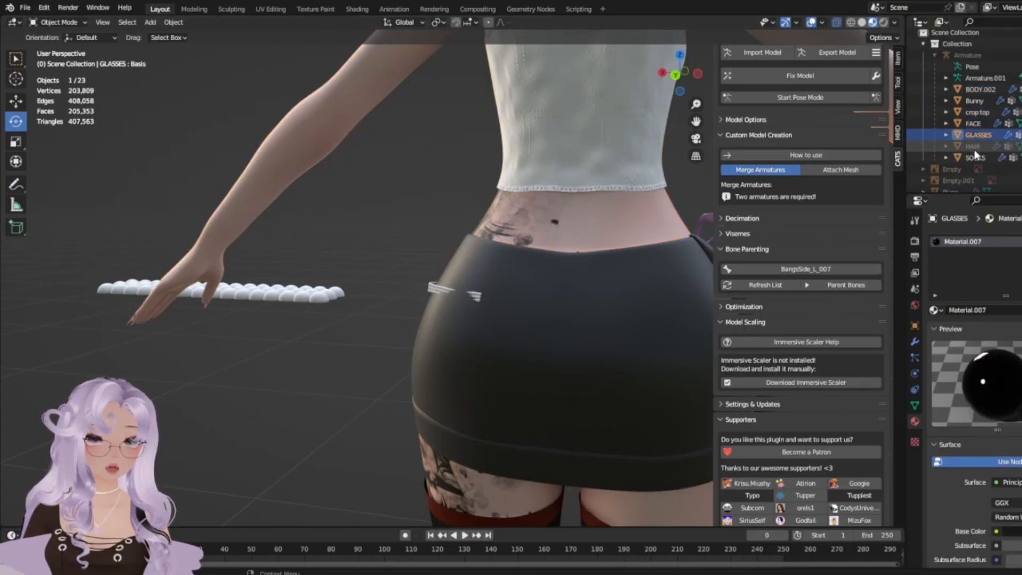
scroll(974, 149, "down", 2)
scroll(969, 161, "down", 3)
left_click(963, 157)
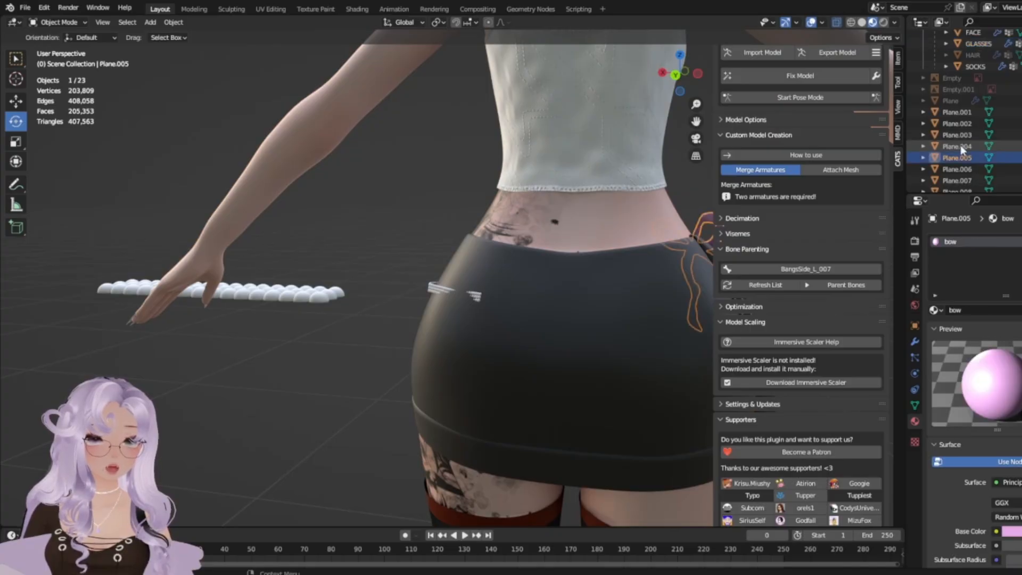
left_click(960, 145)
left_click(962, 134)
left_click(966, 170)
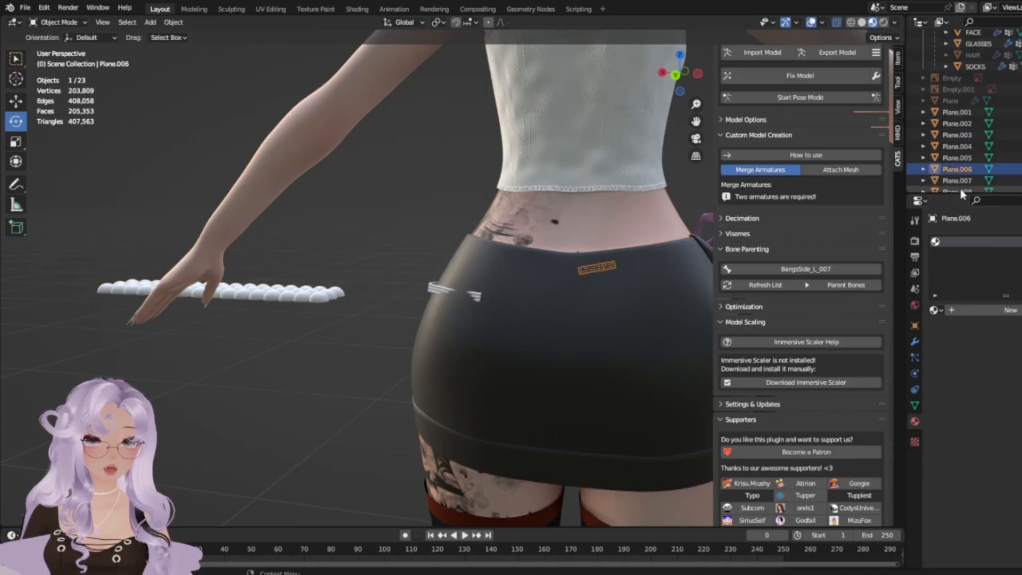
scroll(480, 314, "up", 3)
Isolate the pasted pearl strip on the back of the skirt from the other objects and open its mesh for editing.
middle_click_drag(389, 274, 442, 317)
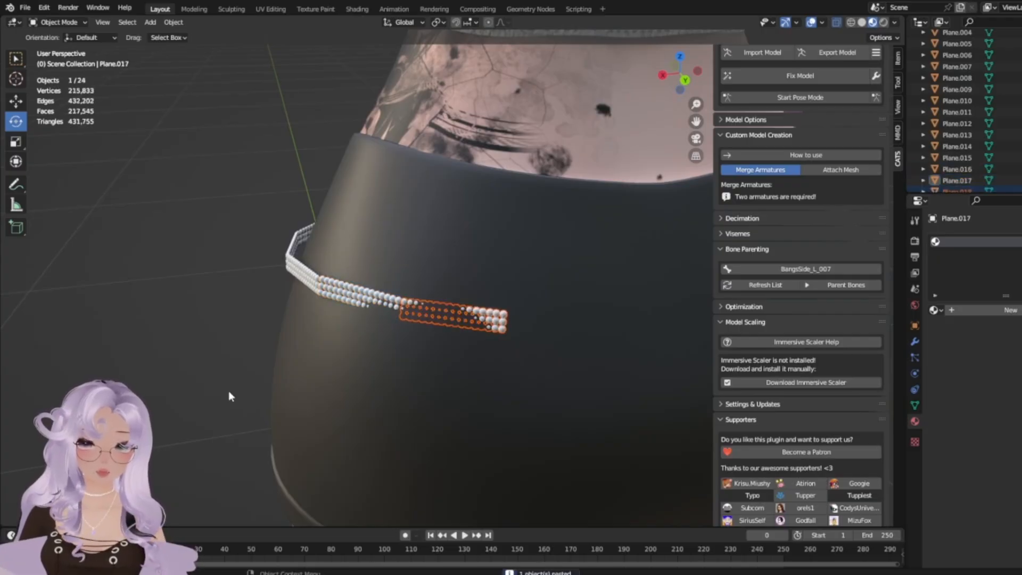
left_click_drag(551, 398, 516, 381)
key("Tab")
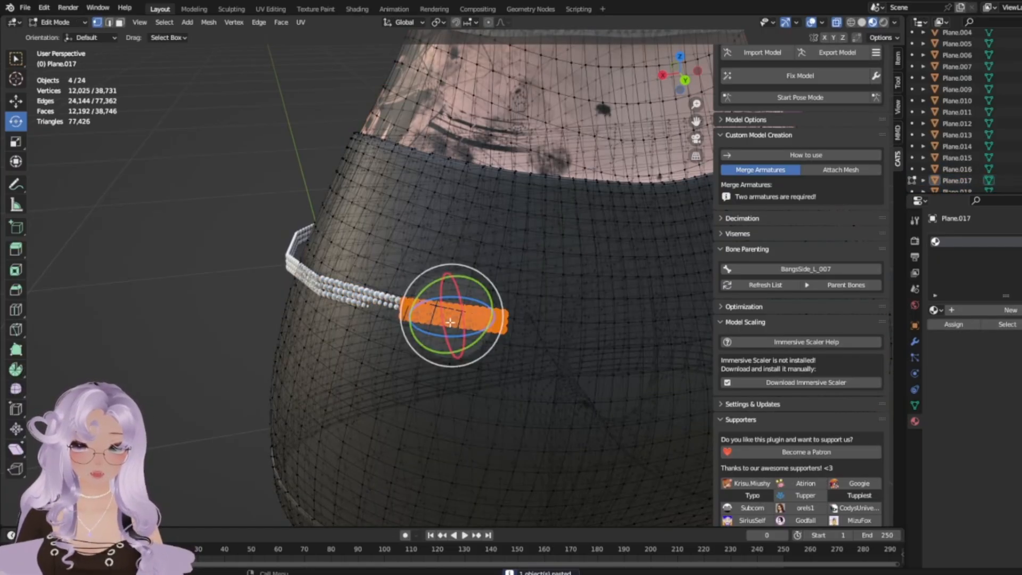
key("Tab")
key("alt+a")
key("Tab")
middle_click_drag(479, 448, 518, 486)
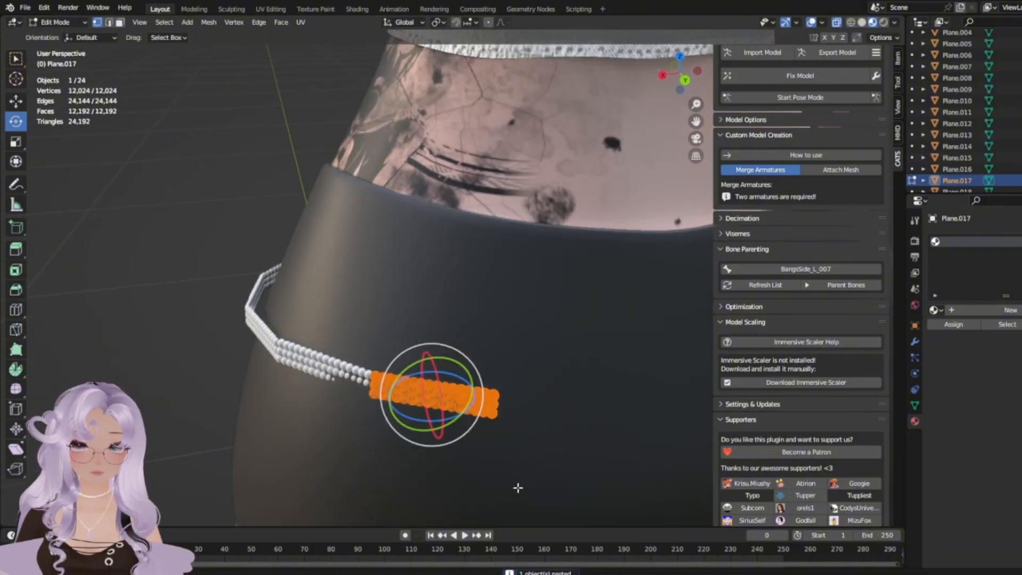
Move the pasted pearl strip to the wide end of the tapered pearls on the skirt's back.
scroll(420, 394, "down", 3)
middle_click_drag(383, 373, 450, 334)
scroll(427, 402, "up", 6)
key("g")
left_click(564, 238)
scroll(500, 299, "up", 3)
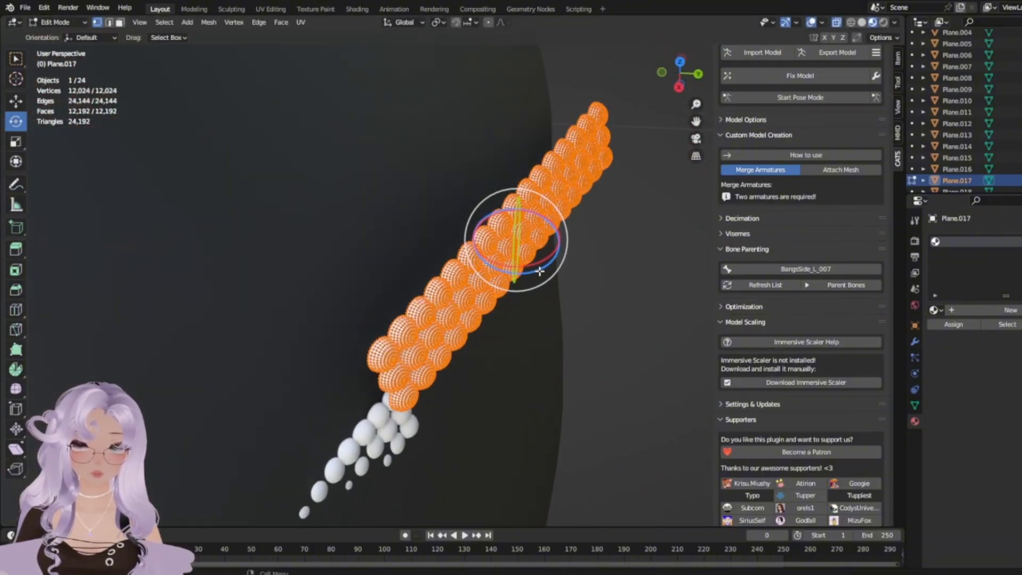
Fine-tune the strip's position so its three rows continue the tapered pearls, and finish editing its mesh.
middle_click_drag(540, 271, 260, 356)
middle_click_drag(425, 365, 354, 333, "shift")
scroll(324, 256, "up", 3)
key("g")
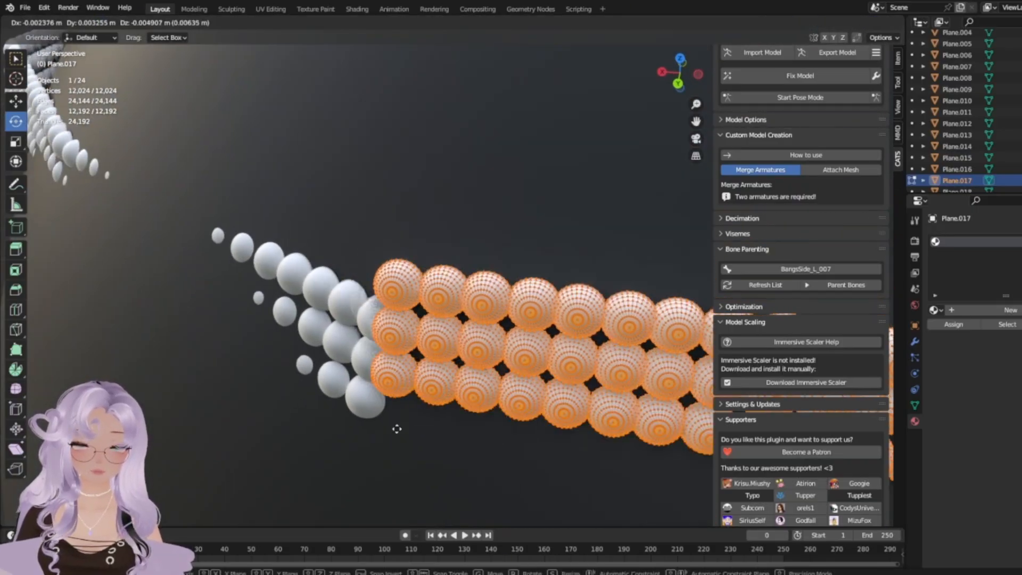
left_click(397, 431)
middle_click_drag(396, 432, 556, 403)
middle_click_drag(218, 378, 408, 230, "shift")
middle_click_drag(714, 516, 767, 436, "shift")
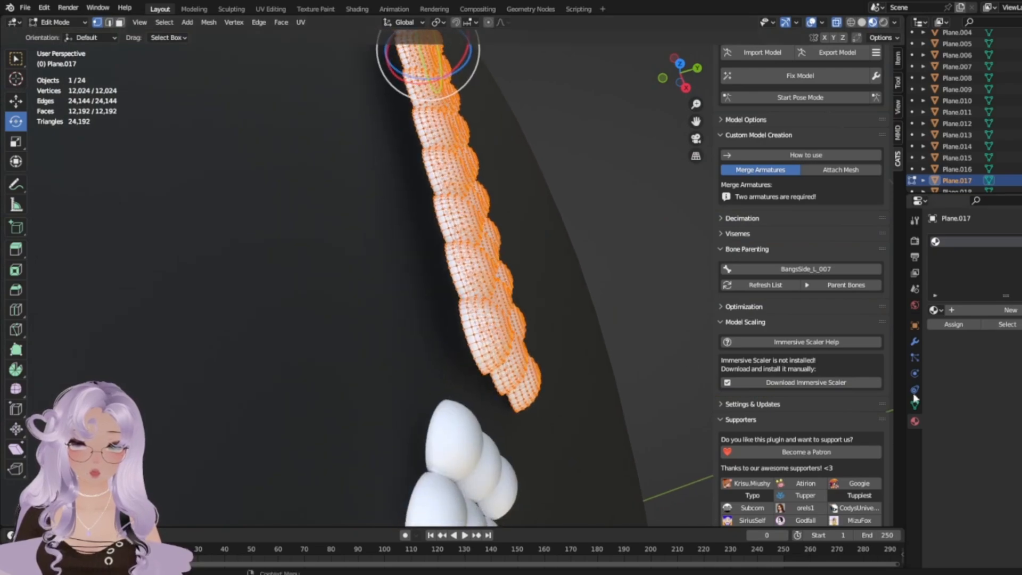
middle_click_drag(533, 437, 449, 417)
key("Tab")
scroll(446, 425, "down", 3)
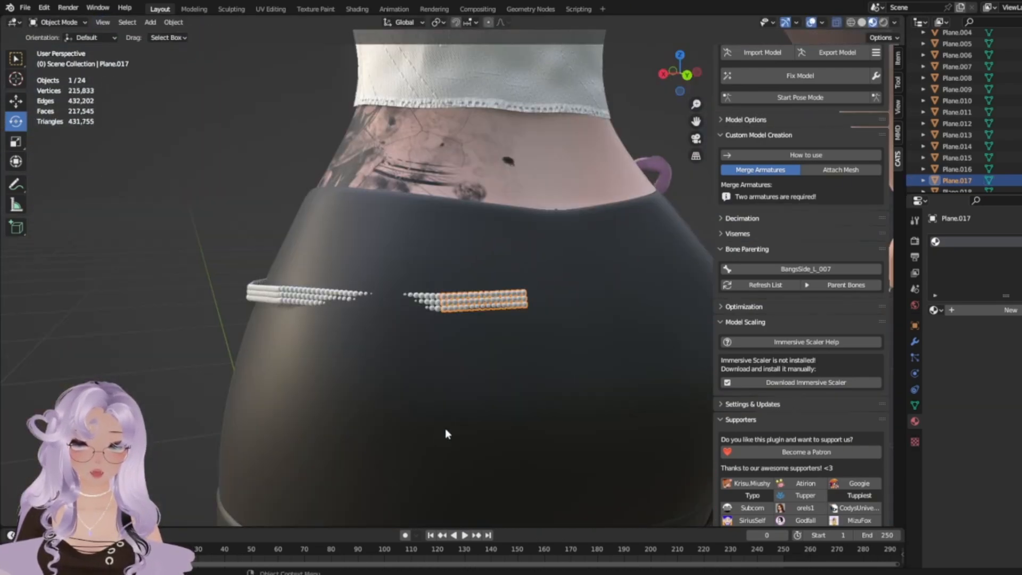
Inspect the joint between the tapered pearls and the strip, and how closely the strip follows the skirt.
scroll(446, 431, "down", 5)
left_click(251, 296)
scroll(254, 455, "up", 12)
left_click(470, 417)
key("Tab")
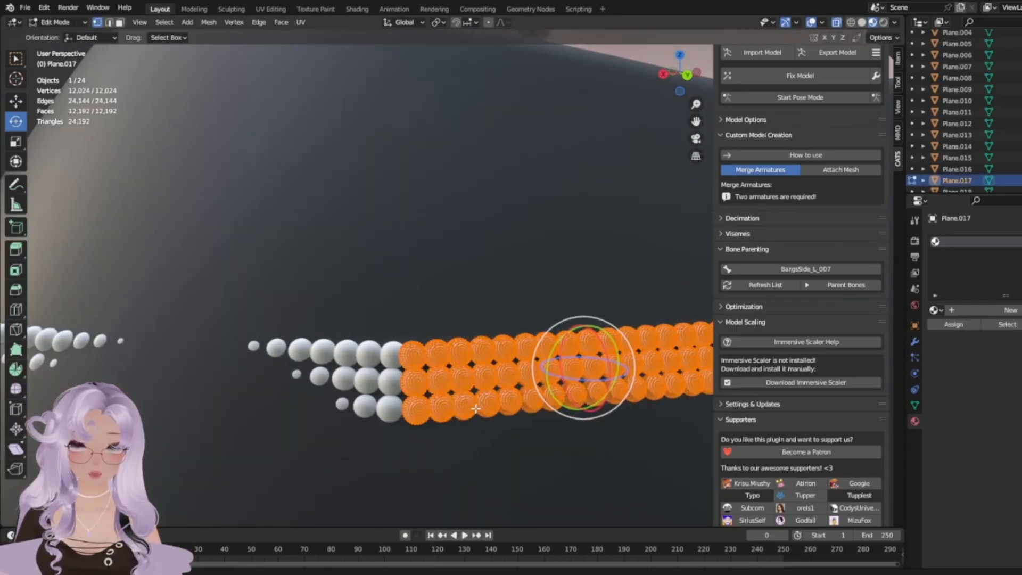
middle_click_drag(476, 409, 561, 474)
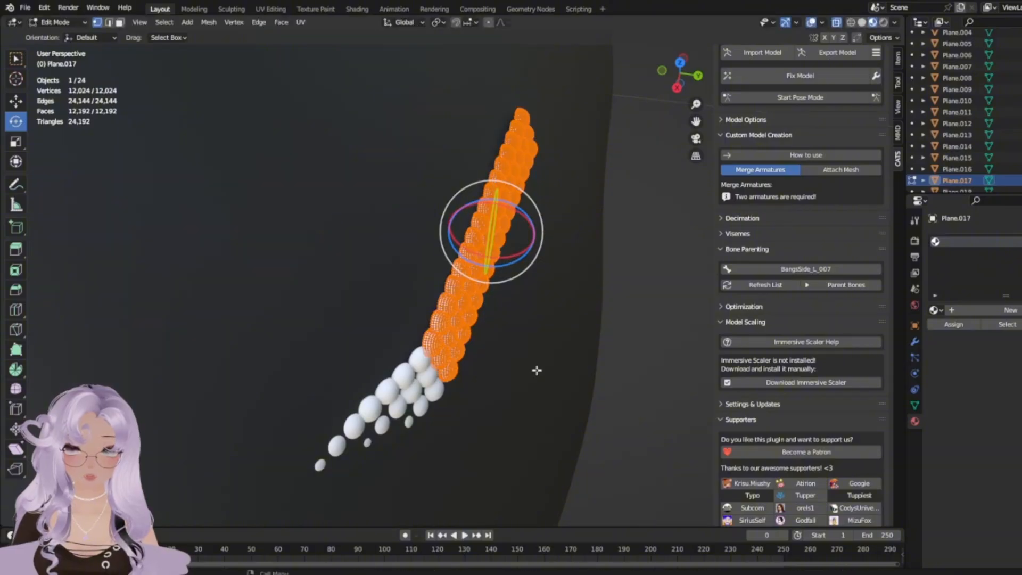
key("Tab")
middle_click_drag(645, 442, 490, 392)
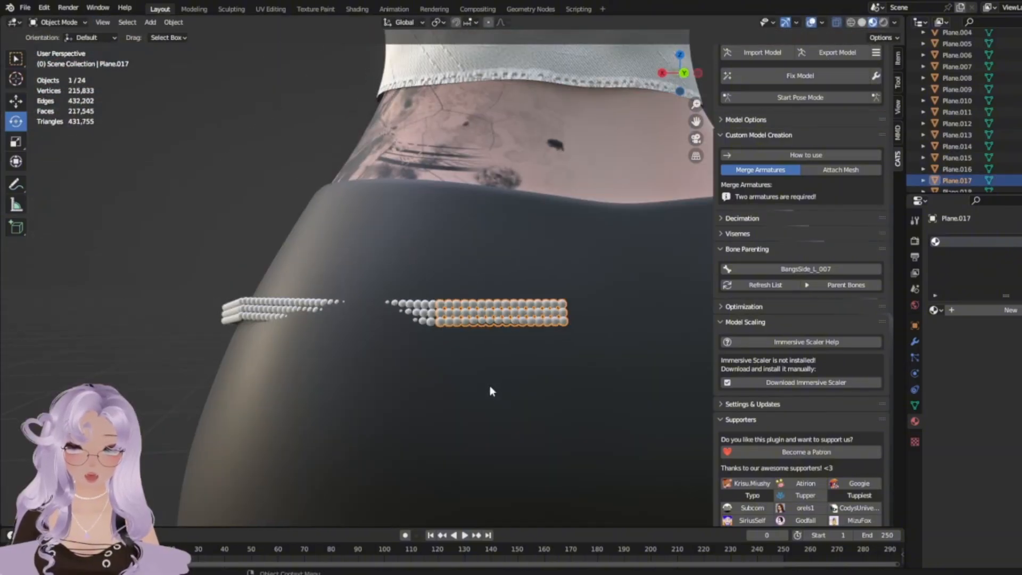
Paste another copy of the pearl strip and move its mesh past the free end of the existing row.
left_click(535, 338)
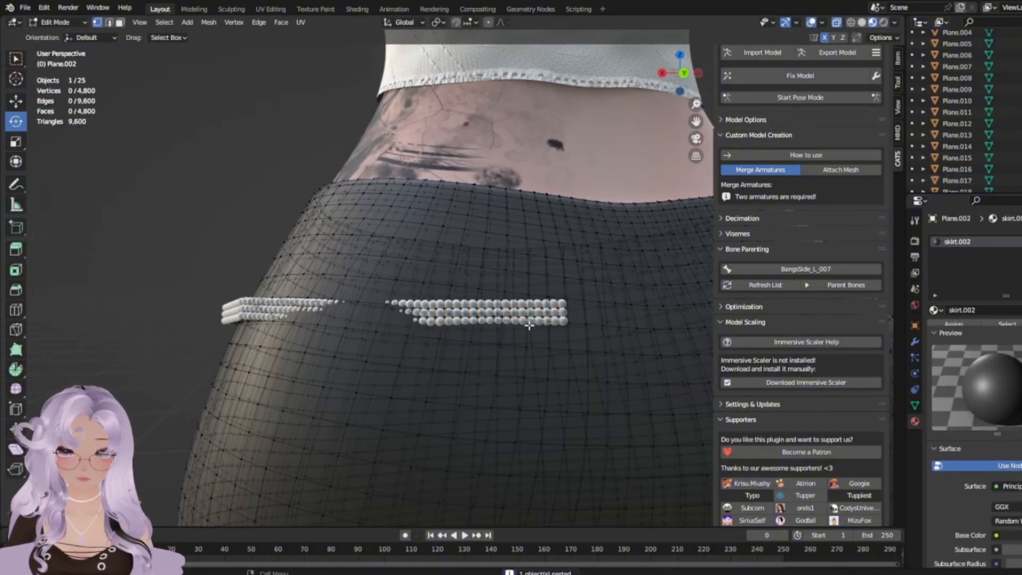
left_click(539, 320)
key("Tab")
scroll(337, 277, "up", 3)
key("g")
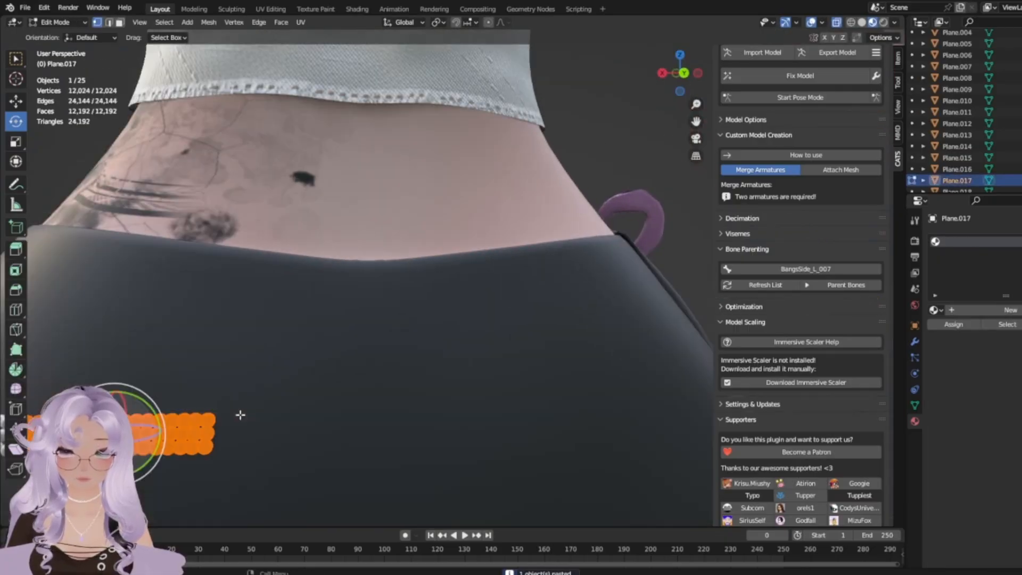
middle_click_drag(441, 422, 566, 358)
scroll(608, 333, "up", 3)
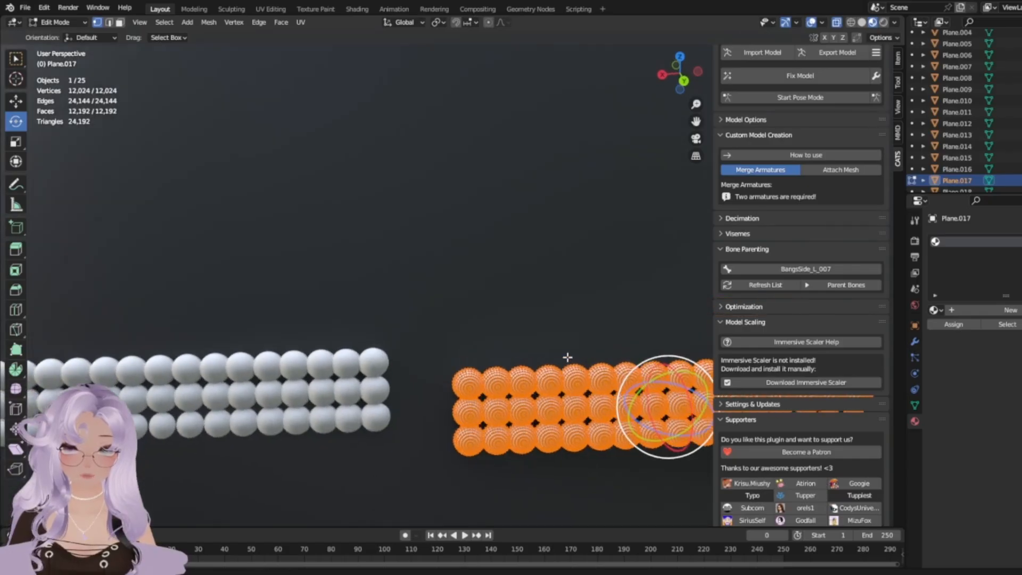
Tilt the copied strip upward along the skirt's curve and move it against the end of the previous strip.
left_click_drag(668, 402, 375, 102)
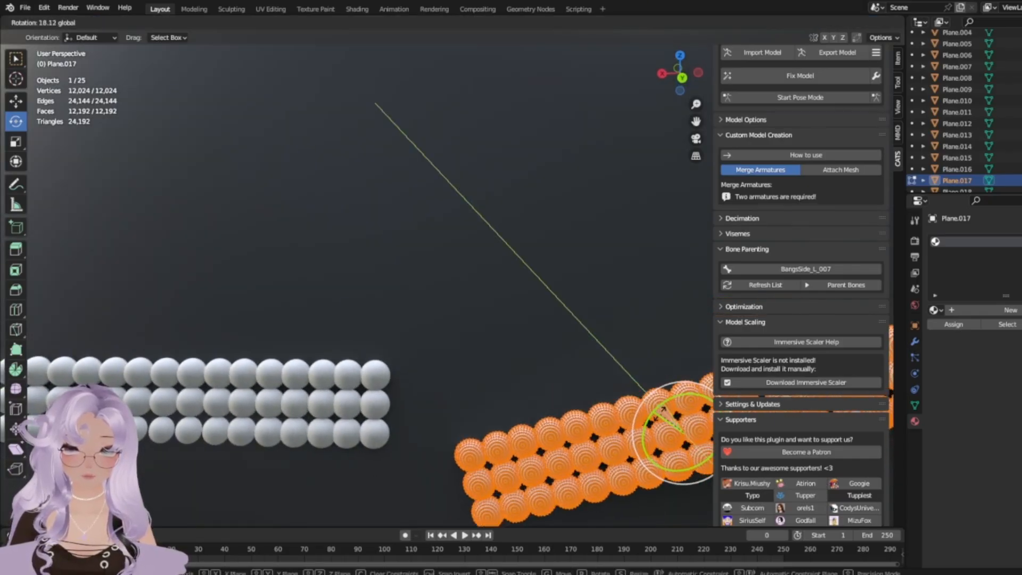
left_click_drag(662, 414, 633, 262)
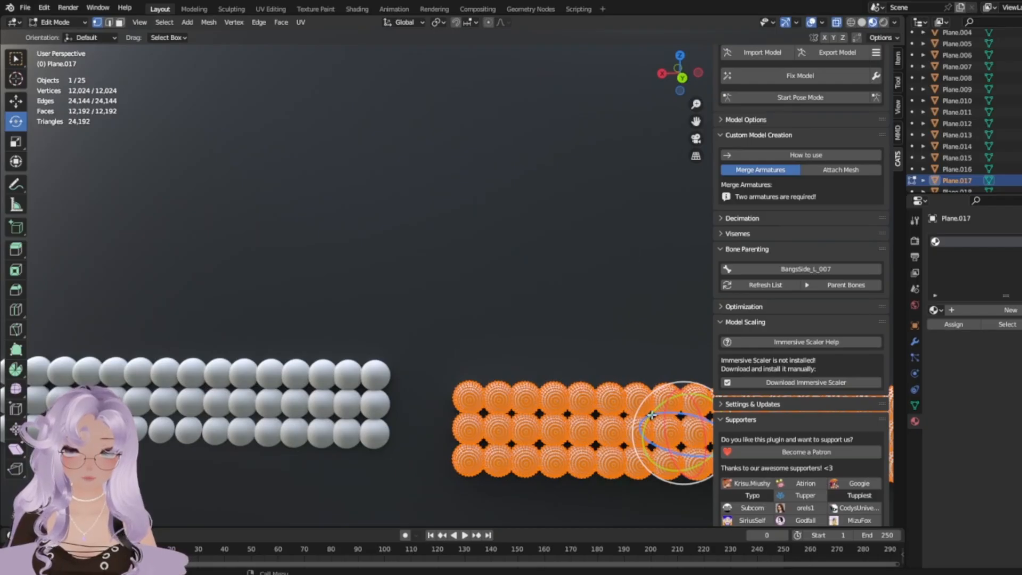
mouse_move(651, 415)
left_mouse_down()
mouse_move(660, 395)
mouse_move(648, 422)
left_mouse_up()
key("g")
left_click(578, 345)
middle_click_drag(570, 354, 445, 313)
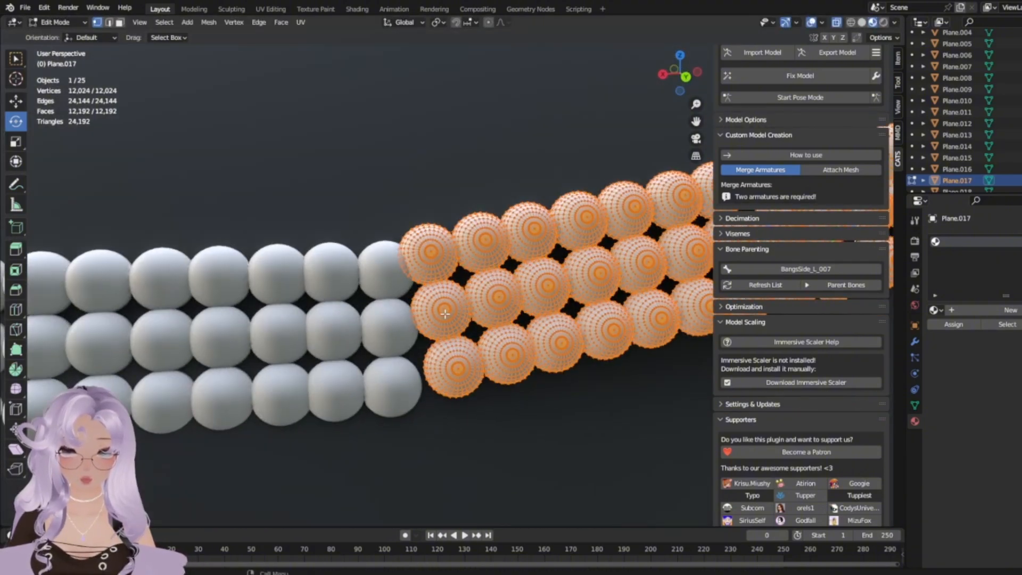
scroll(445, 313, "down", 5)
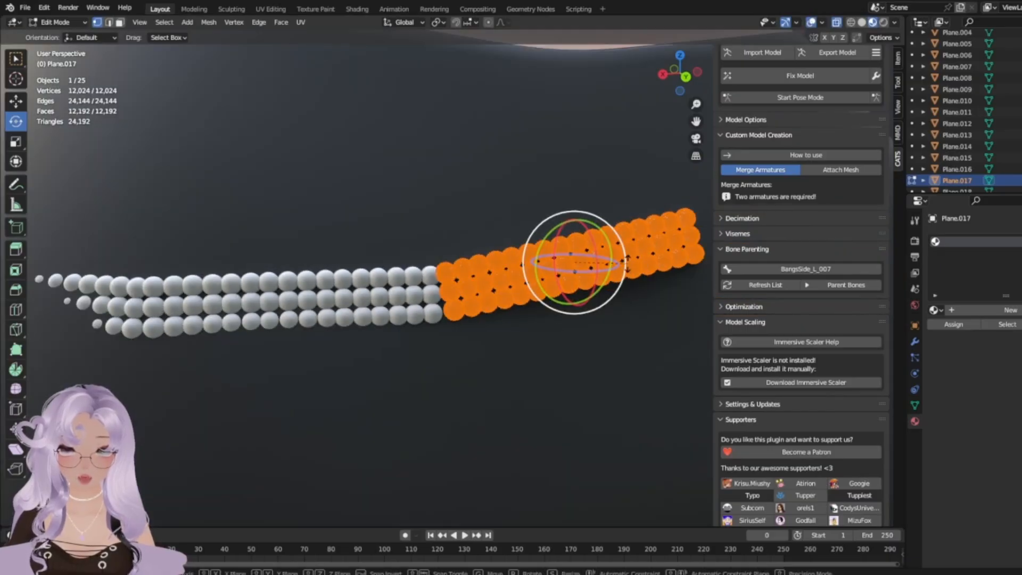
key("g")
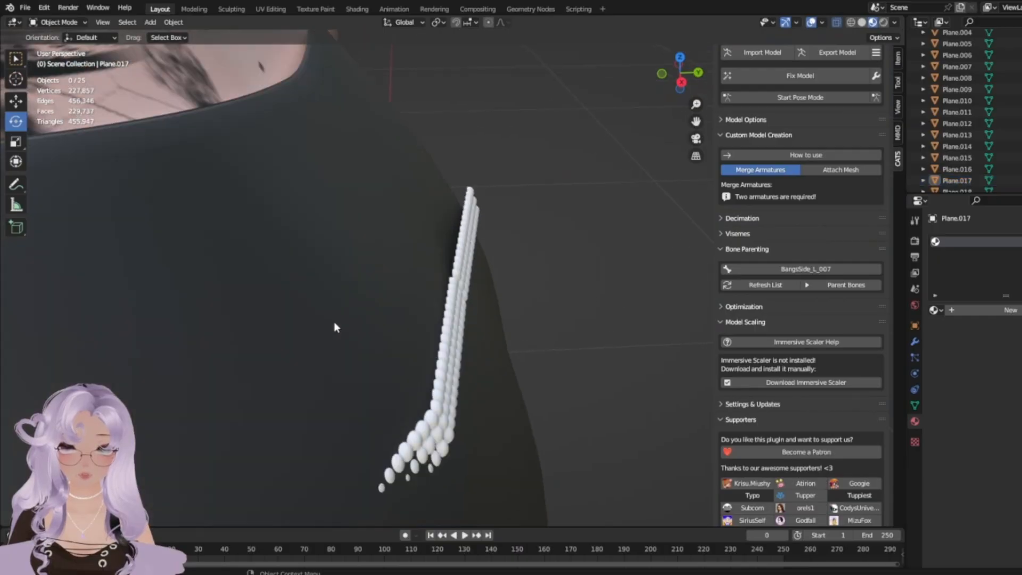
Rotate the second strip slightly to follow the skirt's surface and shift it into line with the previous strip.
left_click(484, 230)
key("Tab")
middle_click_drag(485, 230, 524, 284)
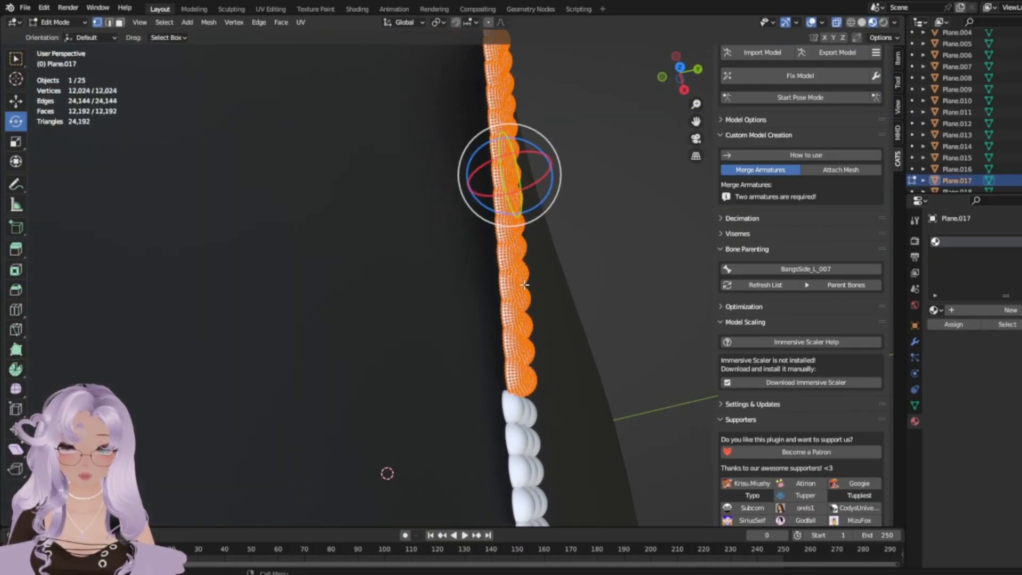
left_click_drag(539, 204, 547, 205)
key("g")
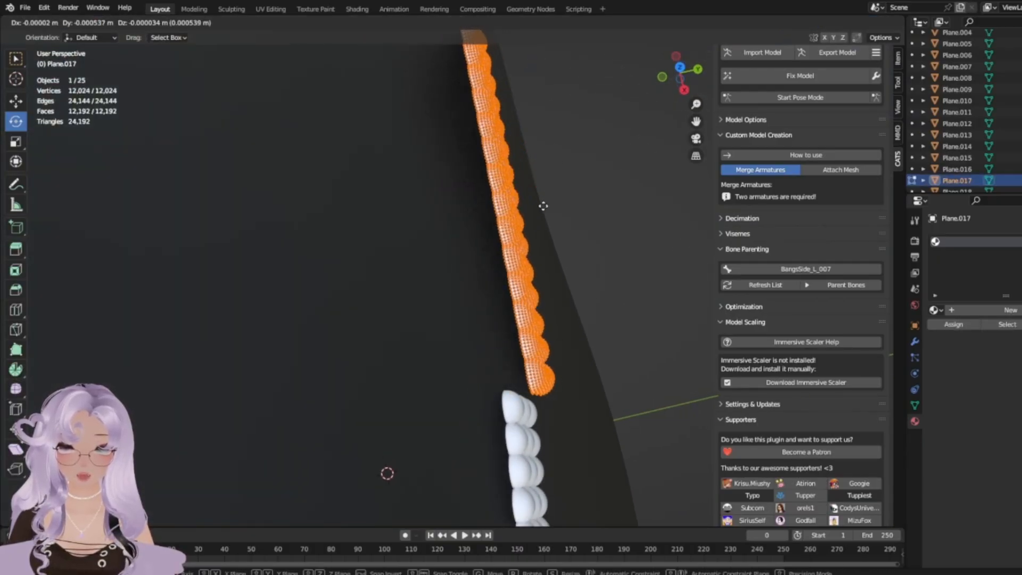
left_click(595, 245)
middle_click_drag(595, 245, 463, 177)
key("Tab")
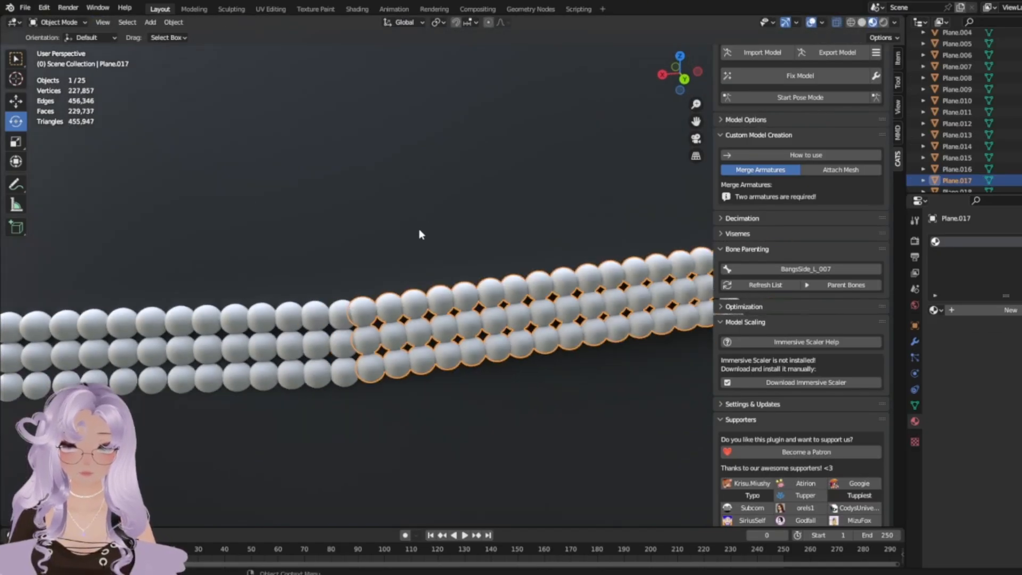
Inspect the pearl chain up close and around the front and back of the skirt.
scroll(419, 231, "down", 9)
left_click(164, 428)
scroll(411, 306, "up", 10)
scroll(513, 306, "down", 8)
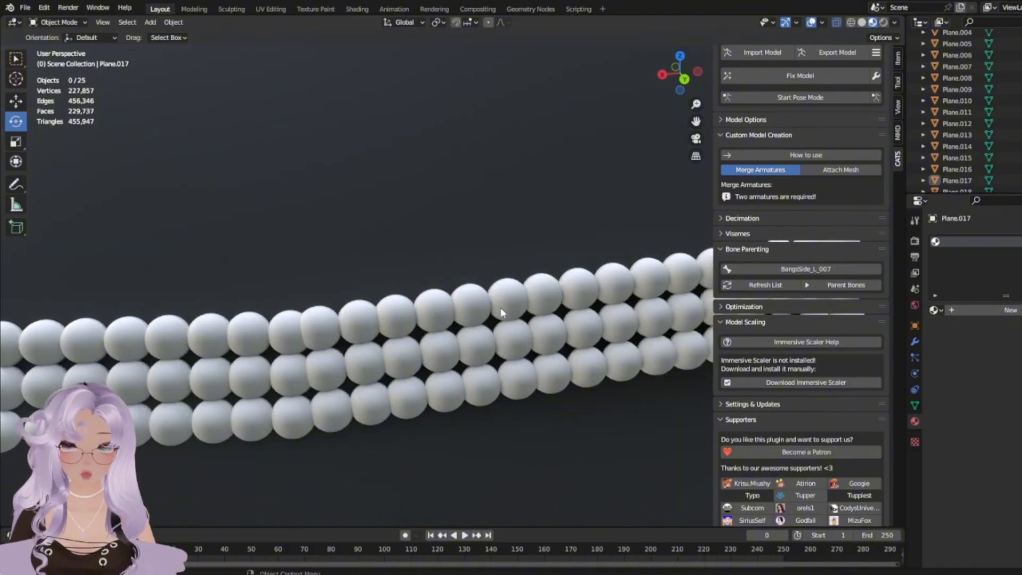
middle_click_drag(362, 324, 489, 305)
scroll(488, 304, "down", 10)
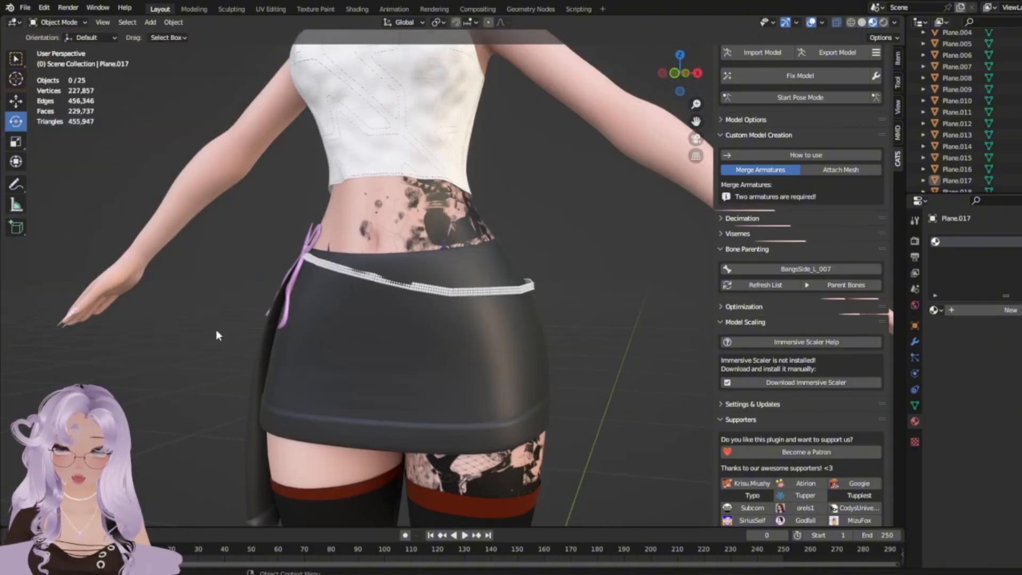
middle_click_drag(557, 285, 376, 306)
scroll(429, 313, "up", 5)
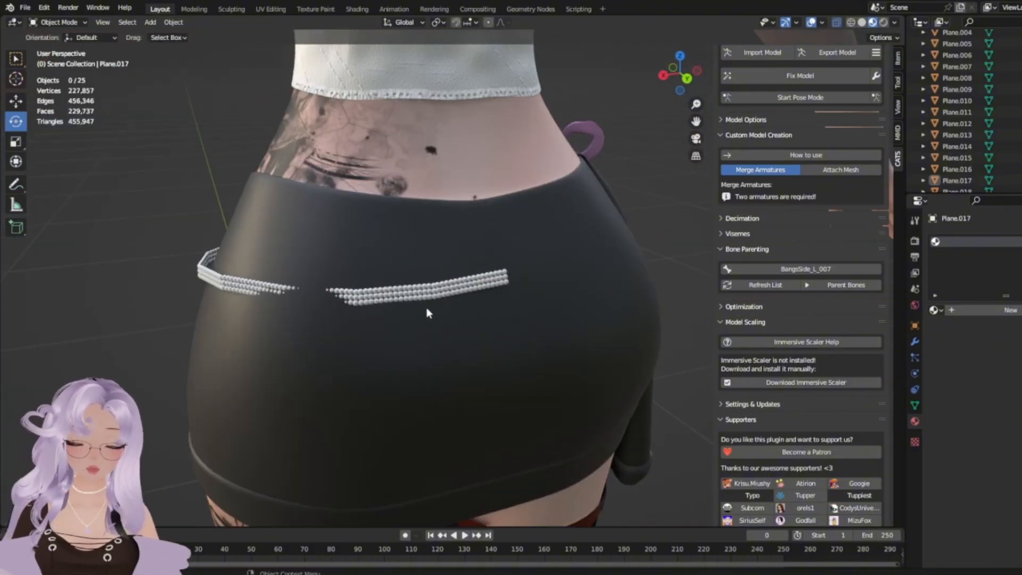
Duplicate the last pearl strip by copy and paste, and select the copy's whole mesh for editing.
left_click(468, 287)
scroll(479, 287, "up", 3)
key("ctrl+c")
key("ctrl+v")
middle_click_drag(492, 288, 438, 292)
left_click(488, 312)
key("Tab")
key("a")
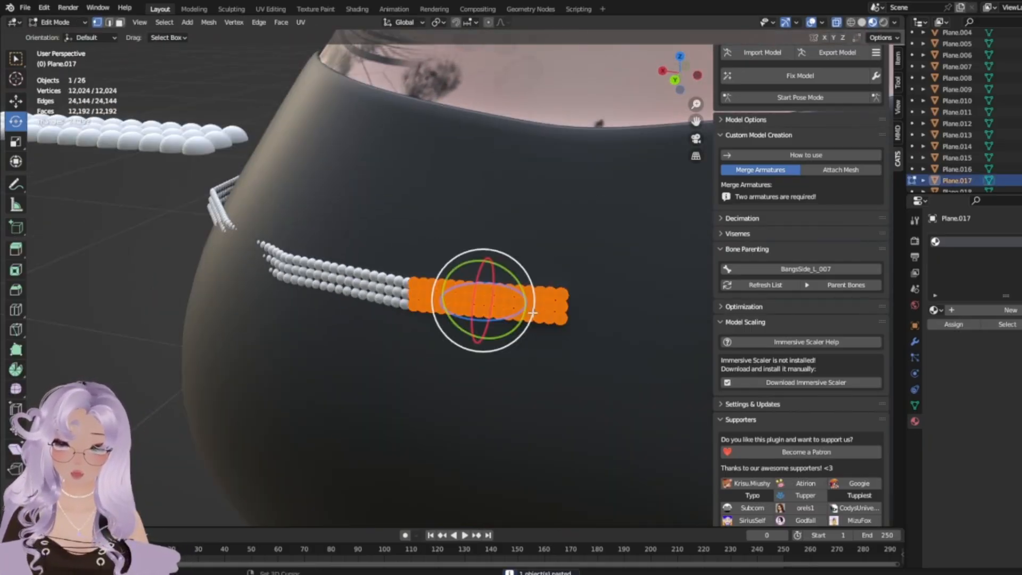
Move the new strip to the free end of the pearl chain across the skirt's back.
middle_click_drag(641, 351, 301, 267, "shift")
scroll(301, 267, "up", 2)
key("g")
left_click(615, 265)
middle_click_drag(297, 320, 545, 353, "shift")
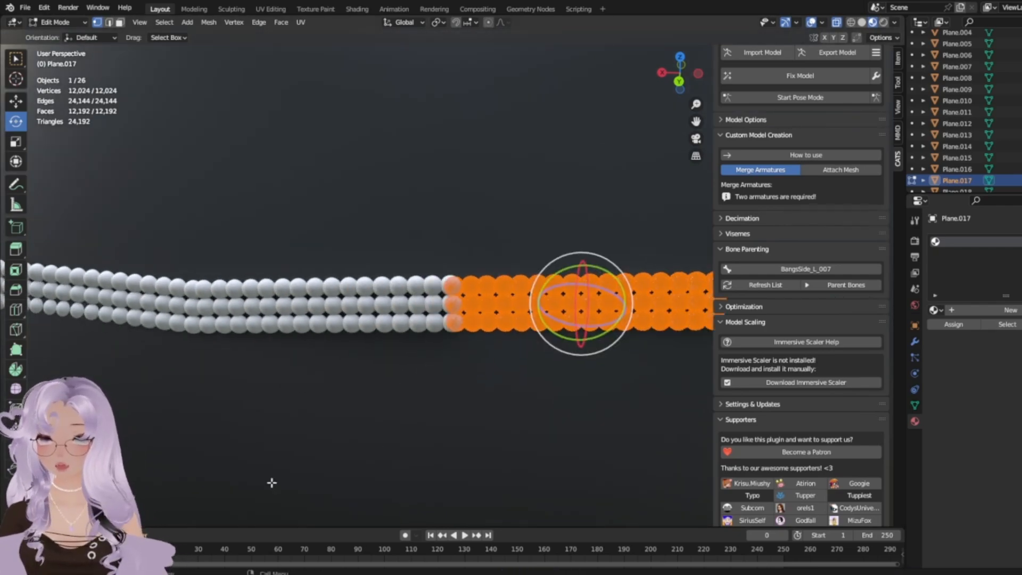
Adjust the third strip's position so it lies along the skirt's curve and meets the previous strip.
middle_click_drag(272, 482, 392, 342)
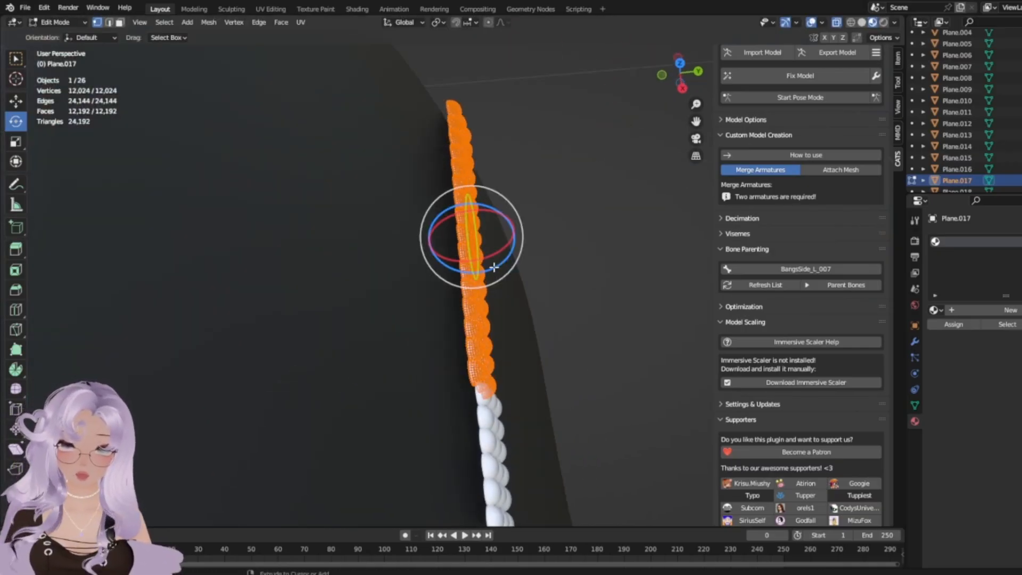
middle_click_drag(494, 267, 477, 314)
key("g")
left_click(365, 208)
key("Tab")
Check from above how the third pearl strip lines up with the chain and the skirt's surface.
scroll(365, 208, "down", 5)
left_click(417, 284)
scroll(410, 298, "up", 4)
key("Tab")
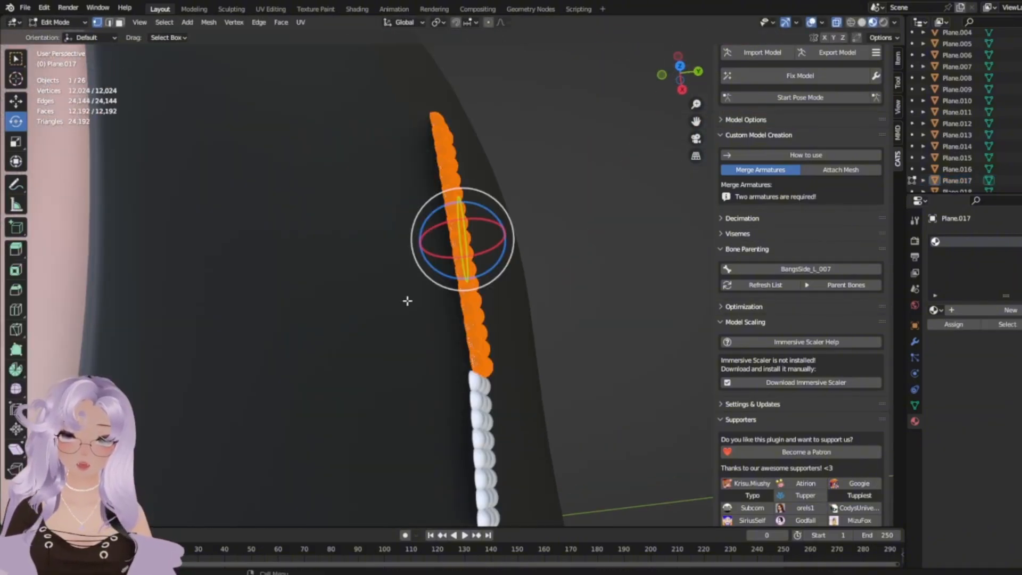
middle_click_drag(408, 300, 469, 336)
key("Tab")
left_click(543, 255)
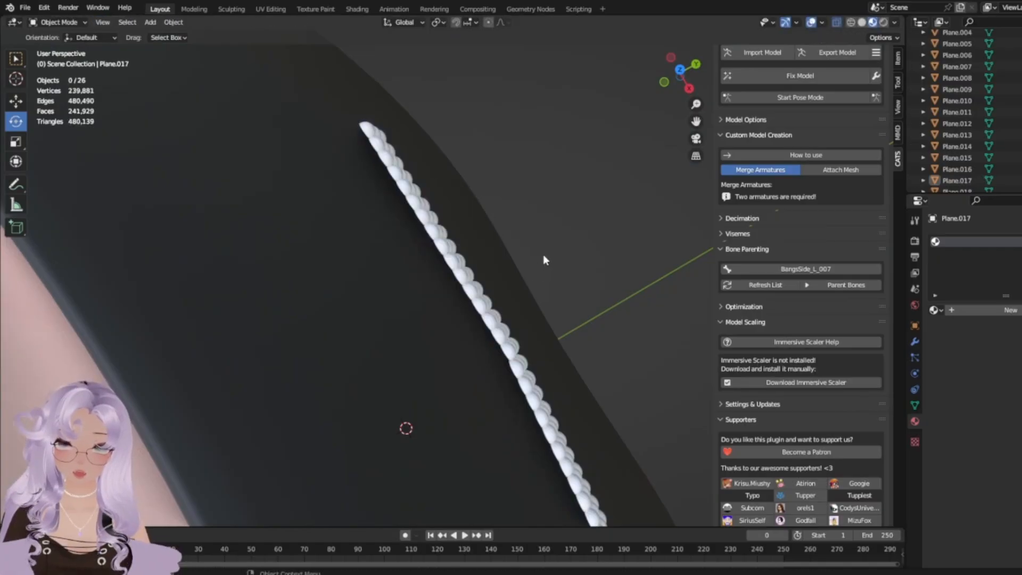
Duplicate the pearl strip at the chain's free end and open the copy's whole mesh for editing.
middle_click_drag(543, 256, 349, 153)
scroll(328, 253, "down", 6)
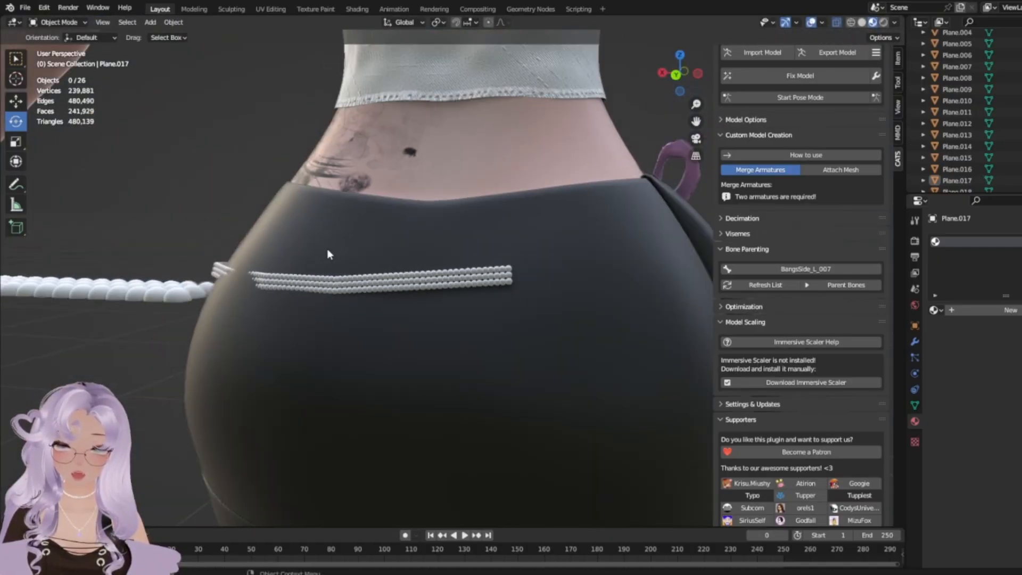
scroll(434, 303, "up", 4)
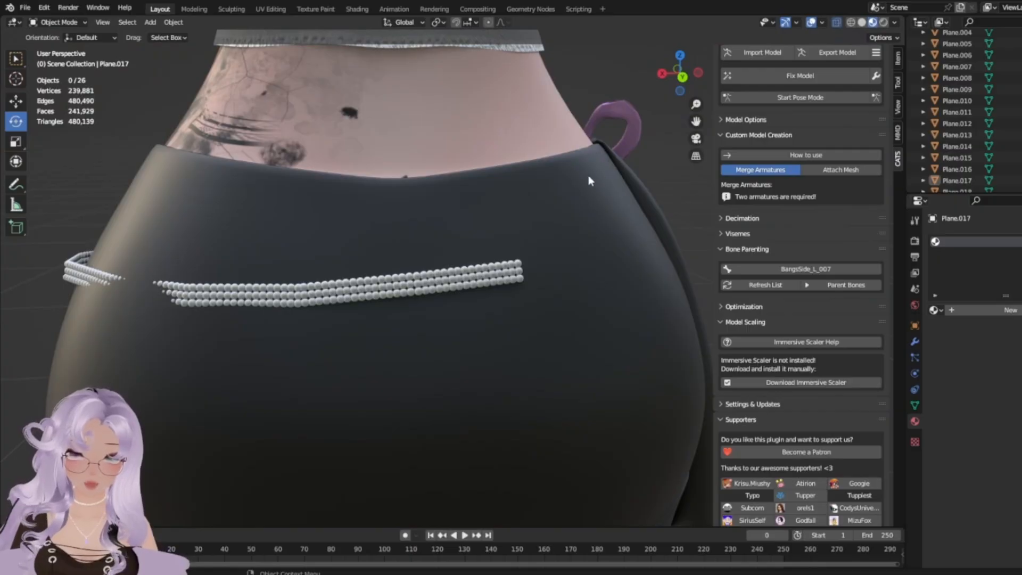
left_click(503, 264)
scroll(501, 268, "up", 4)
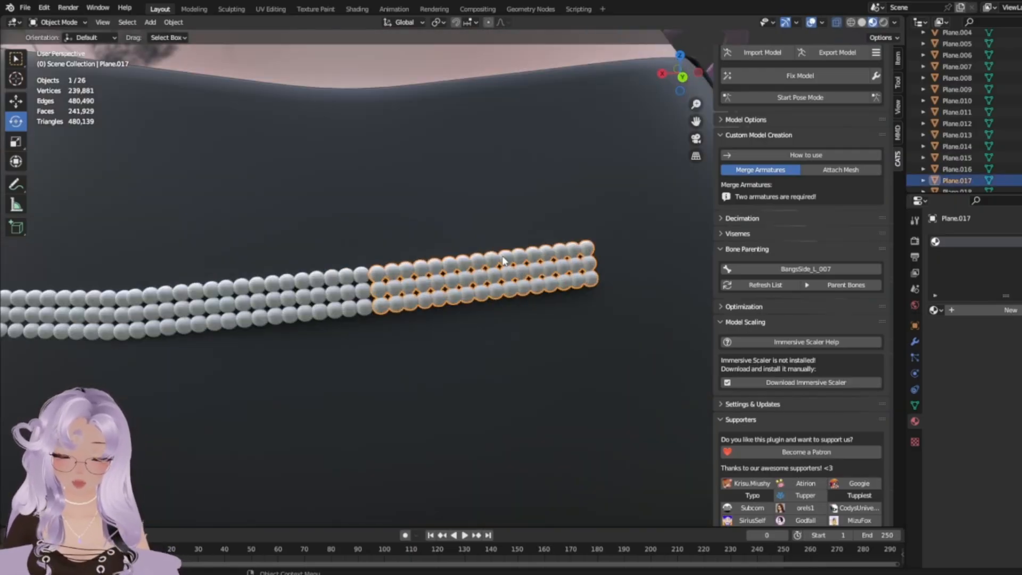
key("ctrl+c")
key("ctrl+v")
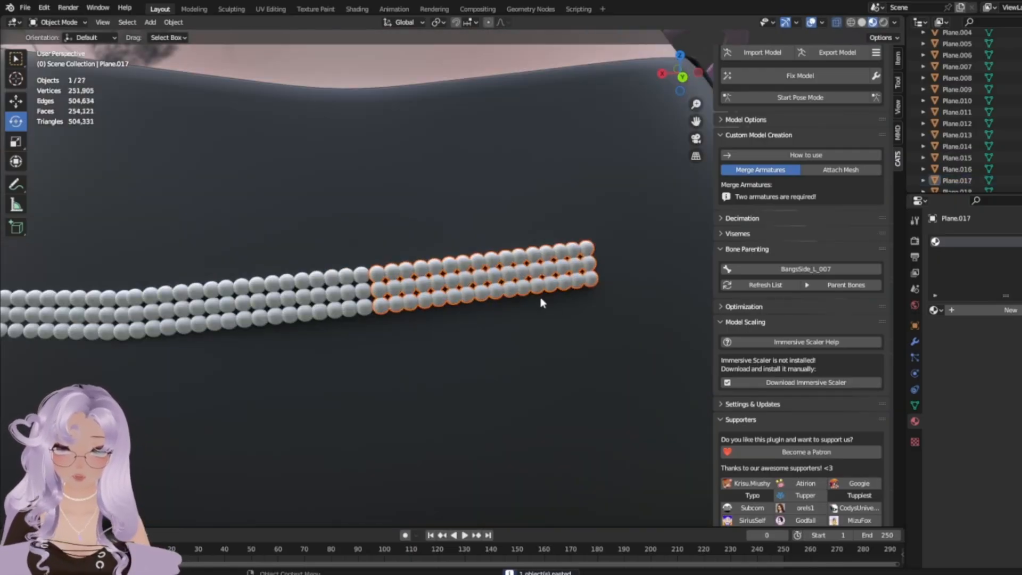
left_click(514, 273)
scroll(514, 272, "down", 5)
key("Tab")
scroll(356, 210, "up", 3)
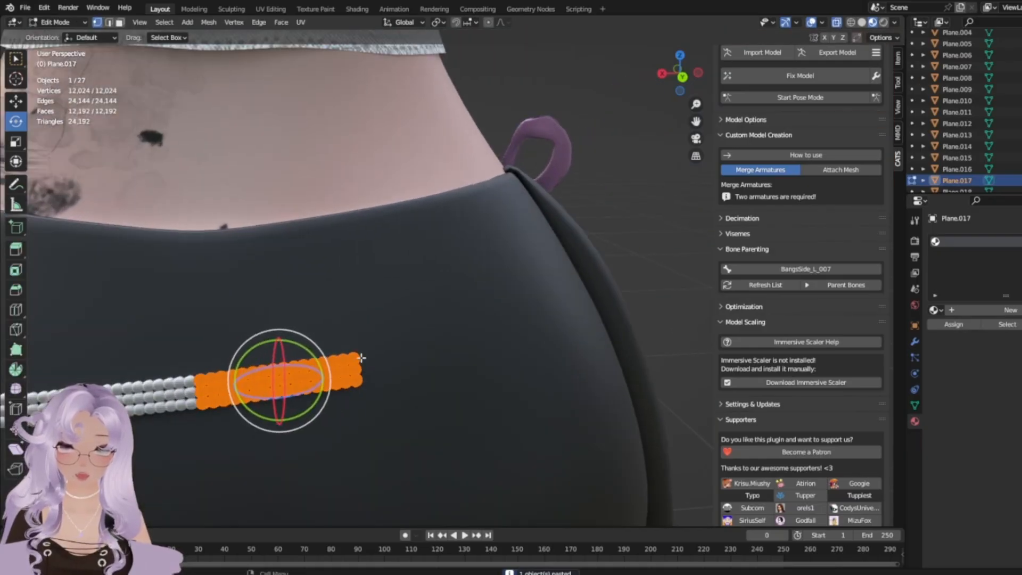
Move the copied strip past the chain's free end and angle it along the skirt's curve as seen from above.
key("g")
left_click(431, 336)
middle_click_drag(432, 337, 518, 328)
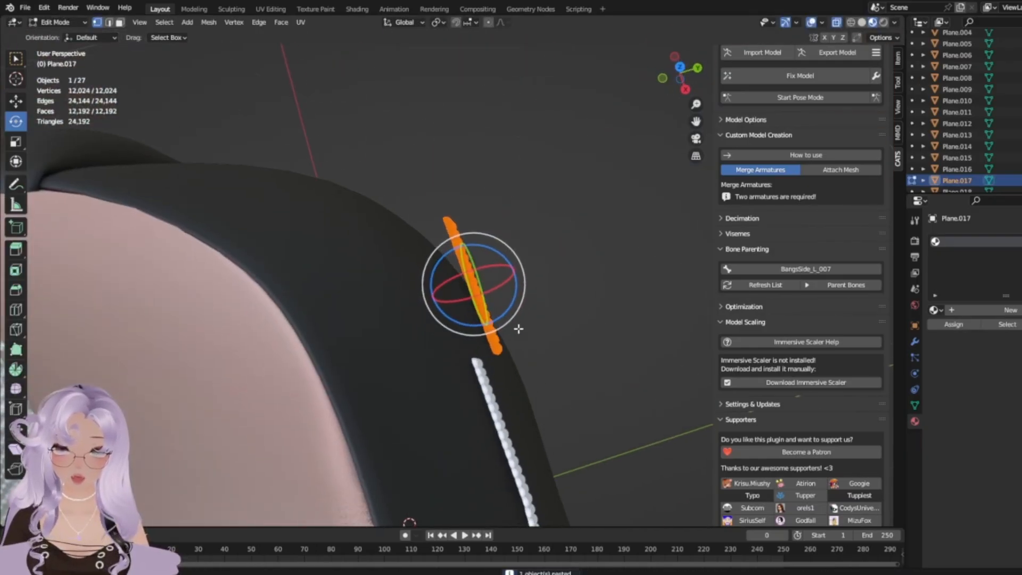
scroll(518, 328, "up", 2)
key("g")
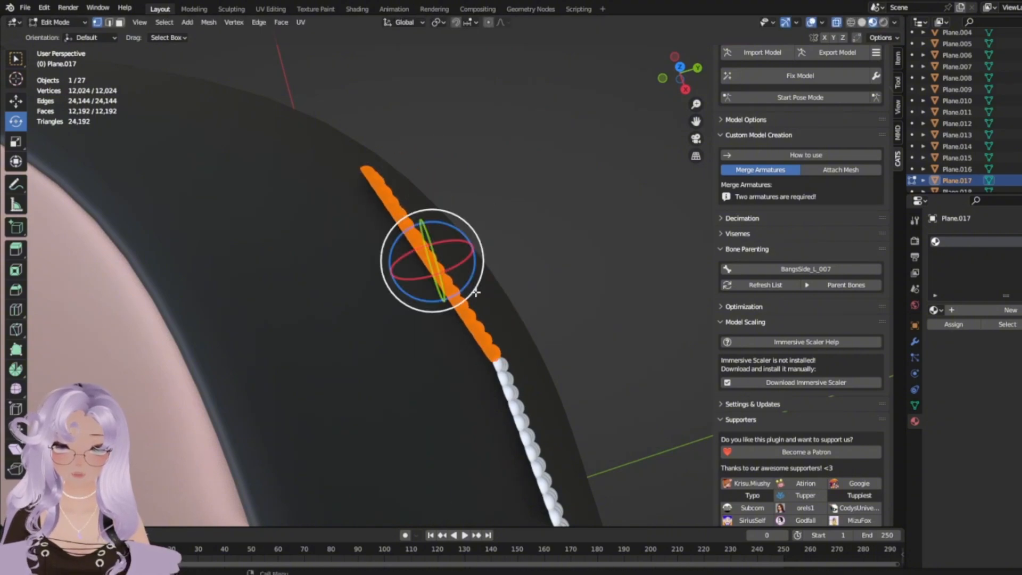
Nudge the strip so its pearl rows meet the previous strip's end, and leave mesh editing.
middle_click_drag(475, 292, 554, 372)
scroll(558, 370, "up", 2)
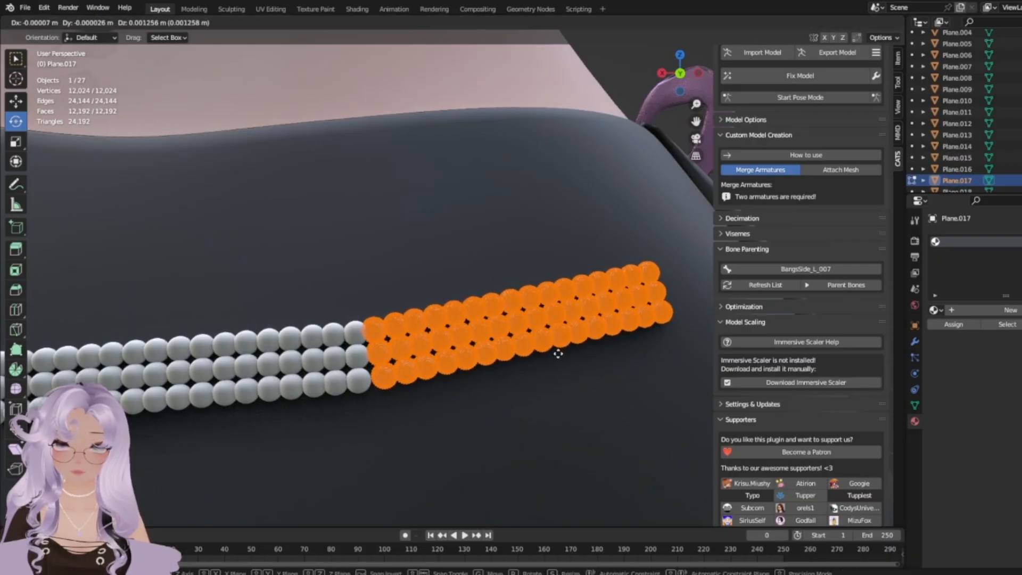
left_click(558, 354)
key("Tab")
scroll(550, 364, "down", 11)
left_click(638, 237)
scroll(446, 343, "up", 10)
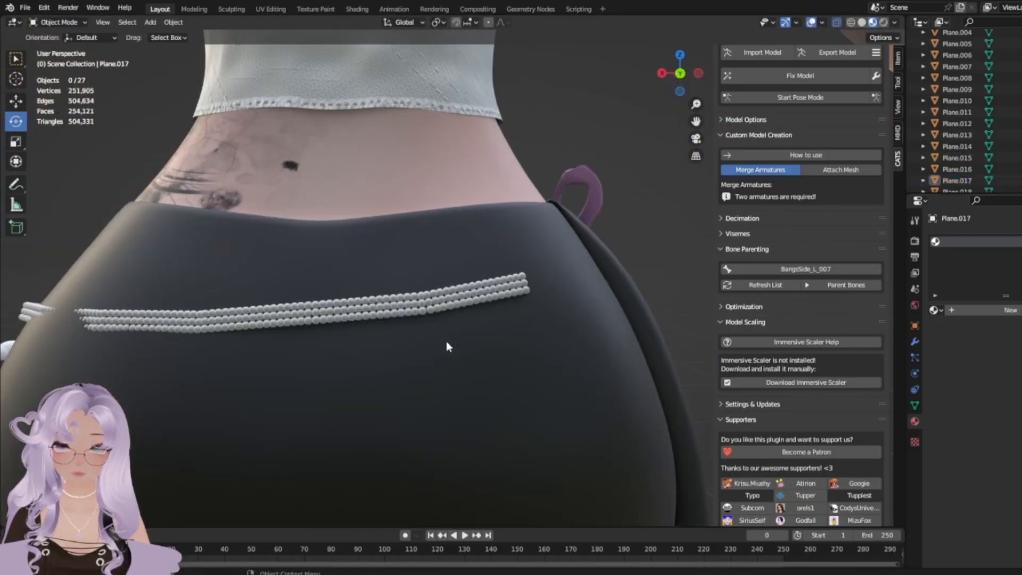
Duplicate the newly placed end strip by copy and paste.
middle_click_drag(381, 349, 553, 414)
middle_click_drag(416, 270, 279, 220)
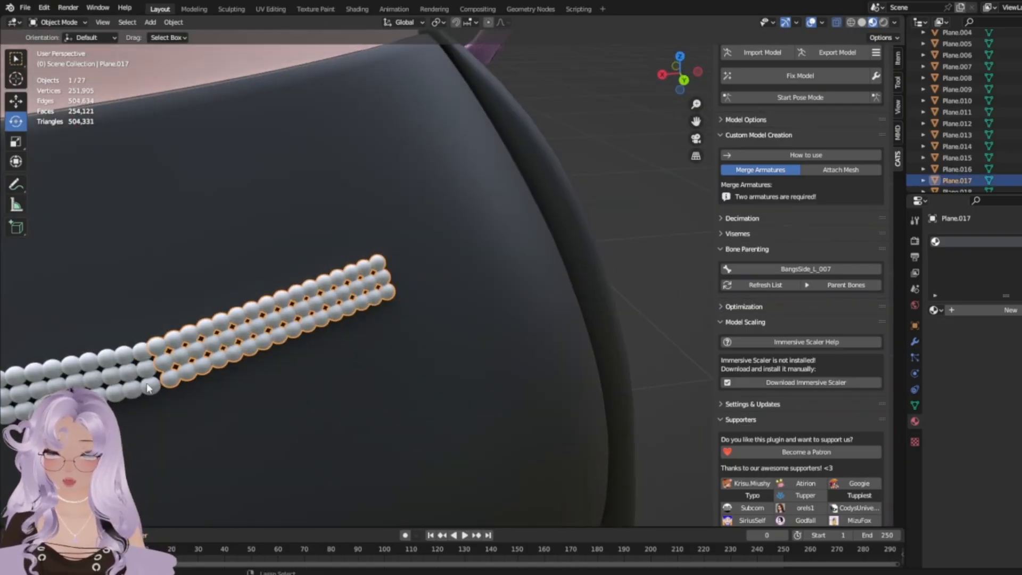
key("ctrl+c")
key("ctrl+v")
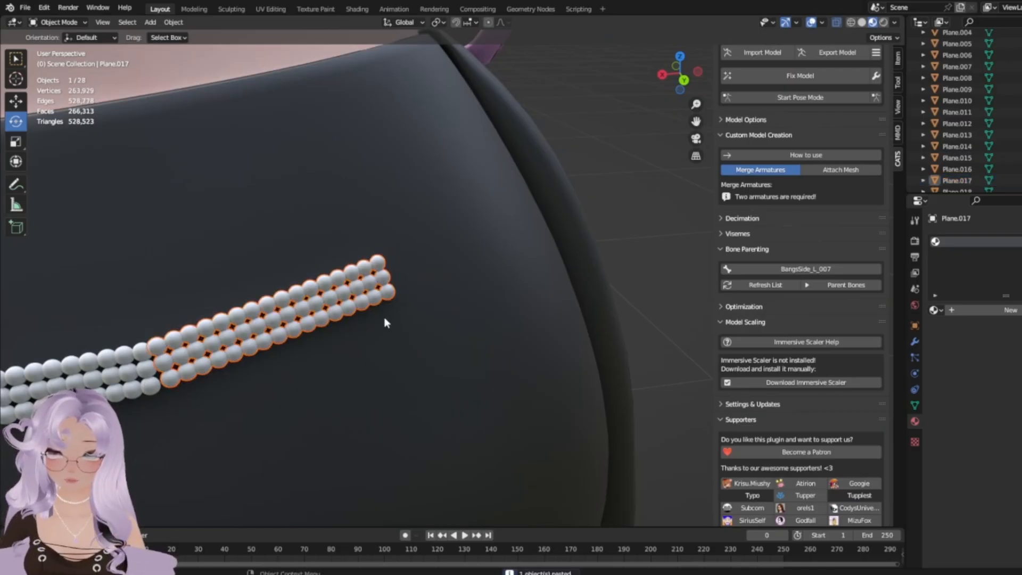
key("g")
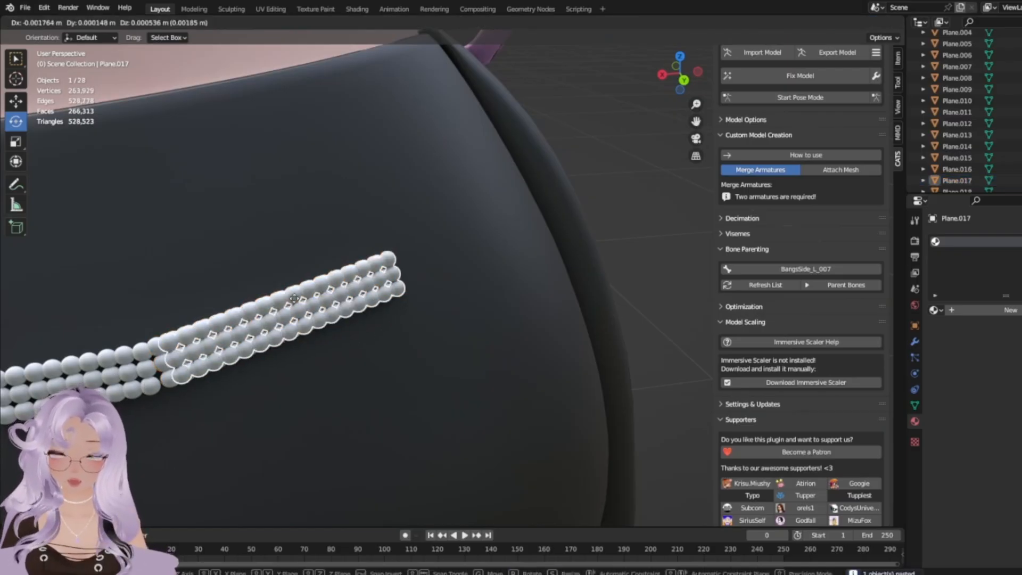
key("ctrl+z")
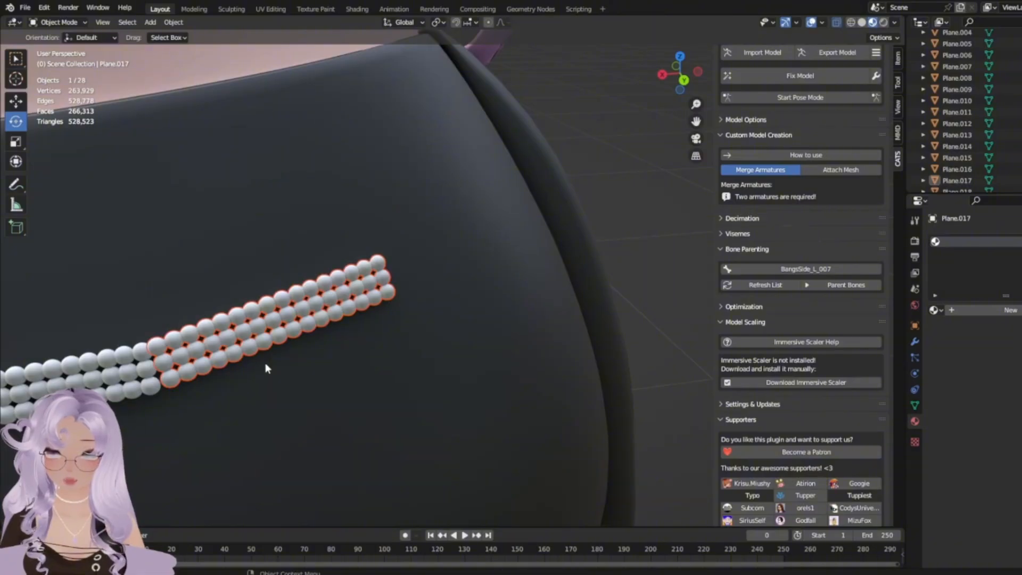
left_click(633, 254)
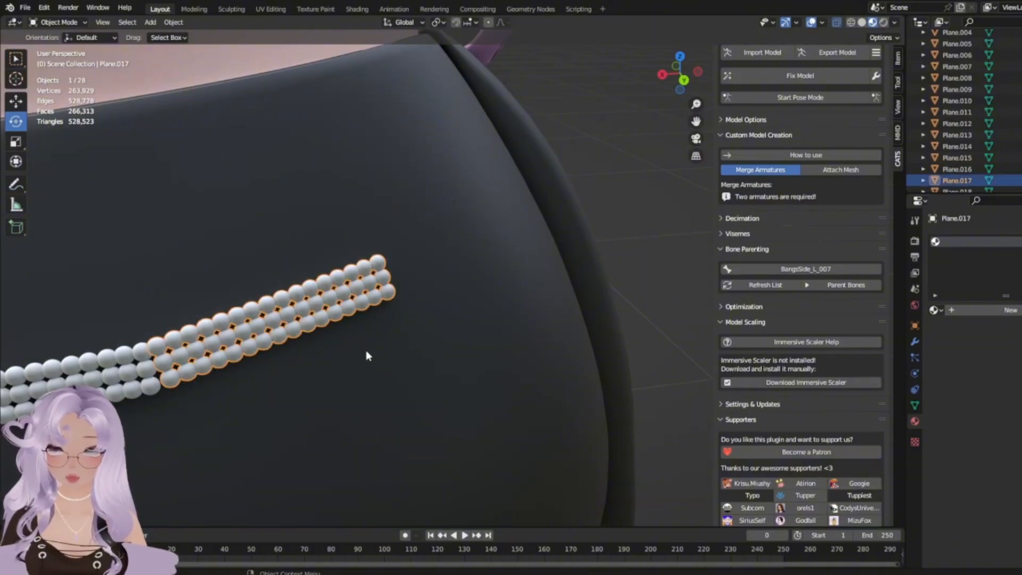
key("Tab")
key("Tab")
key("Tab")
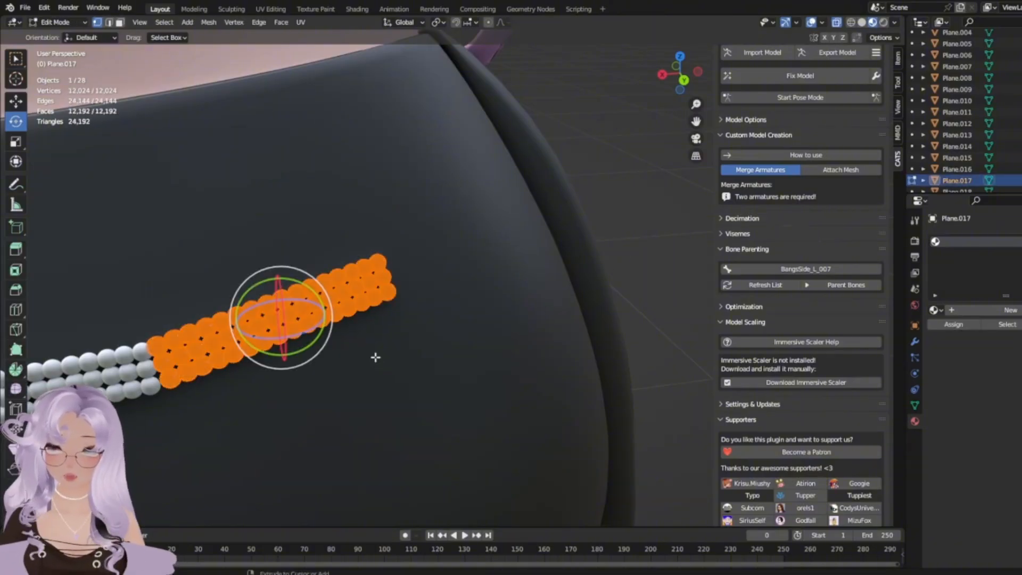
key("Tab")
key("alt+a")
key("ctrl+z")
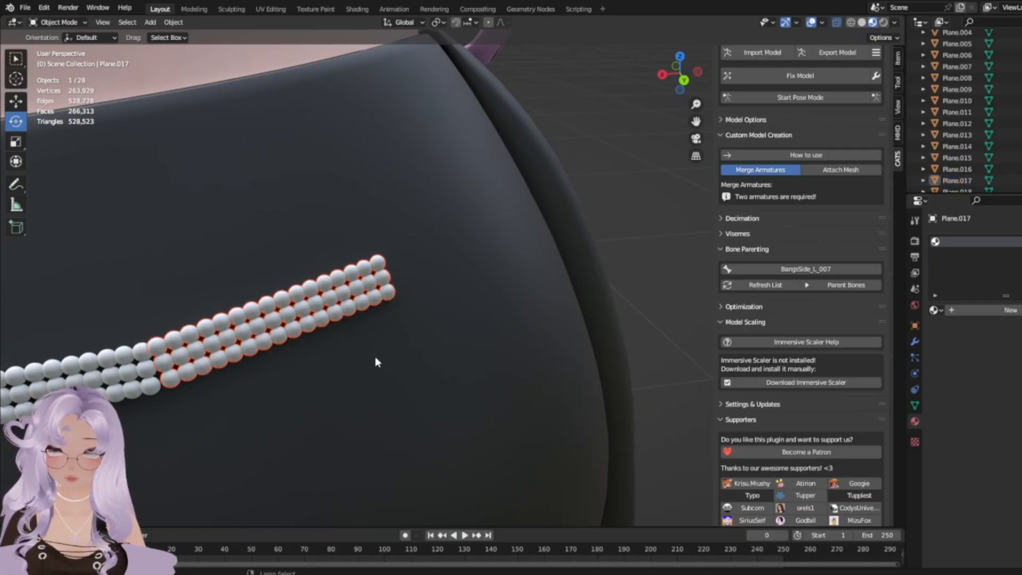
key("Tab")
key("g")
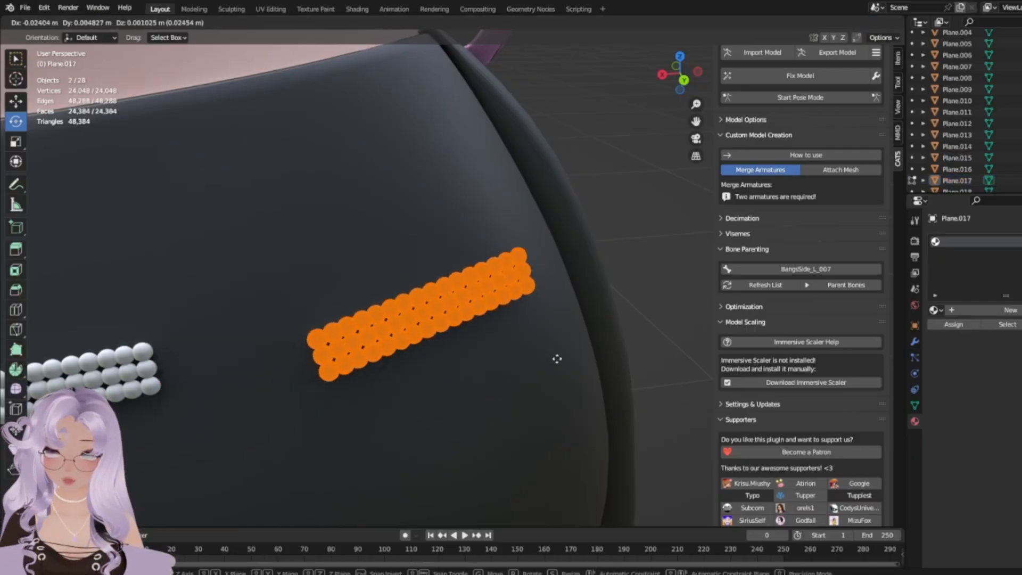
left_click(573, 327)
key("ctrl+z")
key("ctrl+z")
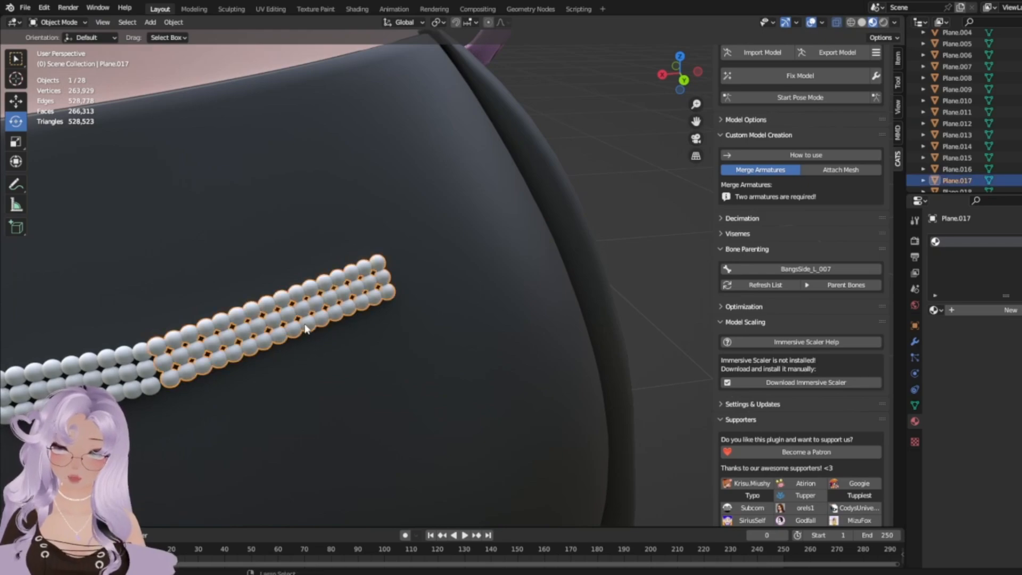
Move the copied strip's whole mesh beyond the chain's free end toward the skirt's side.
key("Tab")
left_click_drag(589, 445, 25, 221)
scroll(354, 286, "up", 3)
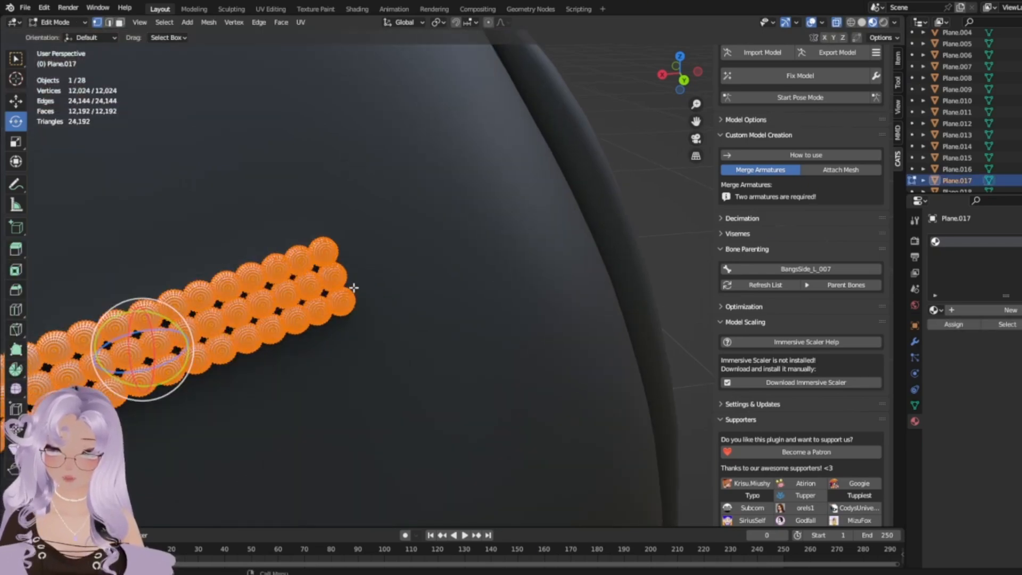
middle_click_drag(353, 287, 357, 281)
key("g")
left_click(678, 171)
Rotate the copied strip to follow the skirt's curved surface, judging the angle from above.
middle_click_drag(678, 171, 225, 349)
scroll(427, 308, "up", 2)
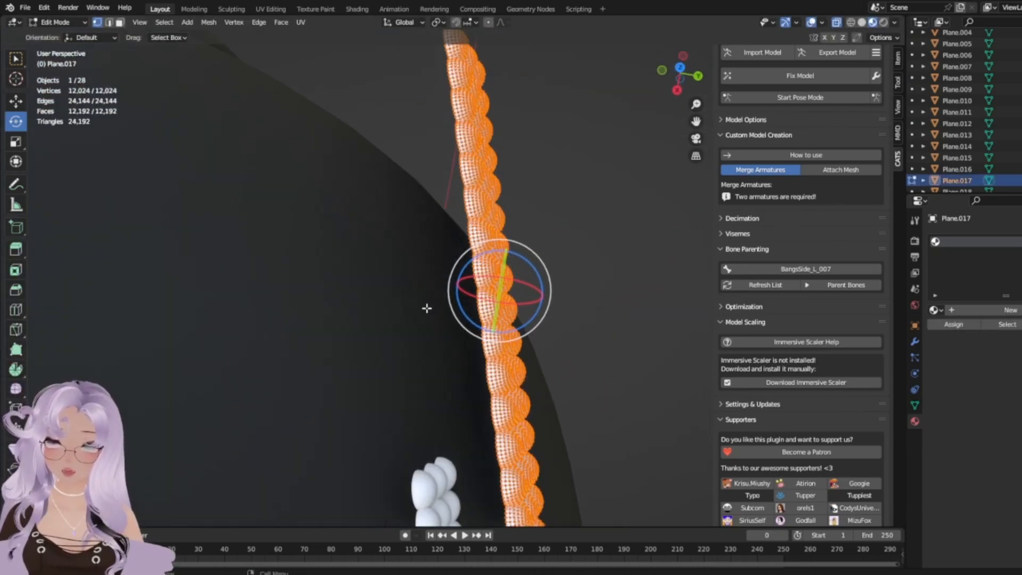
left_click_drag(514, 333, 325, 323)
middle_click_drag(325, 323, 142, 235)
scroll(144, 236, "up", 2)
Position the rotated strip so its pearl rows join the previous strip's end, and leave mesh editing.
key("g")
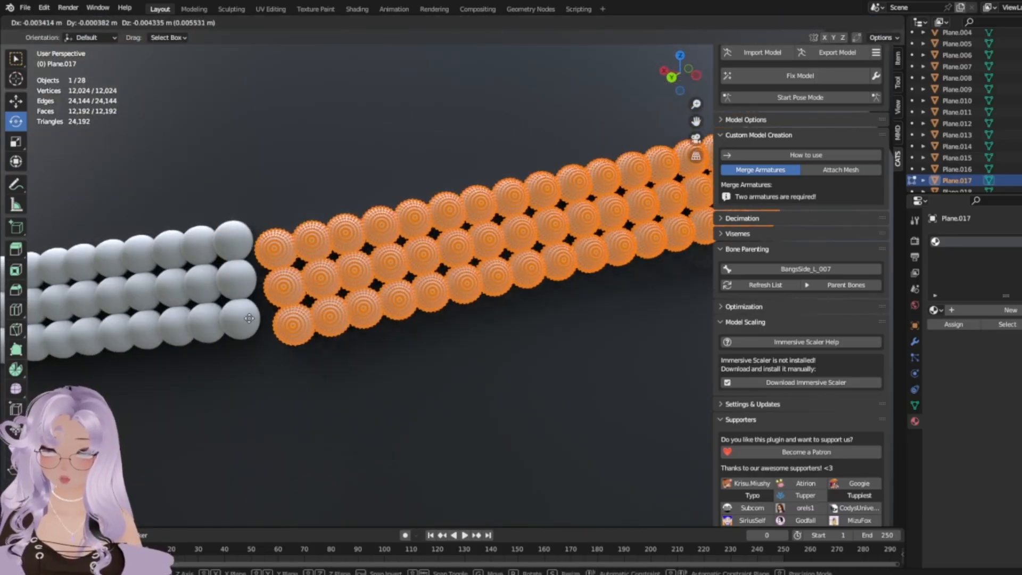
left_click(234, 307)
scroll(233, 307, "down", 6)
middle_click_drag(233, 307, 299, 325)
scroll(480, 280, "up", 1)
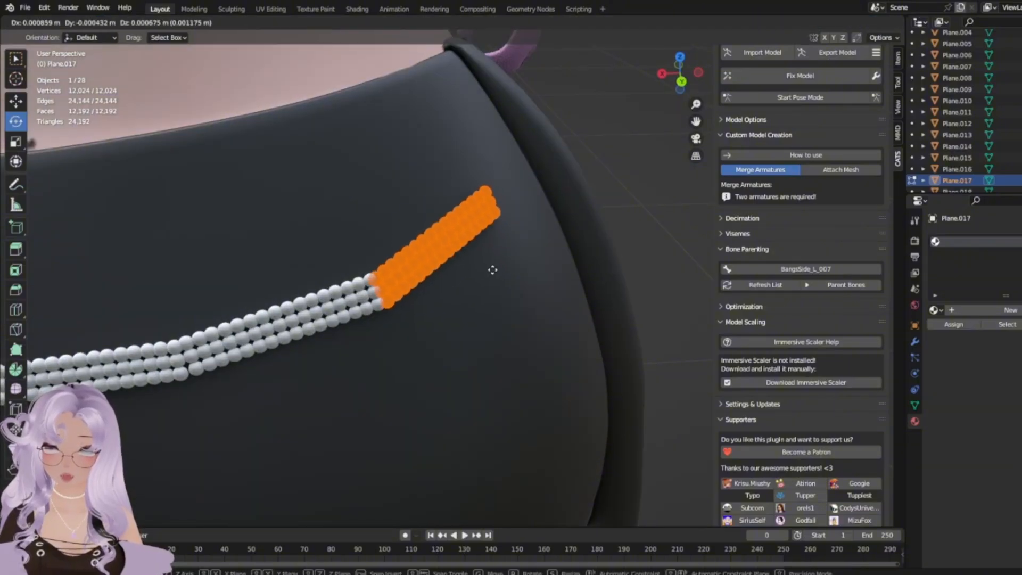
scroll(376, 224, "down", 2)
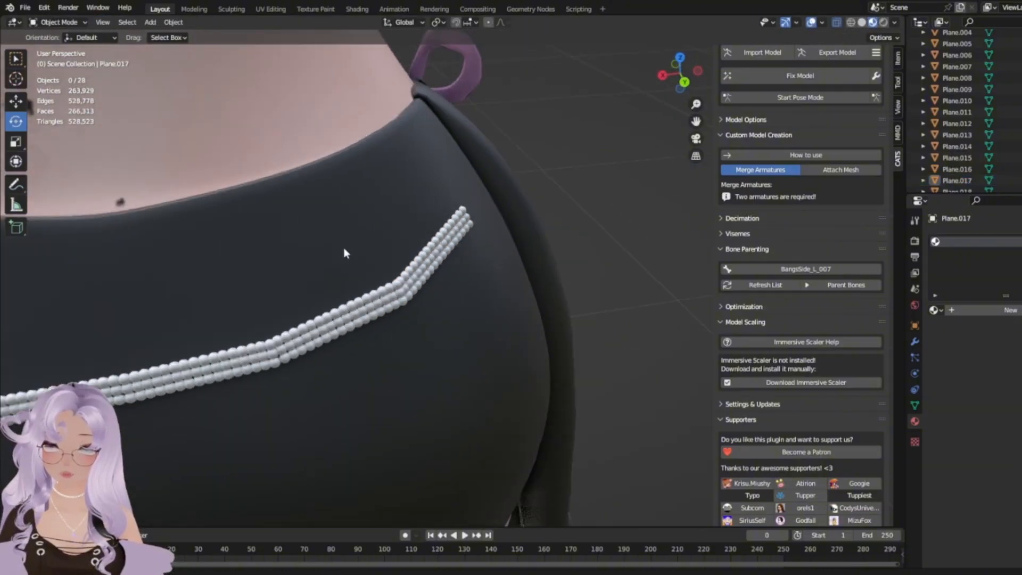
Examine the joints between the pearl strips on the skirt's back for gaps and overlaps.
middle_click_drag(343, 247, 141, 274)
scroll(449, 272, "up", 5)
scroll(449, 271, "up", 2)
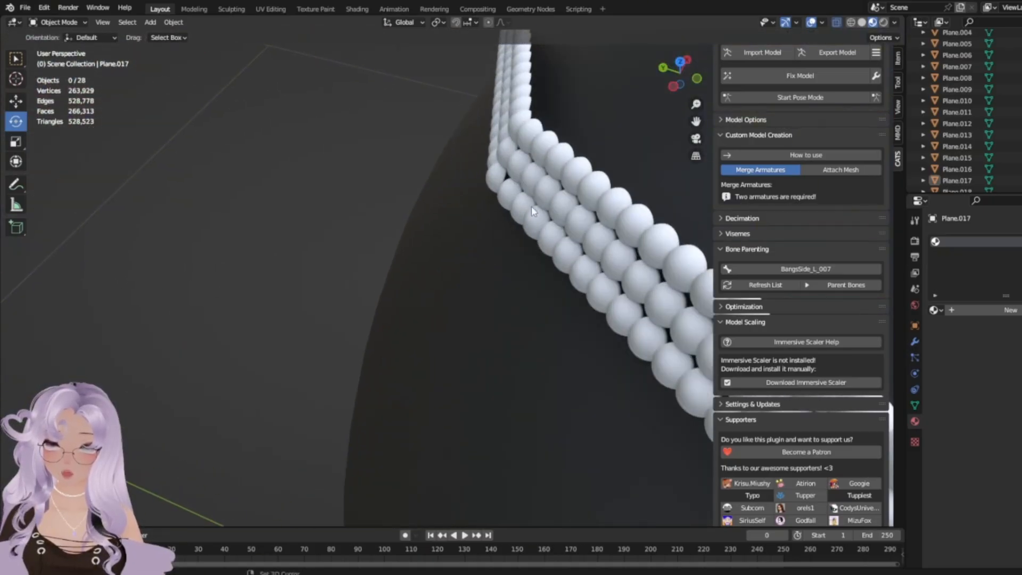
middle_click_drag(532, 206, 383, 328, "shift")
left_click(383, 327)
scroll(270, 359, "up", 3)
key("Tab")
middle_click_drag(269, 360, 407, 330)
key("Tab")
scroll(406, 349, "down", 15)
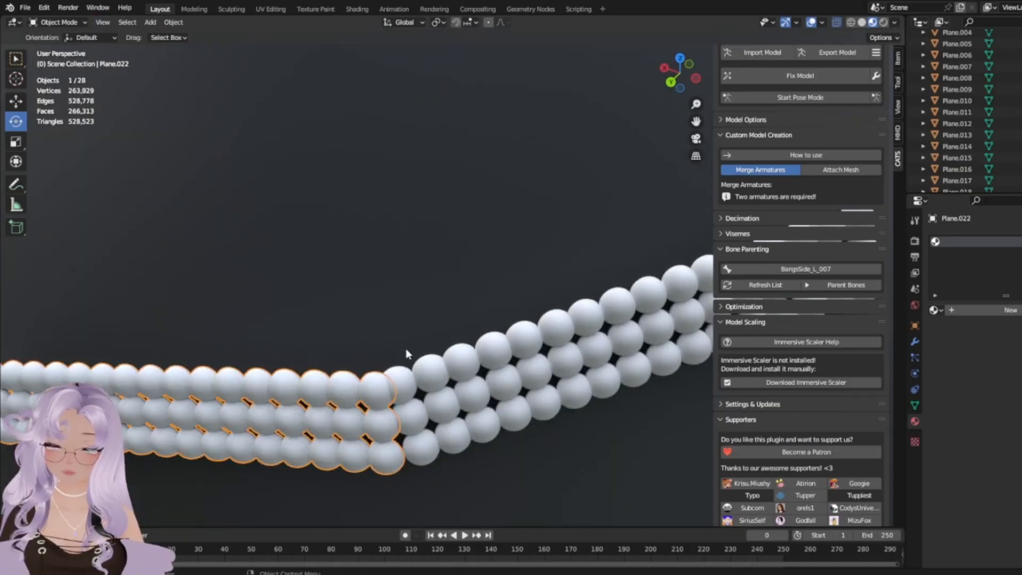
left_click(140, 384)
scroll(409, 380, "up", 9)
scroll(502, 356, "down", 6)
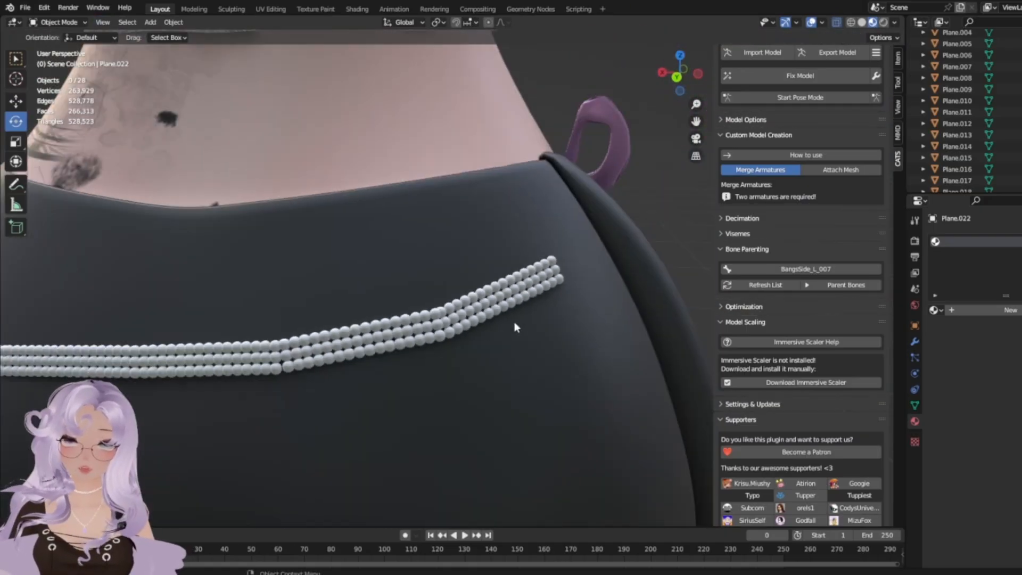
Select the two lower-row end pearls in the middle strip's mesh where it meets the previous strip, and leave mesh editing.
scroll(343, 344, "up", 5)
left_click(345, 348)
middle_click_drag(280, 380, 472, 338, "shift")
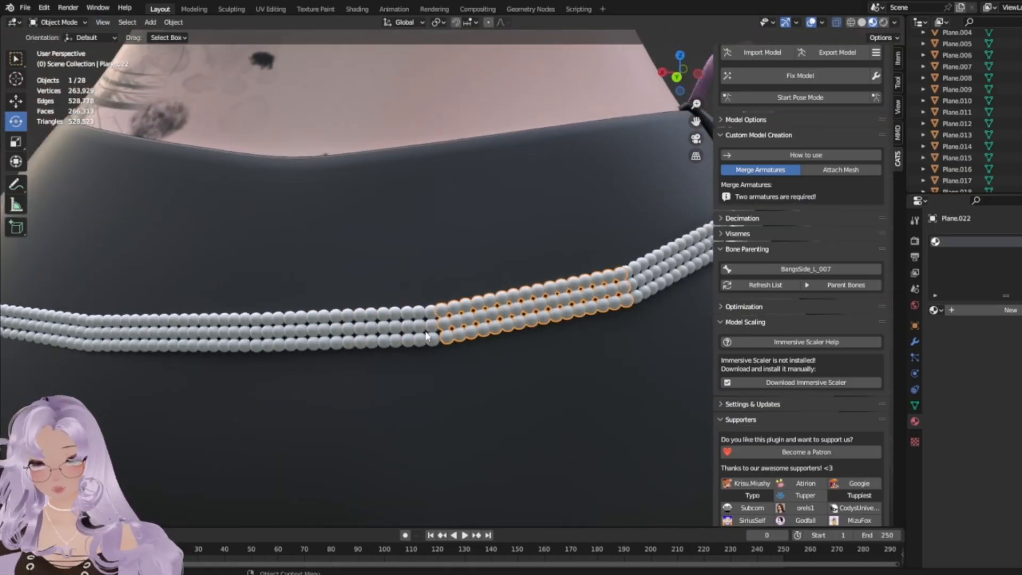
scroll(480, 373, "up", 5)
key("Tab")
middle_click_drag(502, 484, 463, 422, "shift")
left_click(463, 422)
scroll(453, 431, "up", 3)
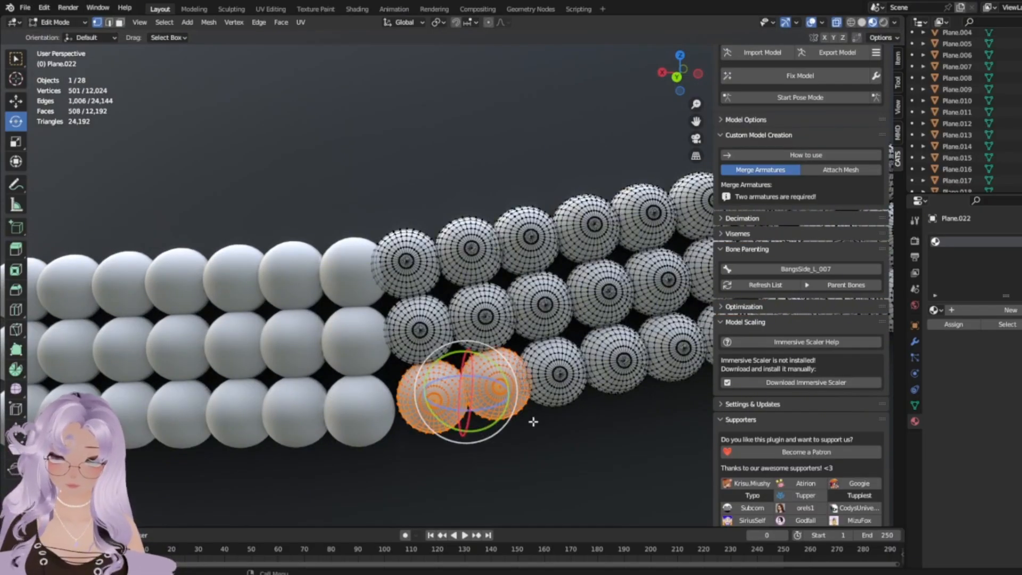
key("Tab")
scroll(504, 385, "down", 15)
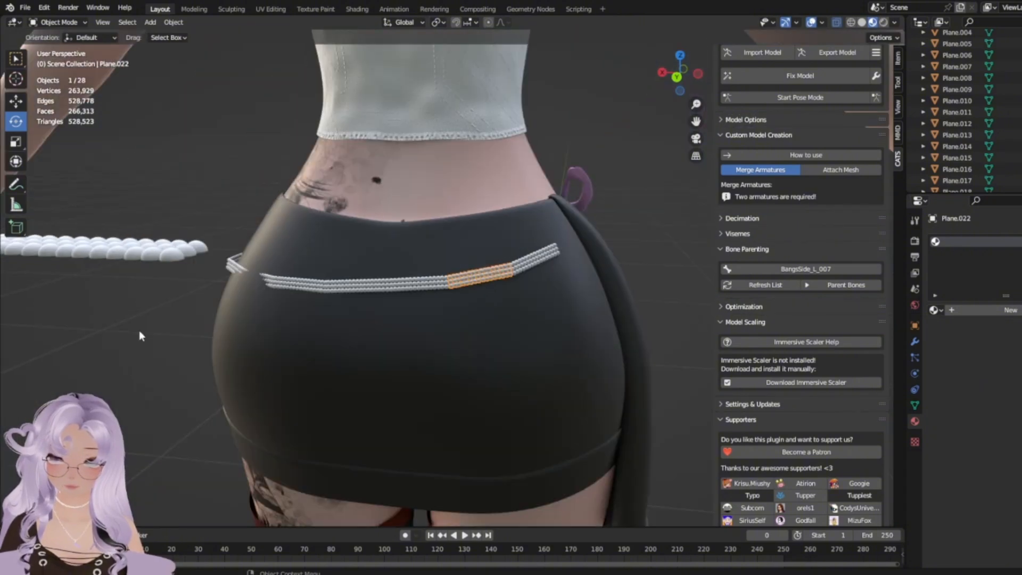
Duplicate the chain's last pearl strip near the skirt's side and open the copy's whole mesh for editing.
left_click(138, 330)
scroll(121, 326, "up", 7)
middle_click_drag(481, 348, 291, 373)
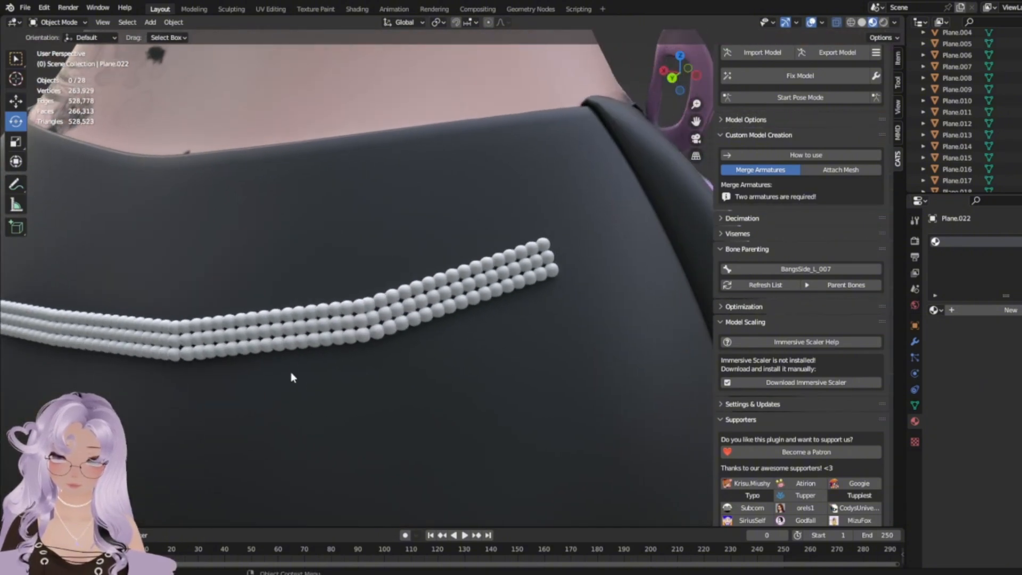
scroll(453, 291, "down", 2)
left_click(483, 279)
middle_click_drag(483, 280, 308, 409, "shift")
key("ctrl+c")
key("ctrl+v")
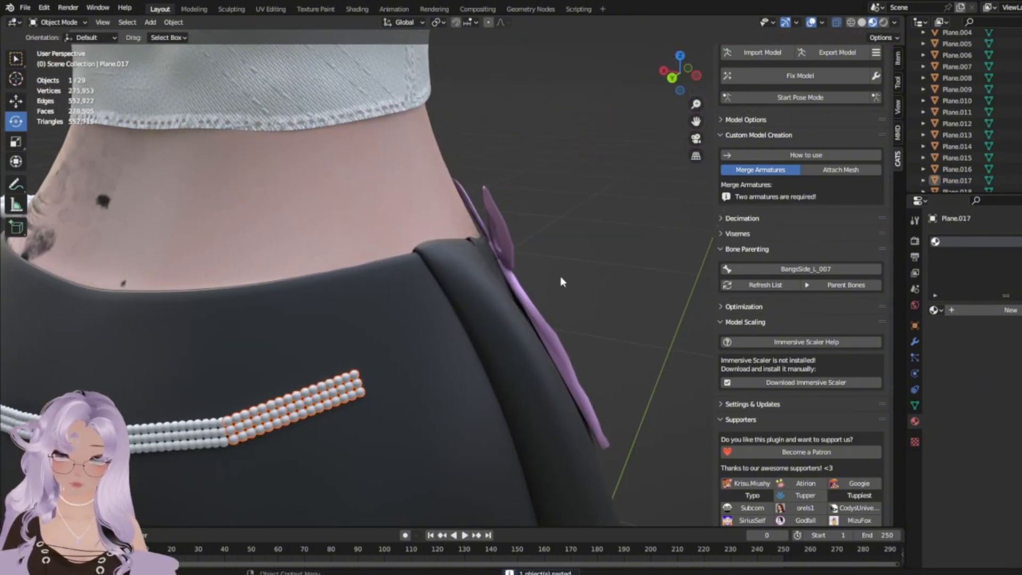
left_click(560, 277)
middle_click_drag(560, 277, 461, 406)
scroll(404, 315, "down", 5)
scroll(441, 355, "up", 3)
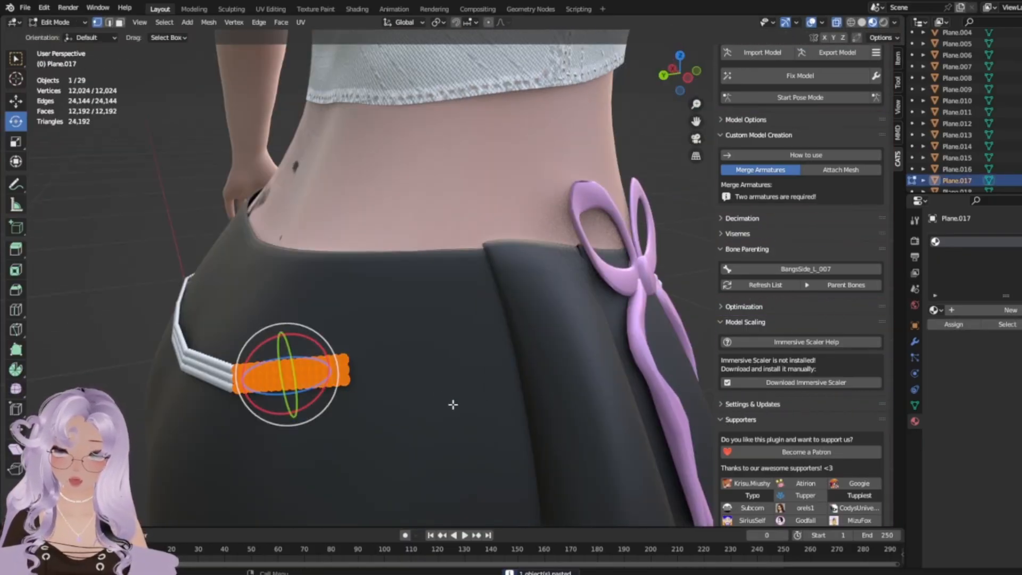
Move the copied pearl strip to the chain's open end and rotate it towards the skirt's curve.
key("g")
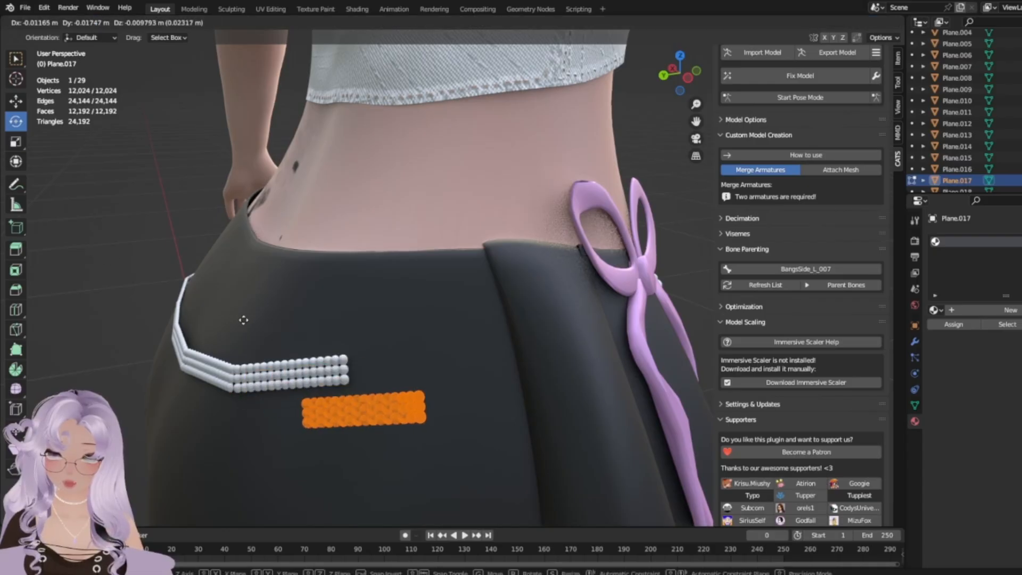
left_click(279, 275)
middle_click_drag(279, 275, 429, 326)
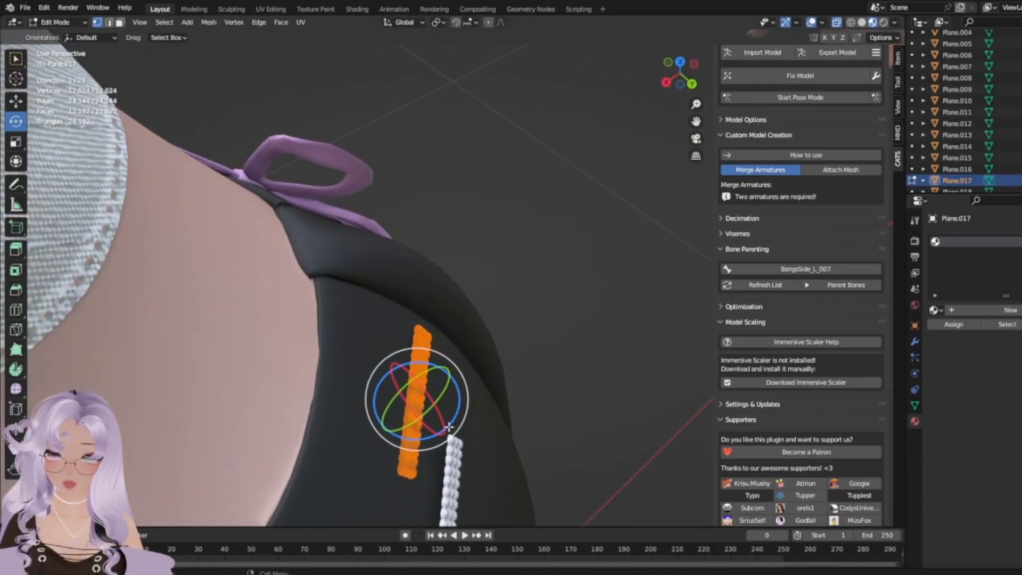
middle_click_drag(478, 362, 250, 282)
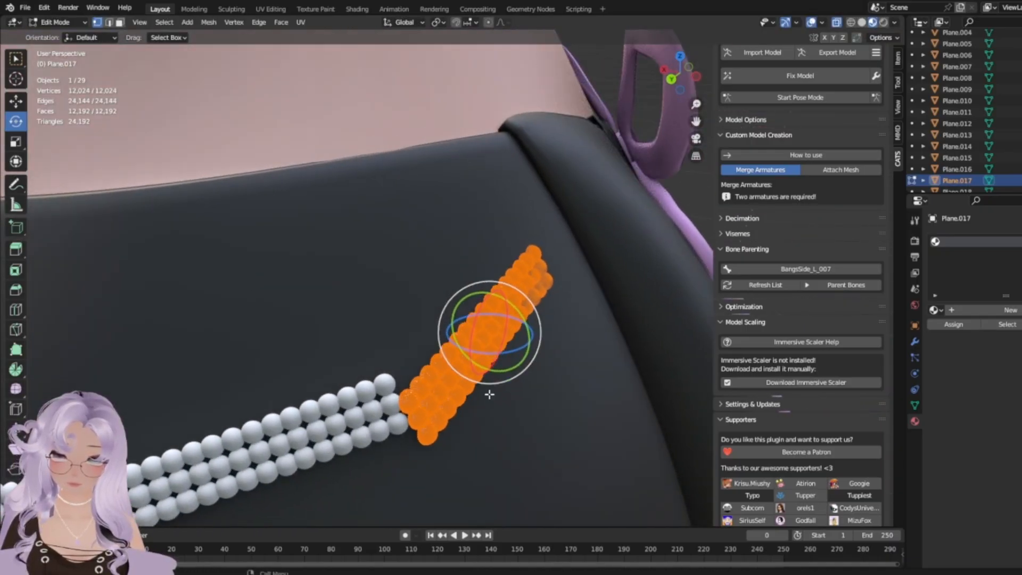
left_click(453, 356)
middle_click_drag(320, 325, 420, 345)
scroll(404, 392, "up", 4)
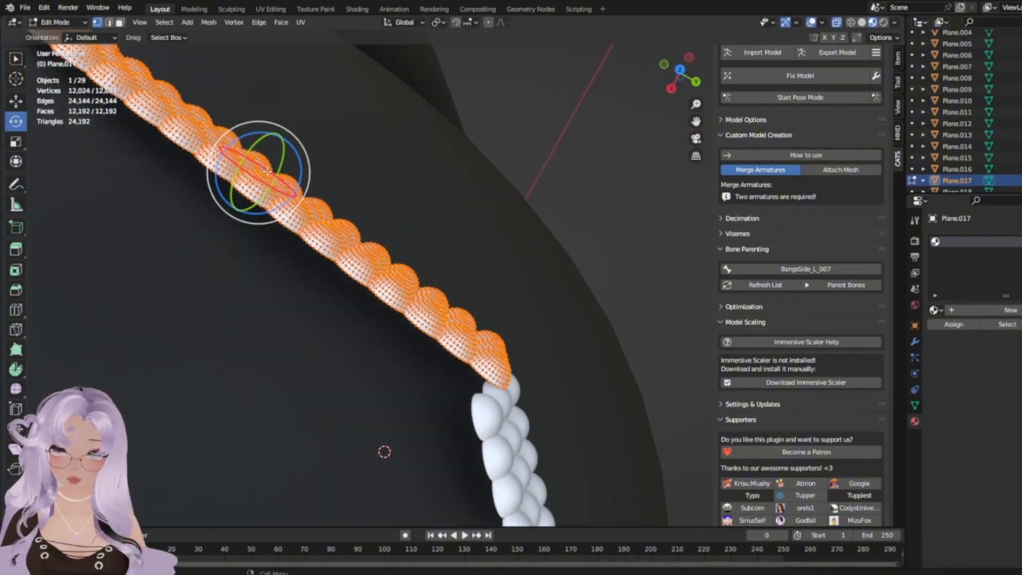
Reposition the strip so its first pearls meet the end of the previous strip and it follows the skirt.
left_click_drag(268, 171, 251, 151)
key("ctrl+z")
middle_click_drag(298, 207, 109, 104)
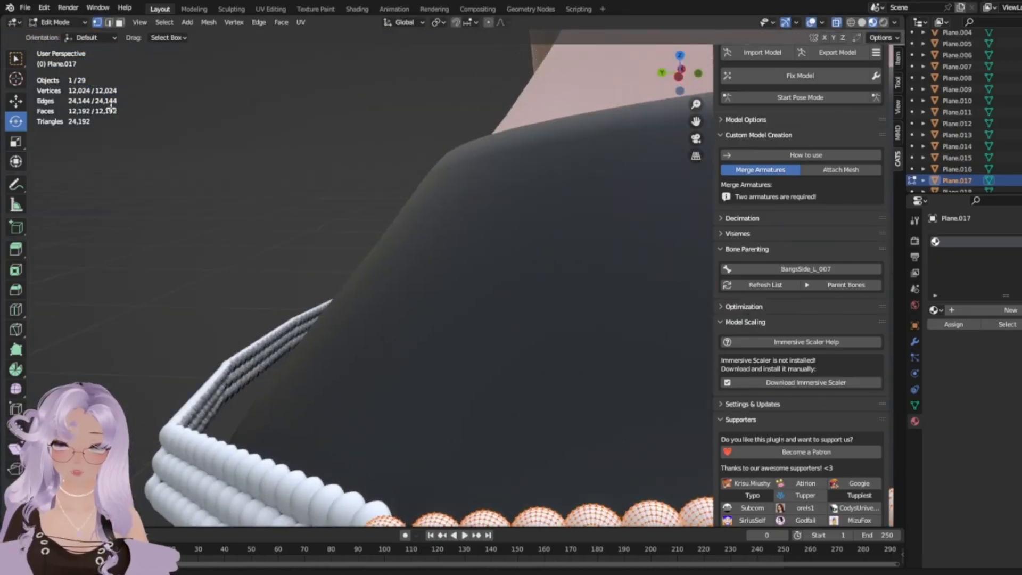
scroll(296, 384, "down", 3)
scroll(301, 269, "up", 4)
middle_click_drag(296, 384, 591, 331, "shift")
scroll(306, 327, "down", 3)
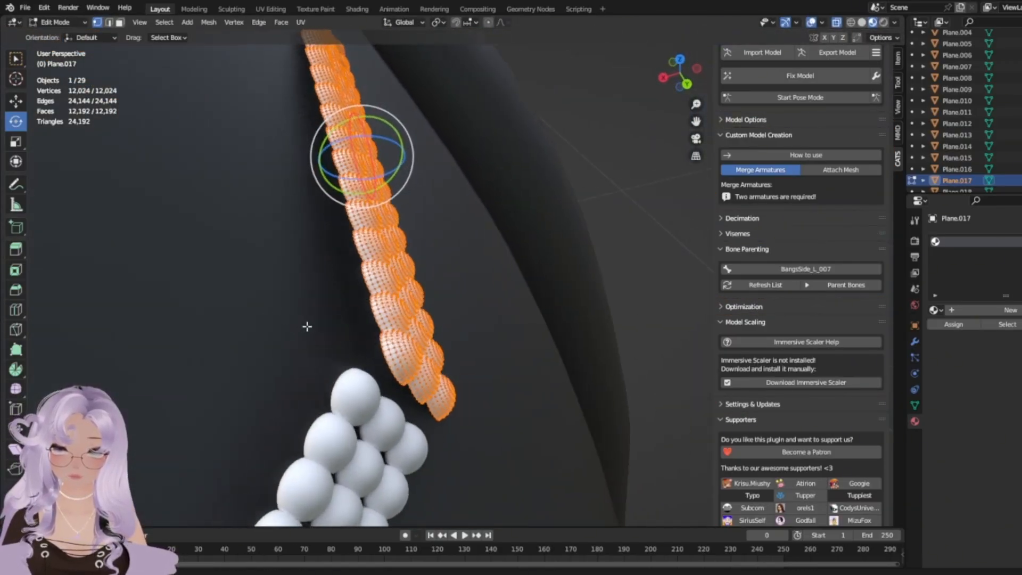
key("g")
left_click(289, 335)
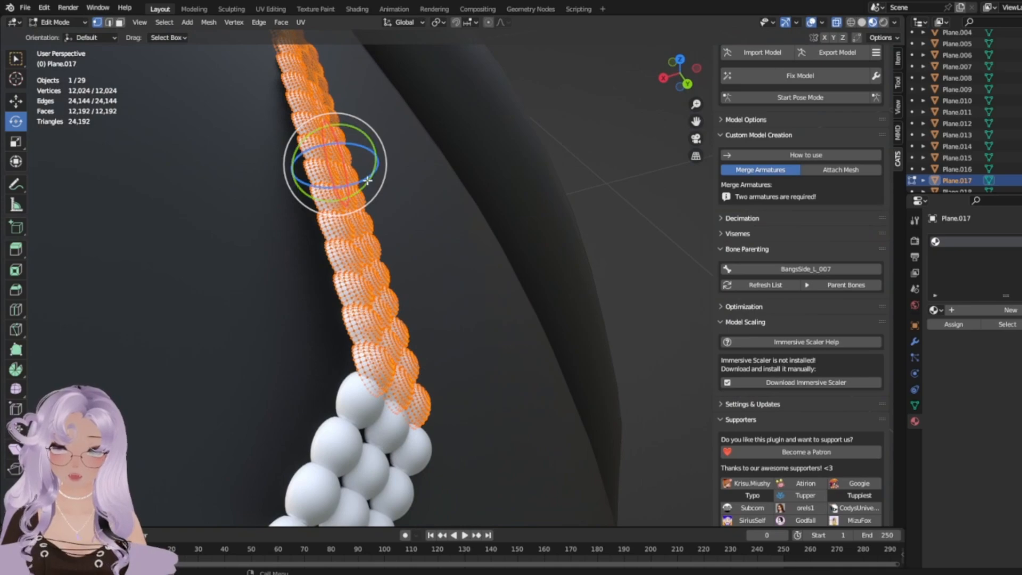
key("Tab")
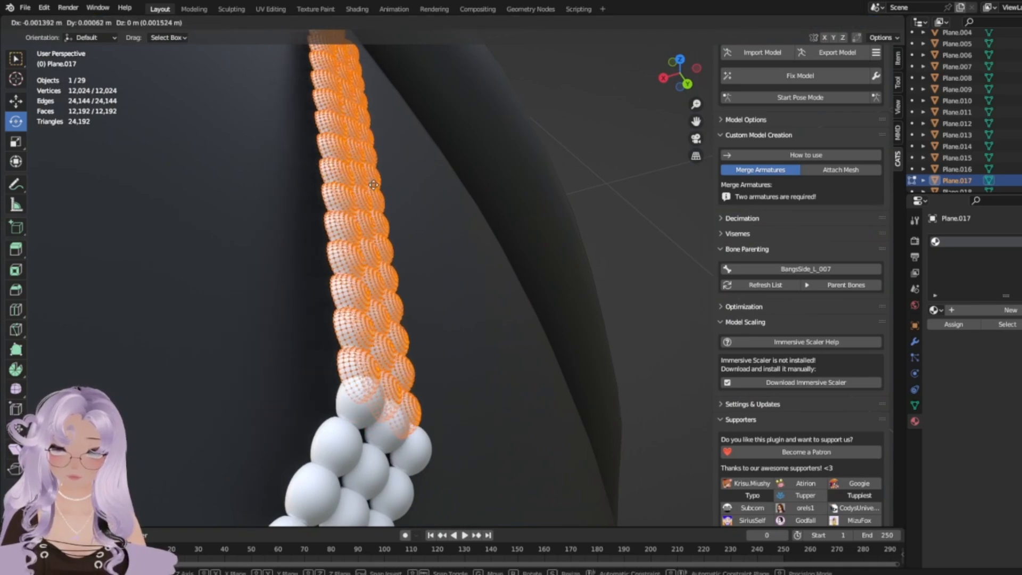
left_click(614, 187)
Fine-tune the strip's position so its three rows line up with the previous strip, and leave mesh editing.
middle_click_drag(614, 186, 296, 270)
left_click(459, 278)
key("Tab")
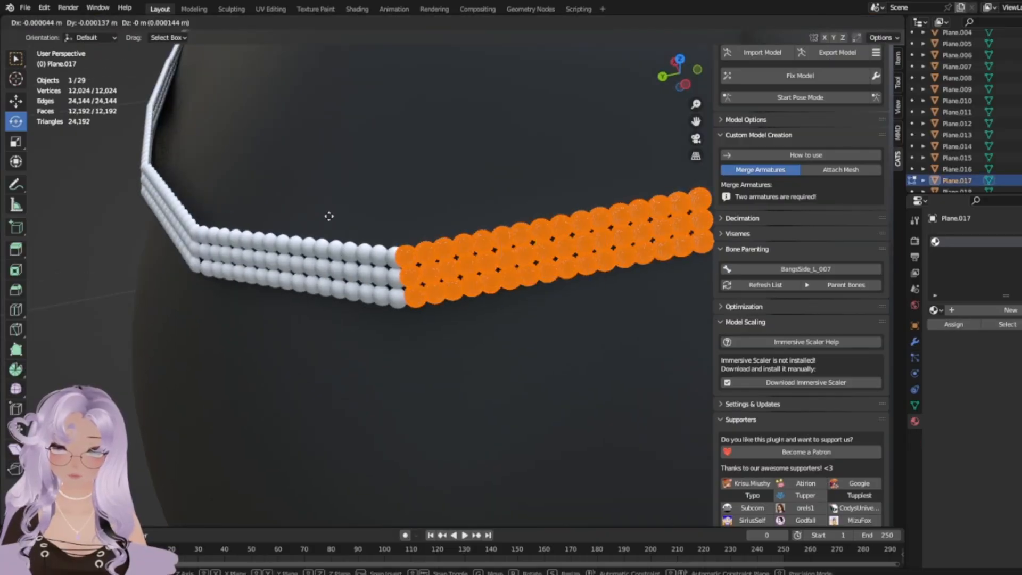
key("Tab")
left_click(51, 346)
scroll(50, 346, "down", 5)
middle_click_drag(50, 346, 494, 331)
Duplicate the newly placed strip and select the copy's whole mesh for editing.
left_click(432, 336)
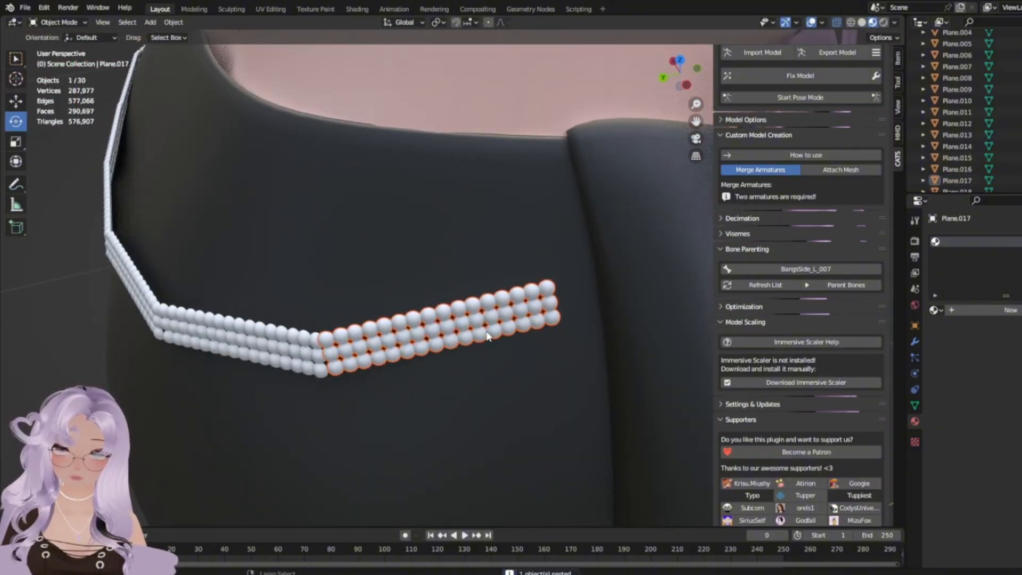
key("Tab")
left_click_drag(642, 431, 195, 206)
middle_click_drag(260, 285, 209, 304, "shift")
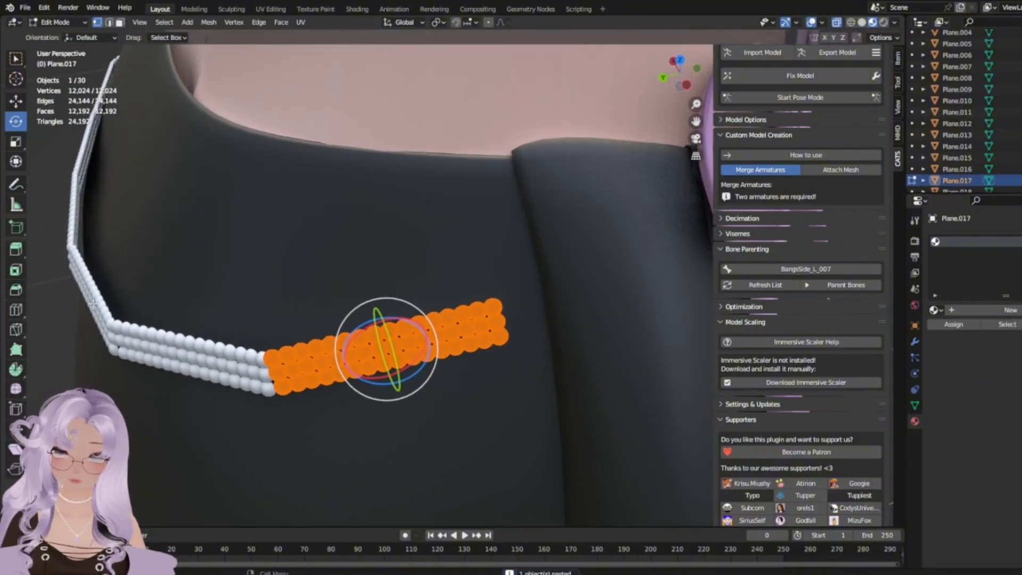
Move the copy to continue the chain across the skirt's side fold towards the bow, and leave mesh editing.
key("g")
middle_click_drag(385, 272, 322, 334)
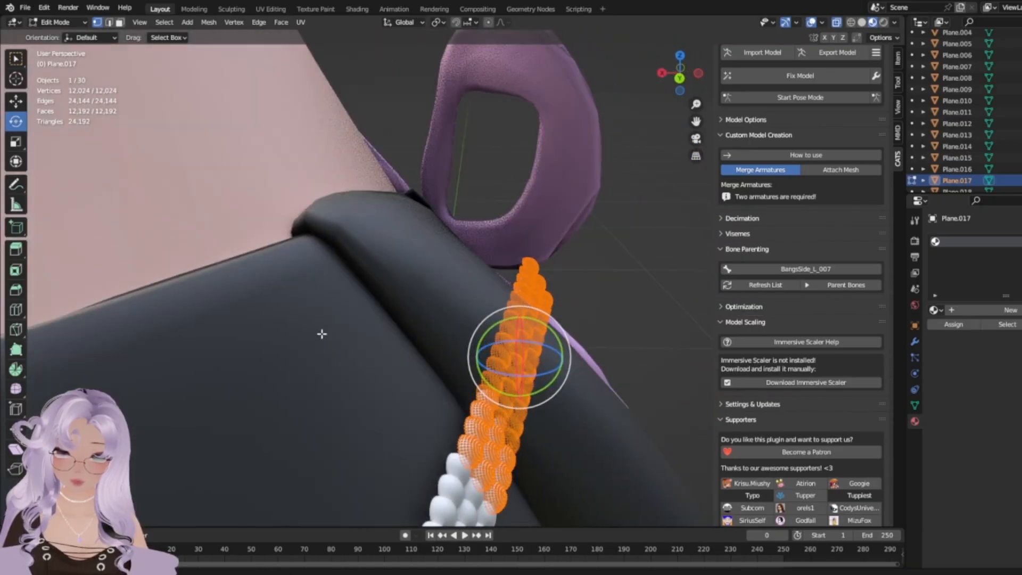
key("Tab")
left_click(634, 314)
scroll(631, 315, "down", 2)
middle_click_drag(564, 325, 475, 348)
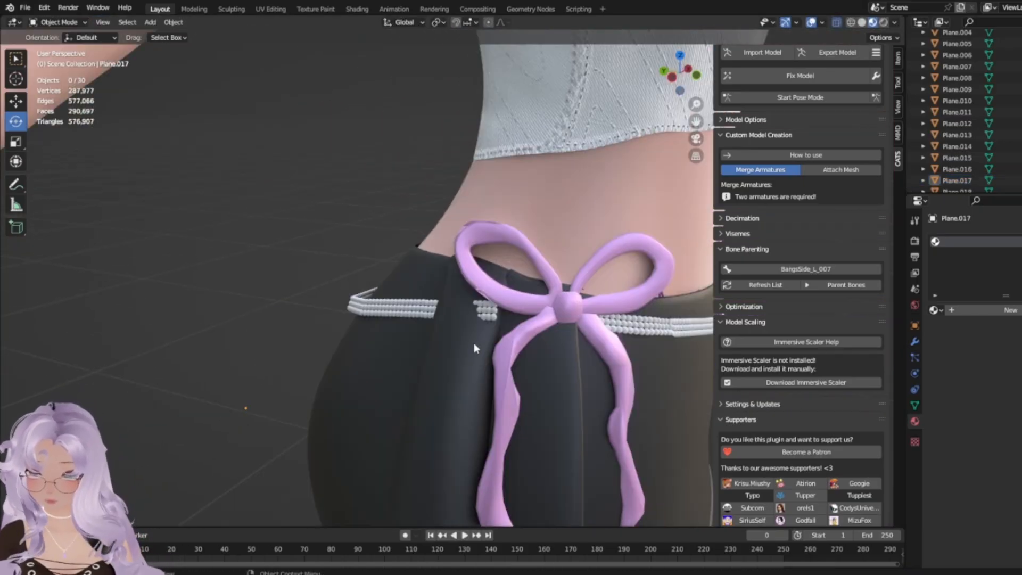
Examine how the last pearl strip runs through the skirt's fold and under the bow.
left_click(485, 309)
middle_click_drag(485, 309, 524, 390)
scroll(456, 364, "up", 4)
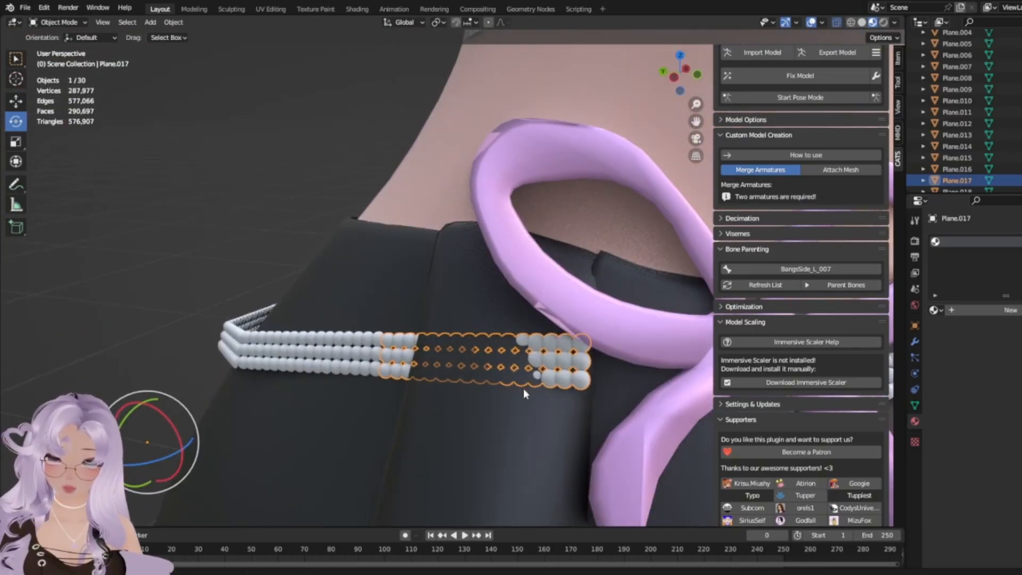
key("Tab")
key("Tab")
middle_click_drag(242, 417, 190, 256)
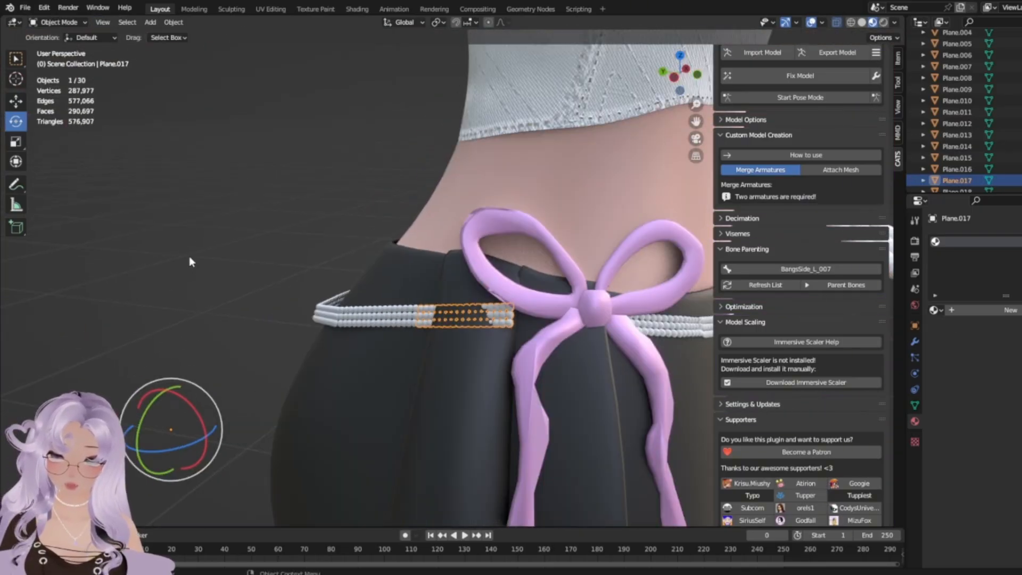
left_click(189, 257)
scroll(337, 315, "down", 4)
middle_click_drag(336, 315, 408, 331)
middle_click_drag(492, 334, 563, 331)
scroll(554, 388, "up", 5)
Delete the half of the last strip's pearls nearest the bow, and leave mesh editing.
left_click(563, 331)
key("Tab")
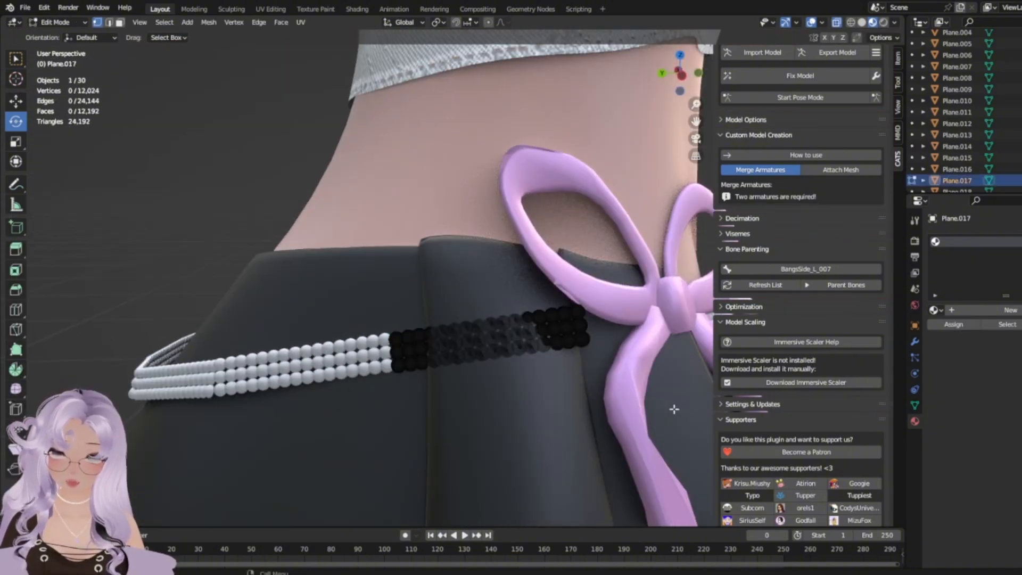
left_click_drag(673, 406, 486, 269)
right_click(535, 423)
left_click(536, 565)
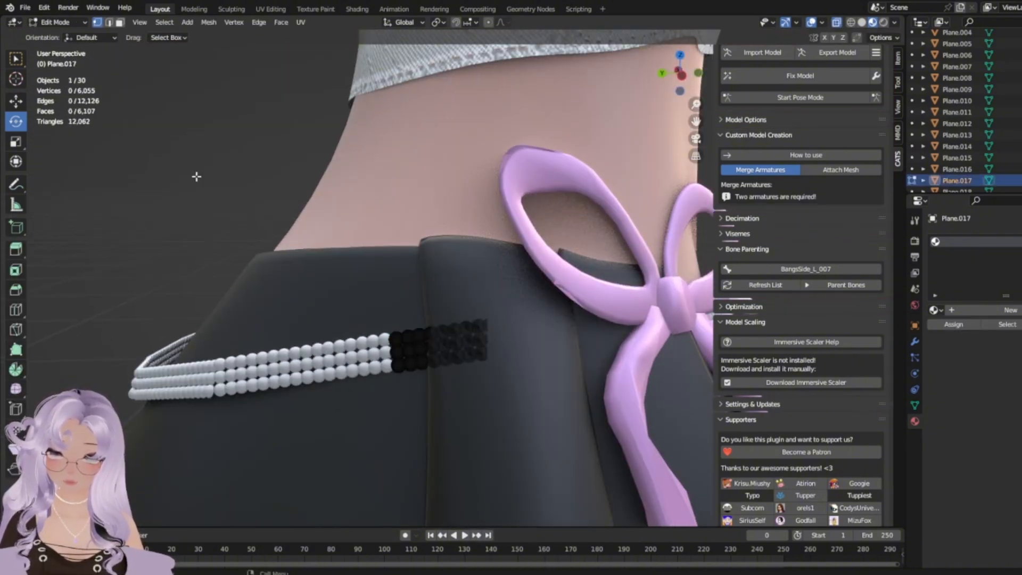
key("Tab")
left_click(195, 175)
scroll(196, 174, "down", 2)
middle_click_drag(420, 341, 434, 342)
Select the shortened end strip together with the adjoining pearl strips along the skirt's side and back.
left_click(434, 339)
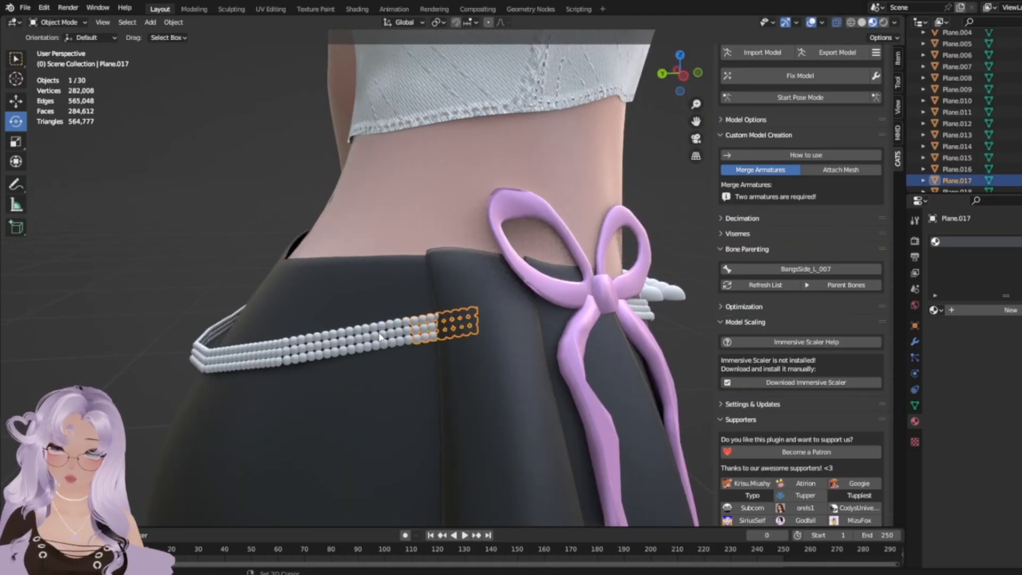
left_click(372, 345, "shift")
left_click(240, 365, "shift")
middle_click_drag(240, 365, 404, 378)
left_click(376, 427, "shift")
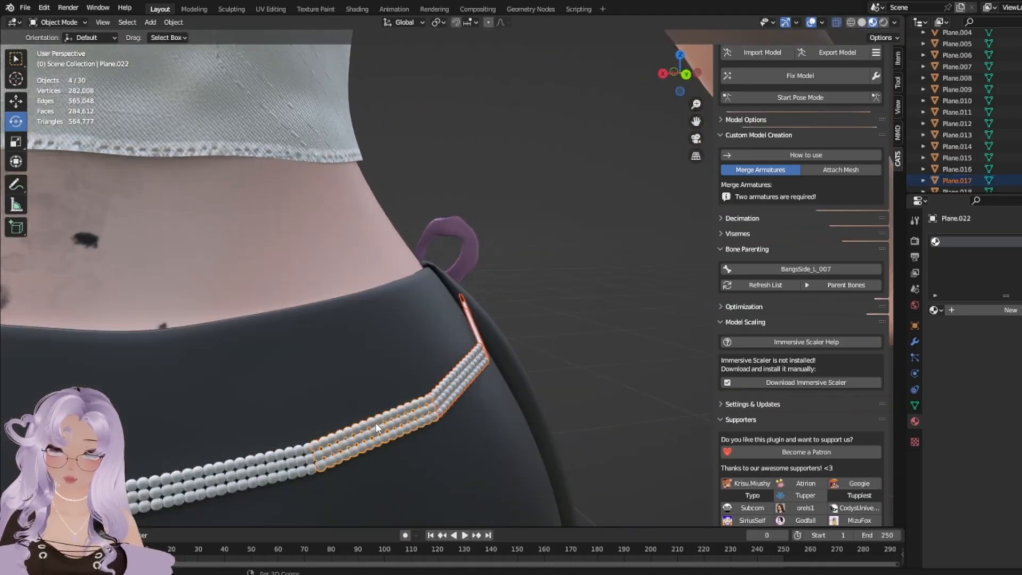
scroll(285, 446, "down", 2)
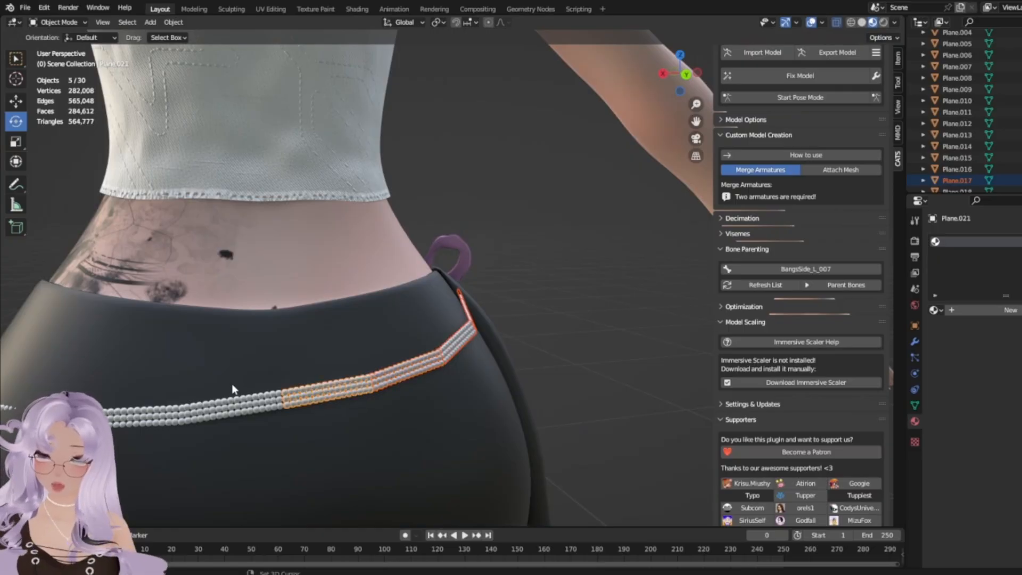
left_click(237, 399, "shift")
left_click(137, 413, "shift")
middle_click_drag(433, 221, 732, 207, "shift")
middle_click_drag(235, 258, 191, 241, "shift")
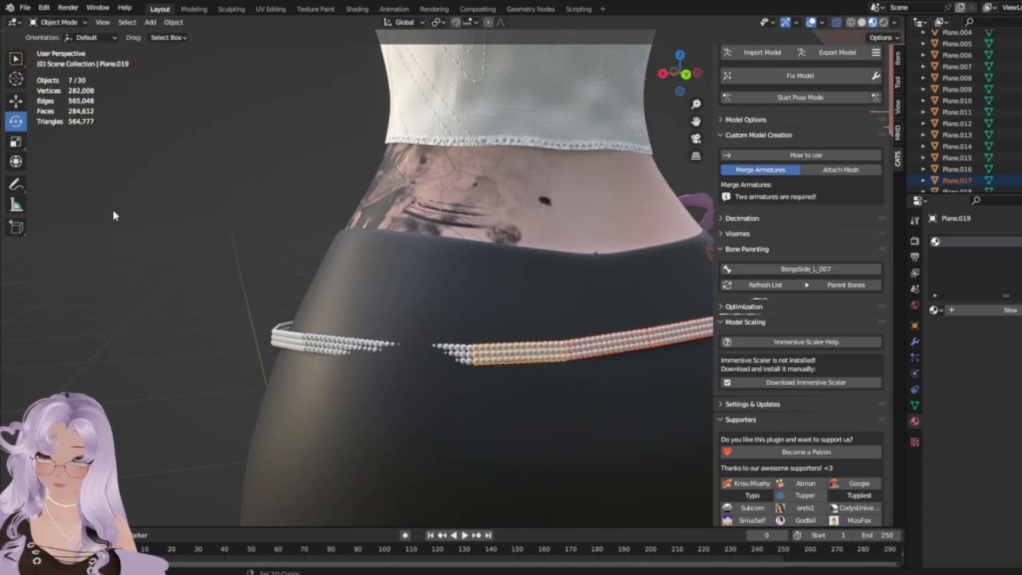
Extend the selection with the pearl strips around the far hip and onto the skirt's front.
middle_click_drag(113, 215, 217, 284)
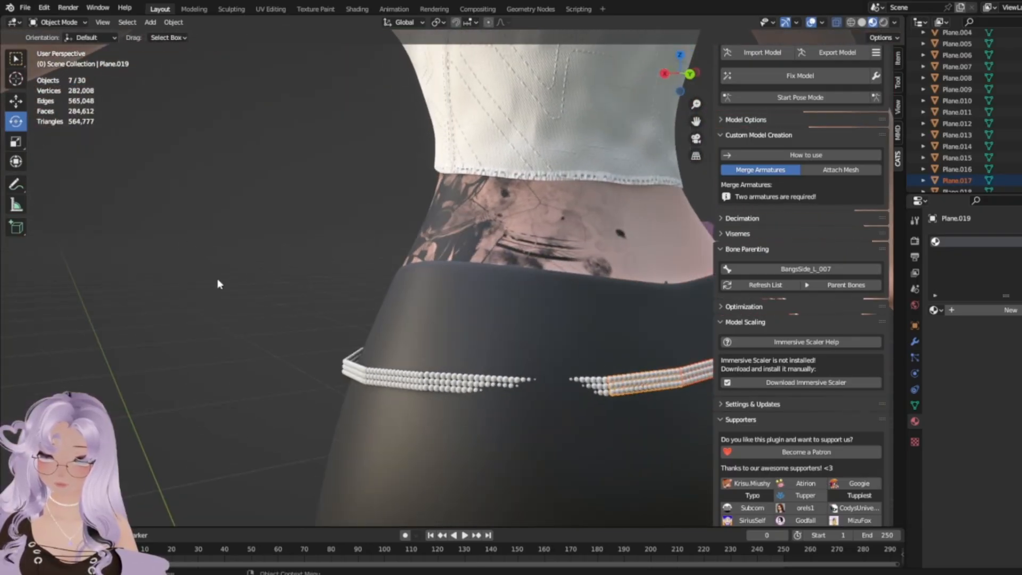
left_click(602, 389, "shift")
left_click(480, 385, "shift")
left_click(422, 381, "shift")
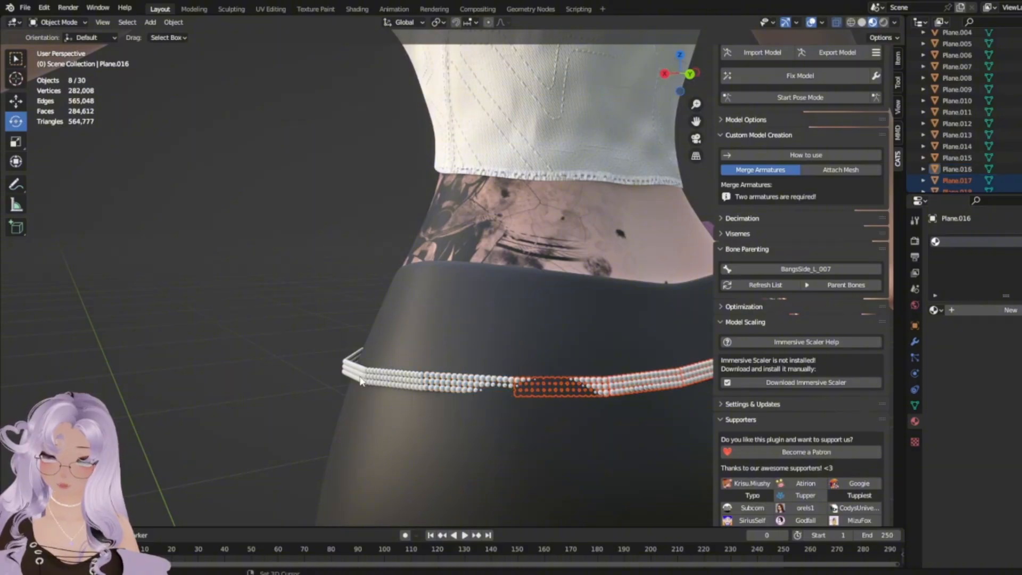
left_click(360, 378, "shift")
left_click(445, 381, "shift")
left_click(479, 384, "shift")
middle_click_drag(479, 384, 461, 402)
left_click(530, 379, "shift")
left_click(469, 377, "shift")
left_click(412, 366, "shift")
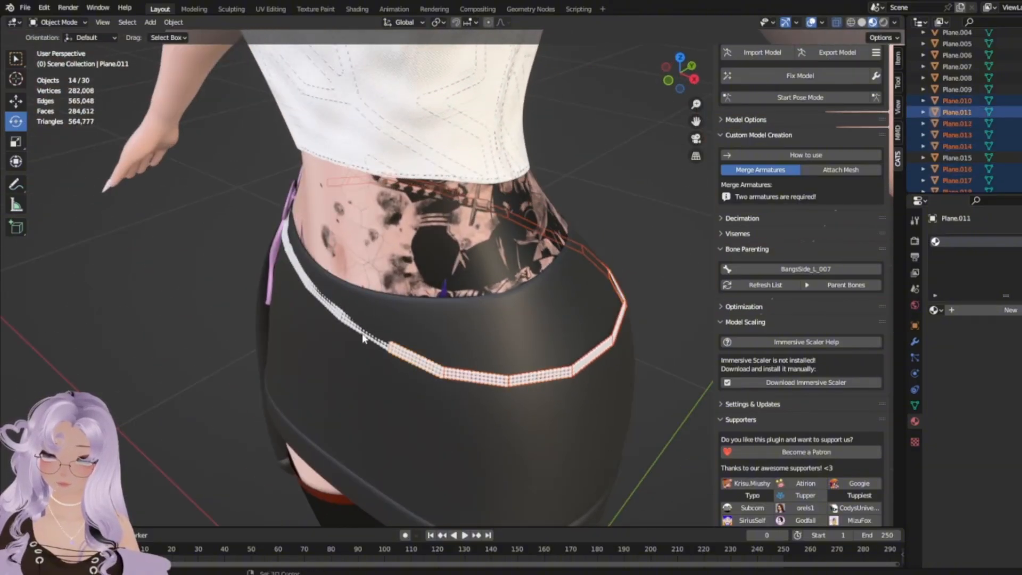
Add the remaining front strips up to the bow to the selection, and copy all selected strips.
left_click(363, 336, "shift")
left_click(317, 297, "shift")
key("ctrl+z")
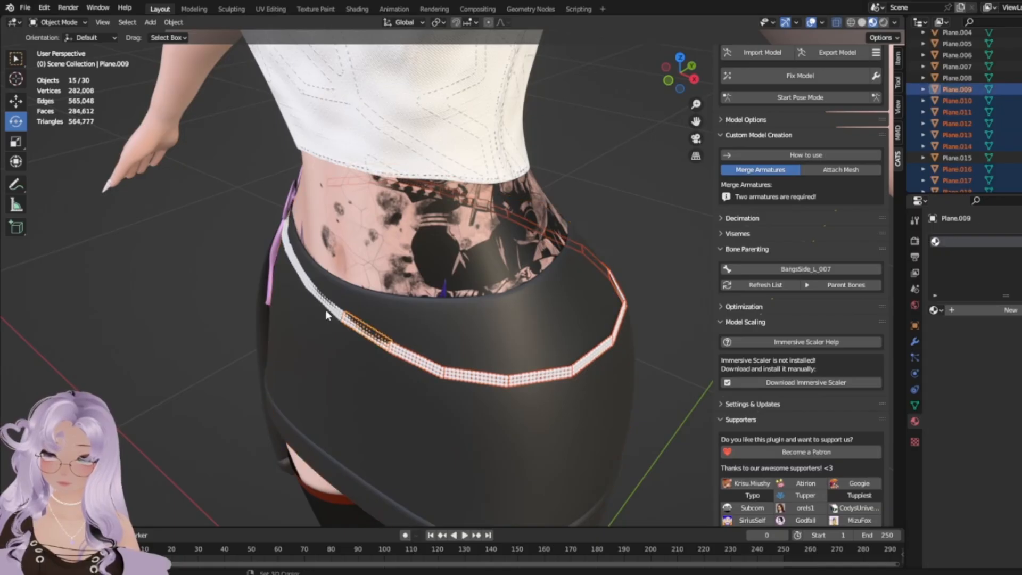
left_click(325, 310, "shift")
left_click(294, 268, "shift")
middle_click_drag(294, 267, 415, 278)
left_click(328, 439, "shift")
scroll(437, 404, "down", 5)
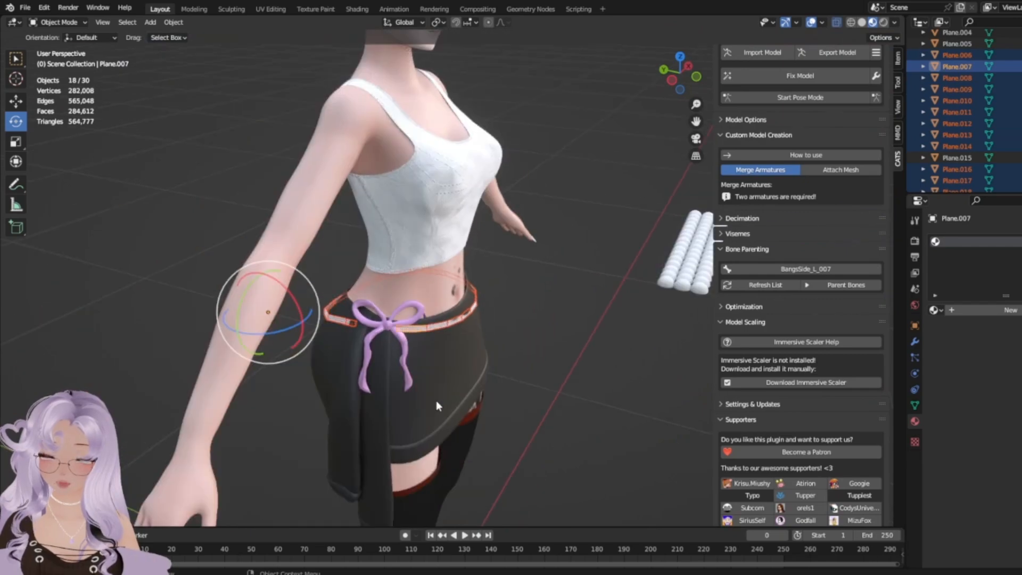
key("ctrl+c")
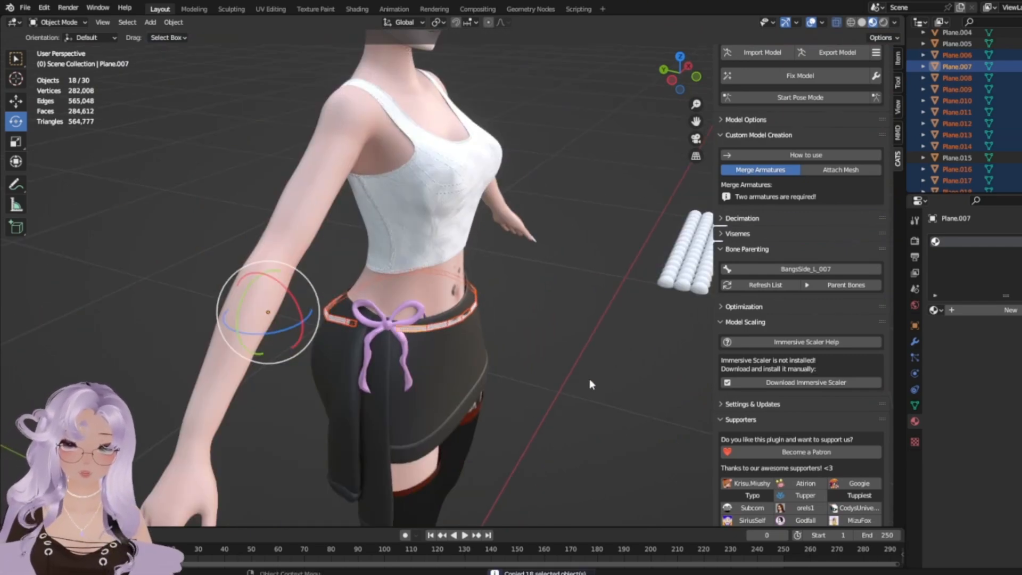
Join all the selected pearl strips into a single belt object.
scroll(589, 378, "up", 2)
middle_click_drag(590, 378, 496, 344)
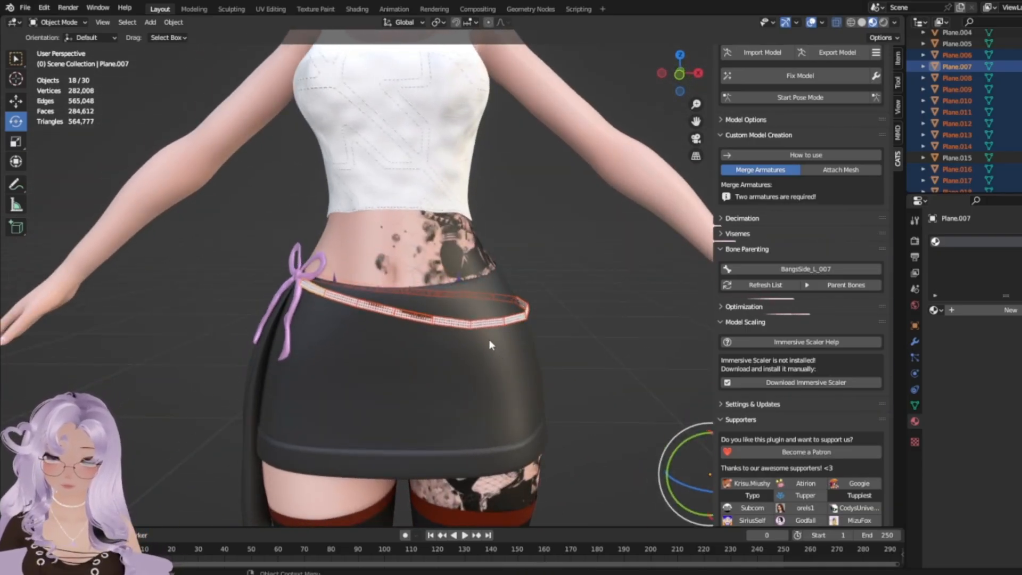
middle_click_drag(488, 339, 603, 380)
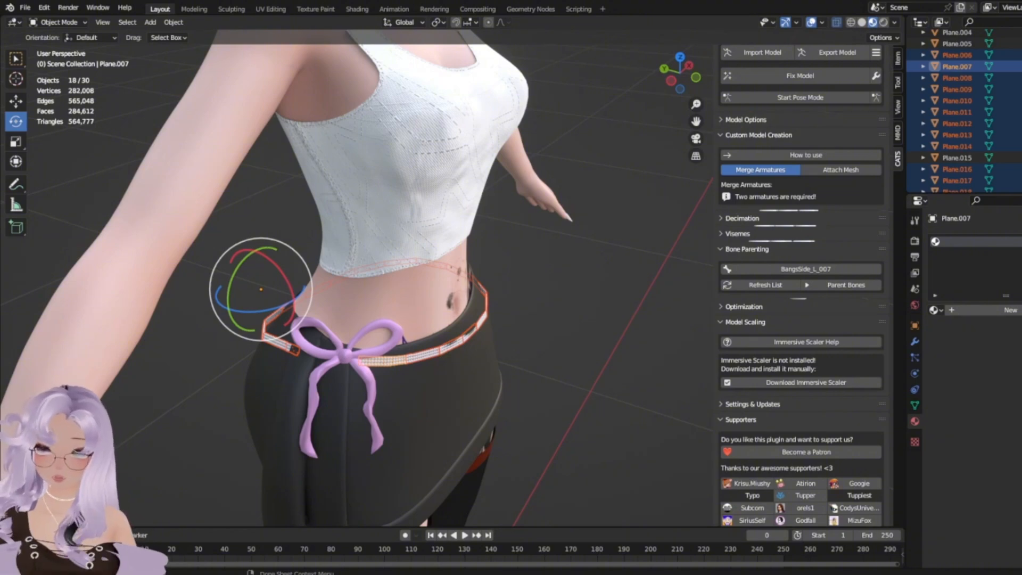
scroll(700, 458, "down", 2)
middle_click_drag(699, 458, 563, 324)
scroll(560, 327, "up", 4)
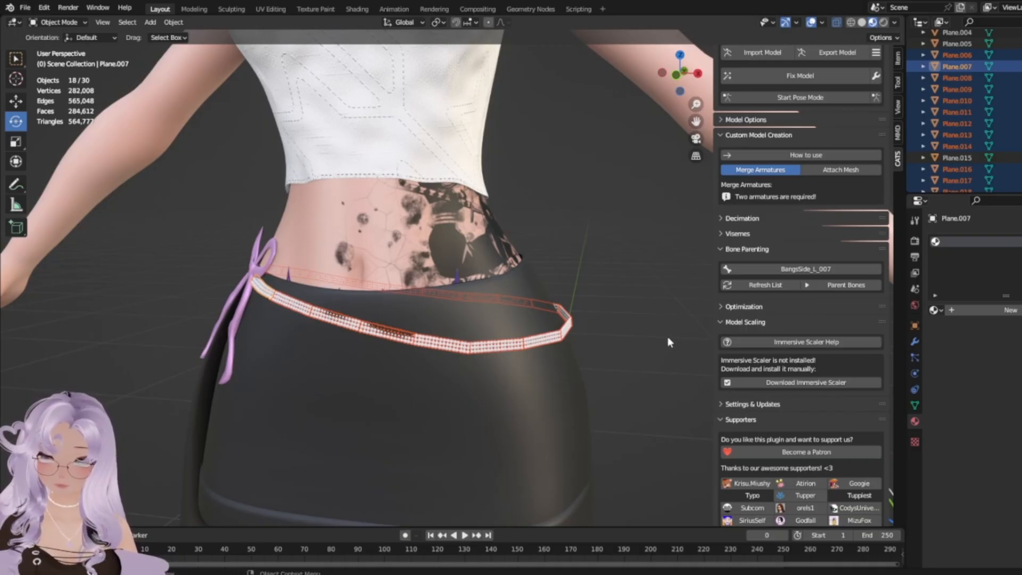
key("ctrl+j")
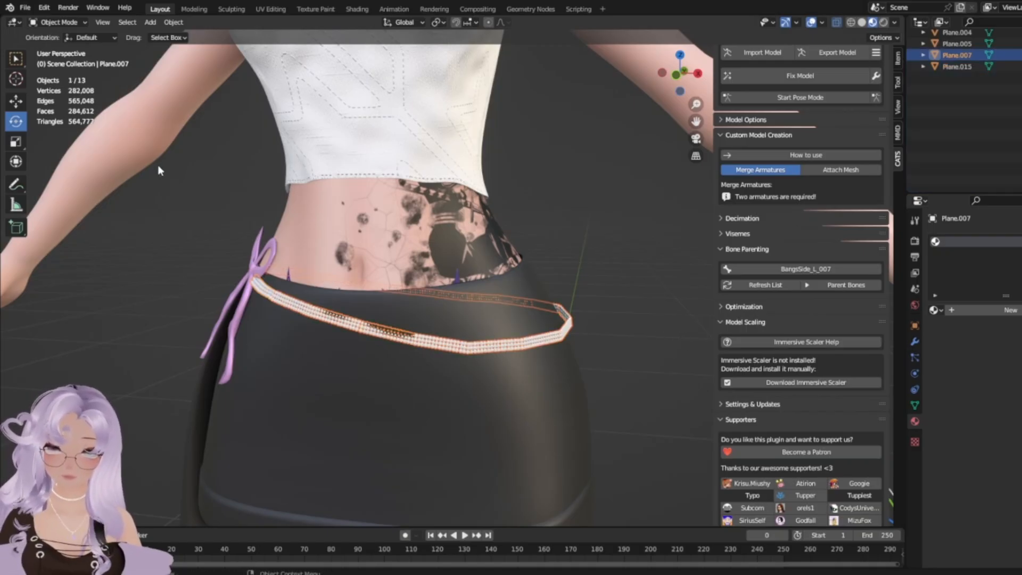
Examine the joined belt around the skirt and briefly check its mesh.
scroll(985, 117, "up", 8)
scroll(799, 298, "down", 3)
scroll(688, 359, "down", 1)
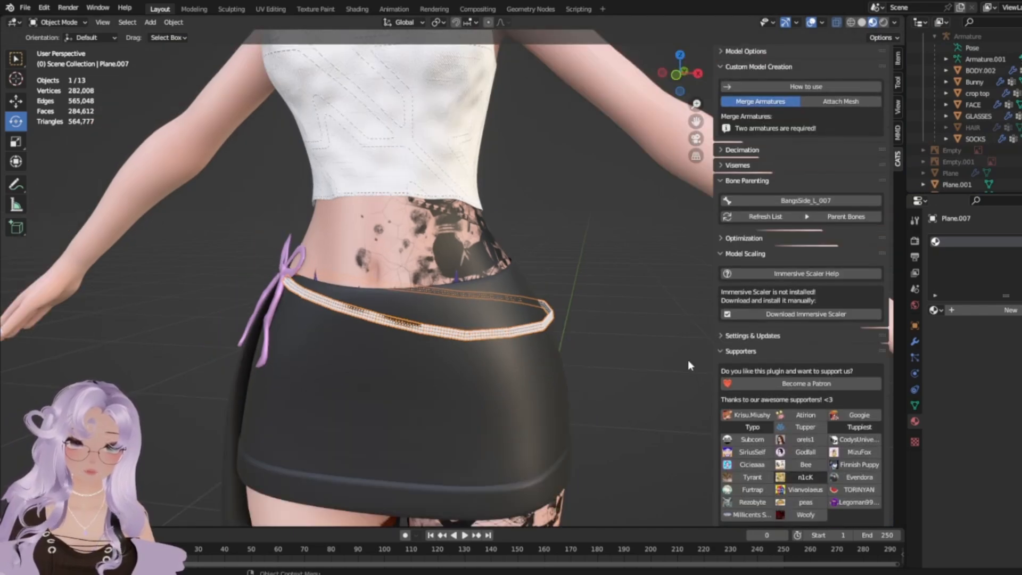
left_click(686, 361)
scroll(639, 374, "up", 4)
middle_click_drag(638, 374, 539, 397)
left_click(514, 395)
key("Tab")
scroll(624, 316, "down", 4)
middle_click_drag(624, 316, 280, 200)
key("Tab")
Switch the joined belt to Sculpt Mode, ready to work on the front section beside the bow.
left_click(74, 23)
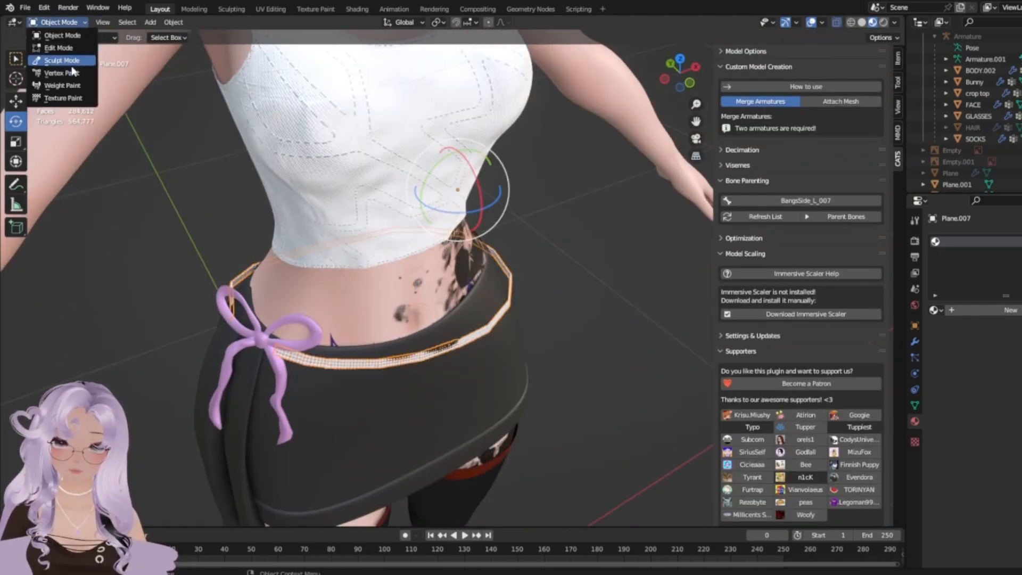
mouse_move(356, 418)
middle_mouse_down("shift")
mouse_move(459, 252)
mouse_move(447, 344)
mouse_move(572, 308)
mouse_move(506, 270)
middle_mouse_up("shift")
scroll(420, 229, "up", 4)
scroll(447, 344, "up", 2)
scroll(506, 271, "up", 2)
Reshape the front section of the belt beside the bow with Grab brush strokes, smoothing its bends to follow the skirt.
left_click_drag(501, 280, 495, 270)
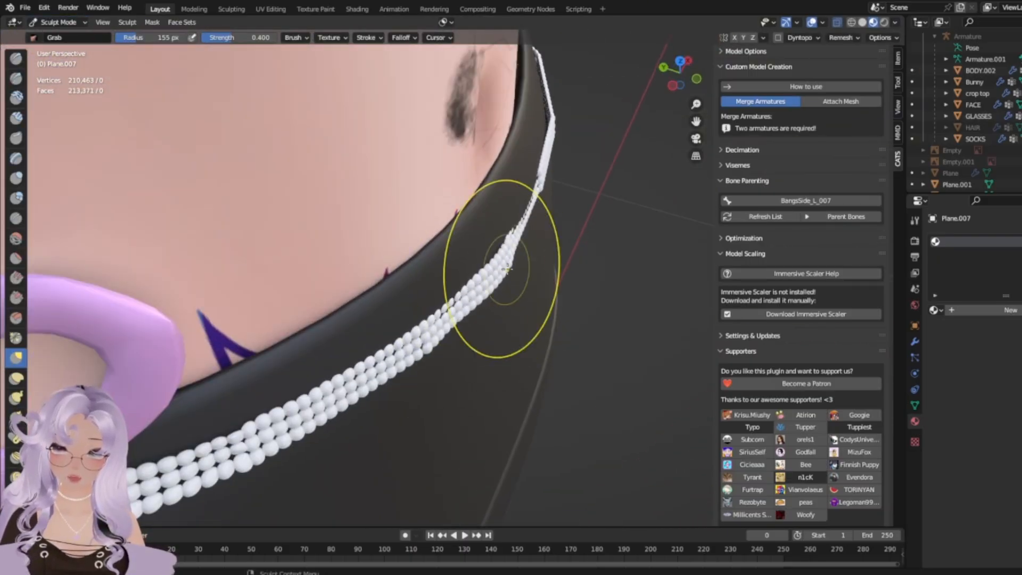
left_click_drag(457, 314, 452, 318)
left_click_drag(358, 374, 386, 358)
middle_click_drag(609, 281, 544, 391, "shift")
scroll(532, 378, "up", 2)
left_click_drag(435, 380, 445, 393)
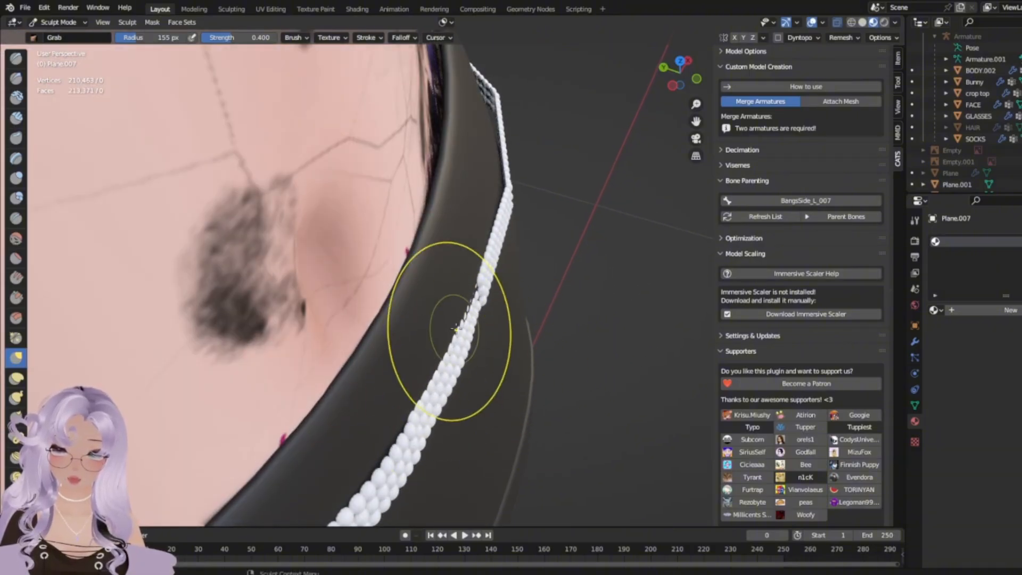
left_click_drag(454, 330, 494, 299)
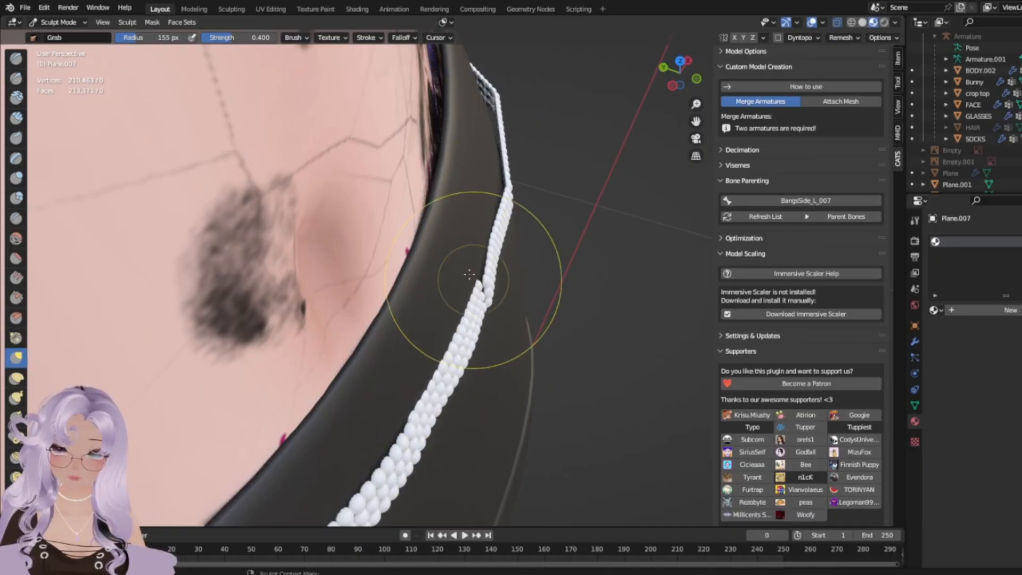
Select the misaligned linked pearls at the front seam in Edit Mode, try rotating them, and undo the rotation.
middle_click_drag(422, 376, 400, 287)
scroll(479, 262, "up", 3)
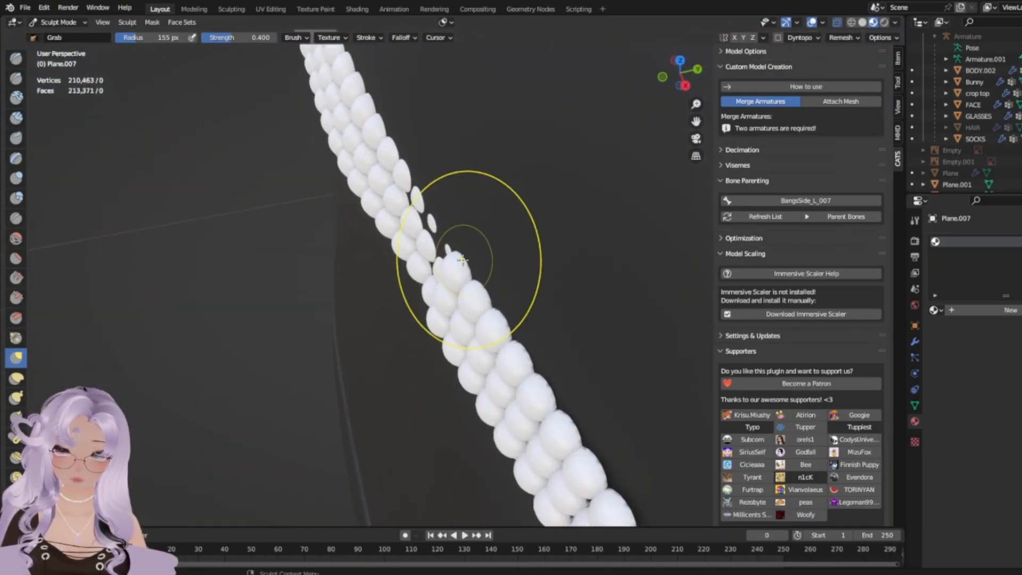
key("Tab")
scroll(192, 283, "up", 4)
mouse_move(192, 283)
middle_mouse_down()
mouse_move(504, 247)
mouse_move(428, 161)
middle_mouse_up()
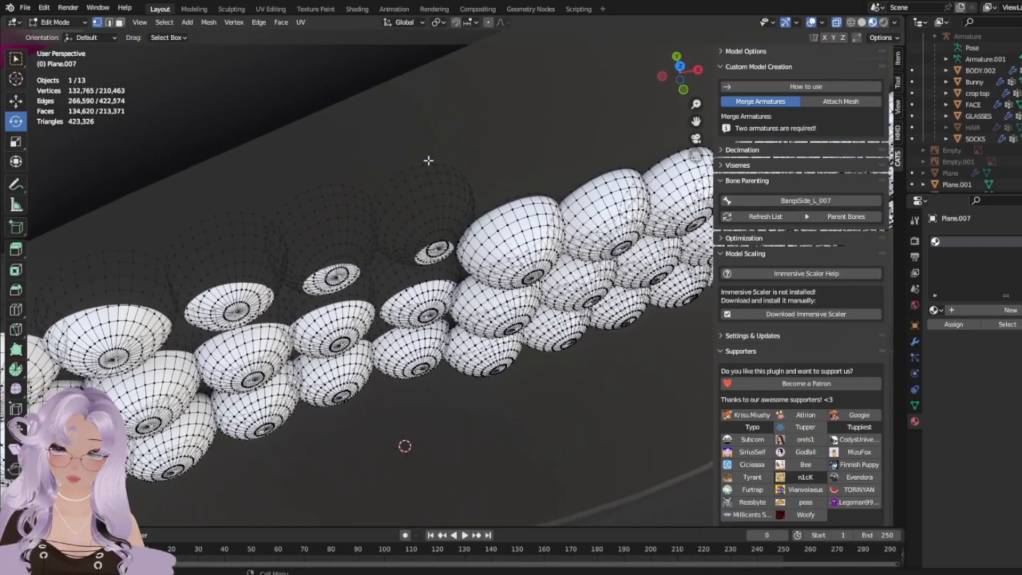
key("l")
key("l")
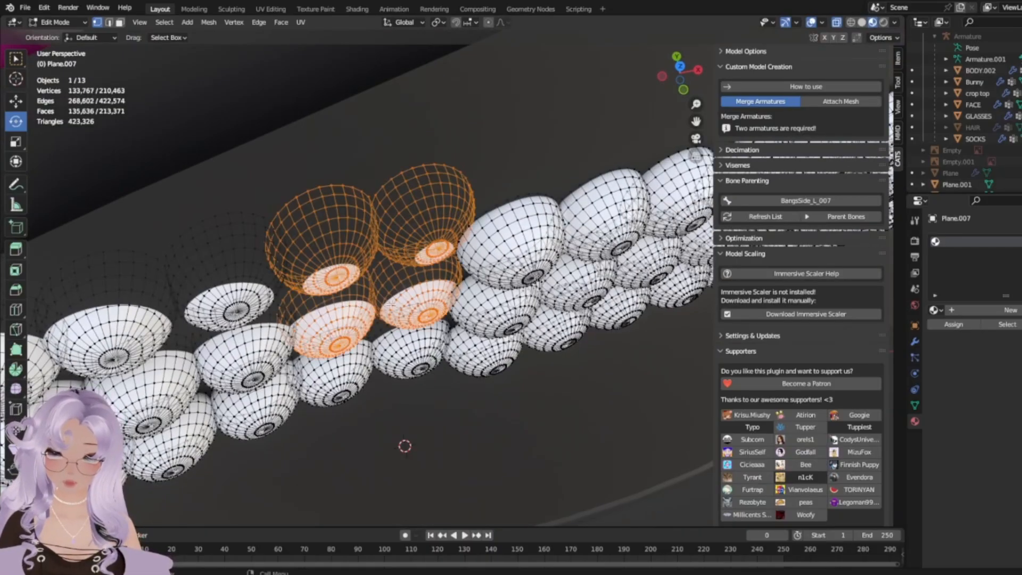
key("l")
middle_click_drag(346, 375, 35, 218)
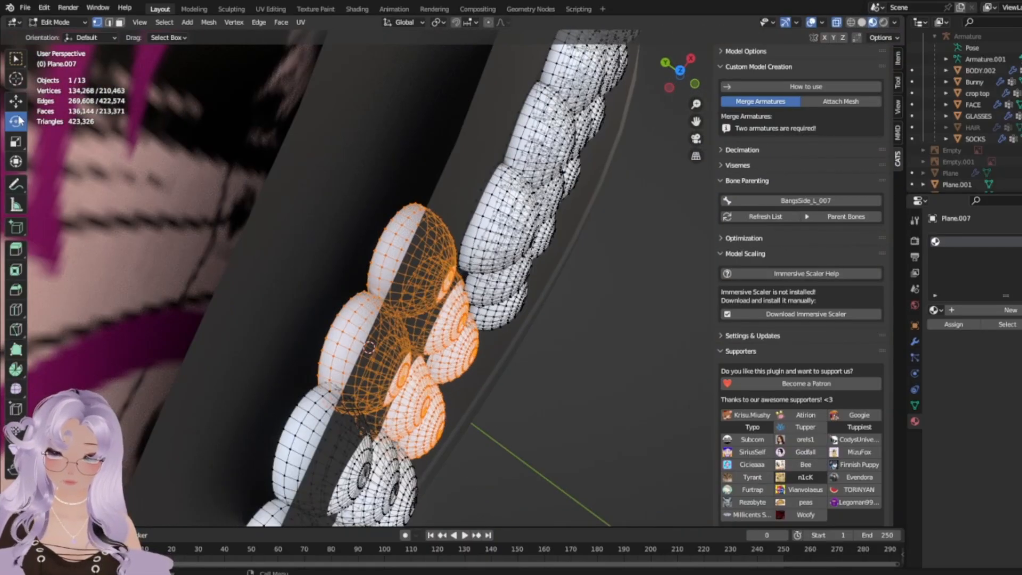
scroll(497, 353, "down", 4)
scroll(465, 342, "up", 4)
scroll(238, 233, "up", 2)
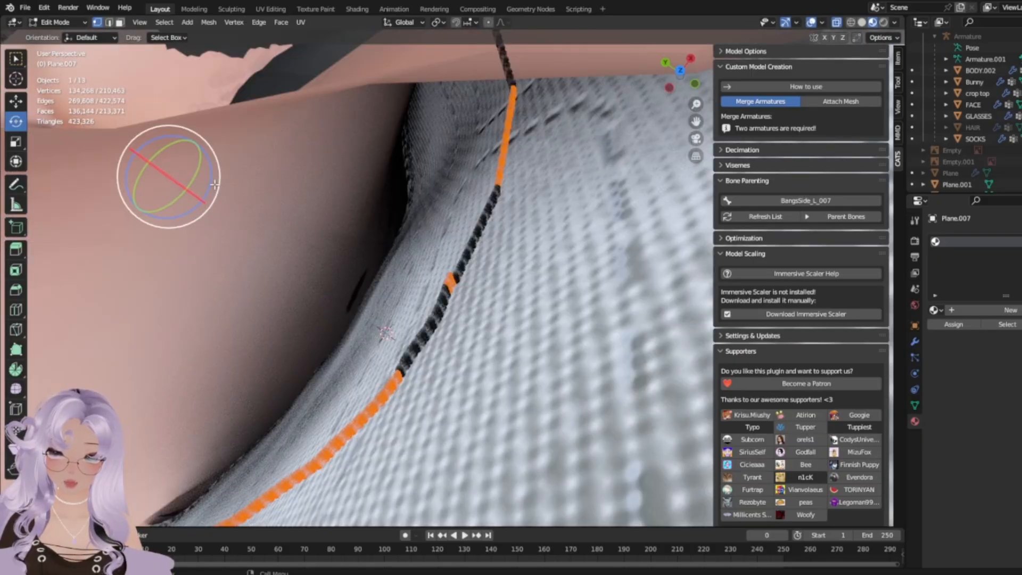
left_click_drag(212, 184, 213, 188)
key("ctrl+z")
Select only the misaligned front seam pearls, rotate and move them into line with the strip, and return to Sculpt Mode.
left_click(575, 397)
scroll(575, 397, "up", 4)
middle_click_drag(575, 397, 445, 293)
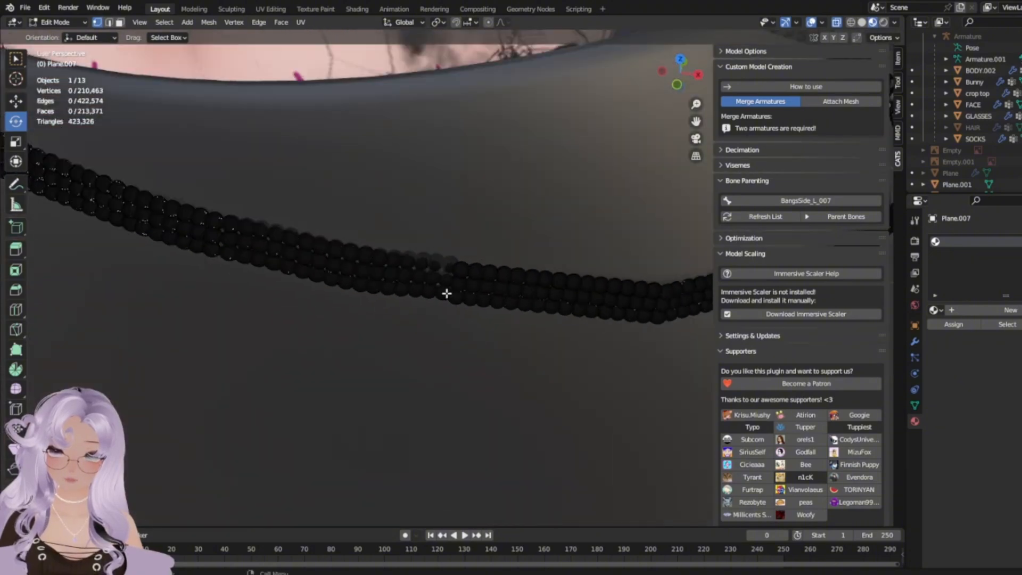
scroll(446, 293, "up", 3)
scroll(446, 293, "down", 3)
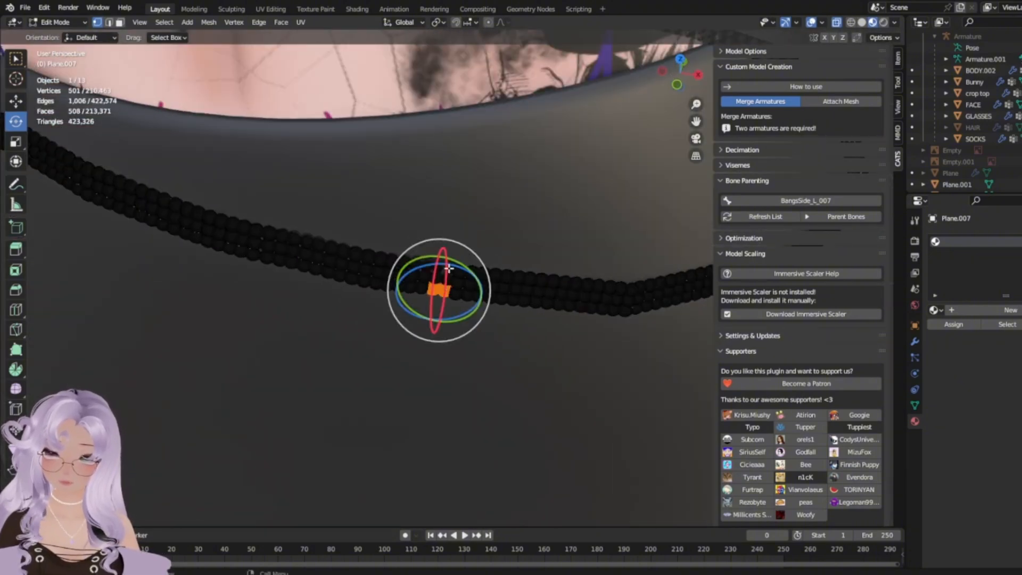
scroll(503, 239, "down", 9)
middle_click_drag(504, 239, 546, 280)
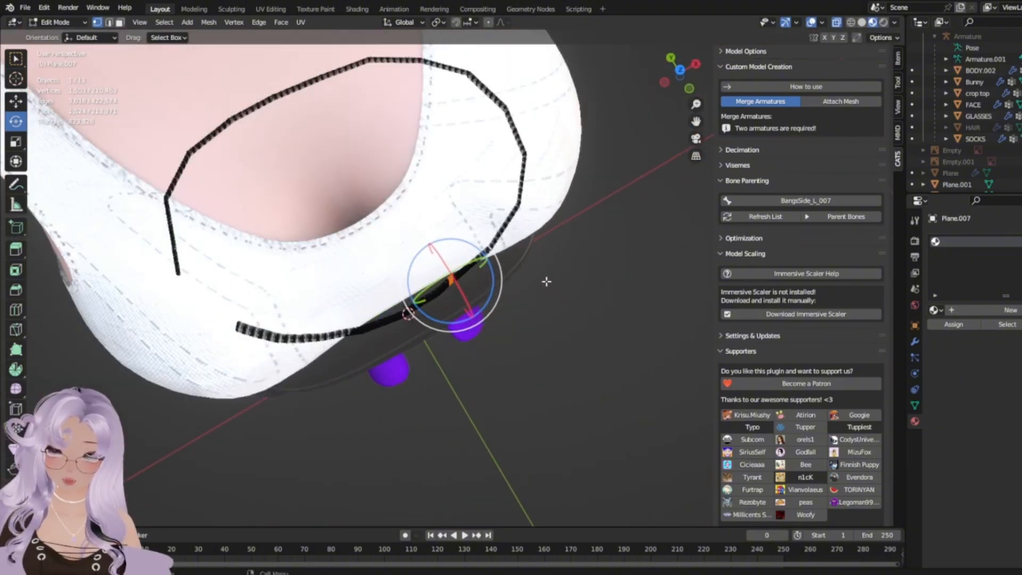
scroll(542, 282, "up", 7)
left_click_drag(480, 311, 481, 323)
key("g")
left_click(485, 322)
key("ctrl+Tab")
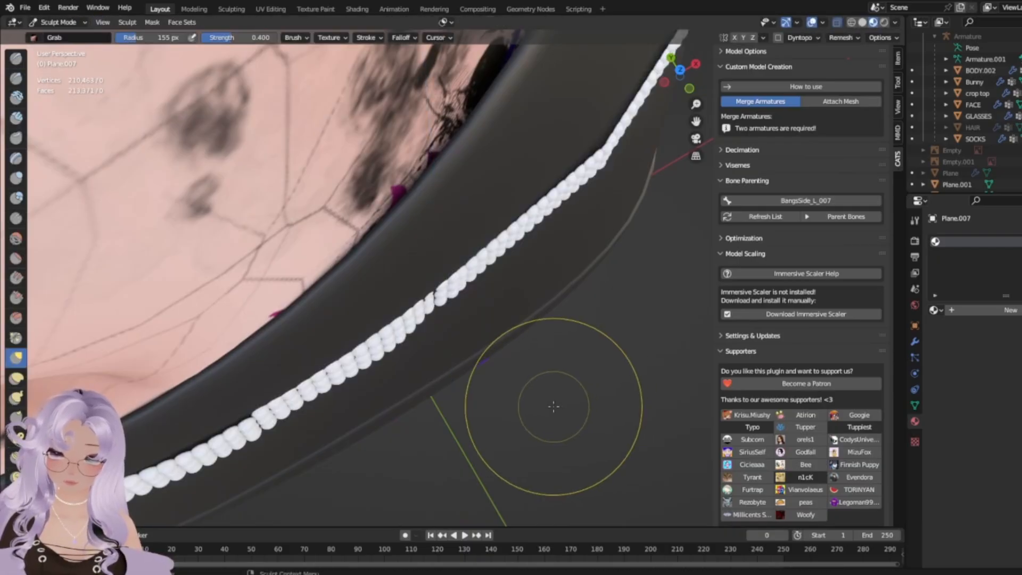
Examine the pearl rows and seams along the front of the belt from the bow to the hip.
mouse_move(554, 406)
middle_mouse_down()
mouse_move(511, 320)
mouse_move(552, 317)
mouse_move(502, 351)
mouse_move(462, 317)
mouse_move(447, 325)
mouse_move(345, 282)
mouse_move(326, 327)
mouse_move(314, 304)
middle_mouse_up()
scroll(552, 317, "up", 3)
middle_click_drag(247, 270, 424, 347, "shift")
scroll(424, 346, "up", 4)
scroll(414, 369, "down", 5)
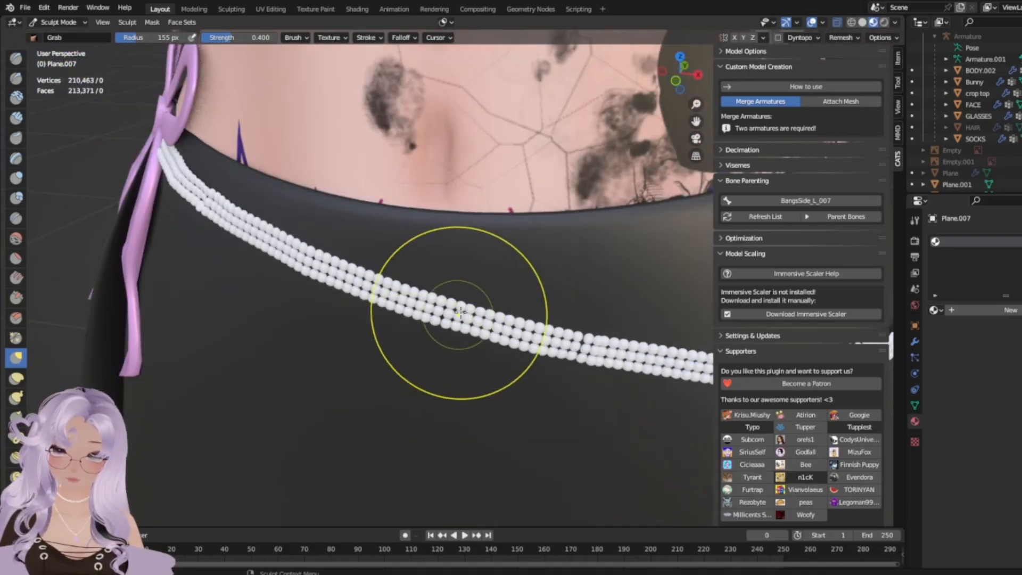
left_click_drag(687, 388, 490, 283, "shift")
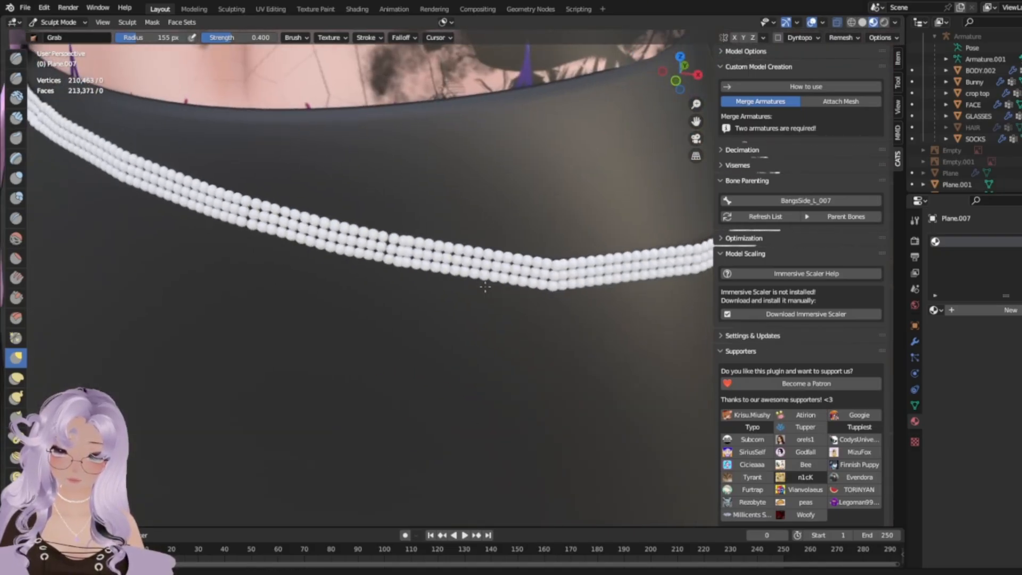
scroll(356, 269, "up", 4)
scroll(518, 369, "up", 4)
middle_click_drag(356, 270, 419, 271, "shift")
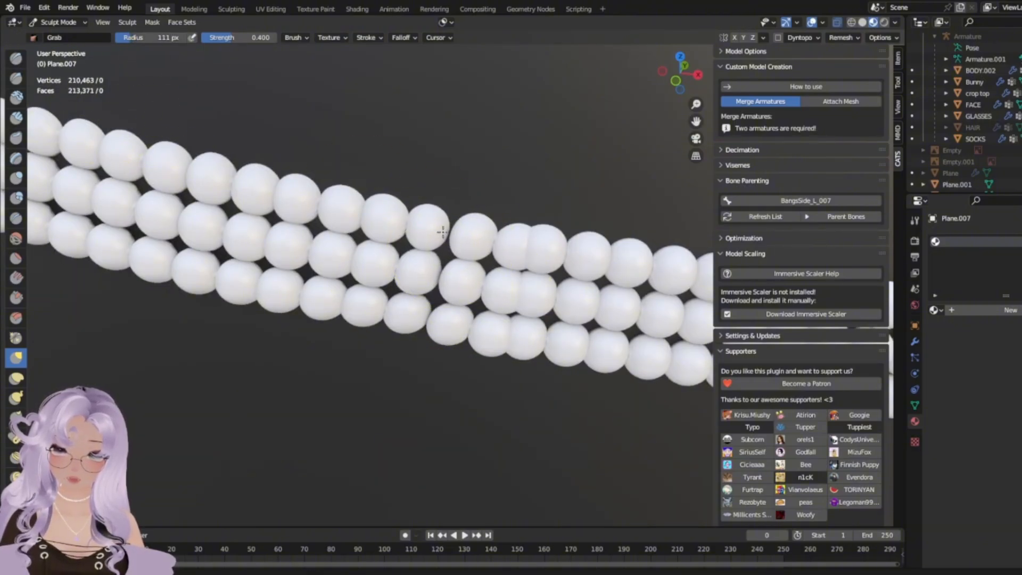
scroll(461, 274, "down", 10)
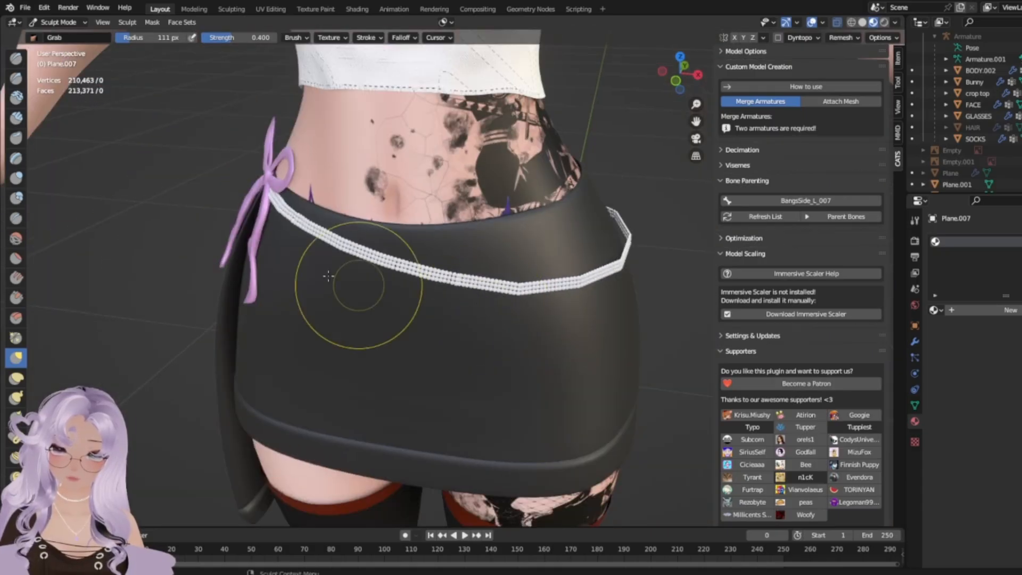
Set the Grab brush radius to 159 px and nudge the belt's lower front bend slightly upward.
left_click_drag(133, 41, 139, 40)
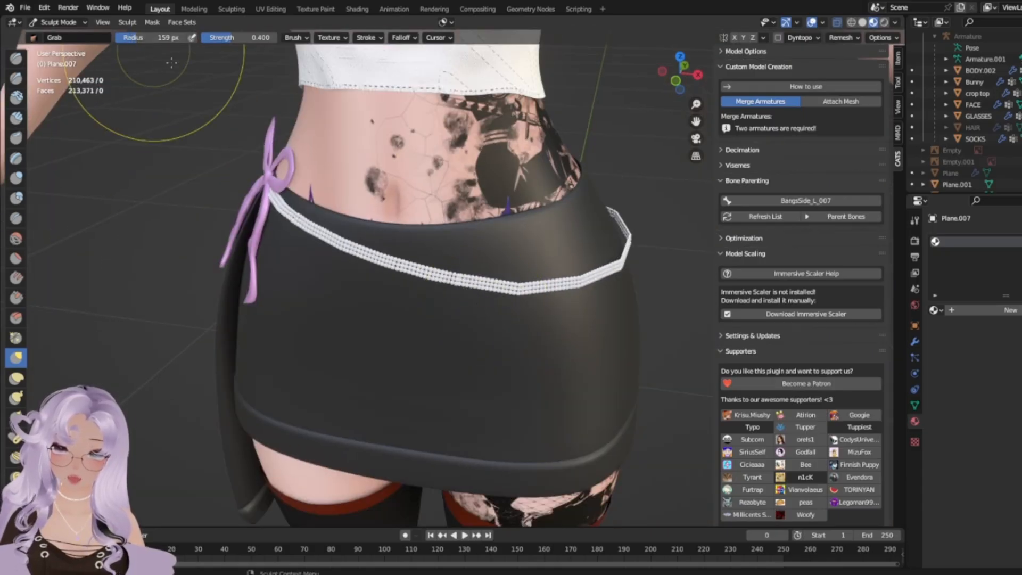
scroll(395, 207, "up", 4)
left_click_drag(451, 253, 451, 249)
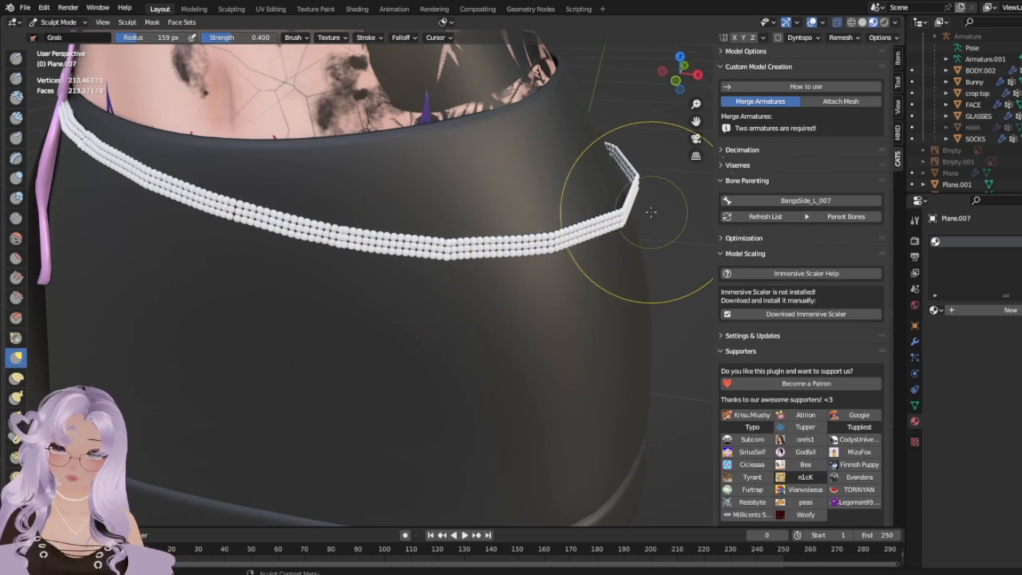
Push the protruding bends of the belt at the side of the hip inward against the skirt with Grab strokes.
mouse_move(650, 205)
middle_mouse_down()
mouse_move(686, 382)
mouse_move(596, 371)
middle_mouse_up()
scroll(565, 365, "up", 3)
middle_click_drag(534, 358, 511, 325)
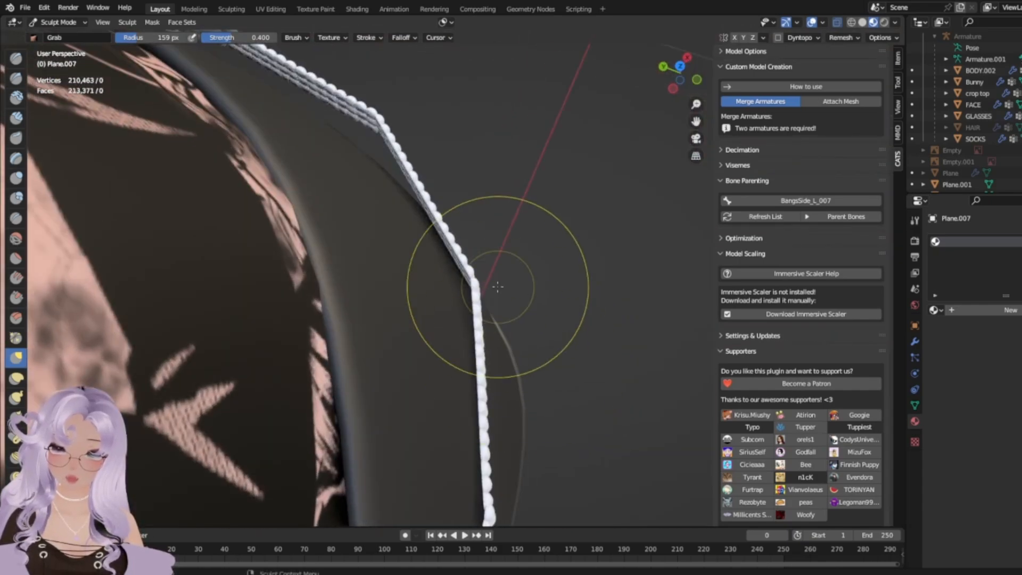
left_click_drag(475, 285, 446, 289)
left_click_drag(473, 337, 463, 339)
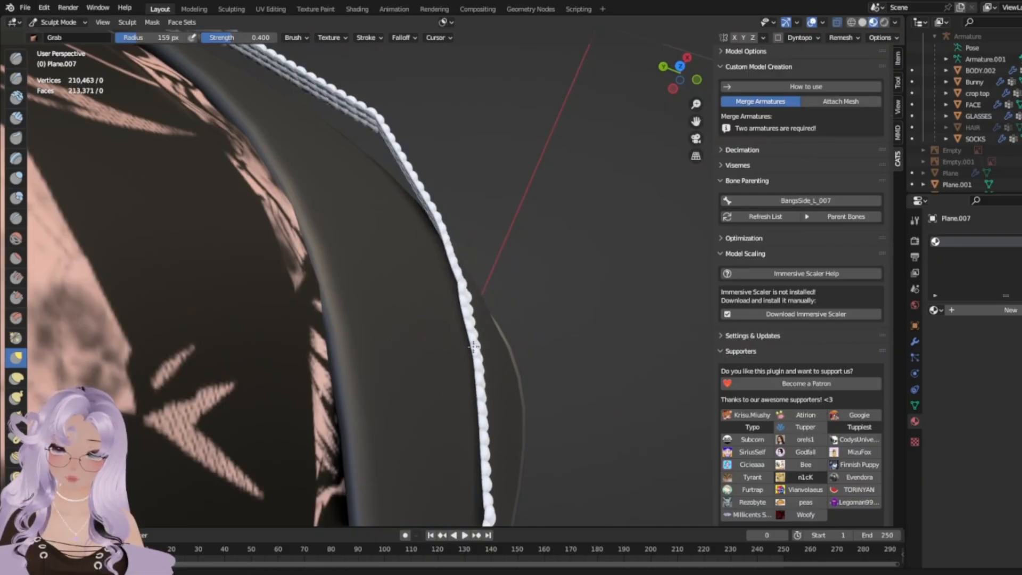
middle_click_drag(533, 412, 568, 201, "shift")
left_click_drag(525, 325, 504, 317)
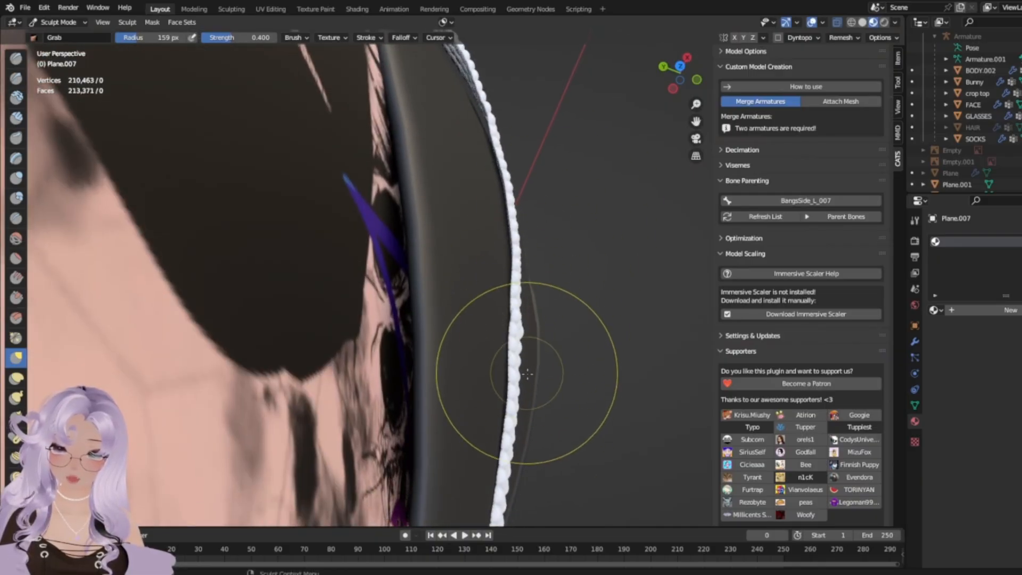
left_click_drag(517, 384, 505, 382)
Examine the belt's next angular bend at the side of the skirt from above.
middle_click_drag(537, 360, 564, 344)
scroll(497, 320, "down", 4)
scroll(497, 320, "up", 1)
scroll(16, 319, "down", 5)
mouse_move(142, 297)
middle_mouse_down()
mouse_move(644, 276)
mouse_move(519, 365)
mouse_move(559, 354)
middle_mouse_up()
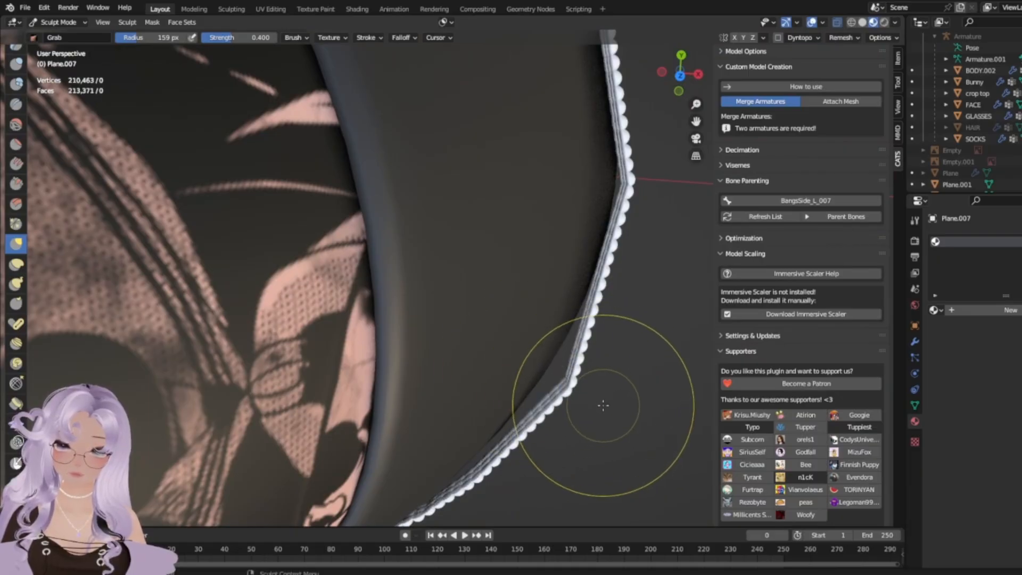
middle_click_drag(600, 395, 532, 303)
key("Tab")
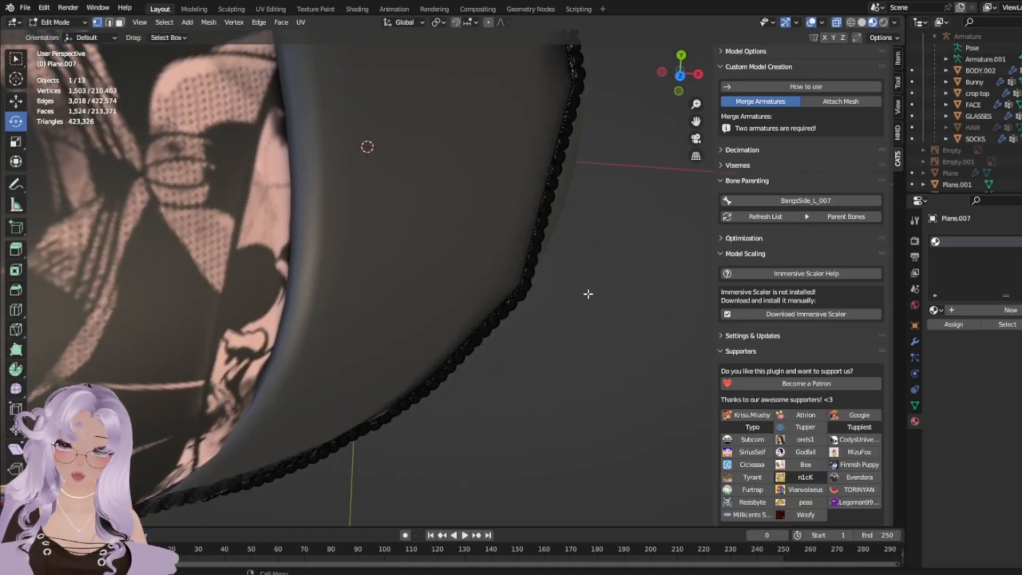
key("grave")
key("Escape")
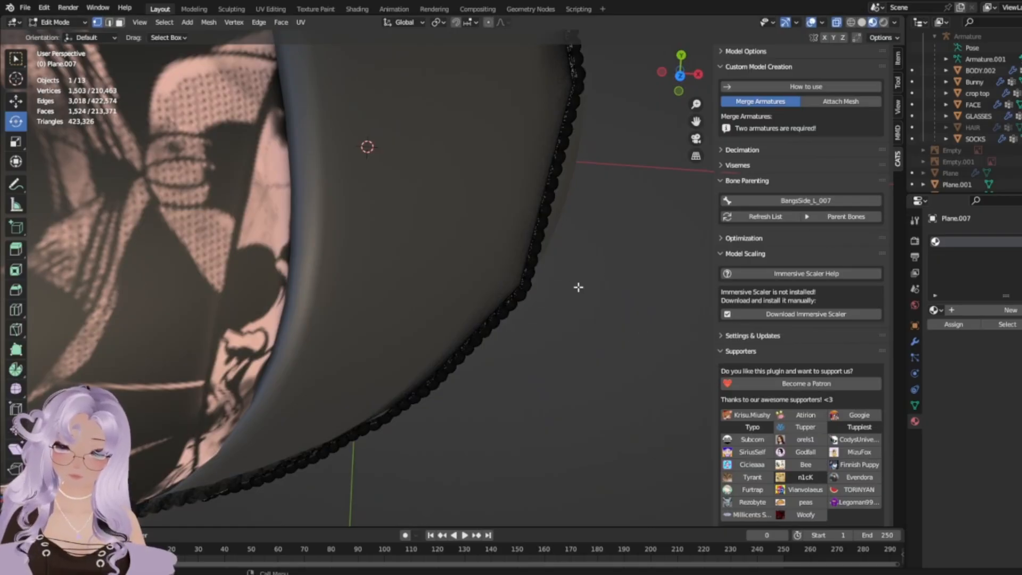
left_click(53, 21)
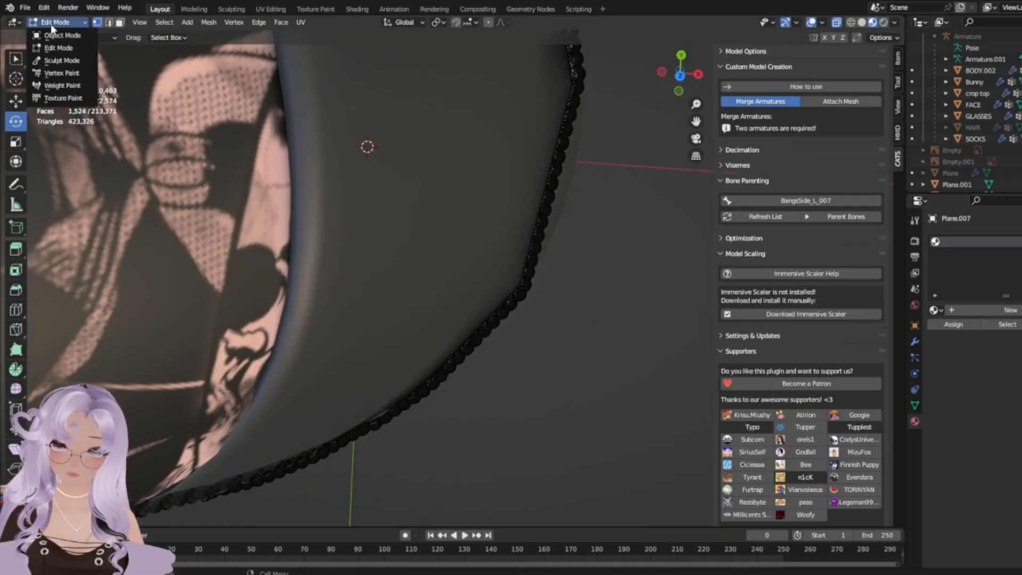
left_click(60, 69)
Pull the angular side section of the belt inward along its length with Grab strokes to form a smooth curve.
left_click_drag(529, 301, 499, 290)
left_click_drag(478, 358, 452, 349)
left_click_drag(433, 397, 407, 386)
left_click_drag(557, 196, 535, 190)
left_click_drag(538, 210, 519, 212)
left_click_drag(573, 141, 542, 132)
left_click_drag(524, 289, 485, 284)
left_click_drag(510, 286, 490, 275)
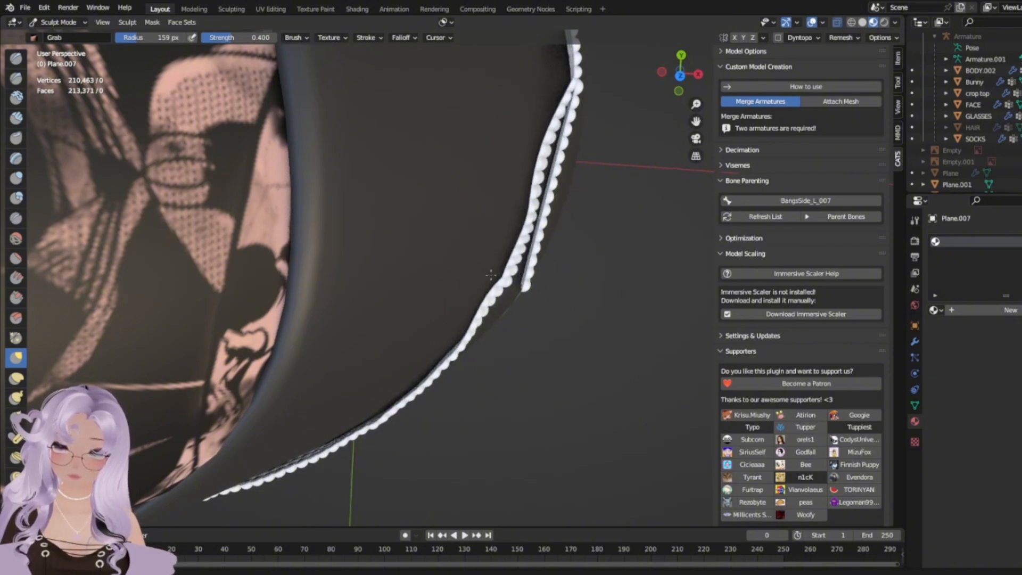
Switch to Object Mode and delete the leftover duplicate pearl strip overlapping the reshaped side section.
middle_click_drag(491, 275, 522, 235)
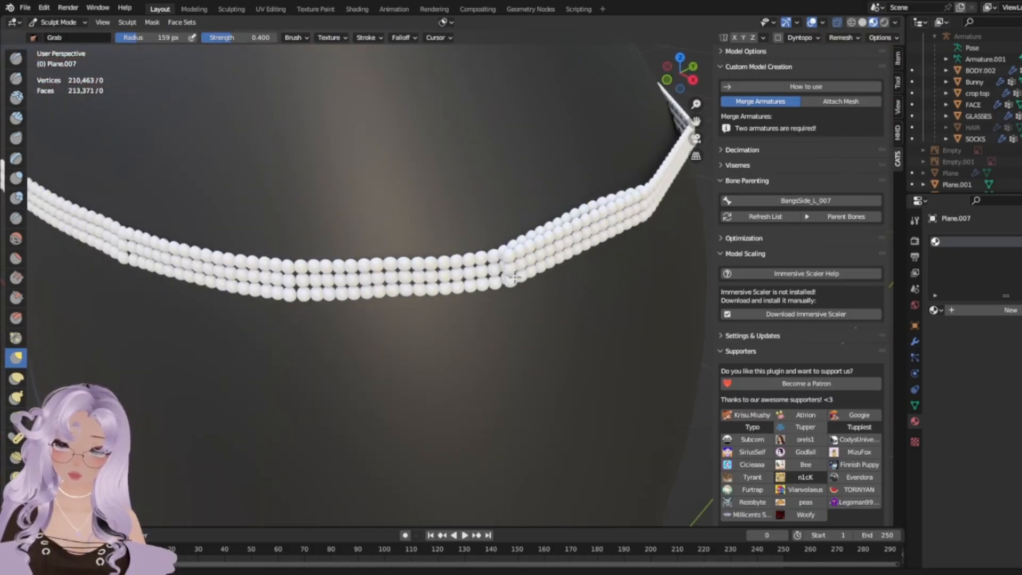
left_click(55, 21)
left_click(59, 34)
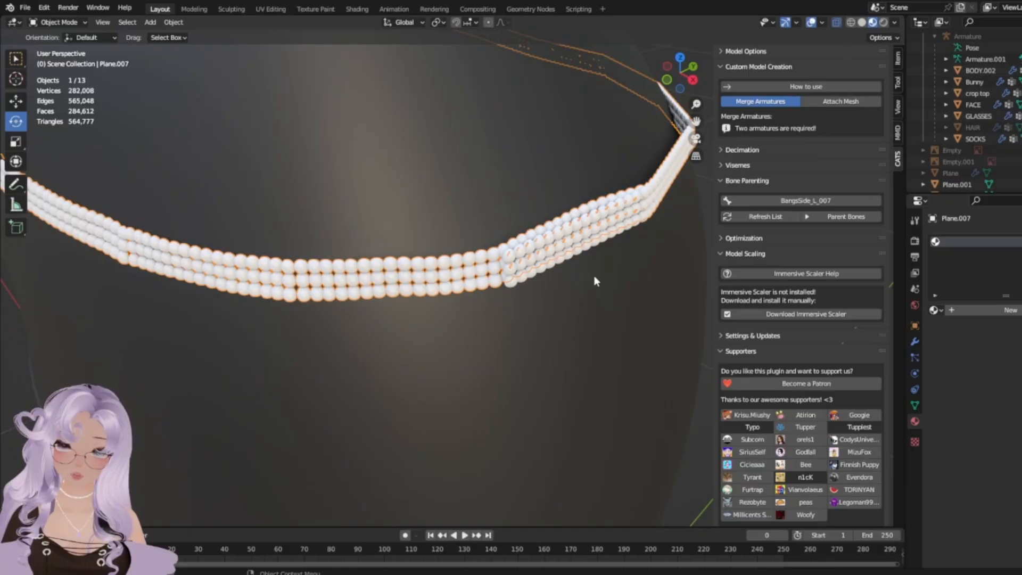
right_click(560, 253)
left_click(511, 459)
key("grave")
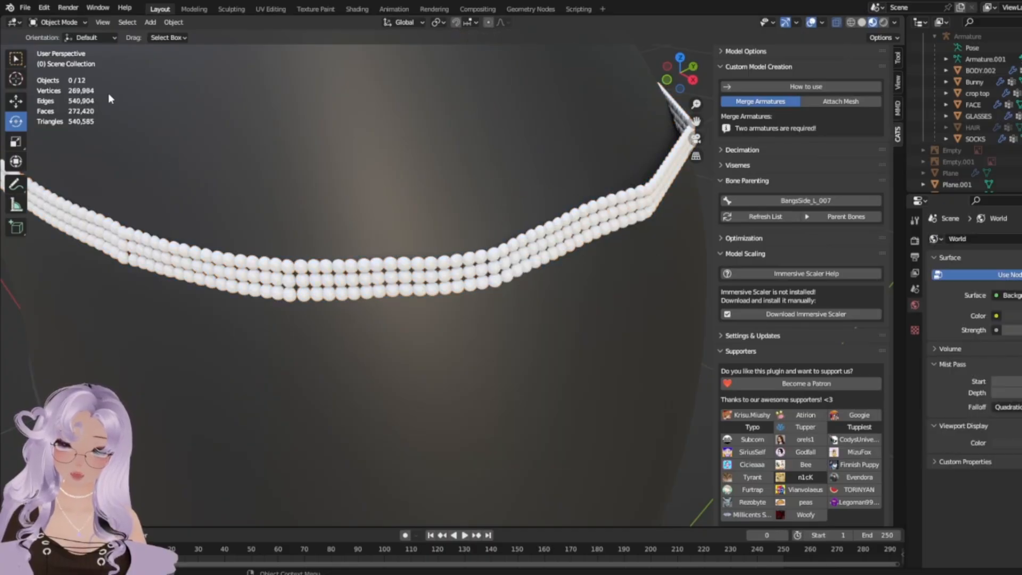
Select the belt again, return it to Sculpt Mode and even out its side section with the Grab brush.
left_click(226, 240)
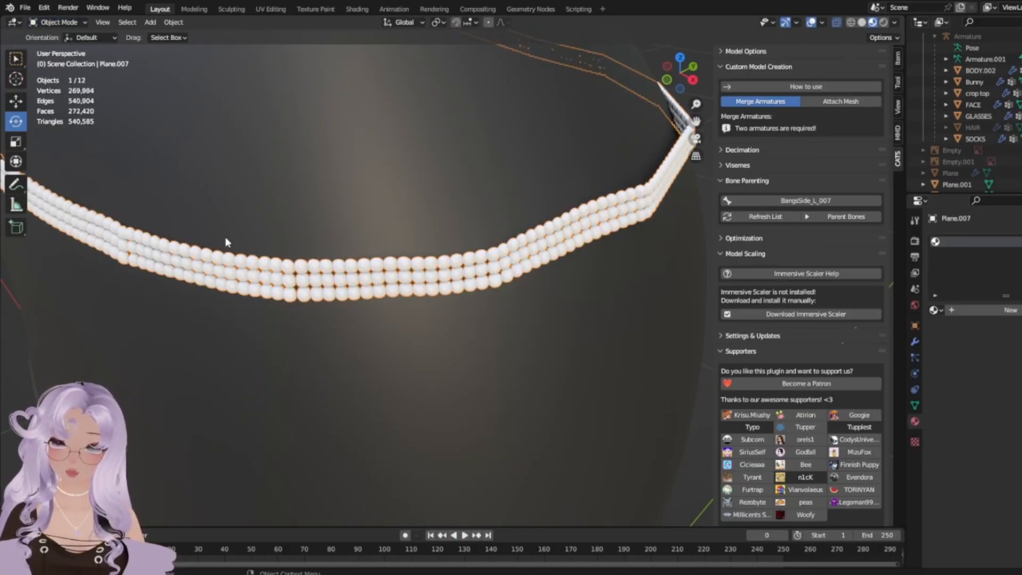
left_click(59, 22)
left_click(40, 62)
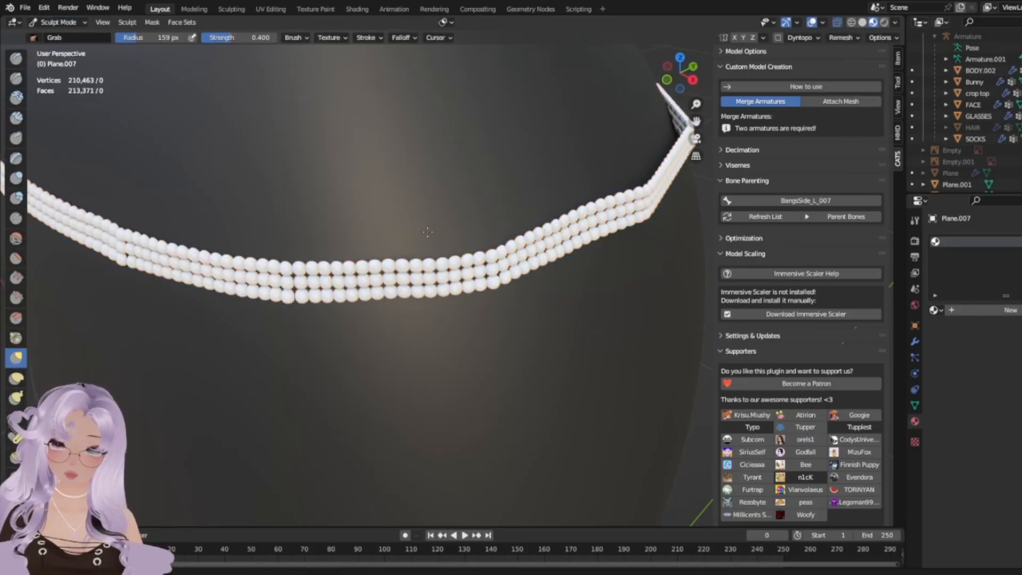
mouse_move(399, 298)
middle_mouse_down()
mouse_move(354, 309)
mouse_move(342, 286)
middle_mouse_up()
mouse_move(344, 300)
left_mouse_down()
mouse_move(430, 506)
mouse_move(454, 532)
left_mouse_up()
scroll(465, 331, "down", 7)
middle_click_drag(394, 349, 502, 331)
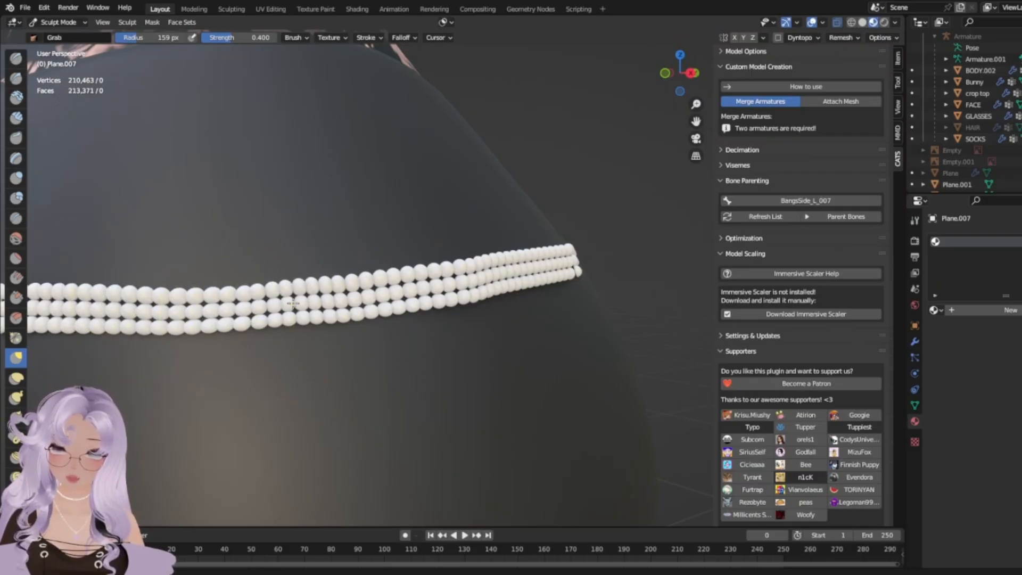
Pull the angular belt section at the skirt's side inward with Grab strokes at a 210 px radius to round its corners.
scroll(341, 333, "down", 5)
middle_click_drag(578, 362, 698, 442)
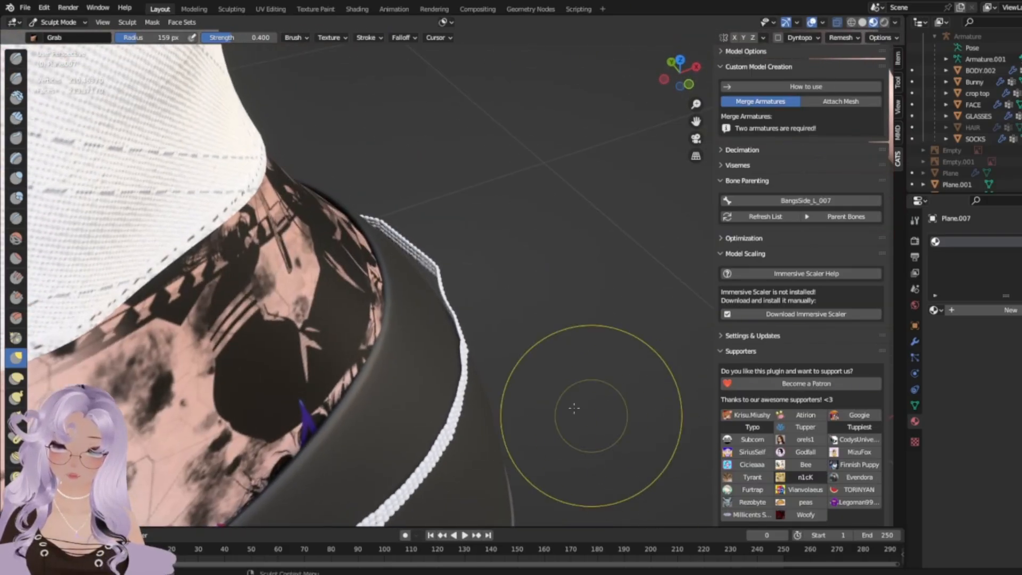
scroll(570, 403, "up", 4)
middle_click_drag(515, 359, 601, 396)
middle_click_drag(452, 304, 538, 357, "shift")
scroll(468, 346, "up", 2)
middle_click_drag(454, 343, 471, 349)
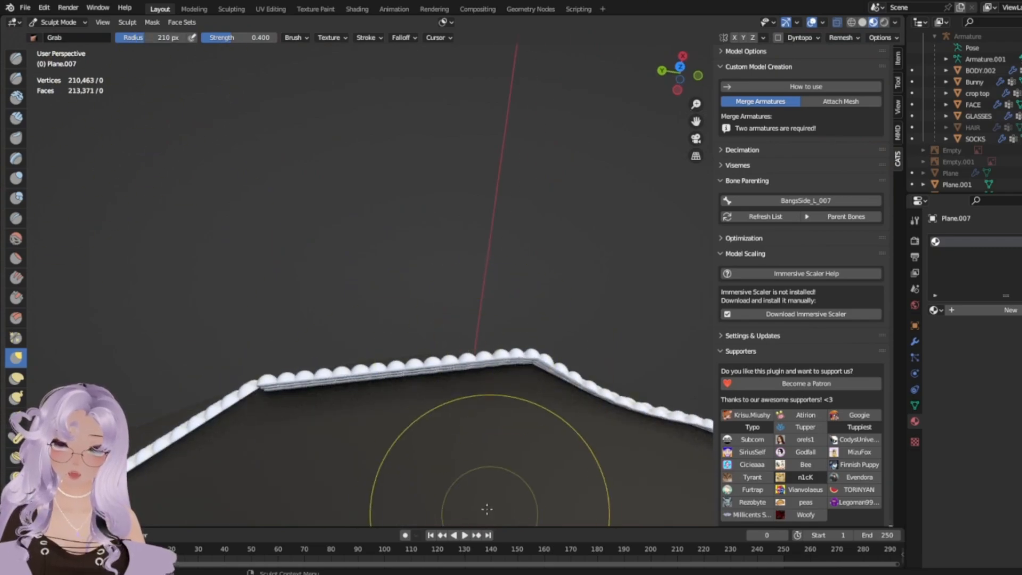
mouse_move(514, 367)
left_mouse_down()
mouse_move(518, 400)
mouse_move(501, 417)
left_mouse_up()
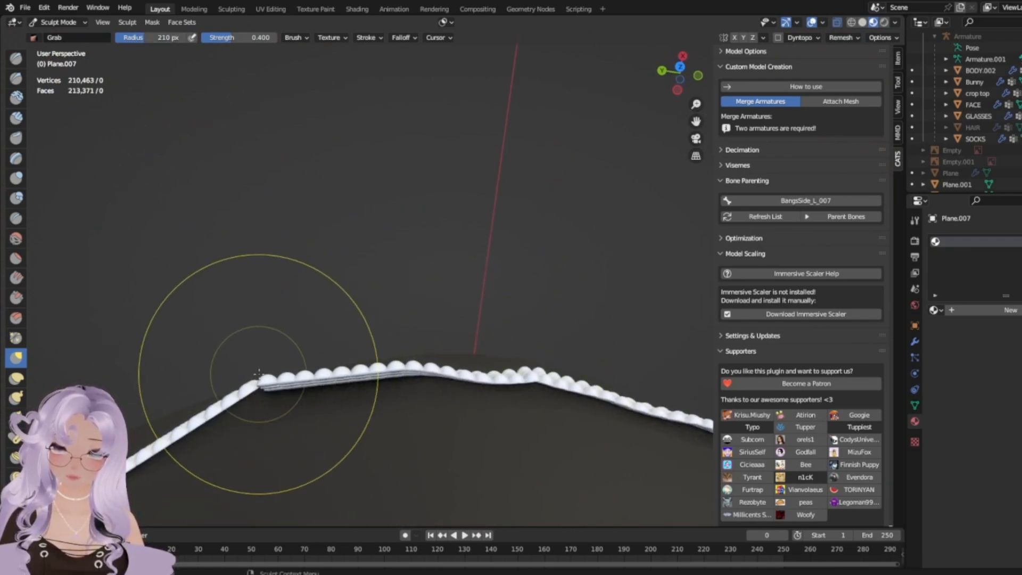
left_click_drag(260, 372, 276, 424)
left_click_drag(376, 372, 381, 409)
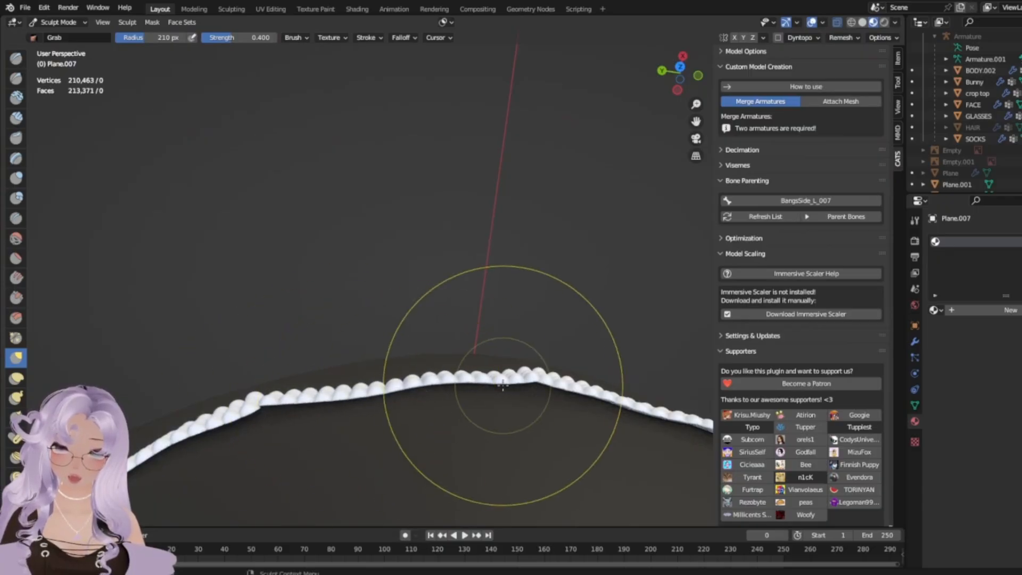
left_click_drag(527, 385, 529, 410)
mouse_move(412, 377)
left_mouse_down()
mouse_move(415, 391)
mouse_move(450, 390)
left_mouse_up()
Enlarge the Grab brush radius to 396 px and pull the side curve of the belt closer to the skirt.
mouse_move(450, 390)
middle_mouse_down()
mouse_move(292, 285)
mouse_move(320, 346)
mouse_move(327, 308)
mouse_move(342, 342)
mouse_move(391, 314)
mouse_move(454, 342)
mouse_move(433, 366)
middle_mouse_up()
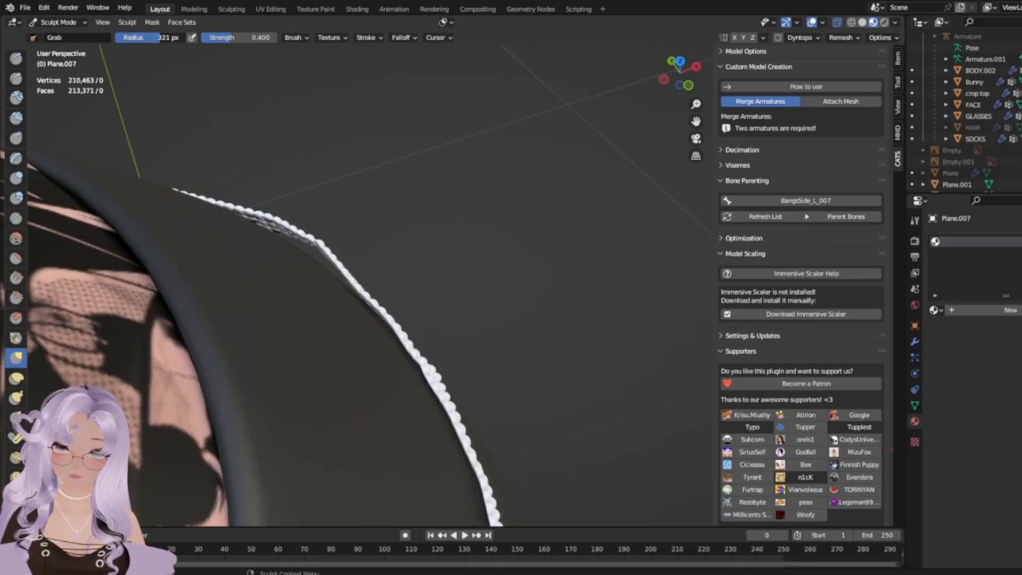
left_click_drag(160, 38, 171, 37)
left_click_drag(433, 389, 416, 402)
scroll(417, 402, "down", 1)
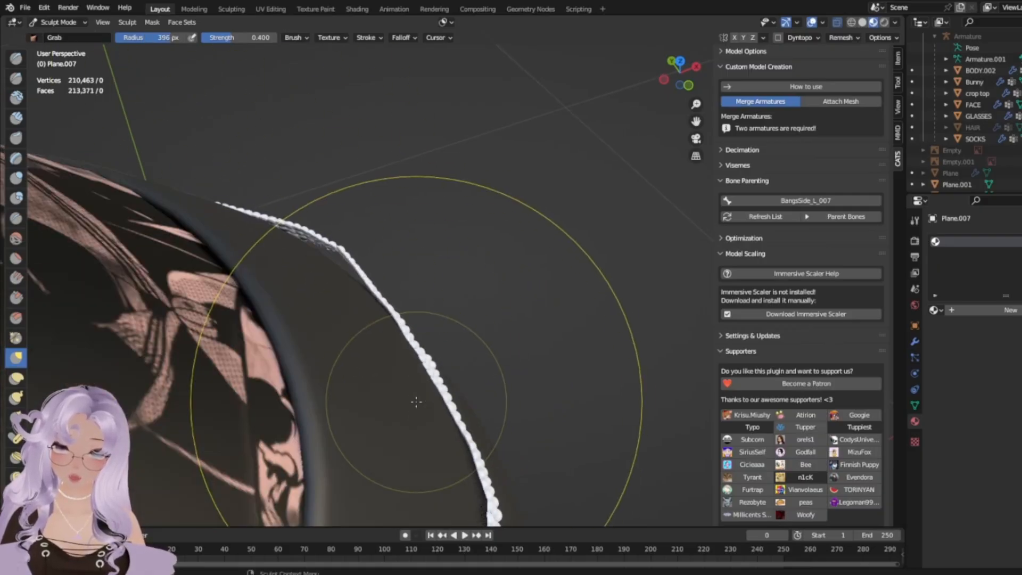
mouse_move(416, 402)
middle_mouse_down()
mouse_move(503, 477)
mouse_move(413, 406)
middle_mouse_up()
middle_click_drag(412, 354, 464, 392, "shift")
scroll(463, 393, "up", 2)
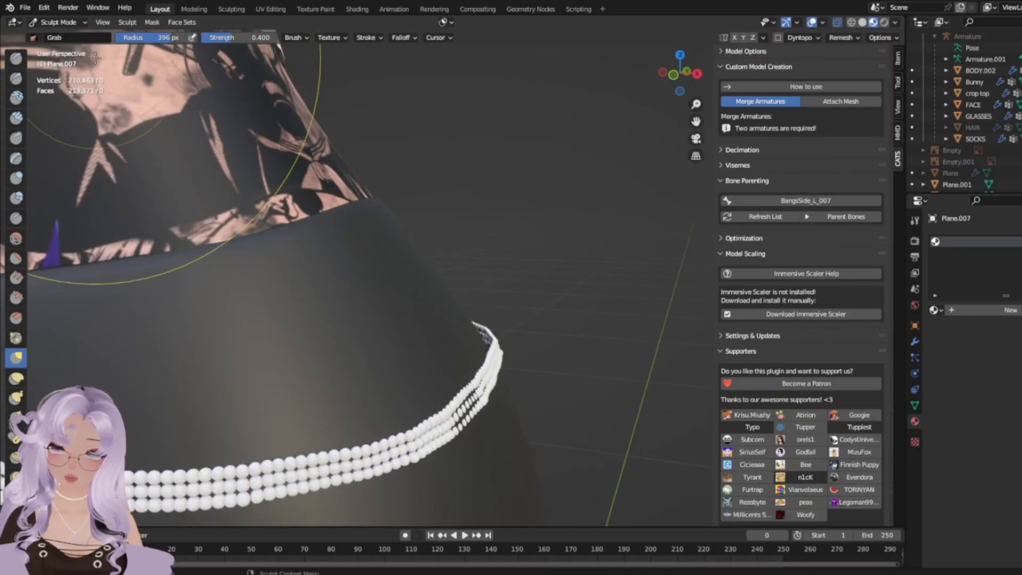
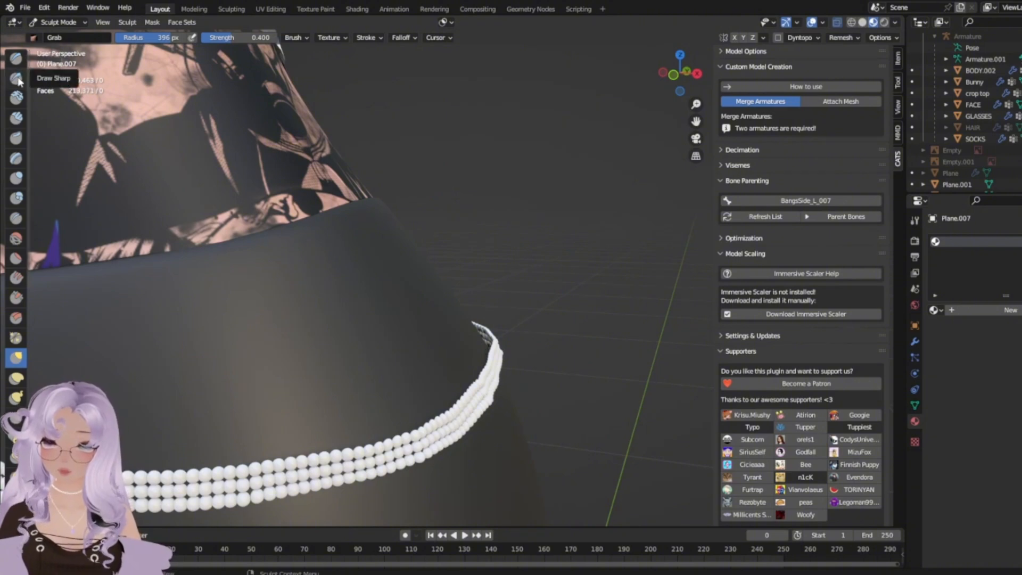
Pull the part of the side section sunk into the skirt back out to the surface with the Grab brush.
middle_click_drag(353, 195, 408, 308)
scroll(413, 306, "up", 2)
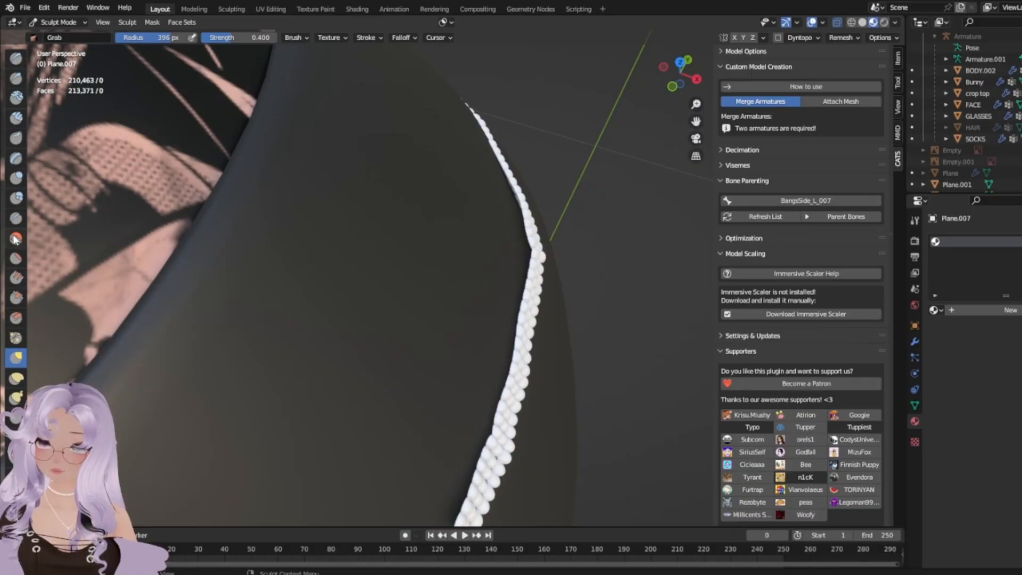
mouse_move(493, 253)
middle_mouse_down("shift")
mouse_move(479, 363)
mouse_move(492, 487)
middle_mouse_up("shift")
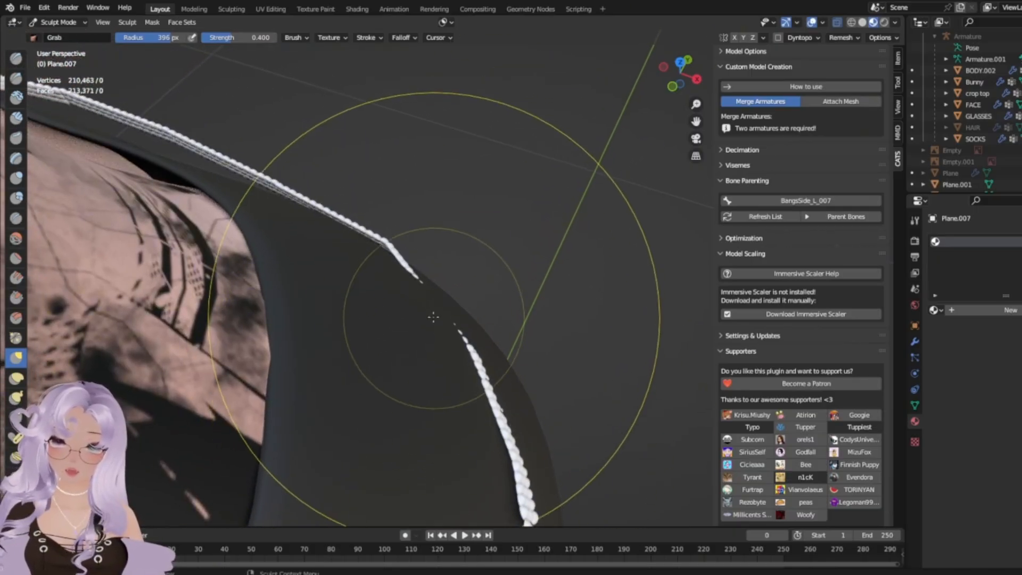
left_click_drag(435, 314, 457, 309)
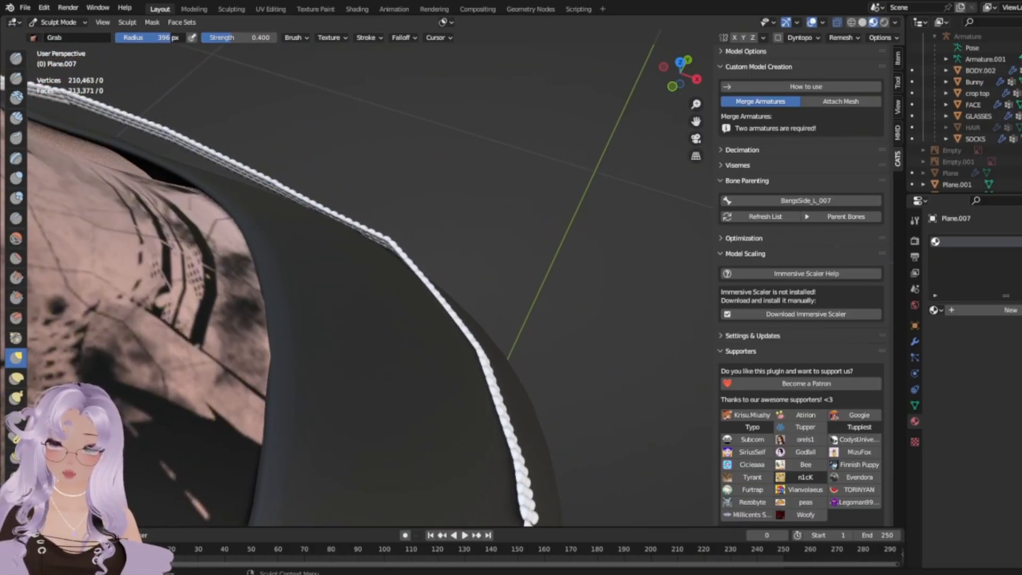
Reduce the Grab brush radius to 226 px and soften the corner where the belt turns toward the back.
left_click_drag(160, 38, 157, 38)
middle_click_drag(509, 355, 486, 256, "shift")
left_click_drag(524, 421, 490, 416)
middle_click_drag(490, 416, 324, 376)
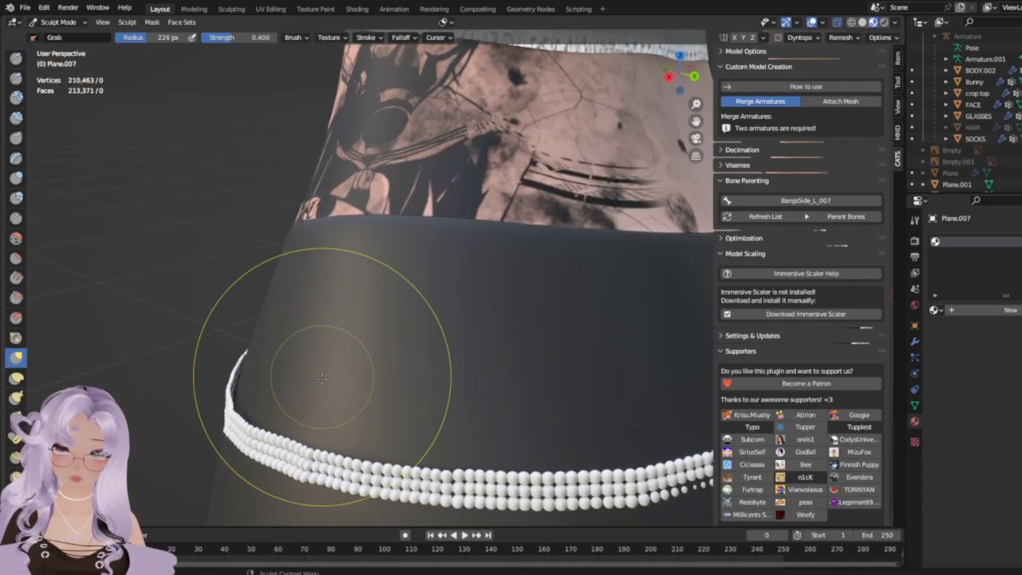
mouse_move(426, 395)
middle_mouse_down("shift")
mouse_move(245, 254)
mouse_move(511, 392)
mouse_move(411, 426)
middle_mouse_up("shift")
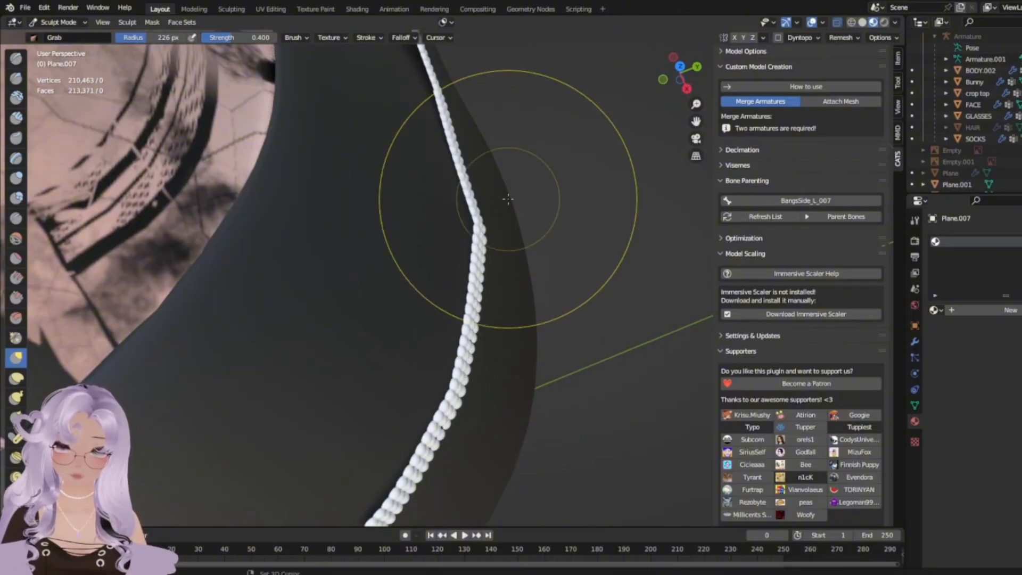
mouse_move(508, 199)
middle_mouse_down()
mouse_move(422, 194)
mouse_move(422, 297)
mouse_move(493, 296)
mouse_move(530, 376)
middle_mouse_up()
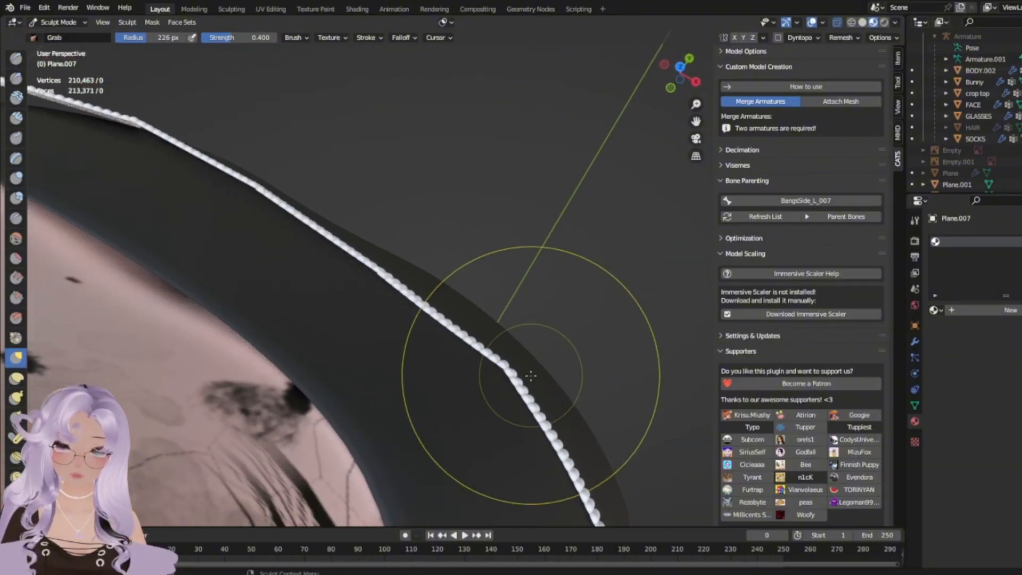
left_click_drag(506, 370, 508, 369)
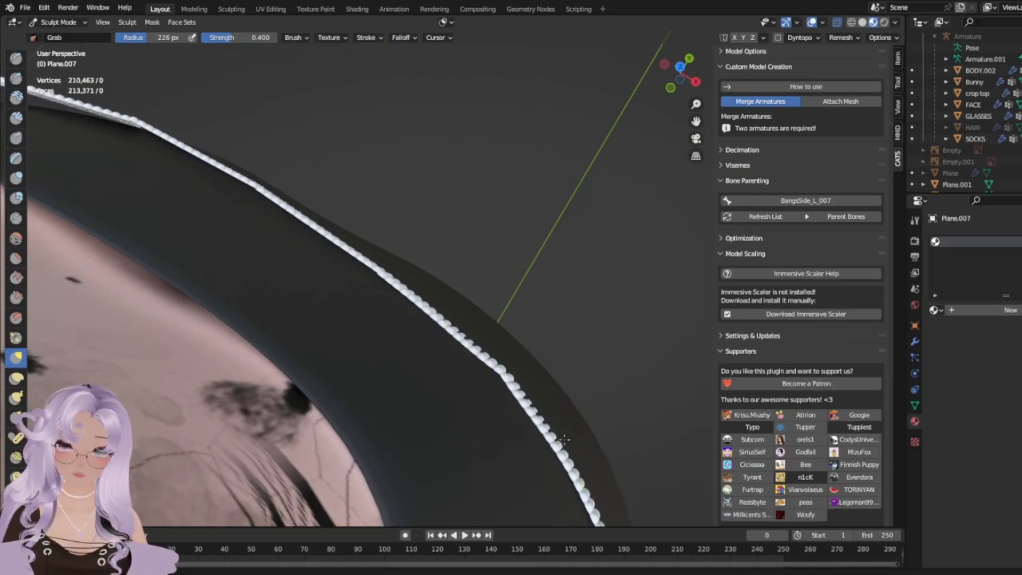
Pull the straight belt section standing off the back of the skirt inward to follow the skirt's surface.
mouse_move(562, 430)
middle_mouse_down()
mouse_move(504, 413)
mouse_move(392, 320)
mouse_move(486, 442)
mouse_move(456, 408)
mouse_move(519, 249)
mouse_move(532, 293)
middle_mouse_up()
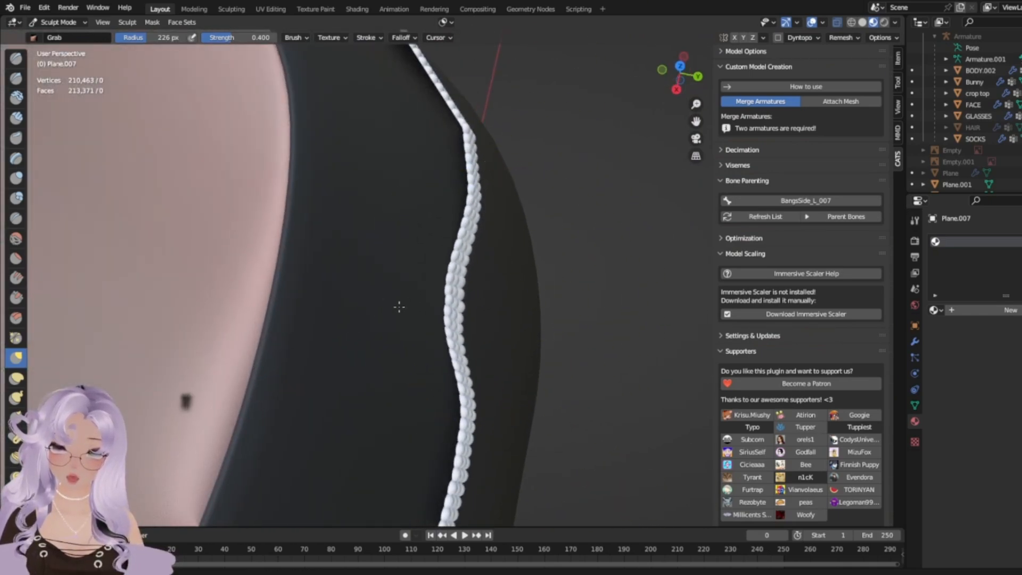
mouse_move(399, 307)
middle_mouse_down()
mouse_move(468, 288)
mouse_move(449, 304)
mouse_move(415, 283)
mouse_move(279, 326)
middle_mouse_up()
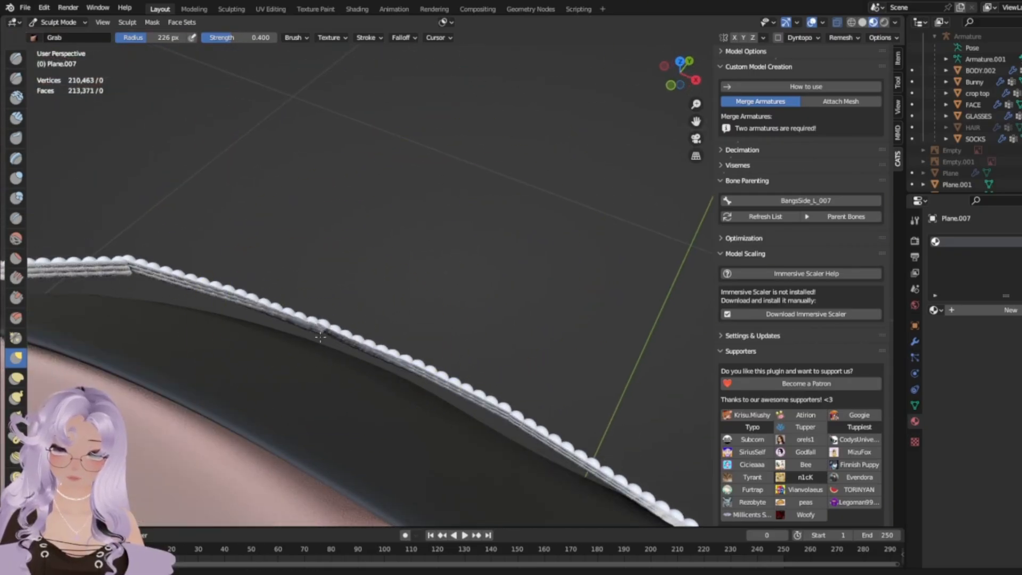
left_click_drag(320, 337, 296, 361)
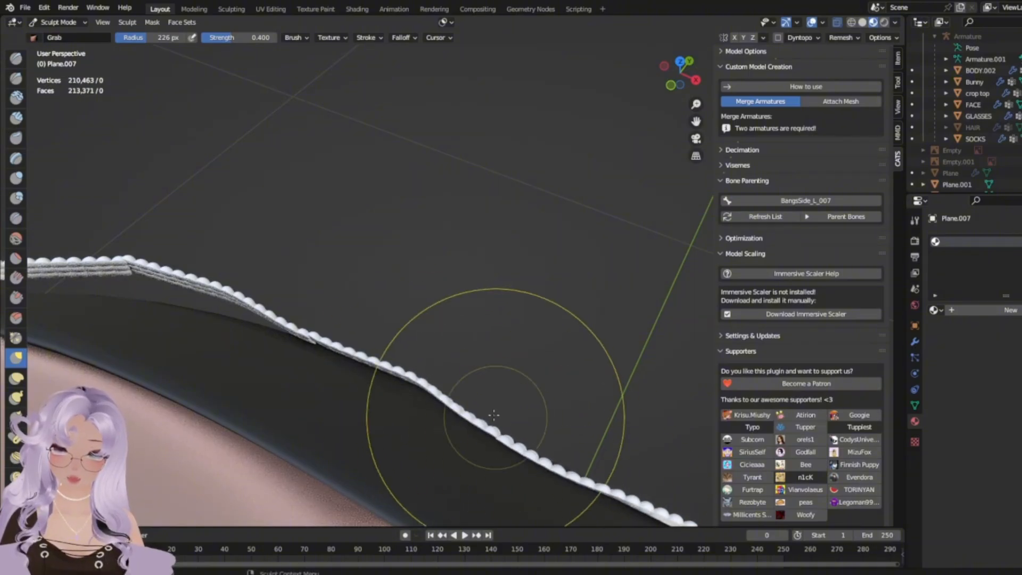
left_click_drag(495, 414, 424, 384)
Pull the belt's end section near the skirt's knot inward, enlarging the Grab brush radius to 396 px for the final strokes.
mouse_move(389, 379)
middle_mouse_down()
mouse_move(425, 392)
mouse_move(463, 372)
middle_mouse_up()
mouse_move(452, 292)
middle_mouse_down()
mouse_move(395, 330)
mouse_move(321, 245)
mouse_move(487, 261)
mouse_move(511, 250)
mouse_move(477, 210)
mouse_move(534, 187)
mouse_move(411, 348)
middle_mouse_up()
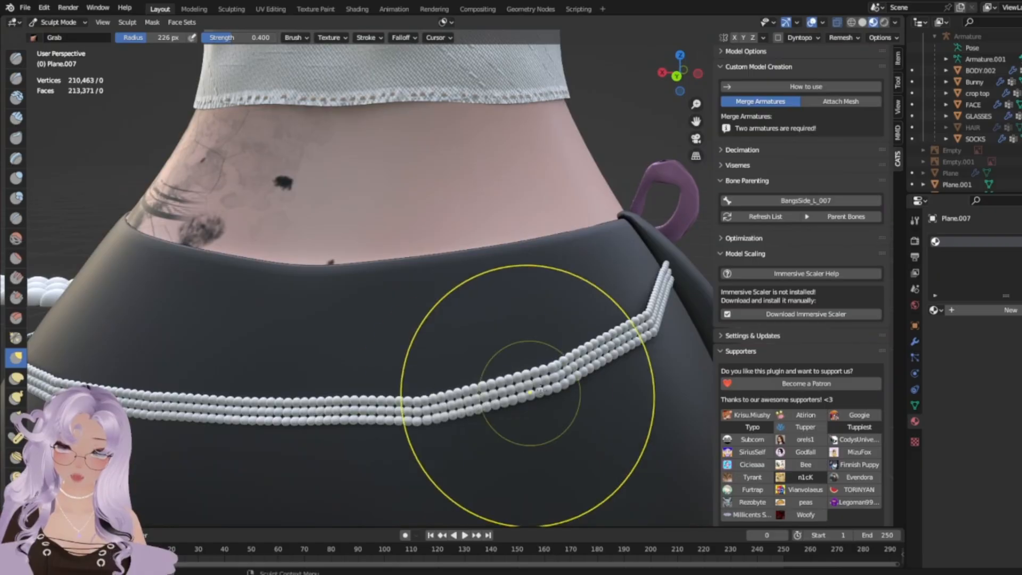
mouse_move(547, 355)
middle_mouse_down()
mouse_move(570, 395)
mouse_move(486, 296)
mouse_move(486, 388)
middle_mouse_up()
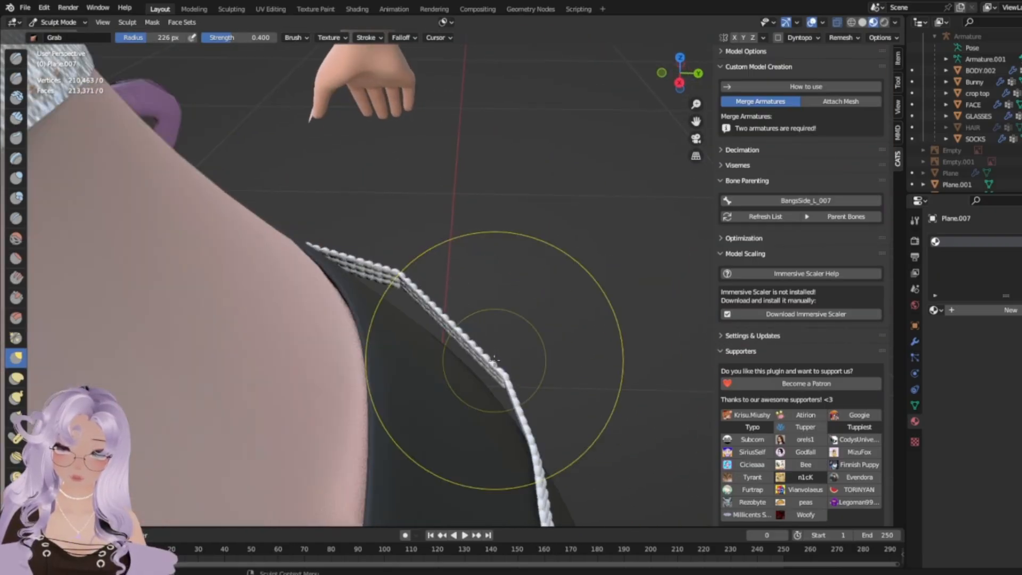
left_click_drag(449, 354, 413, 360)
key("f")
mouse_move(398, 308)
middle_mouse_down()
mouse_move(255, 165)
mouse_move(388, 273)
middle_mouse_up()
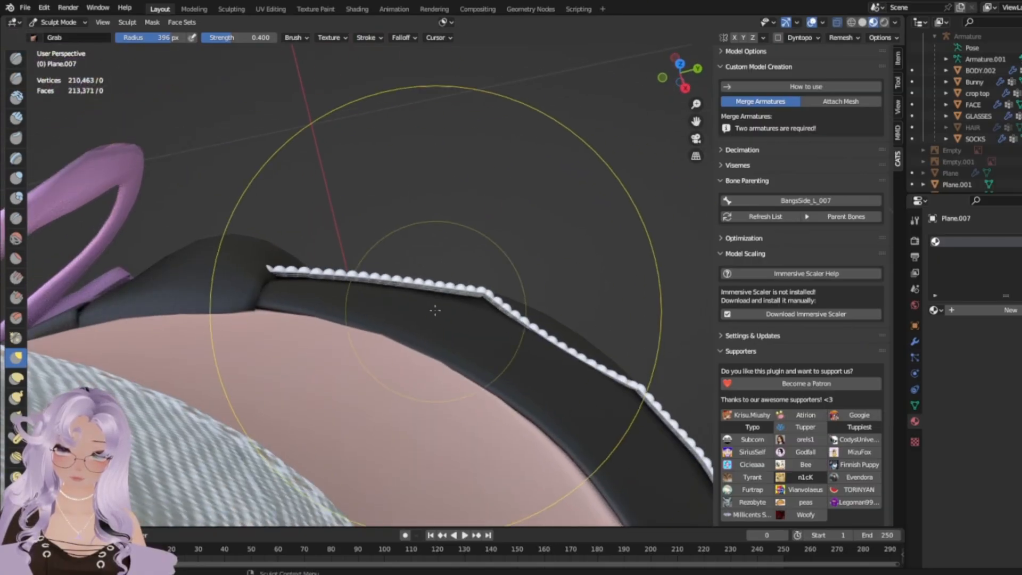
left_click(410, 278)
left_click_drag(411, 278, 402, 301)
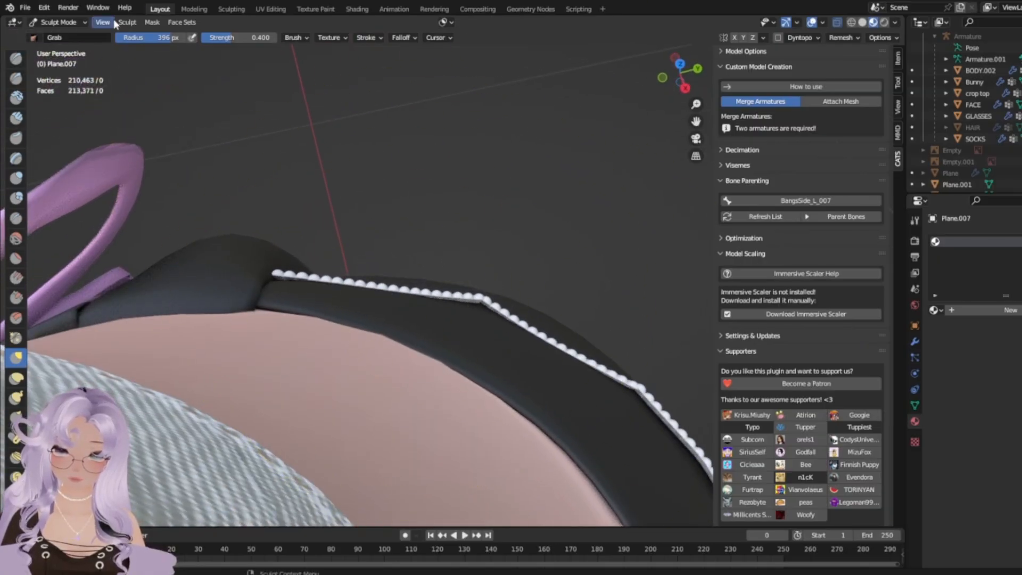
Set the Grab brush radius to 265 px and round the bend between the back and the knot-side end of the belt.
middle_click_drag(68, 77, 20, 132)
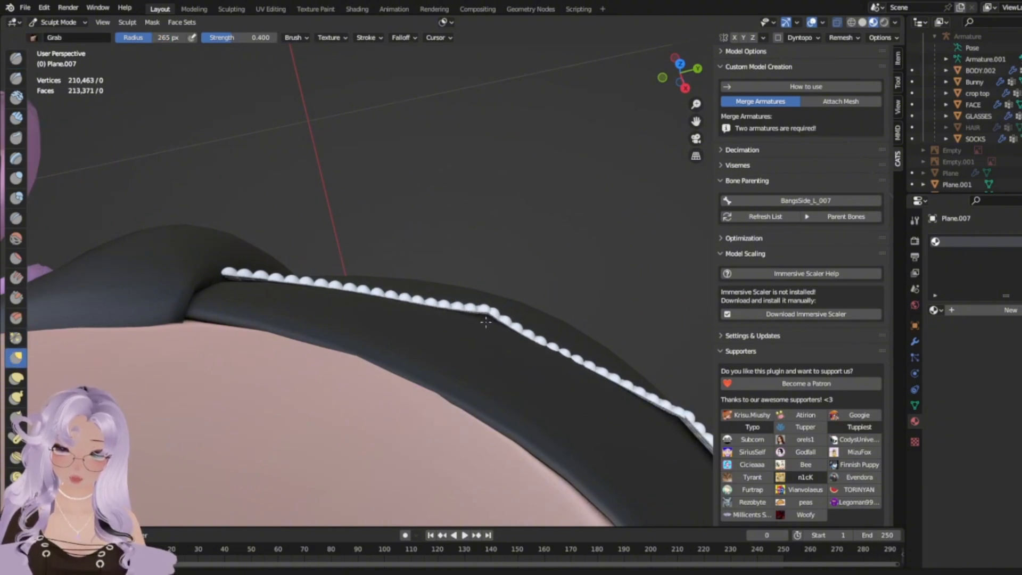
middle_click_drag(486, 322, 470, 353)
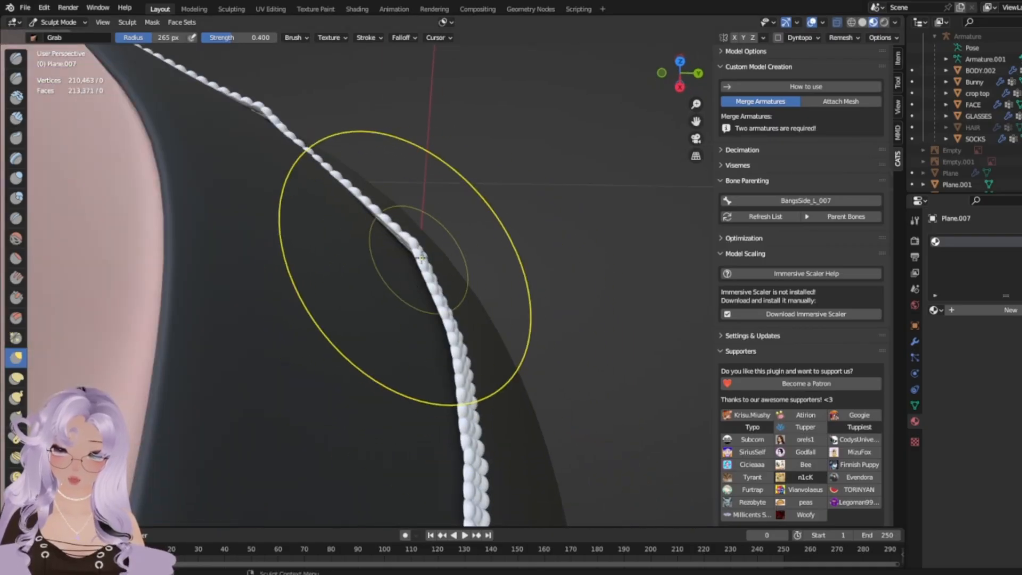
left_click_drag(421, 258, 409, 264)
left_click_drag(493, 372, 480, 376)
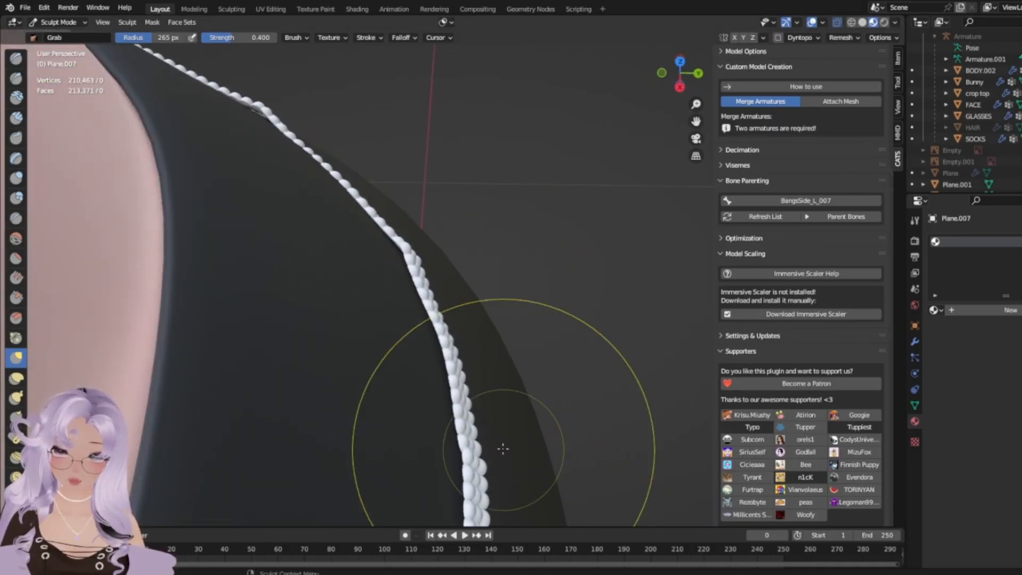
left_click_drag(492, 509, 481, 506)
Reshape the last stretch of the belt leading up to the skirt's knot with Grab strokes.
scroll(478, 487, "down", 5)
middle_click_drag(479, 487, 348, 405)
scroll(347, 405, "up", 4)
scroll(623, 361, "up", 2)
middle_click_drag(575, 373, 482, 413)
left_click_drag(468, 314, 481, 313)
mouse_move(482, 313)
middle_mouse_down()
mouse_move(463, 283)
mouse_move(224, 373)
middle_mouse_up()
scroll(224, 372, "up", 2)
left_click_drag(288, 317, 315, 311)
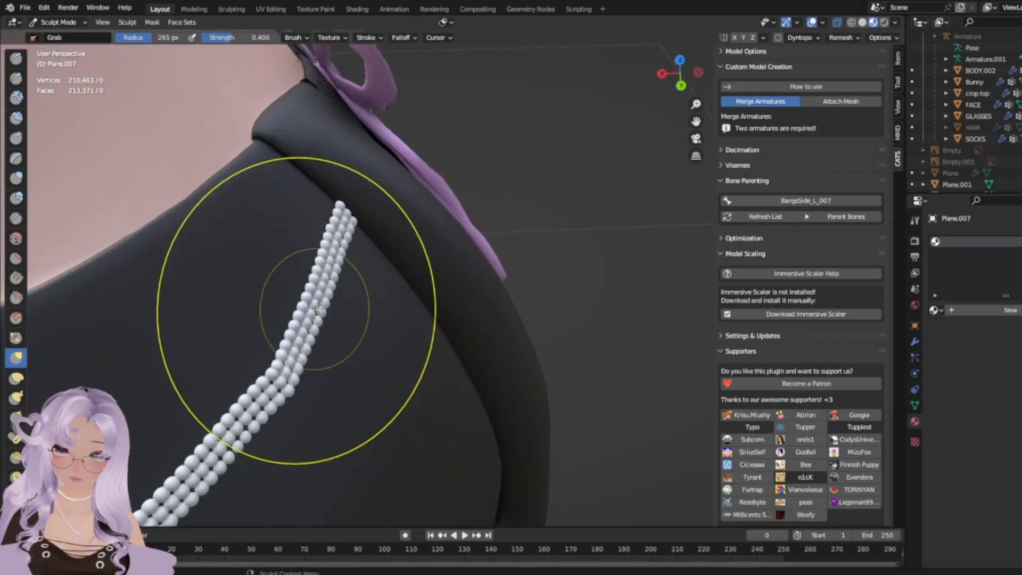
Reduce the Grab brush radius to 162 px and even out the kink in the pearl rows across the back.
mouse_move(387, 277)
middle_mouse_down("shift")
mouse_move(388, 349)
mouse_move(722, 365)
middle_mouse_up("shift")
scroll(429, 385, "down", 4)
middle_click_drag(429, 386, 448, 279)
scroll(448, 279, "up", 5)
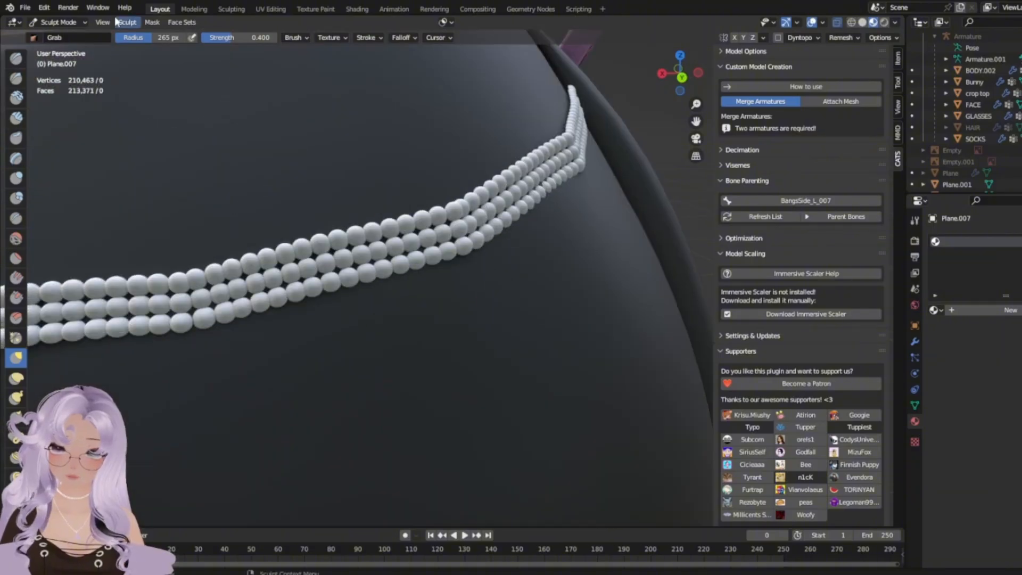
scroll(392, 345, "up", 2)
middle_click_drag(393, 345, 288, 354, "shift")
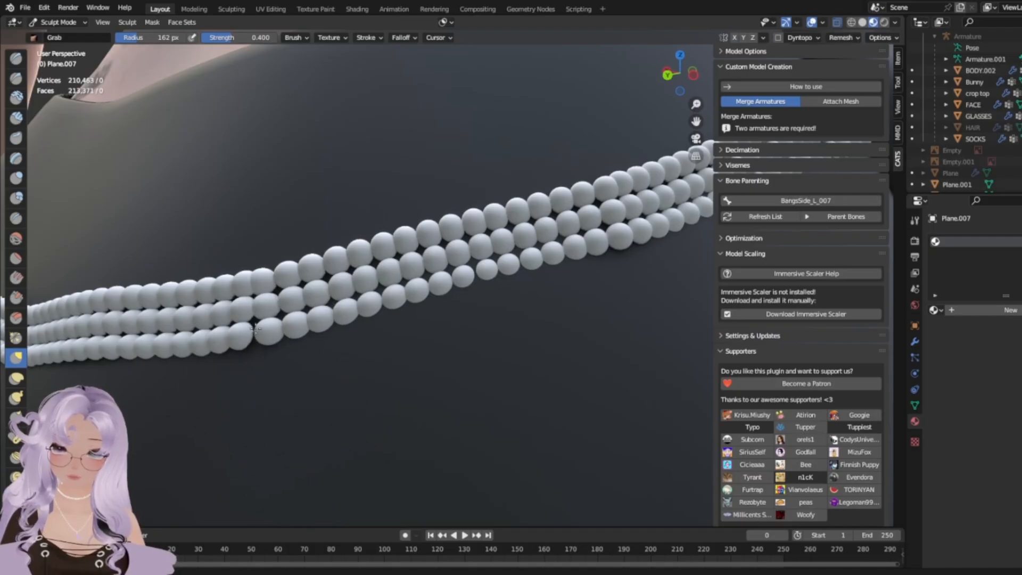
scroll(257, 329, "down", 5)
middle_click_drag(395, 349, 448, 360)
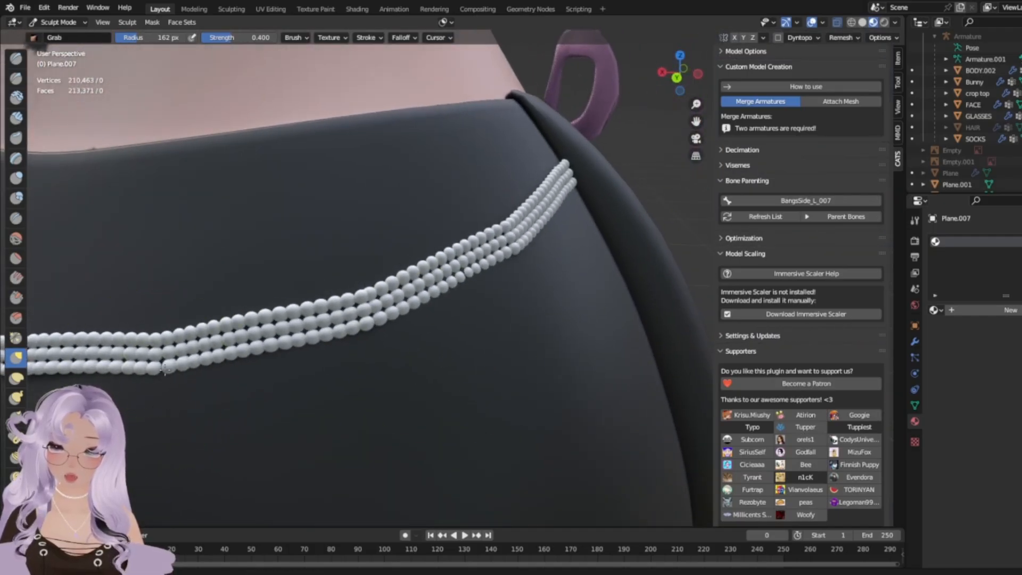
left_click_drag(165, 370, 169, 344)
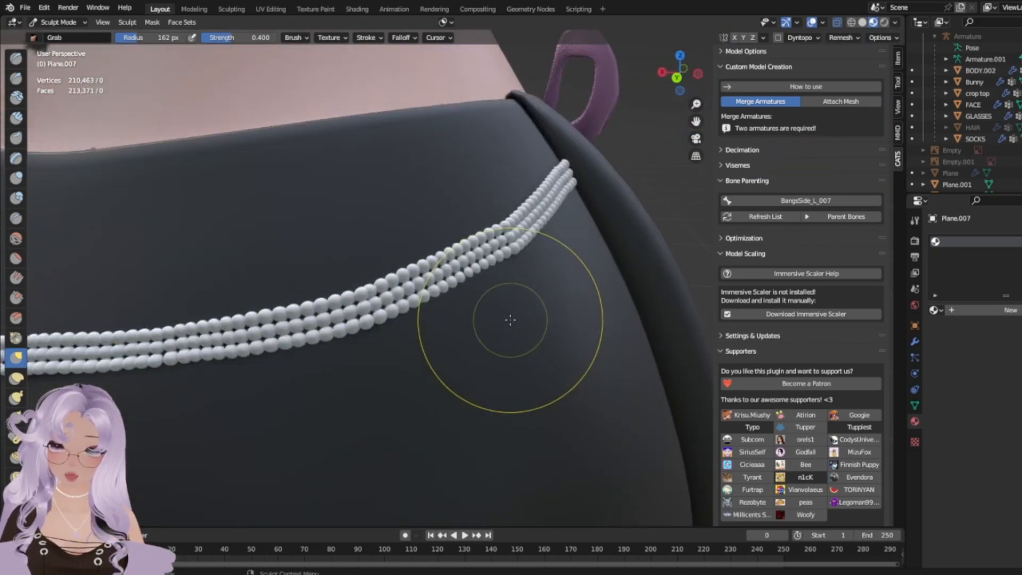
Pull the pearls near the belt's knot-side end in close against the skirt with the Grab brush.
middle_click_drag(510, 320, 531, 265)
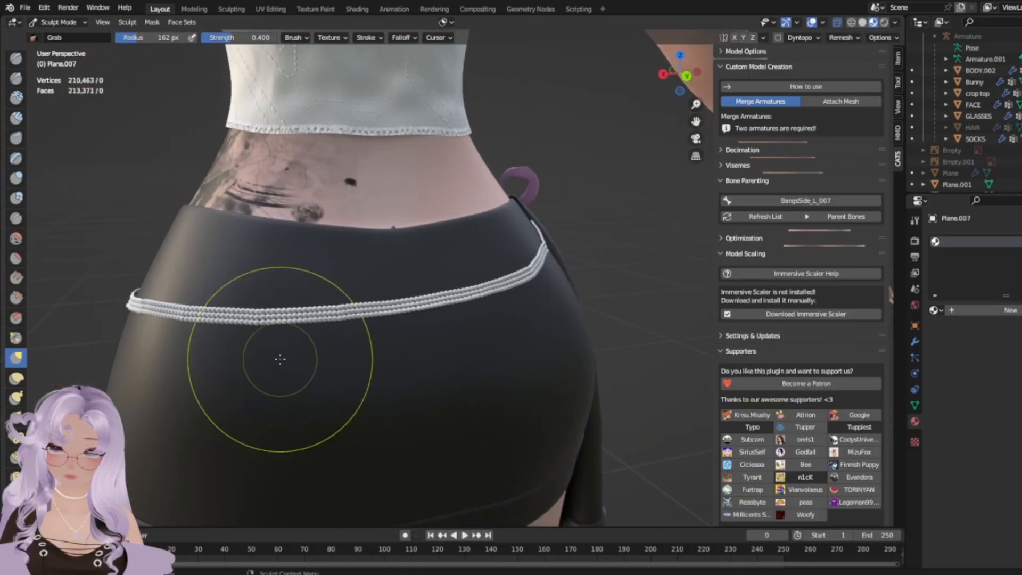
middle_click_drag(280, 359, 304, 355)
scroll(390, 388, "up", 4)
mouse_move(484, 347)
middle_mouse_down("shift")
mouse_move(390, 389)
mouse_move(504, 426)
middle_mouse_up("shift")
left_click_drag(472, 313, 442, 384)
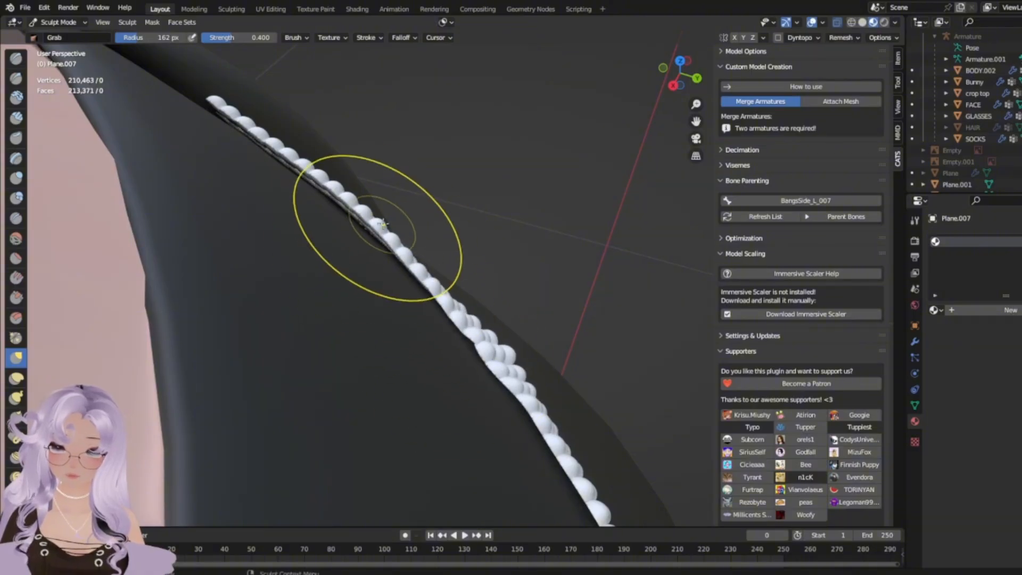
left_click_drag(377, 227, 366, 241)
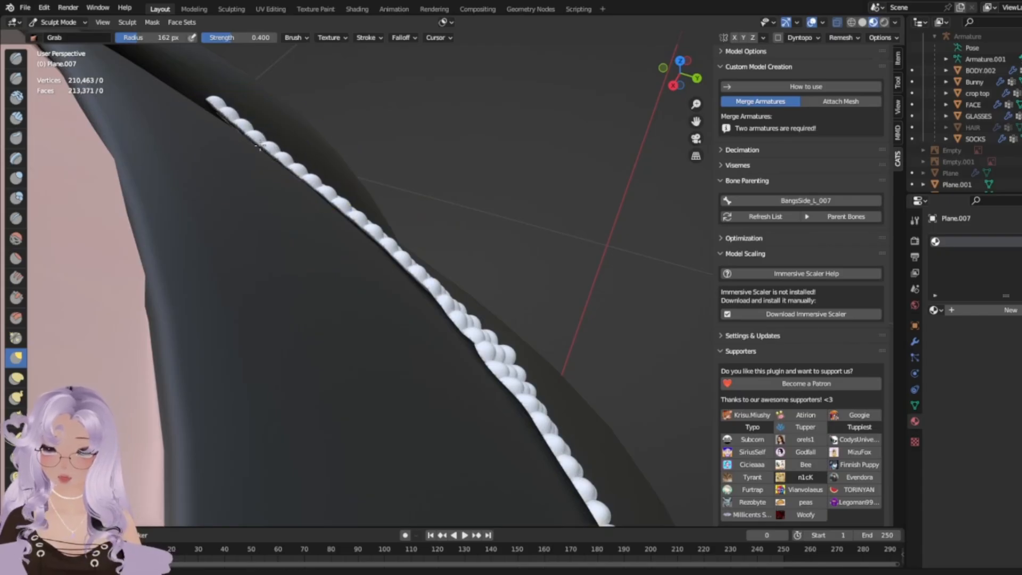
left_click_drag(206, 113, 211, 118)
Pull the bulging pearls along the back stretch of the belt closer to the skirt with the Grab brush.
scroll(520, 382, "down", 2)
middle_click_drag(522, 385, 550, 375)
left_click_drag(618, 436, 569, 447)
mouse_move(567, 444)
middle_mouse_down()
mouse_move(623, 447)
mouse_move(589, 465)
middle_mouse_up()
mouse_move(553, 428)
middle_mouse_down()
mouse_move(372, 102)
mouse_move(539, 295)
mouse_move(593, 286)
mouse_move(613, 296)
mouse_move(609, 315)
mouse_move(541, 283)
middle_mouse_up()
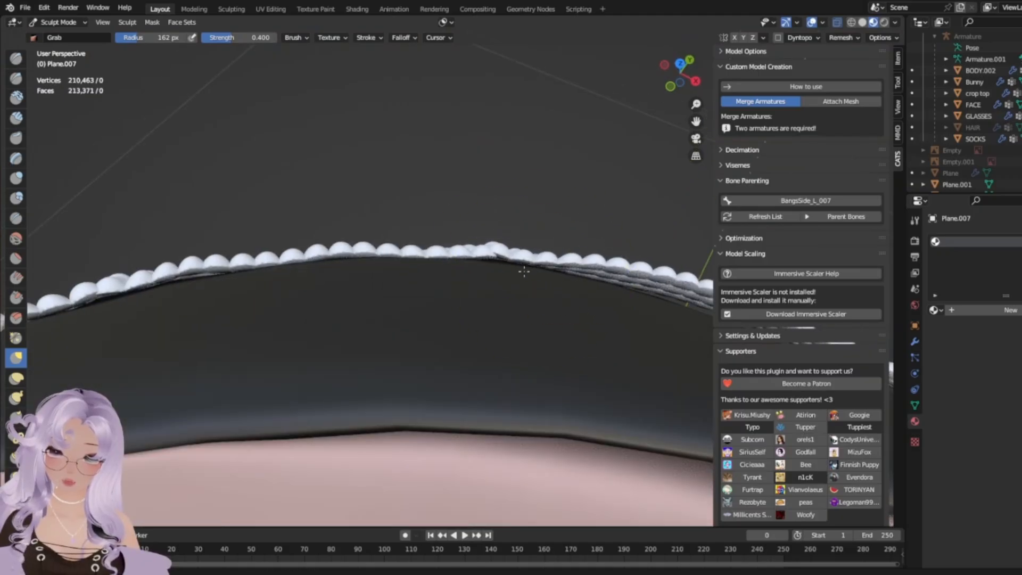
mouse_move(593, 283)
middle_mouse_down()
mouse_move(464, 292)
mouse_move(376, 269)
middle_mouse_up()
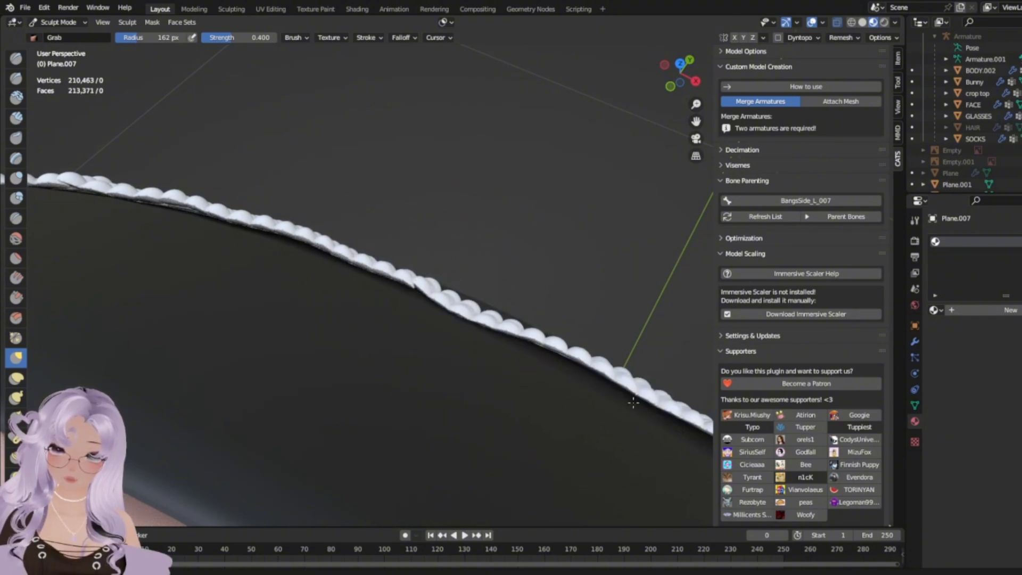
middle_click_drag(558, 352, 557, 375)
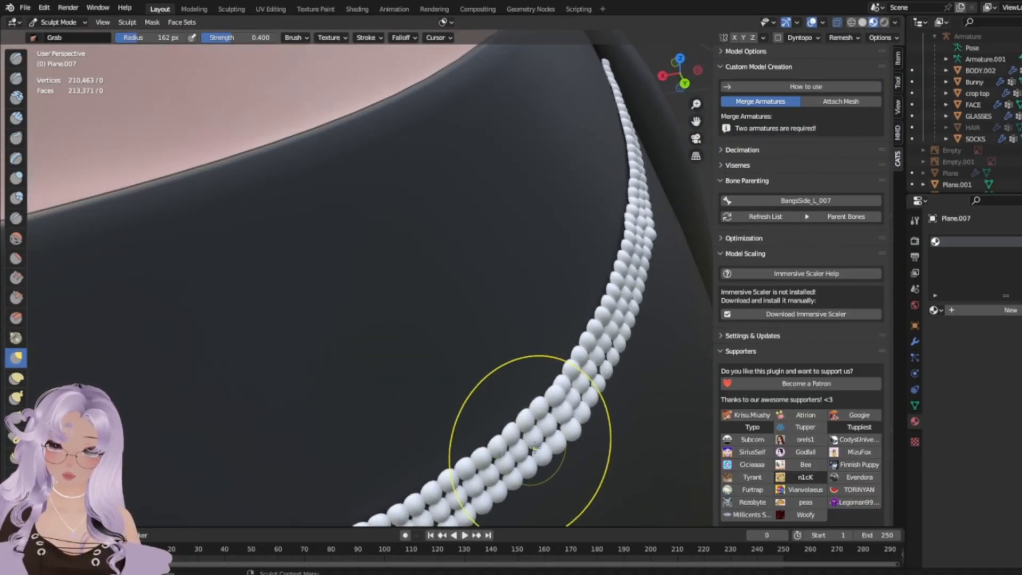
middle_click_drag(623, 401, 604, 371)
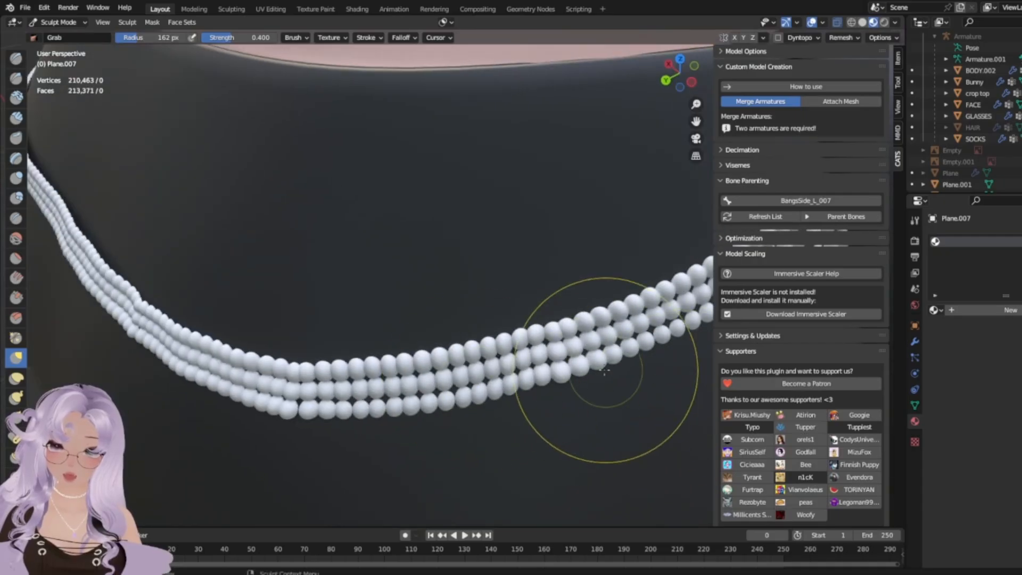
Even out the pearl rows where the belt passes from the hip to the skirt's back using Grab strokes.
scroll(527, 382, "down", 6)
middle_click_drag(336, 422, 431, 389)
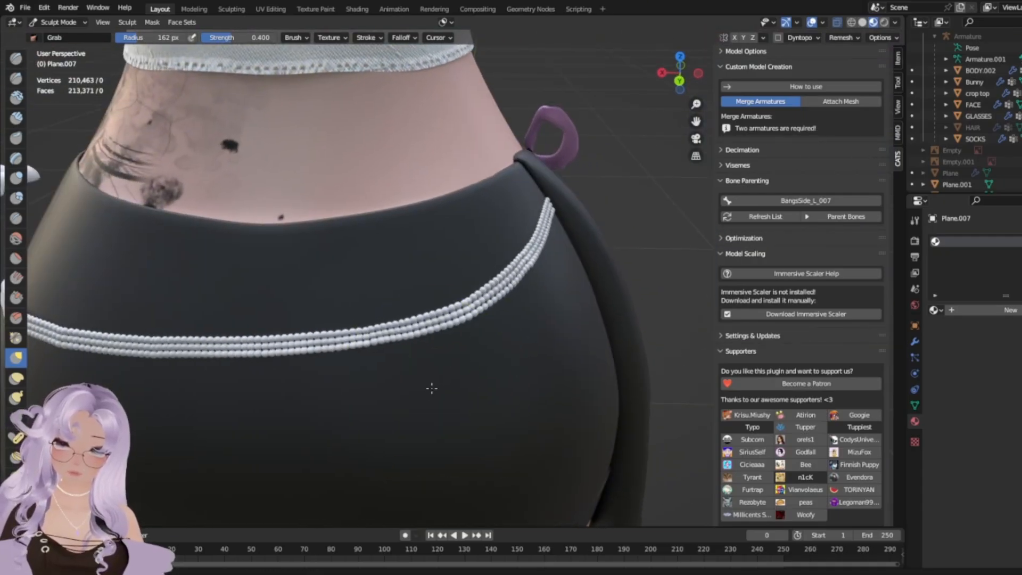
scroll(433, 388, "up", 3)
middle_click_drag(251, 413, 518, 359, "shift")
scroll(518, 359, "down", 6)
mouse_move(255, 381)
middle_mouse_down()
mouse_move(533, 367)
mouse_move(484, 347)
mouse_move(442, 392)
middle_mouse_up()
scroll(533, 368, "down", 5)
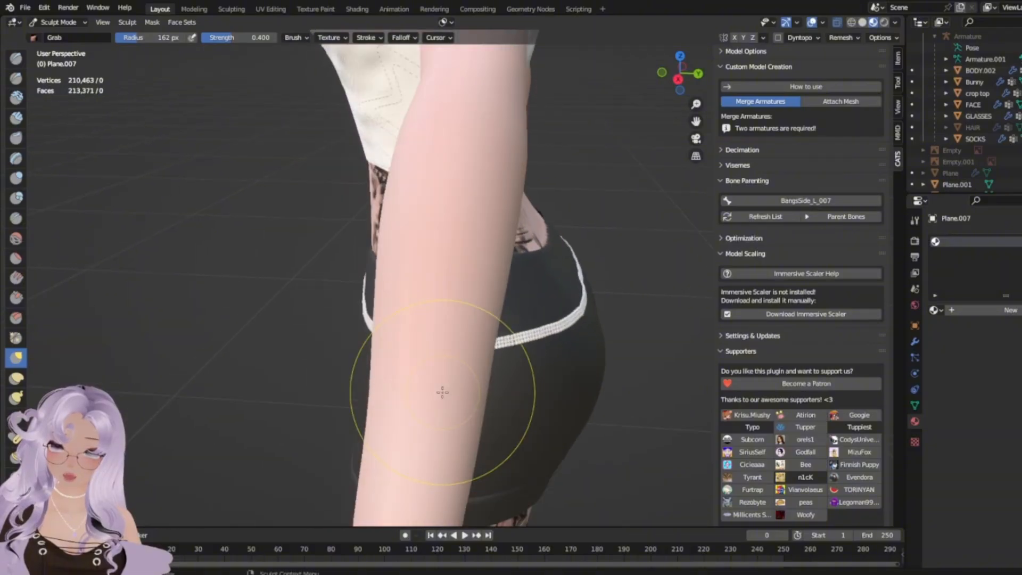
scroll(442, 392, "up", 6)
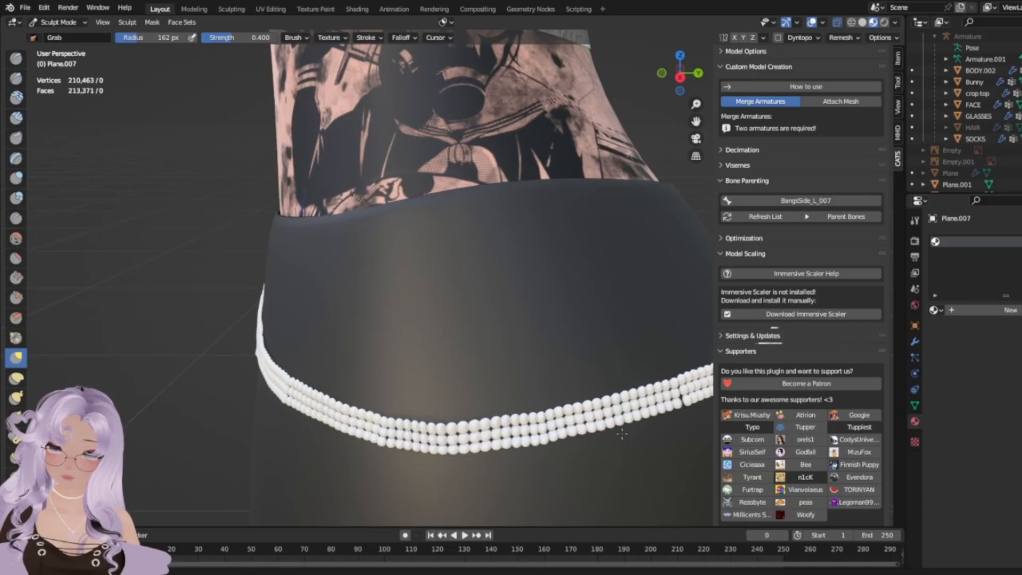
middle_click_drag(465, 446, 453, 344)
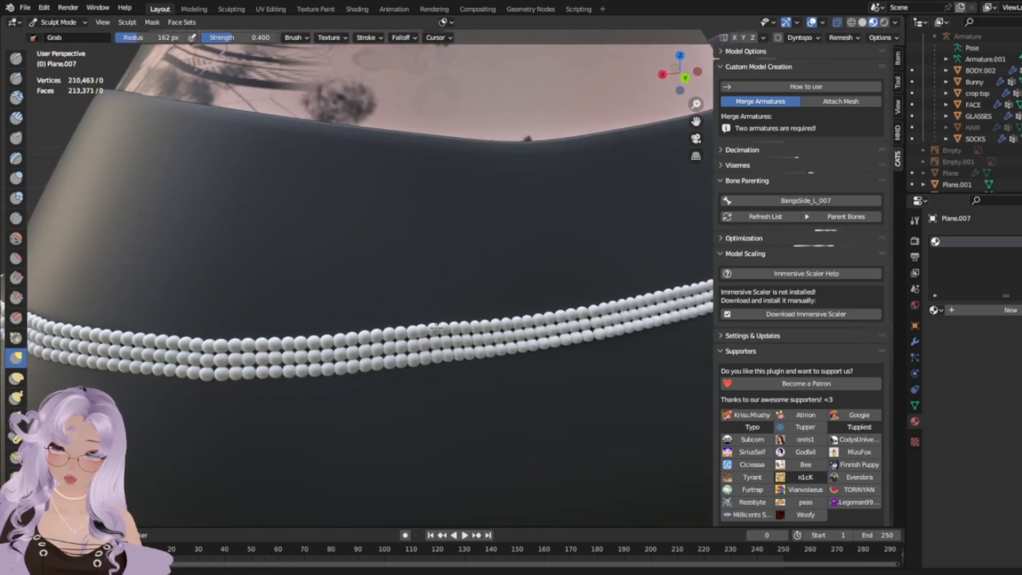
scroll(489, 342, "down", 5)
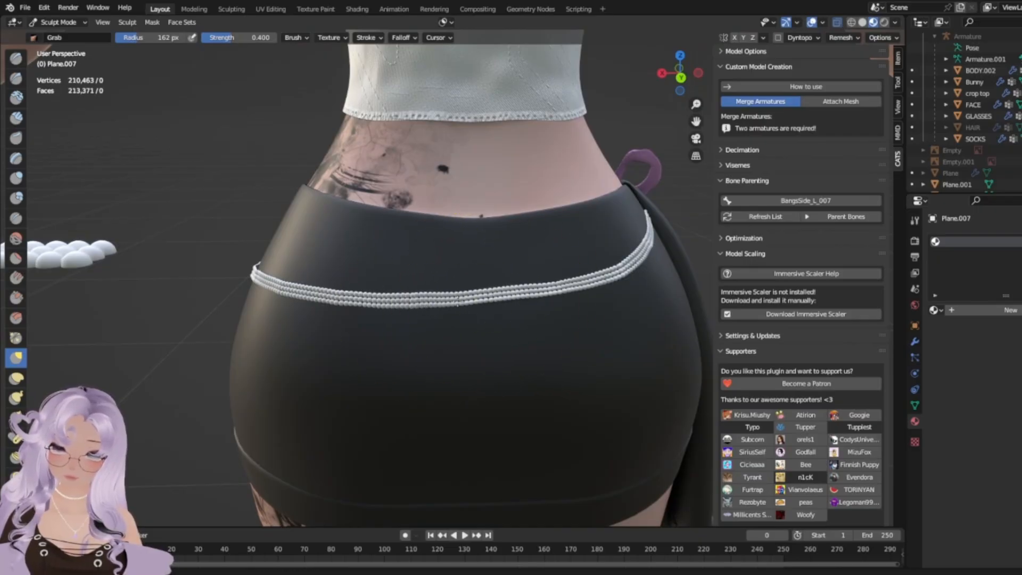
Examine the pearl rows across the skirt's back for kinks and uneven joints between the strips.
mouse_move(501, 319)
middle_mouse_down()
mouse_move(456, 297)
mouse_move(417, 313)
mouse_move(453, 303)
middle_mouse_up()
scroll(515, 286, "up", 3)
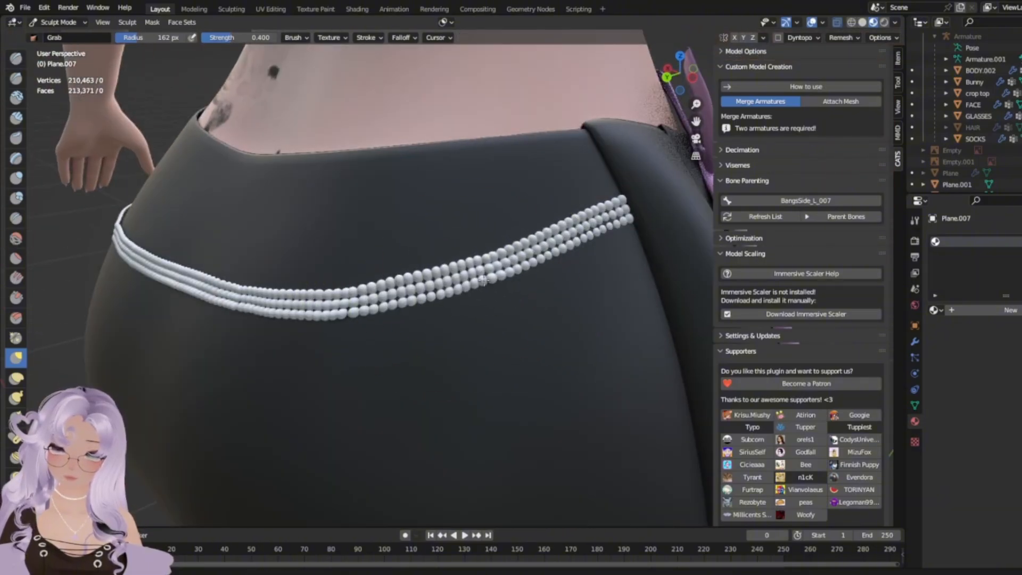
scroll(485, 282, "down", 3)
scroll(444, 330, "down", 3)
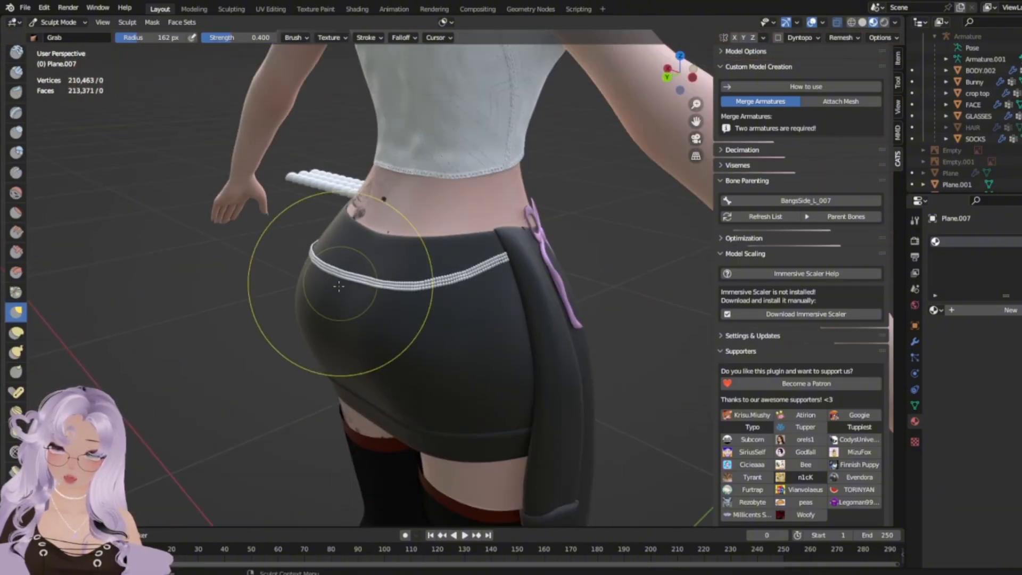
scroll(339, 286, "up", 6)
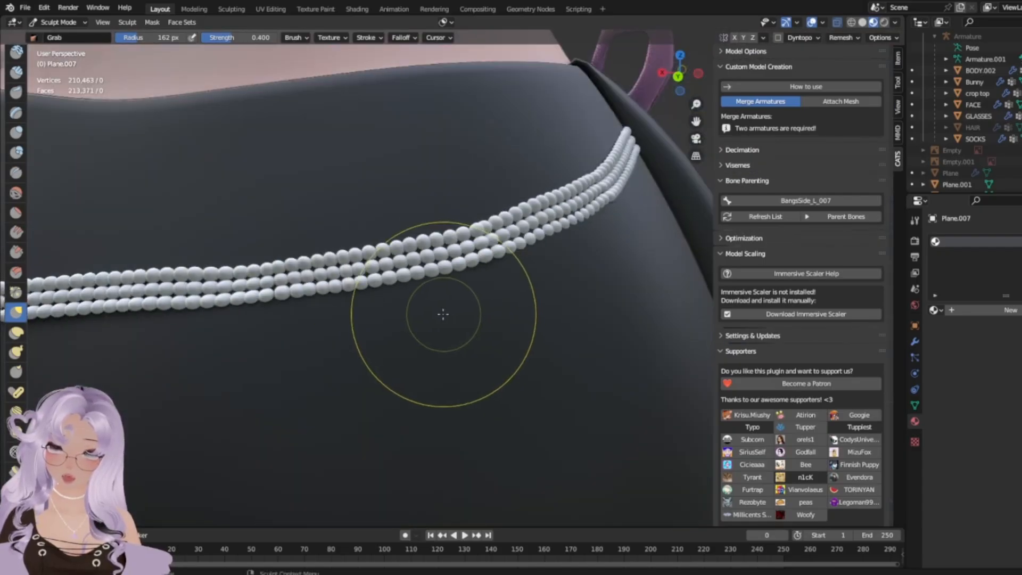
middle_click_drag(443, 314, 408, 335)
scroll(409, 335, "up", 4)
middle_click_drag(333, 408, 416, 344, "shift")
scroll(417, 344, "up", 2)
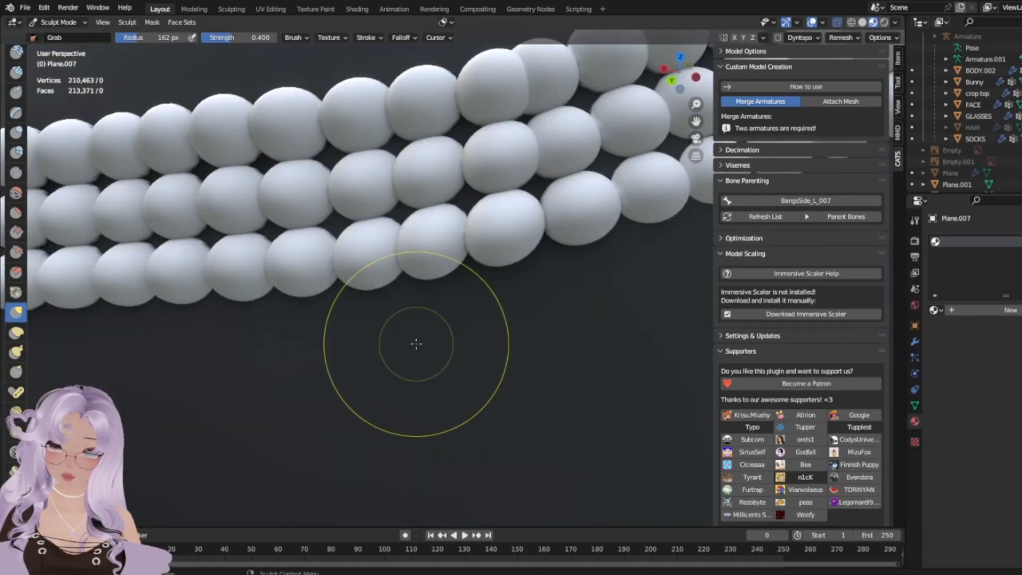
scroll(416, 344, "down", 8)
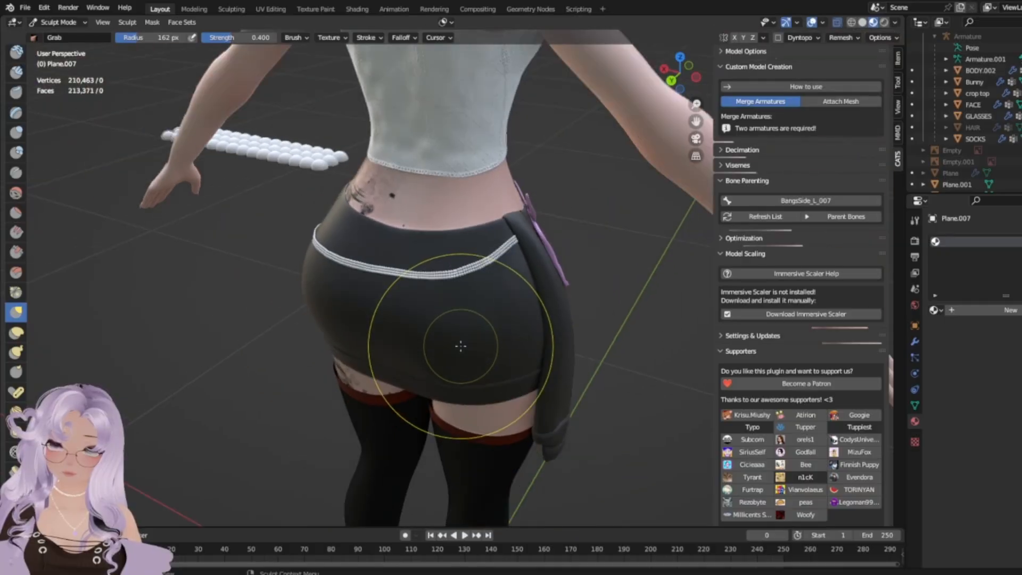
Set the Grab brush radius to 122 px and align the pearls at the strip joint on the skirt's back.
scroll(465, 383, "up", 3)
scroll(435, 265, "up", 5)
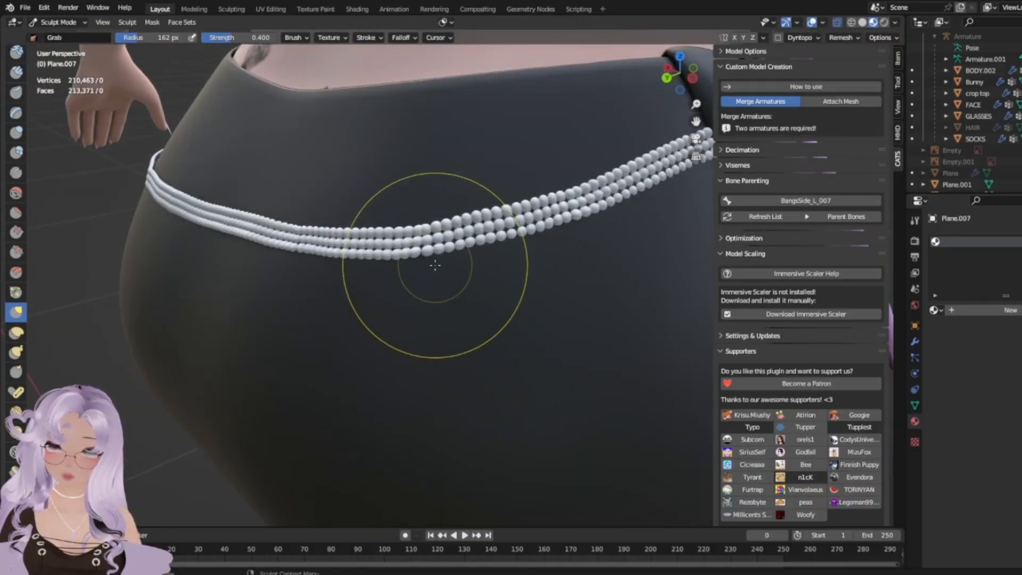
scroll(404, 245, "up", 3)
middle_click_drag(392, 237, 500, 375, "shift")
scroll(538, 411, "up", 4)
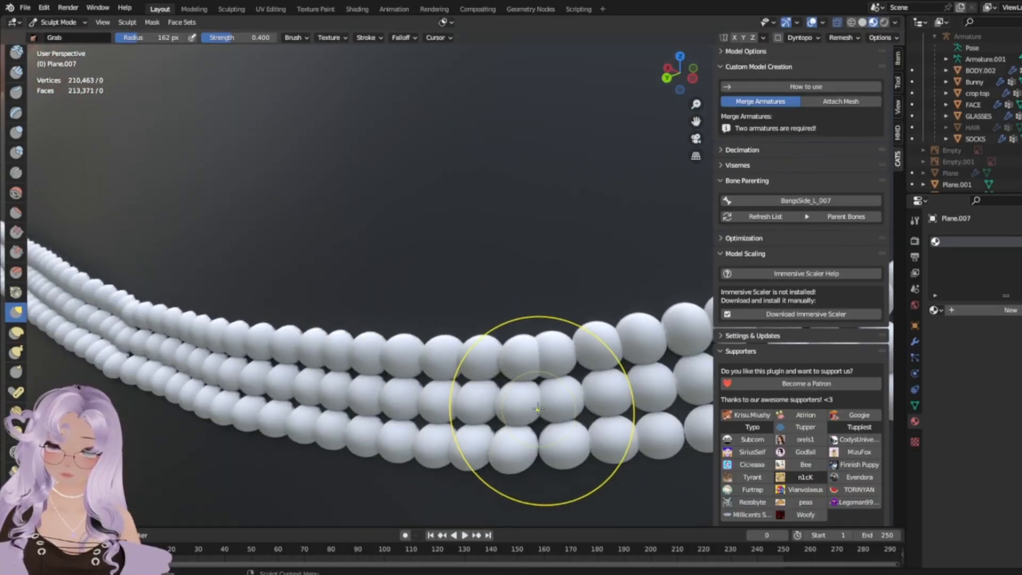
middle_click_drag(538, 410, 519, 298, "shift")
scroll(491, 335, "up", 2)
scroll(492, 335, "up", 2)
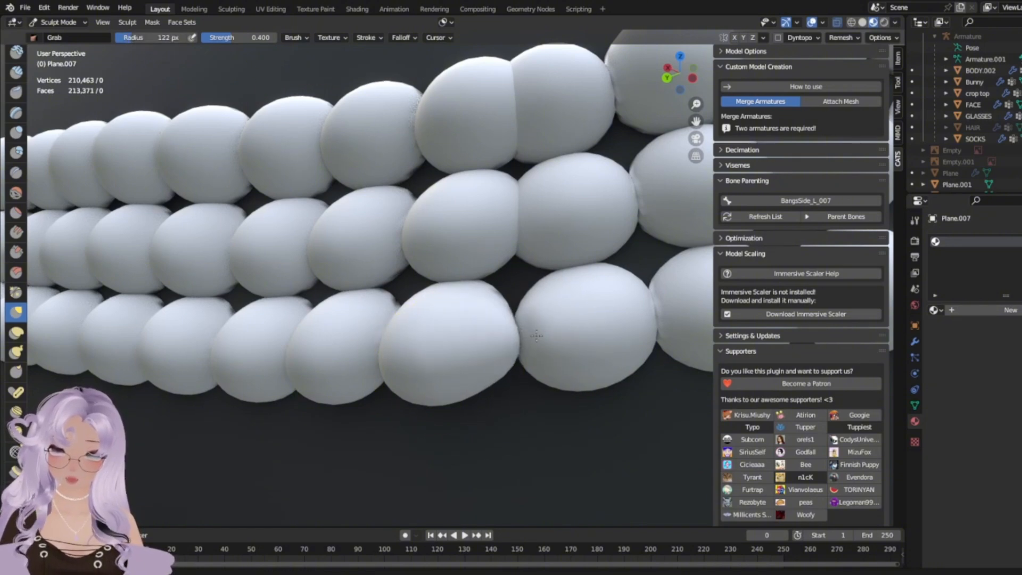
scroll(526, 344, "down", 15)
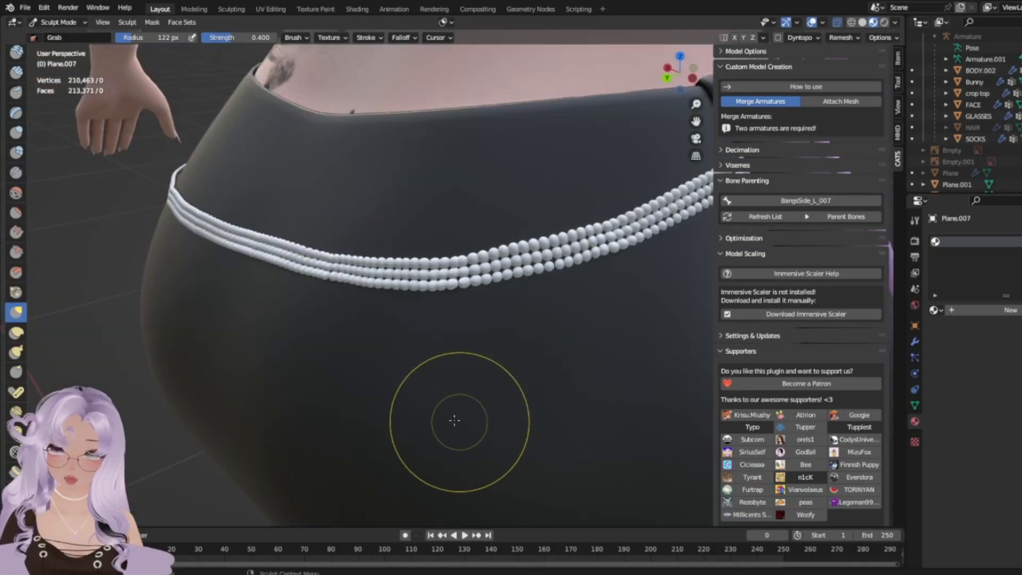
Smooth the step in the pearl rows where the belt rises from the back toward its knot-side end.
middle_click_drag(286, 394, 356, 391)
scroll(429, 343, "up", 12)
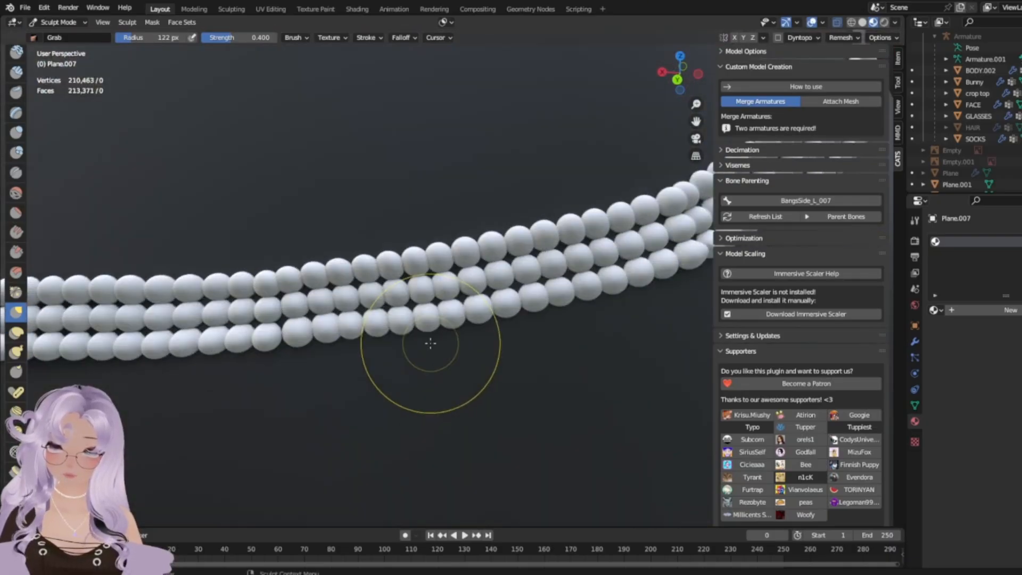
scroll(506, 299, "down", 5)
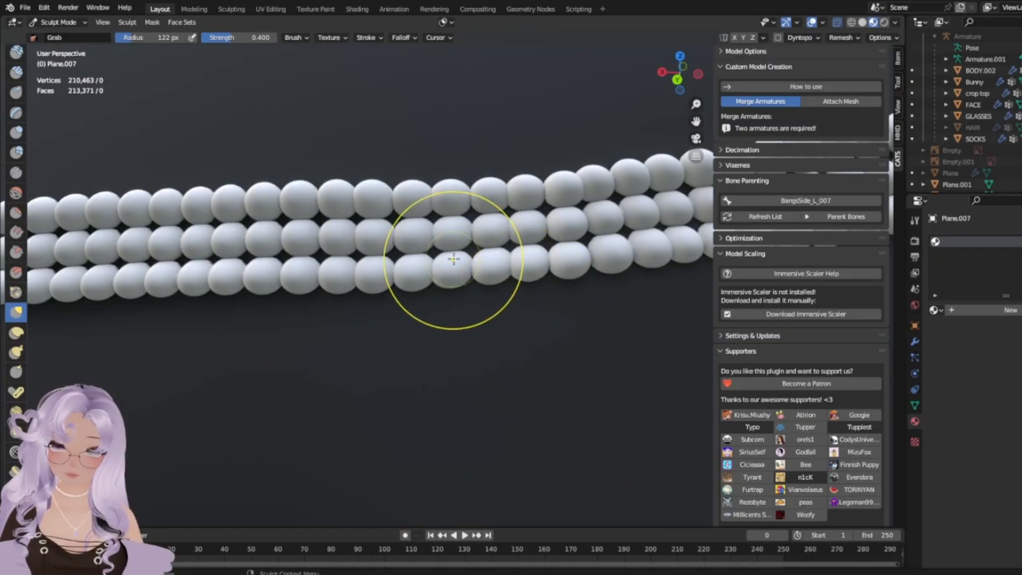
scroll(520, 319, "down", 8)
middle_click_drag(525, 360, 473, 342)
scroll(472, 345, "up", 8)
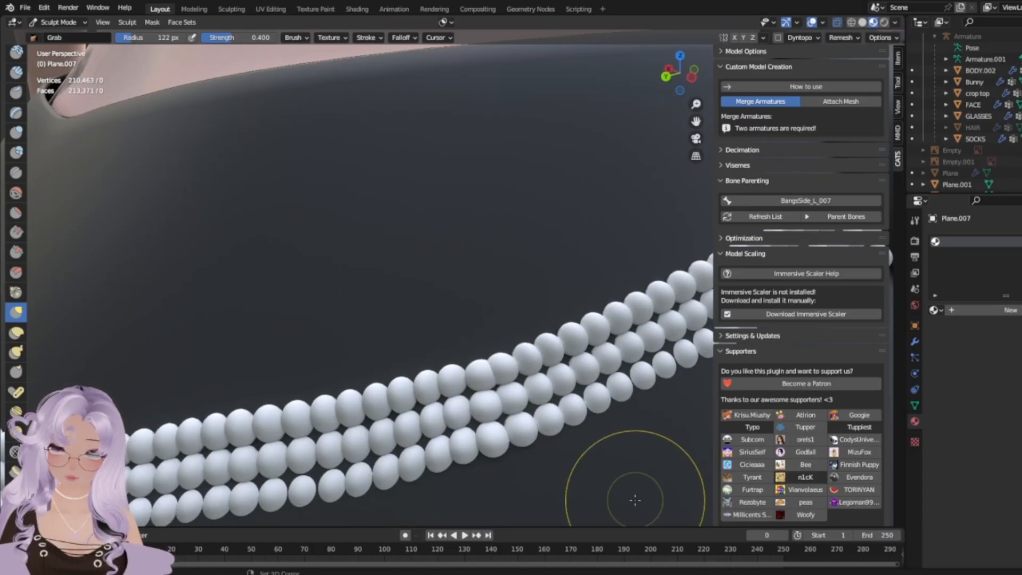
mouse_move(635, 501)
middle_mouse_down("shift")
mouse_move(466, 280)
mouse_move(431, 283)
middle_mouse_up("shift")
scroll(464, 280, "up", 2)
scroll(426, 269, "down", 2)
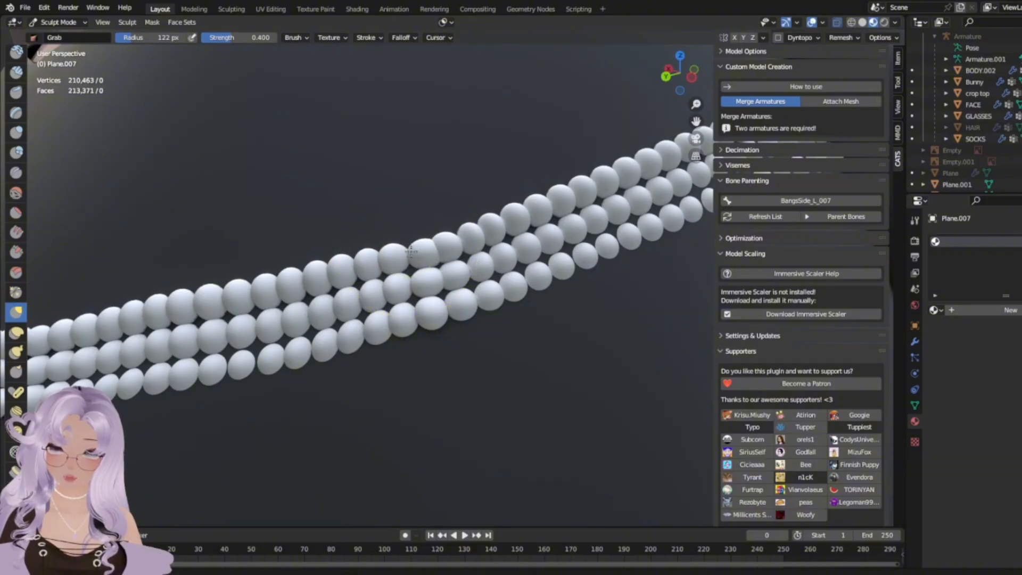
Set the Grab brush radius to 126 px and smooth the belt's curve across the skirt's back.
scroll(405, 250, "down", 8)
scroll(506, 346, "down", 2)
middle_click_drag(206, 356, 522, 353)
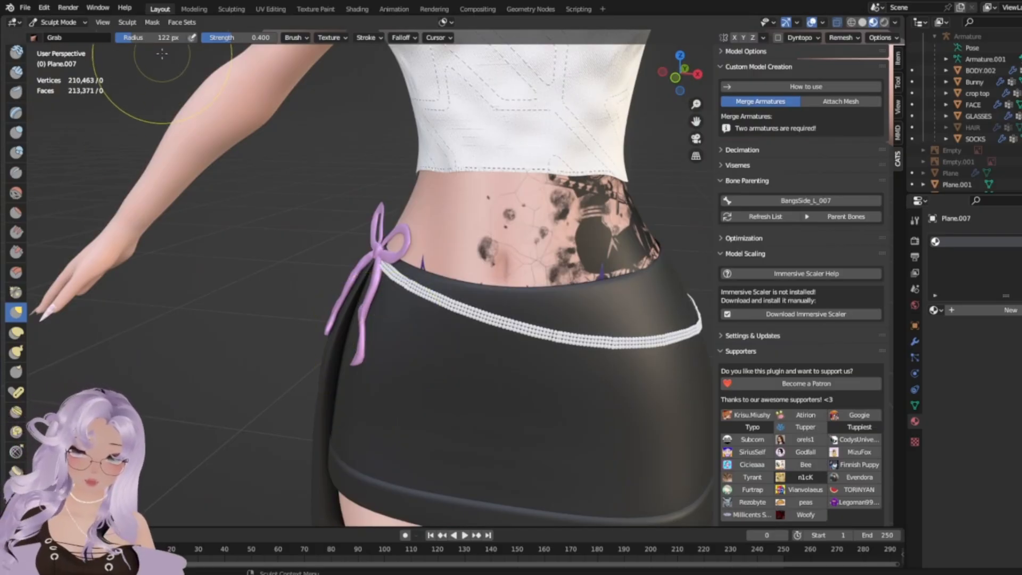
scroll(242, 178, "down", 3)
middle_click_drag(242, 178, 532, 166)
scroll(484, 213, "up", 5)
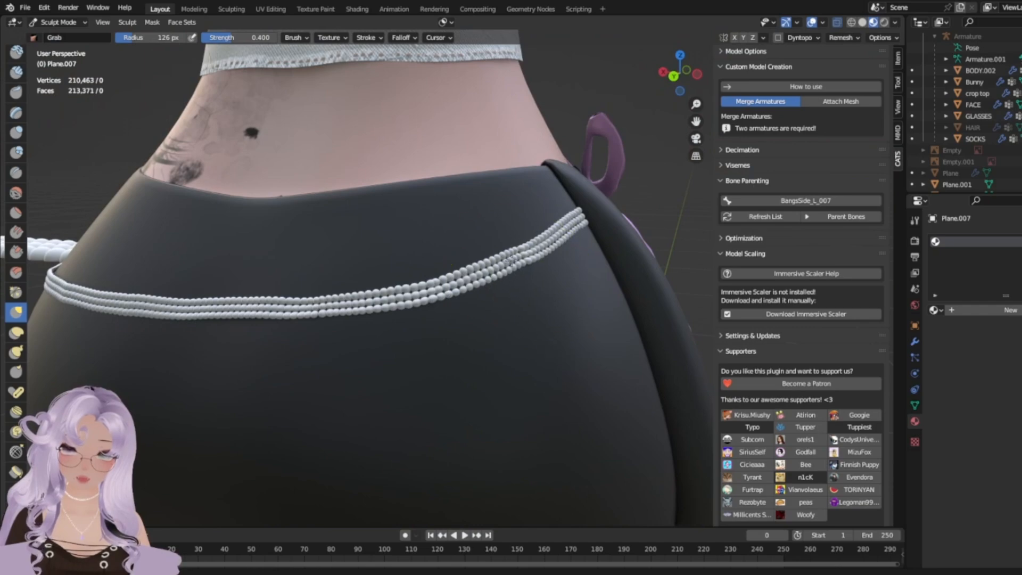
mouse_move(281, 306)
middle_mouse_down("shift")
mouse_move(414, 314)
mouse_move(448, 302)
middle_mouse_up("shift")
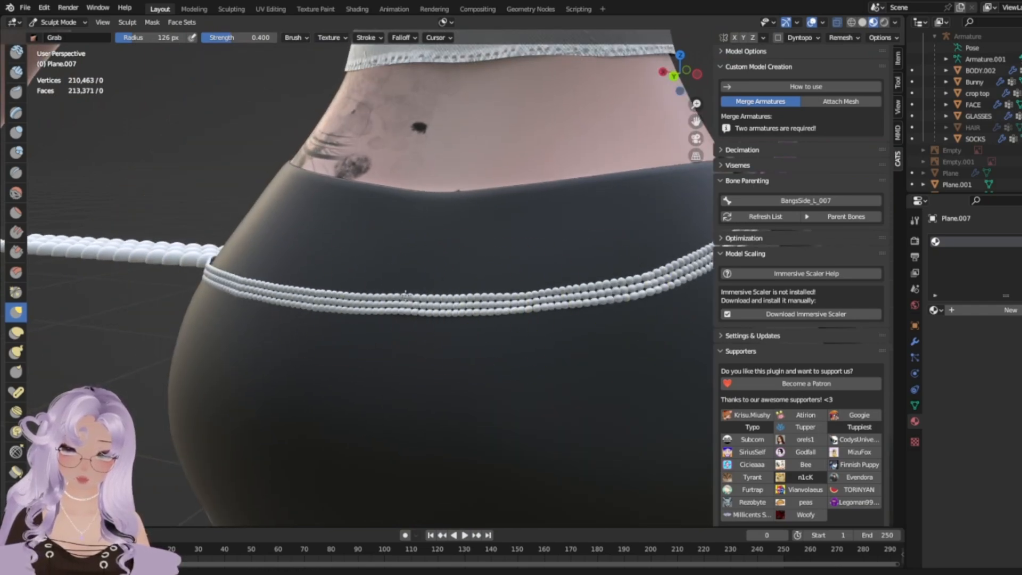
scroll(410, 290, "down", 4)
scroll(433, 313, "up", 4)
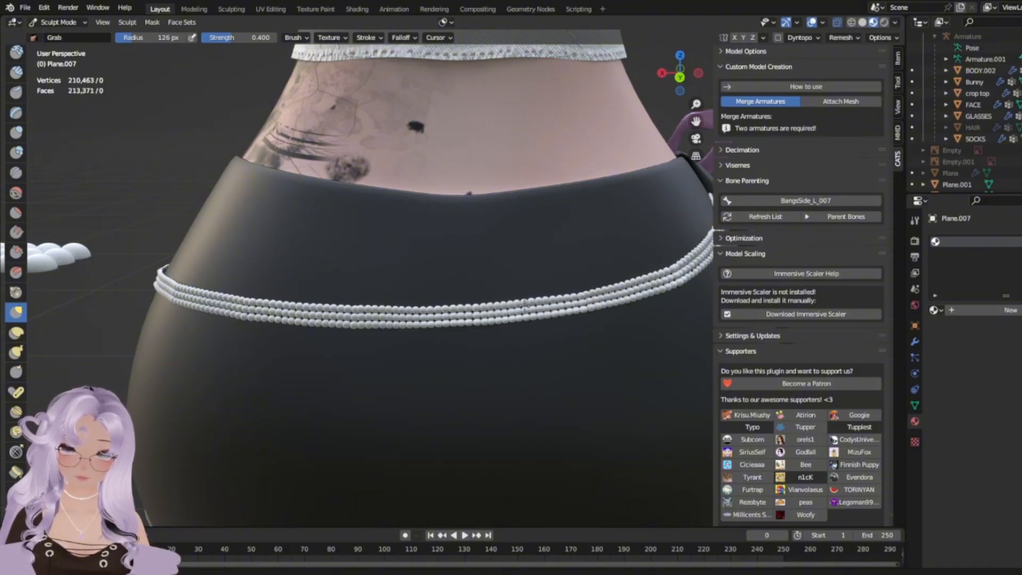
Reduce the Grab brush radius to 94 px and tidy the pearl joint on the hip side of the belt.
scroll(258, 383, "down", 6)
middle_click_drag(171, 356, 413, 376)
scroll(561, 311, "up", 5)
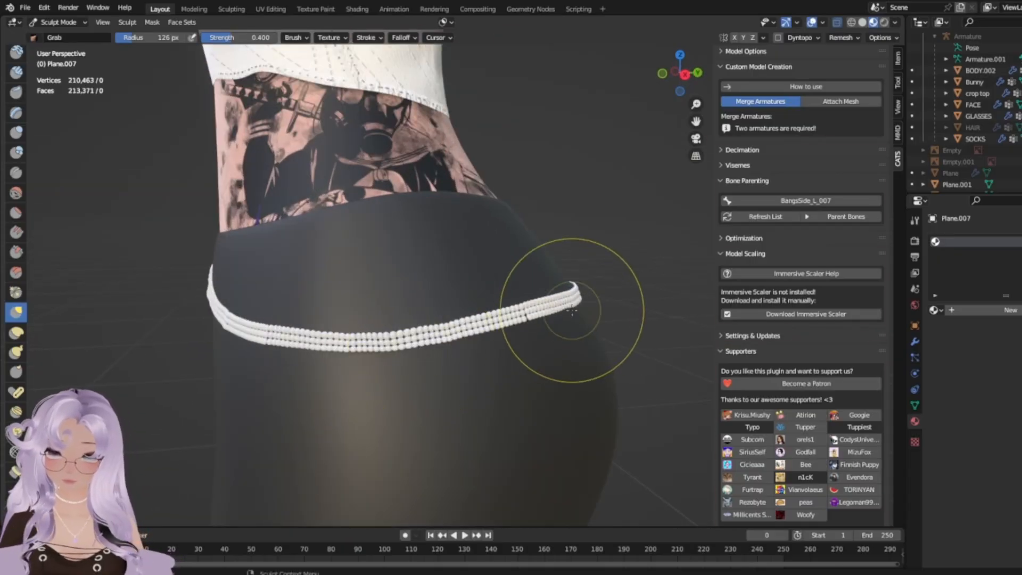
scroll(524, 312, "up", 5)
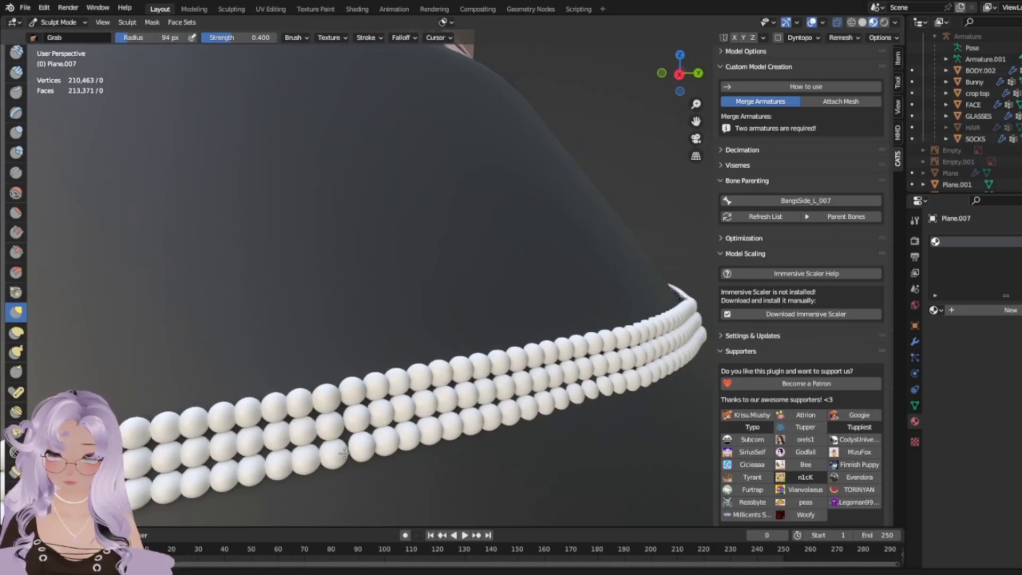
scroll(356, 441, "down", 6)
middle_click_drag(137, 406, 293, 410)
scroll(426, 409, "up", 3)
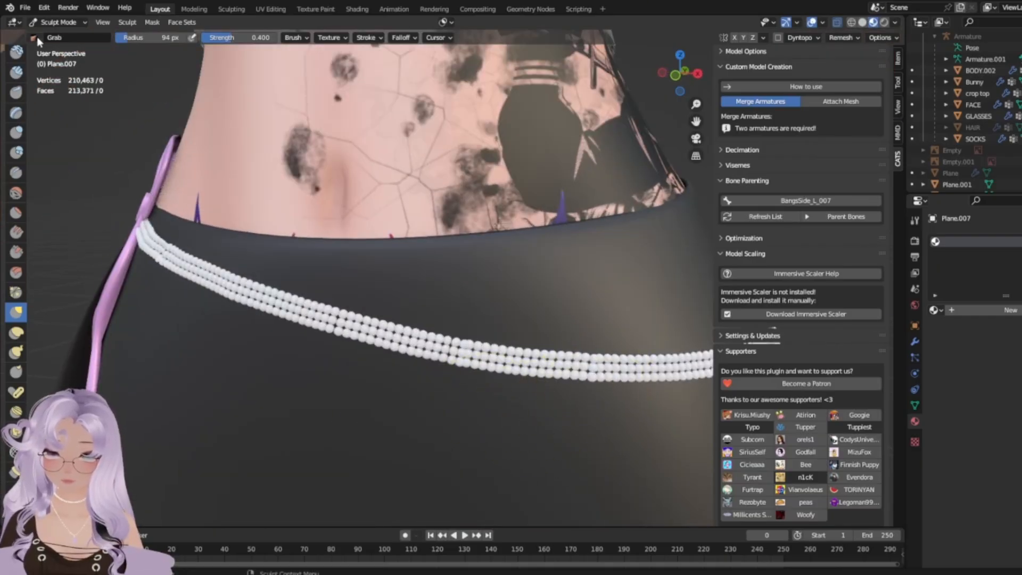
Return to Object Mode and show the reference photo to compare the belt with it.
left_click(53, 23)
left_click(53, 36)
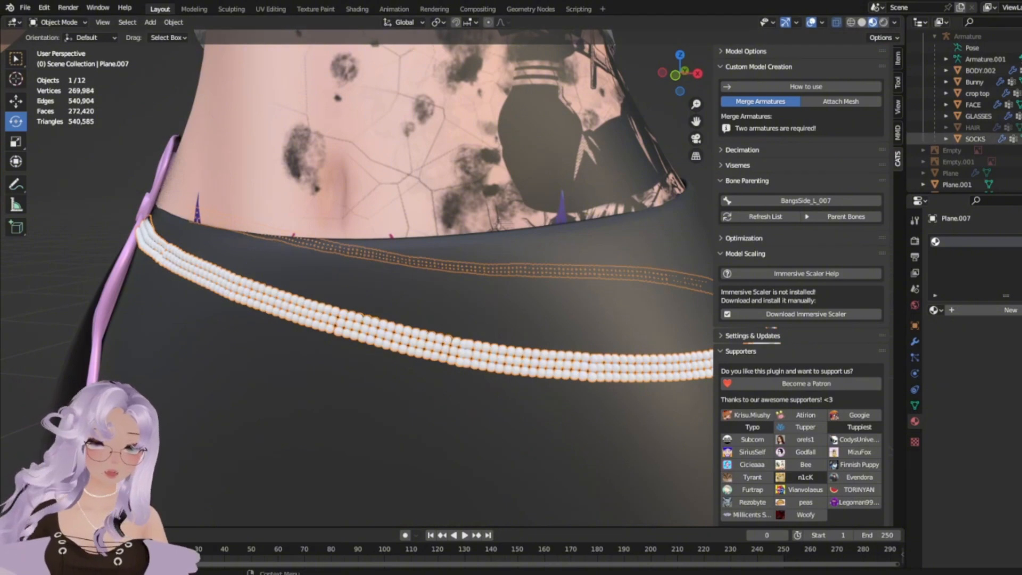
scroll(964, 112, "down", 4)
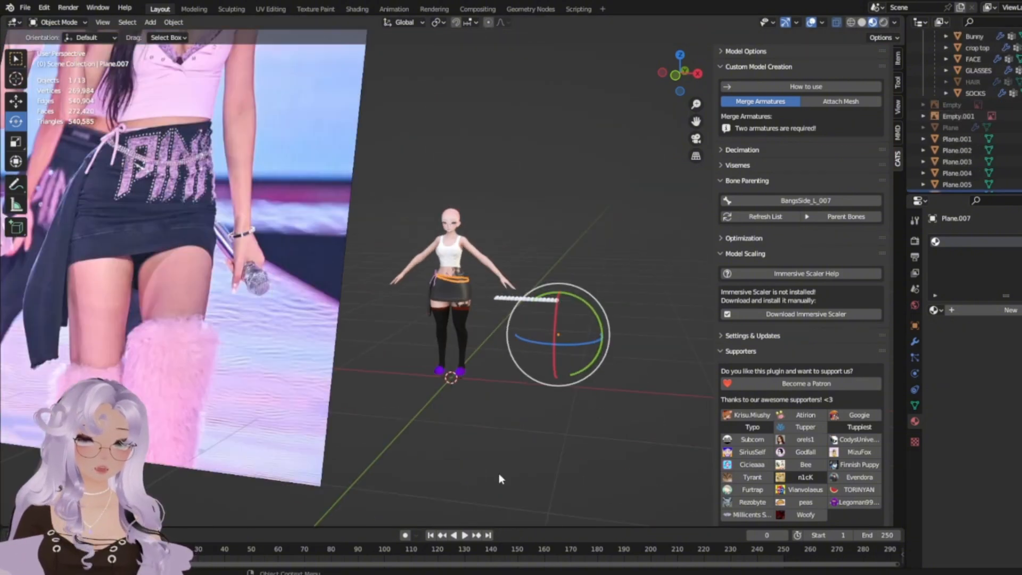
left_click(499, 478)
middle_click_drag(499, 479, 527, 477)
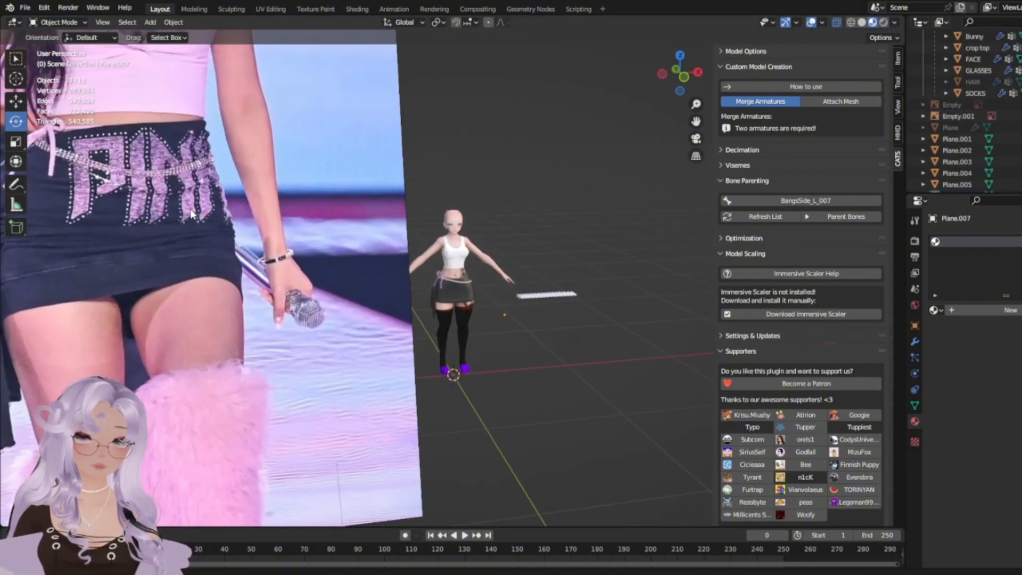
scroll(98, 177, "up", 2)
middle_click_drag(98, 176, 182, 202)
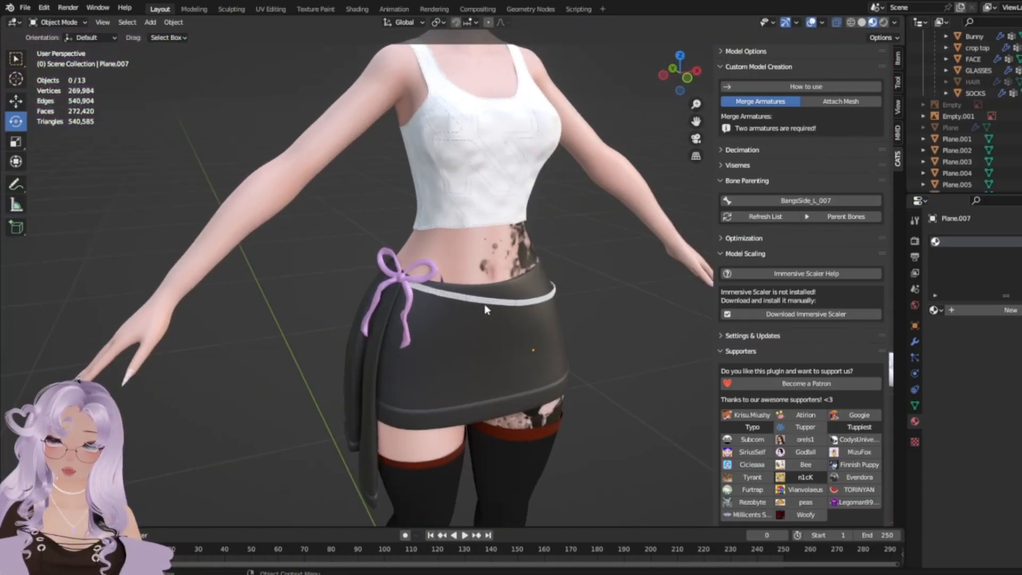
Create a new material for the pearl belt and sample the bow's pink as its base color.
left_click(484, 304)
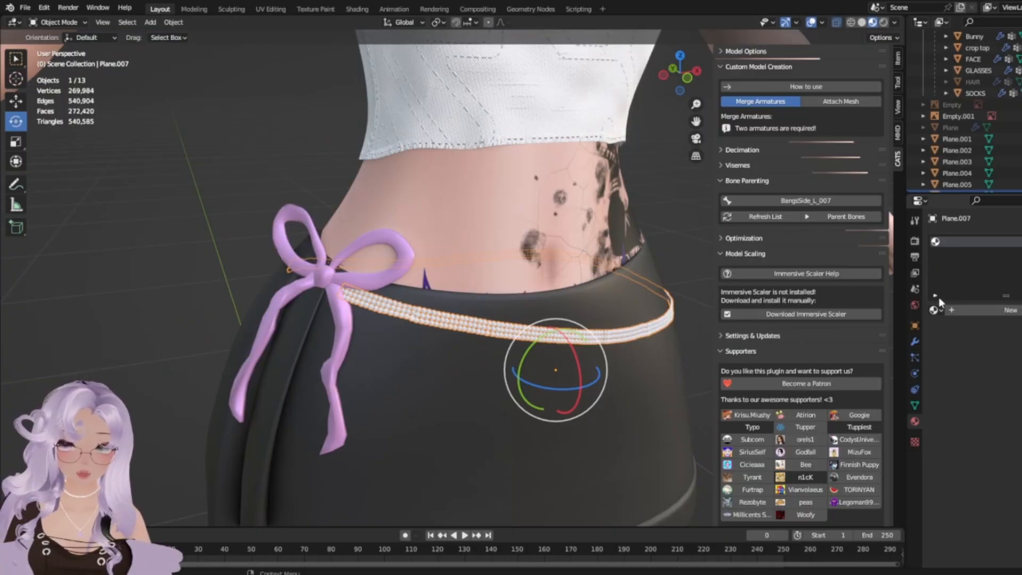
left_click(938, 310)
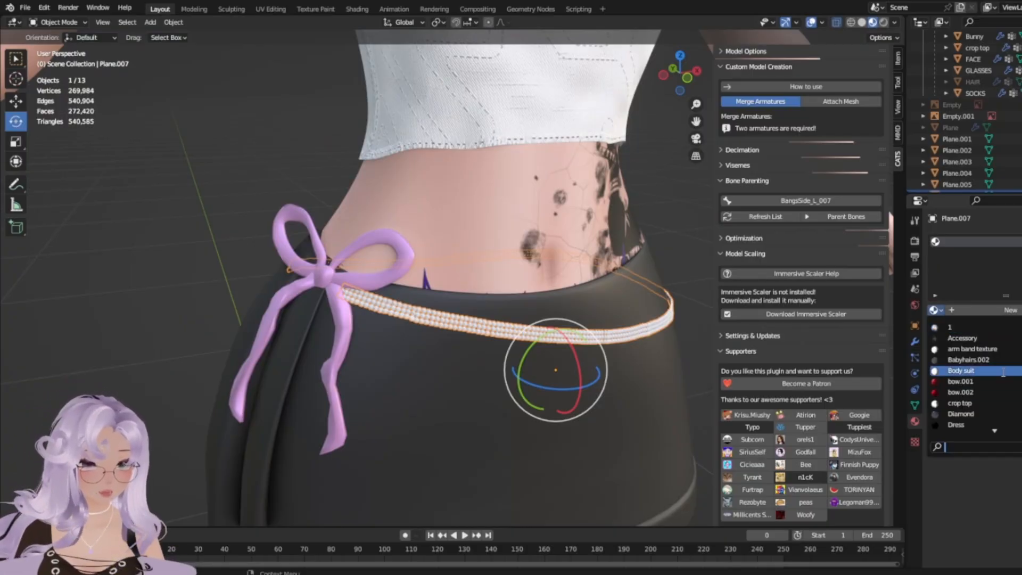
left_click(1011, 310)
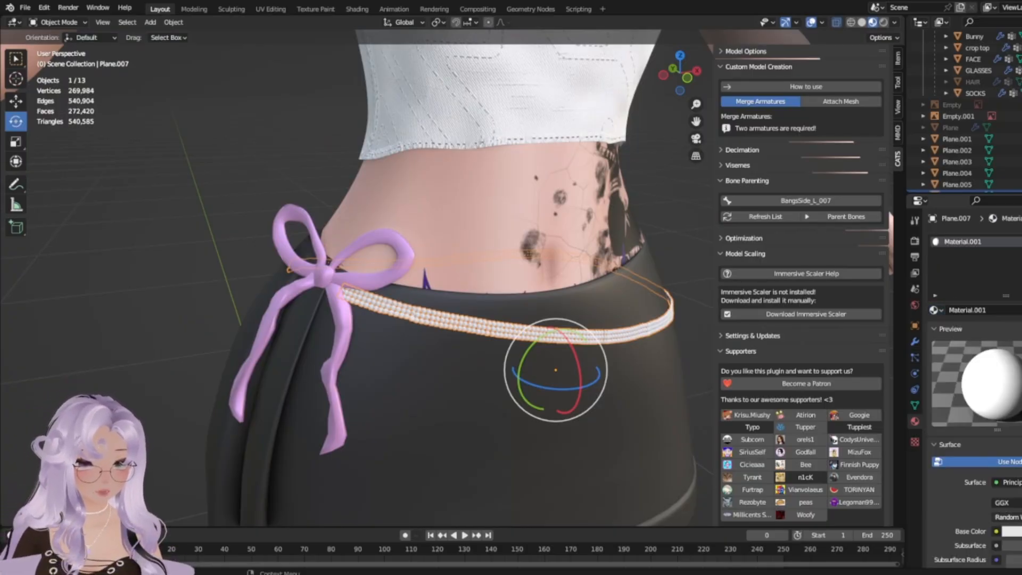
left_click(1012, 531)
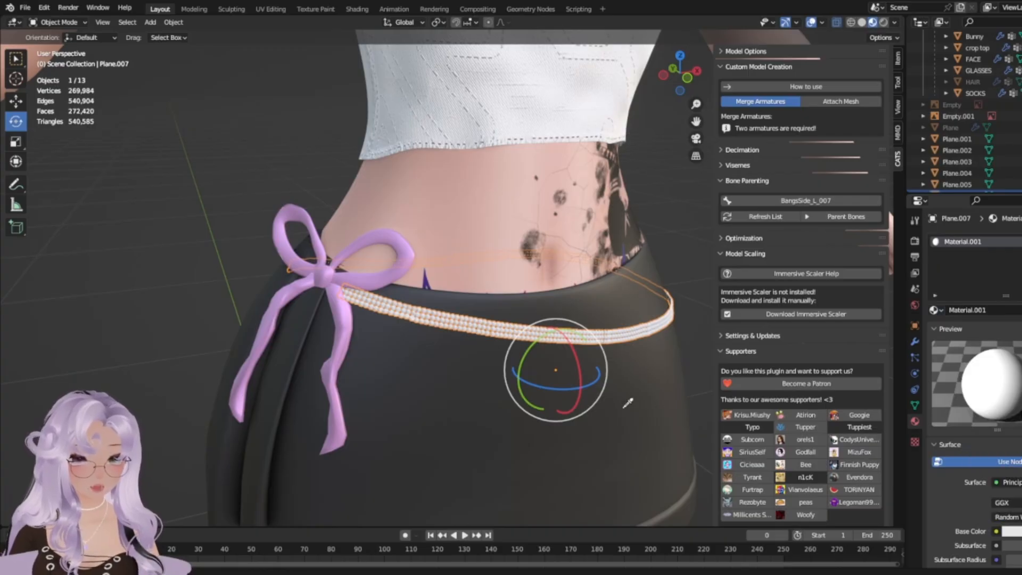
left_click(349, 306)
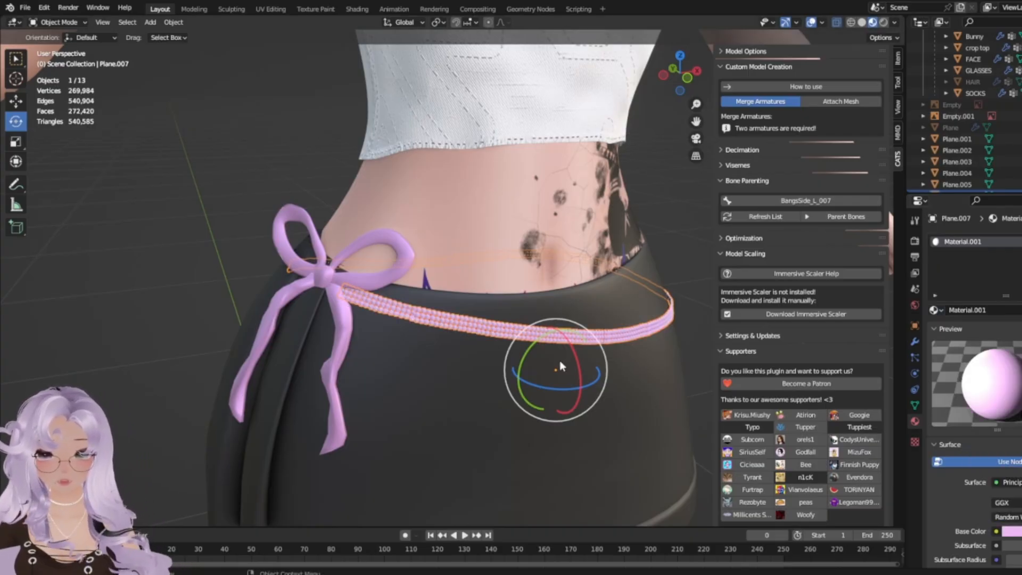
Raise the belt material's Metallic value and check the pearls from the front and back.
scroll(980, 383, "down", 10)
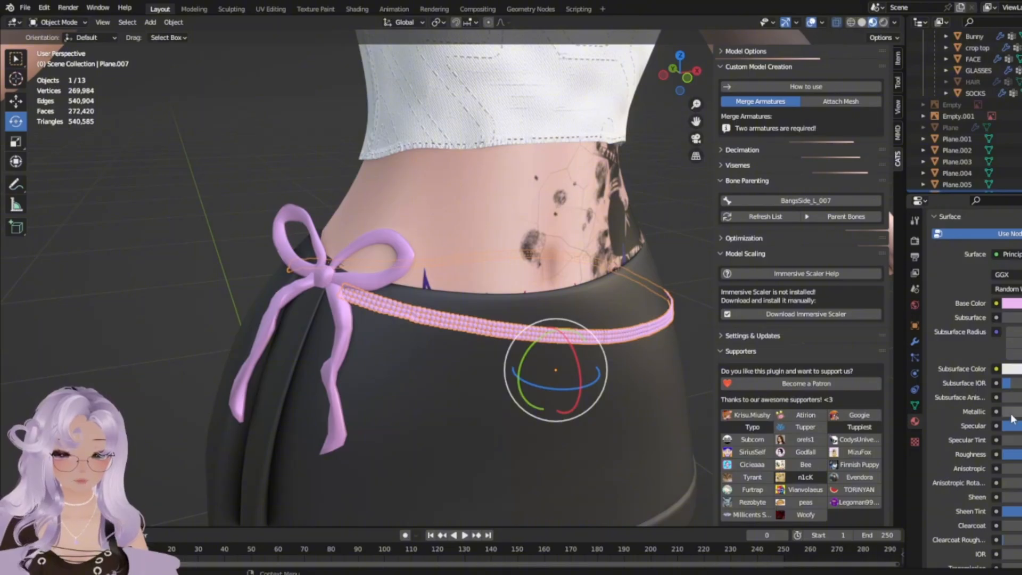
left_click(189, 330)
scroll(445, 347, "up", 6)
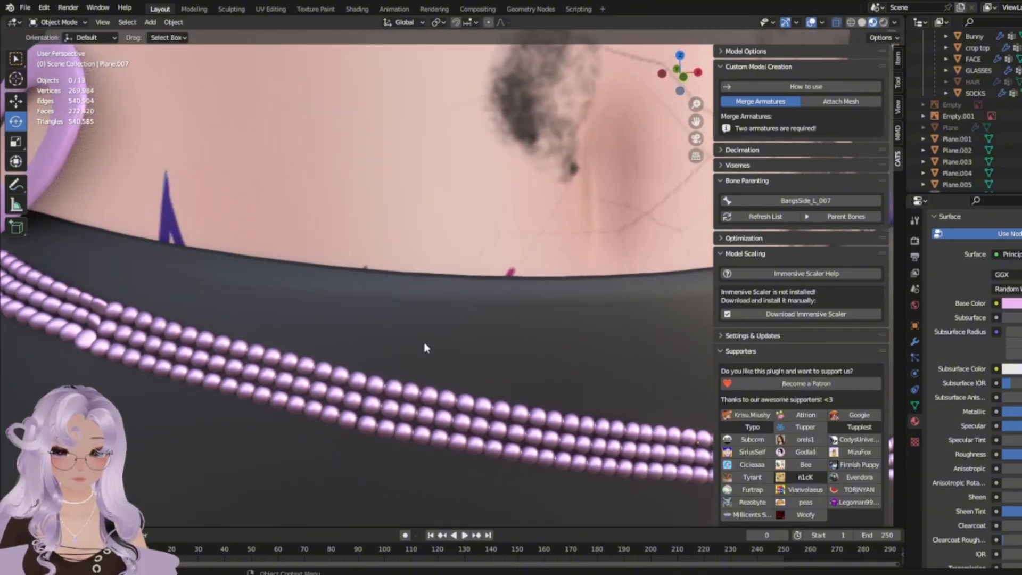
scroll(426, 349, "down", 8)
scroll(419, 340, "up", 1)
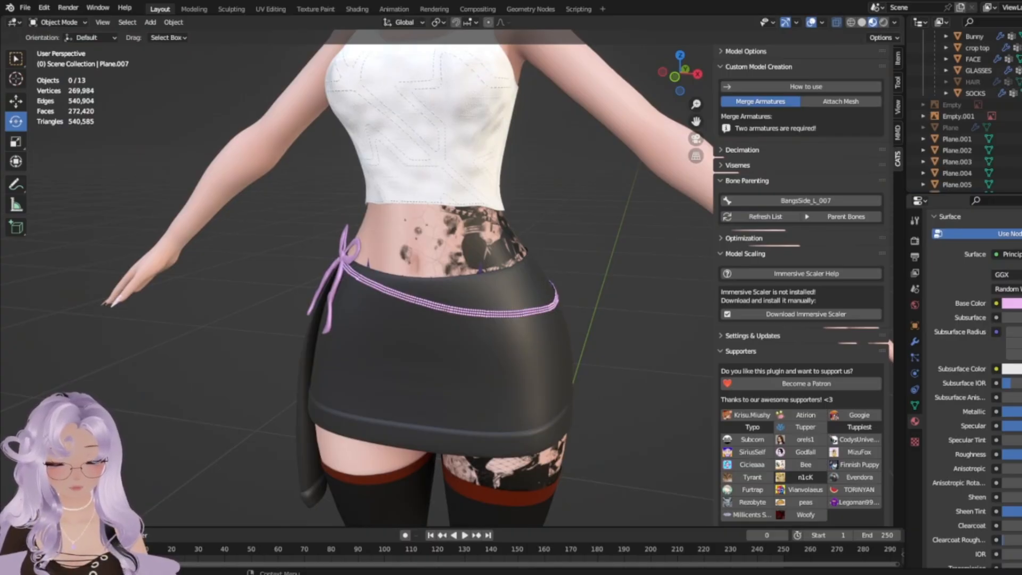
scroll(373, 266, "down", 3)
middle_click_drag(59, 353, 357, 356)
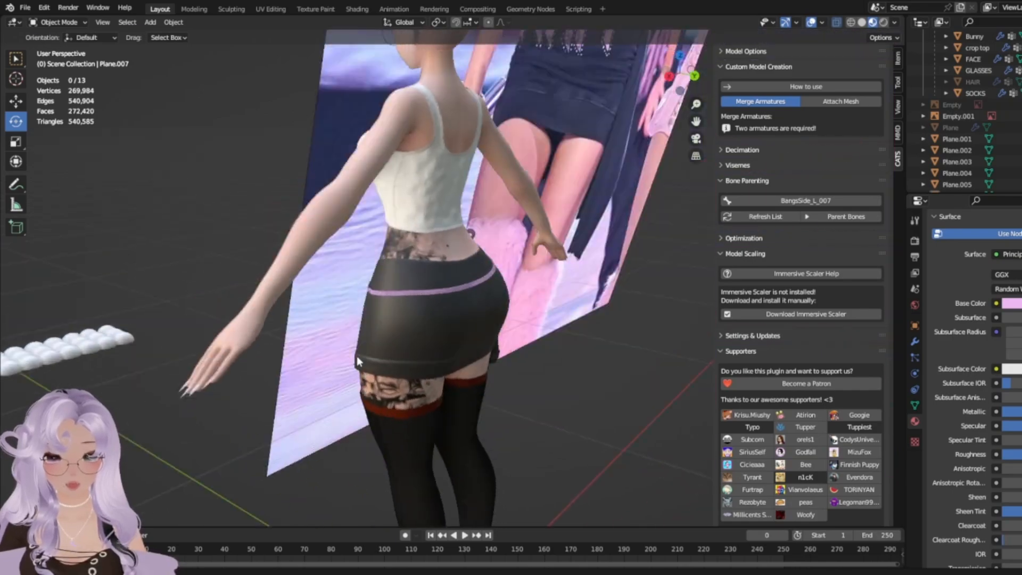
Tune the belt material's Specular and lower its Roughness to give the pearls a shinier metallic finish.
scroll(311, 370, "up", 4)
scroll(311, 371, "up", 5)
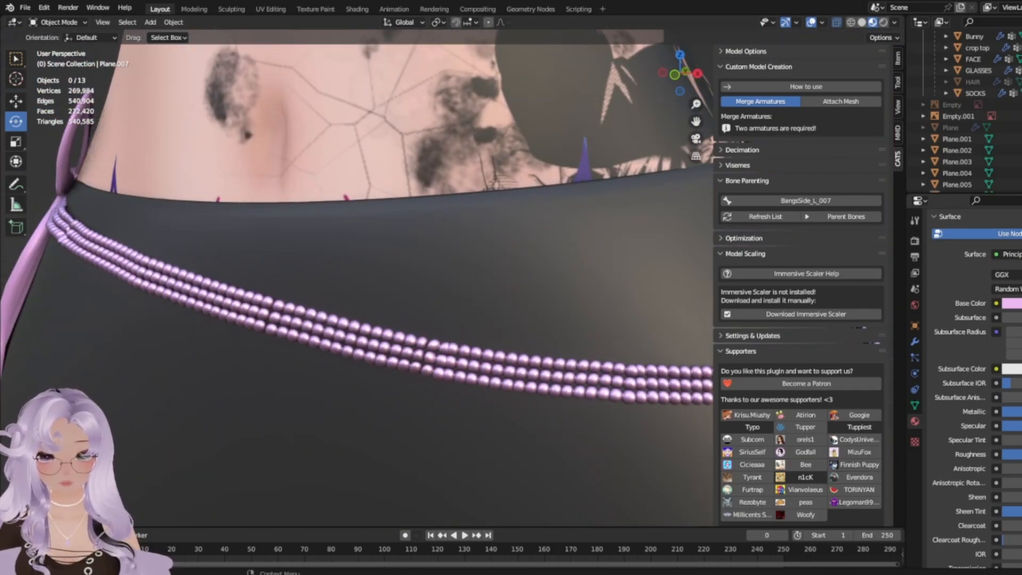
scroll(209, 418, "up", 6)
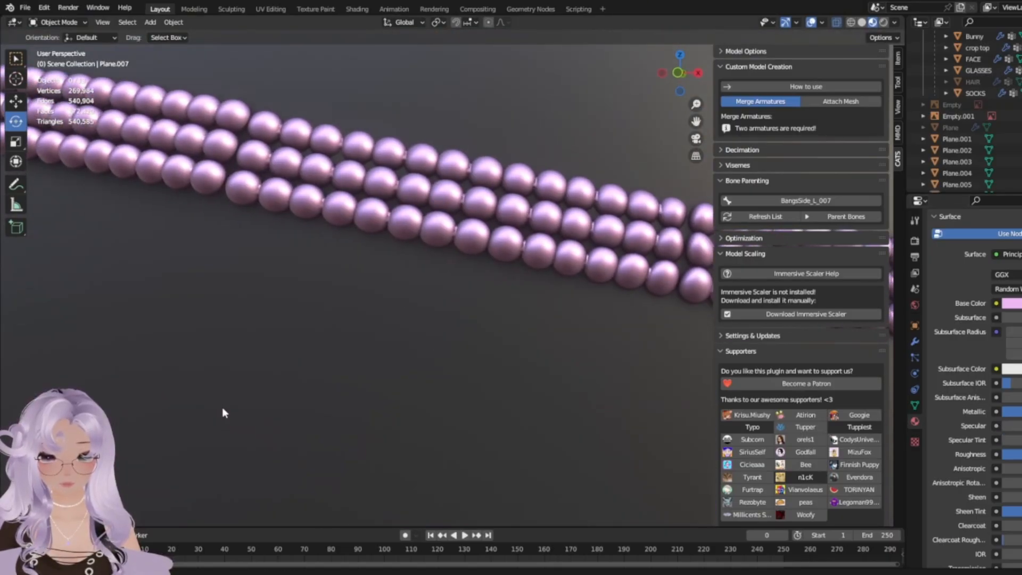
middle_click_drag(222, 409, 224, 415)
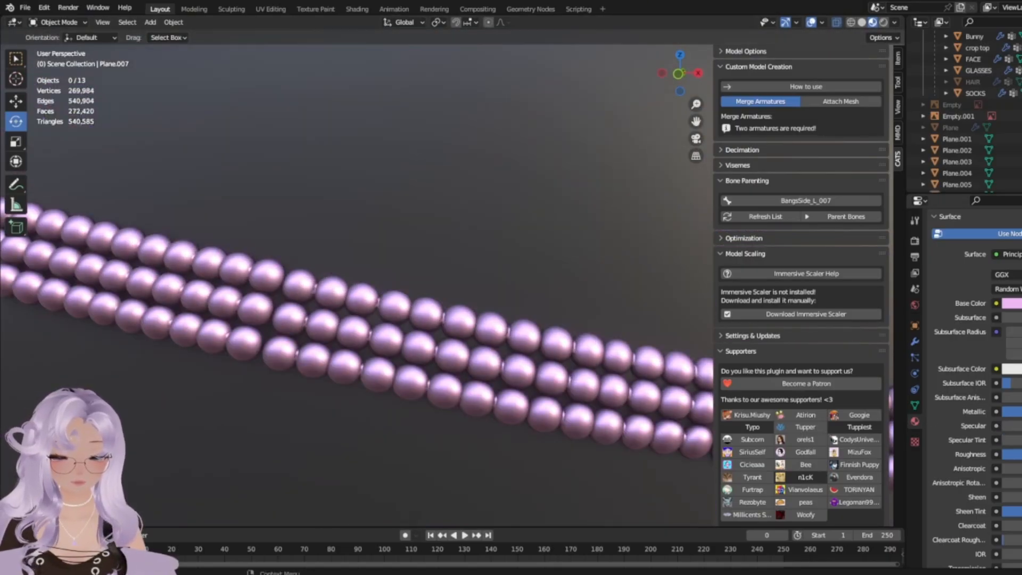
scroll(603, 325, "down", 6)
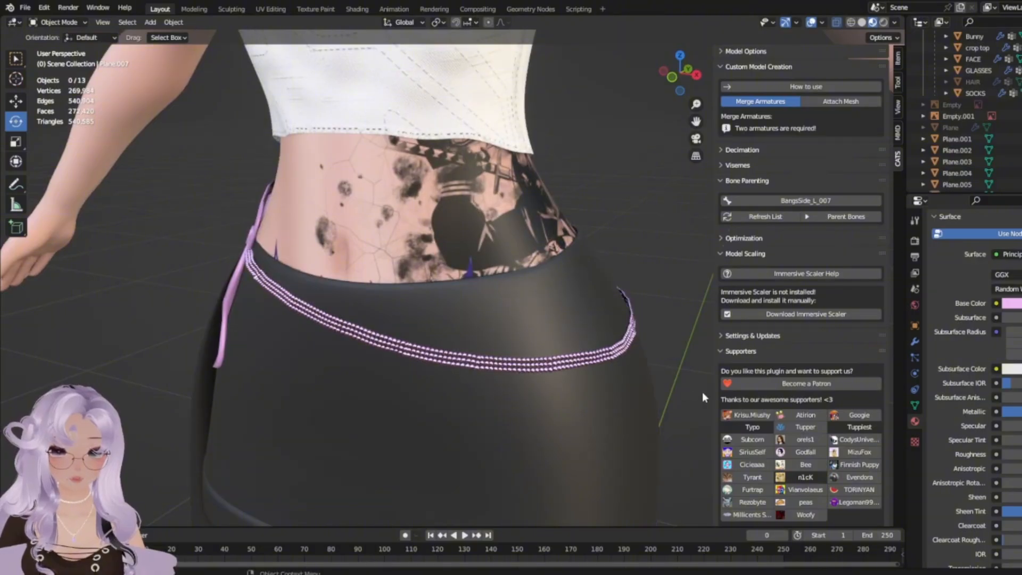
scroll(702, 397, "up", 3)
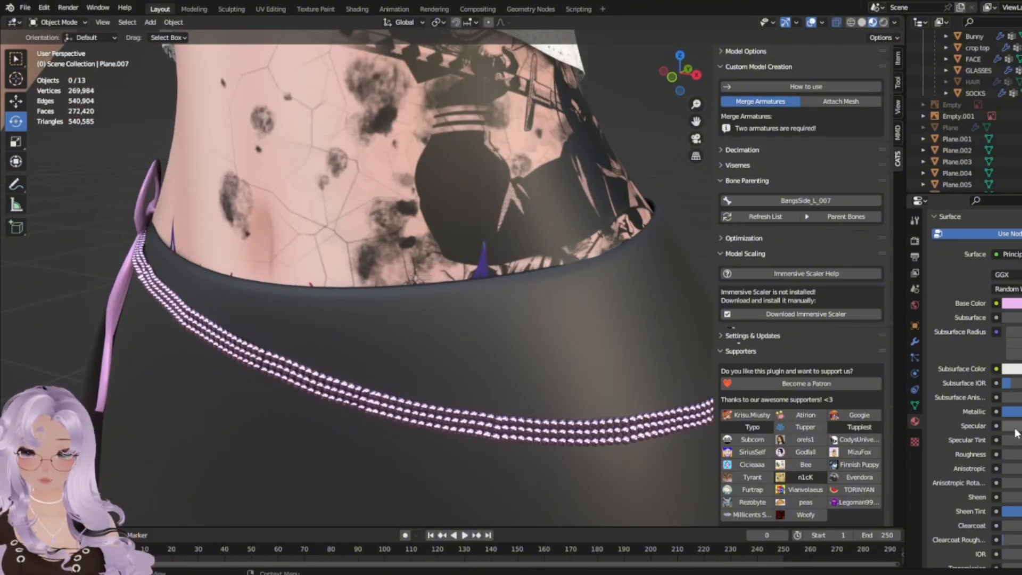
left_click_drag(1007, 425, 1019, 454)
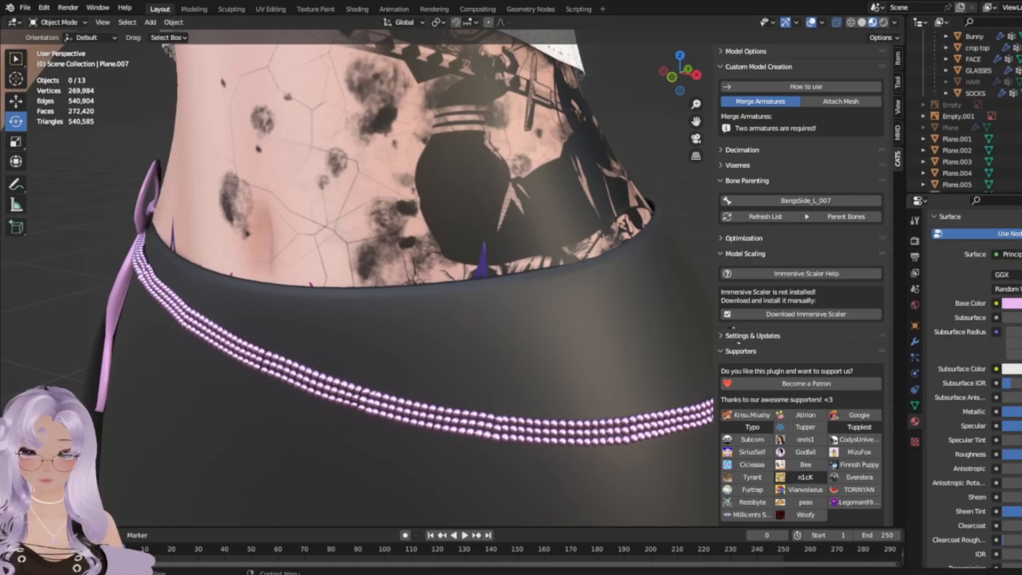
scroll(413, 359, "down", 4)
middle_click_drag(412, 359, 447, 358)
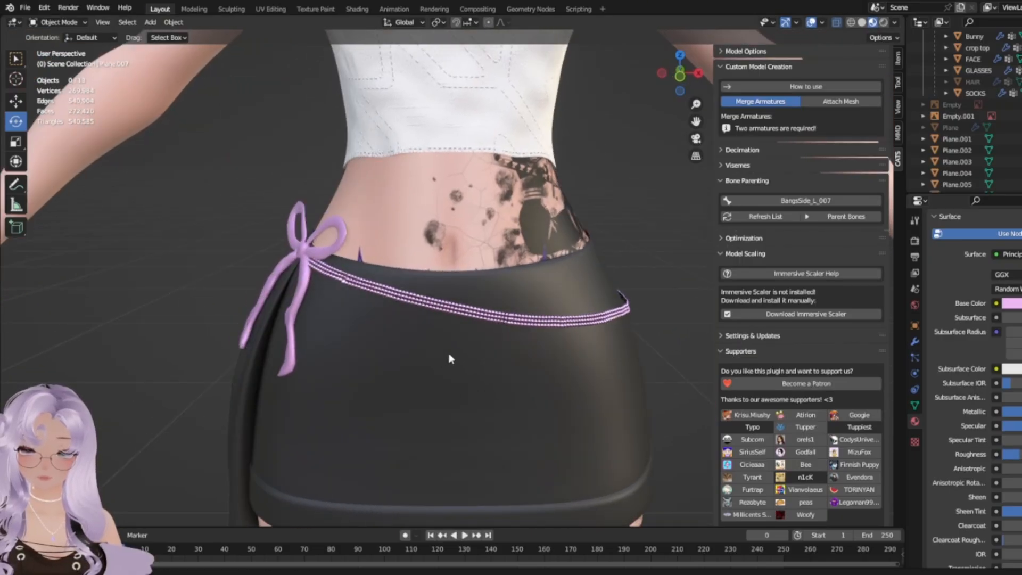
scroll(536, 327, "up", 2)
scroll(534, 324, "down", 3)
In Edit Mode, select the enlarged pearl and its neighbor in the belt's lowest row near the bow.
scroll(253, 330, "up", 9)
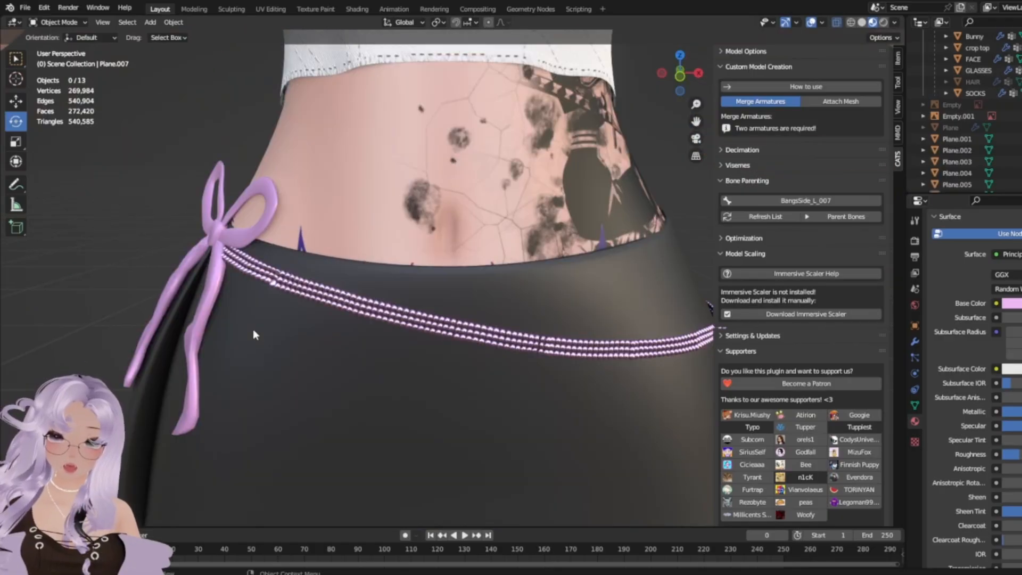
middle_click_drag(220, 404, 423, 350, "shift")
left_click(385, 312)
middle_click_drag(385, 311, 477, 311)
left_click(524, 340)
scroll(495, 346, "up", 6)
key("Tab")
scroll(499, 357, "down", 6)
middle_click_drag(470, 367, 448, 328)
scroll(457, 371, "up", 3)
scroll(435, 399, "up", 5)
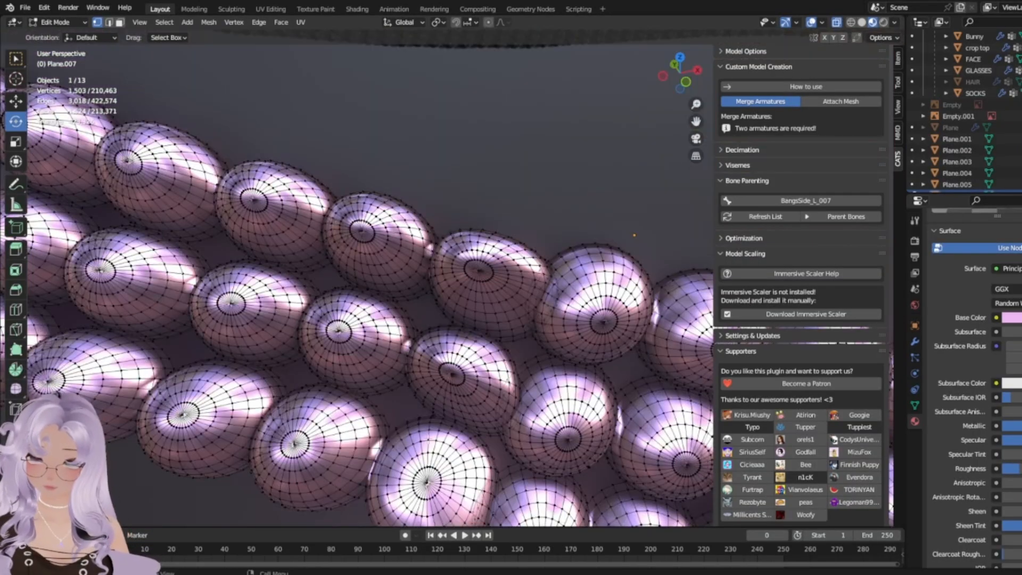
key("l")
middle_click_drag(323, 473, 480, 354, "shift")
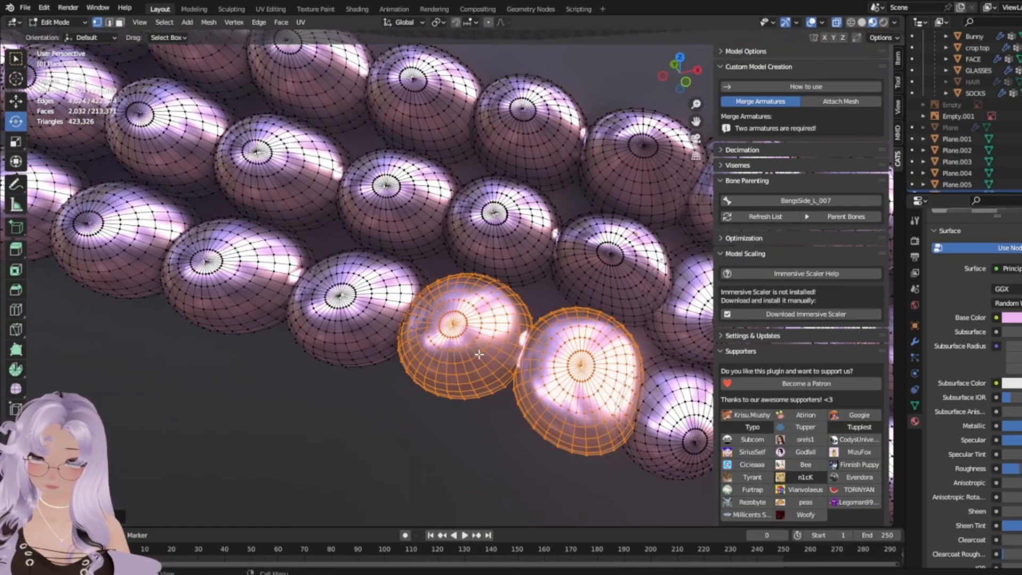
middle_click_drag(342, 198, 243, 220, "shift")
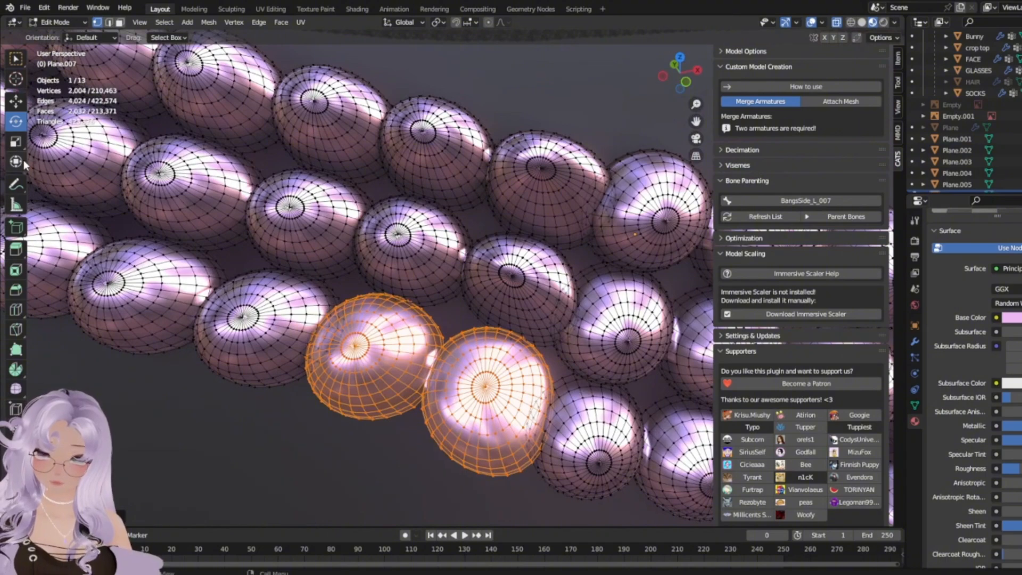
Switch to Sculpt Mode and reshape the enlarged pearl in the lowest row with the Grab brush at 94 px radius.
left_click(59, 22)
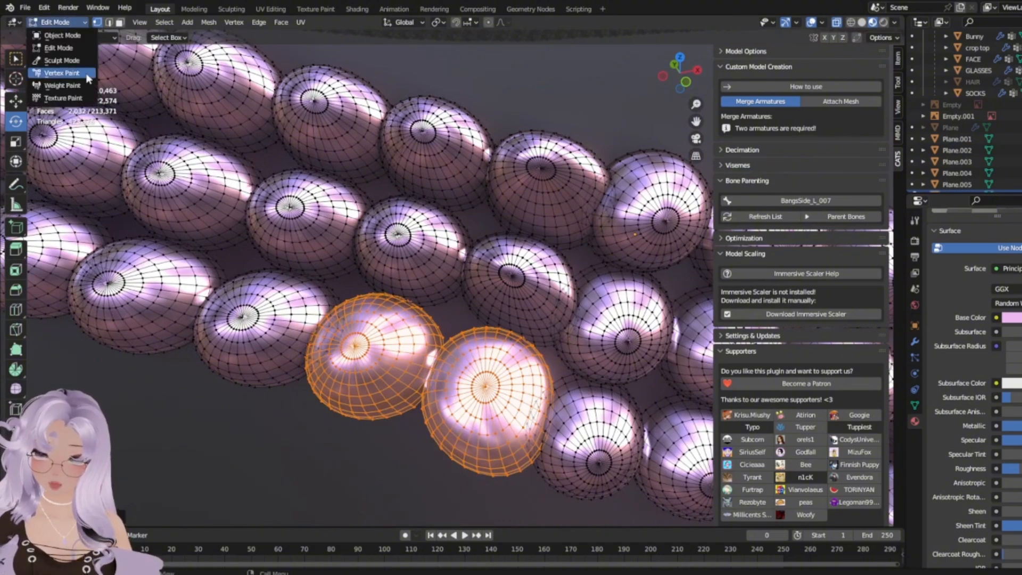
left_click(67, 63)
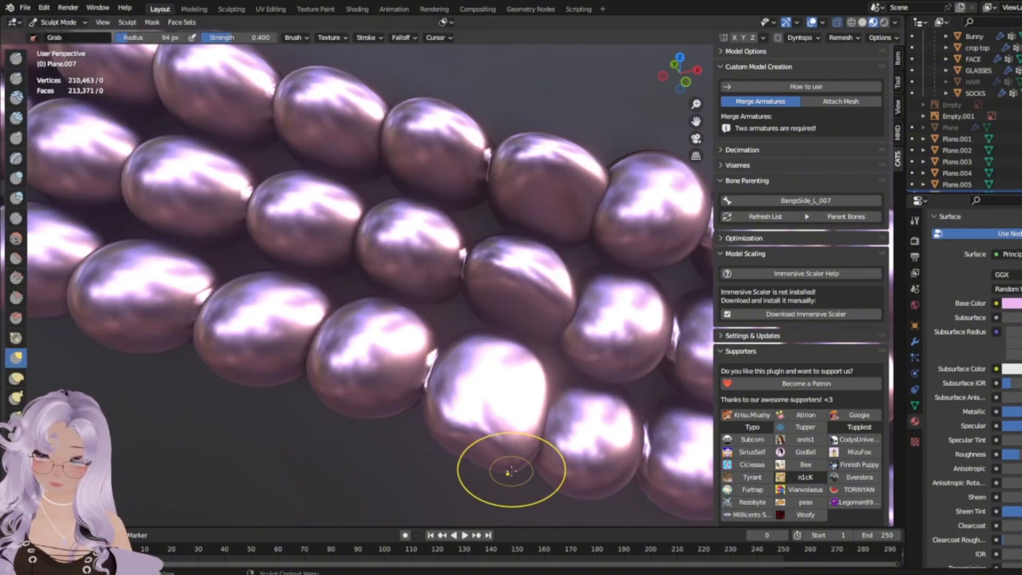
left_click_drag(463, 430, 513, 445)
scroll(516, 449, "down", 14)
scroll(440, 319, "up", 15)
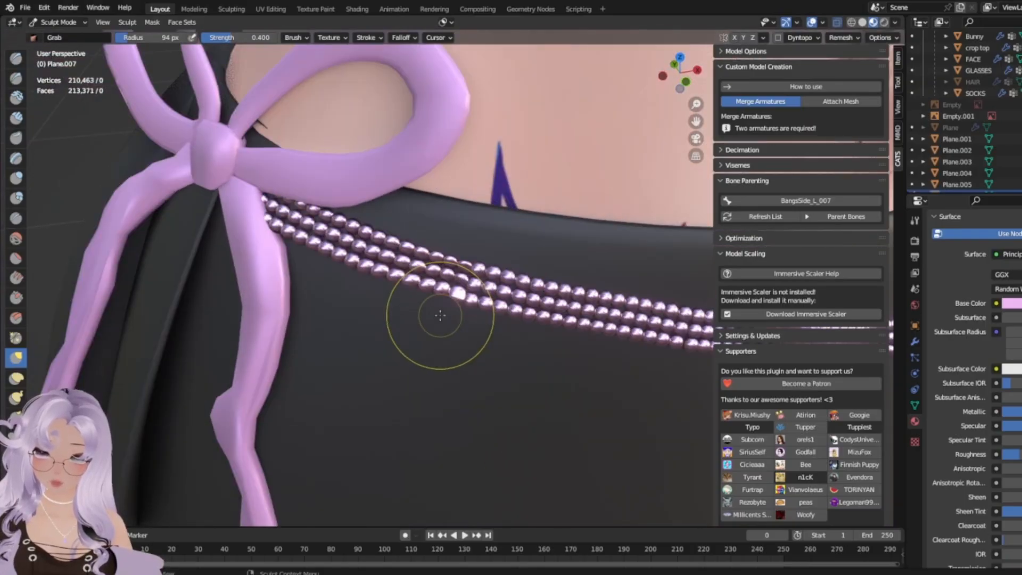
scroll(500, 367, "down", 5)
scroll(493, 376, "up", 5)
scroll(494, 378, "down", 5)
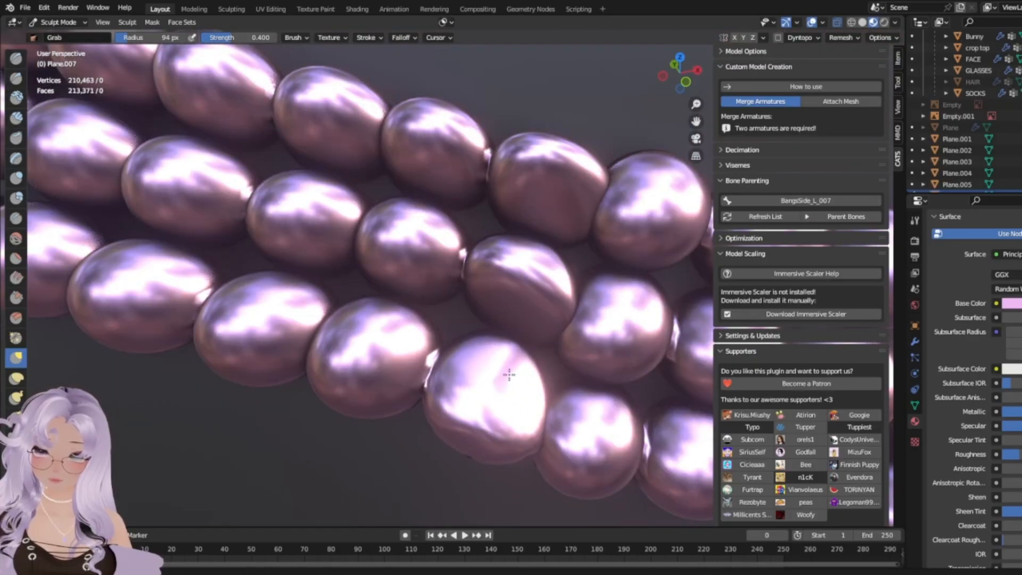
Examine the belt's pearl rows across the skirt front for gaps and uneven joints.
scroll(526, 430, "down", 12)
middle_click_drag(551, 419, 429, 371)
middle_click_drag(342, 305, 476, 329)
scroll(483, 335, "down", 10)
scroll(465, 358, "down", 2)
scroll(477, 329, "up", 12)
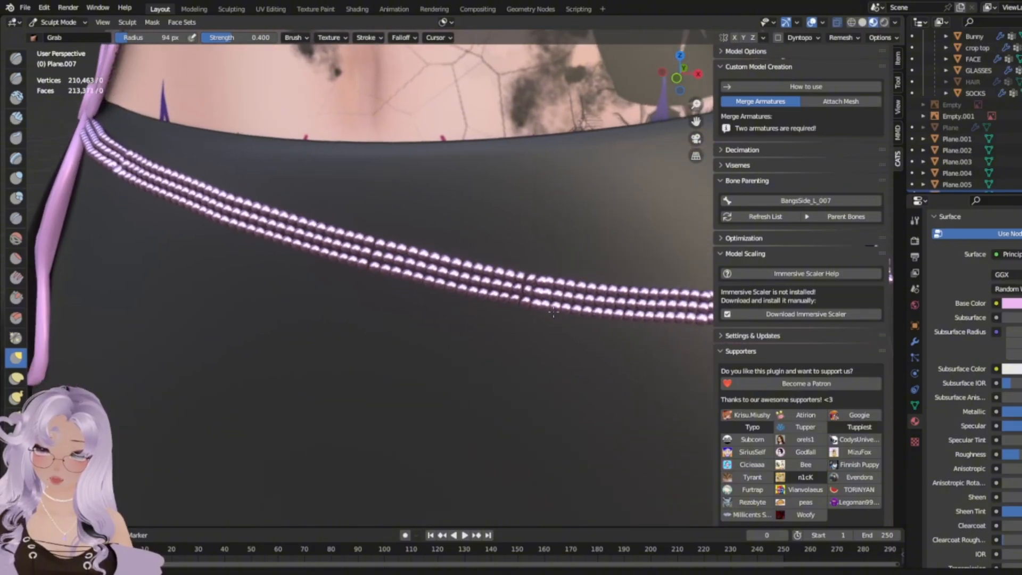
scroll(541, 313, "down", 3)
scroll(543, 313, "up", 8)
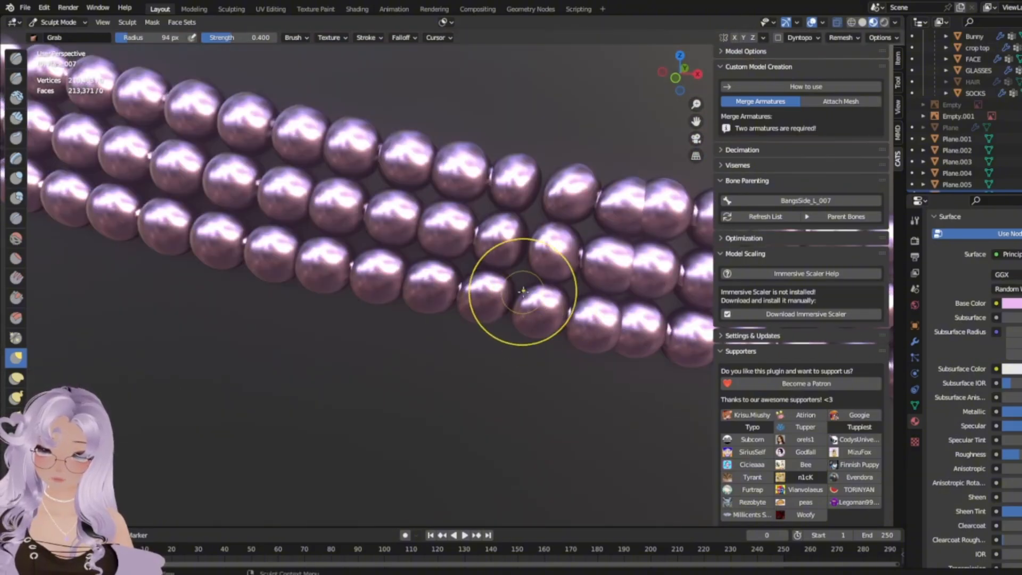
scroll(503, 299, "down", 5)
middle_click_drag(441, 363, 555, 51)
scroll(589, 292, "down", 2)
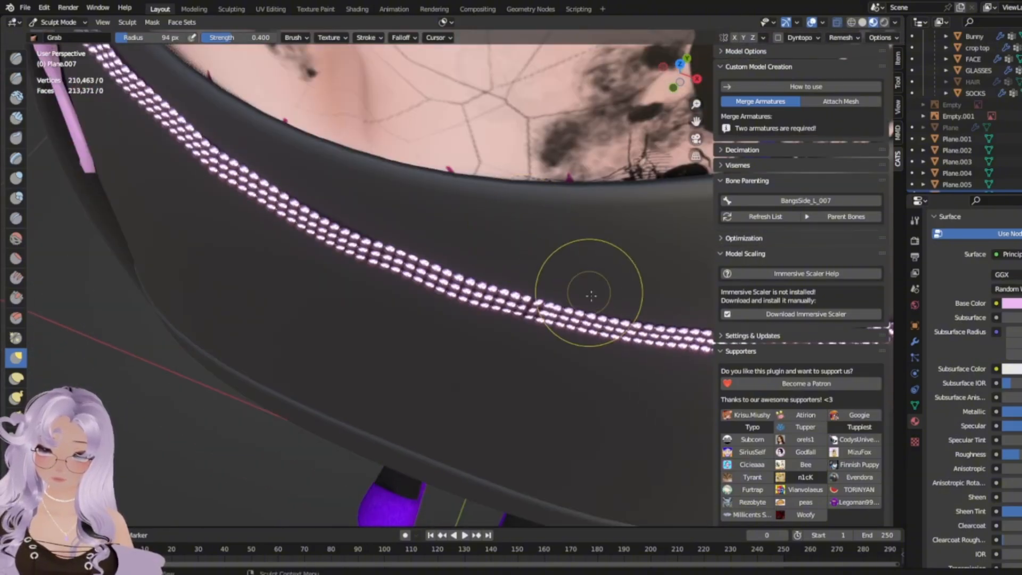
scroll(554, 337, "up", 2)
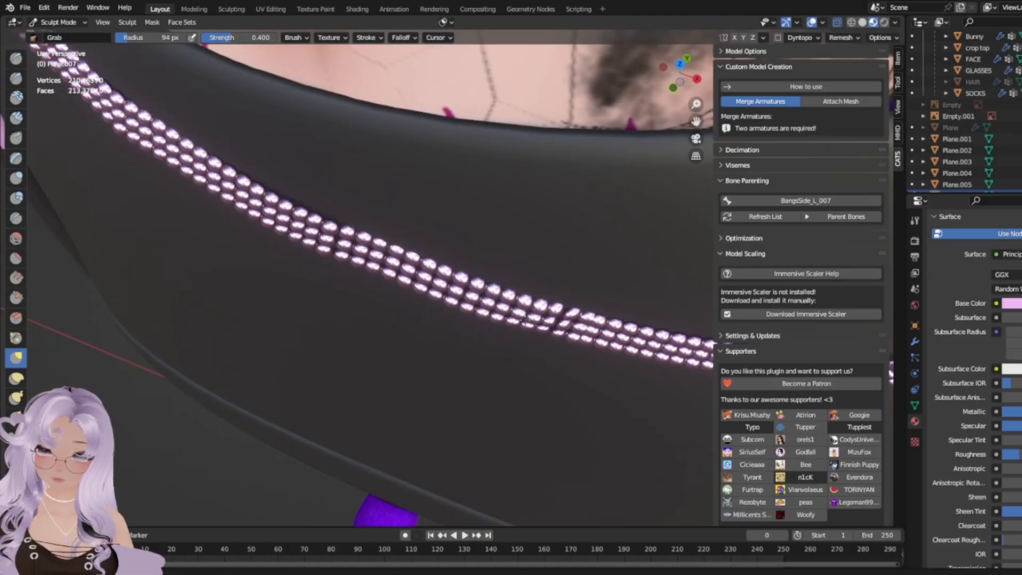
scroll(524, 321, "down", 5)
Examine the pearl belt's curve along the hip and back, and from the full front view.
middle_click_drag(524, 321, 481, 301)
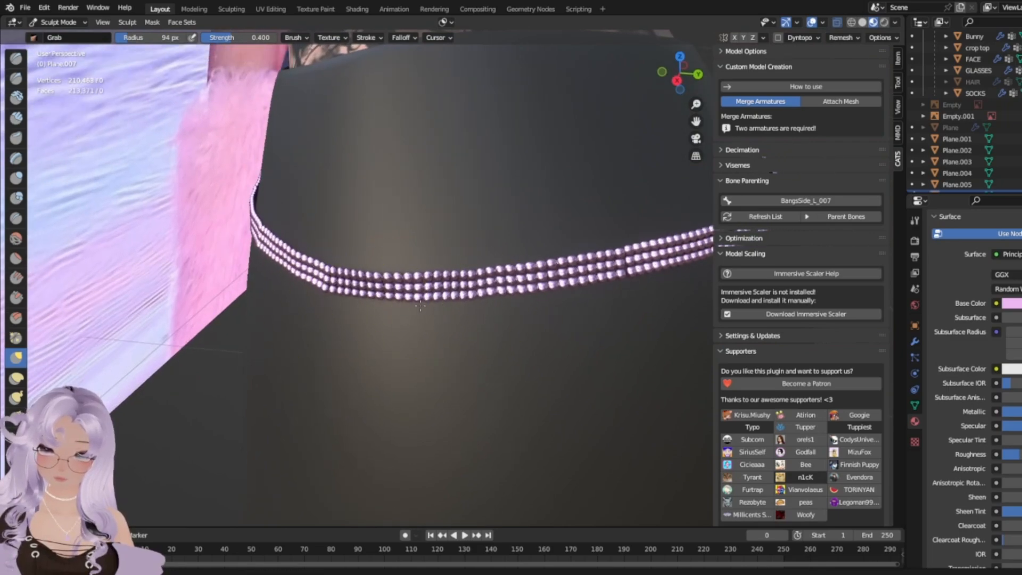
scroll(542, 326, "down", 3)
middle_click_drag(542, 327, 467, 328)
scroll(587, 339, "down", 2)
middle_click_drag(587, 339, 541, 315)
scroll(383, 329, "up", 3)
scroll(541, 316, "down", 4)
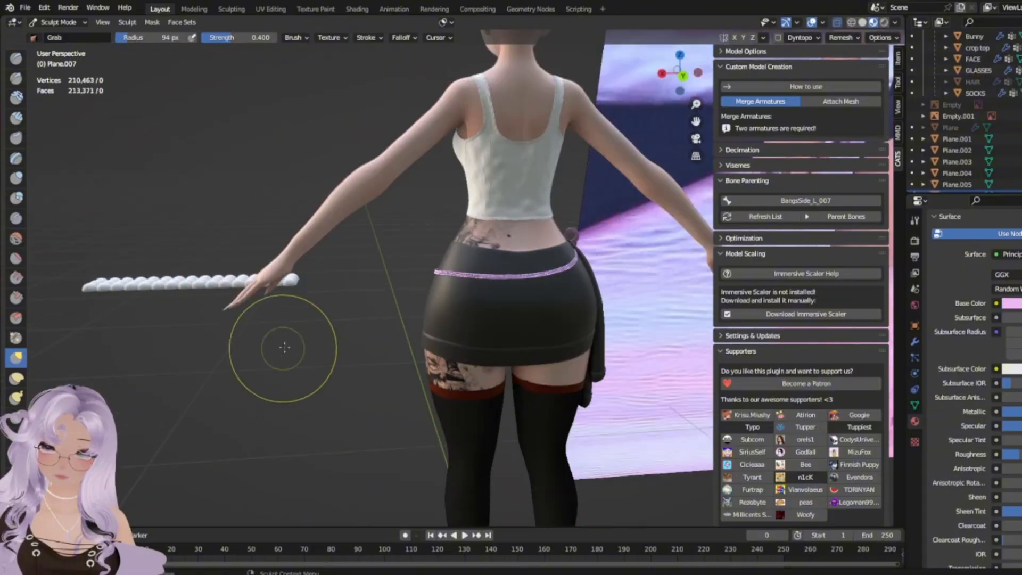
middle_click_drag(286, 347, 525, 346)
middle_click_drag(347, 336, 498, 326, "shift")
scroll(498, 326, "down", 1)
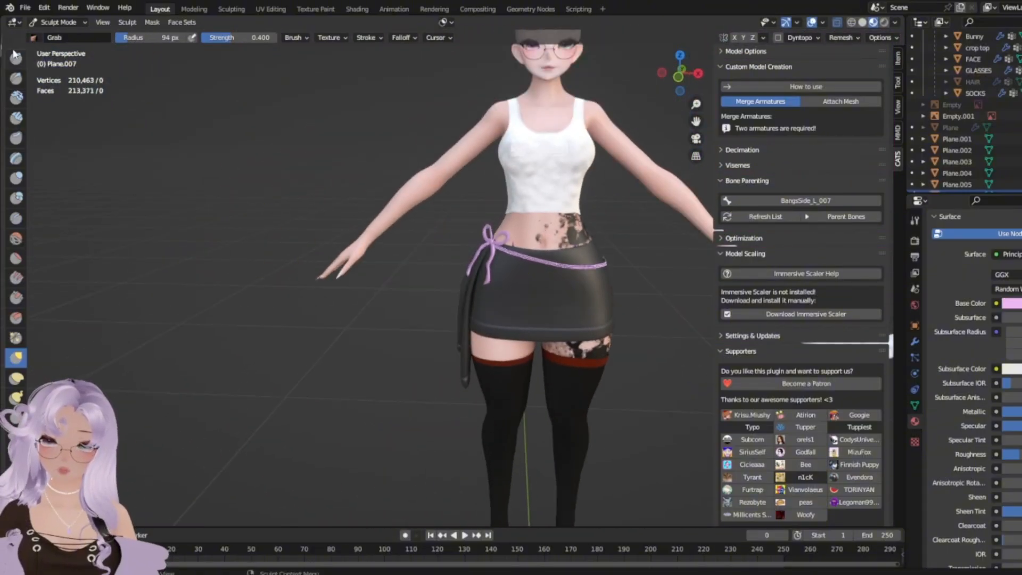
Return to Object Mode and examine the skirt's lettering and chain belt on the reference photo.
left_click(59, 22)
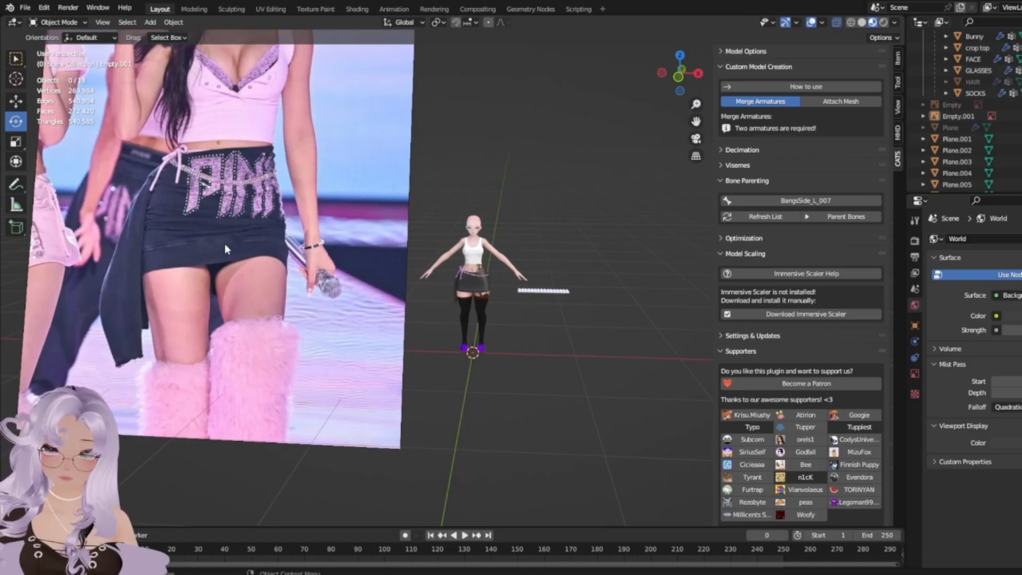
middle_click_drag(225, 245, 426, 277, "shift")
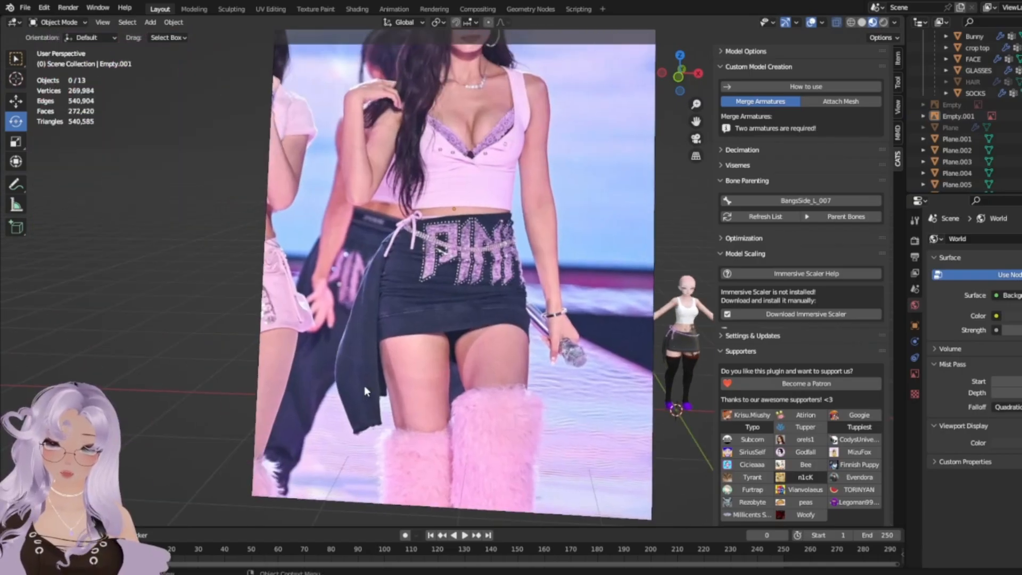
scroll(421, 310, "up", 6)
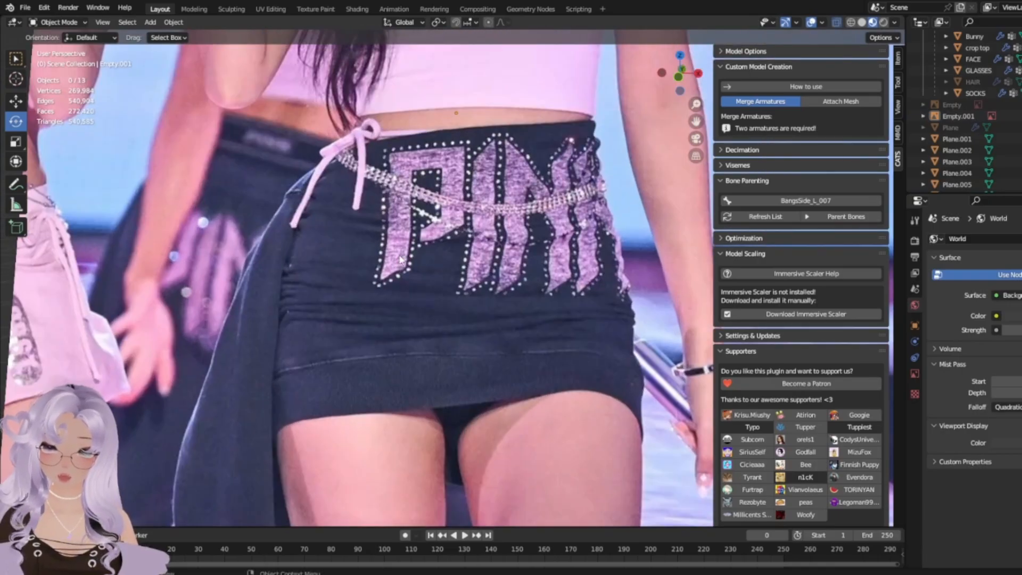
scroll(402, 260, "down", 5)
scroll(456, 314, "up", 1)
middle_click_drag(457, 314, 326, 330, "shift")
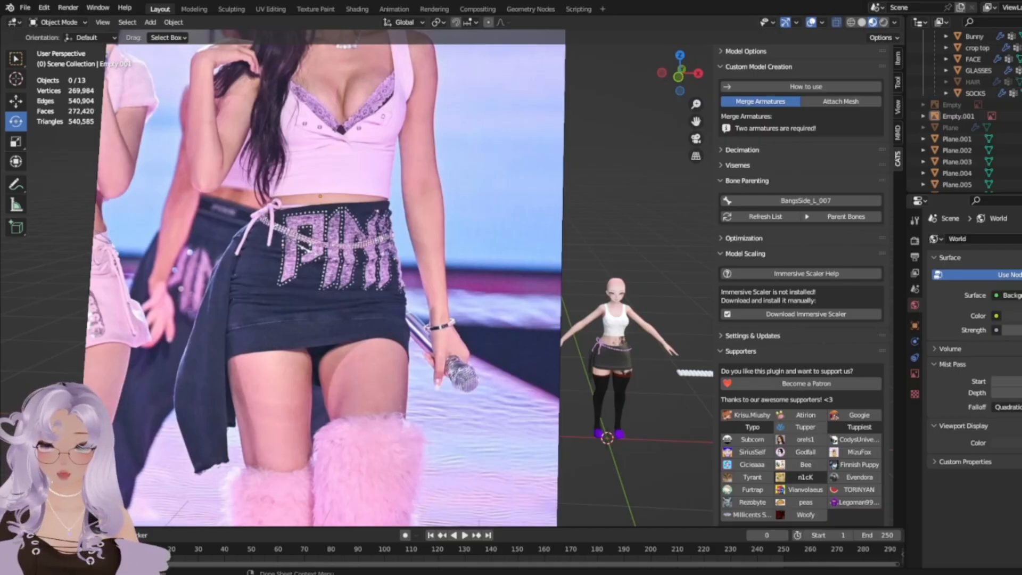
Examine the pearl belt and bow on the avatar's skirt from the front, side and back against the reference photo.
middle_click_drag(365, 524, 327, 371, "shift")
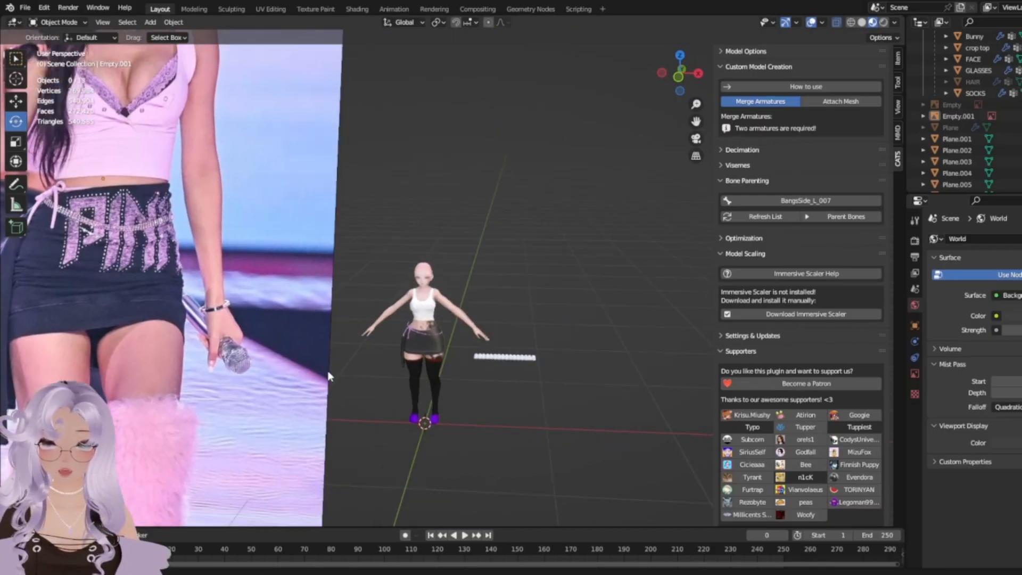
scroll(385, 384, "up", 8)
scroll(322, 309, "up", 3)
middle_click_drag(322, 309, 365, 119, "shift")
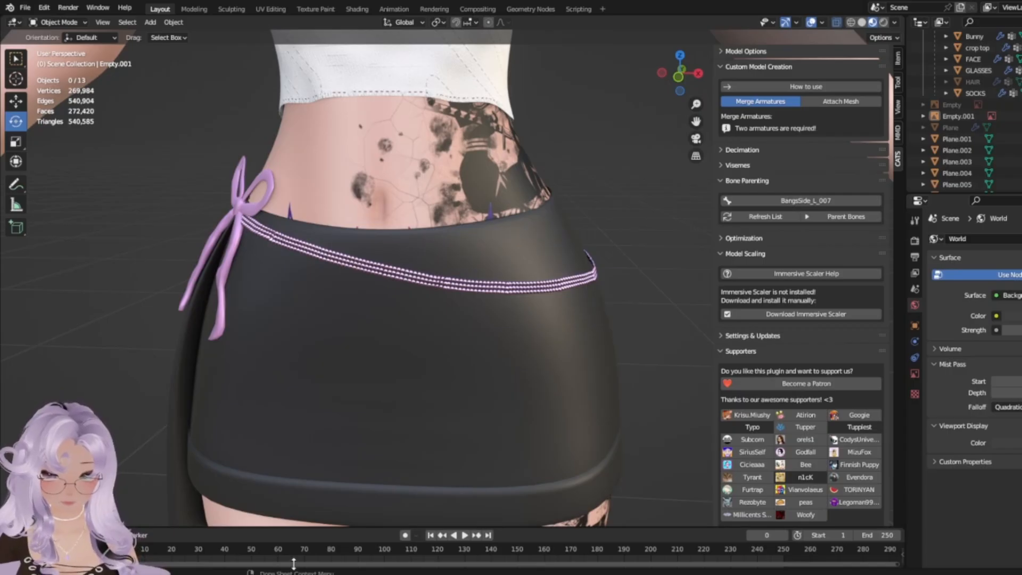
scroll(490, 454, "down", 15)
scroll(528, 312, "up", 15)
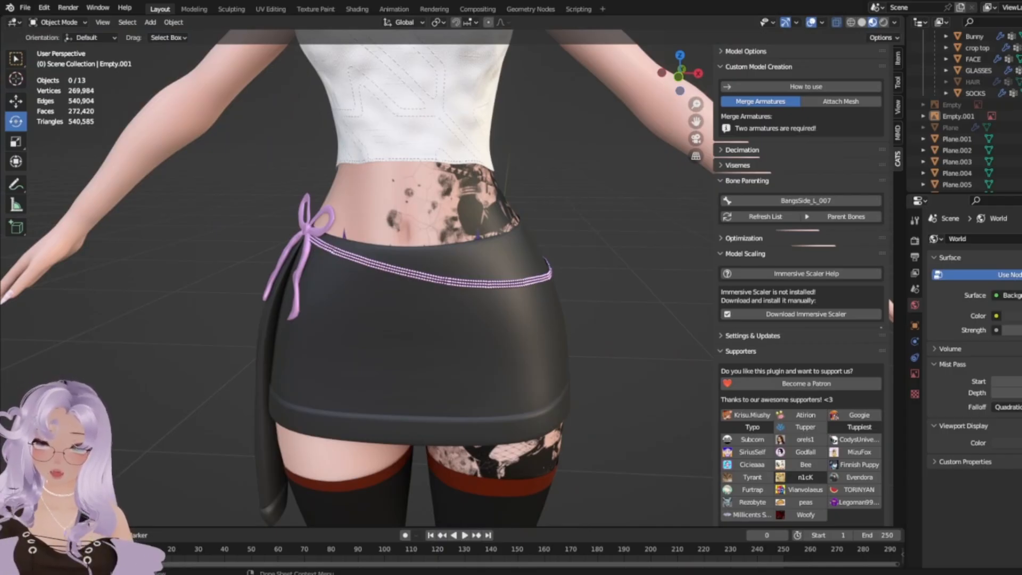
middle_click_drag(354, 266, 547, 242, "shift")
middle_click_drag(330, 291, 427, 296)
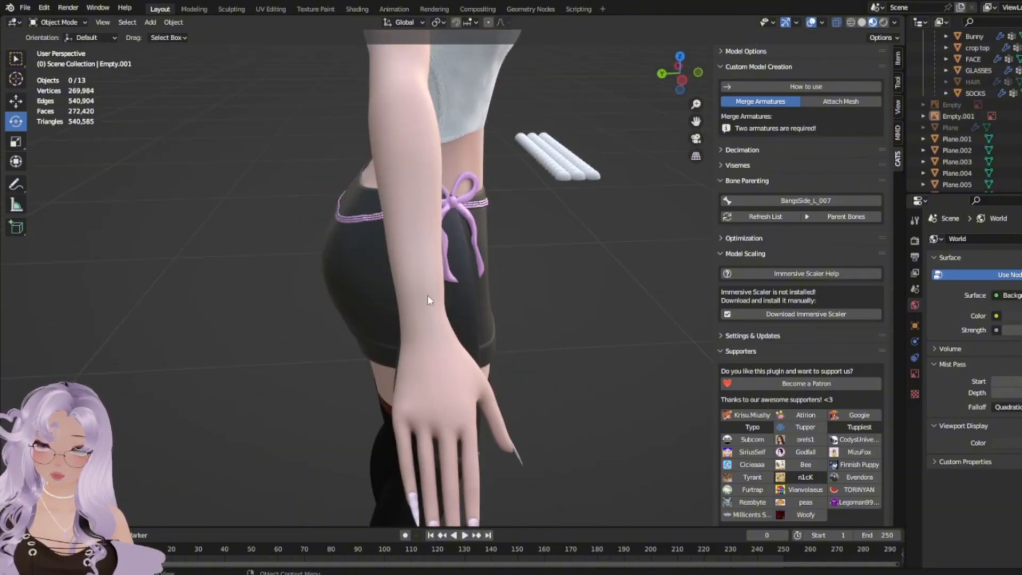
left_click(425, 296)
middle_click_drag(320, 304, 426, 313)
left_click(425, 313)
left_click(452, 303)
left_click(484, 238)
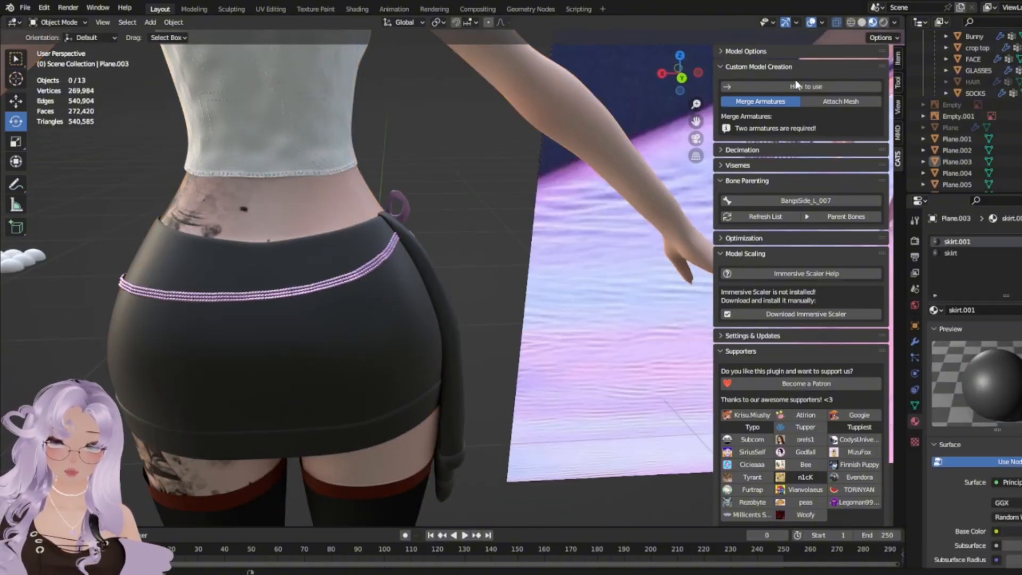
Examine how Armature.001 lines up with the avatar's legs, feet and torso.
scroll(639, 214, "up", 2)
scroll(798, 176, "up", 2)
scroll(963, 140, "up", 2)
scroll(816, 171, "up", 2)
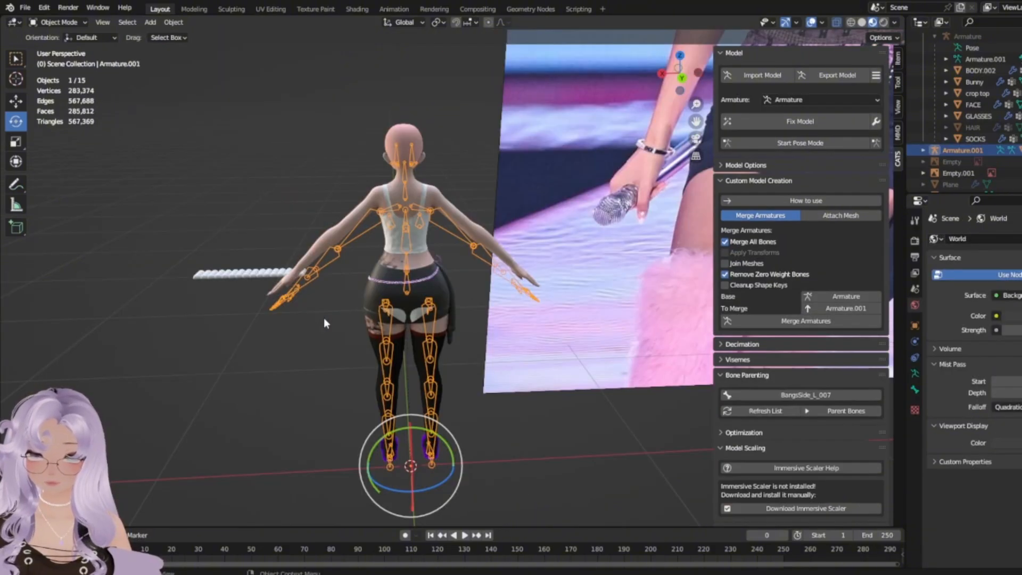
scroll(324, 318, "up", 5)
middle_click_drag(356, 291, 426, 234)
scroll(493, 283, "down", 2)
scroll(419, 222, "up", 3)
left_click(19, 100)
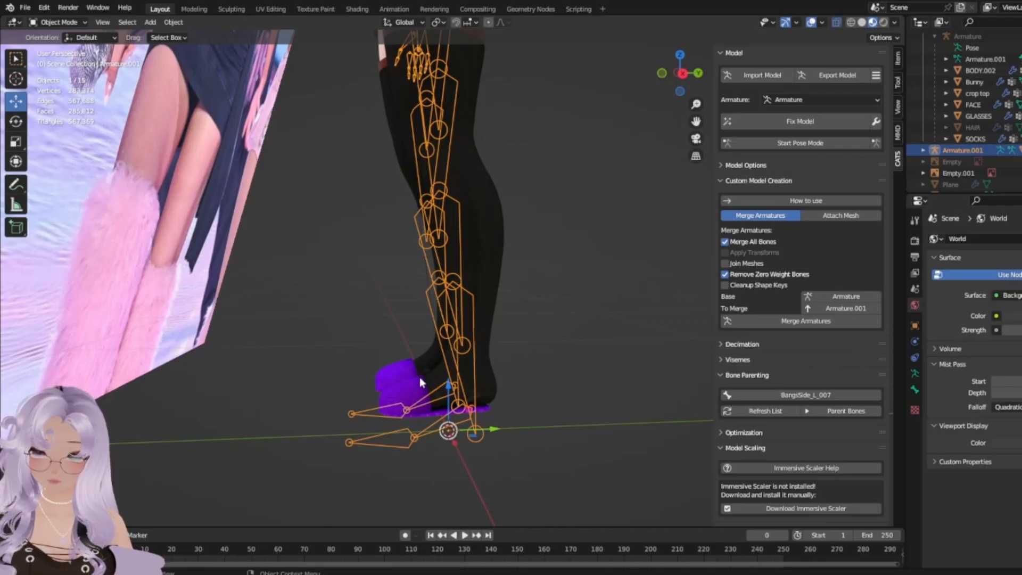
middle_click_drag(449, 388, 427, 374)
scroll(393, 470, "up", 2)
Reselect Armature.001 and hide it from the viewport.
left_click(520, 290)
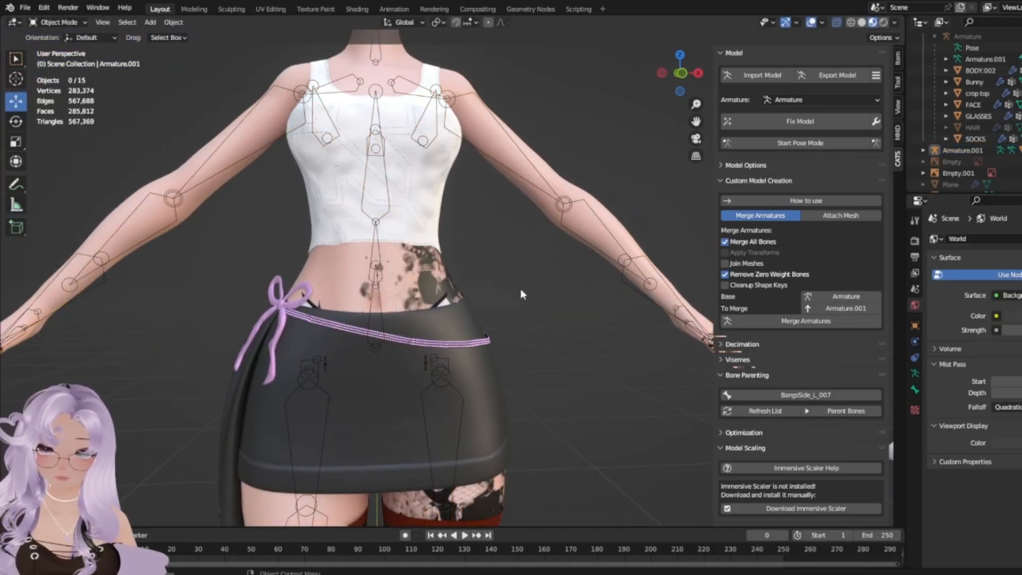
left_click(440, 380)
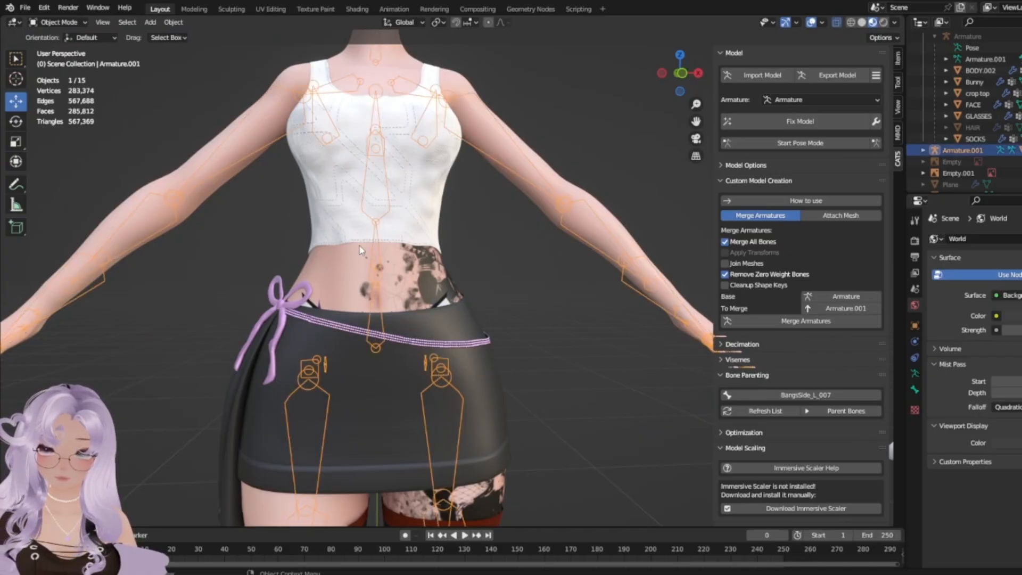
scroll(327, 282, "down", 4)
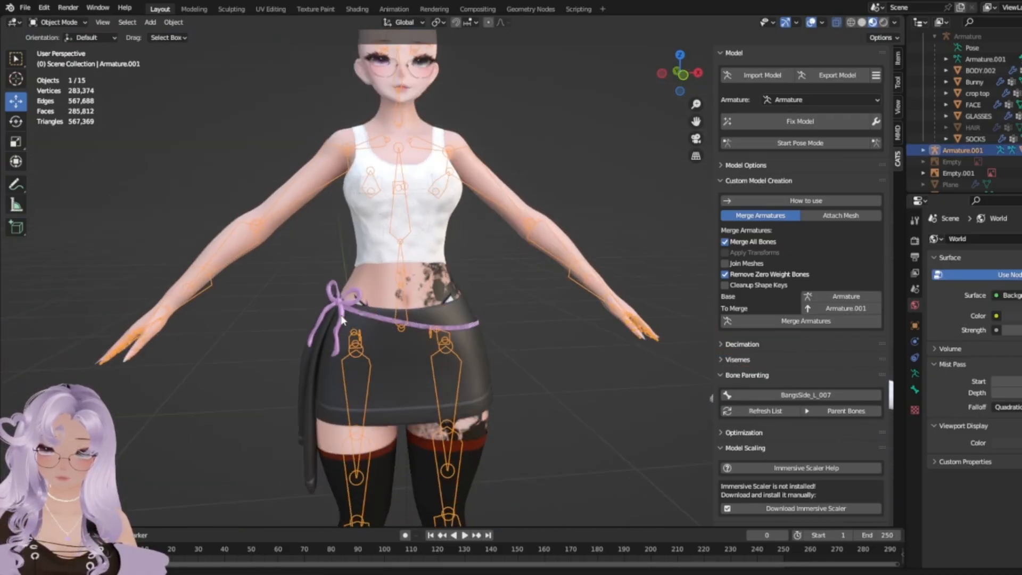
middle_click_drag(335, 314, 333, 321)
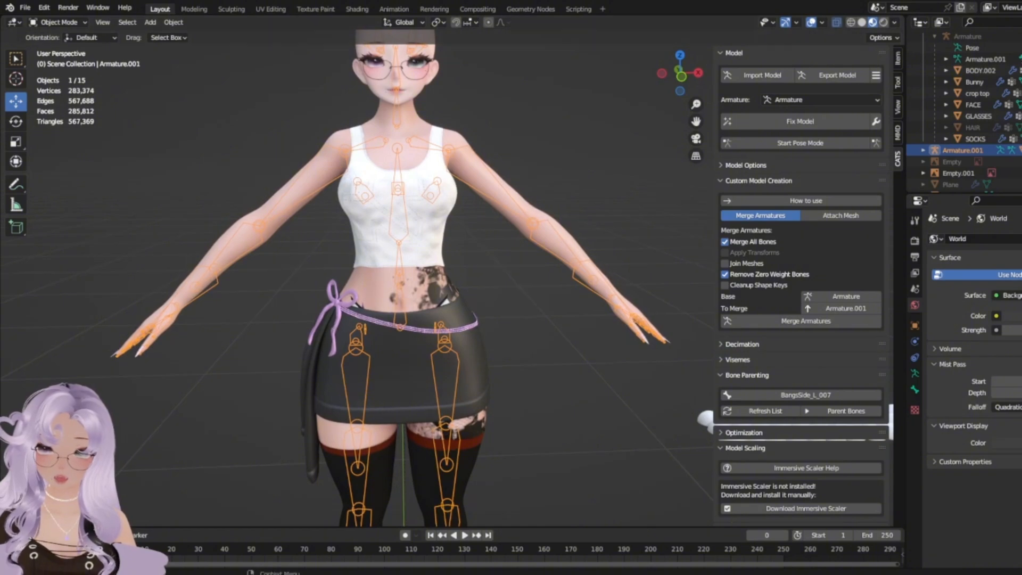
key("h")
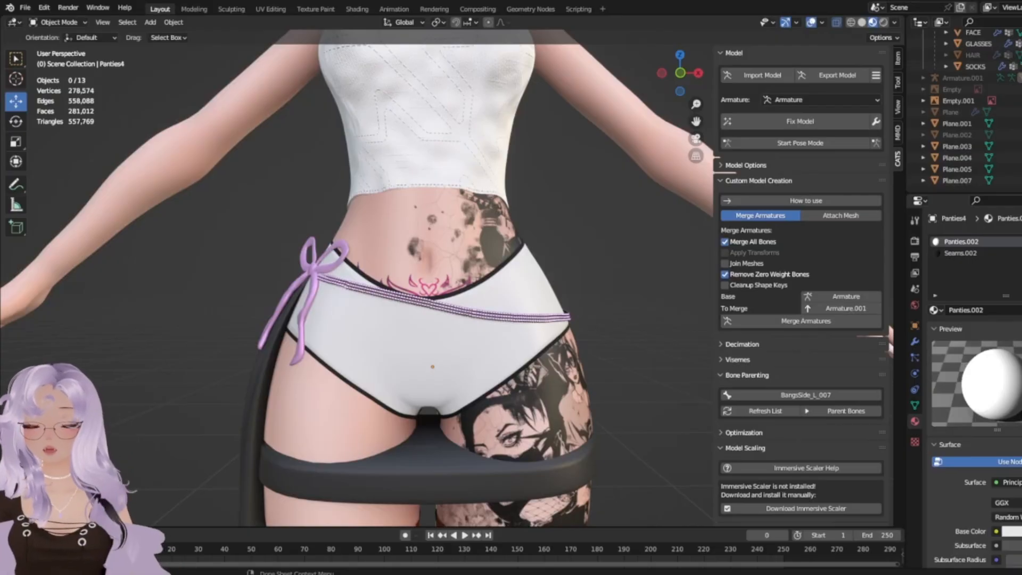
Unhide the main skirt mesh Plane.002 above the hem band.
middle_click_drag(362, 404, 411, 410, "shift")
left_click(453, 290)
scroll(450, 292, "up", 5)
scroll(443, 289, "down", 5)
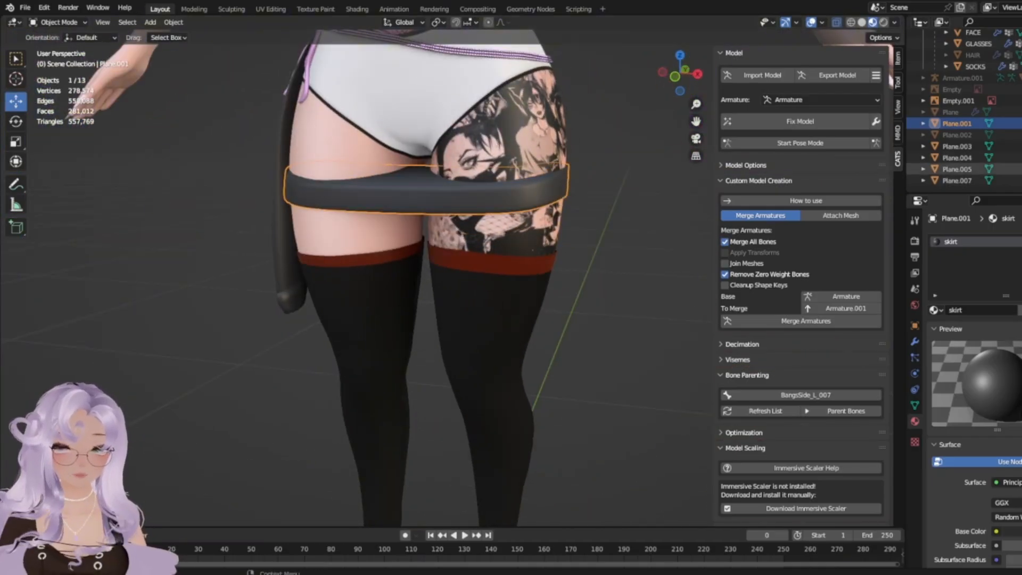
left_click(1021, 136)
middle_click_drag(452, 281, 525, 354, "shift")
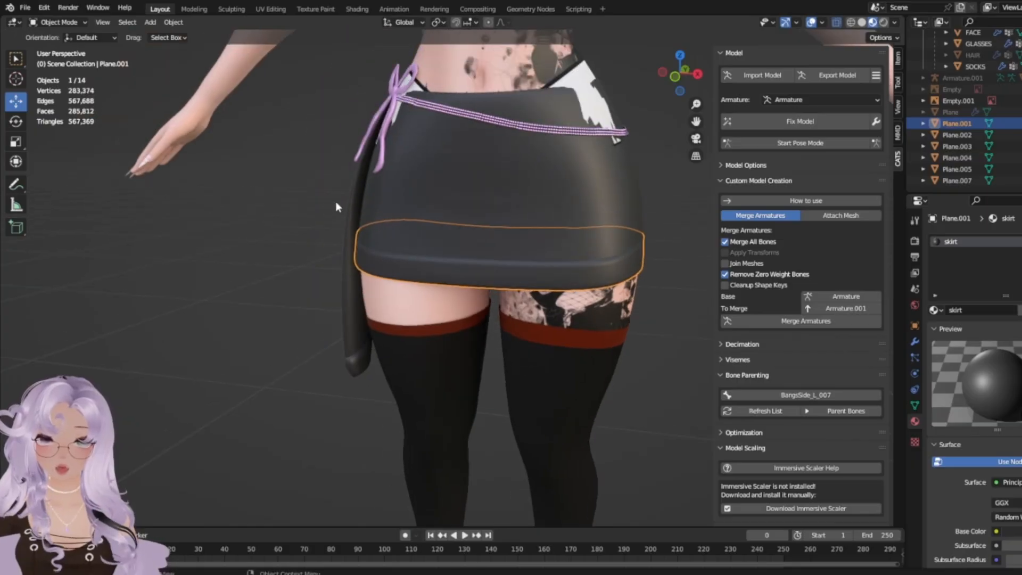
Hide the skirt's side drape Plane.003 and the bow Plane.005.
left_click(352, 204)
middle_click_drag(353, 205, 444, 266)
left_click(1021, 147)
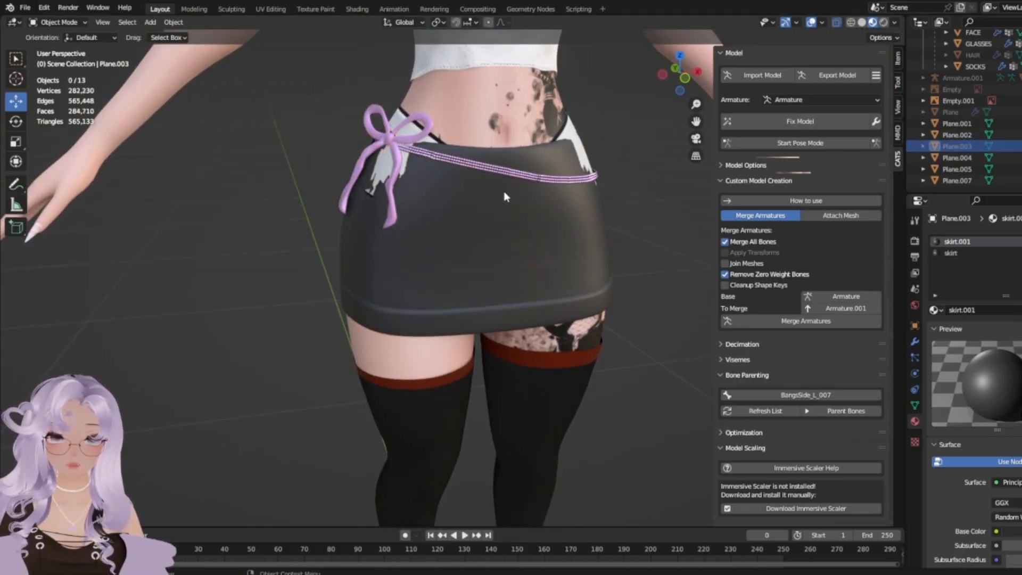
middle_click_drag(504, 193, 482, 213)
left_click(481, 213)
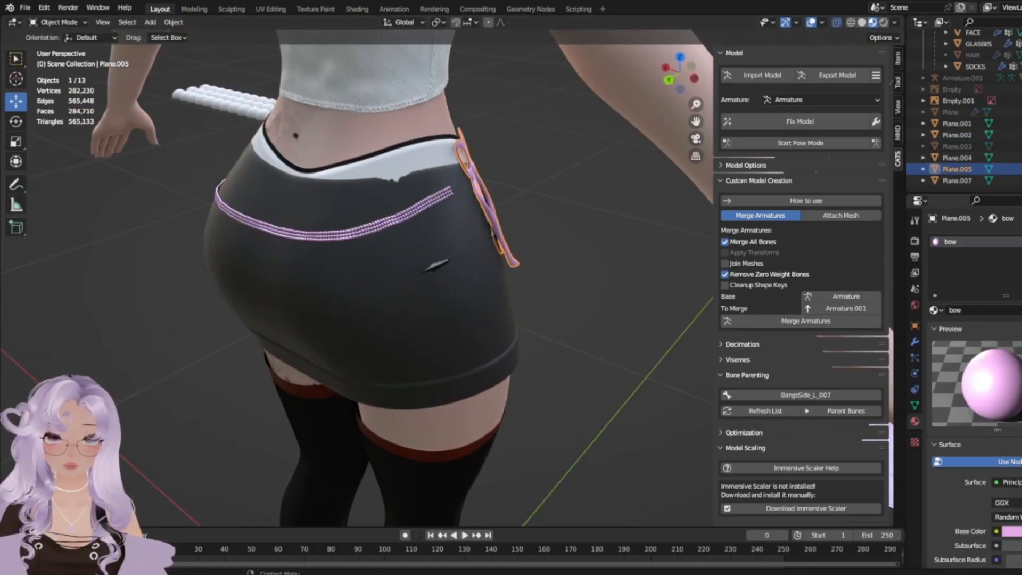
key("h")
Join the main skirt, its hem band and the pearl belt into one mesh, keeping the belt as the active object.
left_click(336, 235)
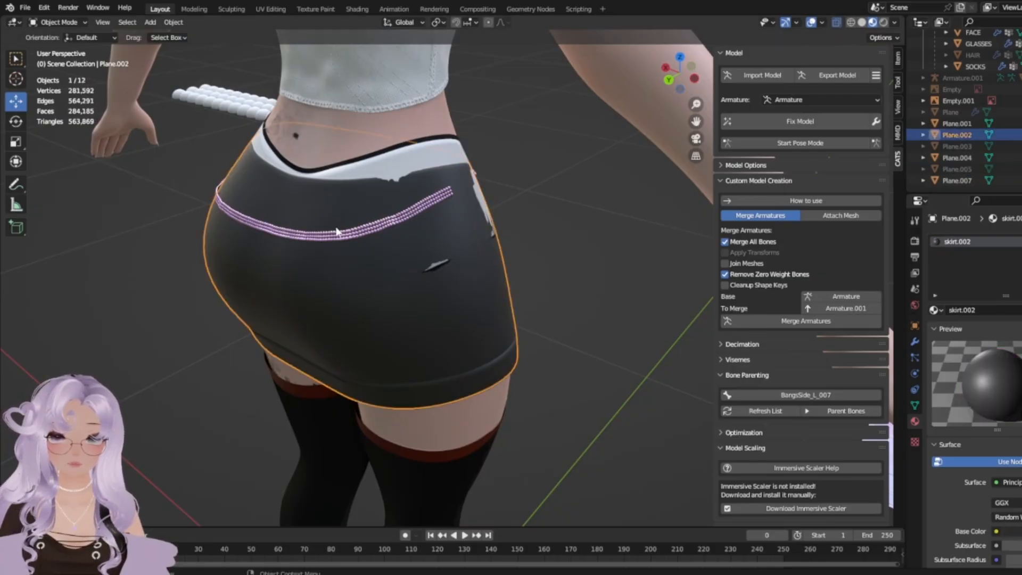
middle_click_drag(336, 242, 246, 300)
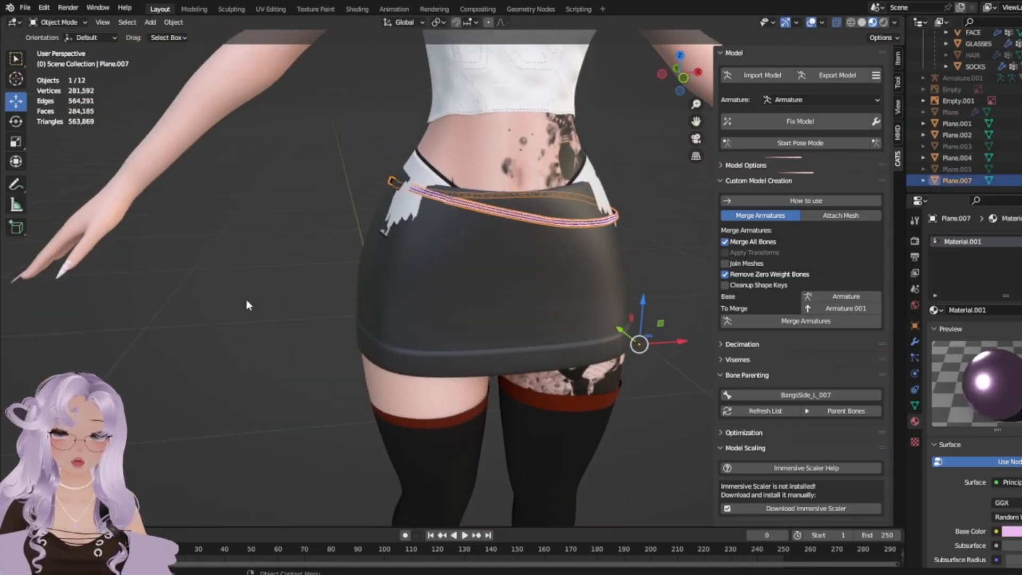
scroll(246, 299, "up", 5)
left_click(259, 269)
left_click(501, 261)
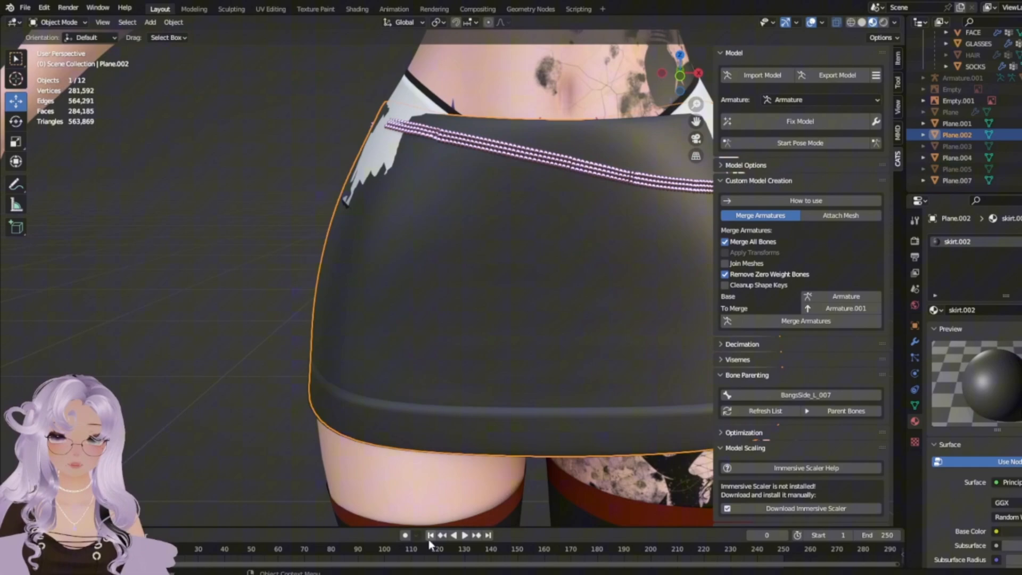
left_click(455, 426, "shift")
left_click(457, 277, "shift")
left_click(528, 155, "shift")
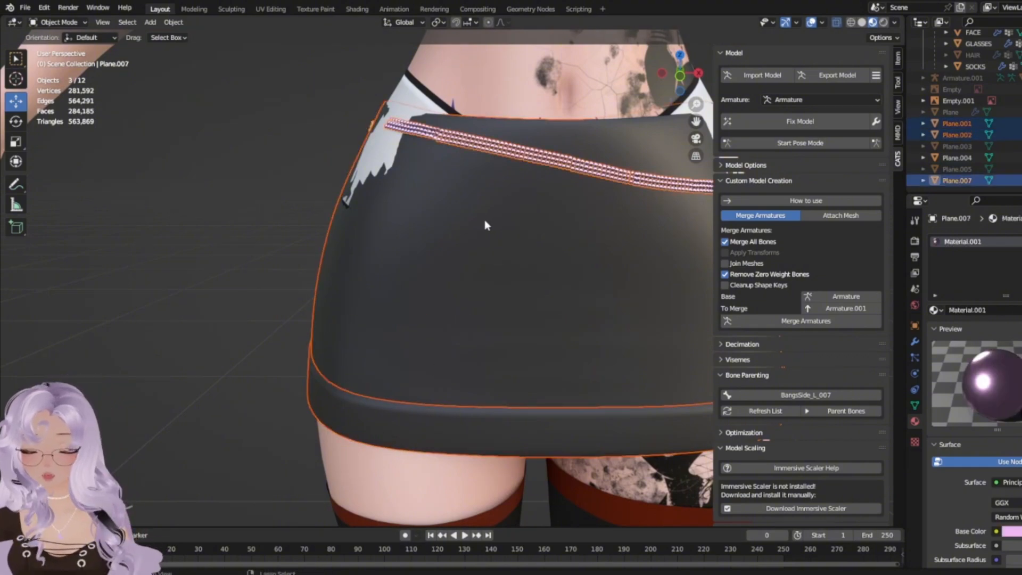
key("ctrl+j")
scroll(297, 418, "down", 3)
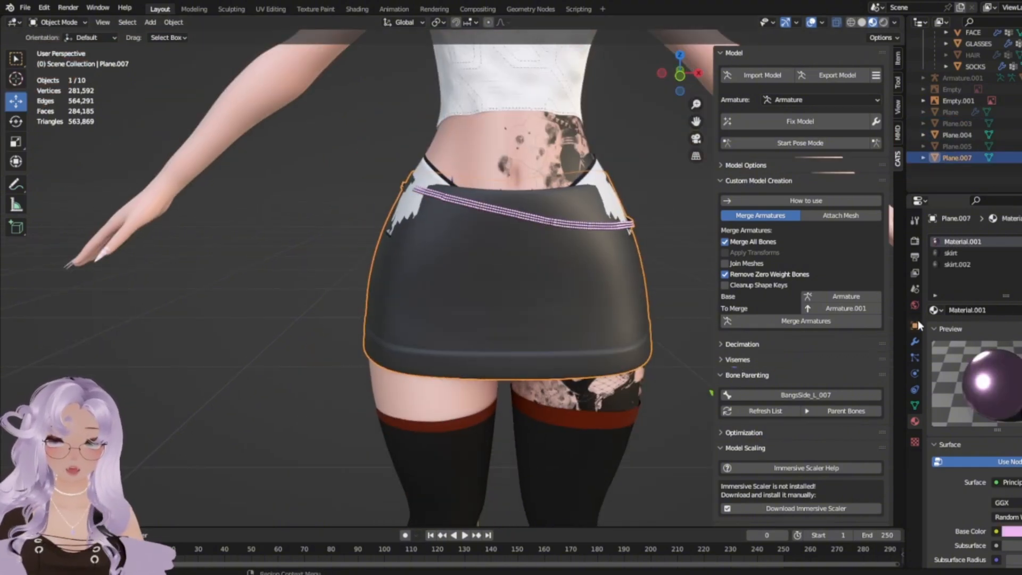
Add a Data Transfer modifier to the joined skirt and belt mesh Plane.007.
left_click(915, 341)
scroll(963, 106, "up", 4)
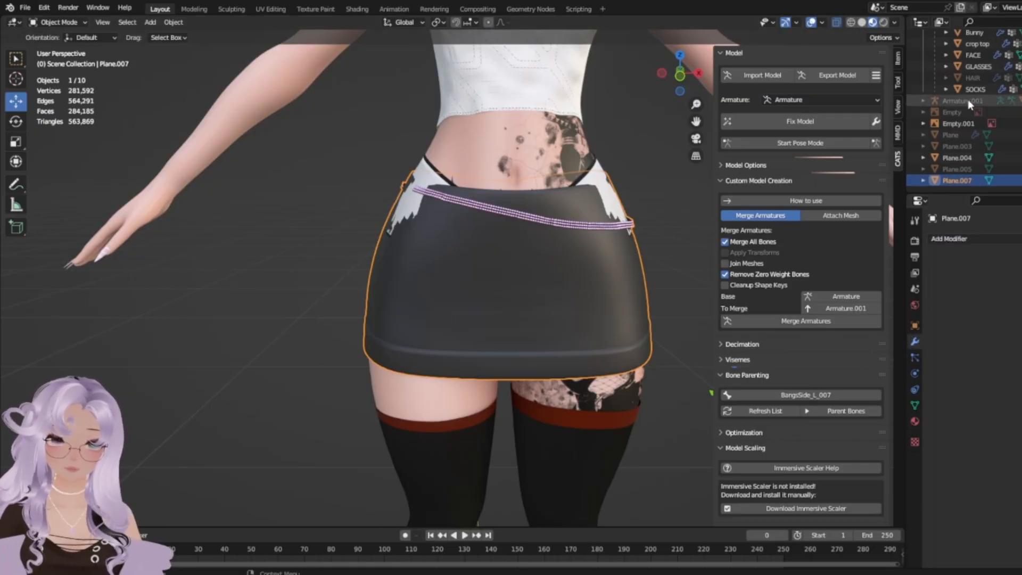
left_click(950, 239)
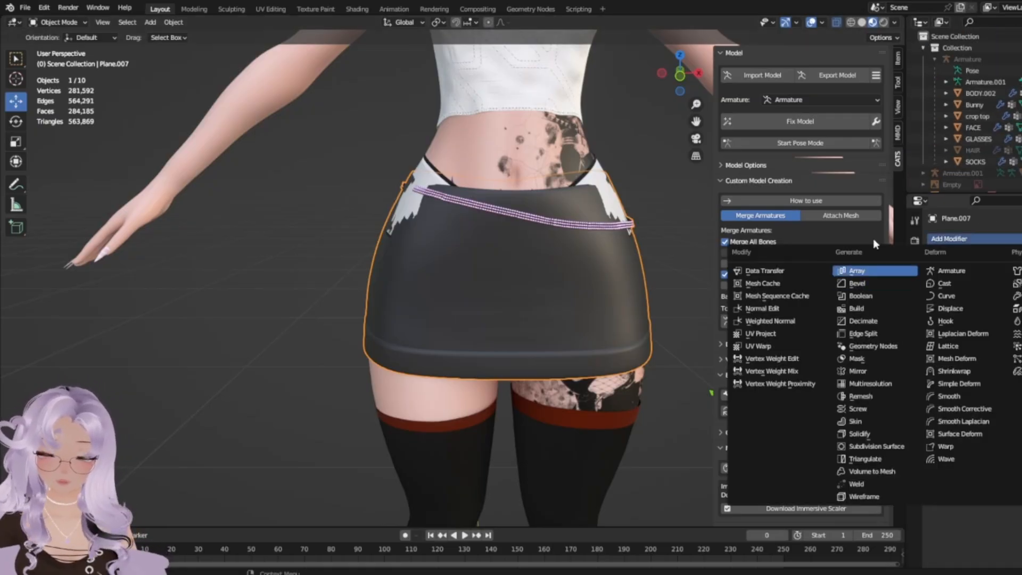
left_click(957, 239)
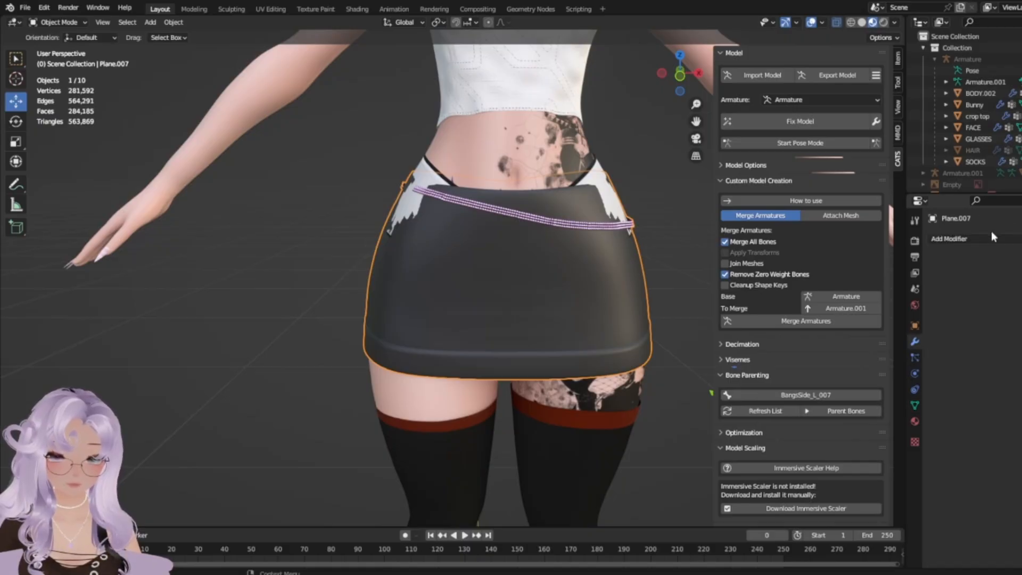
left_click(996, 238)
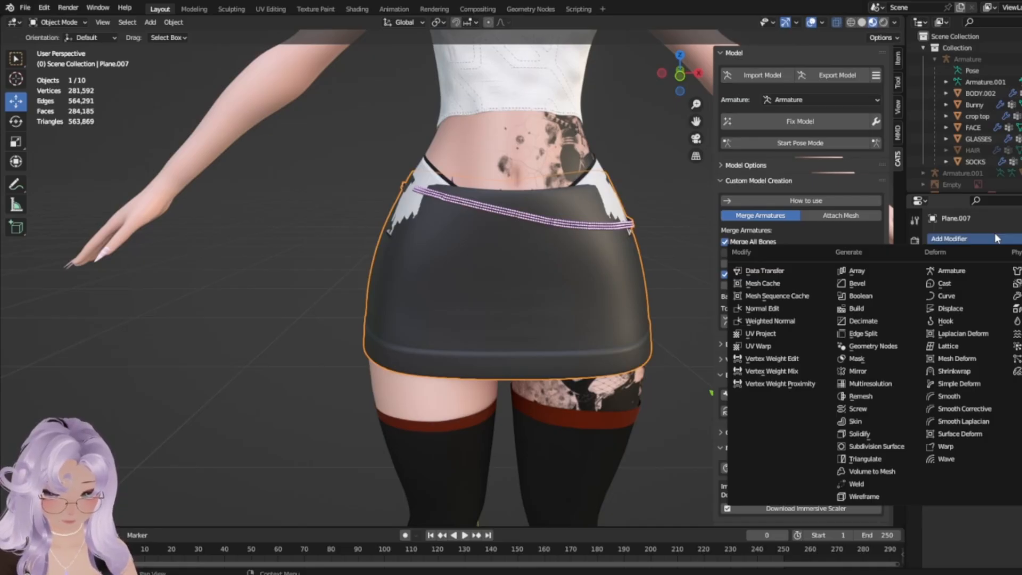
left_click(915, 405)
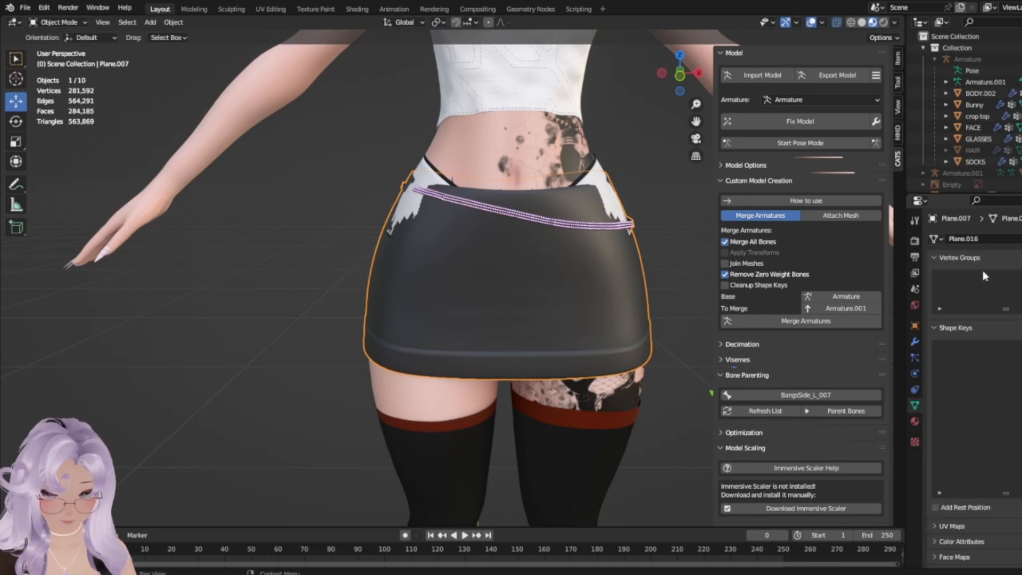
left_click(915, 343)
left_click(952, 239)
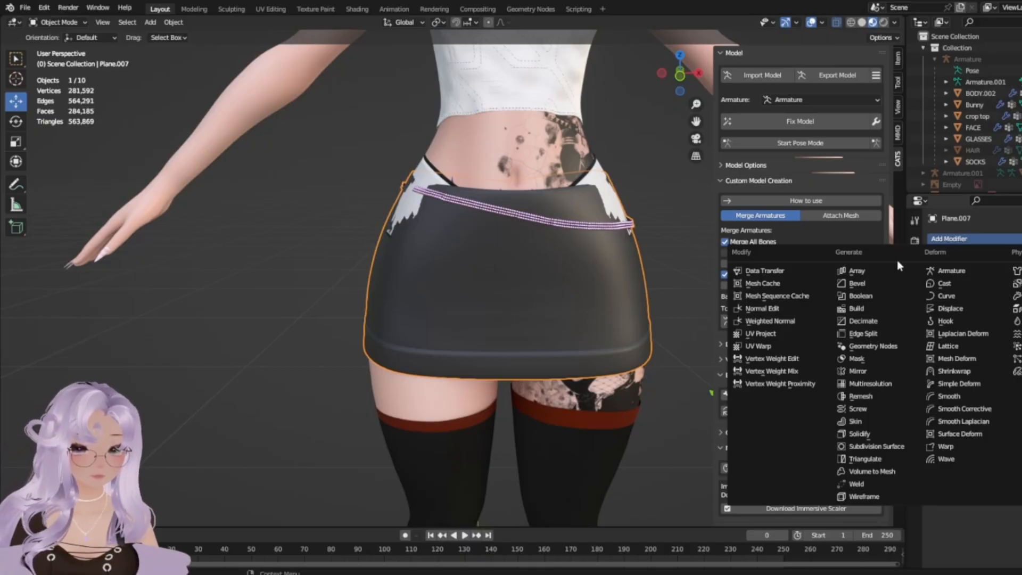
left_click(756, 271)
scroll(319, 312, "down", 3)
scroll(517, 299, "up", 3)
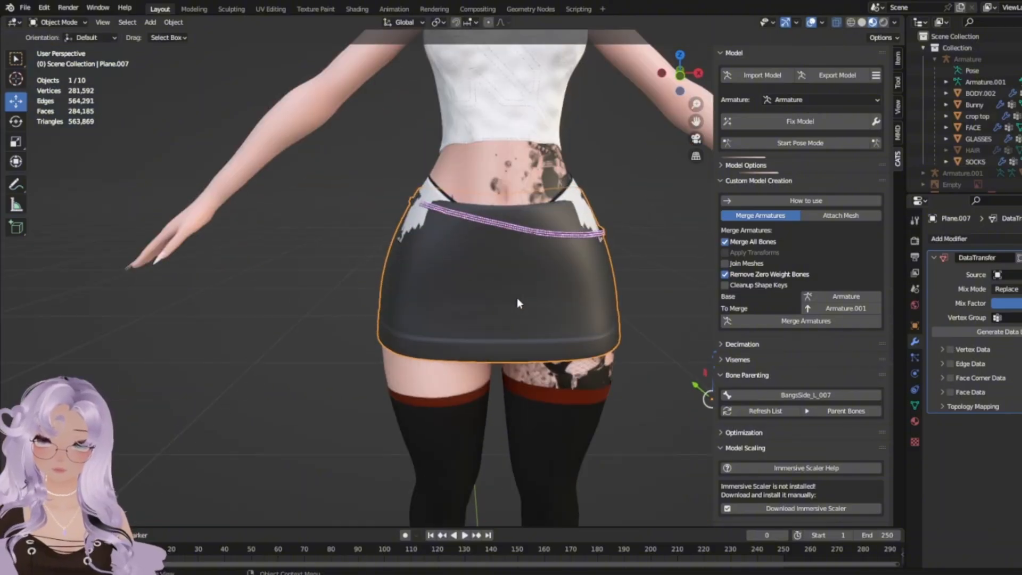
Set the avatar's body mesh BODY.002 as the source object of the skirt's Data Transfer modifier.
scroll(400, 296, "up", 2)
scroll(400, 294, "down", 2)
scroll(798, 325, "down", 1)
scroll(315, 277, "down", 4)
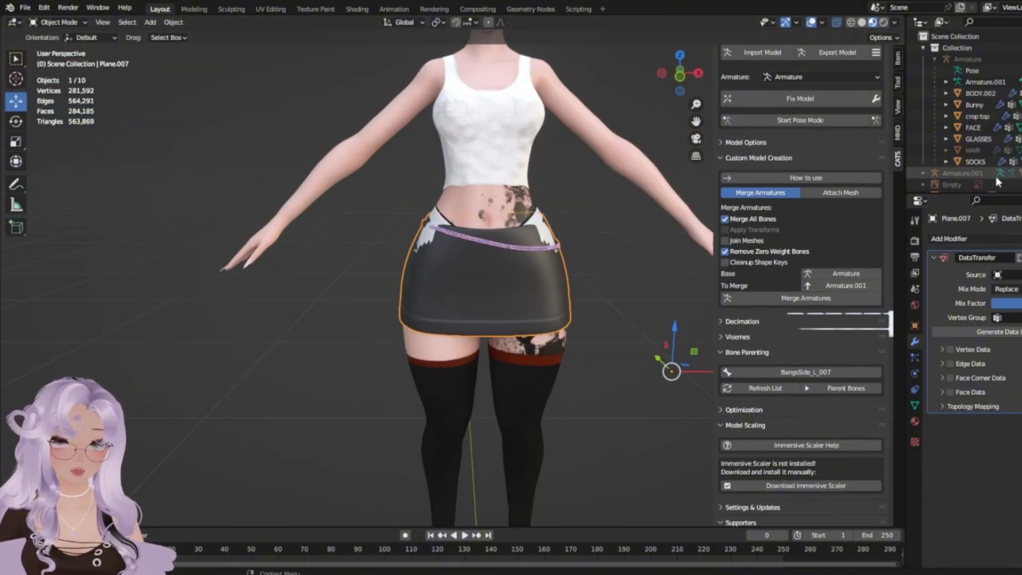
left_click(1008, 275)
left_click(1021, 274)
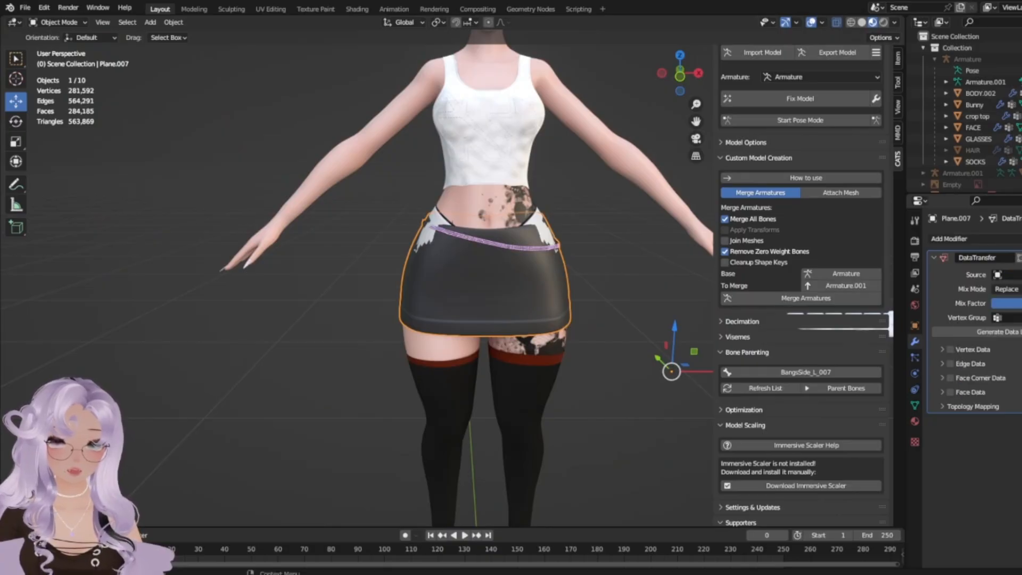
left_click(1021, 274)
left_click(338, 155)
scroll(295, 462, "up", 3)
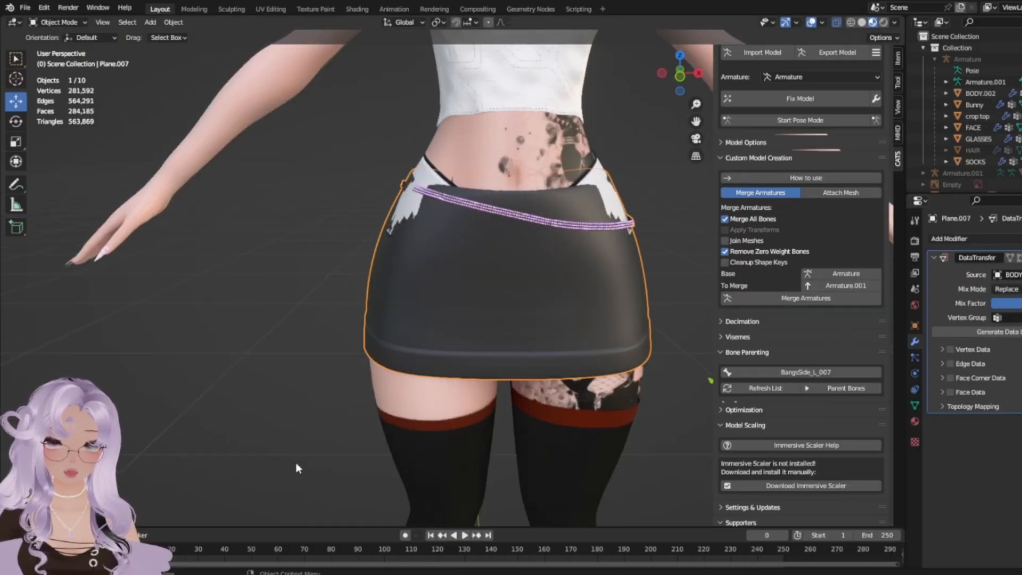
scroll(267, 229, "up", 1)
scroll(151, 314, "down", 2)
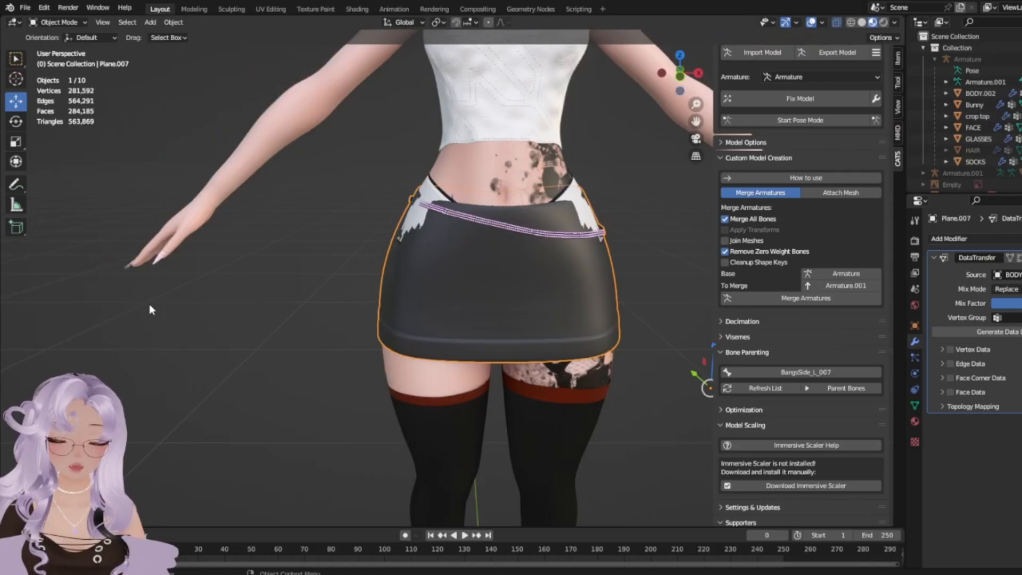
Select the body mesh BODY.002 and switch it to Weight Paint mode to view its weights around the hips.
left_click(524, 181)
left_click(58, 23)
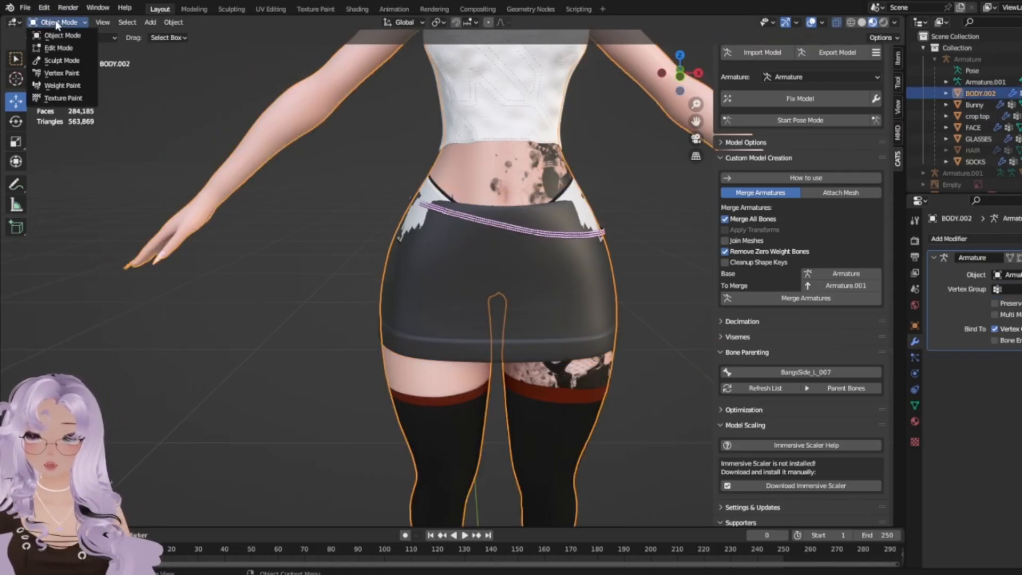
left_click(62, 85)
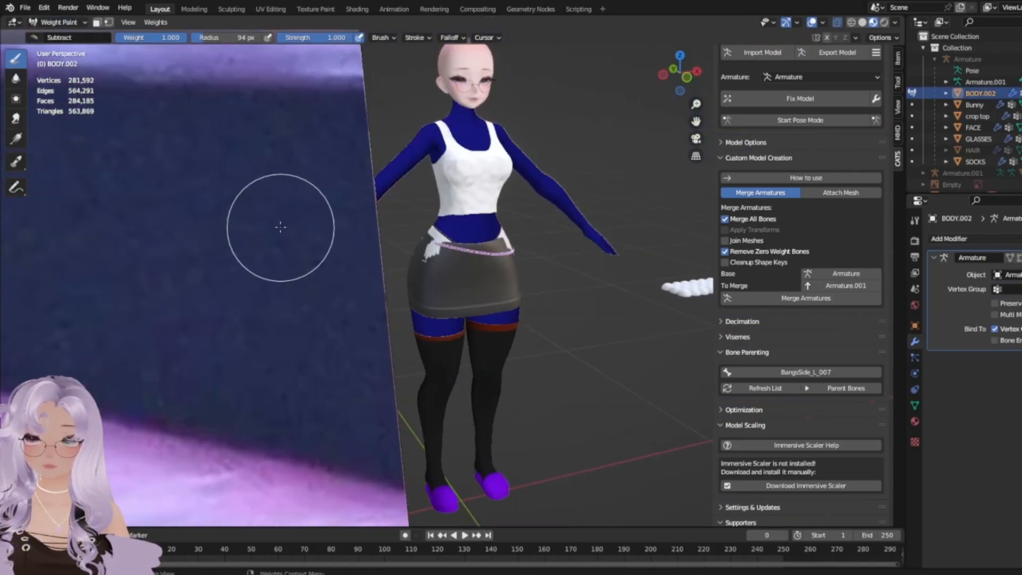
scroll(278, 227, "up", 3)
middle_click_drag(197, 221, 226, 244)
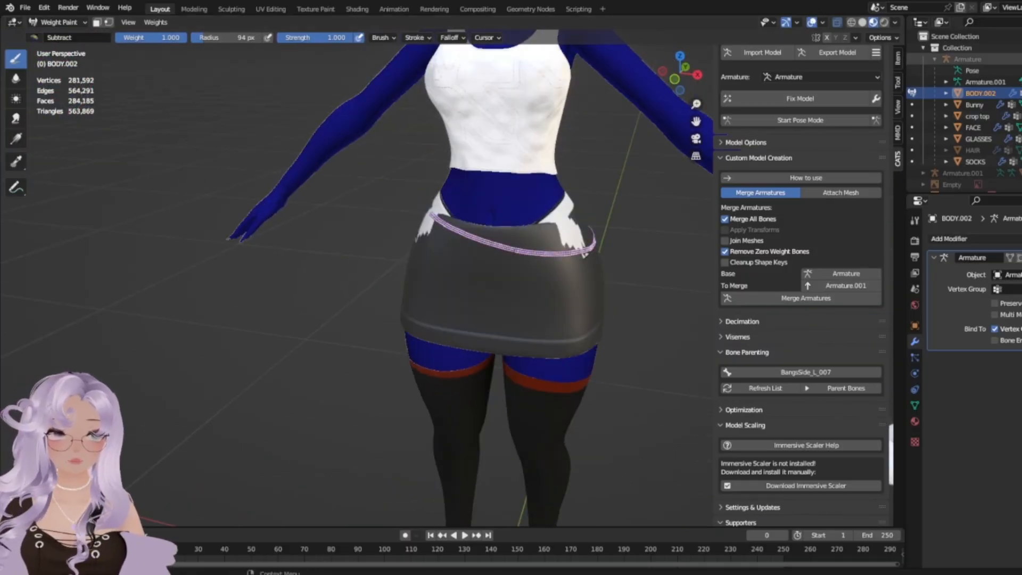
Unhide the armature, select it together with the body mesh BODY.002 and switch the body to Weight Paint mode.
left_click(1019, 59)
middle_click_drag(331, 217, 261, 286, "shift")
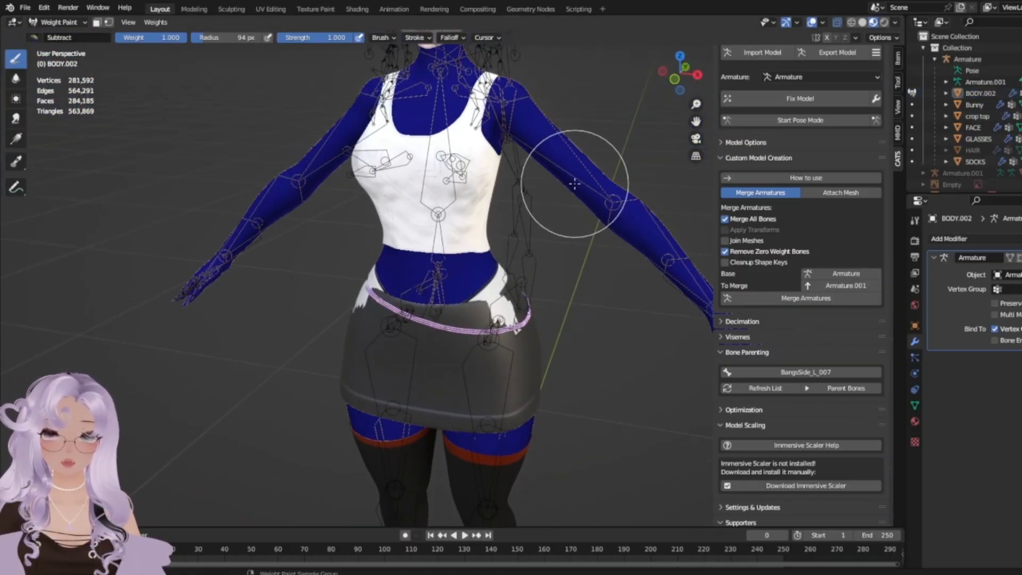
left_click(59, 21)
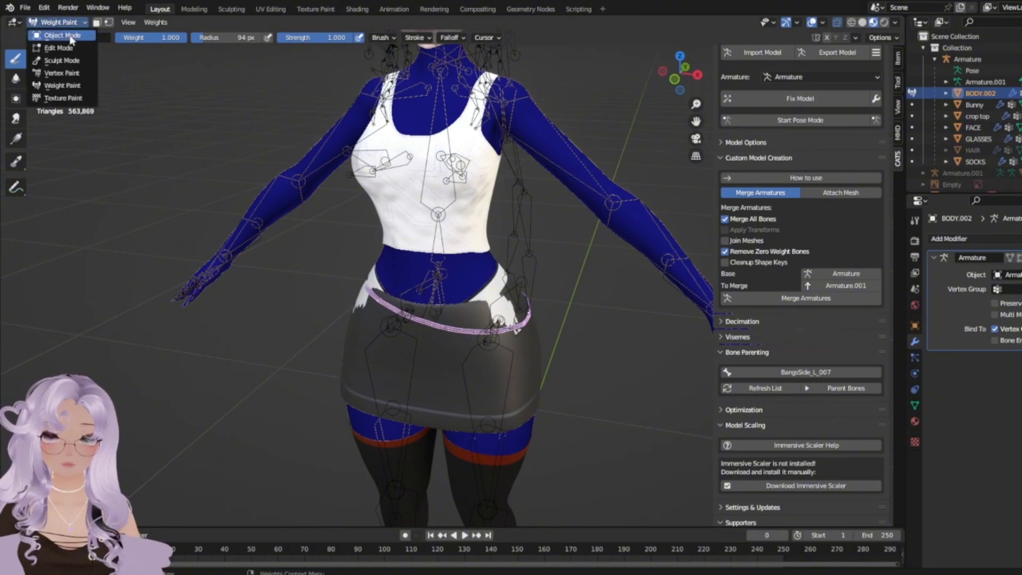
left_click(54, 33)
left_click(616, 211)
left_click(615, 213, "shift")
left_click(59, 22)
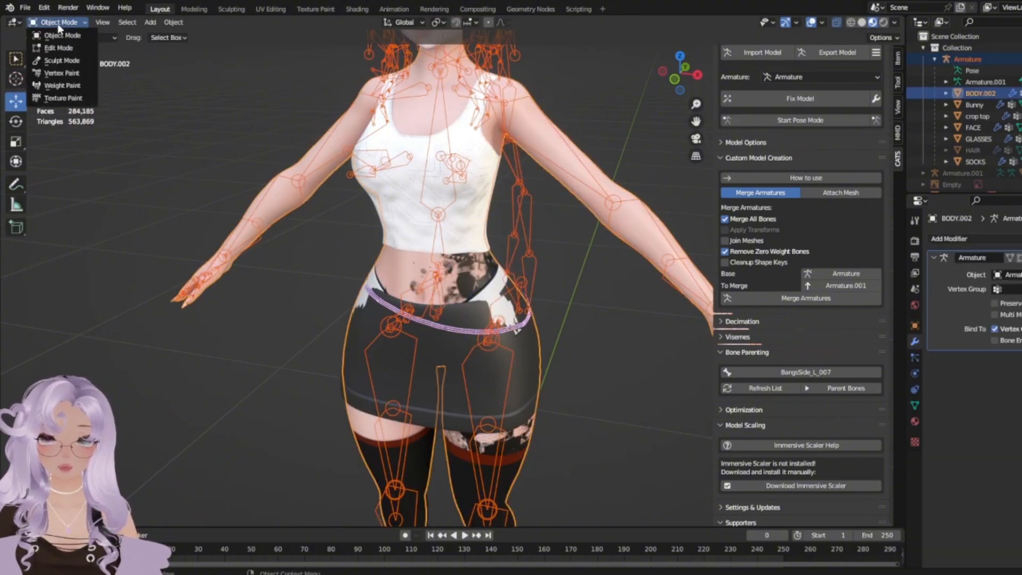
left_click(59, 90)
Examine the left arm bone's weights on the body, returning to Object Mode and hiding the armature when done.
middle_click_drag(610, 226, 477, 263, "shift")
middle_click_drag(477, 263, 495, 250)
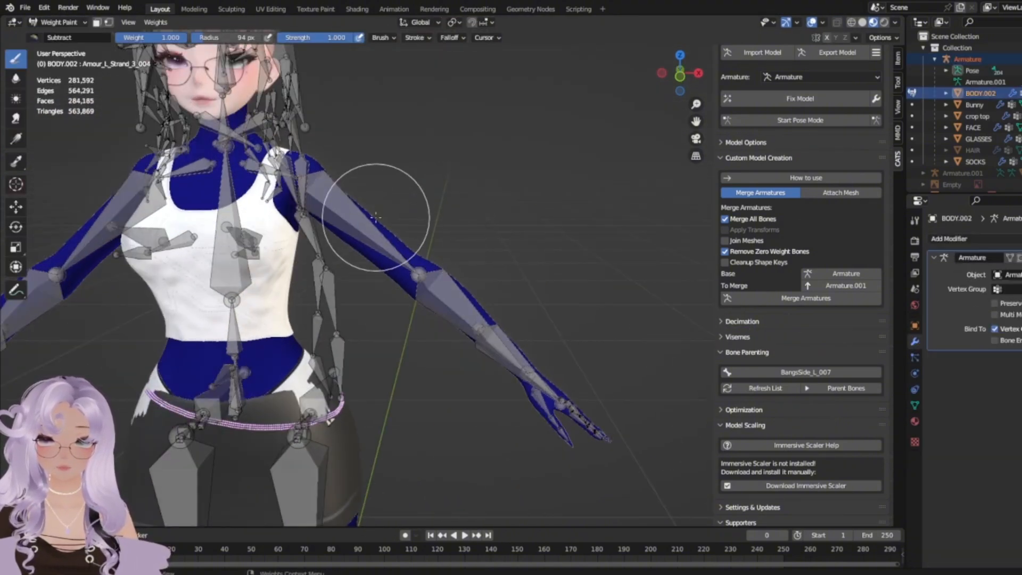
left_click(342, 223, "ctrl")
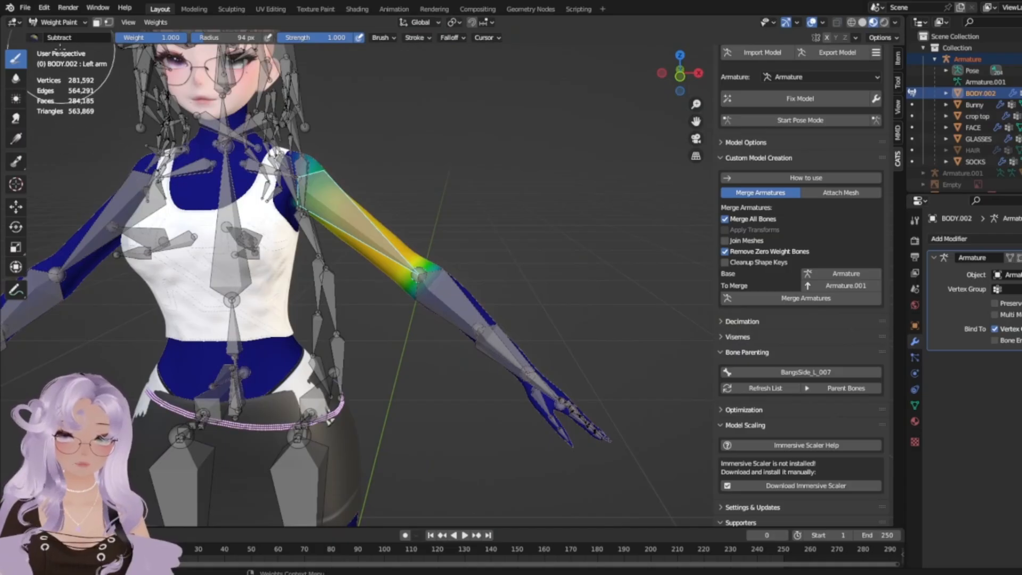
left_click(57, 22)
left_click(60, 36)
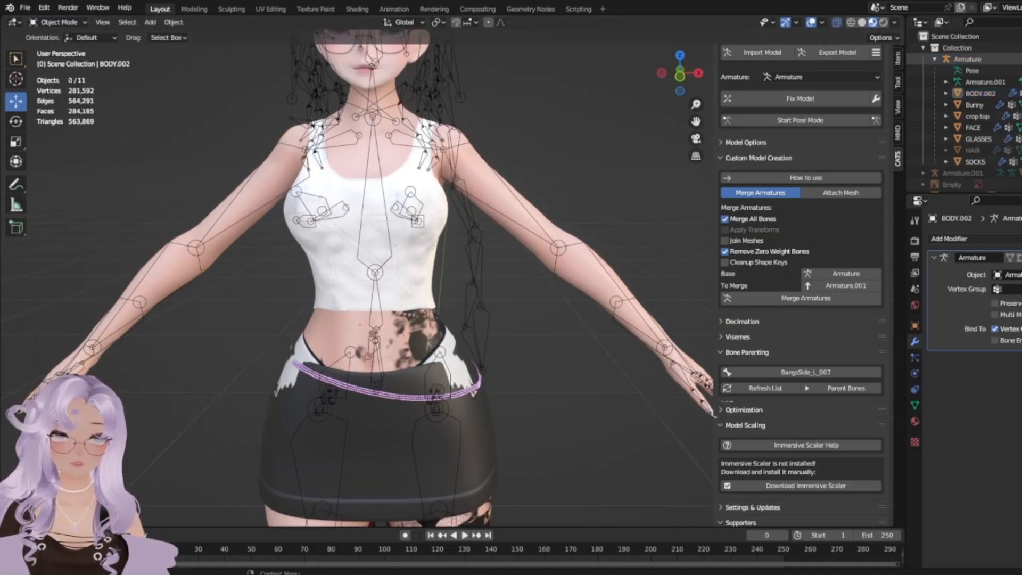
left_click(1021, 59)
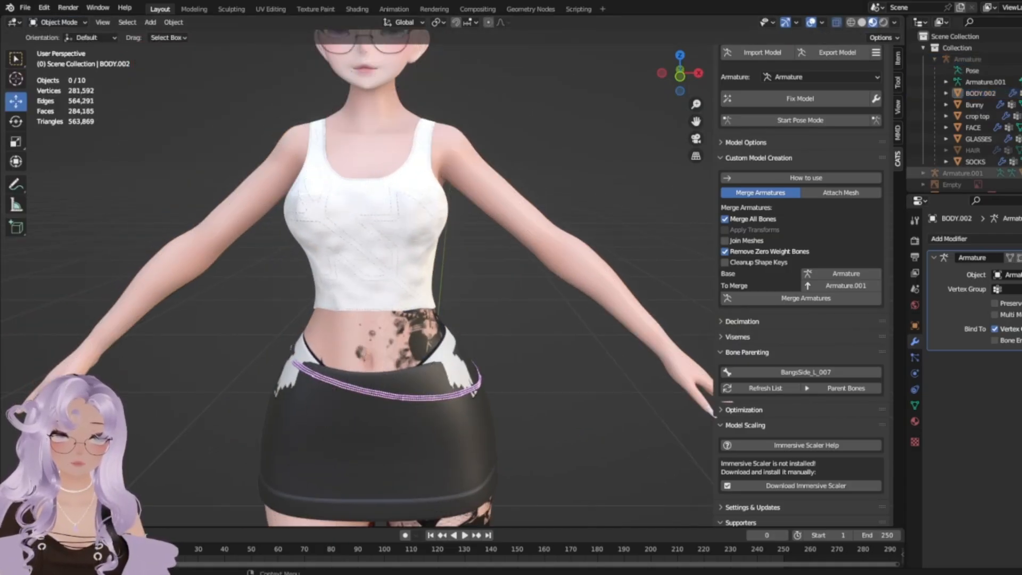
left_click(1021, 150)
middle_click_drag(419, 129, 712, 223, "shift")
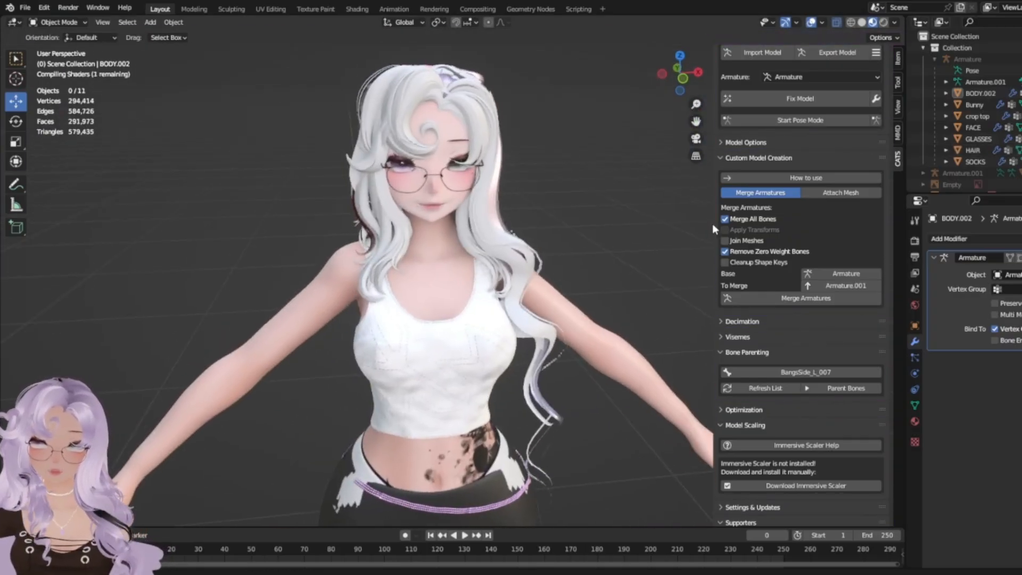
left_click(497, 242)
key("h")
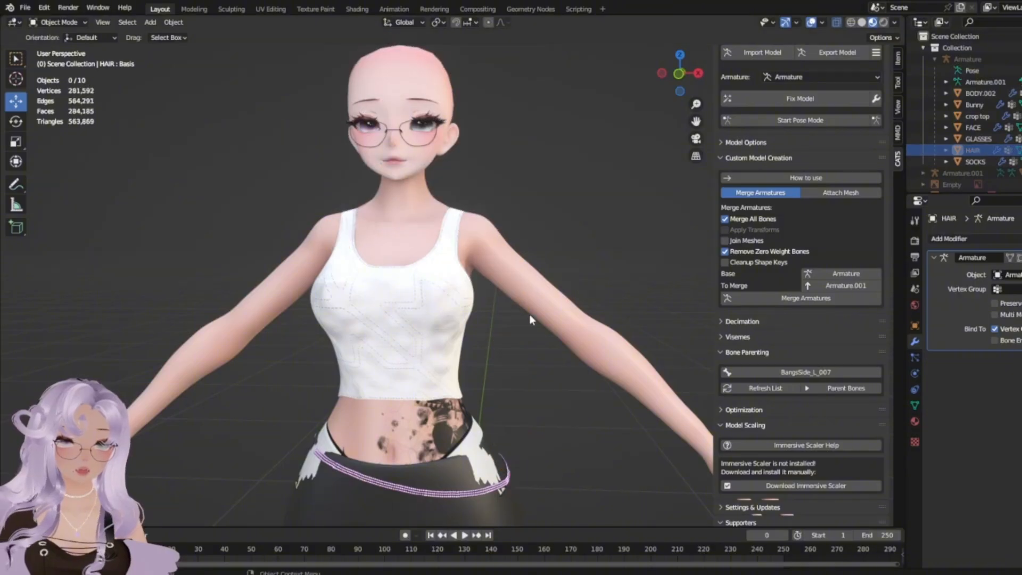
Enable Vertex Data with Vertex Groups and Nearest Vertex mapping in the skirt's Data Transfer modifier.
scroll(538, 330, "down", 2)
middle_click_drag(557, 378, 567, 193, "shift")
scroll(568, 193, "up", 3)
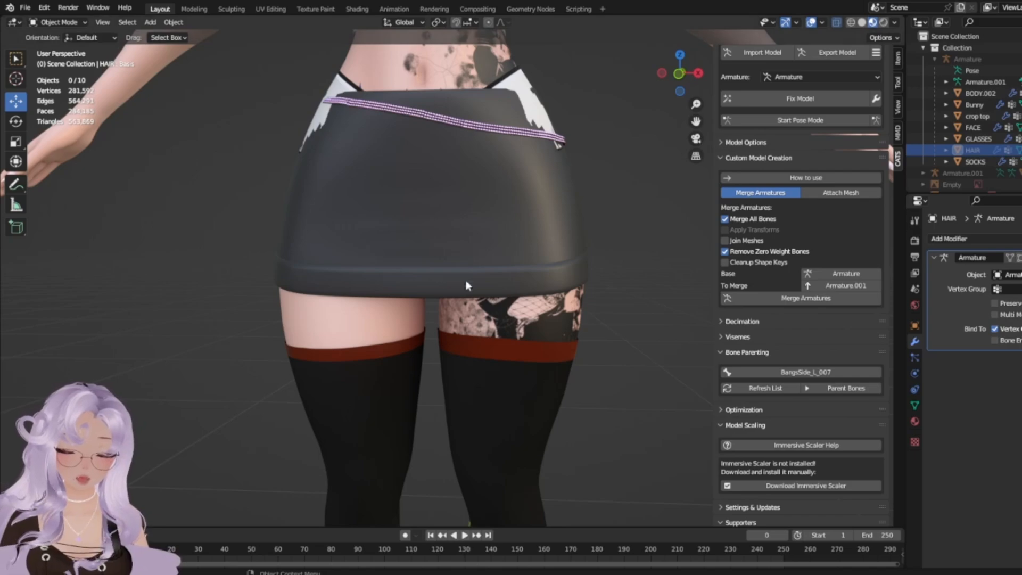
middle_click_drag(434, 244, 461, 270)
left_click(505, 261)
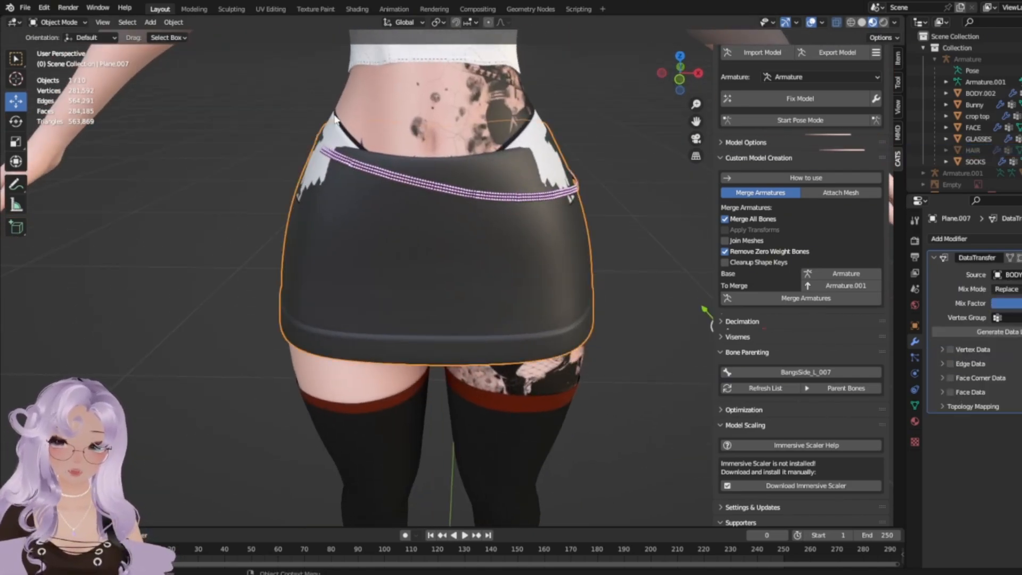
left_click(943, 349)
left_click(950, 349)
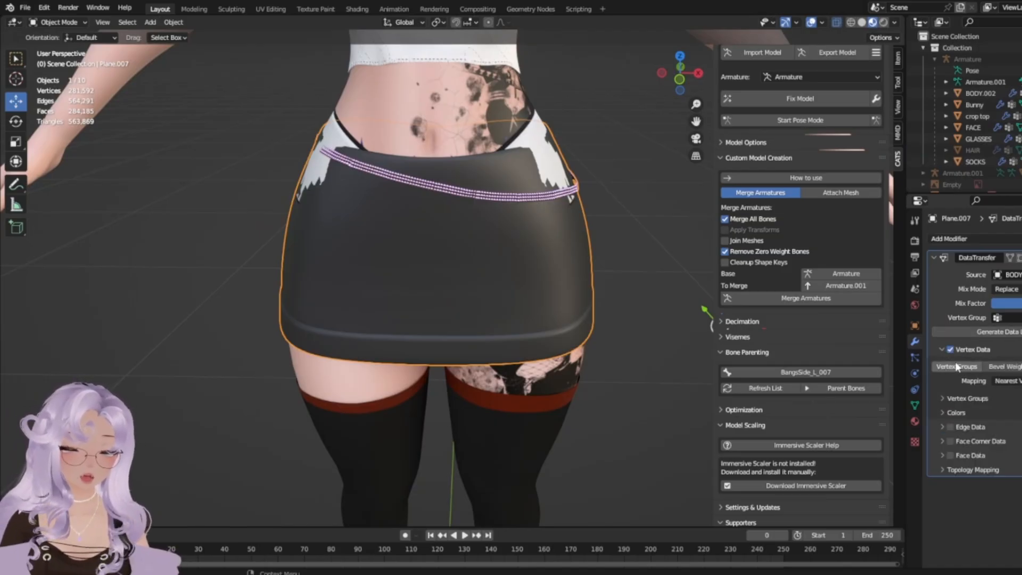
left_click(957, 367)
left_click(1007, 381)
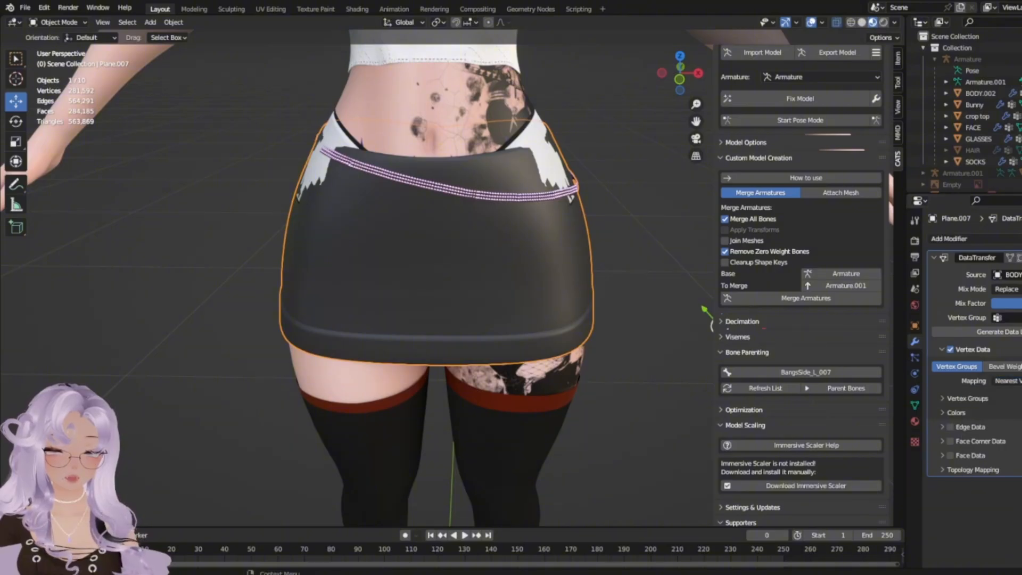
left_click(1006, 381)
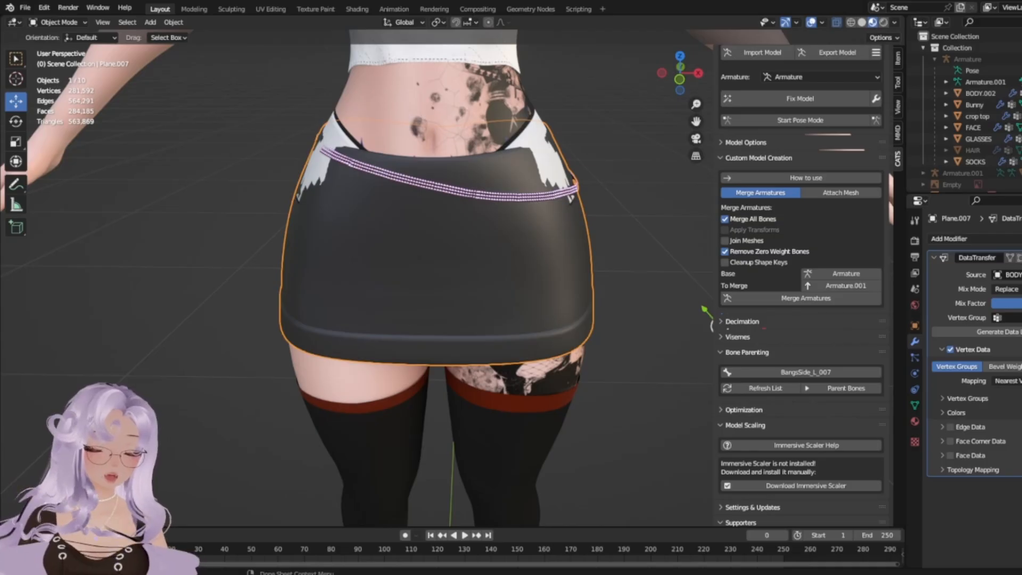
Apply the Data Transfer modifier on the skirt mesh Plane.007.
scroll(451, 383, "up", 2)
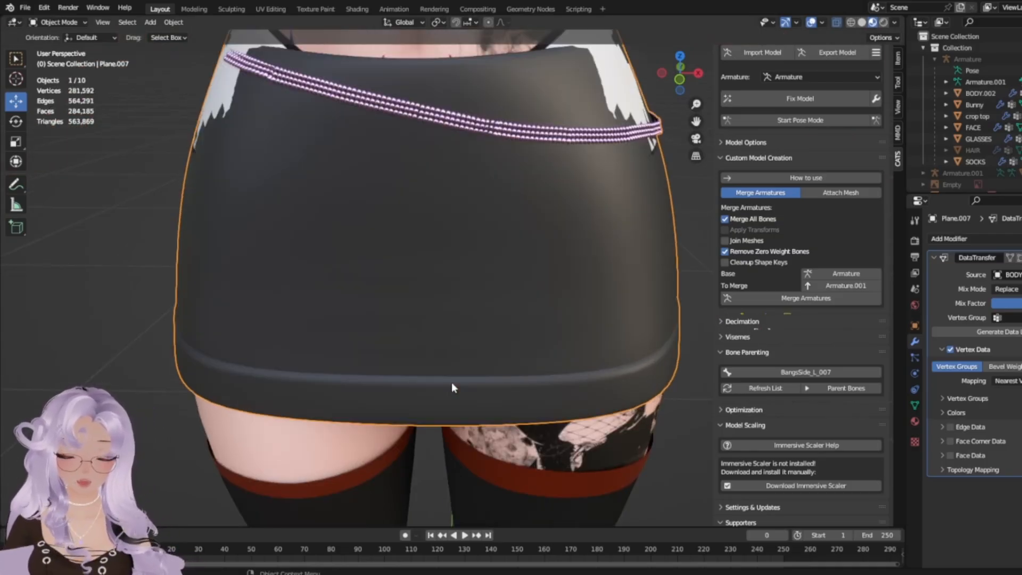
scroll(451, 382, "down", 1)
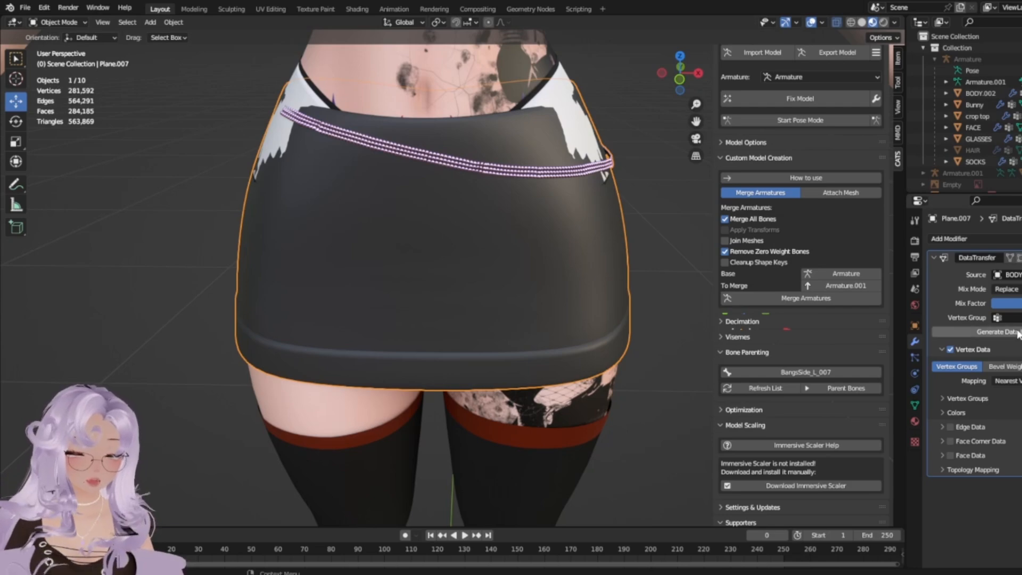
scroll(521, 104, "down", 4)
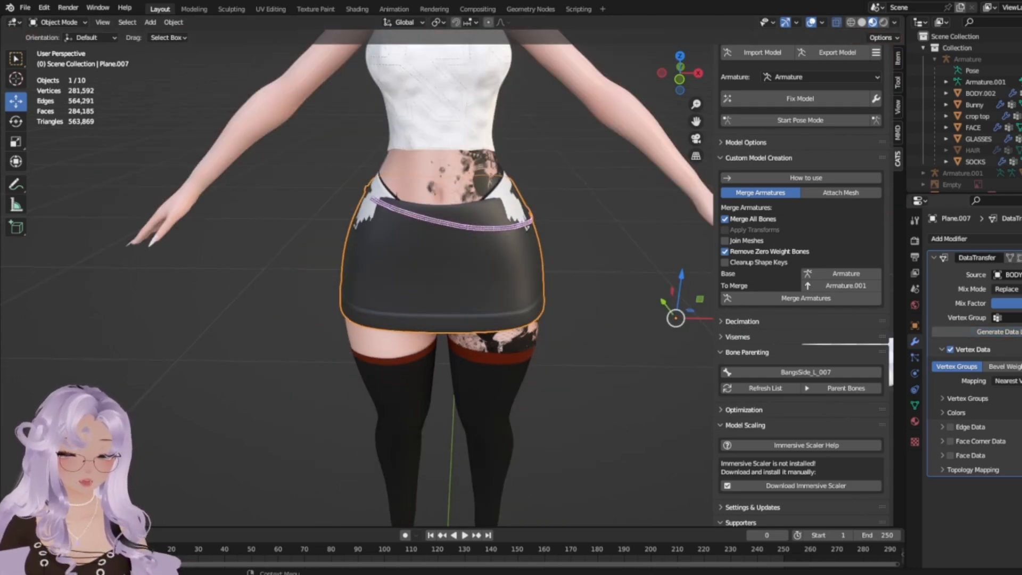
left_click(1020, 258)
left_click(1008, 271)
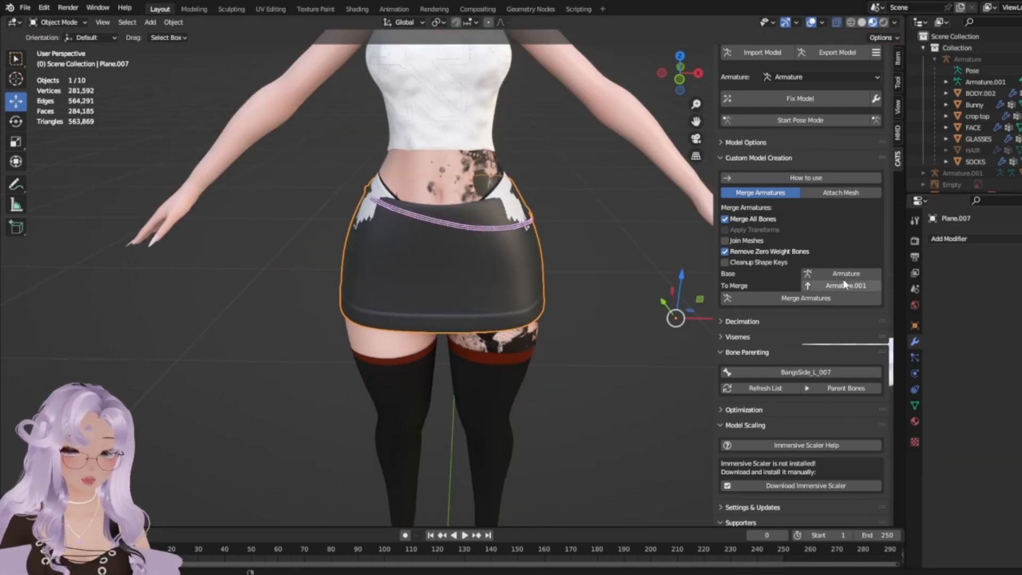
Unhide the armature and check the skirt's weights in Weight Paint mode with both selected, returning to Object Mode.
left_click(566, 289)
left_click(1021, 59)
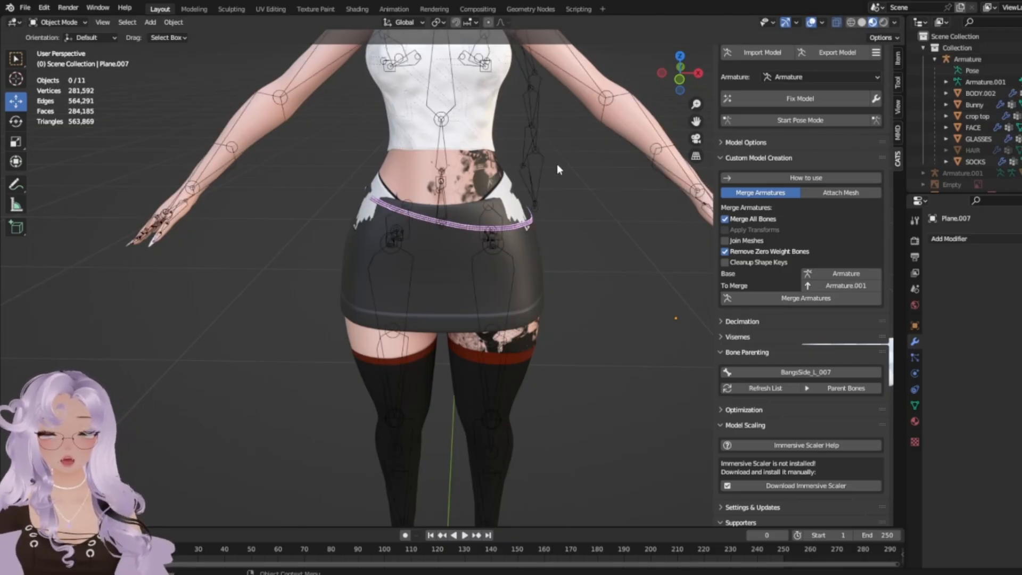
left_click(531, 145)
scroll(550, 259, "up", 3)
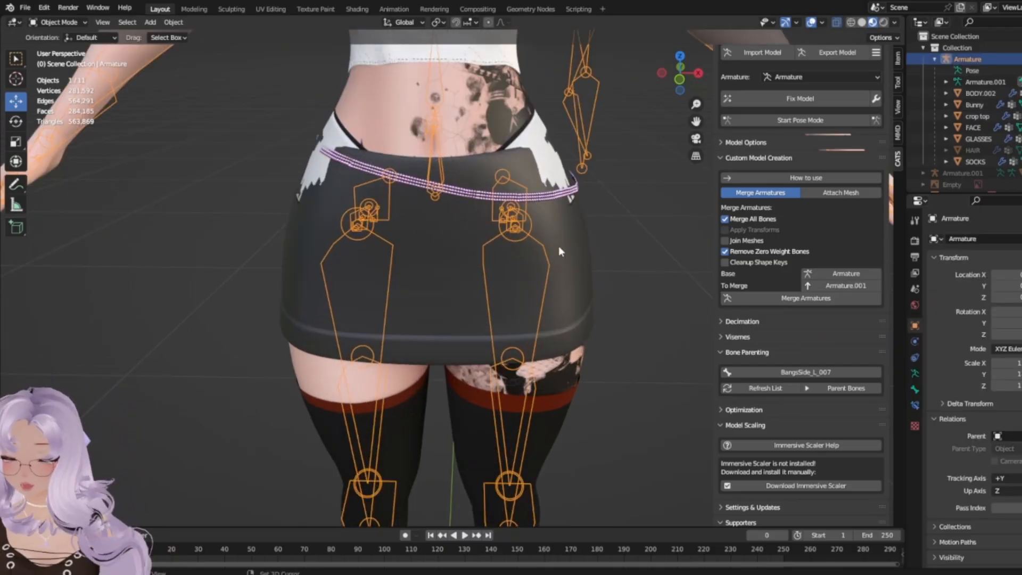
left_click(559, 247, "shift")
left_click(58, 22)
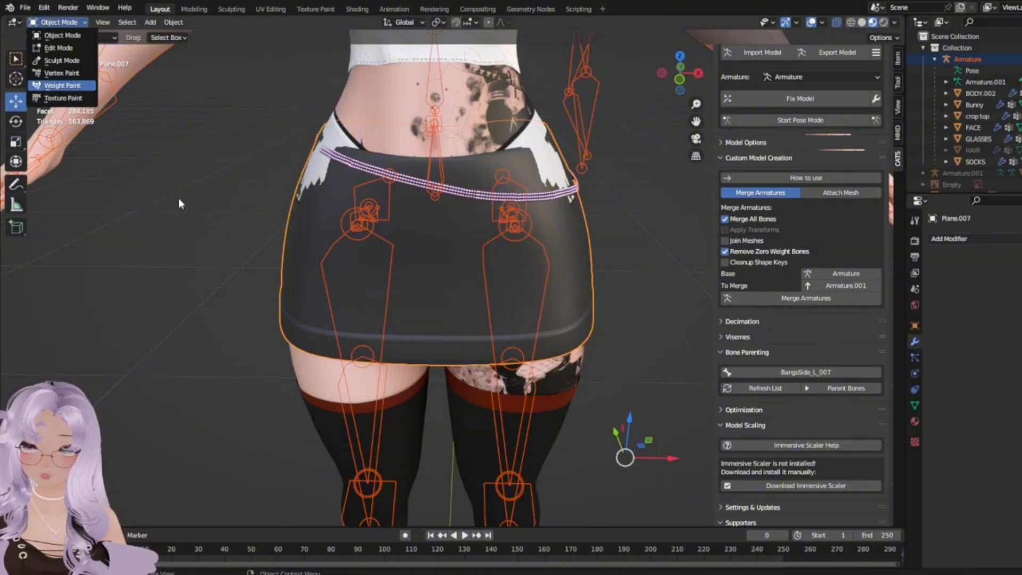
left_click(63, 85)
middle_click_drag(255, 214, 112, 75)
left_click(59, 22)
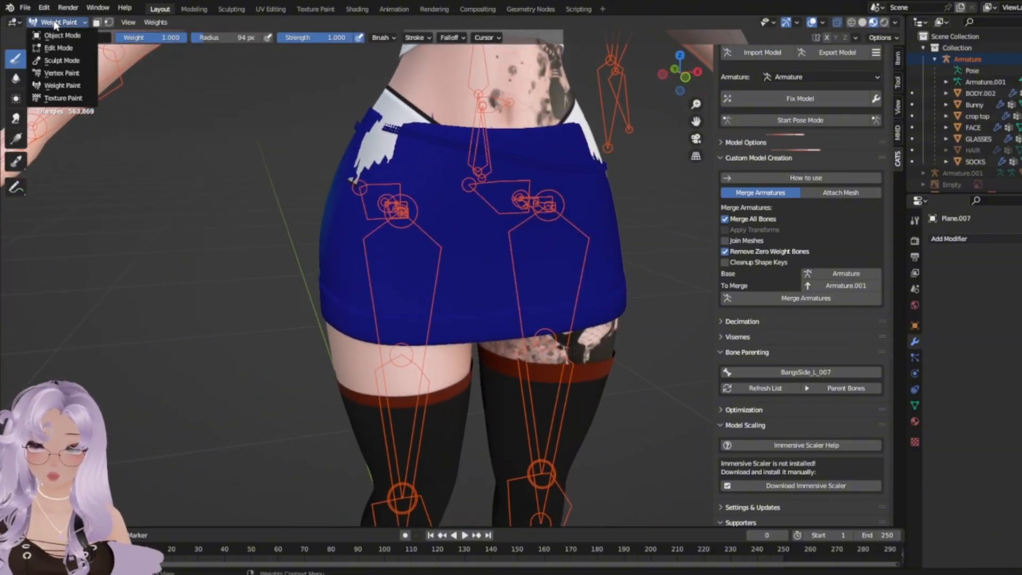
left_click(62, 34)
left_click(378, 217, "shift")
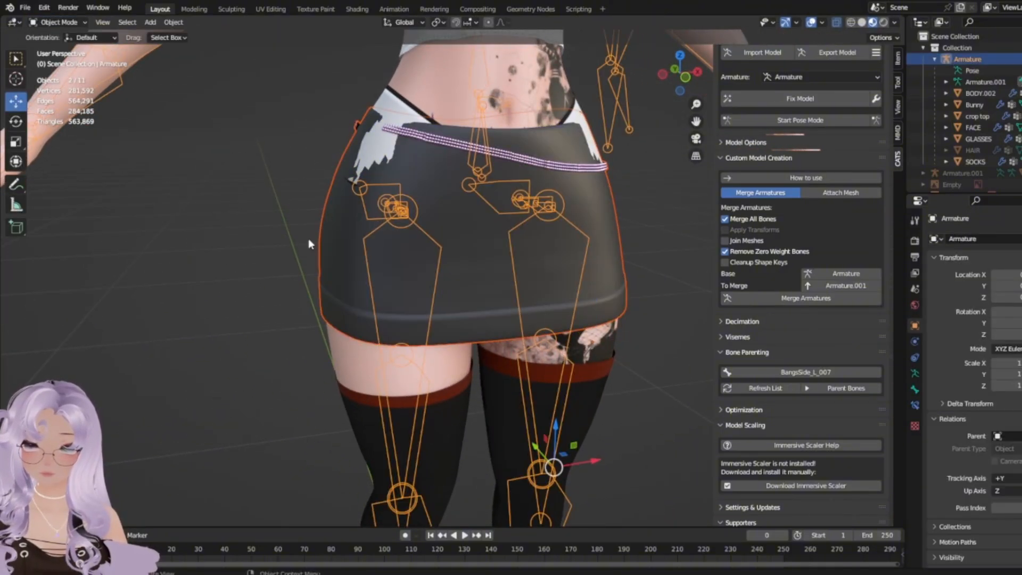
left_click(61, 22)
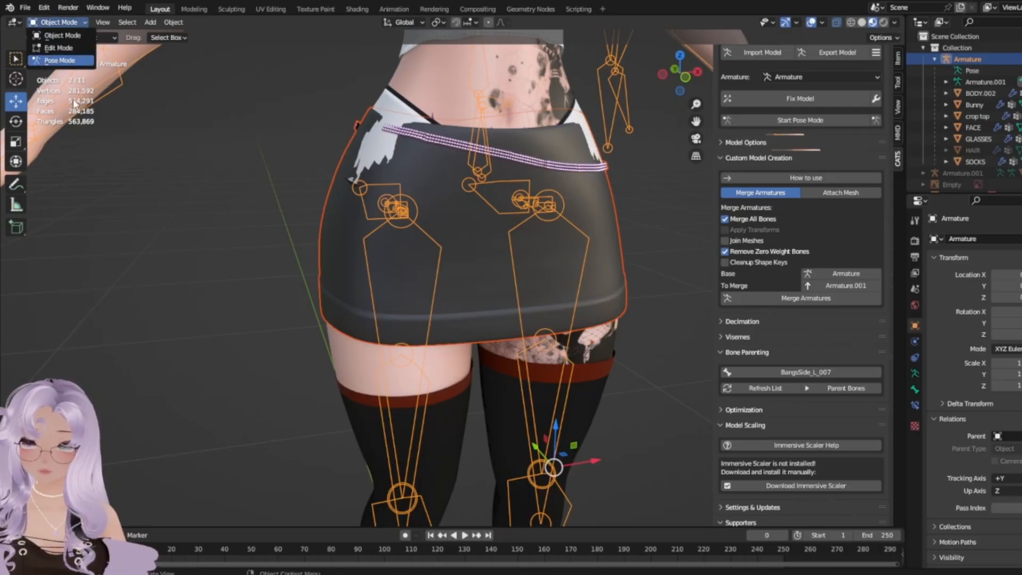
left_click(196, 240)
Add an Armature modifier to the skirt mesh Plane.007 and set its object to Armature.
middle_click_drag(665, 239, 621, 273)
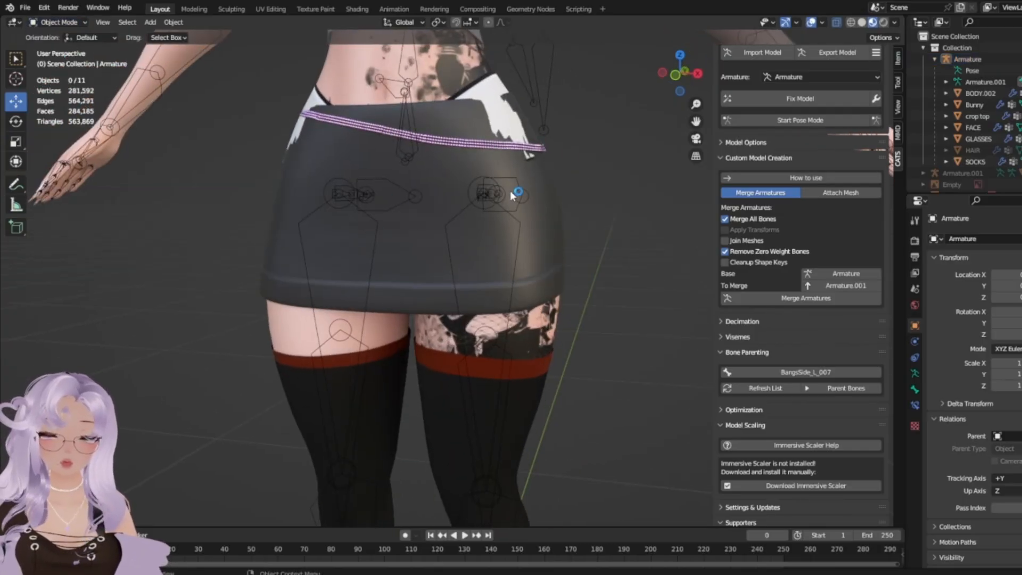
left_click(487, 217)
left_click(967, 238)
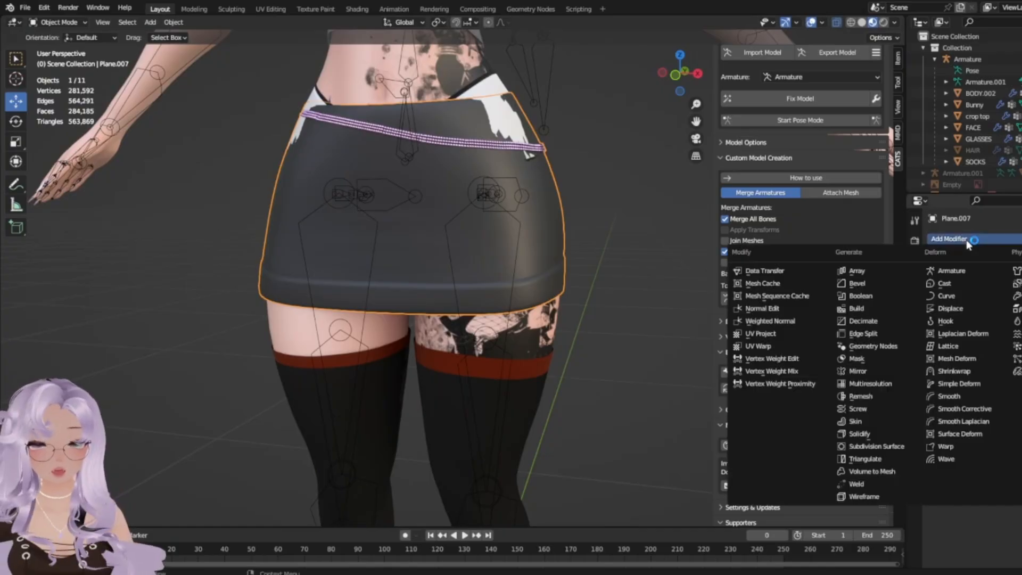
left_click(952, 270)
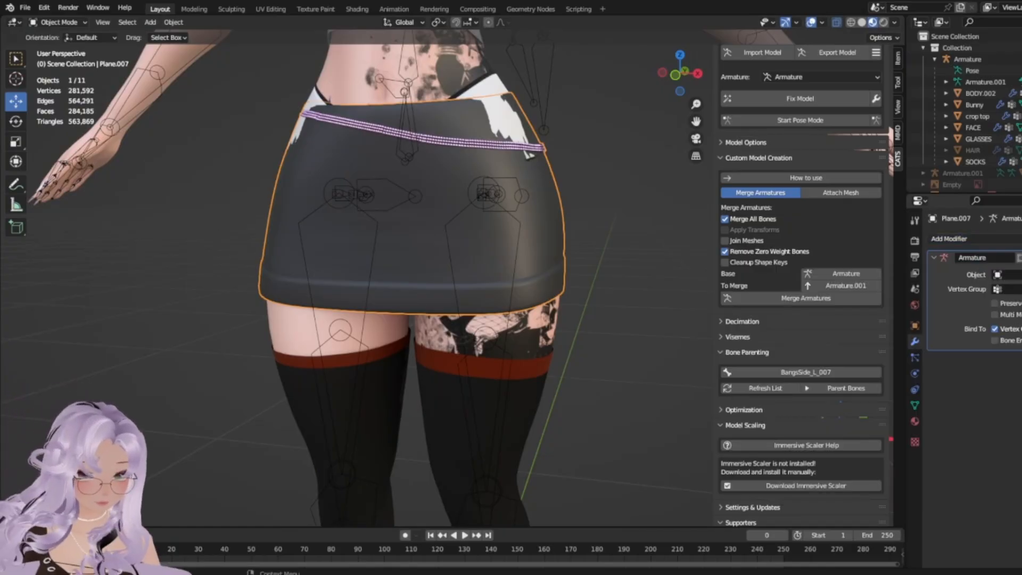
left_click(1009, 275)
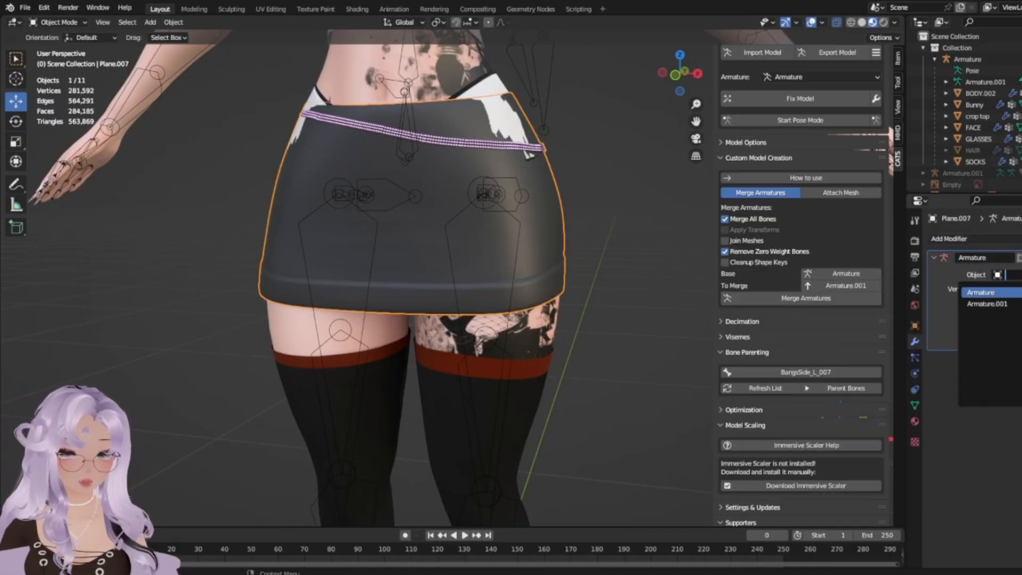
left_click(1001, 292)
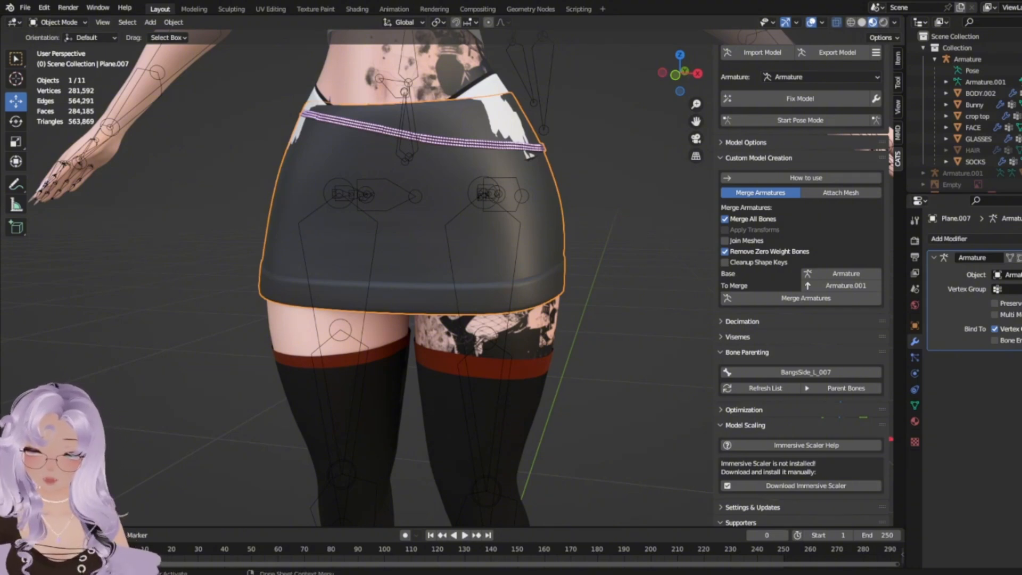
left_click(609, 356)
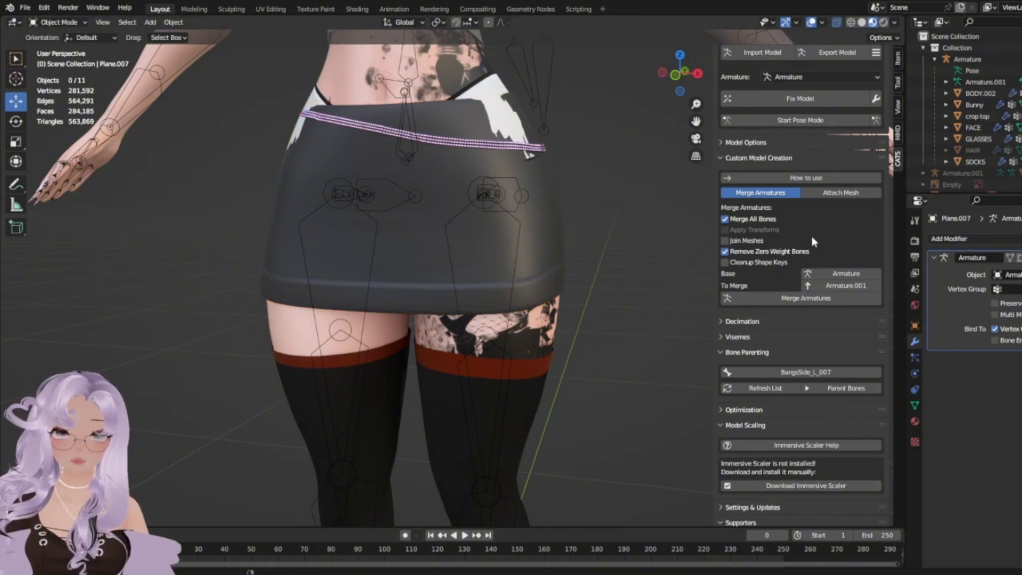
Select the armature together with the skirt and switch the skirt to Weight Paint mode.
left_click(502, 197)
left_click(509, 224, "shift")
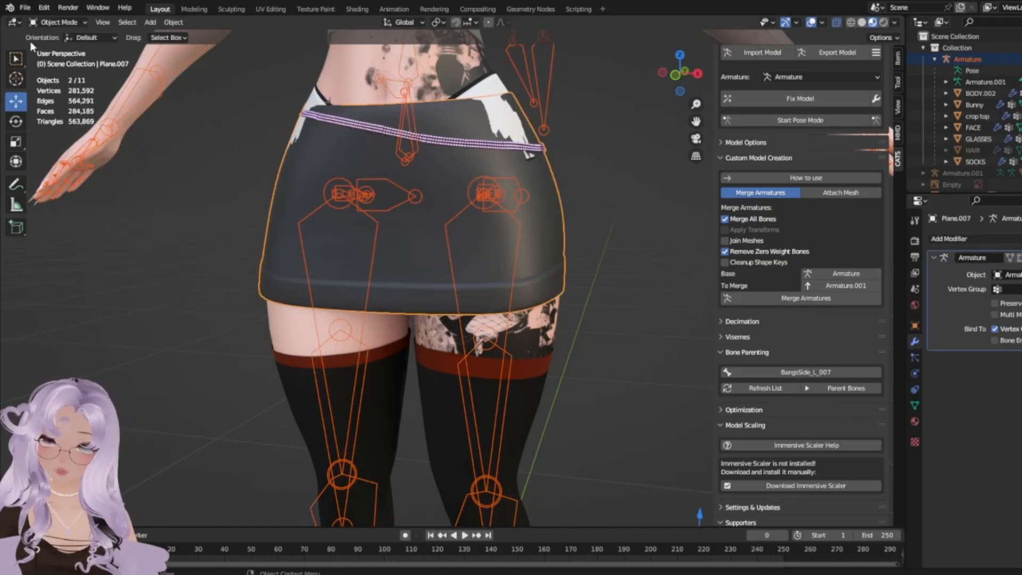
left_click(56, 22)
left_click(53, 87)
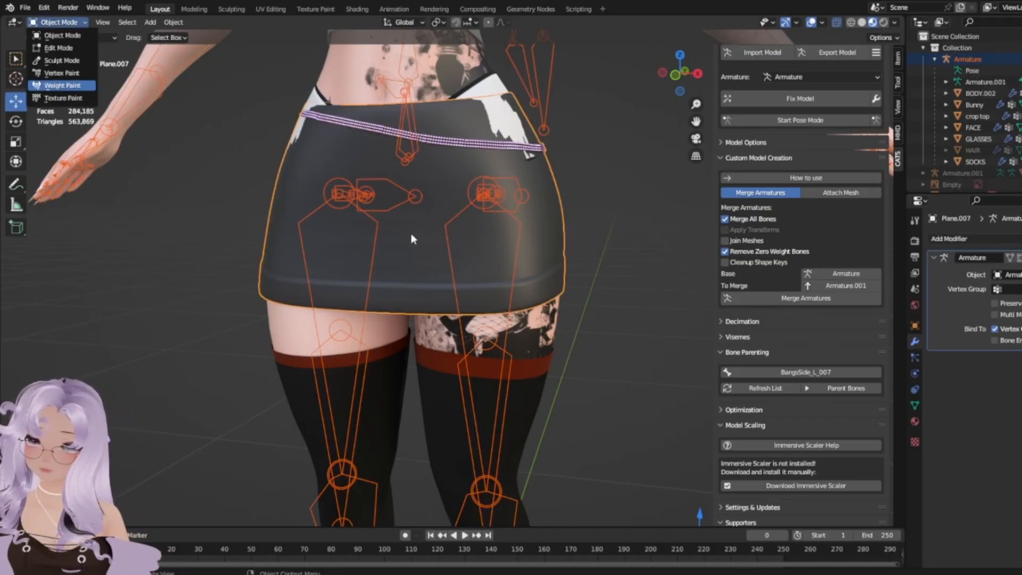
Inspect the skirt's transferred weights for the leg bones, examining the right leg bone's influence from front and back.
left_click(447, 256, "ctrl")
middle_click_drag(445, 260, 298, 271)
left_click(356, 320, "ctrl")
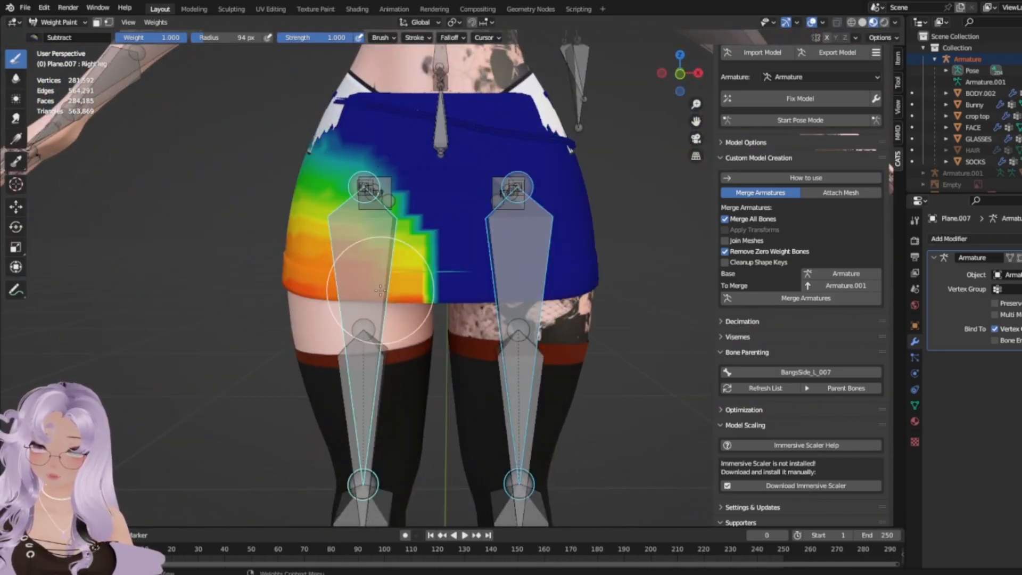
scroll(530, 292, "up", 3)
scroll(376, 314, "down", 4)
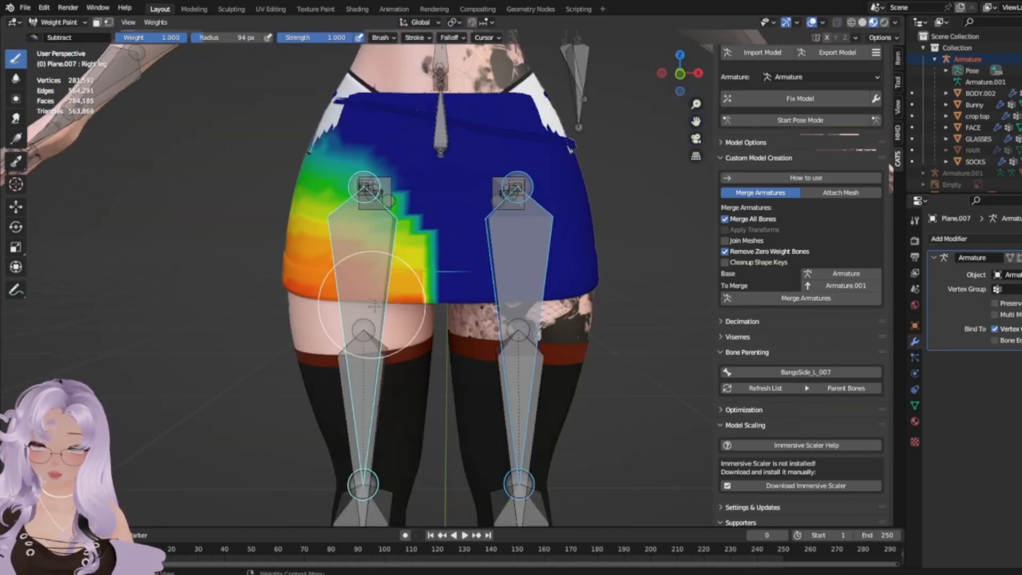
mouse_move(377, 315)
middle_mouse_down()
mouse_move(468, 314)
mouse_move(479, 362)
mouse_move(511, 298)
mouse_move(543, 266)
middle_mouse_up()
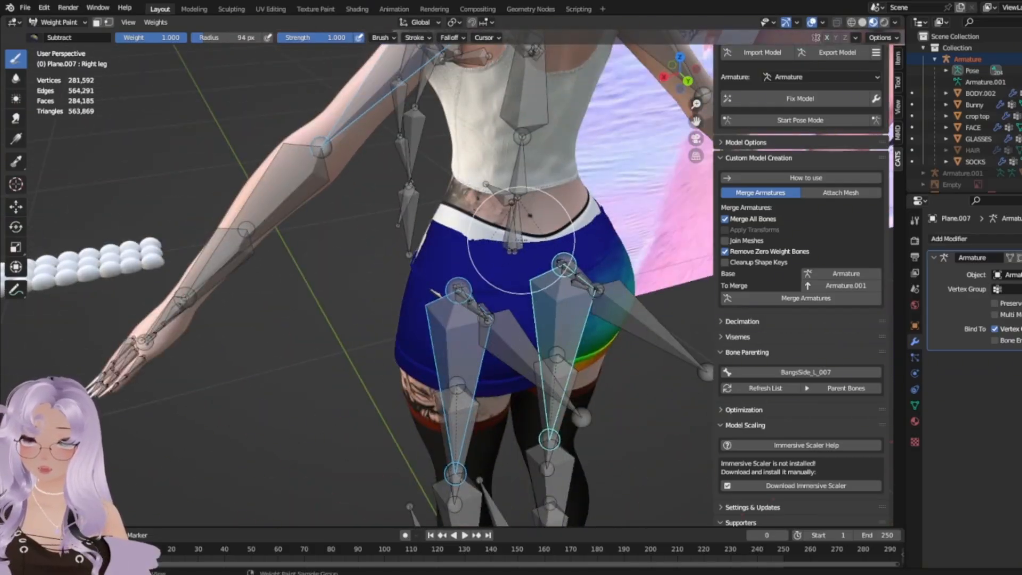
Examine the skirt's weights for the Twist_Butt_L_001 bone, and return the skirt to Object Mode.
left_click(543, 267, "ctrl")
scroll(538, 292, "up", 3)
left_click(520, 293, "ctrl")
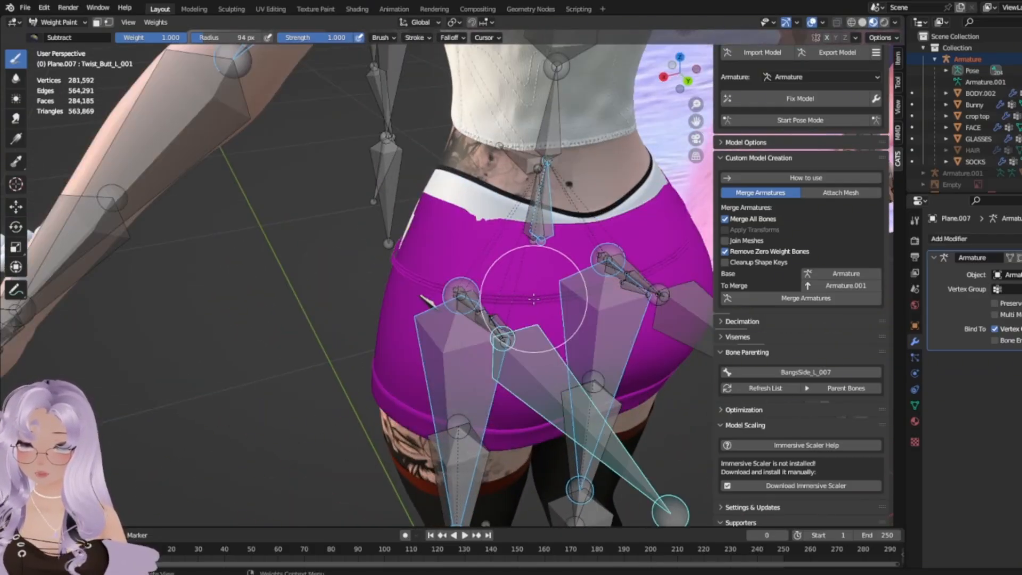
left_click(57, 22)
left_click(59, 47)
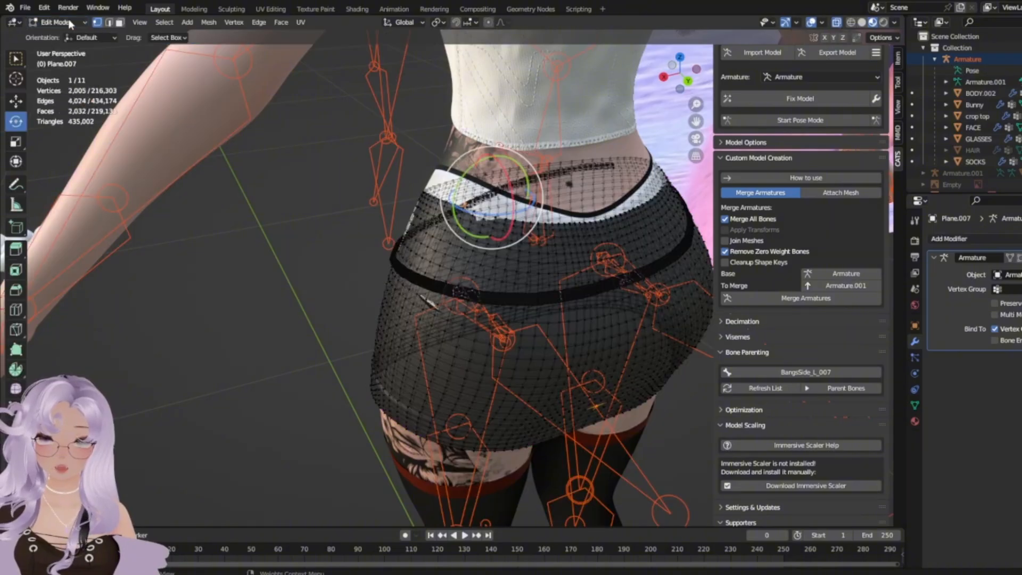
left_click(55, 22)
left_click(63, 35)
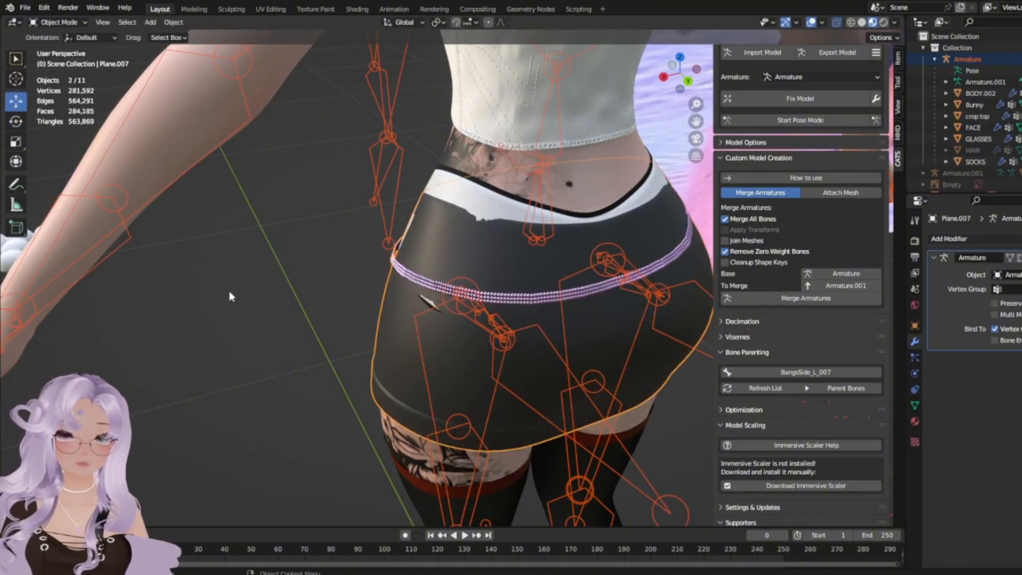
Hide the Panties4 mesh and expand the hierarchy of Armature.001.
left_click(356, 340)
left_click(460, 200)
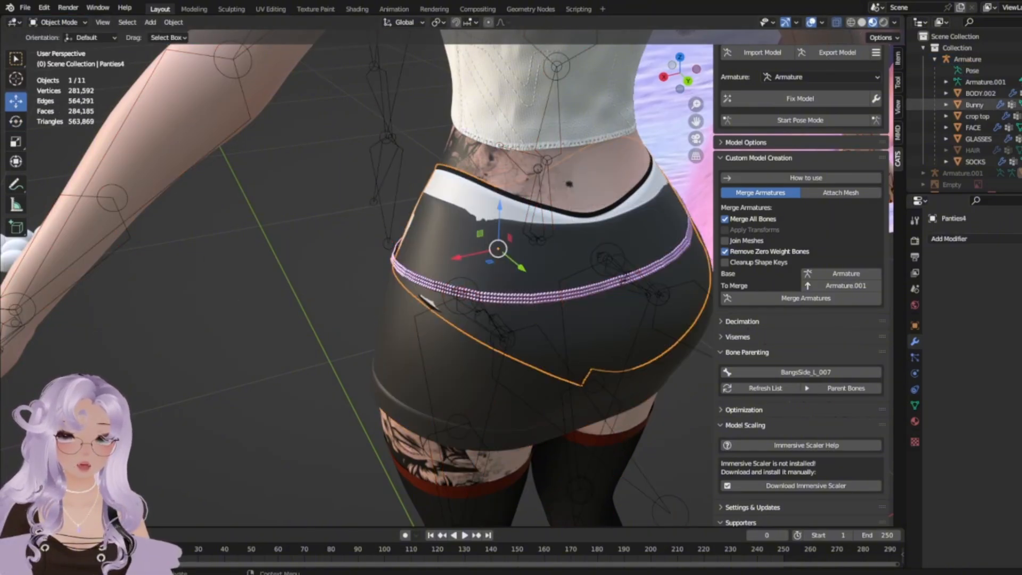
scroll(985, 139, "down", 3)
scroll(964, 112, "up", 3)
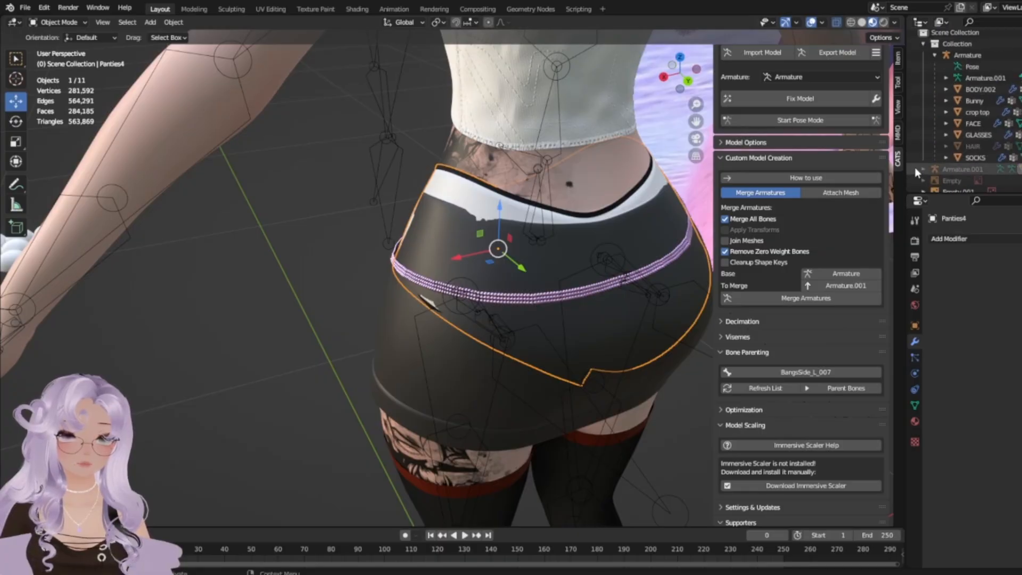
left_click(915, 169)
scroll(958, 133, "down", 3)
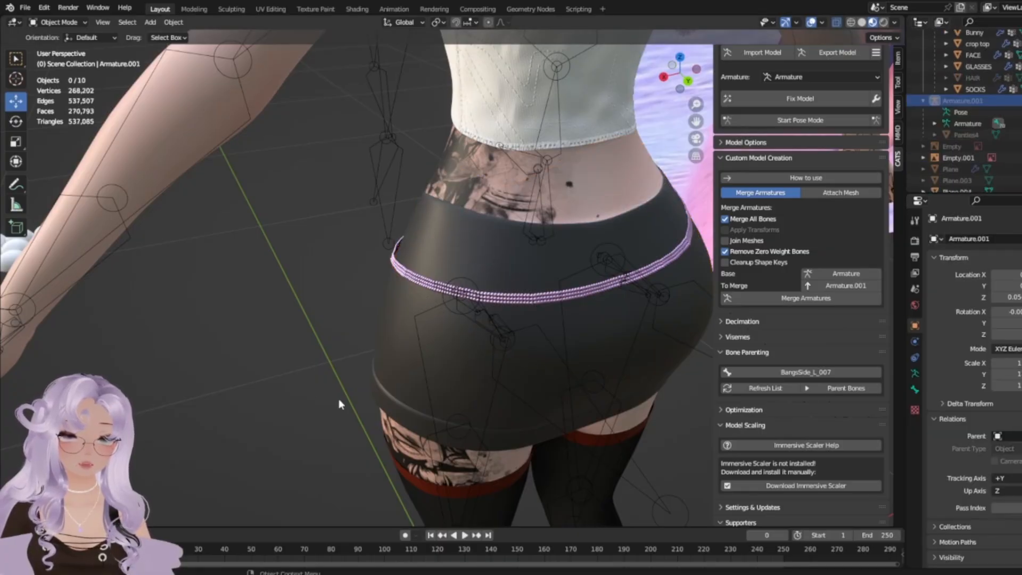
Put the main Armature in Pose Mode and rotate the Left leg bone with X mirroring to test the skirt's deformation.
middle_click_drag(339, 404, 583, 298)
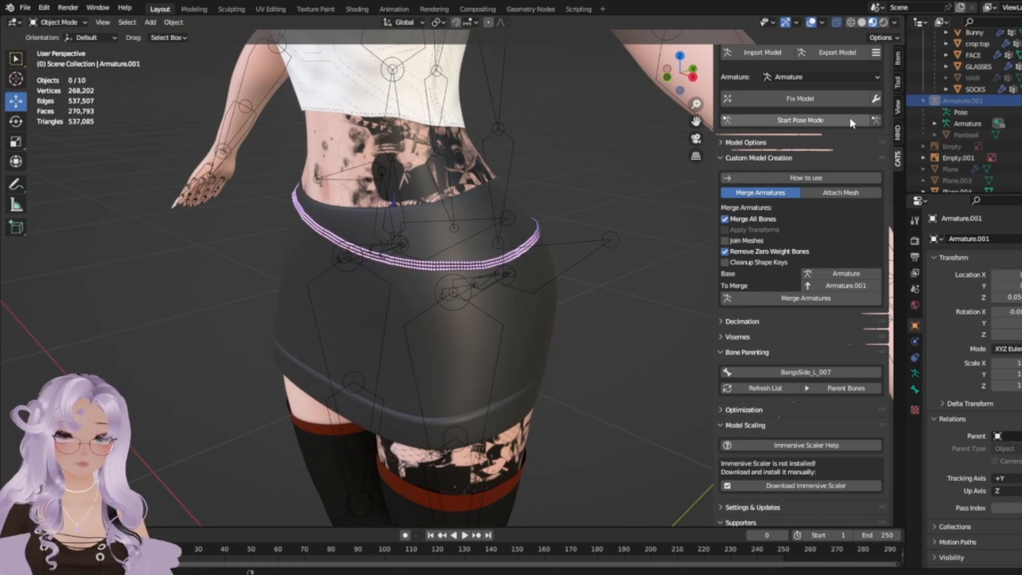
scroll(850, 122, "up", 1)
left_click(507, 196)
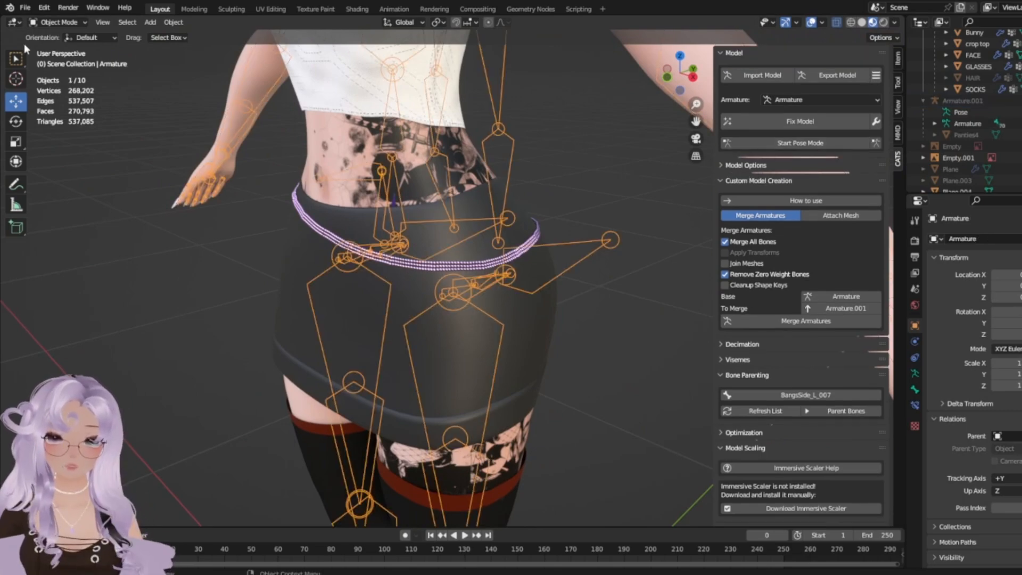
left_click(40, 21)
left_click(50, 58)
left_click(476, 382)
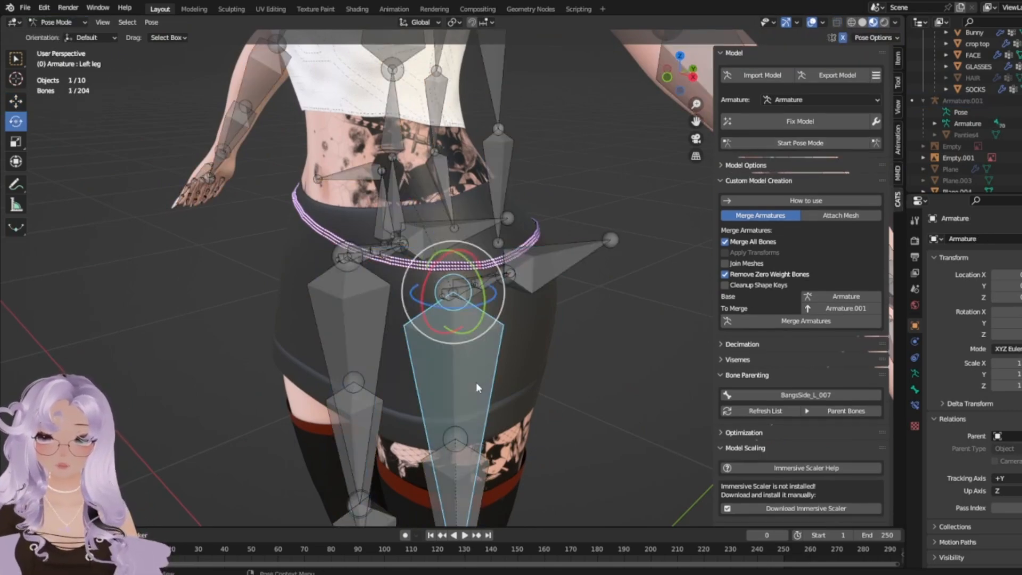
left_click_drag(455, 291, 412, 359)
key("ctrl+z")
scroll(472, 230, "up", 1)
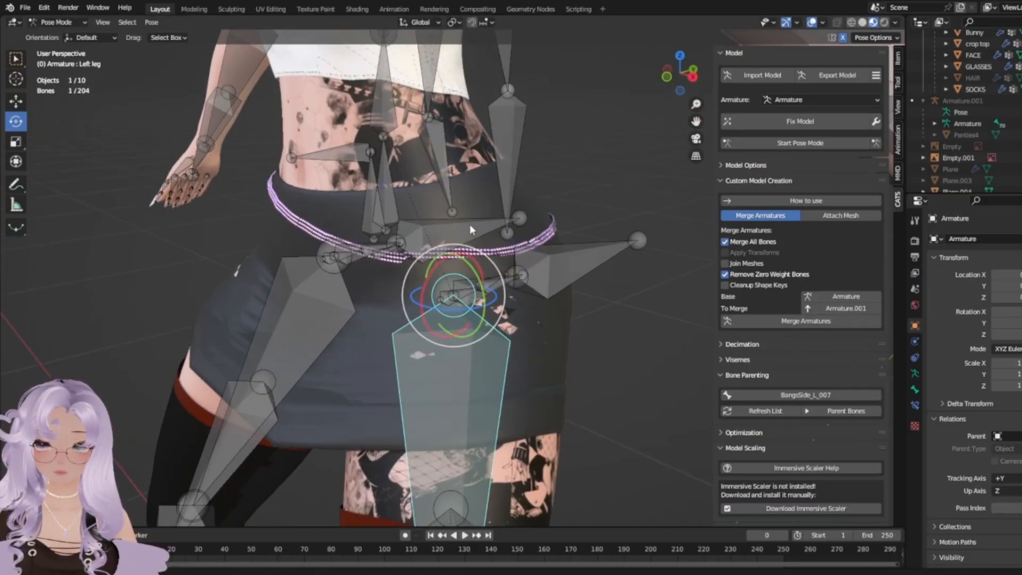
middle_click_drag(470, 225, 417, 419)
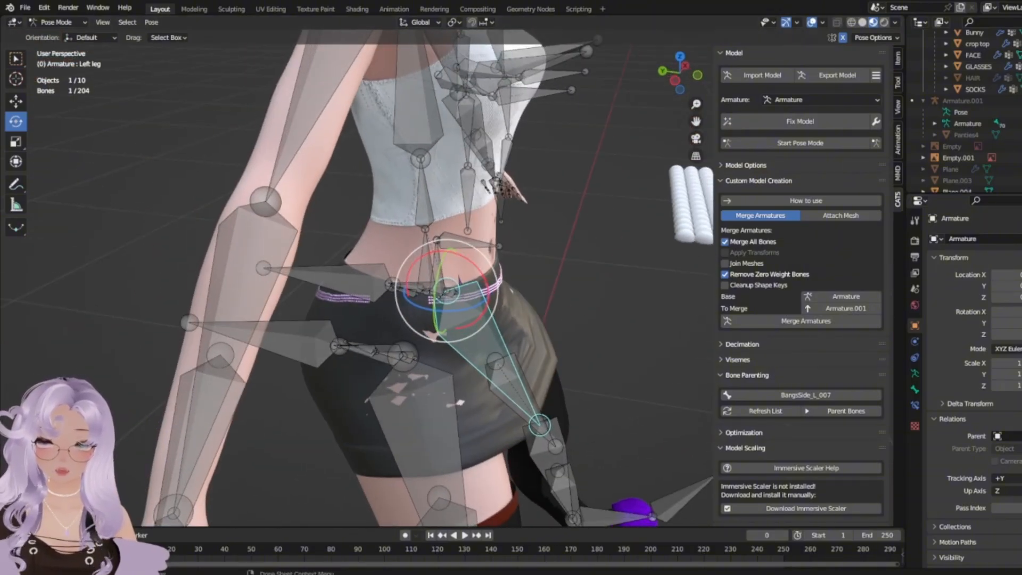
scroll(457, 338, "up", 1)
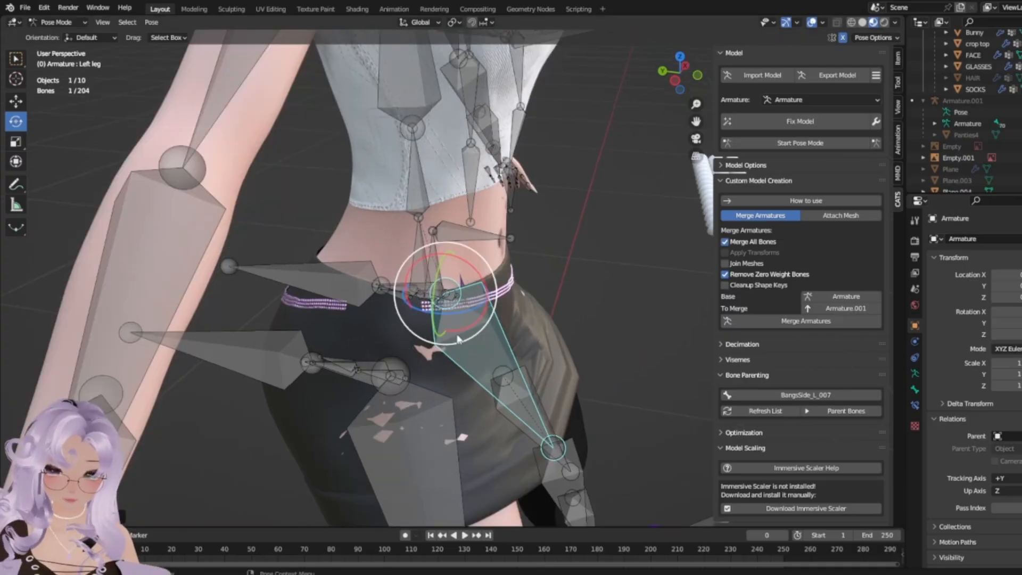
Rotate the mirrored leg bones farther outward and forward, examining how the skirt follows the body from front and back.
left_click_drag(448, 294, 468, 330)
middle_click_drag(468, 330, 376, 304)
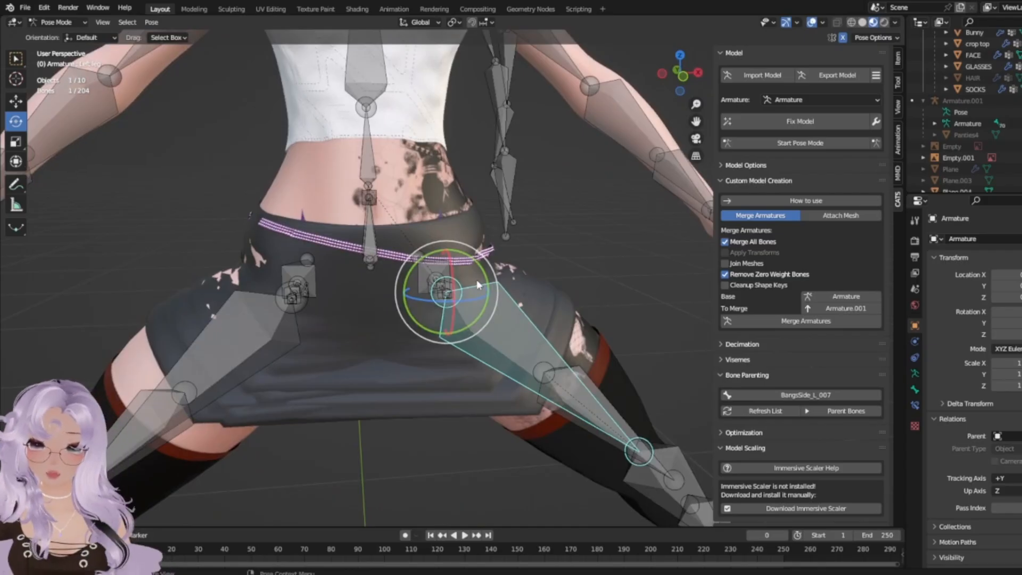
left_click_drag(476, 280, 468, 426)
middle_click_drag(468, 426, 539, 378)
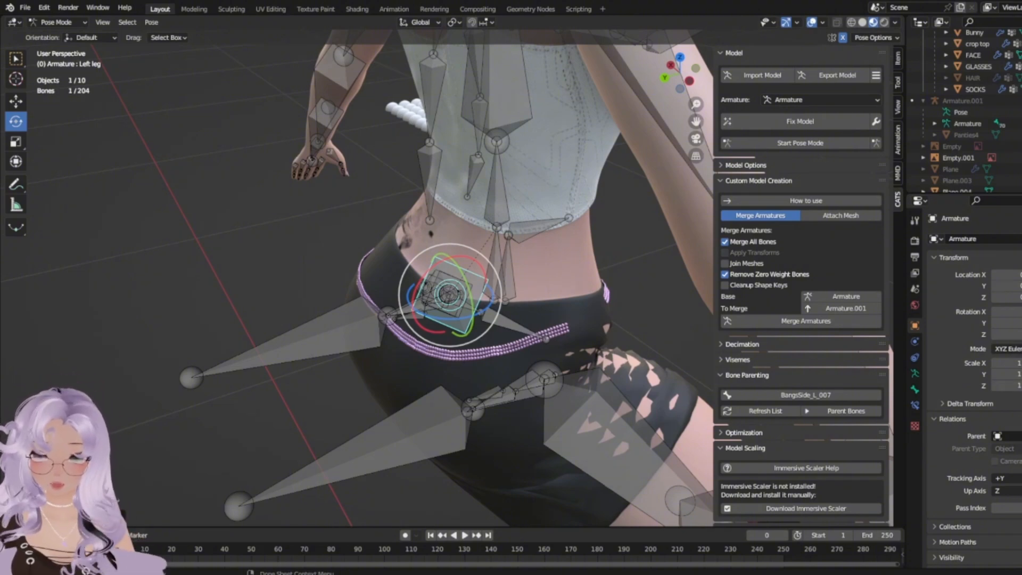
Return the armature to Object Mode and try to clear the leg pose by starting and stopping CATS pose mode.
left_click(47, 26)
left_click(59, 40)
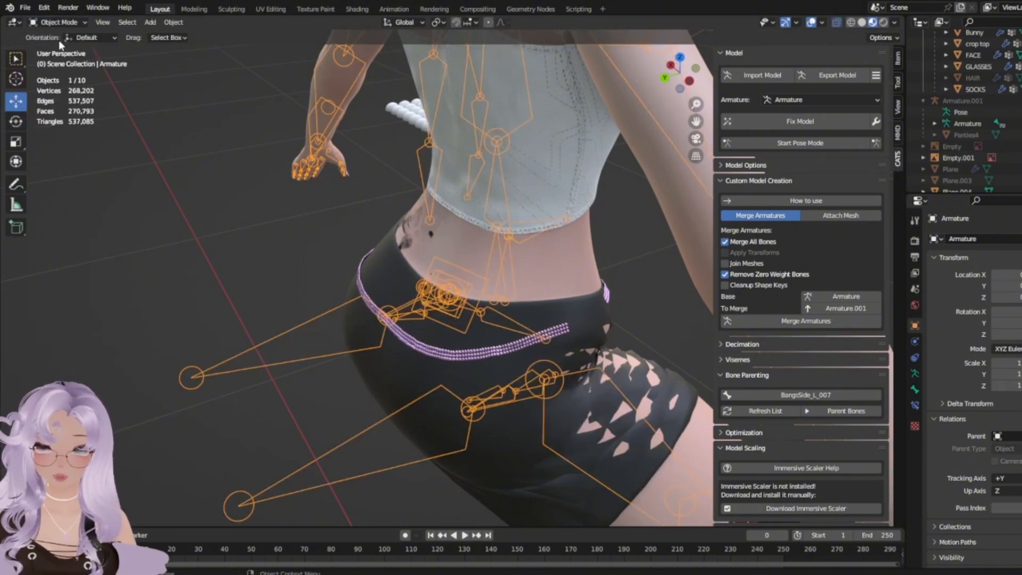
left_click(534, 407)
left_click(799, 146)
left_click(798, 146)
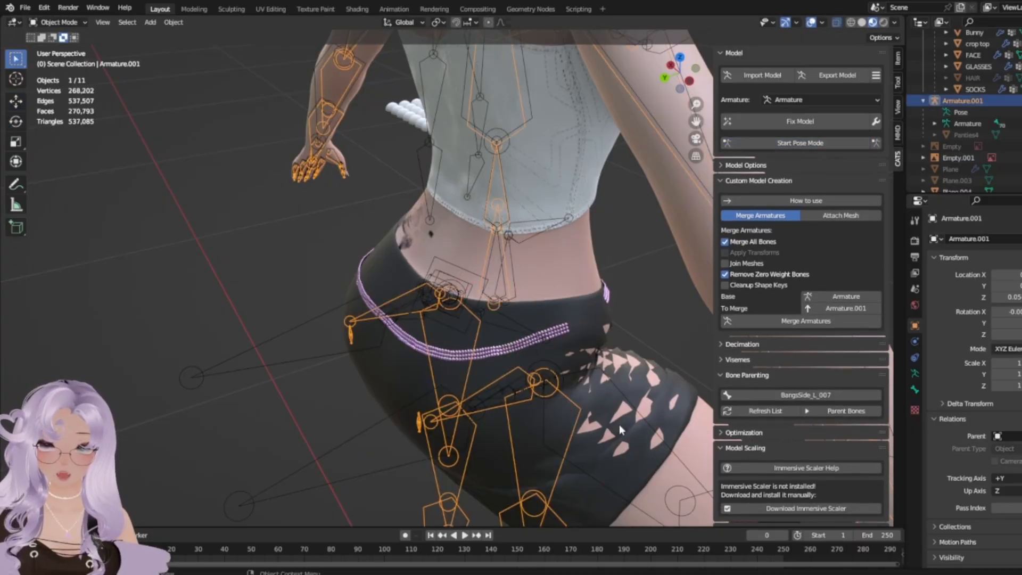
left_click(612, 419)
left_click(820, 143)
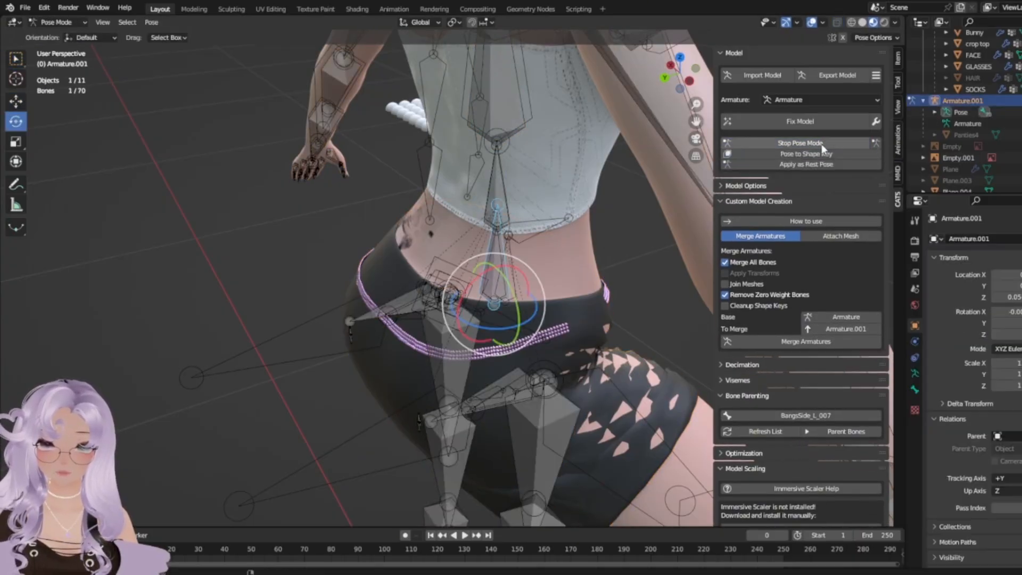
left_click(823, 144)
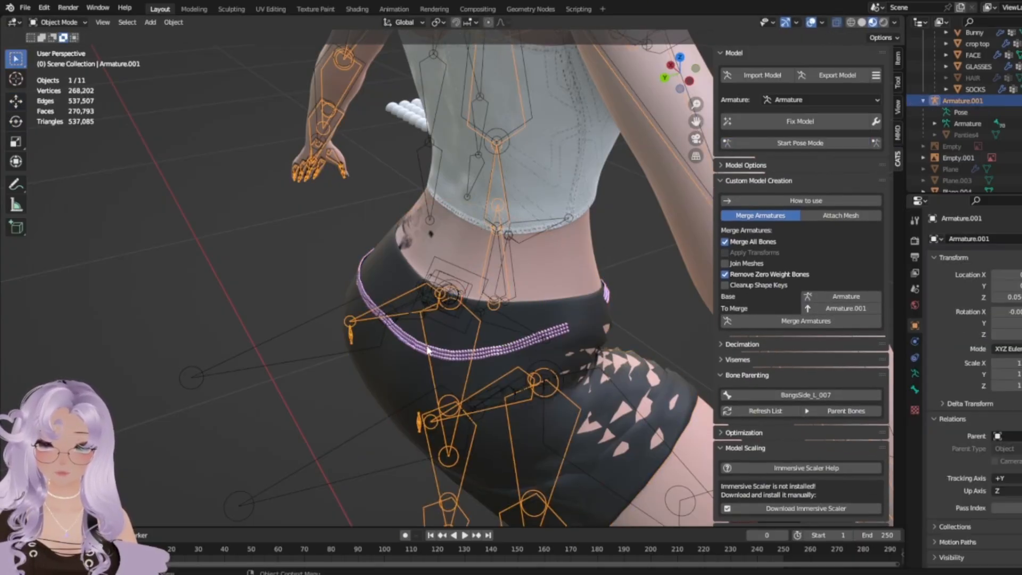
left_click(73, 24)
left_click(58, 60)
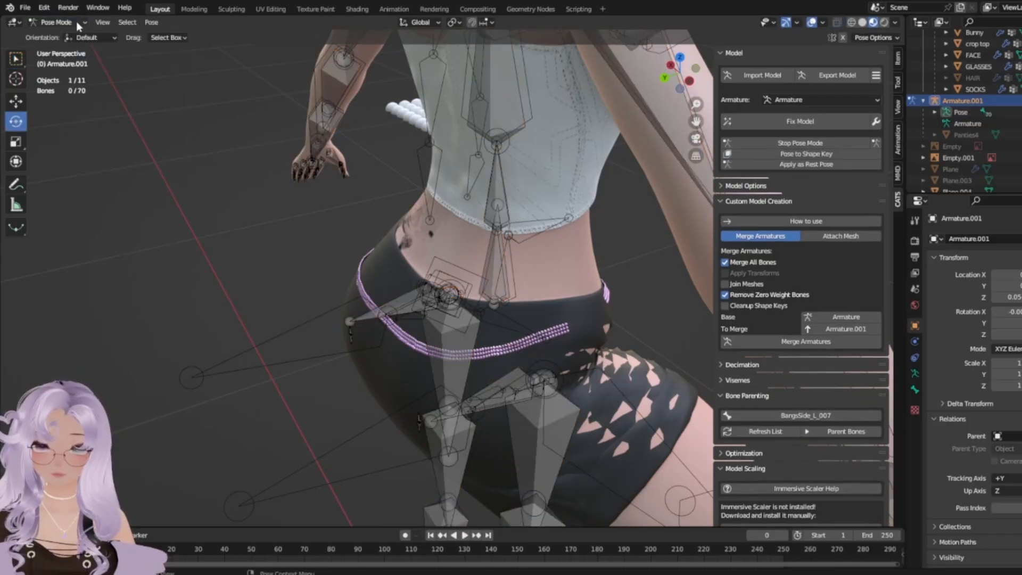
left_click(836, 142)
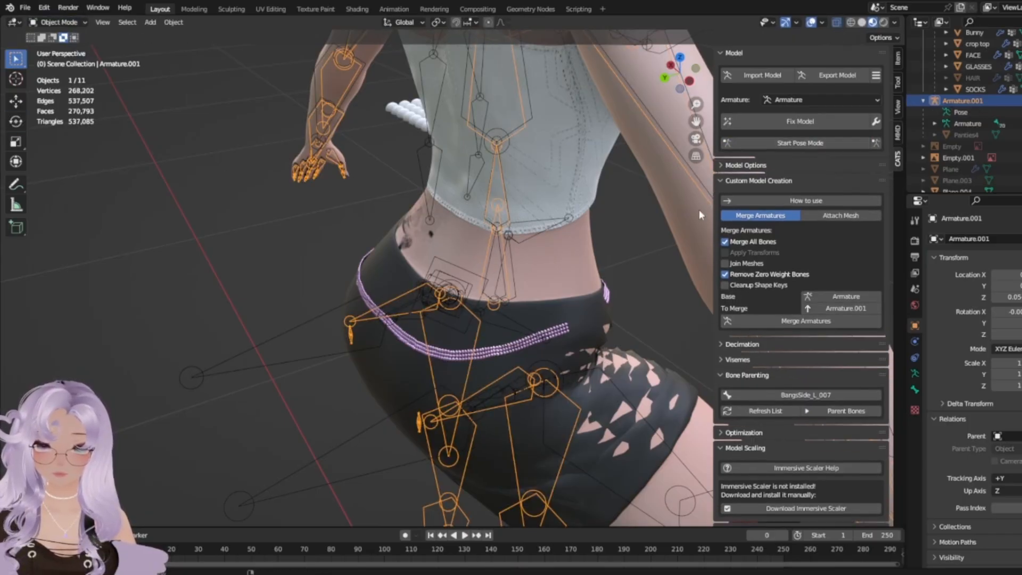
middle_click_drag(617, 237, 468, 426)
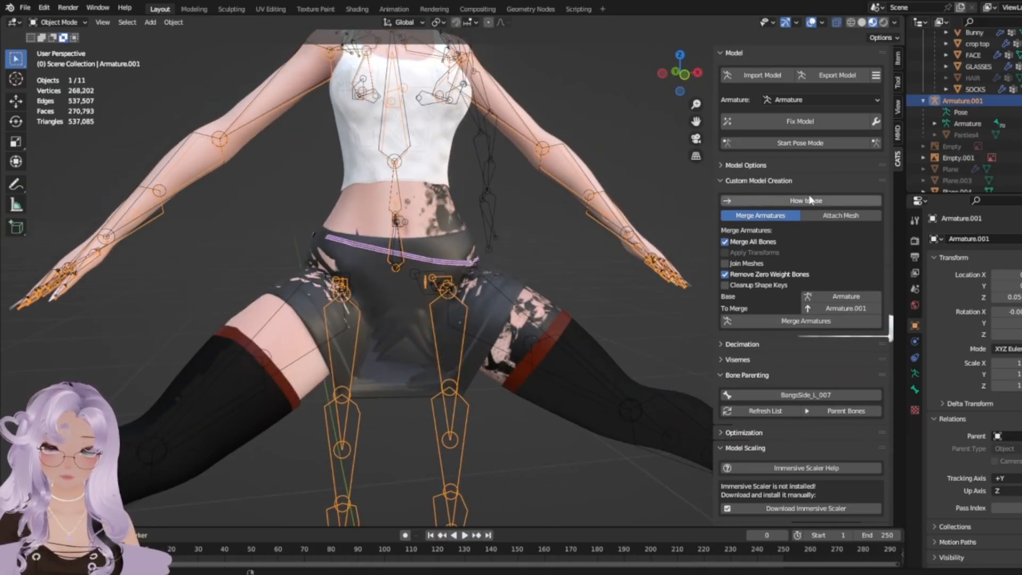
left_click(862, 145)
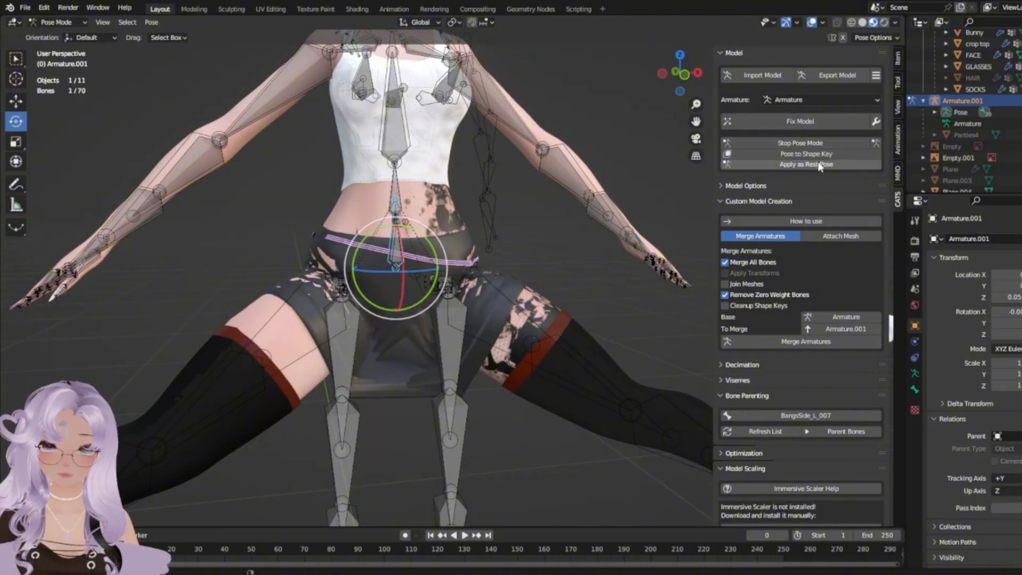
left_click(875, 144)
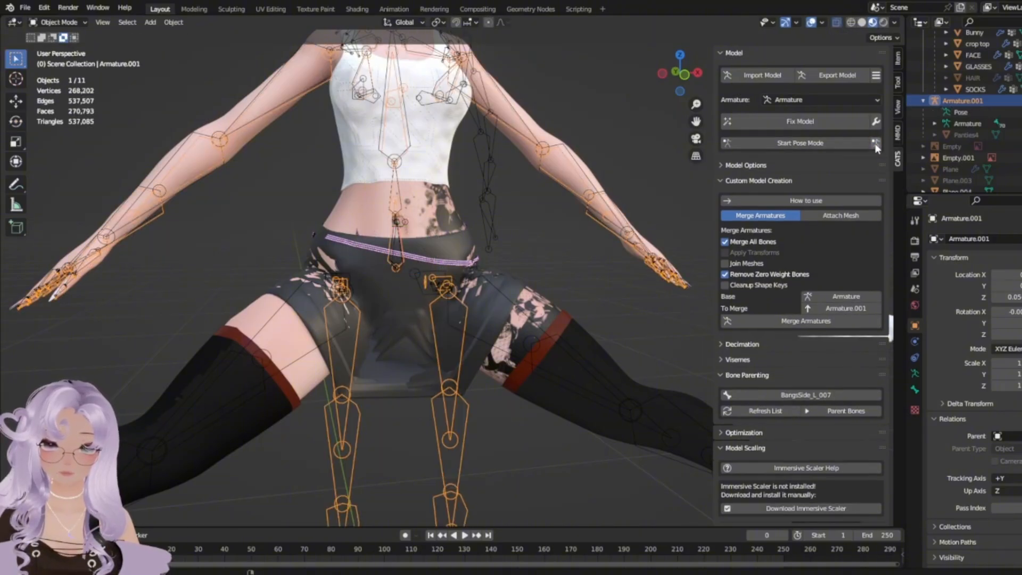
Switch Armature.001 to Pose Mode and test-rotate its Left leg bone.
left_click(58, 22)
left_click(61, 60)
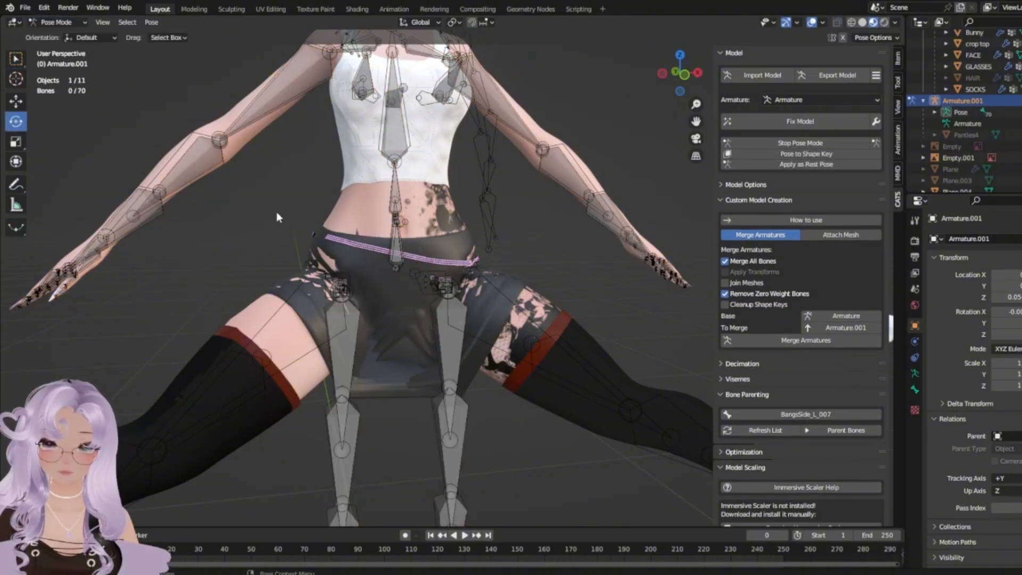
left_click(459, 351)
left_click_drag(465, 279, 450, 346)
right_click(449, 346)
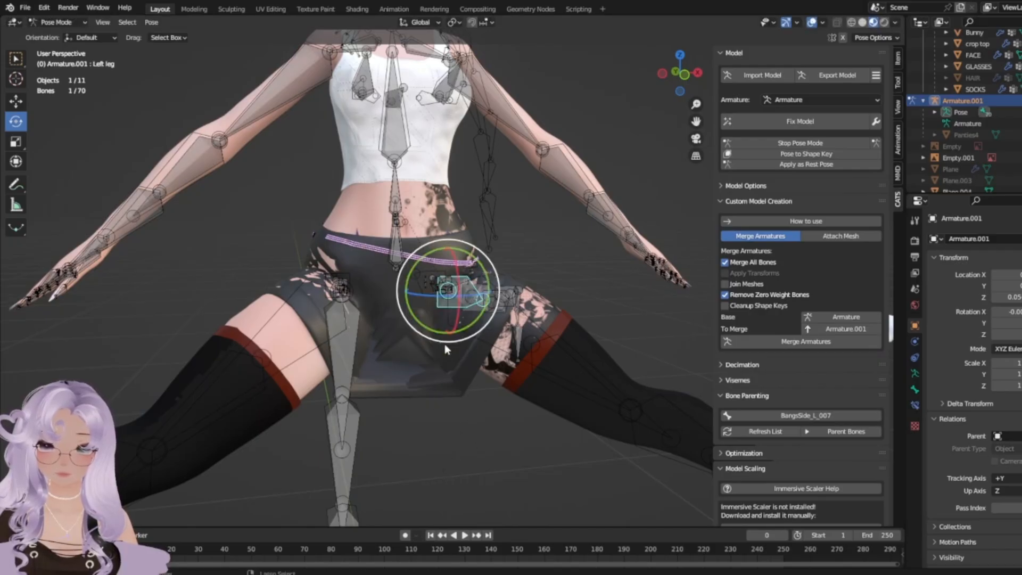
Set the CATS armature to Armature.001 and cycle pose mode to return the legs to their rest pose.
left_click(842, 143)
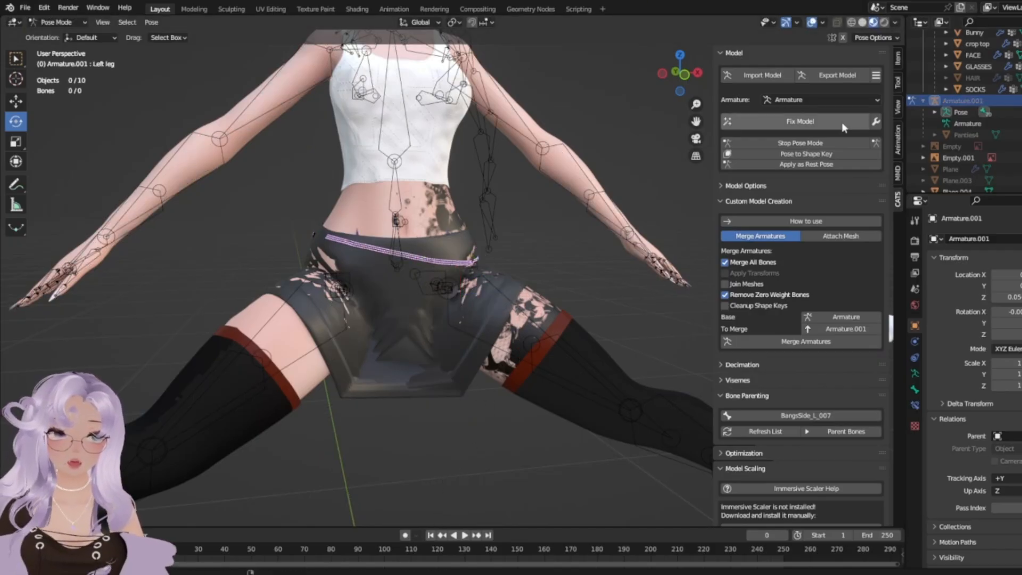
left_click(800, 99)
left_click(809, 127)
left_click(823, 143)
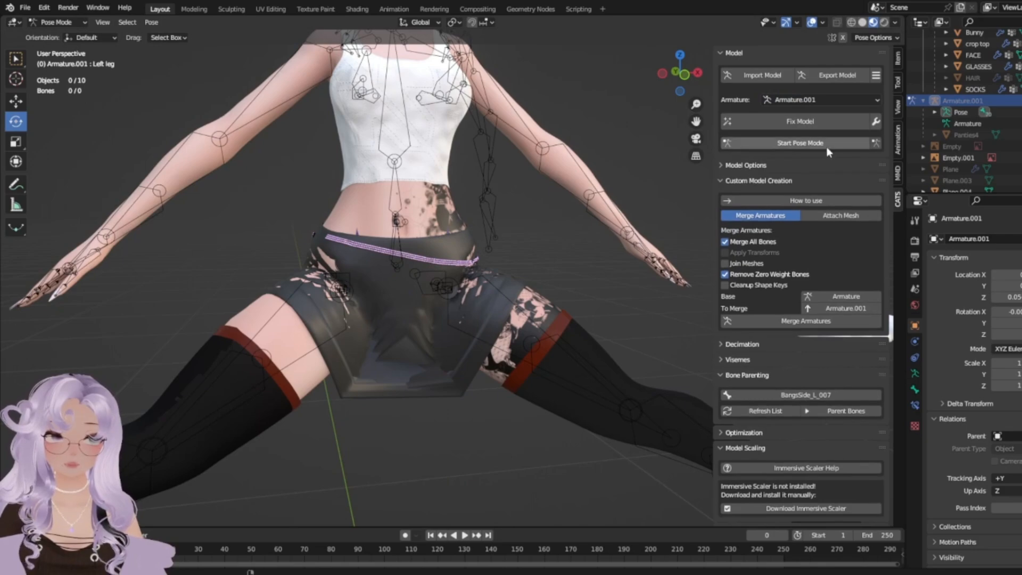
left_click(826, 142)
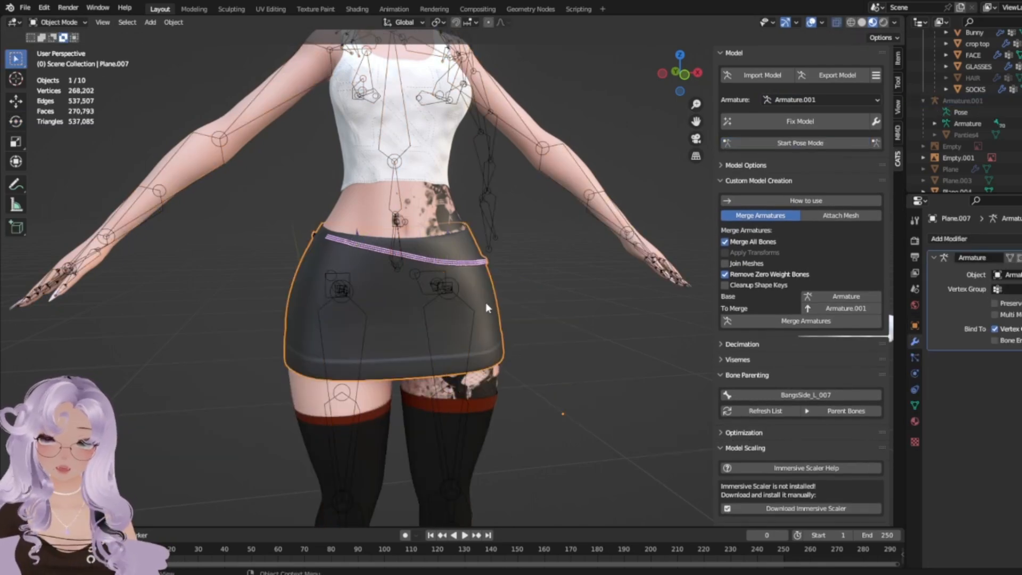
Examine the skirt mesh Plane.007 in Edit Mode and compare its fit over the body from the front and side.
scroll(495, 301, "up", 4)
key("Tab")
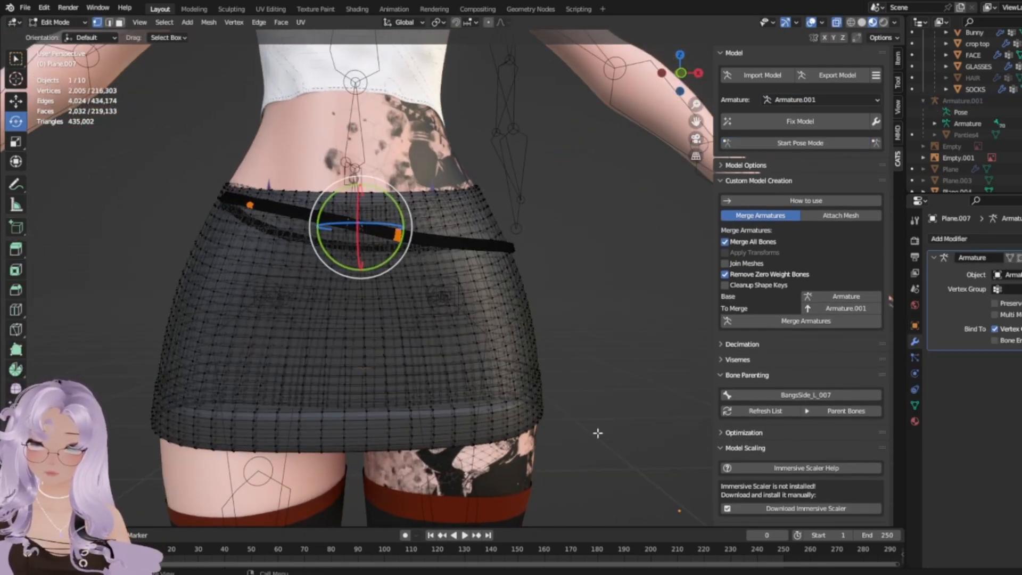
key("Tab")
left_click(495, 469)
key("Tab")
key("Tab")
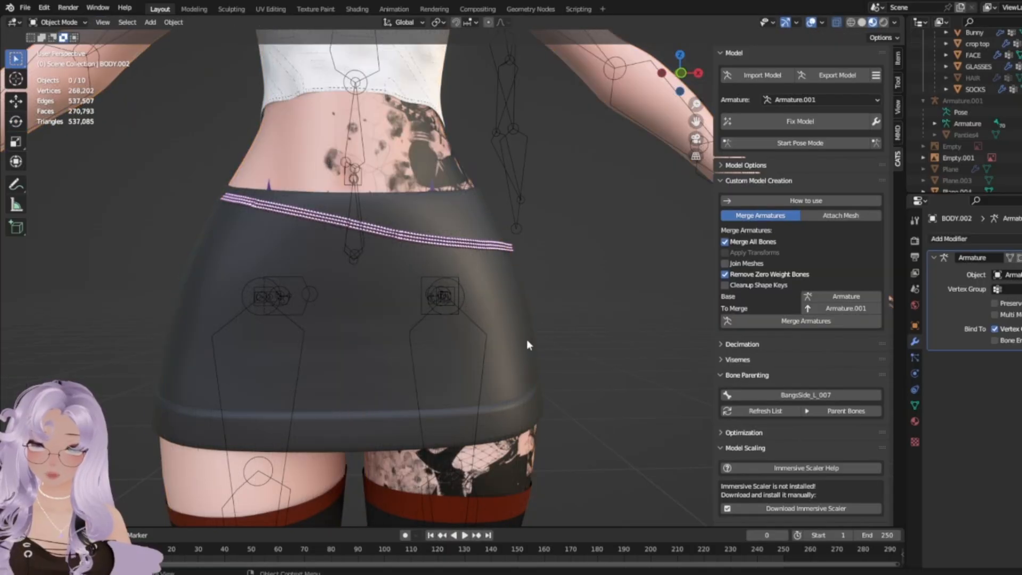
left_click(519, 338)
key("Tab")
middle_click_drag(307, 267, 450, 255)
key("Tab")
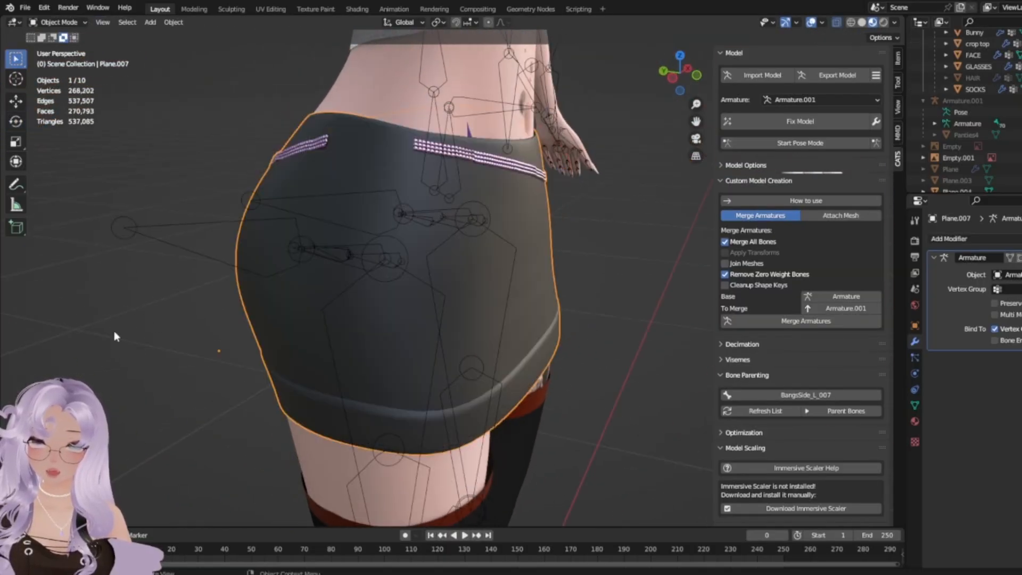
middle_click_drag(114, 330, 183, 336)
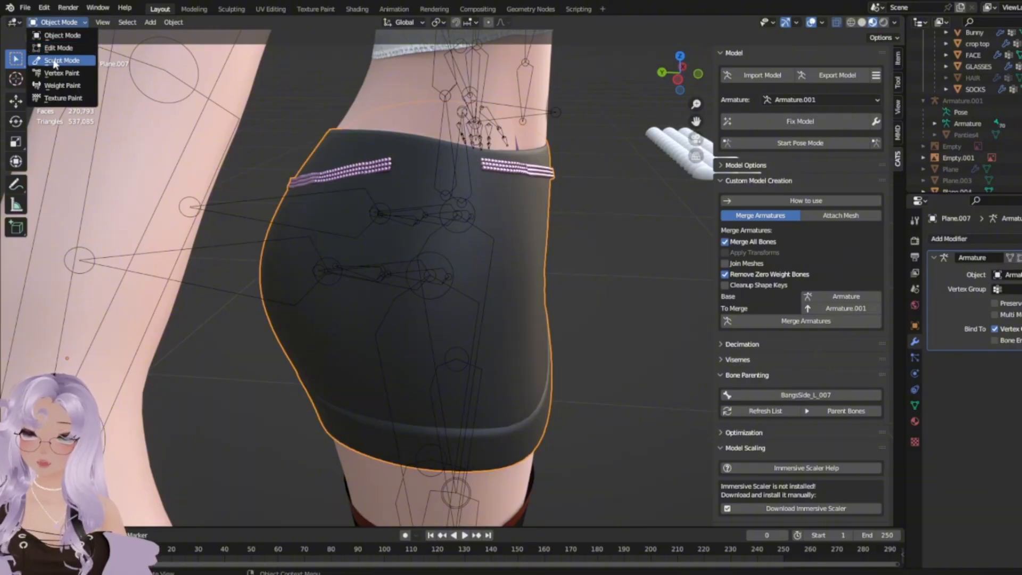
Switch the skirt to Sculpt Mode with the Draw brush at 185 px radius and enable X symmetry.
left_click(57, 61)
middle_click_drag(336, 262, 280, 259)
left_click(15, 60)
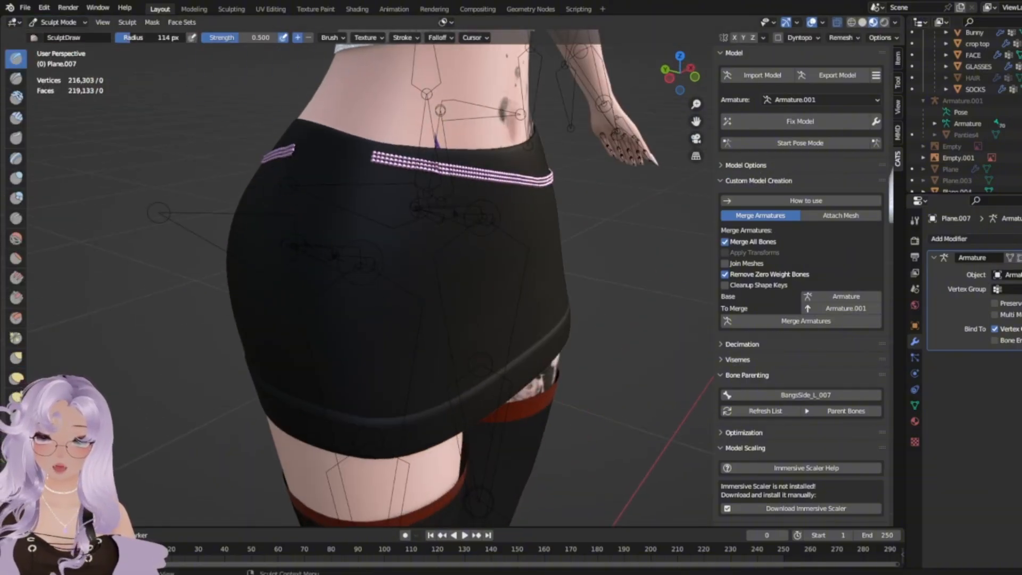
left_click(734, 38)
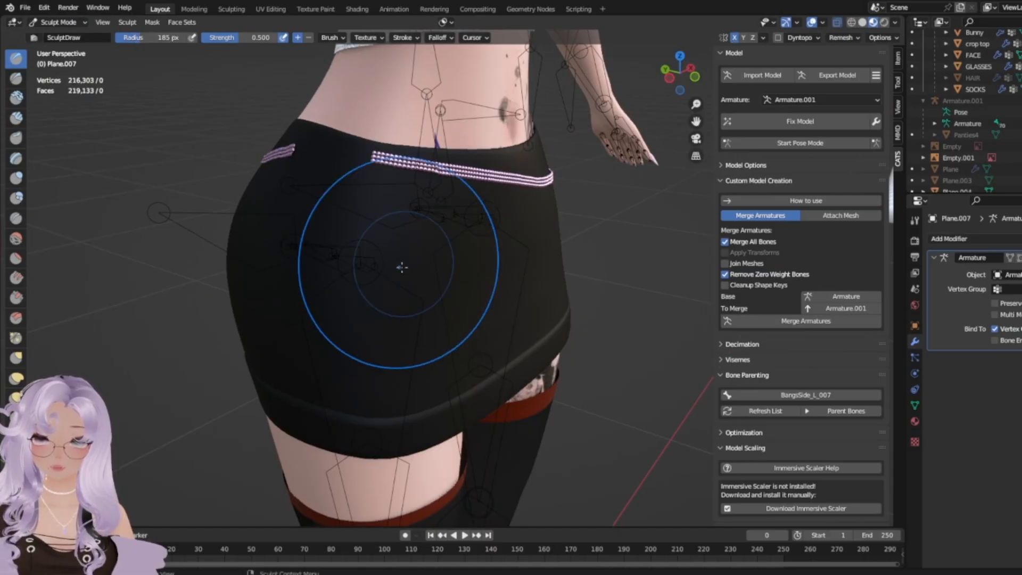
mouse_move(449, 323)
middle_mouse_down()
mouse_move(270, 255)
mouse_move(222, 275)
middle_mouse_up()
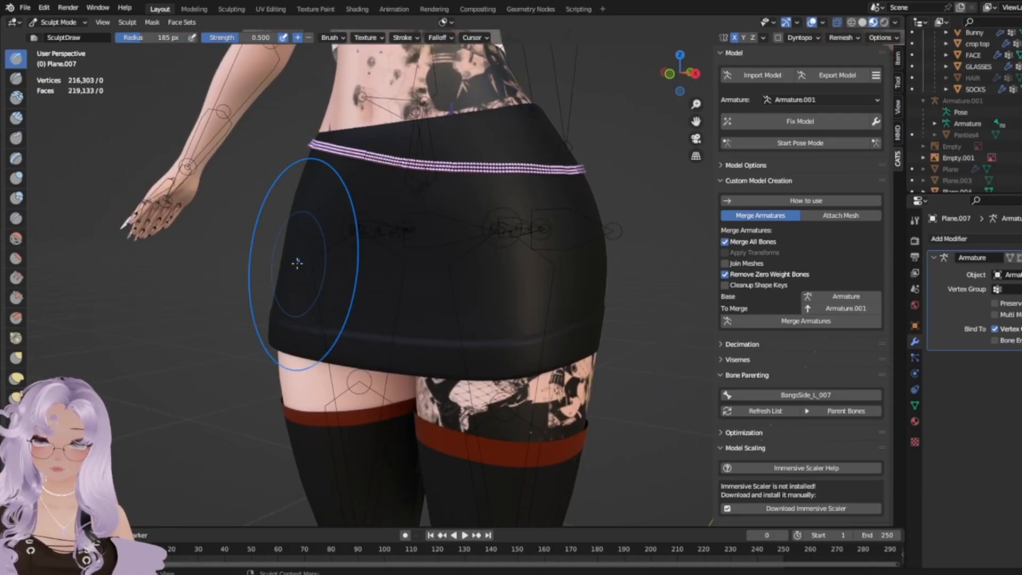
middle_click_drag(297, 262, 354, 263)
scroll(353, 263, "down", 3)
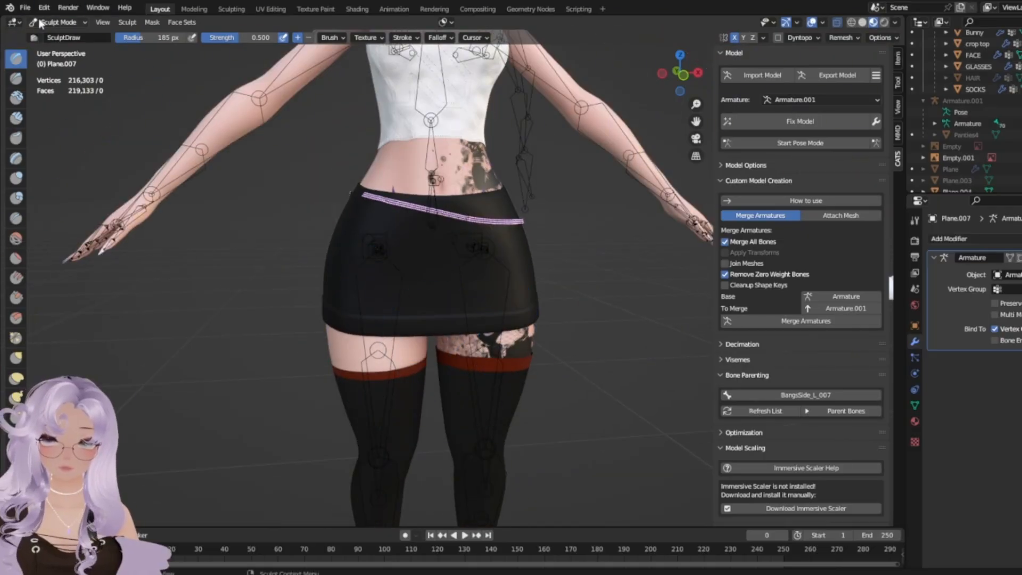
Start CATS pose mode and rotate the Left leg bone outward and up to test the skirt's deformation.
left_click(40, 23)
left_click(50, 30)
left_click(784, 146)
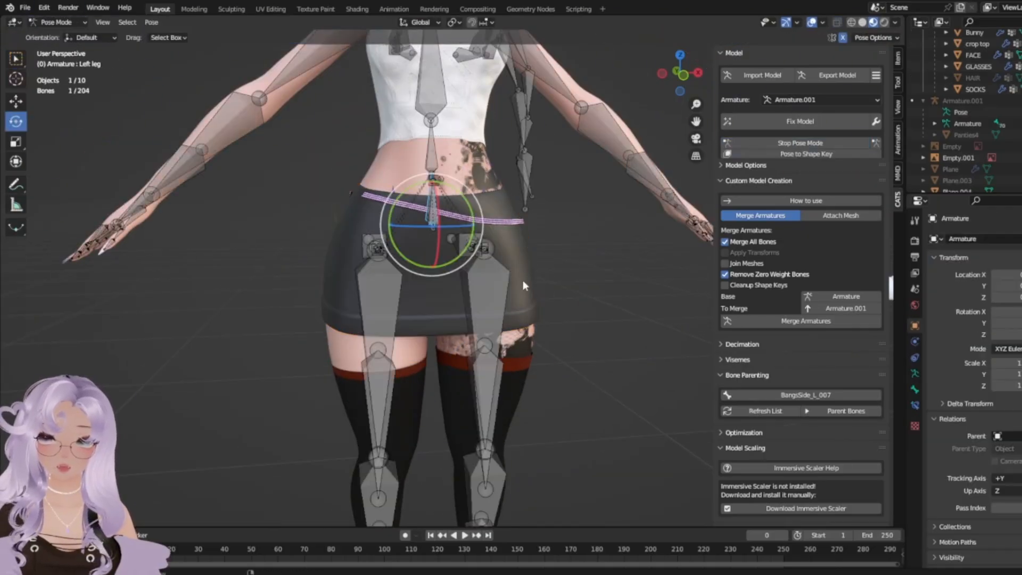
left_click(498, 296)
left_click_drag(505, 256, 544, 207)
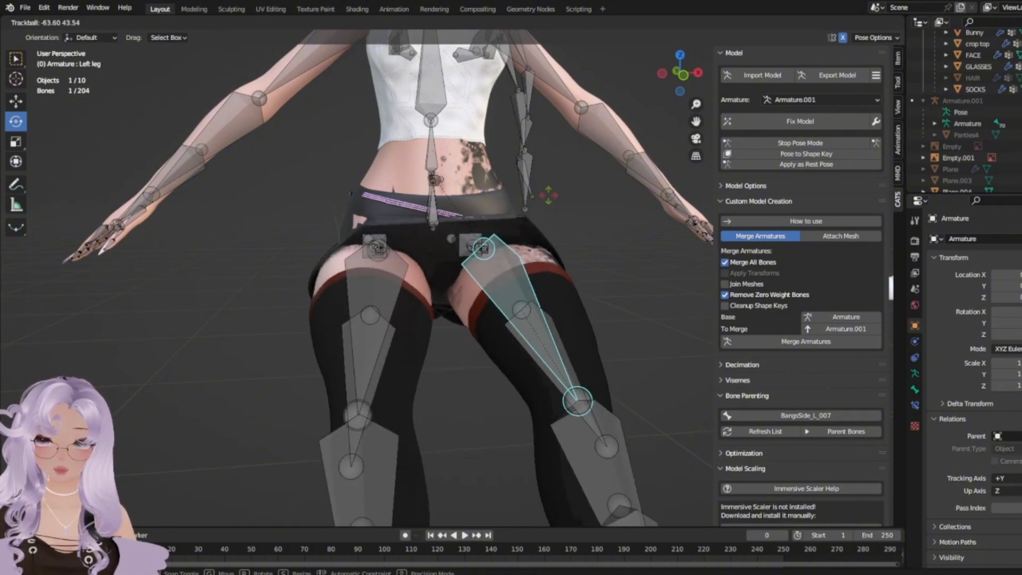
middle_click_drag(544, 223, 509, 260)
scroll(1018, 109, "up", 3)
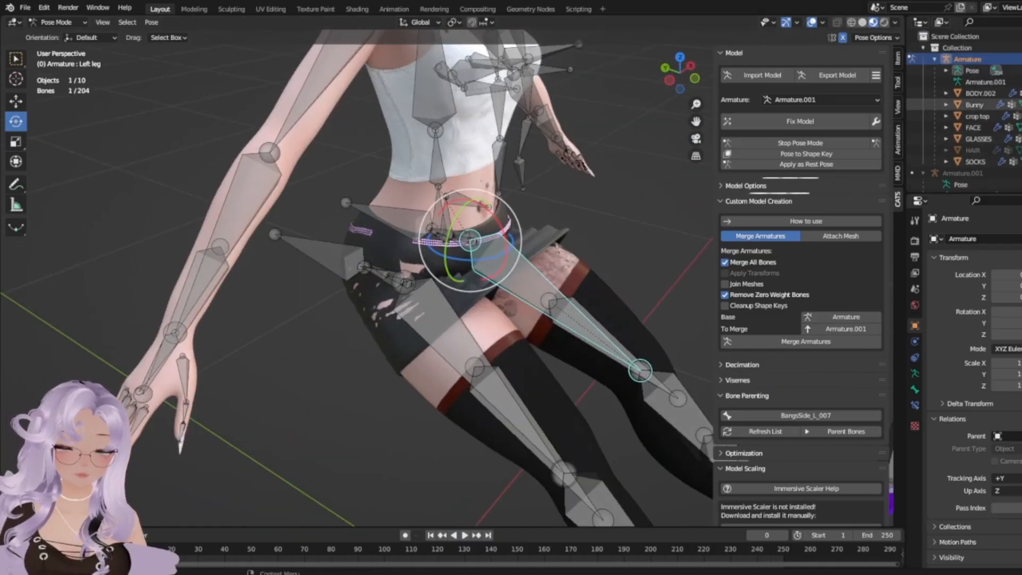
Hide the armature and put the skirt mesh into Sculpt Mode while the legs are posed.
left_click(1019, 59)
left_click(56, 22)
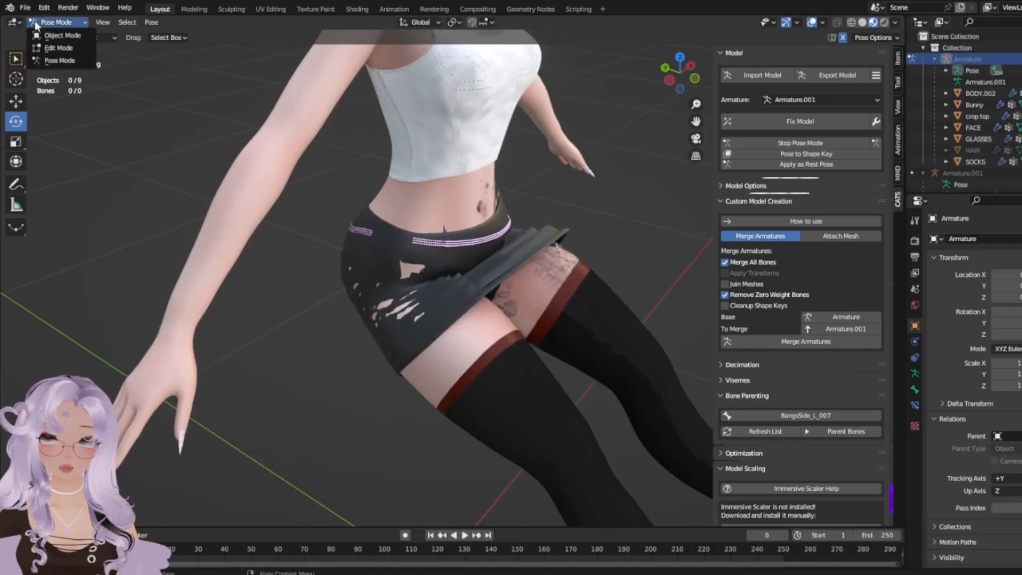
left_click(50, 29)
left_click(445, 270)
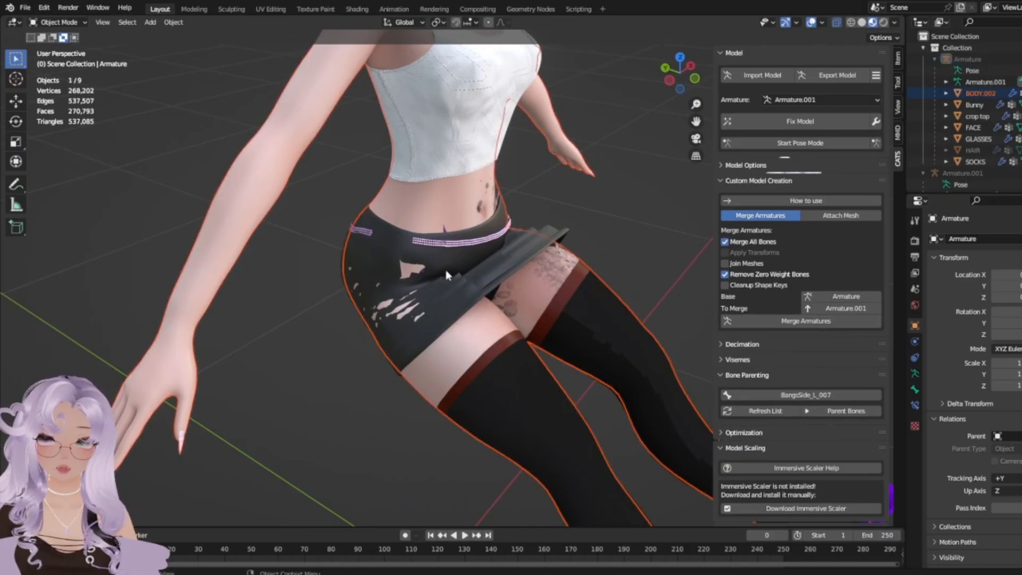
scroll(387, 352, "up", 4)
left_click(58, 22)
left_click(57, 55)
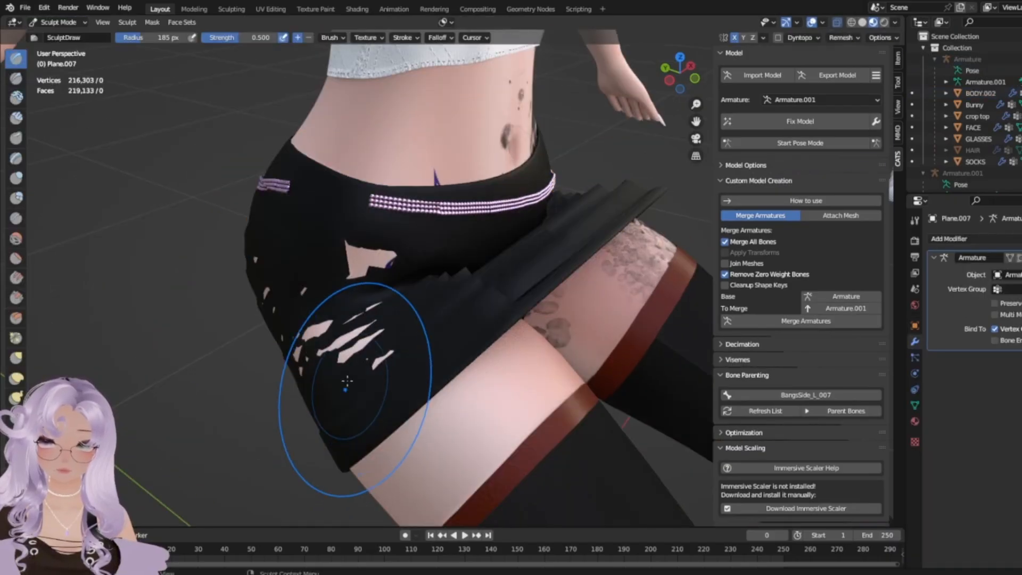
In Edit Mode, select the skirt's linked geometry without the pearl belt and separate it by selection.
left_click(58, 22)
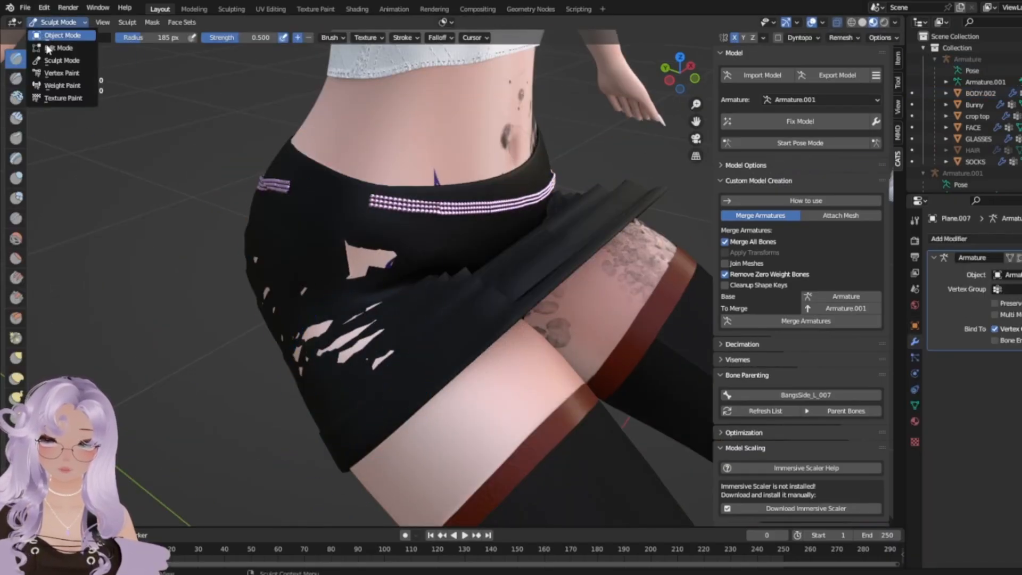
left_click(50, 30)
key("Tab")
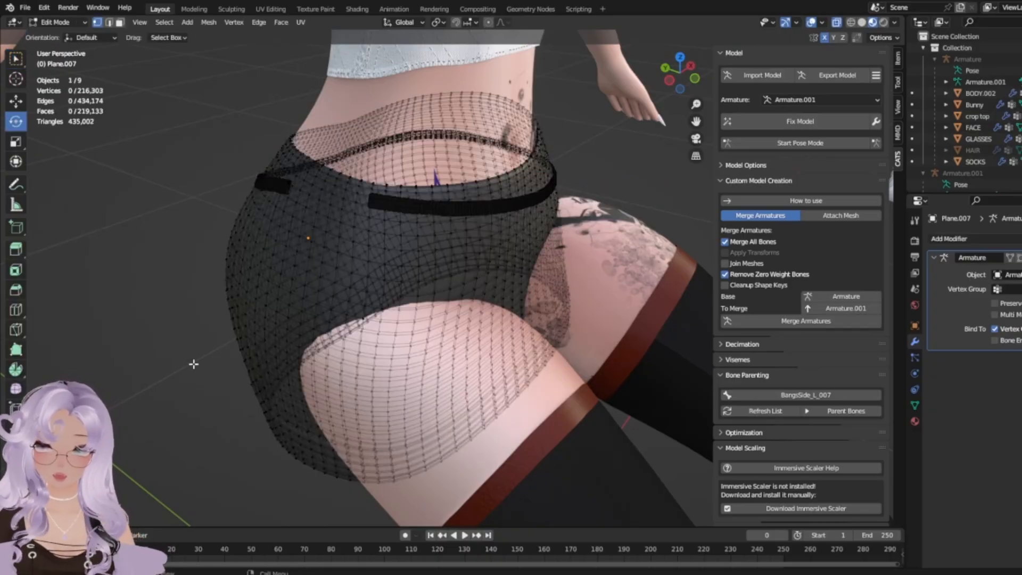
key("a")
right_click(213, 318)
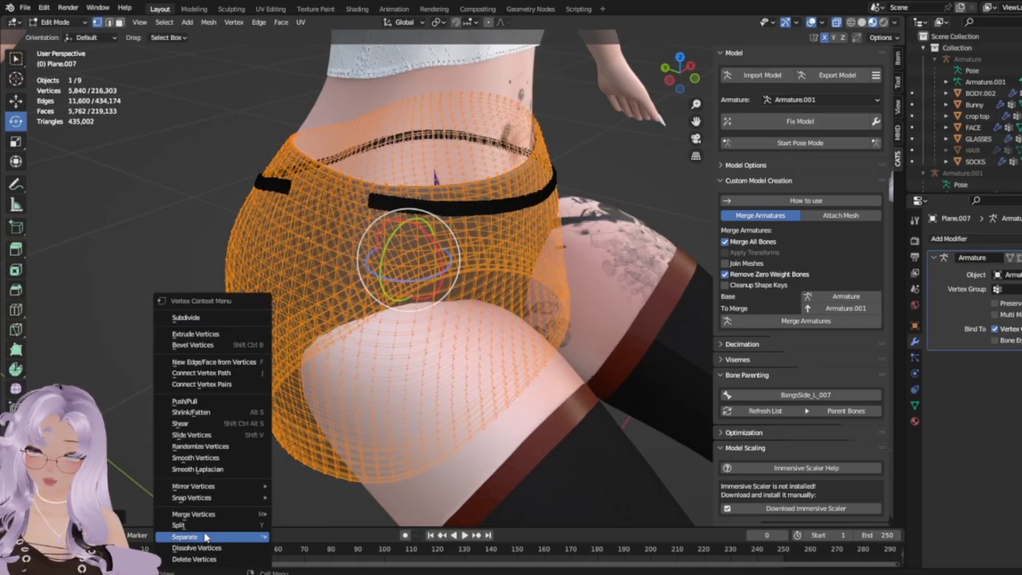
mouse_move(213, 537)
left_click(302, 511)
key("Tab")
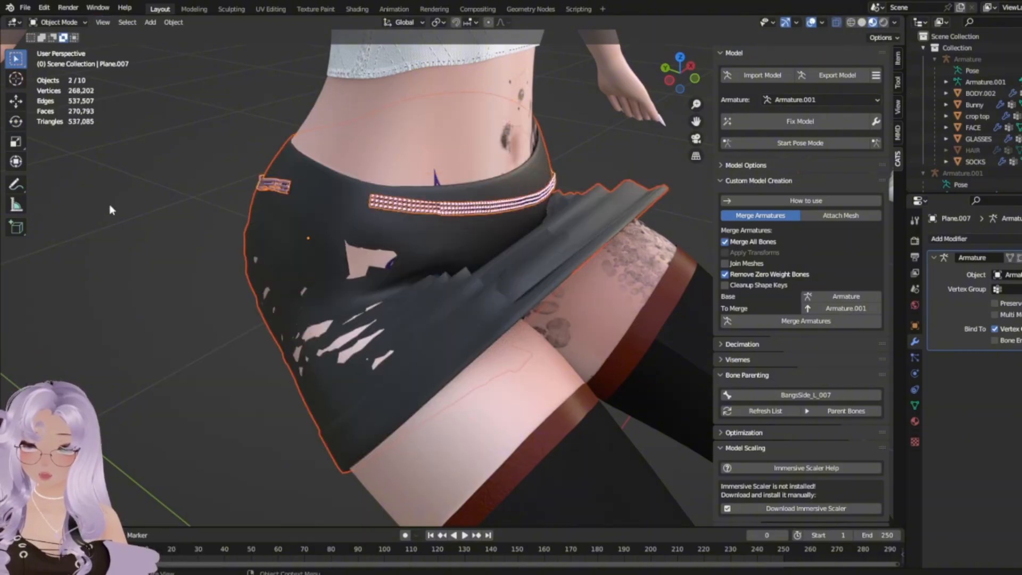
Put the separated skirt Plane.001 into Sculpt Mode and inspect the clipping on both hips.
left_click(299, 255)
left_click(59, 22)
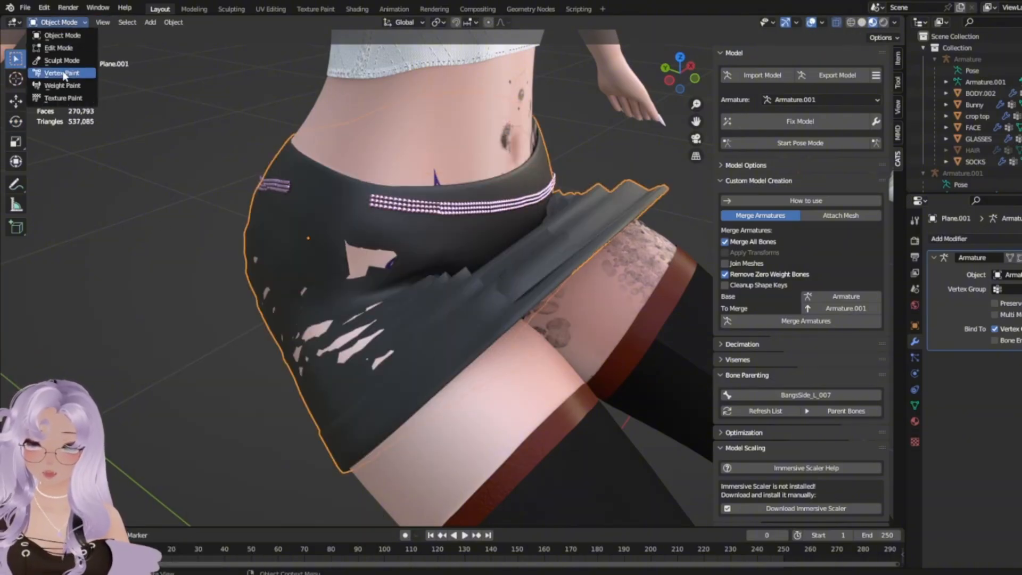
left_click(63, 73)
left_click(59, 22)
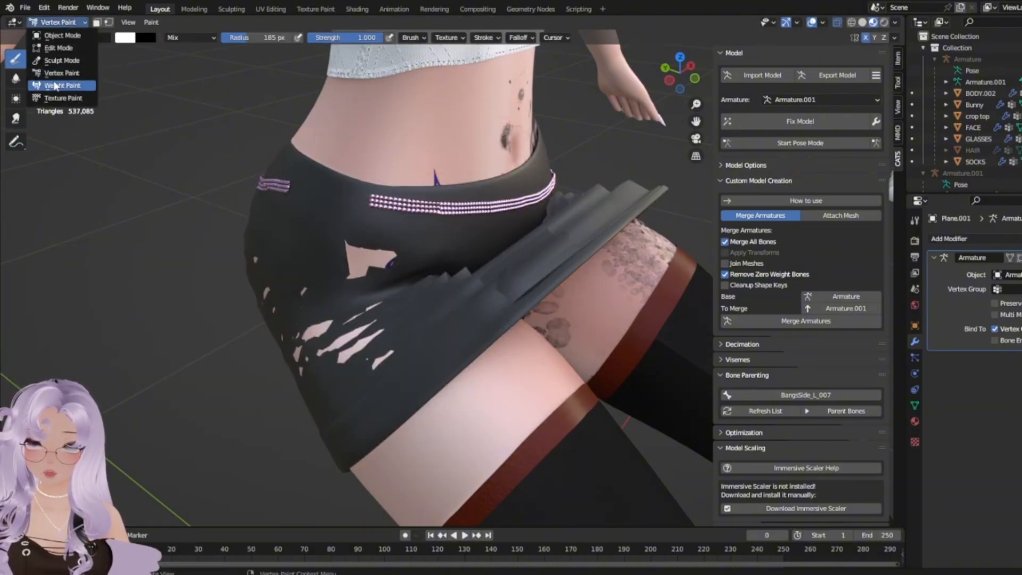
left_click(63, 85)
left_click(59, 22)
left_click(63, 60)
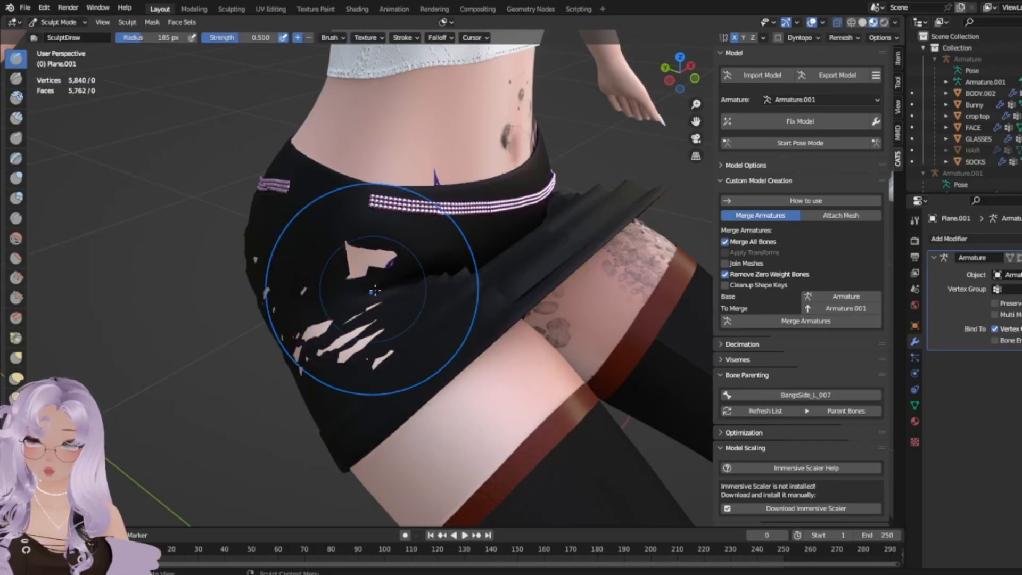
mouse_move(356, 271)
middle_mouse_down()
mouse_move(479, 433)
mouse_move(515, 269)
mouse_move(564, 373)
middle_mouse_up()
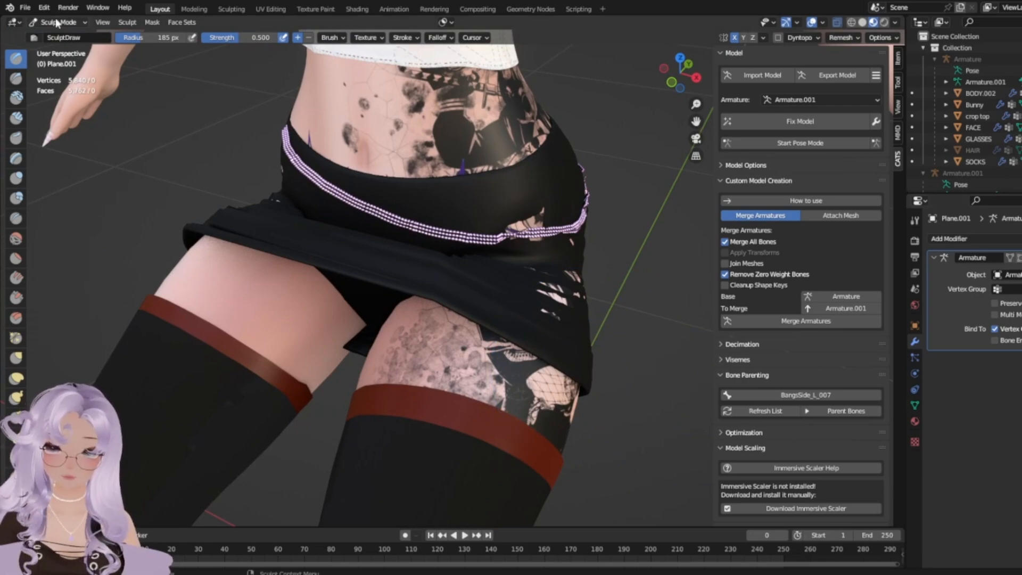
Select the linked main body of skirt Plane.001 in Edit Mode and separate it from the remaining skirt part.
left_click(56, 22)
left_click(53, 33)
key("Tab")
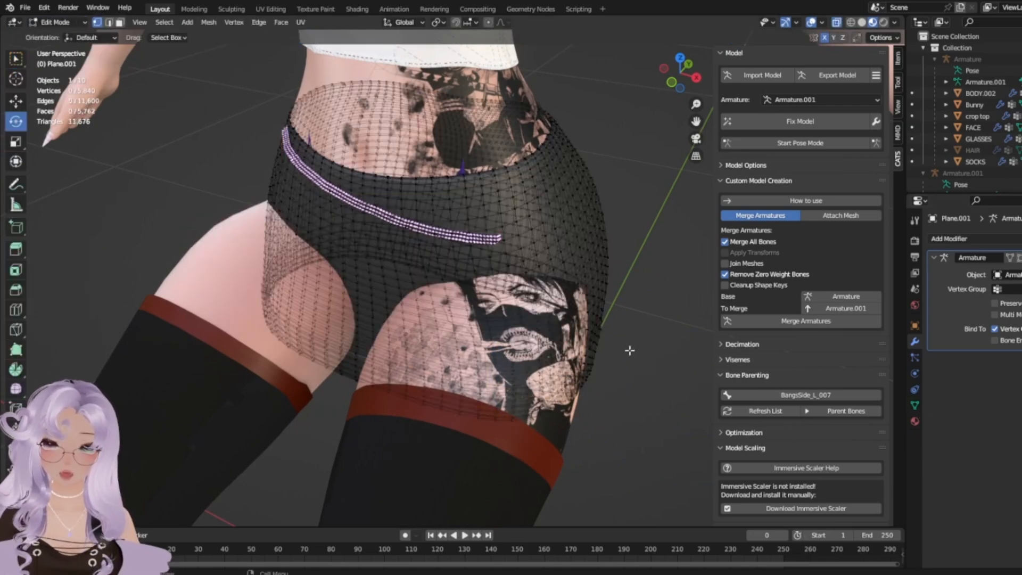
left_click(613, 345)
left_click(600, 194)
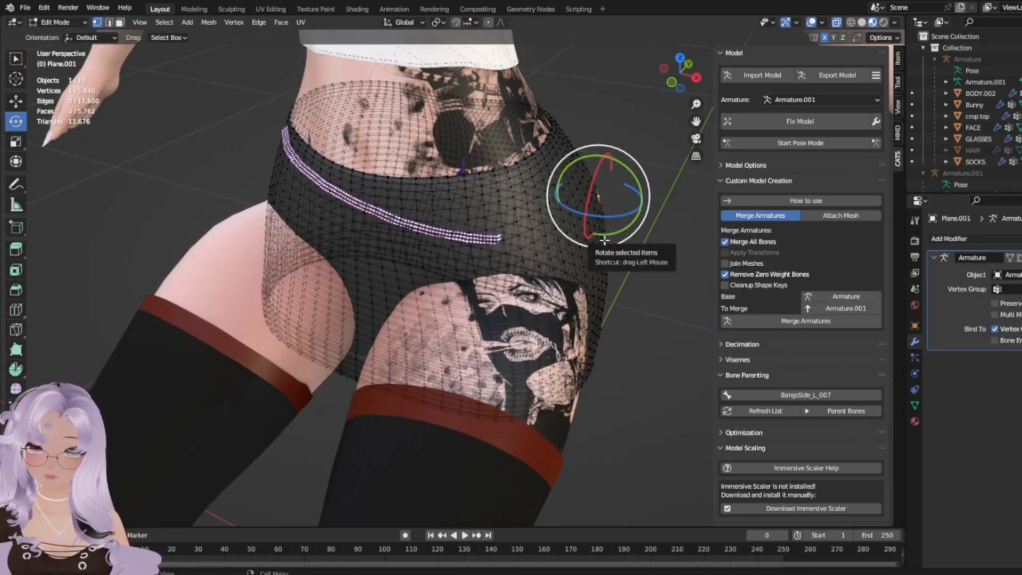
key("ctrl+l")
right_click(563, 460)
mouse_move(565, 461)
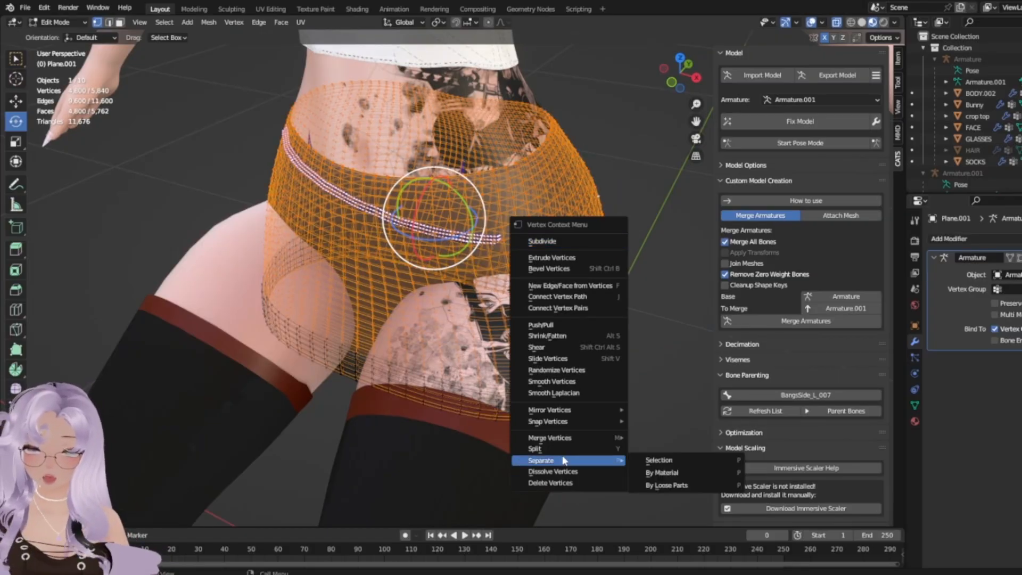
left_click(659, 460)
key("Tab")
Put the separated skirt body Plane.002 into Sculpt Mode and inspect its fit over the raised thighs.
left_click(539, 174)
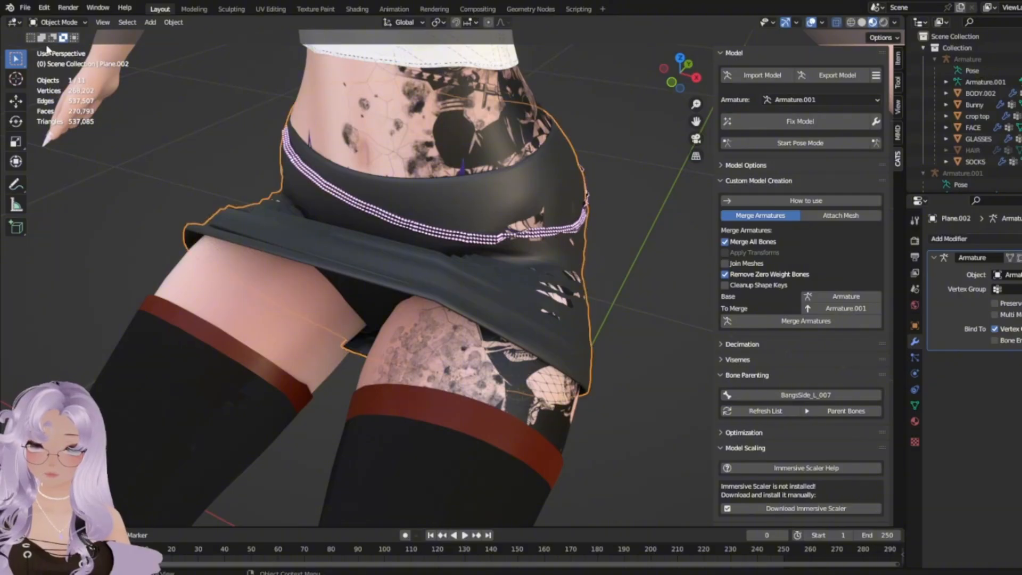
left_click(58, 22)
left_click(59, 60)
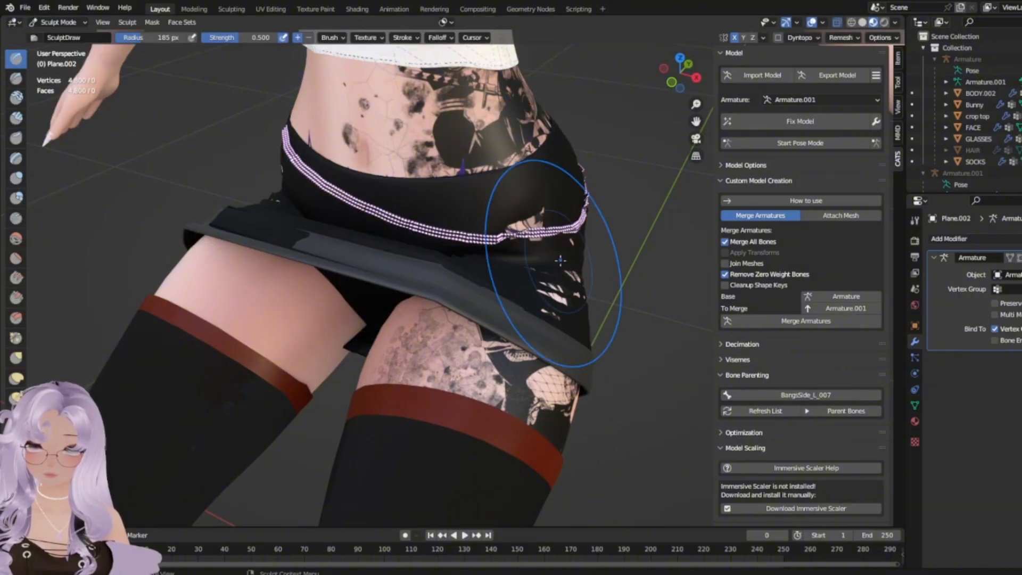
middle_click_drag(496, 202, 533, 394)
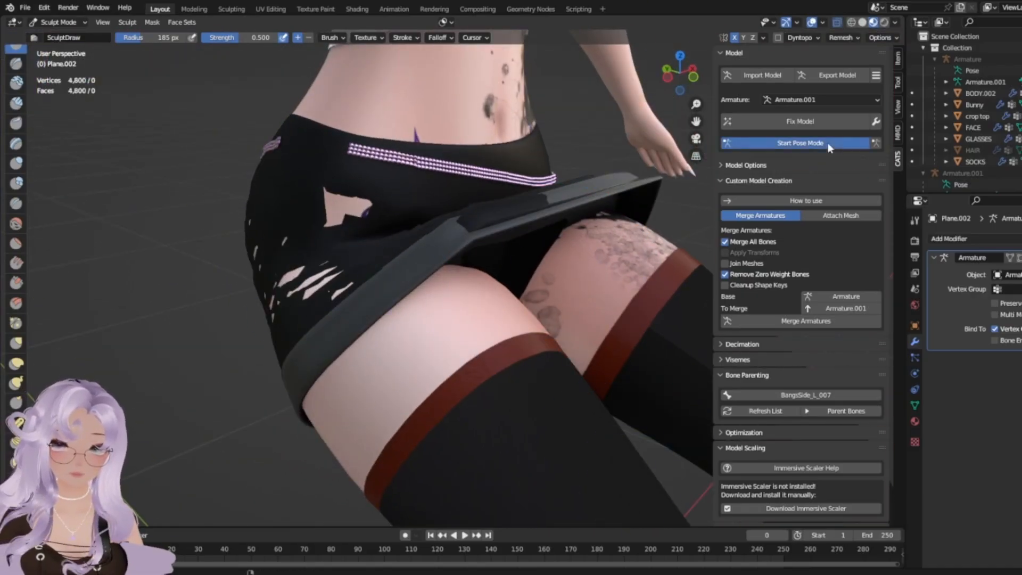
Reset the legs to rest by cycling CATS pose mode, and join the pearl belt and both skirt parts into one object.
left_click(828, 144)
left_click(827, 142)
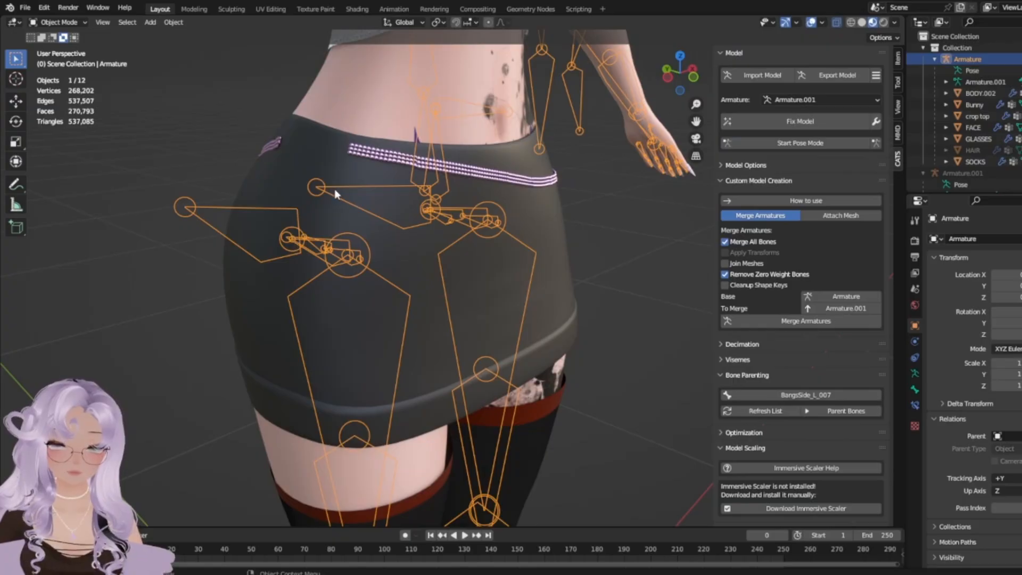
left_click(415, 209)
left_click(534, 181, "shift")
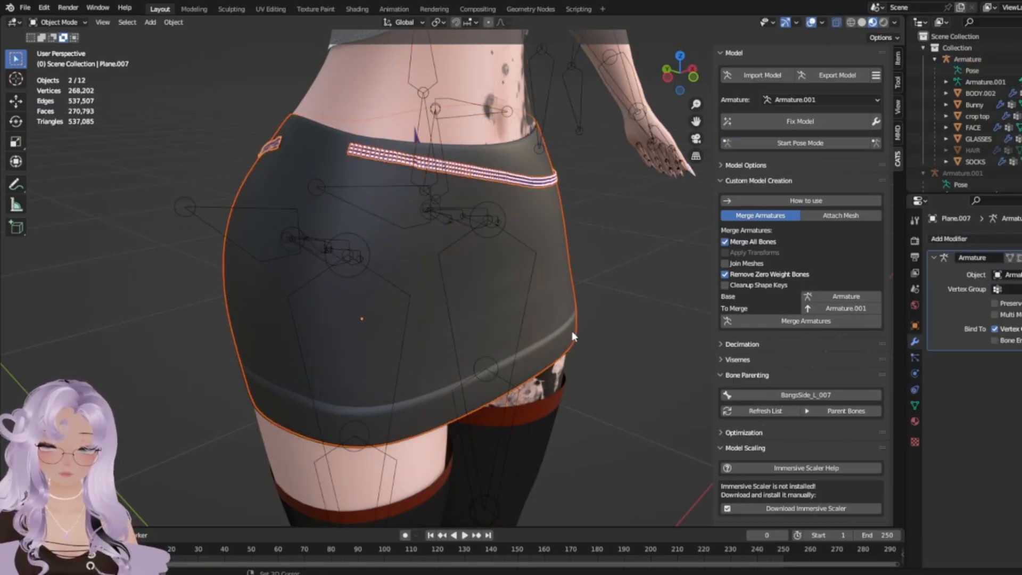
left_click(573, 338, "shift")
key("ctrl+j")
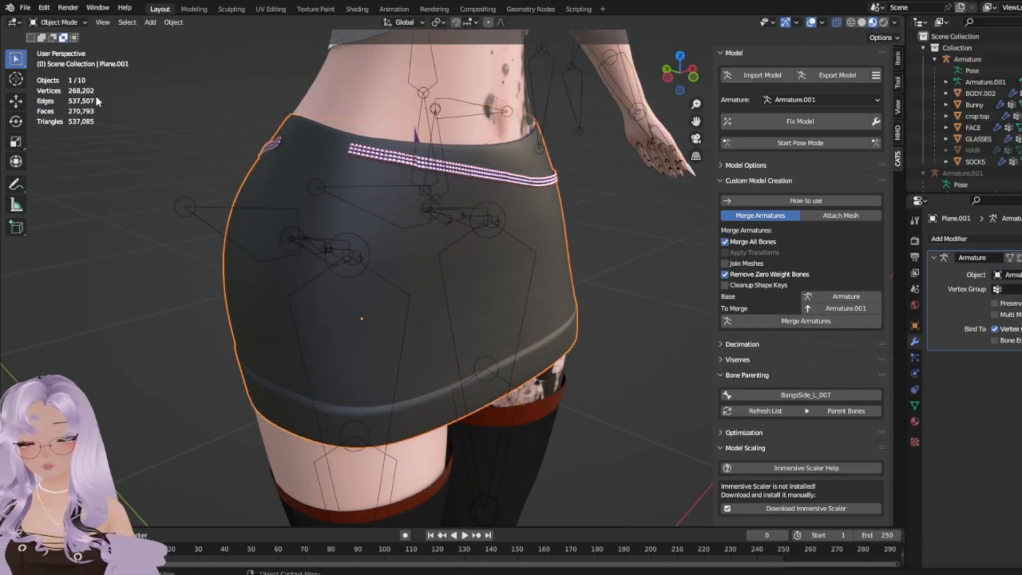
Pose the armature's left leg rotated forward with X-axis mirroring turned off, and return to Object Mode.
left_click(834, 144)
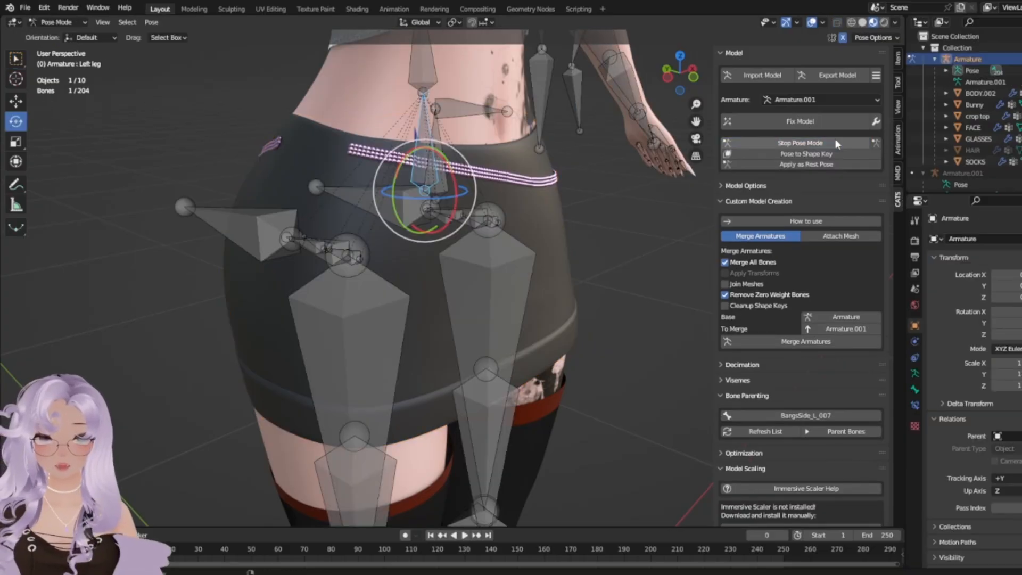
middle_click_drag(475, 286, 492, 251)
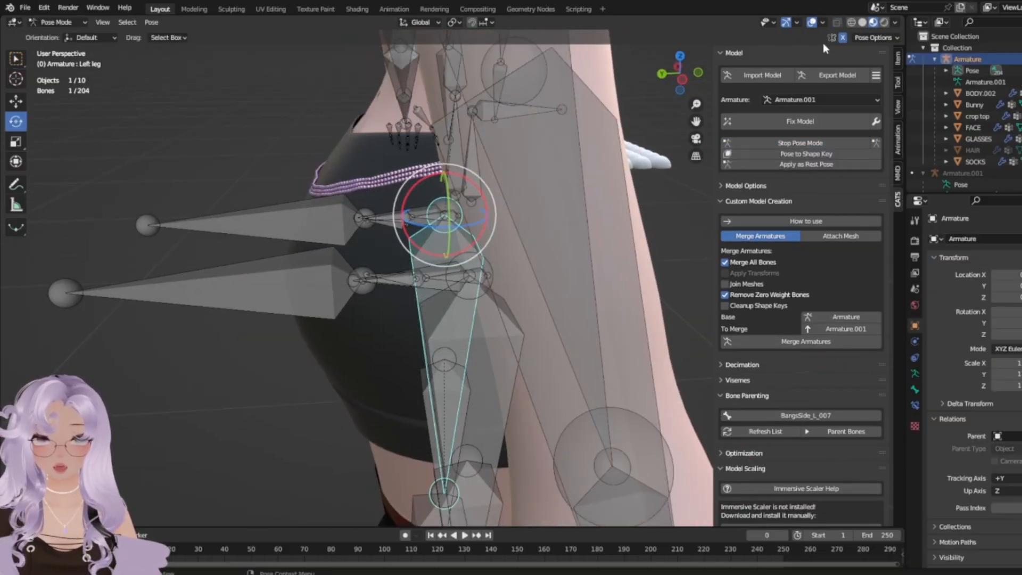
left_click(845, 40)
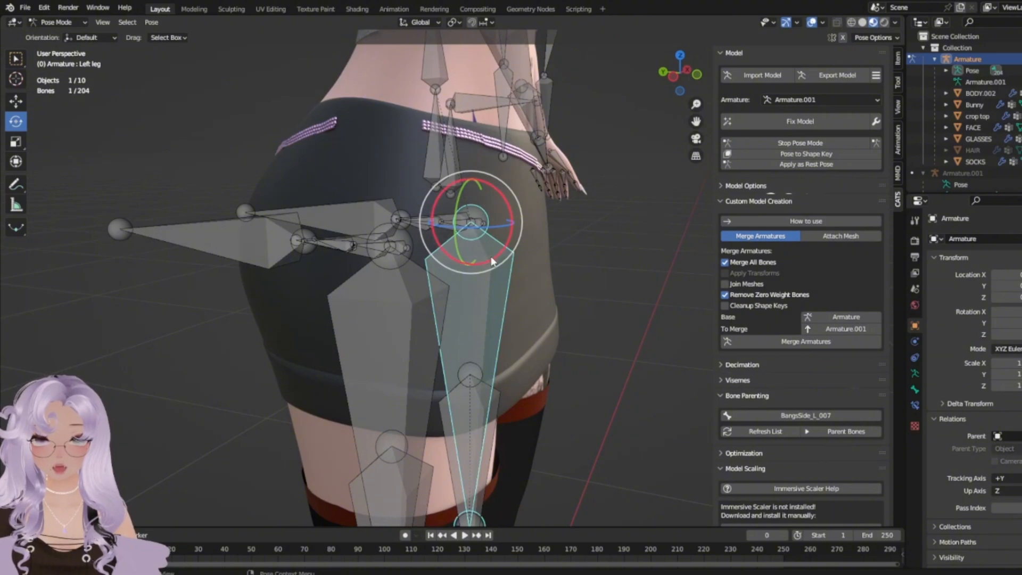
left_click_drag(493, 257, 522, 232)
middle_click_drag(522, 232, 101, 56)
left_click(61, 36)
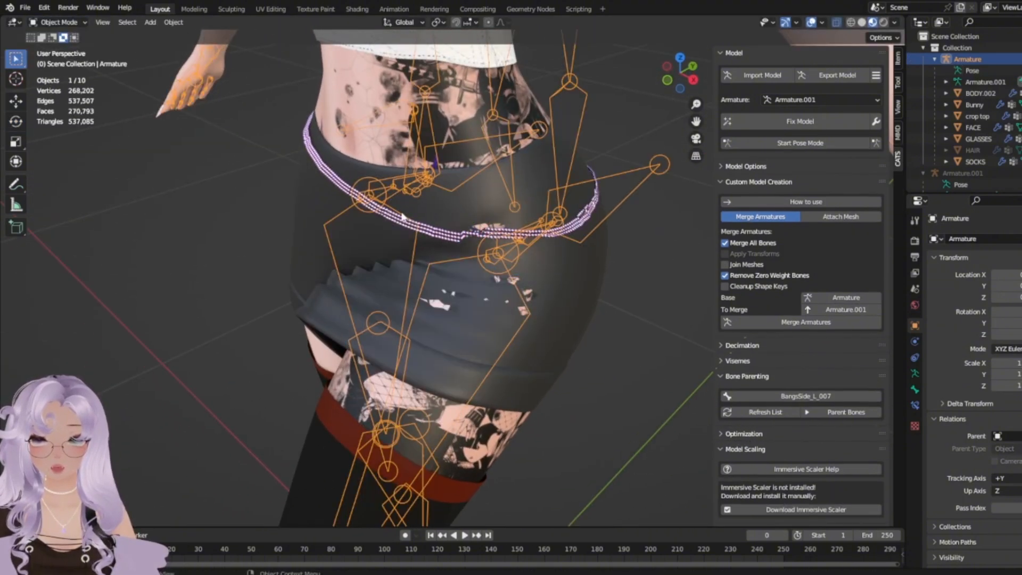
Select the armature together with the skirt mesh and enter Weight Paint mode on the skirt.
left_click(628, 339)
left_click(548, 318)
left_click(510, 284, "shift")
left_click(516, 282)
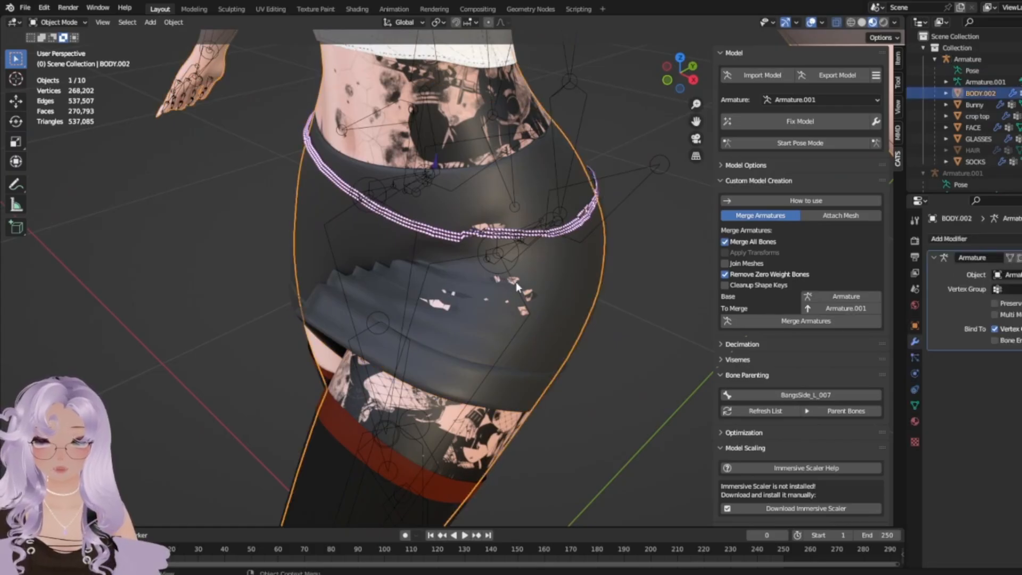
left_click(516, 283)
left_click(566, 294, "shift")
left_click(46, 22)
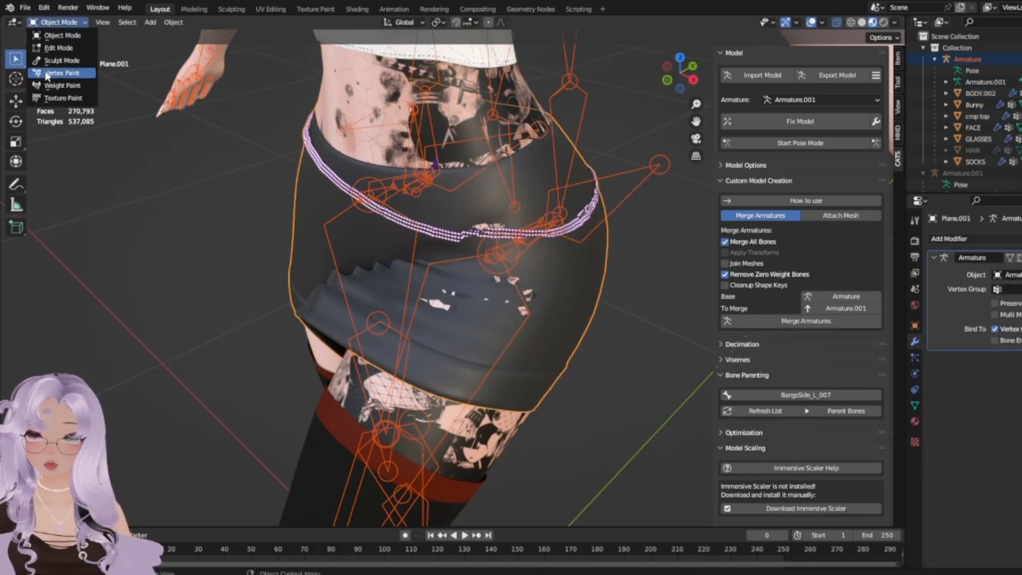
left_click(62, 85)
Pick the left leg bone and paint weight onto the skirt's left hip and thigh area using the Add brush.
scroll(442, 306, "up", 3)
mouse_move(485, 335)
middle_mouse_down()
mouse_move(437, 323)
mouse_move(498, 312)
middle_mouse_up()
left_click(436, 322, "ctrl+shift")
scroll(498, 314, "down", 2)
left_click(494, 321, "ctrl+shift")
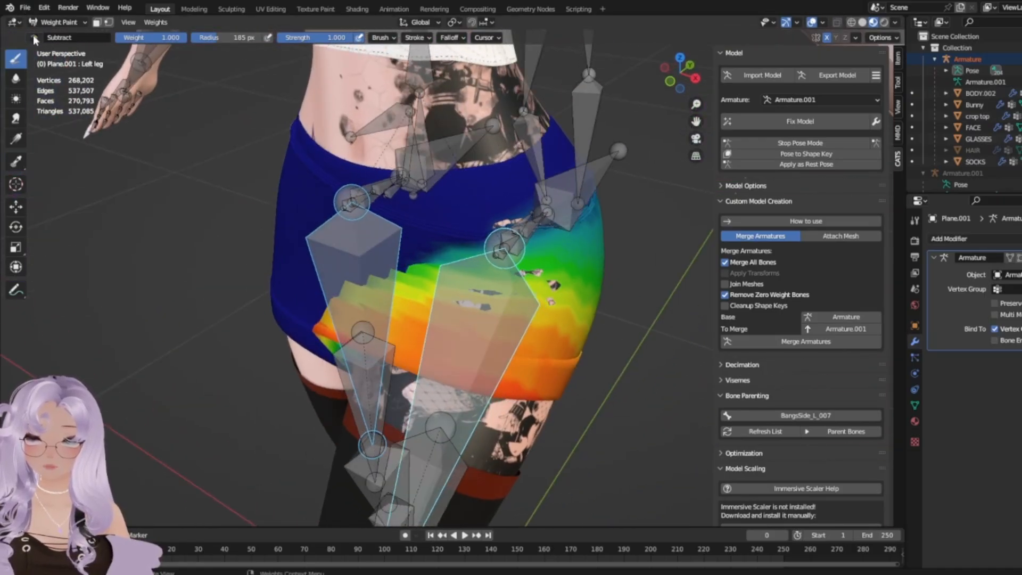
left_click(33, 37)
left_click(80, 74)
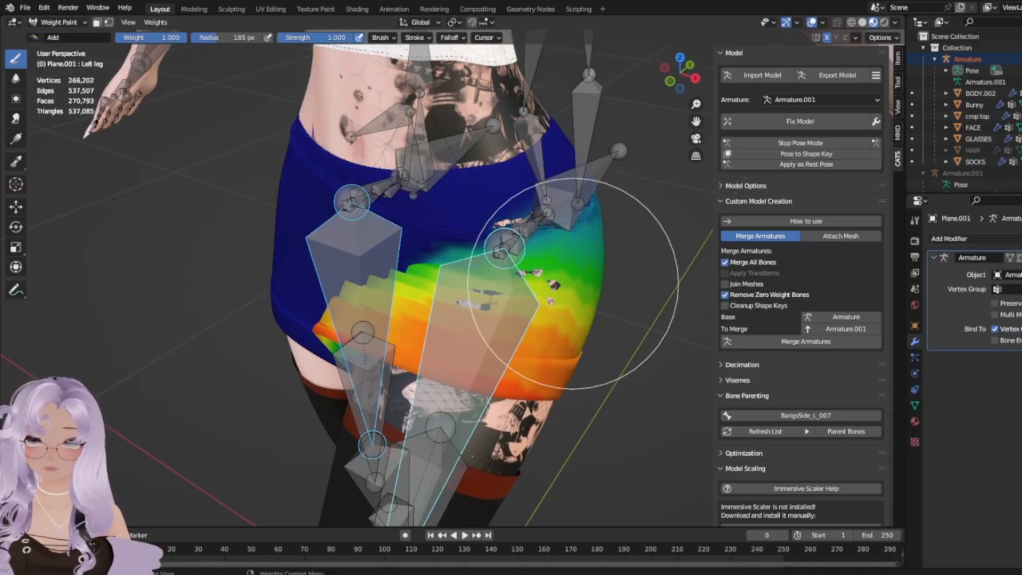
left_click(573, 283)
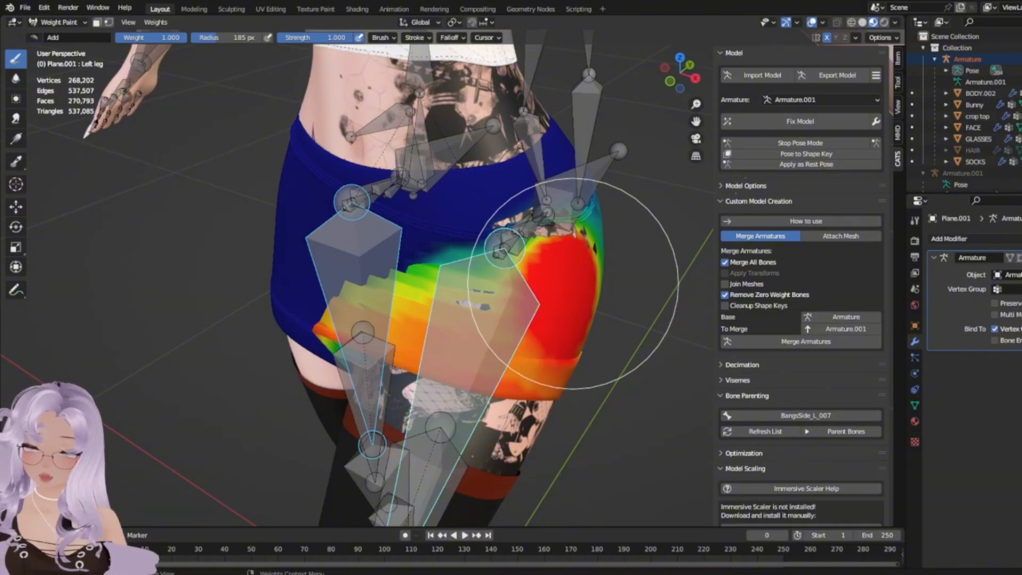
left_click_drag(573, 284, 361, 309)
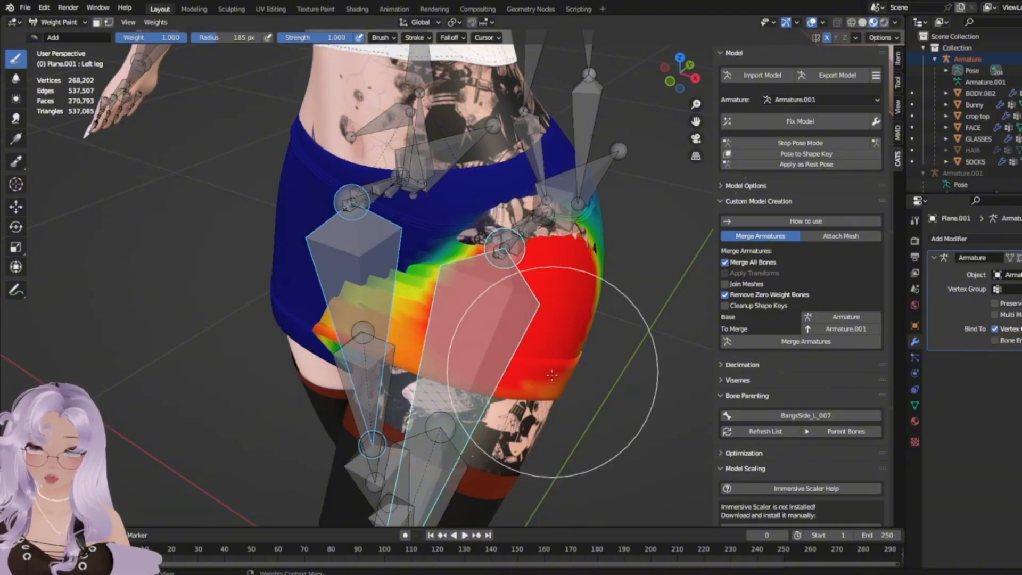
Set the brush weight to 0.234 and paint more left leg weight at the skirt's upper hip crease.
middle_click_drag(484, 330, 471, 369)
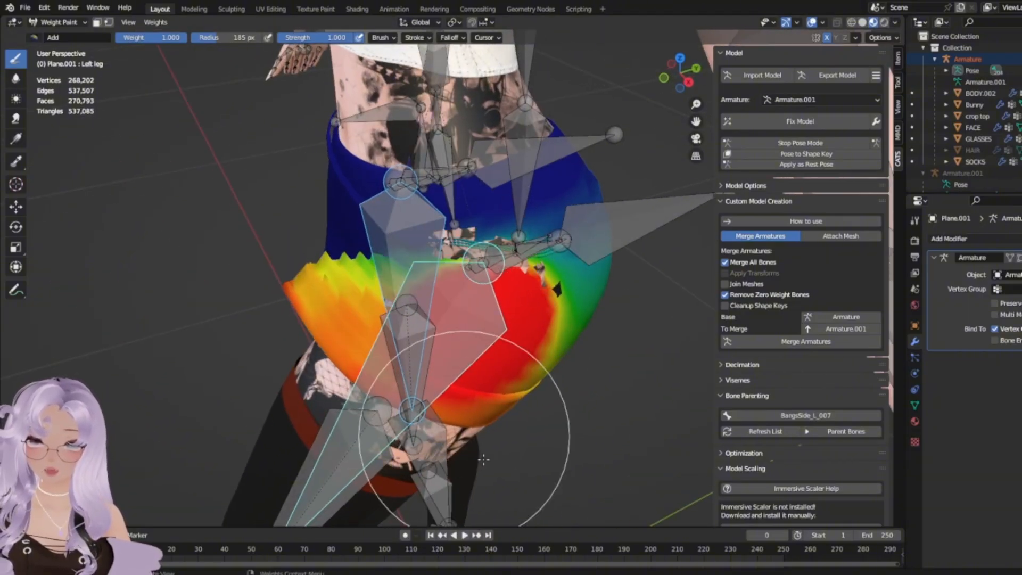
left_click_drag(159, 37, 140, 38)
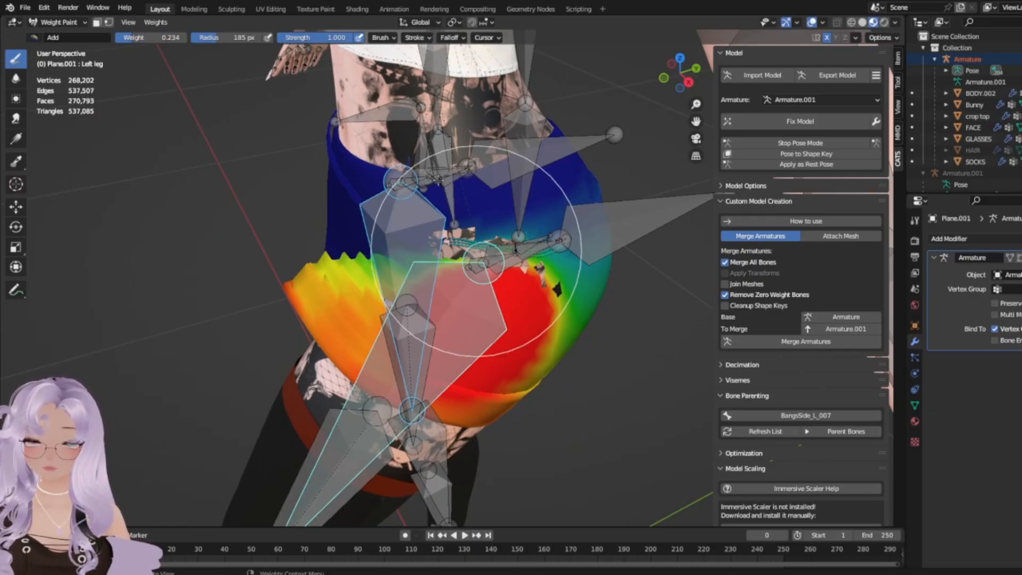
left_click_drag(484, 304, 549, 528)
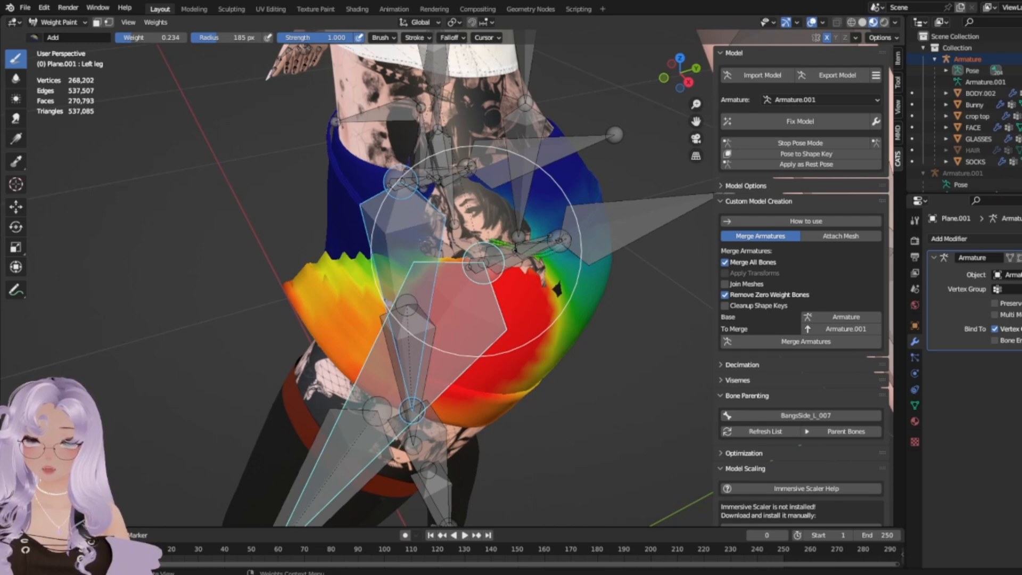
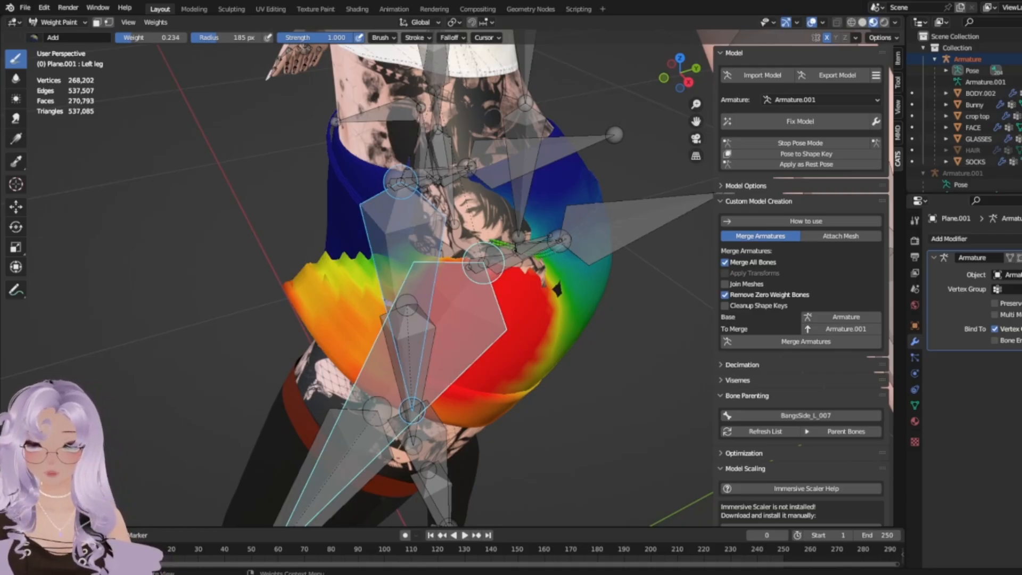
Reduce the left leg weight over the skirt's raised hip area with the Subtract brush.
middle_click_drag(476, 281, 373, 240)
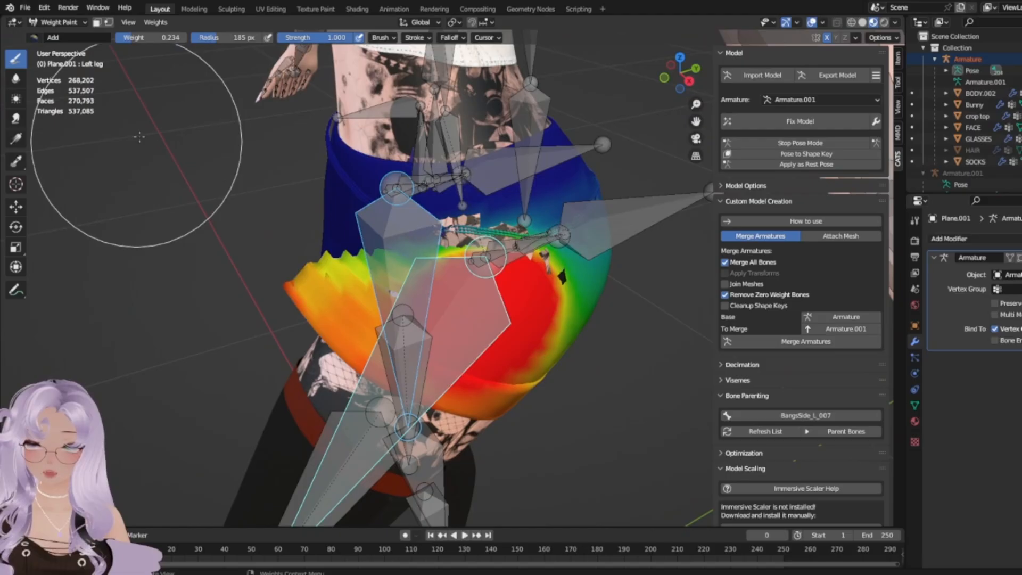
left_click(52, 38)
left_click(325, 76)
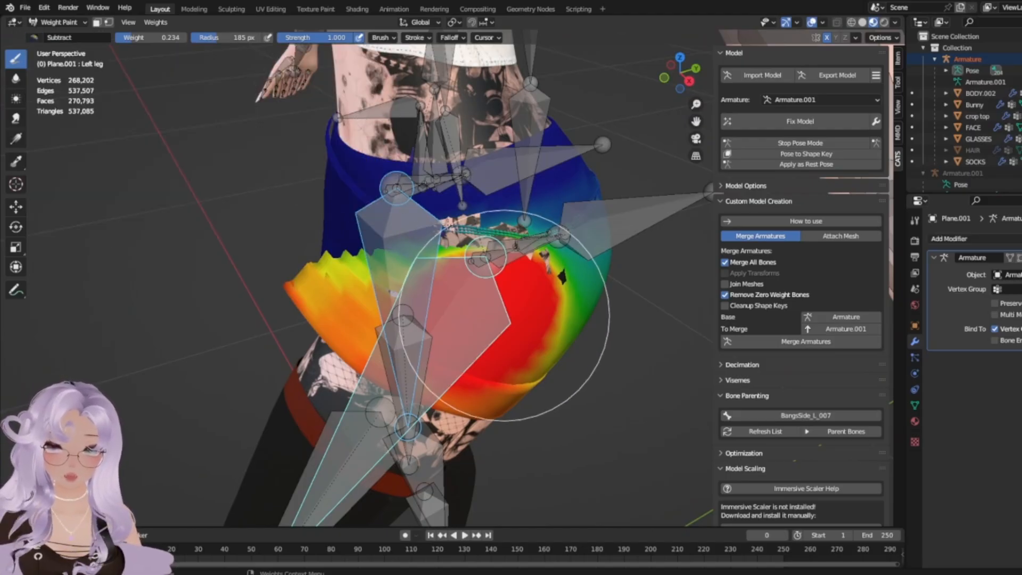
left_click_drag(489, 350, 421, 314)
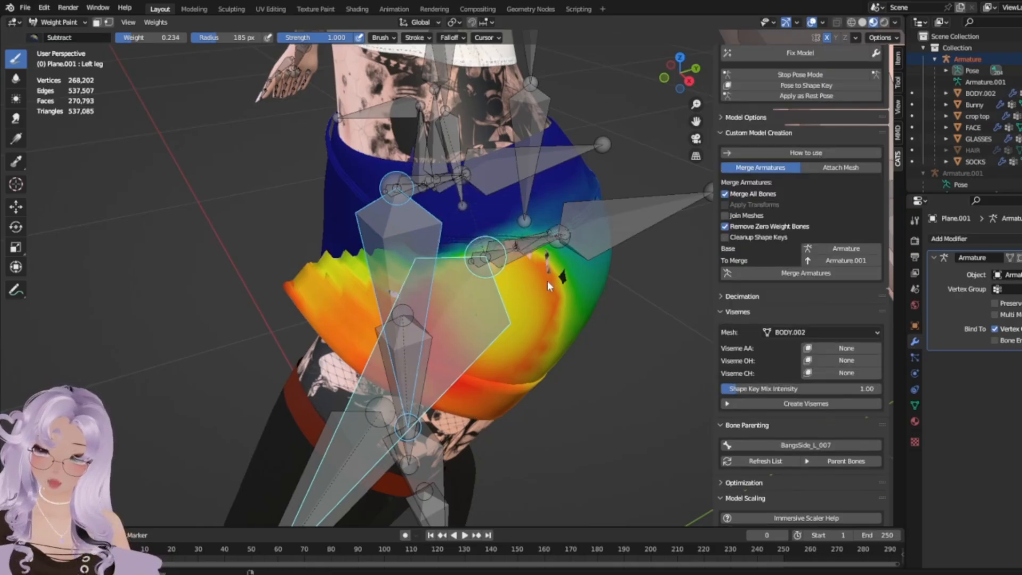
mouse_move(547, 280)
middle_mouse_down()
mouse_move(590, 305)
mouse_move(655, 283)
mouse_move(537, 276)
middle_mouse_up()
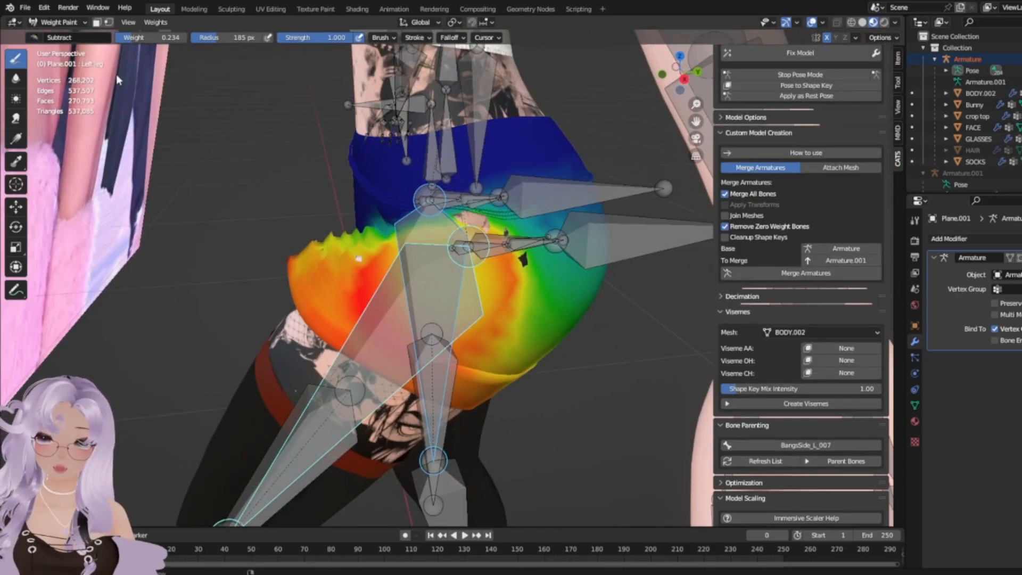
Set the brush radius to 54 px and strength to 0.281, and subtract weight around the clipping spot on the skirt's front thigh.
middle_click_drag(577, 426, 568, 321)
scroll(340, 238, "up", 3)
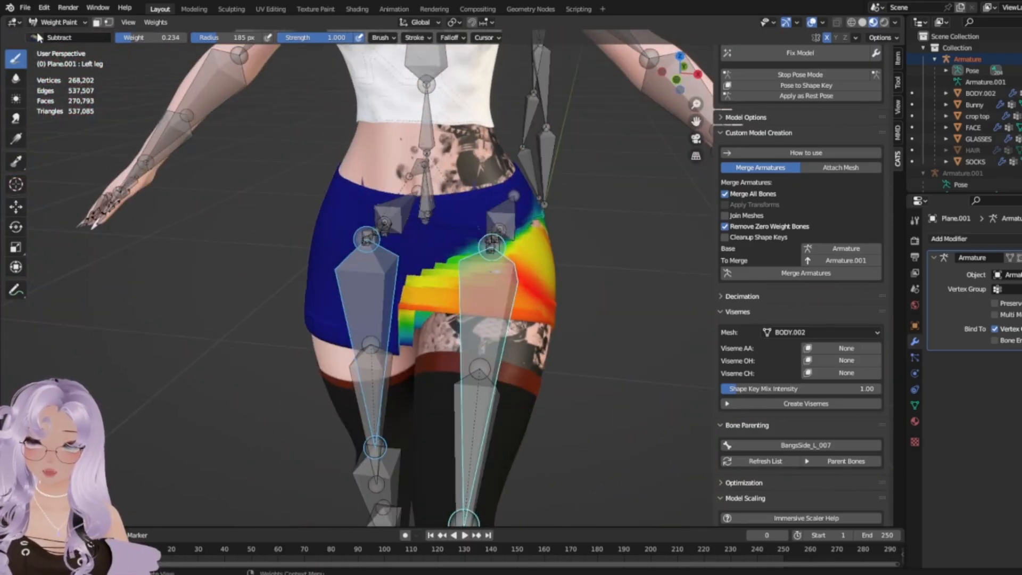
scroll(548, 349, "up", 2)
middle_click_drag(554, 350, 428, 303)
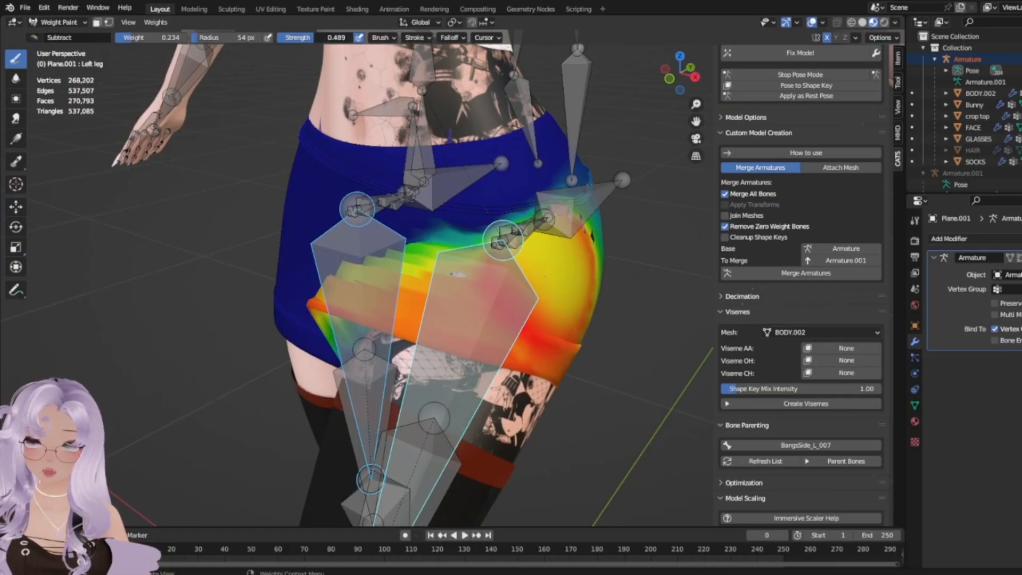
left_click_drag(285, 37, 299, 38)
scroll(561, 261, "up", 2)
middle_click_drag(561, 260, 550, 280)
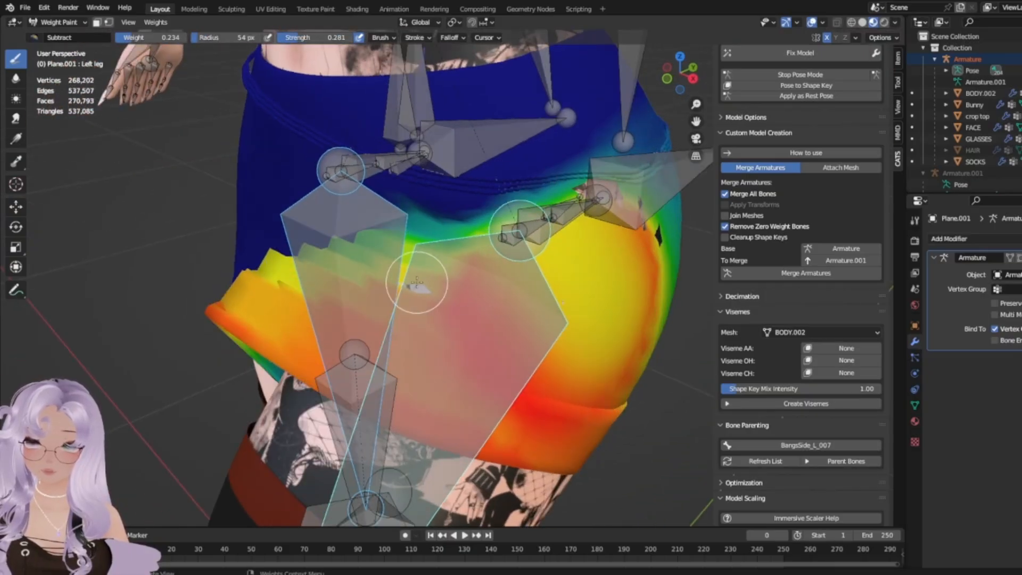
left_click_drag(417, 283, 432, 306)
Touch up the weights over the remaining front-thigh clipping patch and switch to the Add brush.
scroll(356, 237, "up", 3)
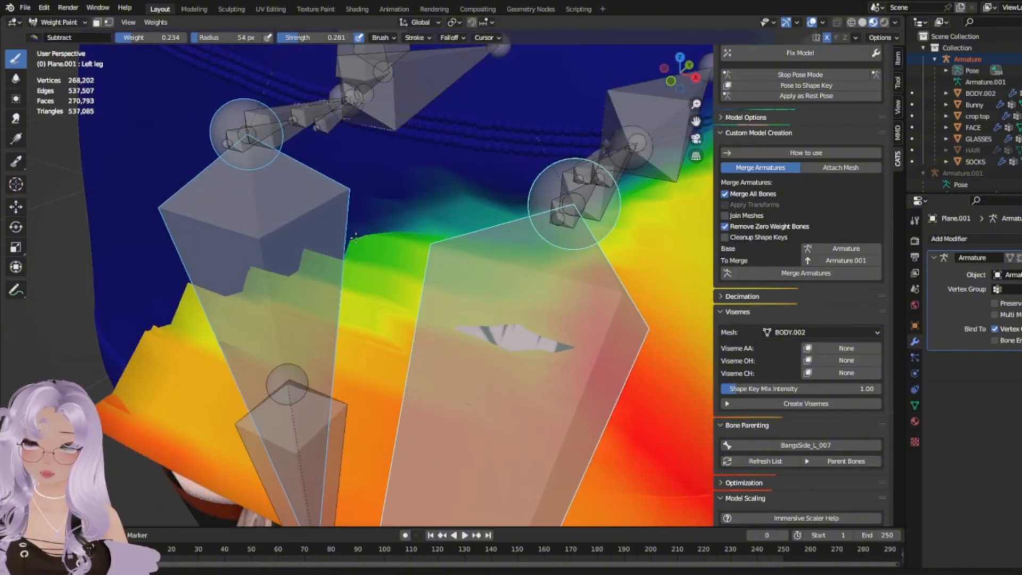
mouse_move(495, 331)
left_mouse_down()
mouse_move(556, 355)
mouse_move(511, 357)
mouse_move(515, 332)
left_mouse_up()
left_click(72, 37)
left_click(95, 85)
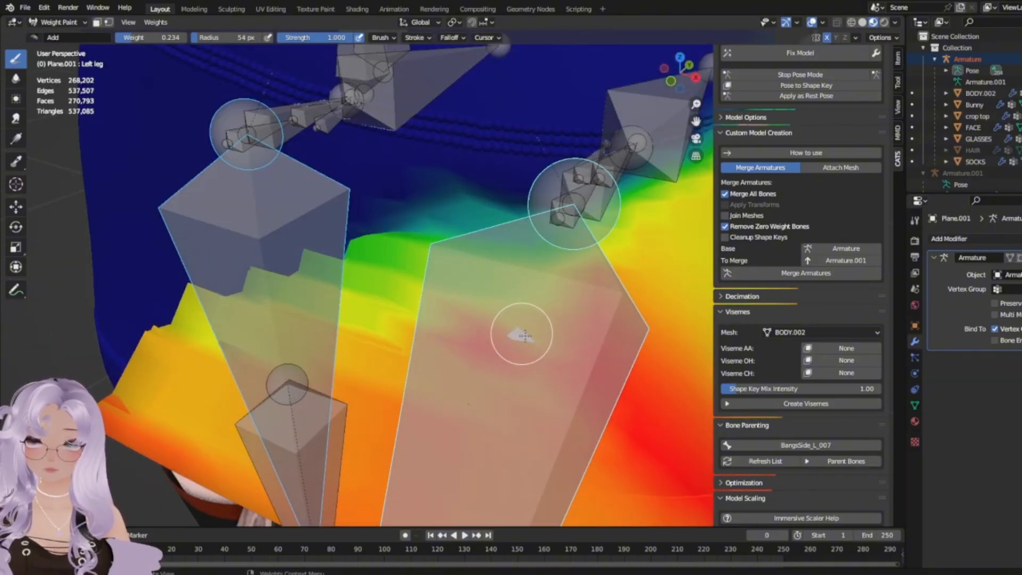
Switch to the Subtract brush and paint down weight around the clipping holes at the skirt's left hip.
middle_click_drag(513, 354, 481, 318)
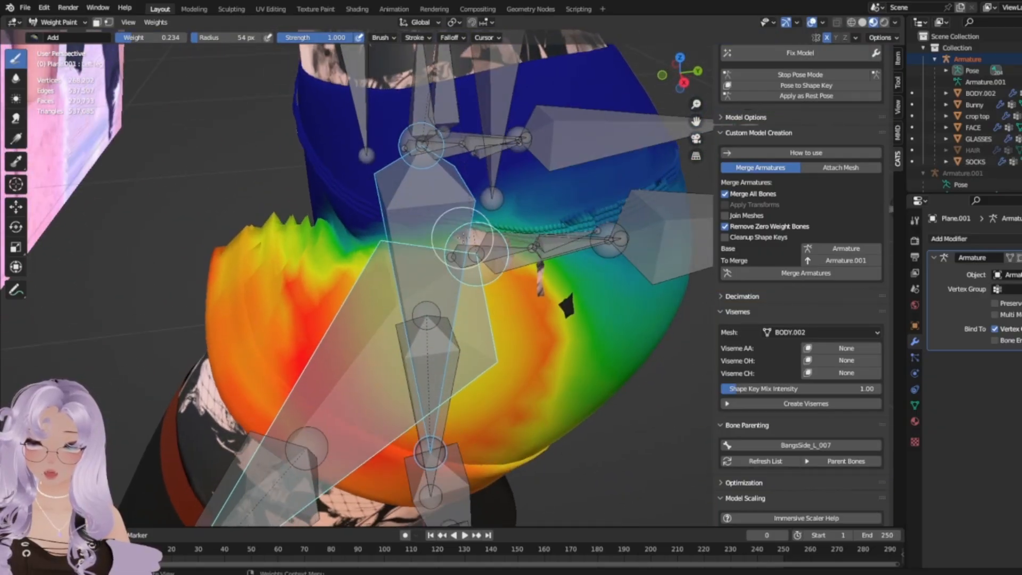
middle_click_drag(236, 246, 159, 157)
left_click(28, 36)
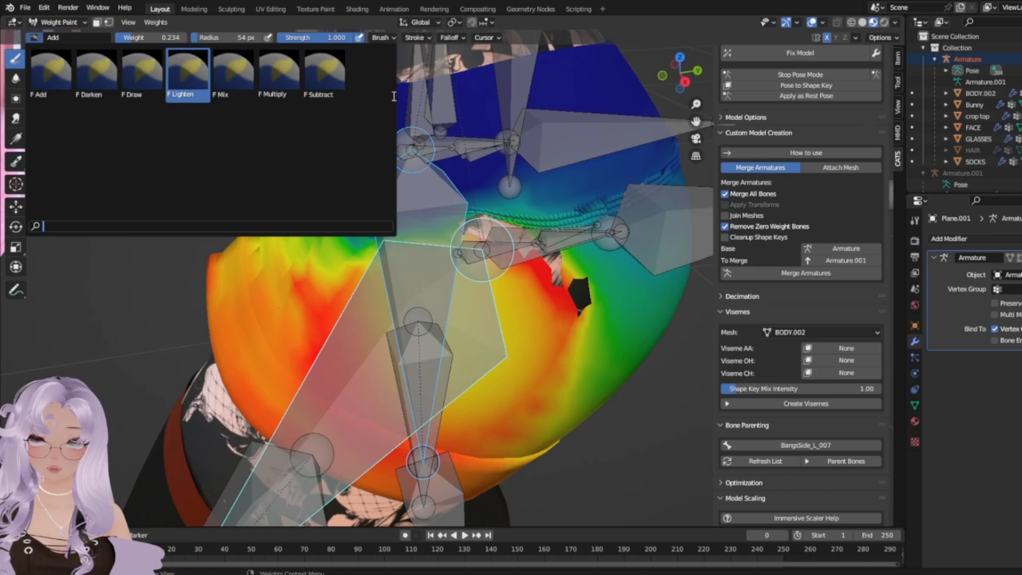
left_click(326, 75)
mouse_move(573, 300)
left_mouse_down()
mouse_move(583, 306)
mouse_move(494, 219)
left_mouse_up()
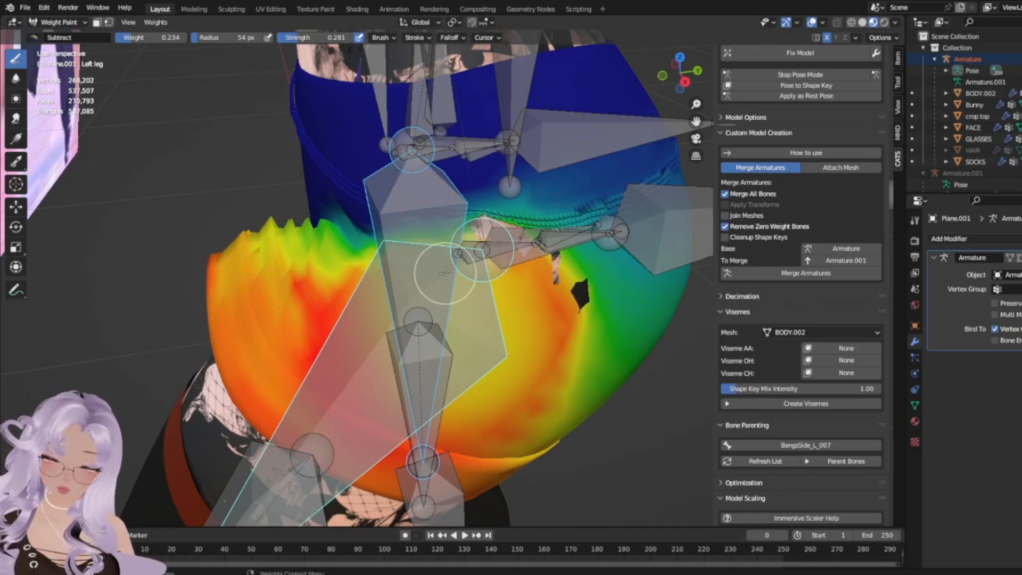
Set the brush weight to 0.289 and subtract leg weight over the remaining hip holes below the beaded belt.
scroll(445, 273, "up", 1)
middle_click_drag(445, 273, 444, 265)
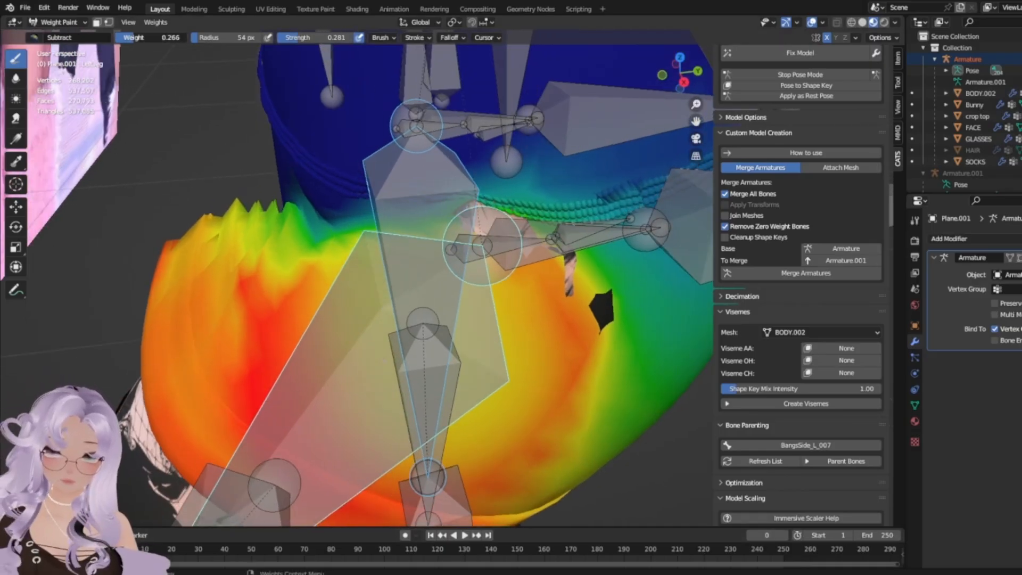
left_click_drag(134, 37, 136, 38)
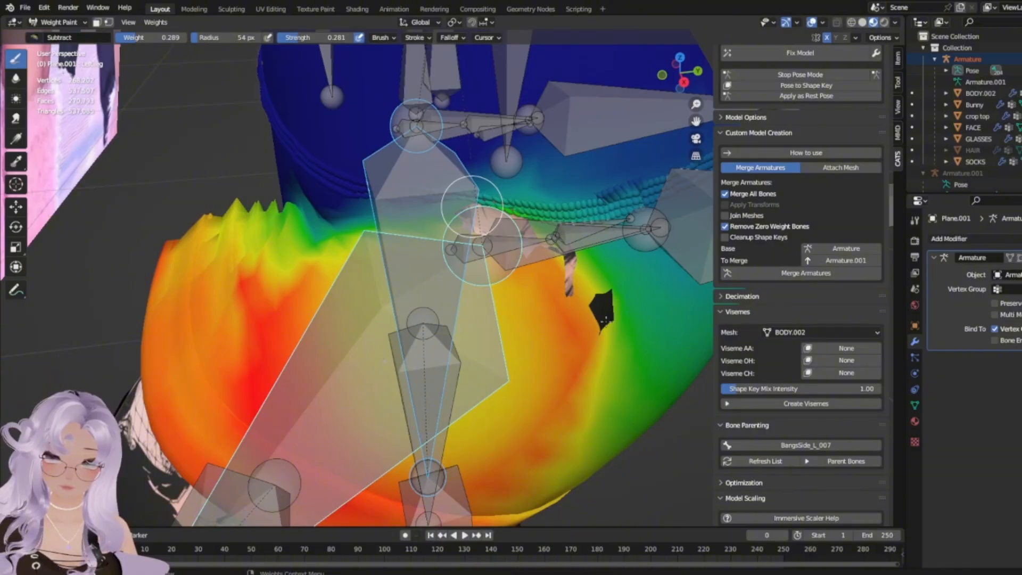
left_click_drag(581, 292, 527, 229)
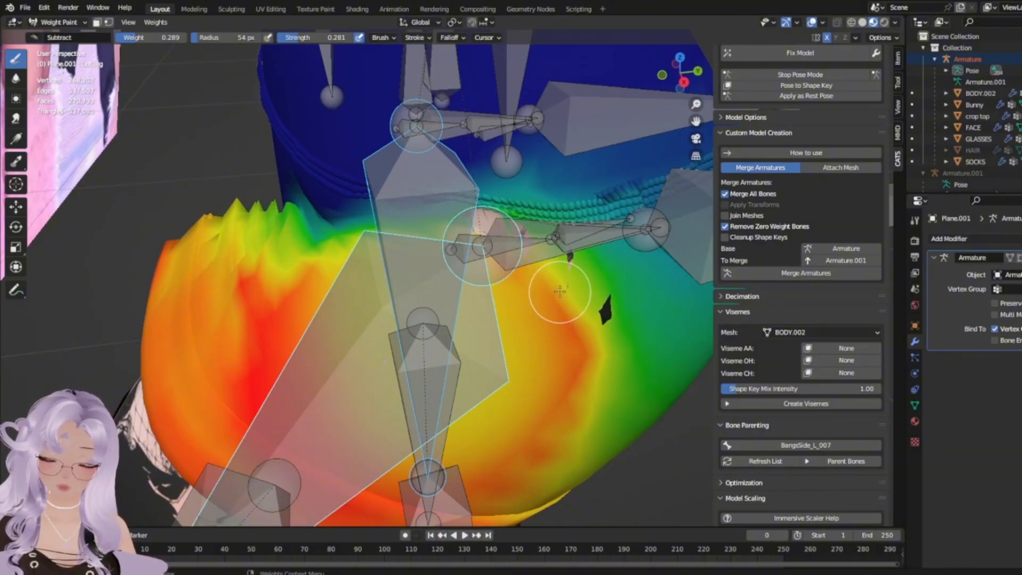
mouse_move(601, 321)
left_mouse_down()
mouse_move(603, 303)
mouse_move(569, 257)
left_mouse_up()
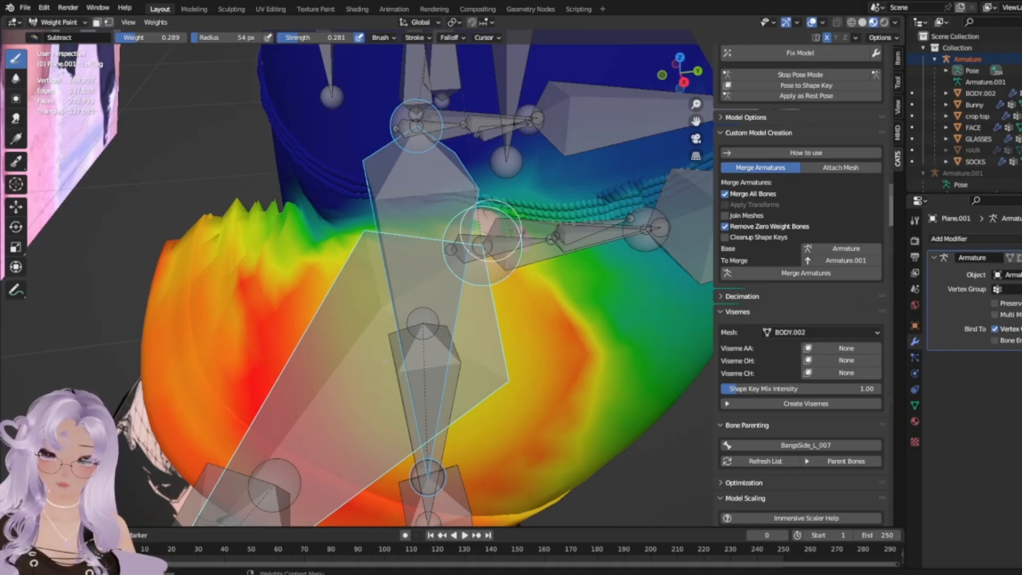
Hide the armature, touch up the tiny clipping spot on the raised thigh, and choose the Add brush.
middle_click_drag(468, 235, 504, 231)
left_click(1021, 59)
scroll(653, 230, "up", 2)
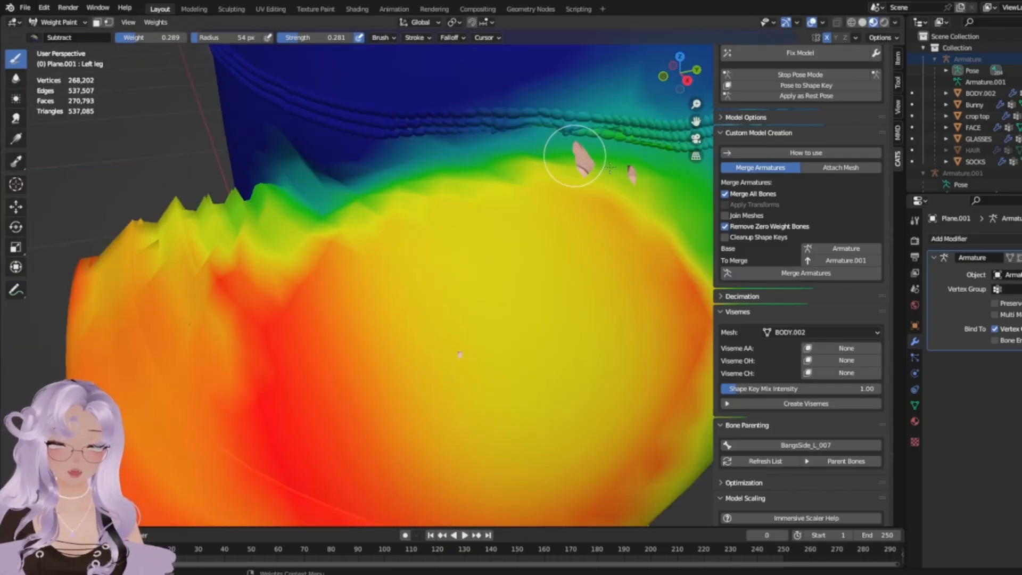
mouse_move(462, 354)
left_mouse_down()
mouse_move(451, 368)
mouse_move(445, 345)
left_mouse_up()
left_click(34, 38)
left_click(51, 72)
Subtract left leg weight at the skirt's jagged front edge using weight 0.156 and a 145 px radius.
scroll(446, 345, "down", 3)
mouse_move(214, 403)
middle_mouse_down()
mouse_move(365, 401)
mouse_move(473, 270)
middle_mouse_up()
mouse_move(371, 259)
middle_mouse_down()
mouse_move(358, 276)
mouse_move(420, 256)
mouse_move(401, 244)
mouse_move(531, 376)
mouse_move(566, 349)
mouse_move(481, 392)
mouse_move(277, 298)
mouse_move(256, 327)
middle_mouse_up()
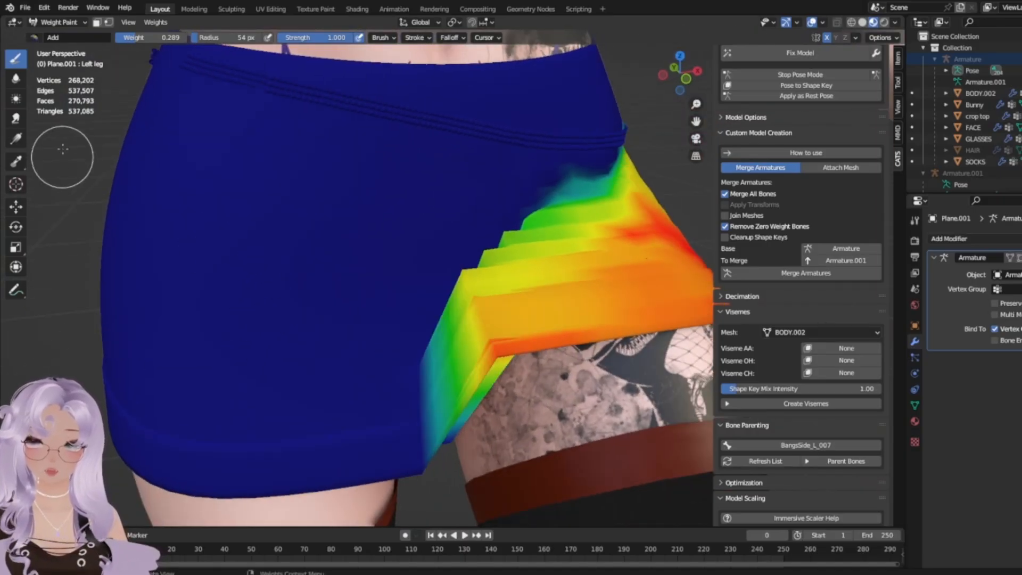
left_click(47, 37)
left_click(325, 79)
middle_click_drag(325, 80, 310, 147)
left_click_drag(219, 41, 233, 40)
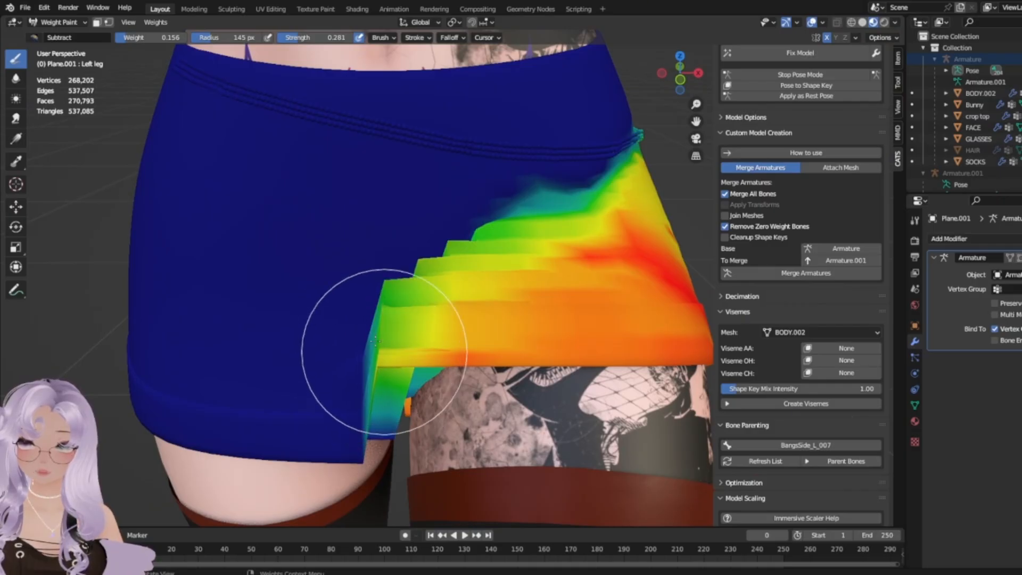
mouse_move(383, 313)
left_mouse_down()
mouse_move(381, 285)
mouse_move(384, 362)
mouse_move(388, 355)
mouse_move(384, 321)
mouse_move(366, 444)
mouse_move(375, 363)
left_mouse_up()
Continue subtracting leg weight along the skirt's stepped front fold to soften the transition between the legs.
middle_click_drag(387, 383, 418, 298)
mouse_move(420, 276)
left_mouse_down()
mouse_move(433, 262)
mouse_move(377, 302)
mouse_move(399, 301)
mouse_move(432, 270)
mouse_move(422, 250)
mouse_move(366, 377)
left_mouse_up()
mouse_move(365, 377)
middle_mouse_down()
mouse_move(427, 402)
mouse_move(496, 388)
middle_mouse_up()
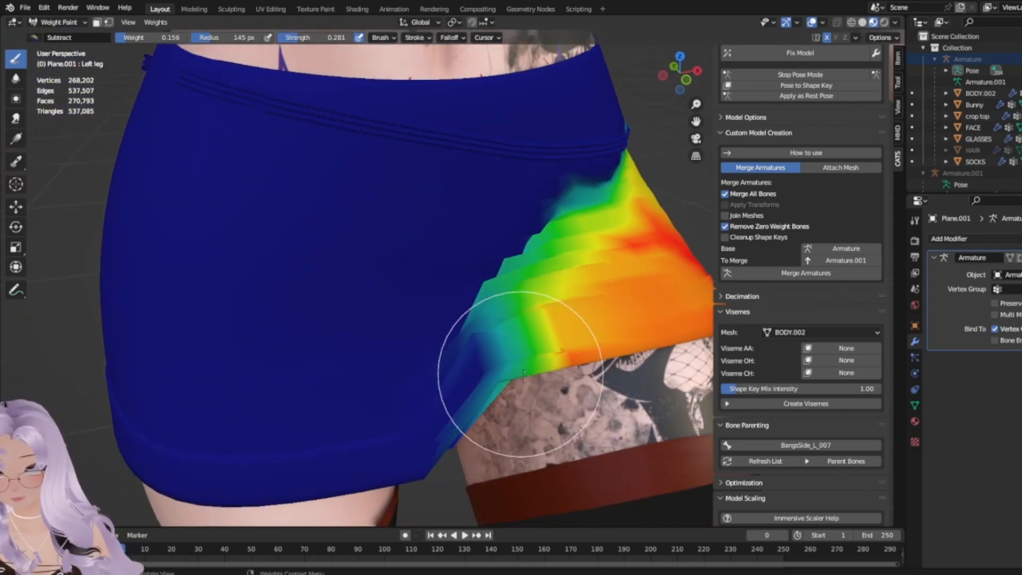
middle_click_drag(497, 354, 429, 338)
mouse_move(307, 233)
left_mouse_down()
mouse_move(321, 228)
mouse_move(303, 243)
mouse_move(278, 239)
mouse_move(310, 230)
mouse_move(319, 252)
mouse_move(295, 224)
left_mouse_up()
middle_click_drag(315, 237, 393, 292)
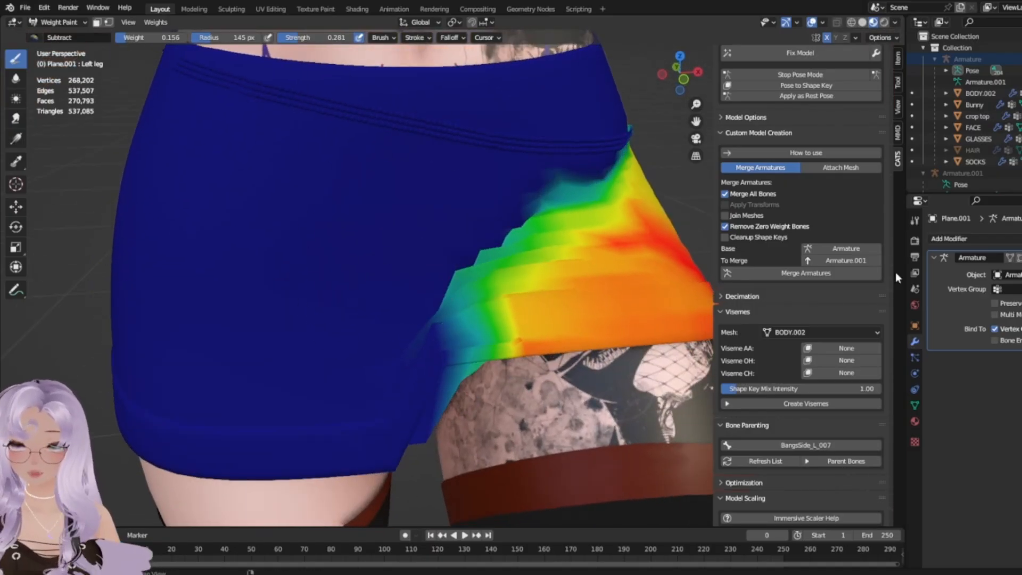
Show the armature and select the right leg bone to work on its skirt weights.
left_click(62, 24)
left_click(1021, 60)
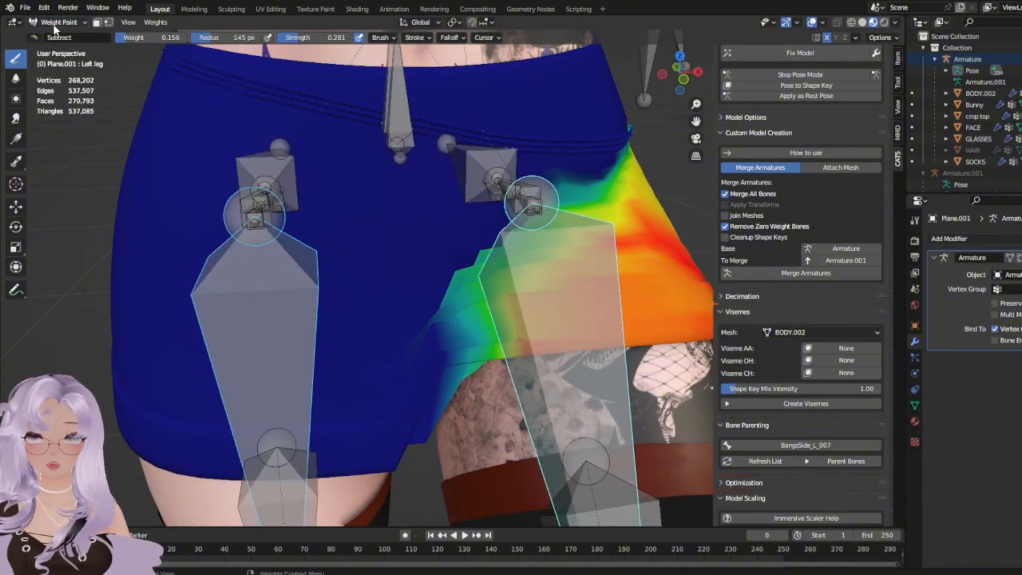
left_click(270, 341, "ctrl")
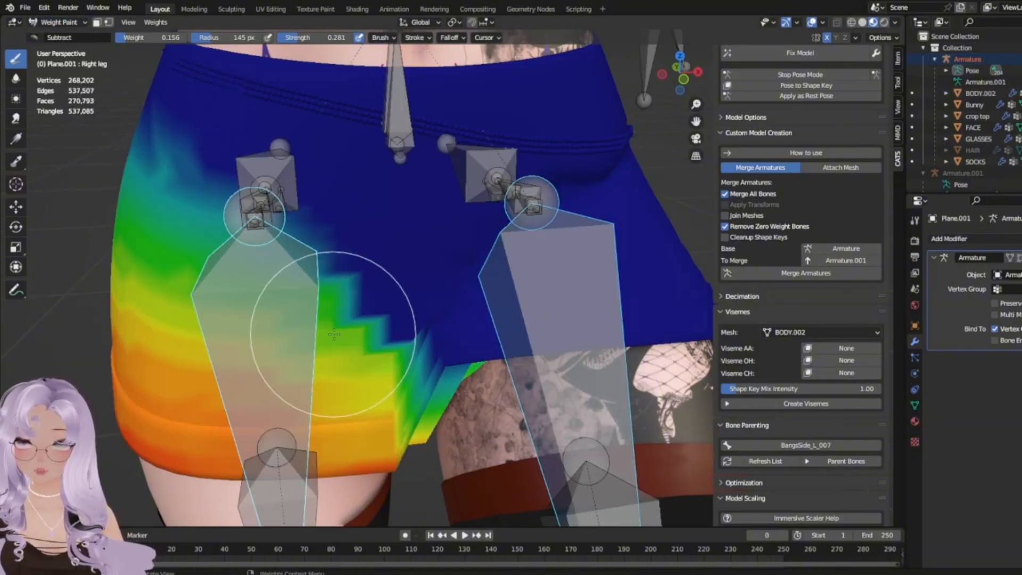
mouse_move(319, 342)
middle_mouse_down()
mouse_move(387, 311)
mouse_move(513, 331)
middle_mouse_up()
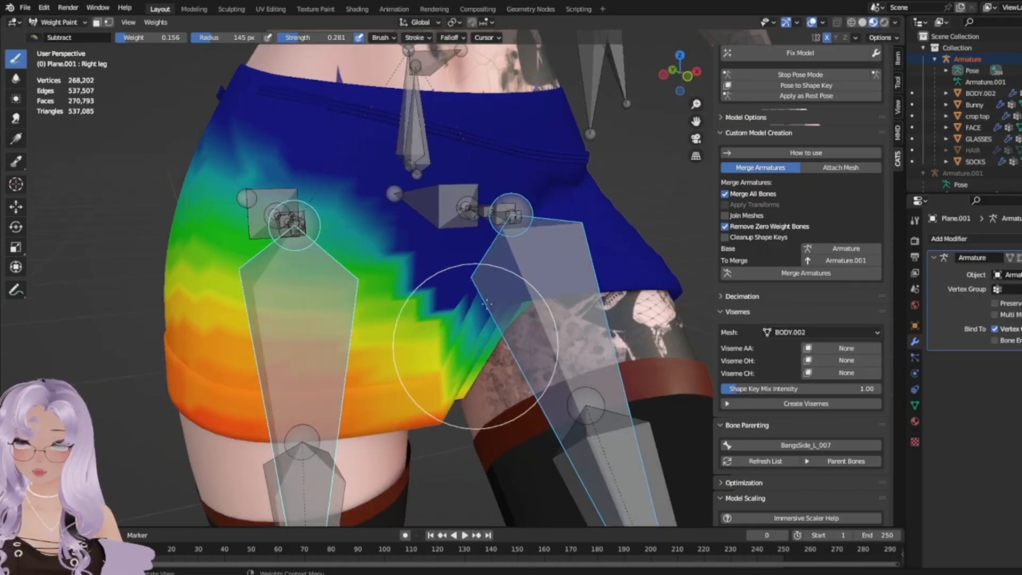
Add right leg weight along the skirt's inner front fold using weight 0.156, a 145 px radius and strength 1.000.
left_click(33, 37)
left_click(52, 72)
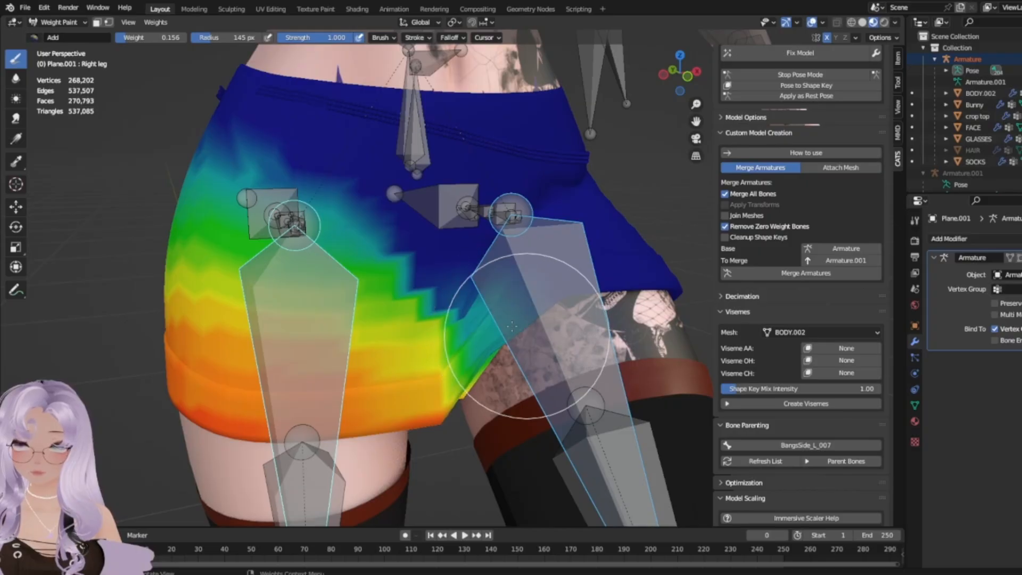
mouse_move(434, 274)
middle_mouse_down()
mouse_move(546, 319)
mouse_move(405, 240)
middle_mouse_up()
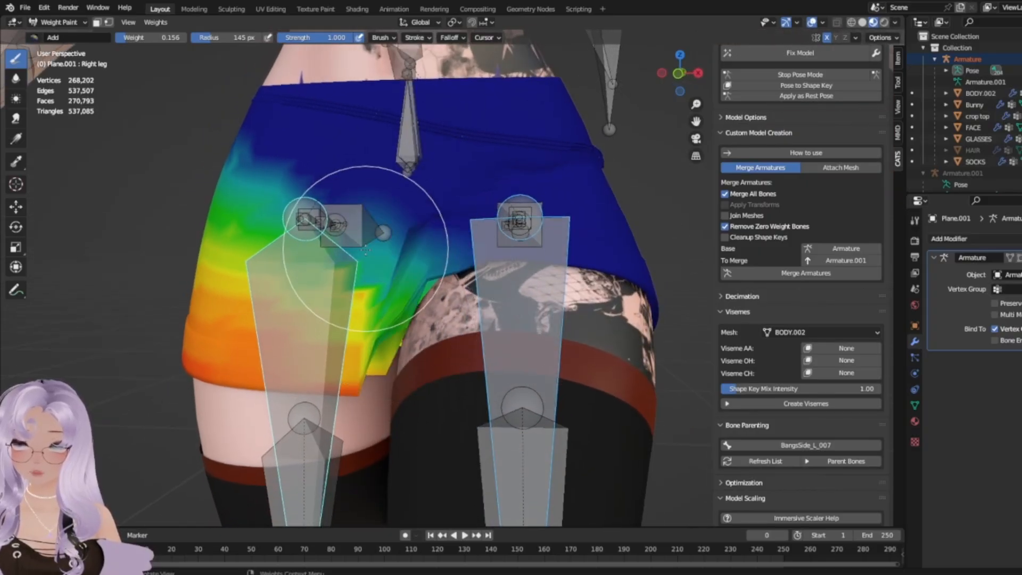
mouse_move(353, 216)
middle_mouse_down()
mouse_move(389, 266)
mouse_move(372, 250)
middle_mouse_up()
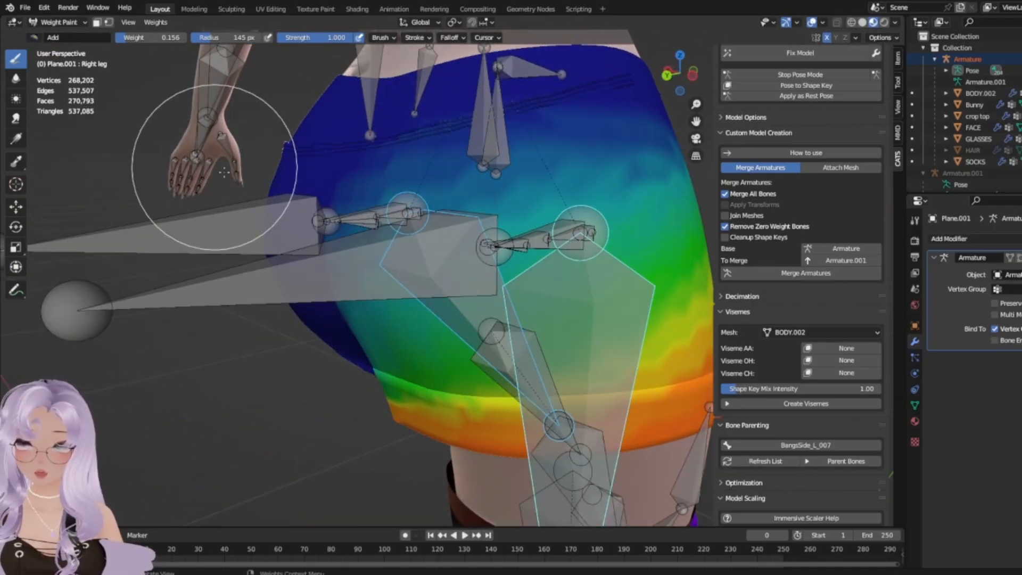
Subtract right leg weight around the centre of the skirt's back hem with strength 0.281.
middle_click_drag(223, 172, 326, 171)
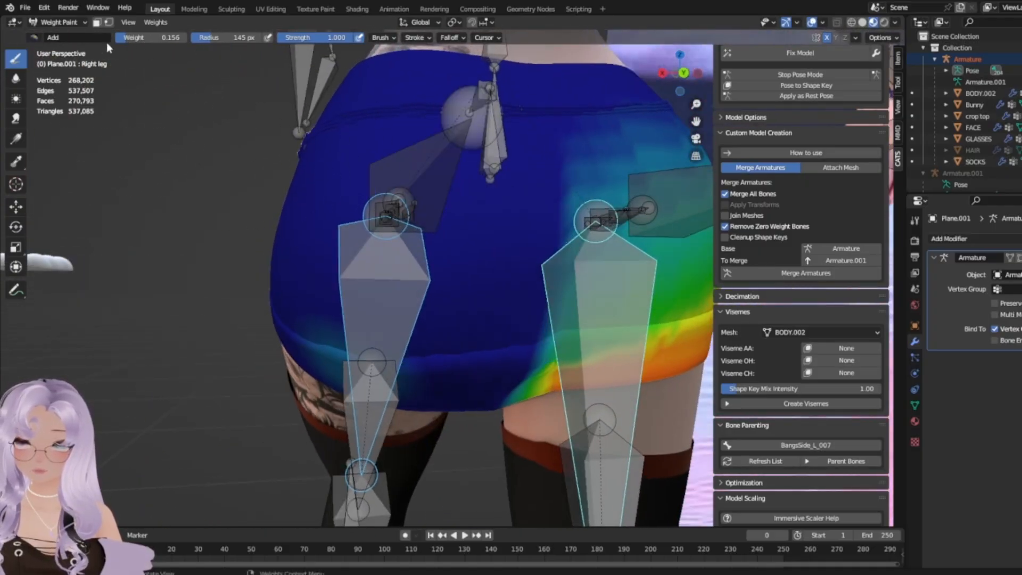
left_click(32, 36)
left_click(278, 80)
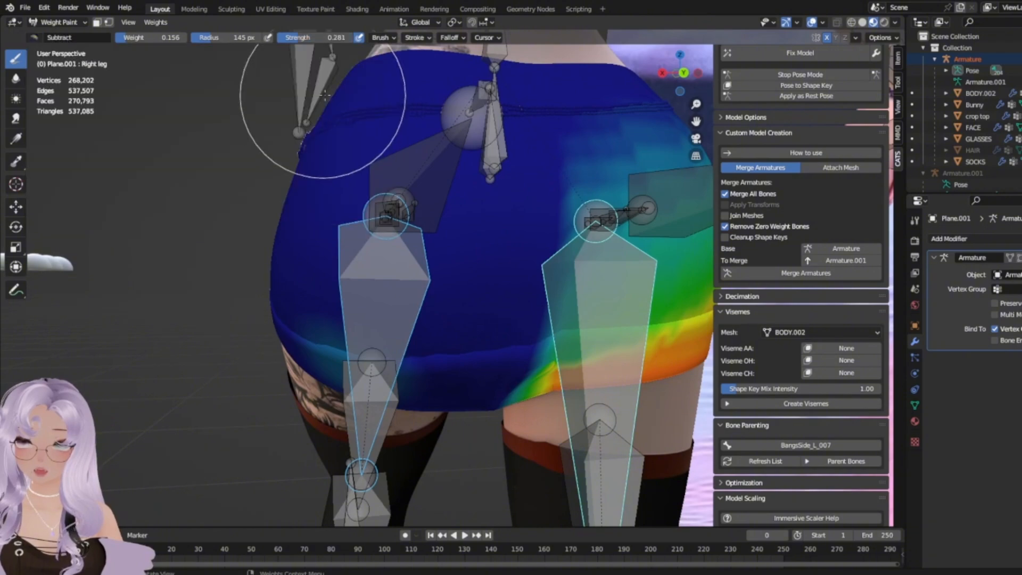
mouse_move(565, 418)
left_mouse_down()
mouse_move(506, 445)
mouse_move(481, 343)
left_mouse_up()
middle_click_drag(482, 343, 467, 301)
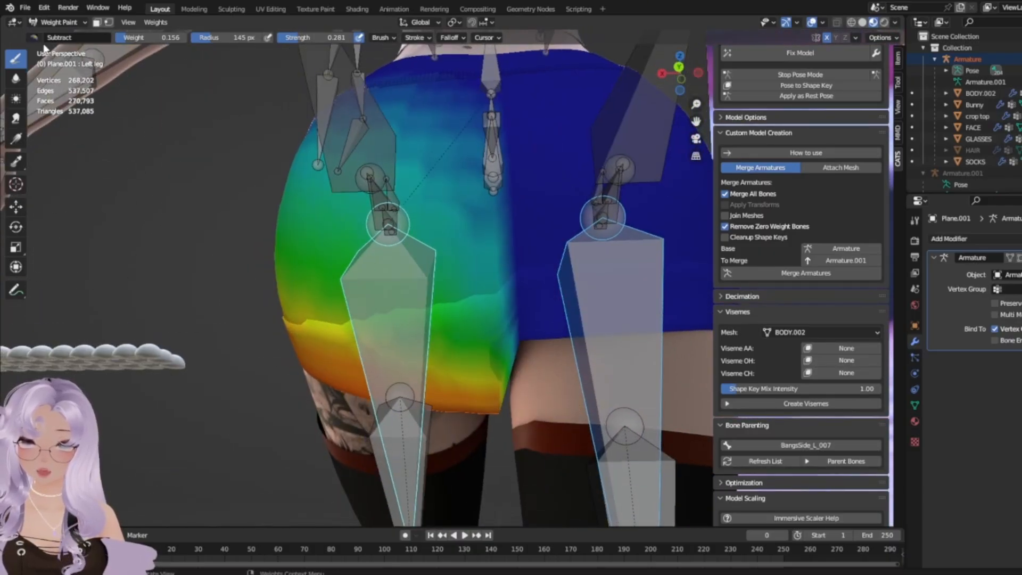
Select the left leg bone and add its weight at the centre of the skirt's back hem using strength 1.000.
left_click(35, 38)
left_click(51, 73)
mouse_move(514, 340)
left_mouse_down()
mouse_move(512, 351)
mouse_move(524, 337)
left_mouse_up()
middle_click_drag(513, 365, 594, 406)
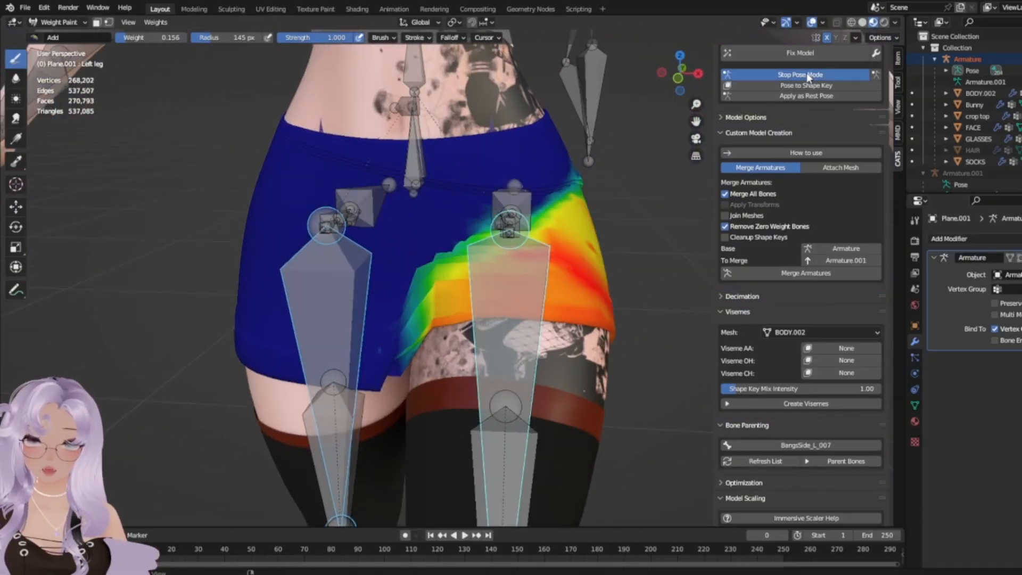
Restart pose mode to reset the pose and rotate the left leg bone in several directions to examine the skirt's deformation.
left_click(807, 74)
left_click(807, 74)
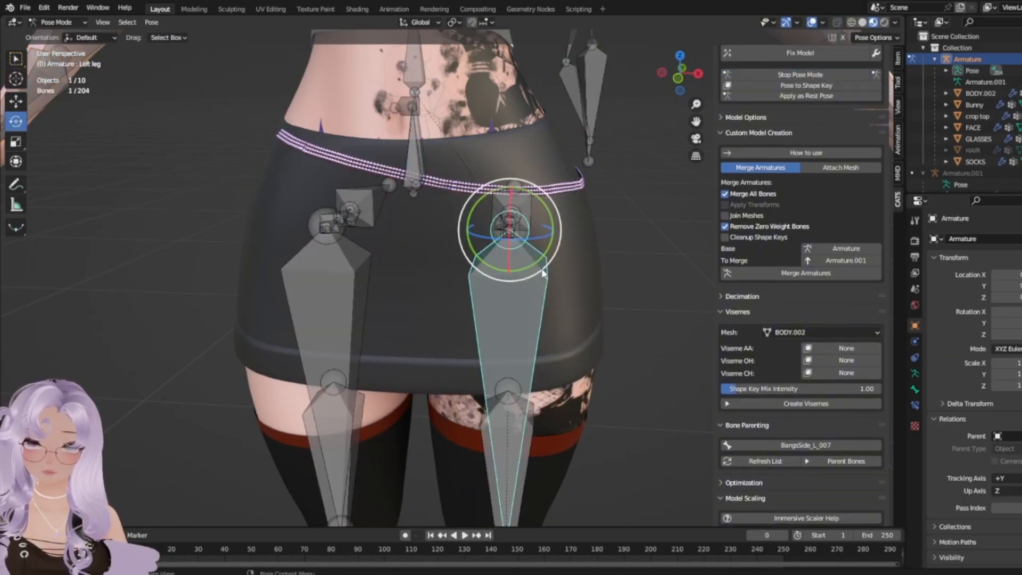
left_click_drag(542, 272, 624, 244)
middle_click_drag(407, 437, 458, 394)
left_click_drag(545, 254, 510, 289)
mouse_move(505, 254)
left_mouse_down()
mouse_move(506, 227)
mouse_move(509, 253)
left_mouse_up()
middle_click_drag(528, 244, 540, 313)
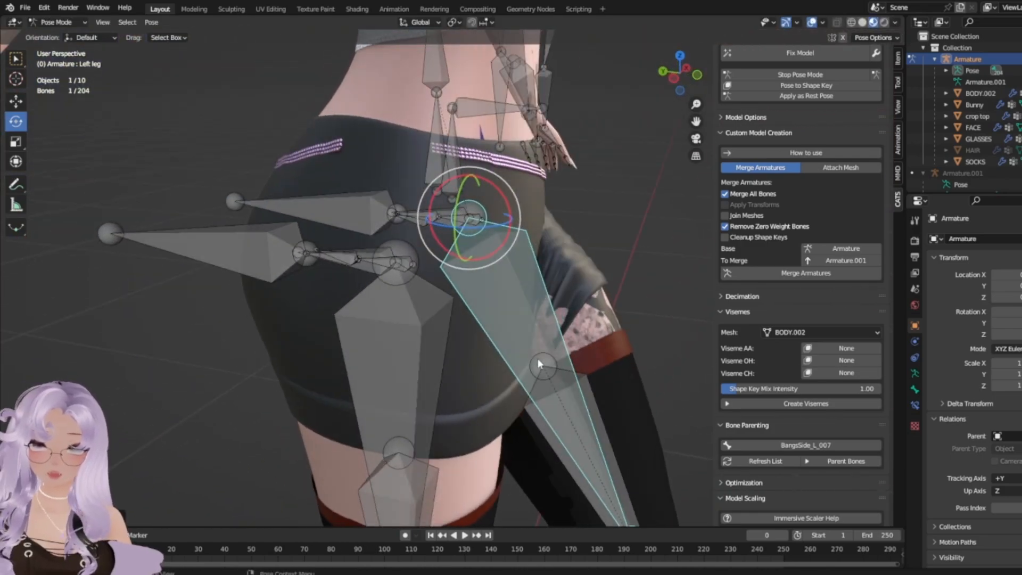
middle_click_drag(538, 362, 565, 278)
left_click_drag(549, 238, 583, 238)
middle_click_drag(584, 238, 741, 182)
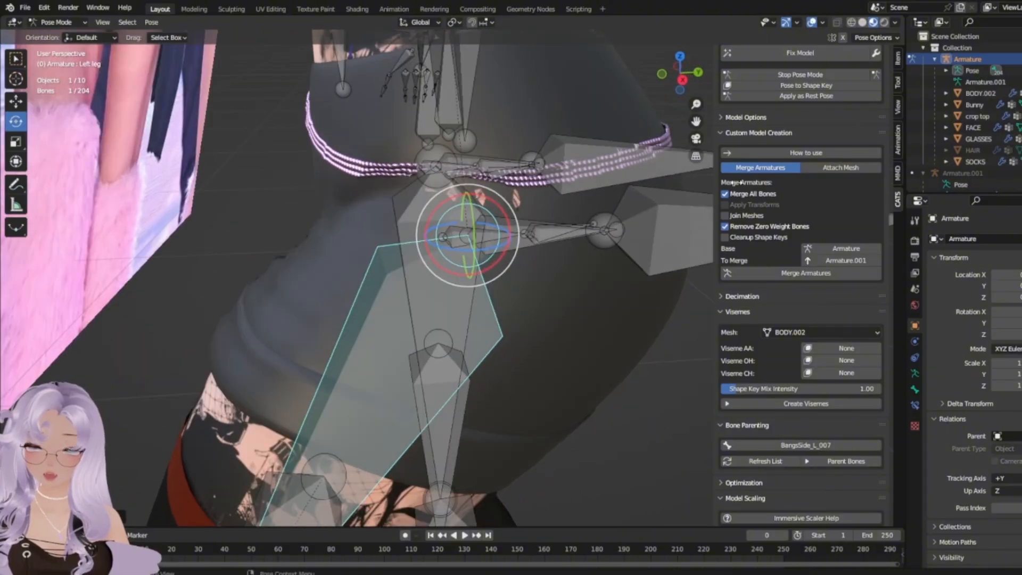
Reset the pose by stopping and restarting pose mode, and select the left leg bone.
left_click(827, 71)
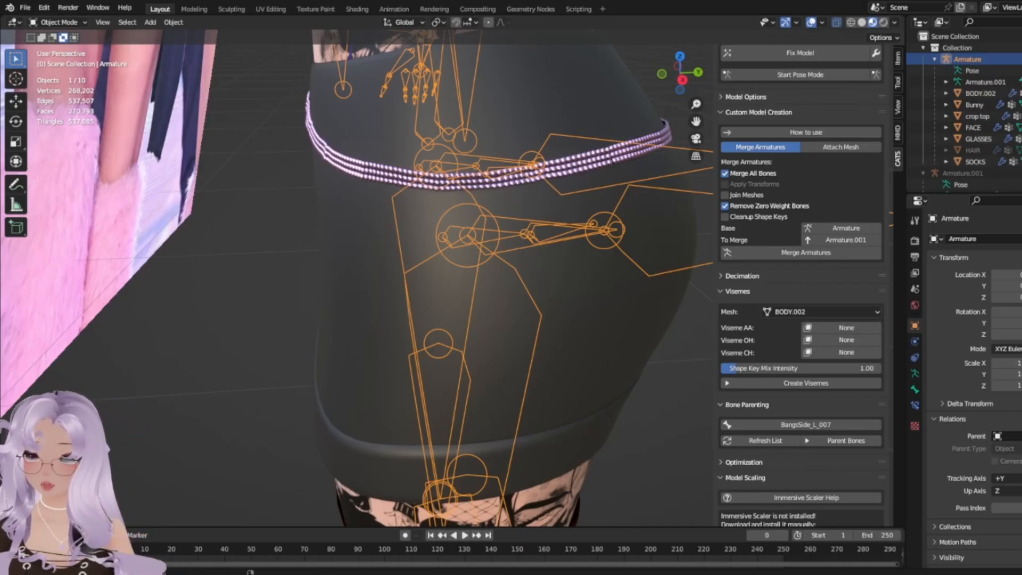
middle_click_drag(426, 298, 434, 242)
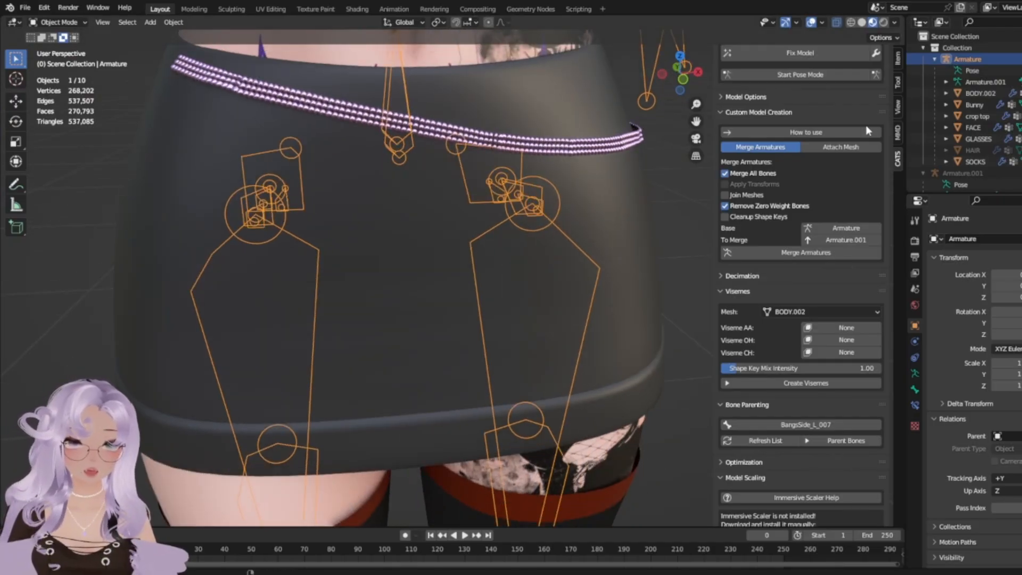
left_click(806, 76)
left_click(554, 292)
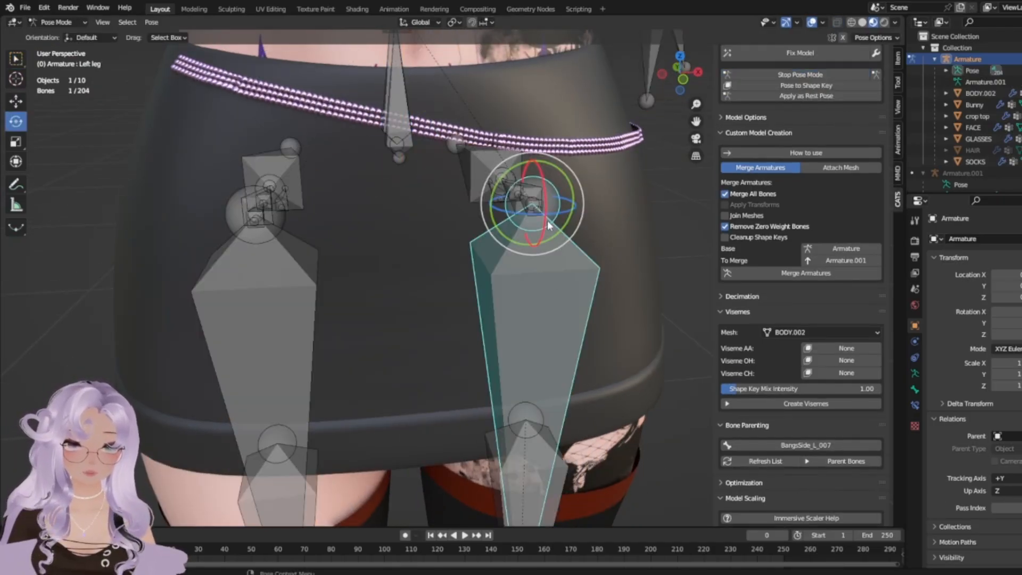
left_click_drag(547, 220, 575, 245)
left_click_drag(561, 149, 566, 173)
key("ctrl+z")
key("ctrl+z")
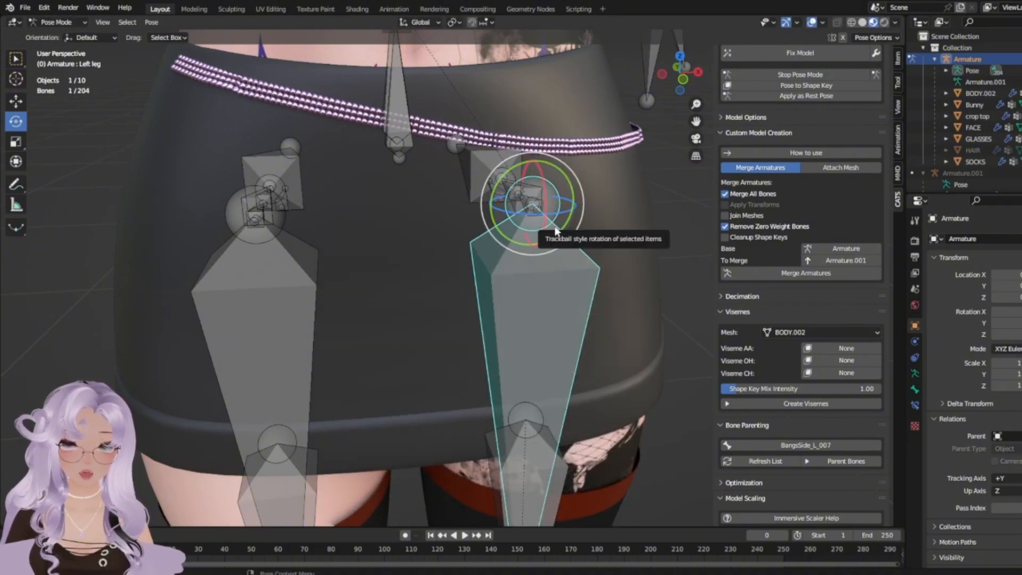
Rotate the left leg bone to raise the thigh forward, and return to Object Mode.
left_click_drag(542, 228, 560, 213)
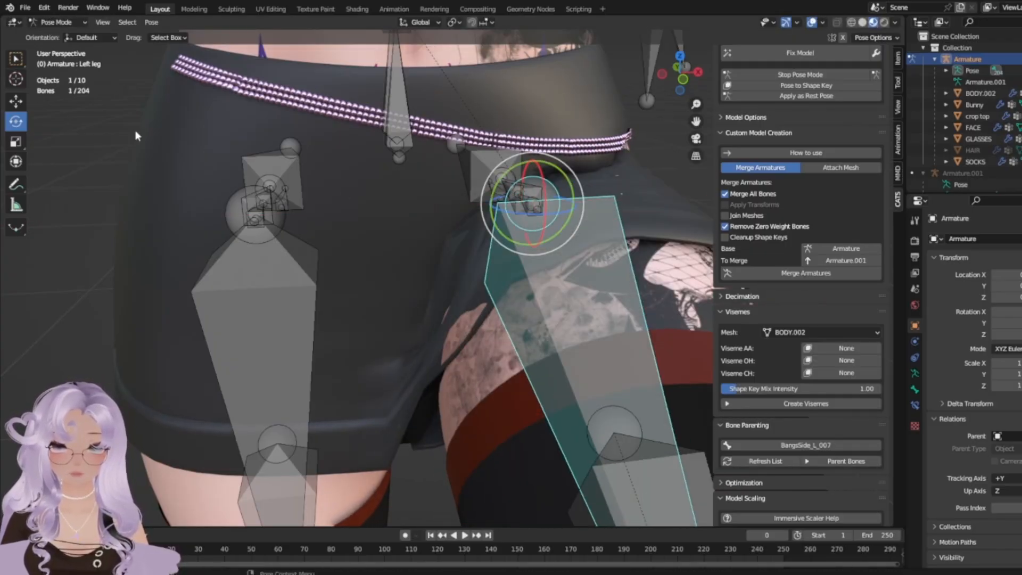
middle_click_drag(507, 280, 431, 312)
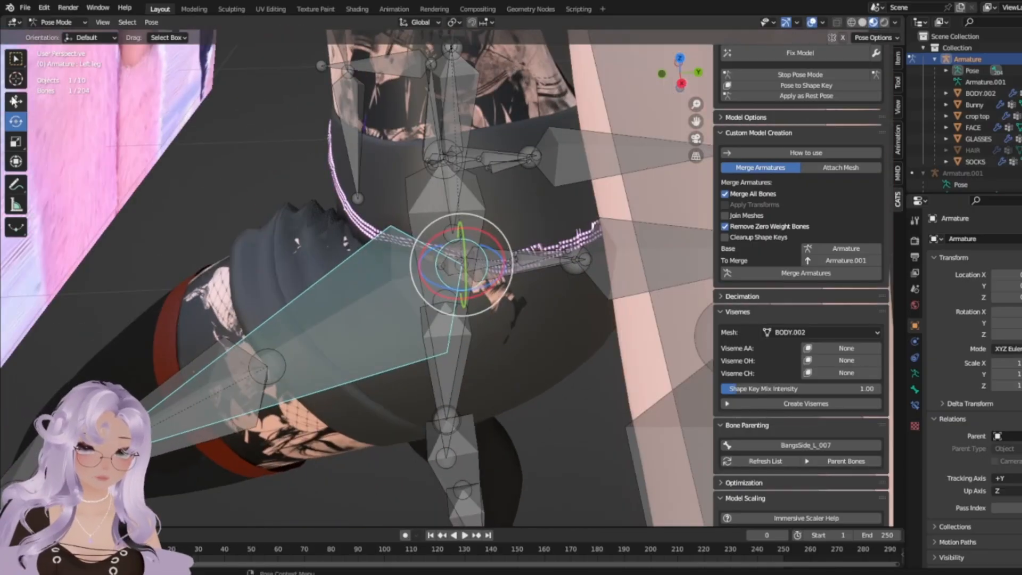
left_click(75, 24)
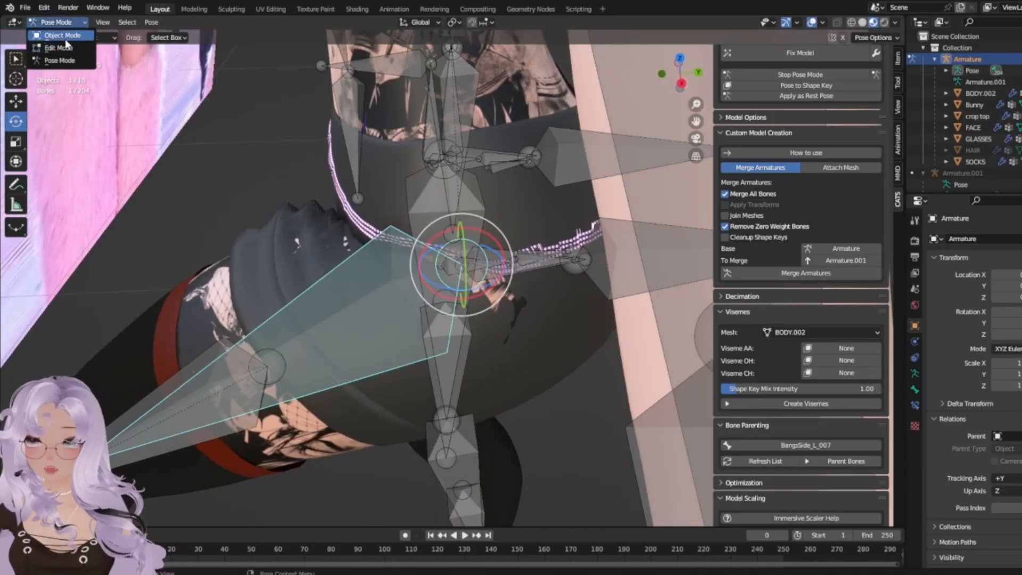
left_click(65, 40)
Select the armature together with the skirt mesh and enter Weight Paint mode.
left_click(331, 197)
middle_click_drag(332, 197, 489, 273)
left_click(496, 276)
left_click(523, 248)
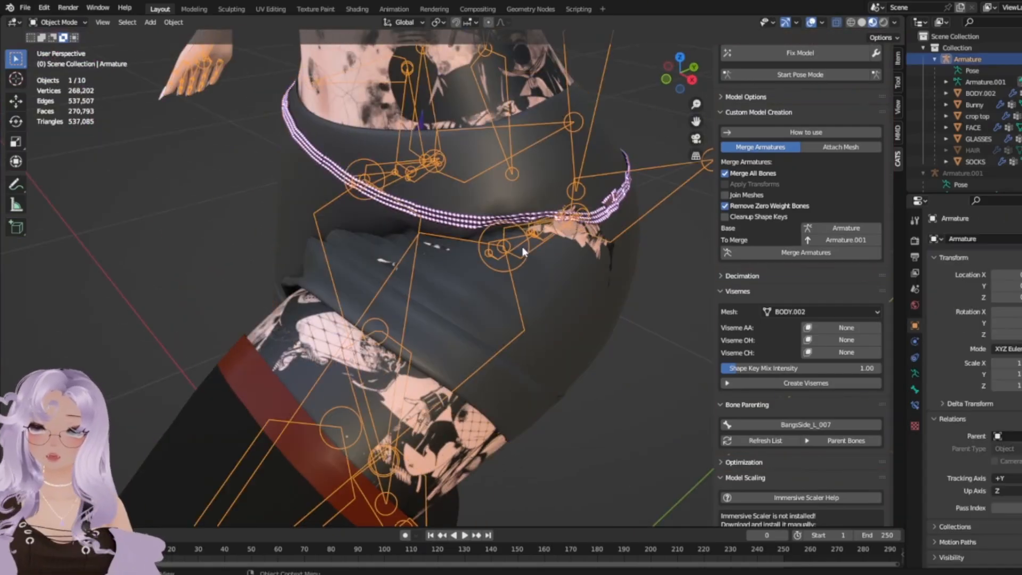
left_click(478, 235, "shift")
left_click(33, 23)
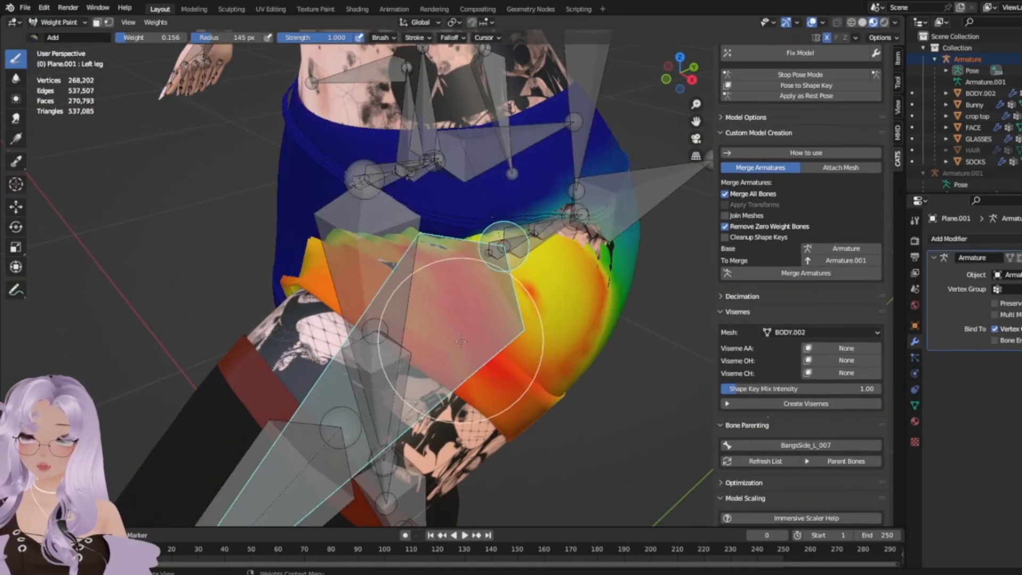
Hide the armature and add left leg weight over the lower clipping spot on the front of the raised thigh.
middle_click_drag(461, 340, 654, 301)
scroll(654, 301, "up", 1)
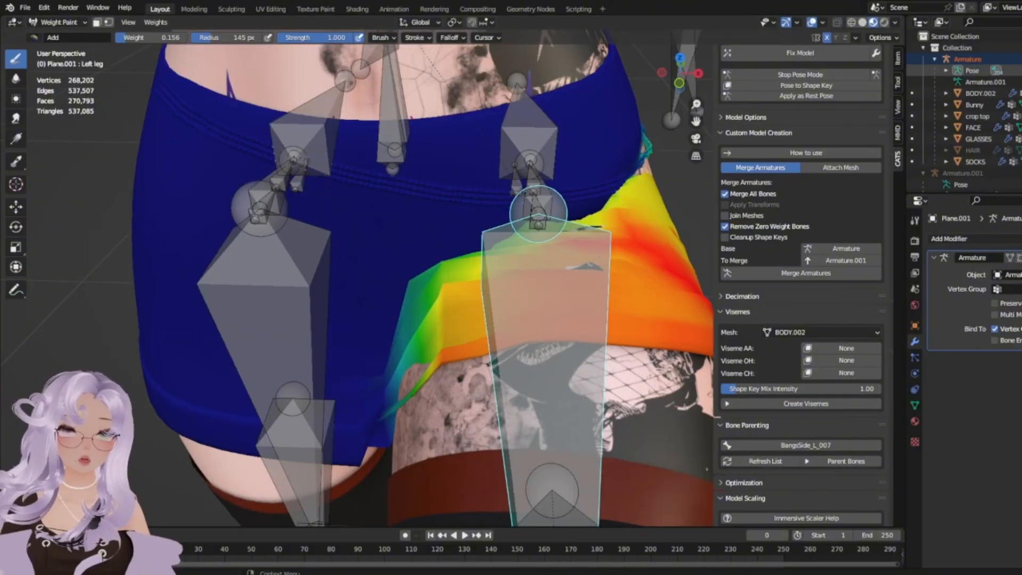
left_click(1019, 59)
scroll(640, 251, "up", 1)
middle_click_drag(640, 249, 612, 256)
scroll(591, 266, "down", 1)
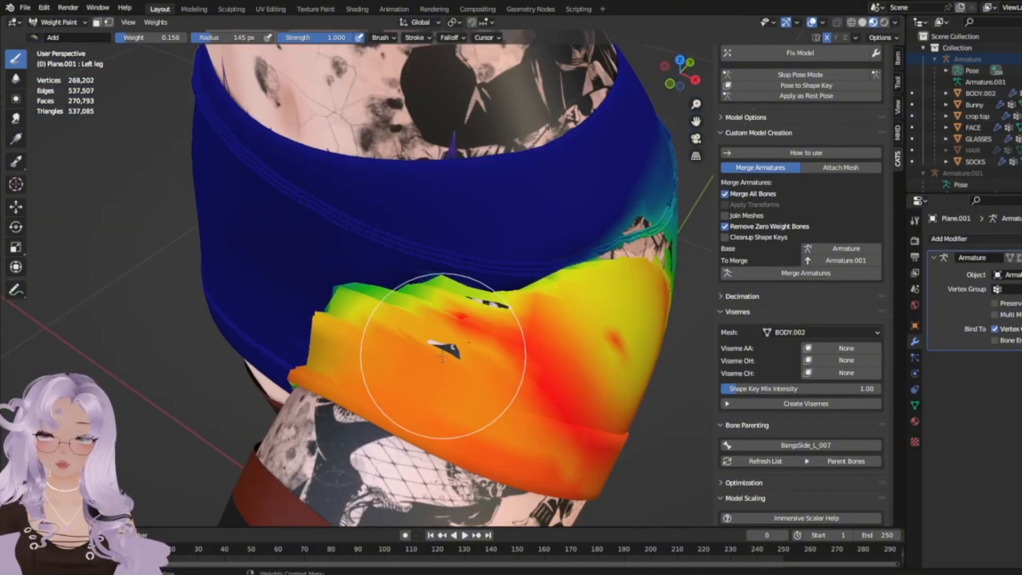
mouse_move(442, 355)
left_mouse_down()
mouse_move(456, 342)
mouse_move(464, 351)
left_mouse_up()
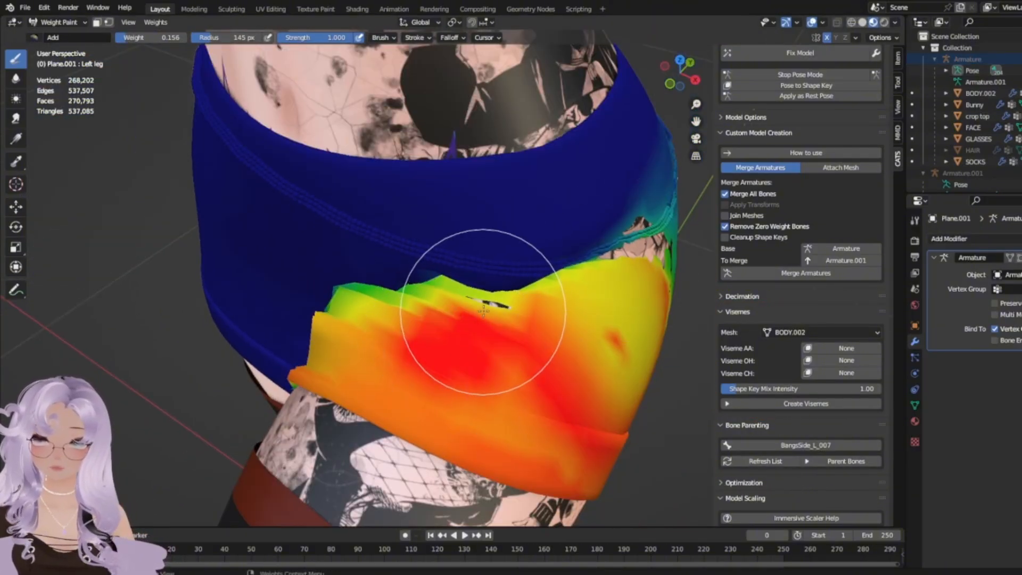
Try to add left leg weight over the upper clipping spot near the belt, and undo the last stroke.
mouse_move(483, 309)
left_mouse_down()
mouse_move(527, 314)
mouse_move(509, 308)
left_mouse_up()
middle_click_drag(561, 300, 458, 308)
middle_click_drag(254, 189, 385, 214)
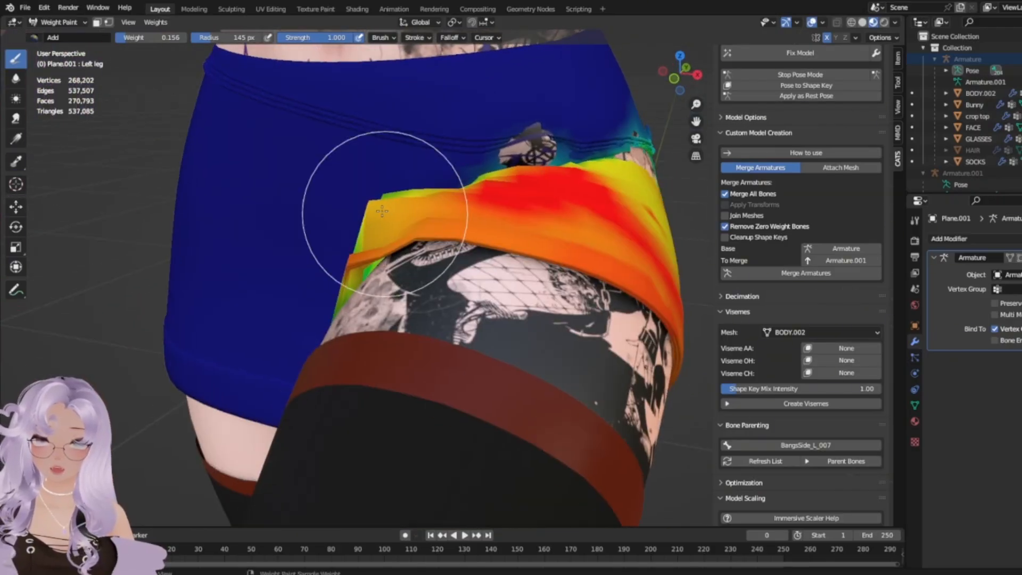
key("ctrl+z")
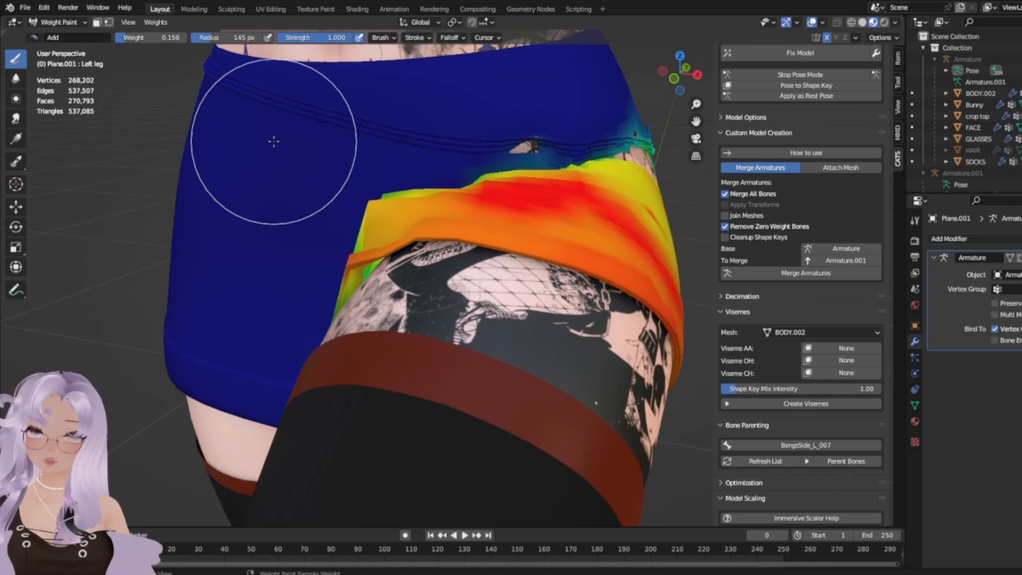
Add left leg weight over the remaining thigh clipping spot with strength 0.356 and a 94 px radius.
scroll(273, 141, "up", 4)
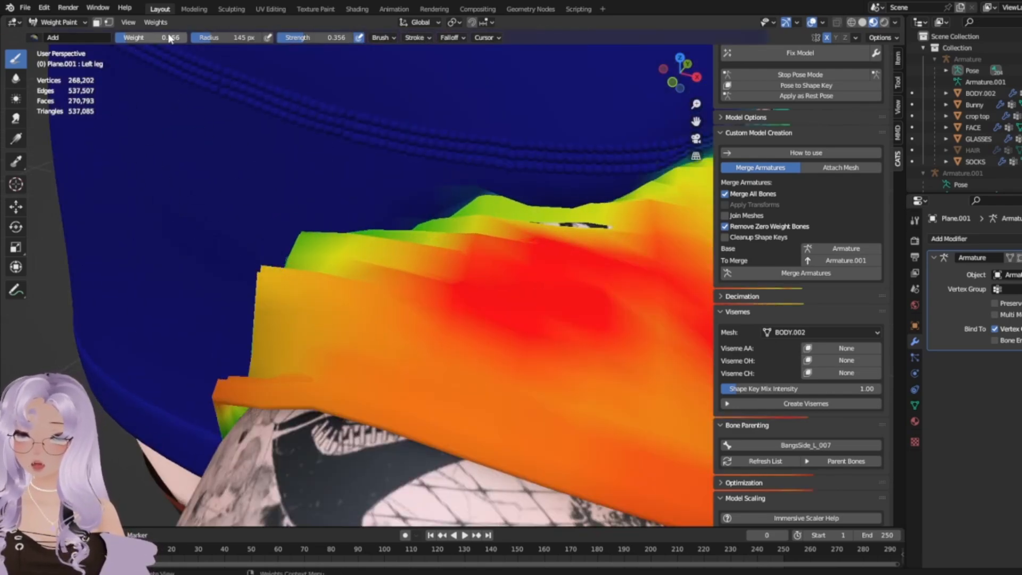
mouse_move(240, 85)
middle_mouse_down()
mouse_move(349, 206)
mouse_move(336, 262)
middle_mouse_up()
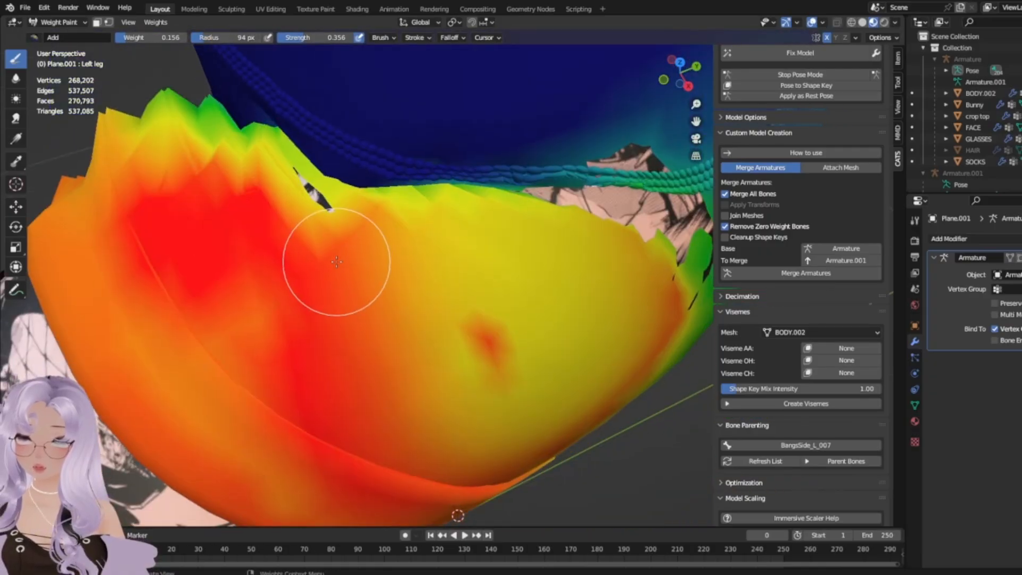
middle_click_drag(327, 221, 514, 224)
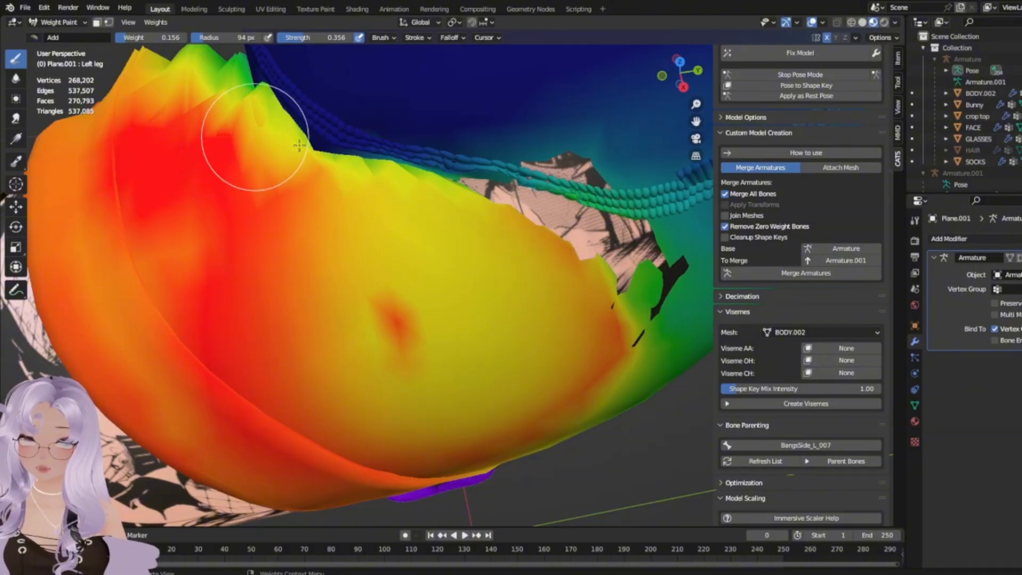
left_click_drag(630, 301, 602, 242)
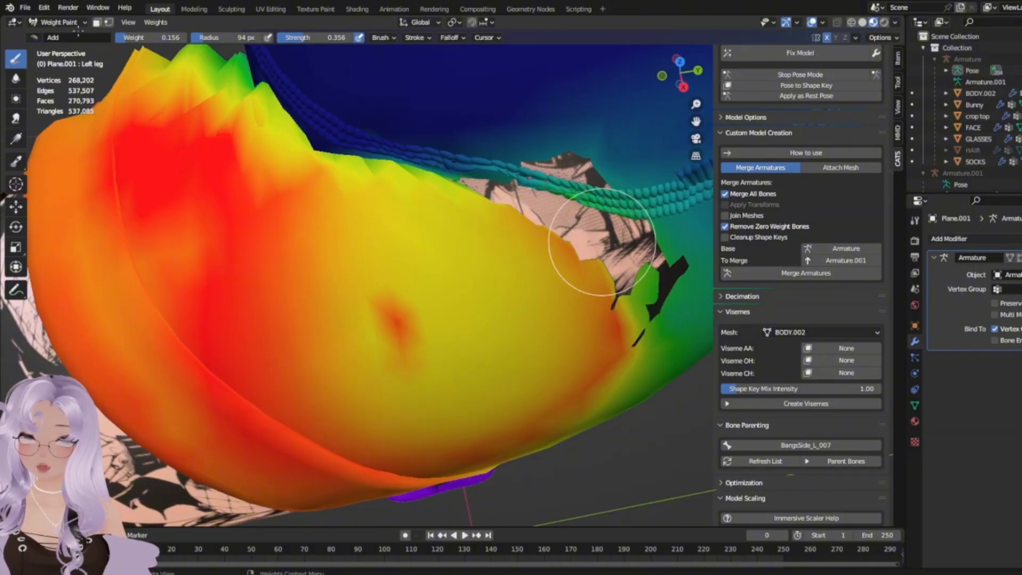
Subtract left leg weight over the side hip holes below the beaded belt with strength 0.400.
left_click(34, 37)
left_click(279, 80)
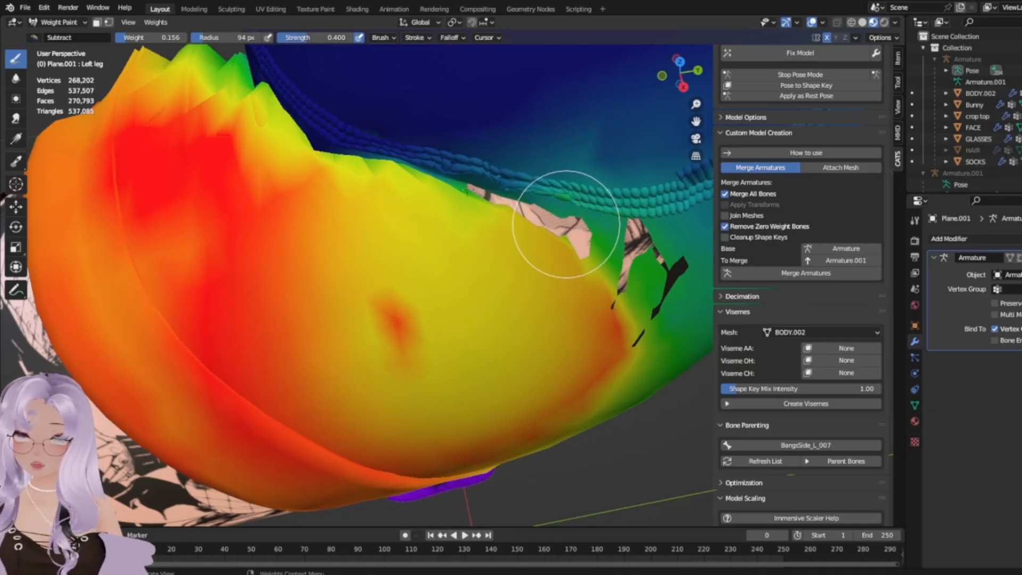
mouse_move(566, 224)
left_mouse_down()
mouse_move(484, 183)
mouse_move(635, 255)
mouse_move(635, 346)
left_mouse_up()
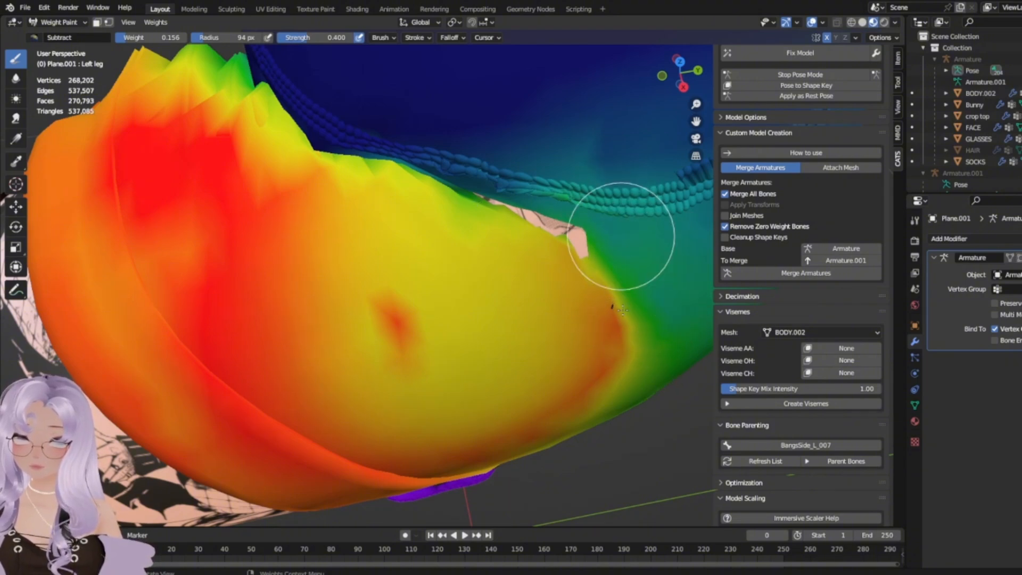
left_click_drag(620, 236, 478, 201)
mouse_move(613, 315)
left_mouse_down()
mouse_move(588, 308)
mouse_move(570, 251)
mouse_move(500, 205)
left_mouse_up()
left_click_drag(596, 268, 534, 222)
Add left leg weight over the clipping holes on the inner edge of the raised thigh with strength 0.356.
scroll(472, 344, "down", 5)
middle_click_drag(472, 344, 622, 323)
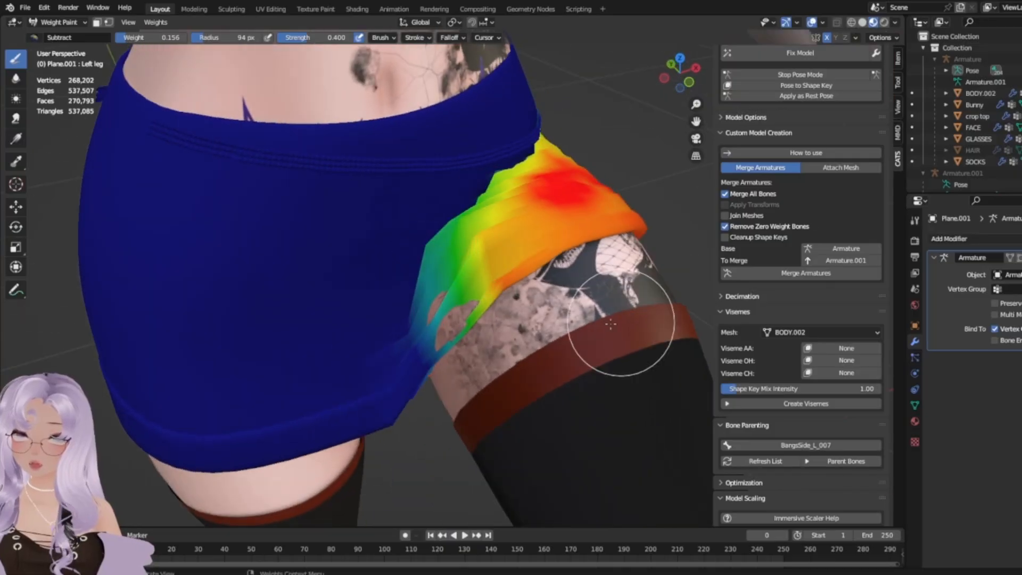
scroll(559, 325, "up", 2)
left_click(34, 39)
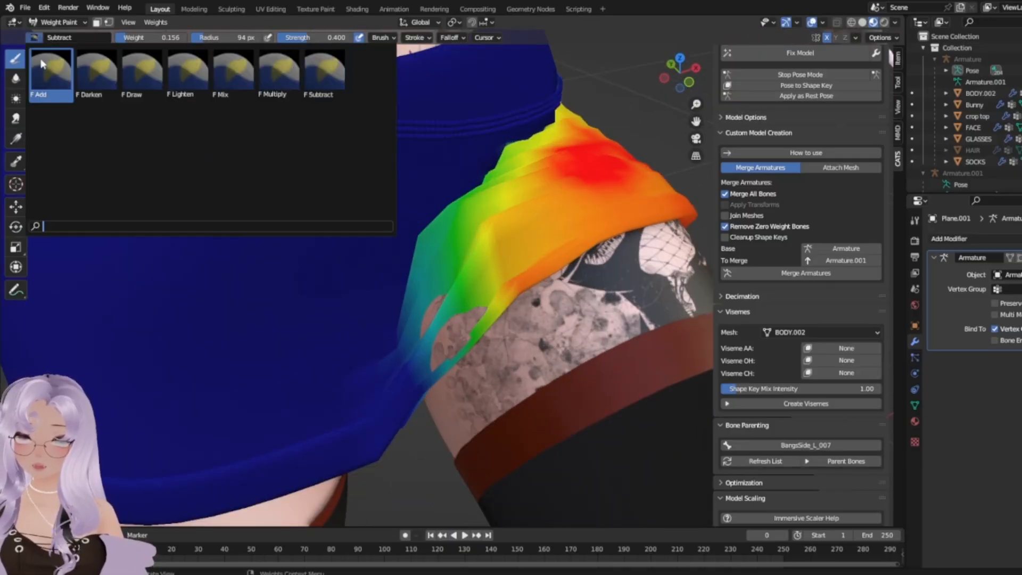
left_click(46, 80)
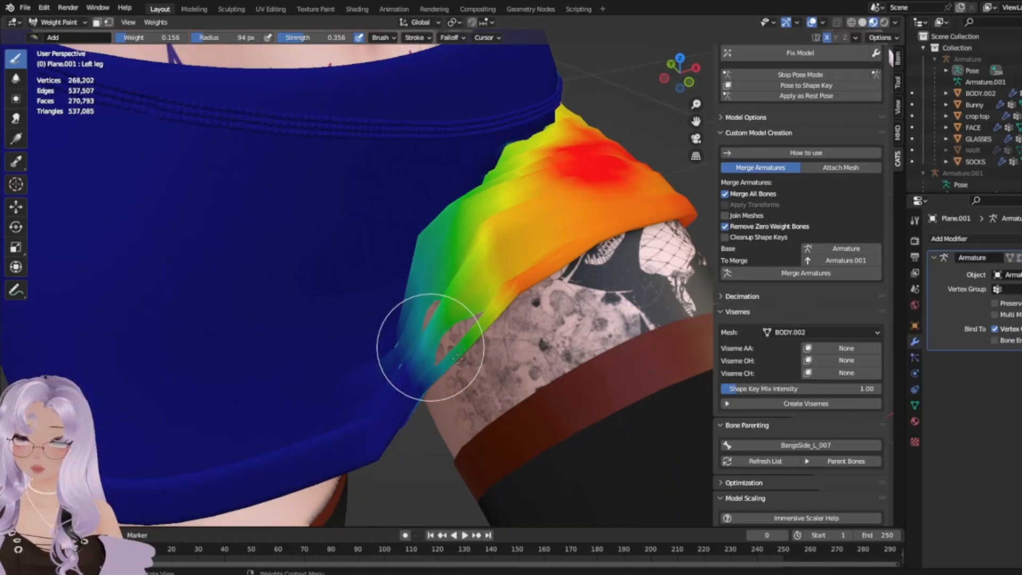
mouse_move(411, 363)
left_mouse_down()
mouse_move(465, 327)
mouse_move(468, 347)
mouse_move(433, 354)
left_mouse_up()
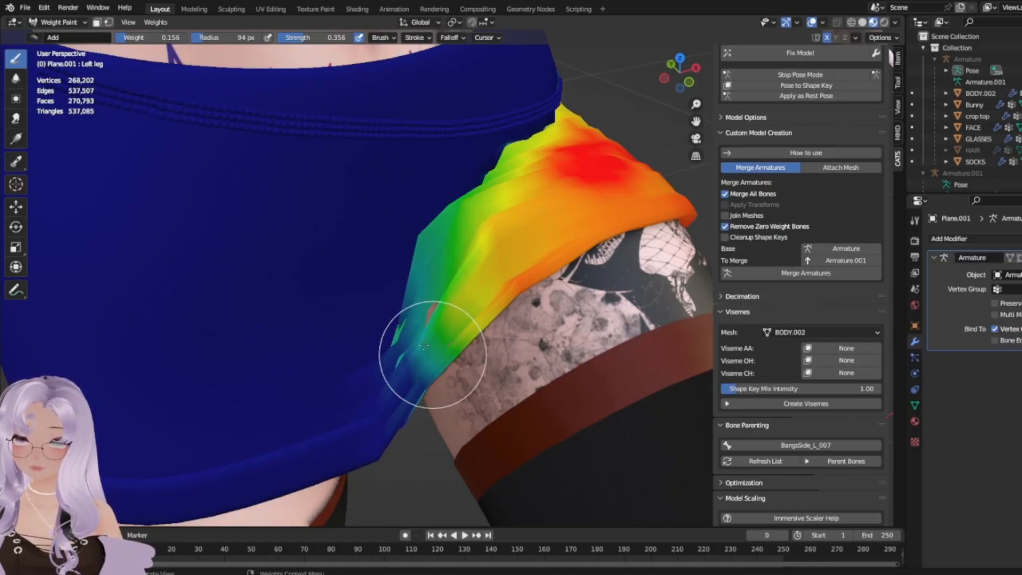
middle_click_drag(433, 354, 489, 336)
mouse_move(505, 301)
left_mouse_down()
mouse_move(480, 304)
mouse_move(497, 313)
left_mouse_up()
mouse_move(496, 313)
middle_mouse_down()
mouse_move(318, 258)
mouse_move(292, 287)
mouse_move(655, 359)
middle_mouse_up()
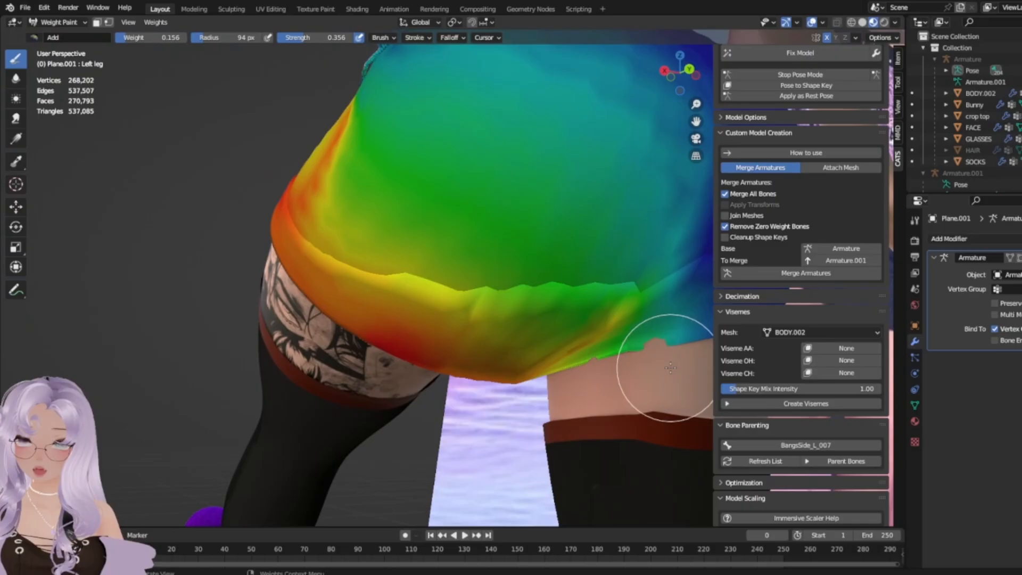
Subtract left leg weight over the small clipping spot at the back hem above the right thigh with strength 0.400.
left_click(36, 40)
left_click(325, 75)
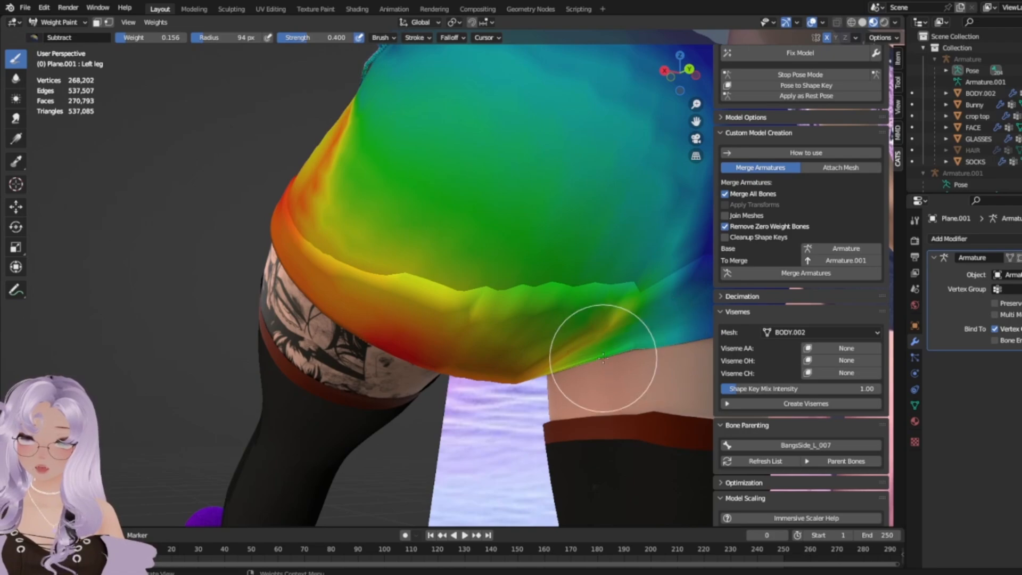
middle_click_drag(353, 330, 544, 417)
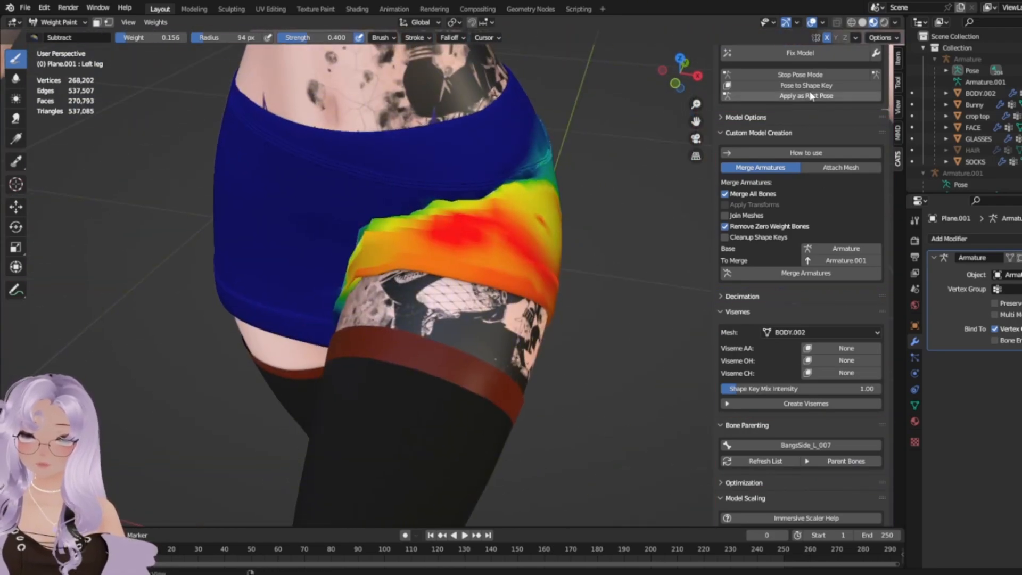
Return to Object Mode, then unhide and select the armature.
left_click(51, 24)
left_click(56, 36)
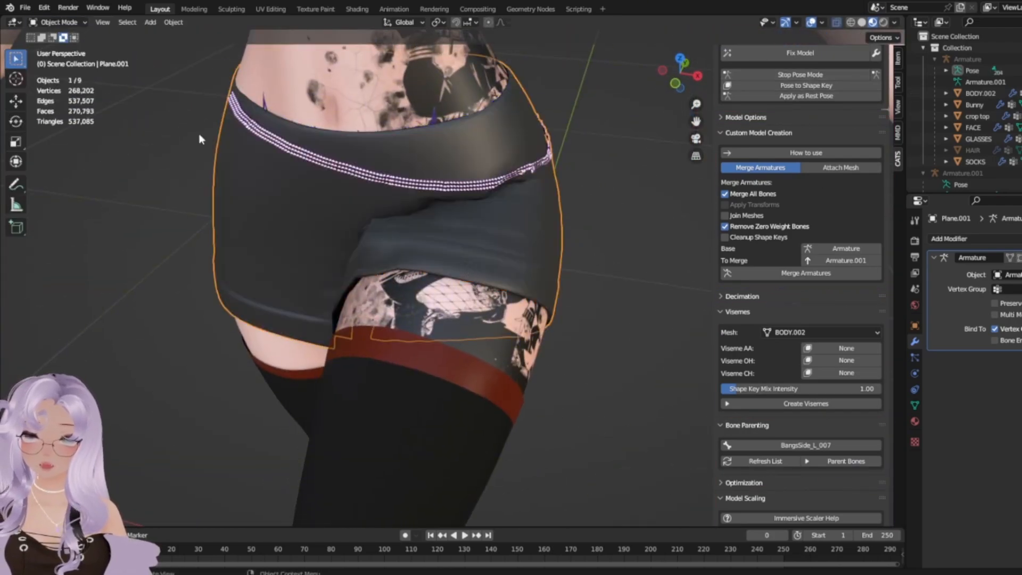
key("alt+h")
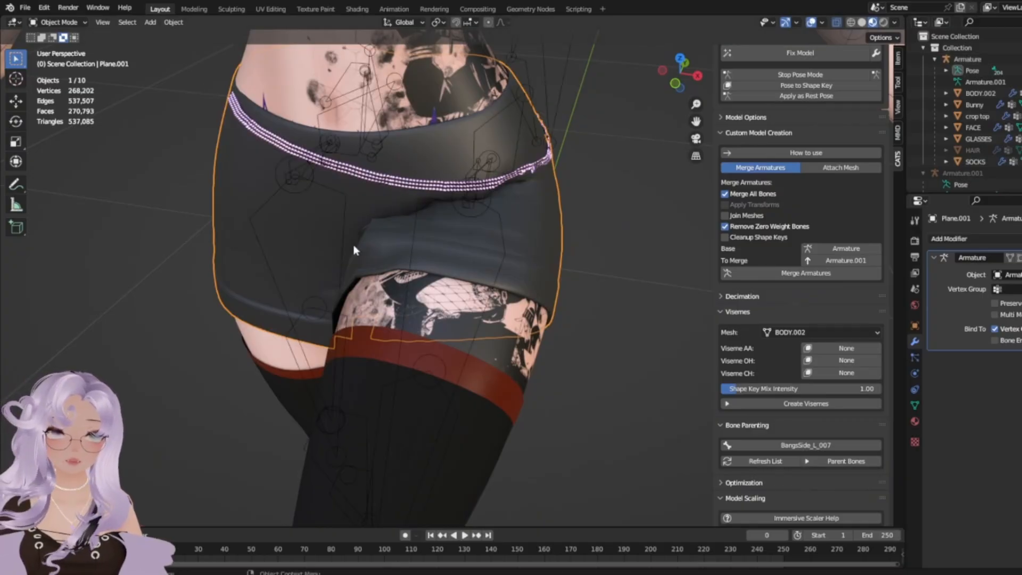
left_click(469, 165, "shift")
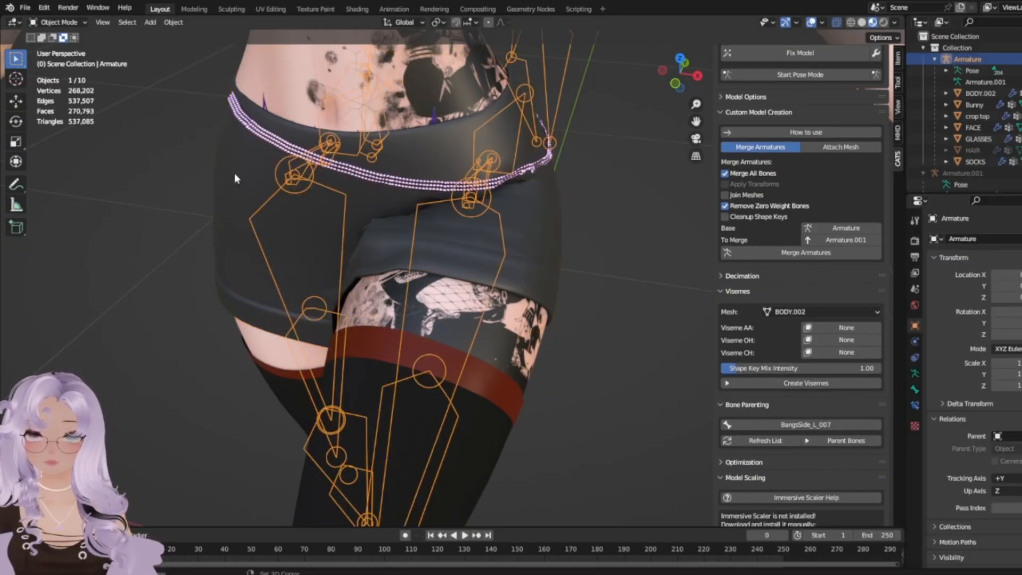
Leave weight painting for Object Mode and start pose mode on the armature with its pose reset.
left_click(58, 23)
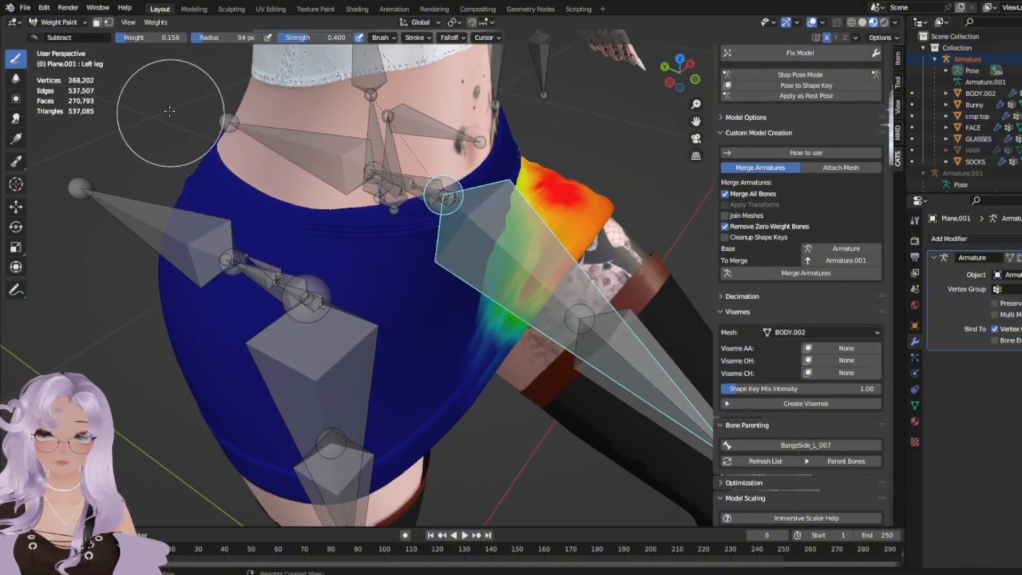
left_click(58, 22)
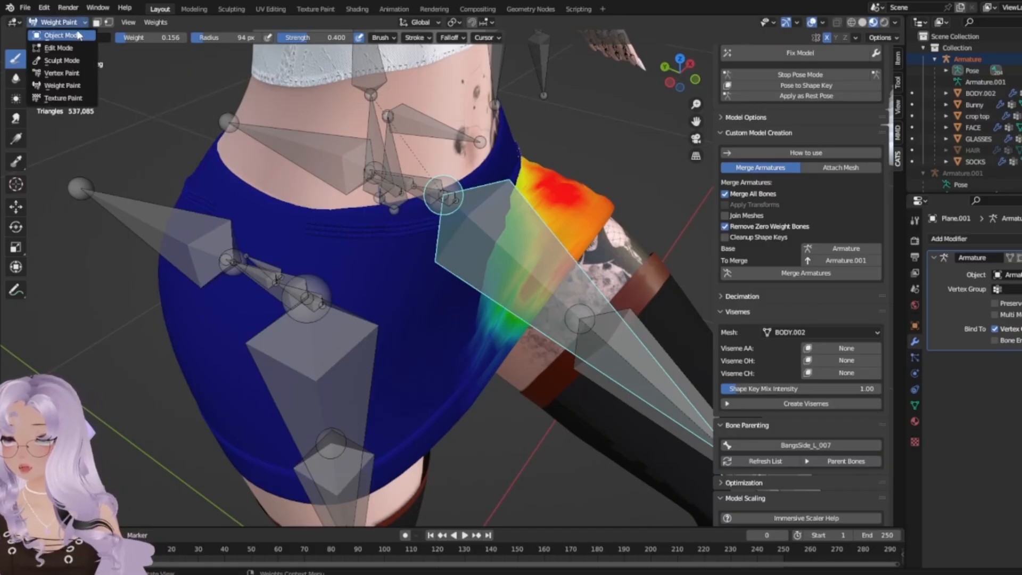
left_click(74, 34)
left_click(816, 79)
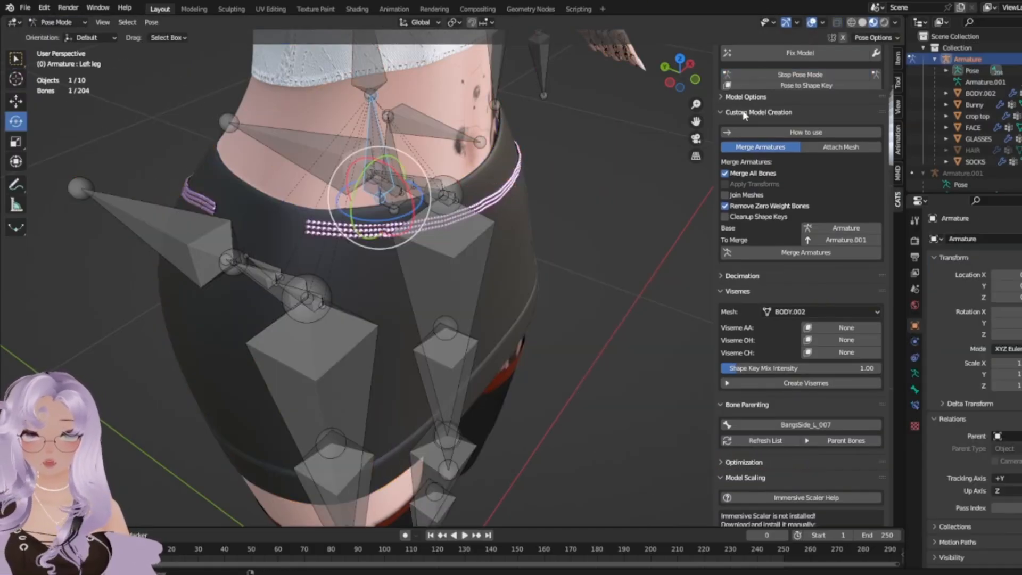
Rotate the right leg bone to raise the right thigh forward.
left_click(442, 319)
left_click(333, 373)
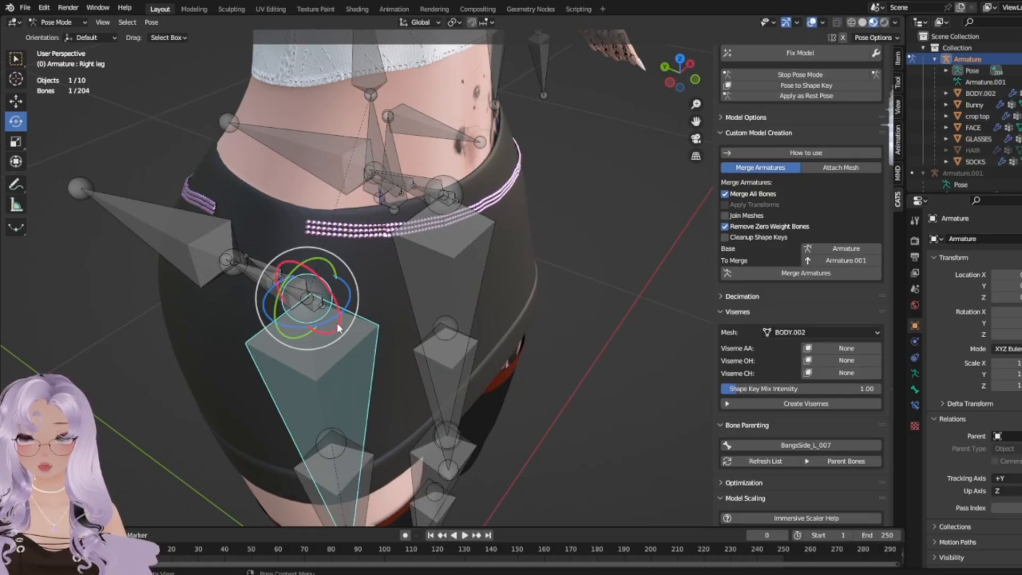
left_click_drag(338, 325, 450, 298)
middle_click_drag(450, 293, 605, 254)
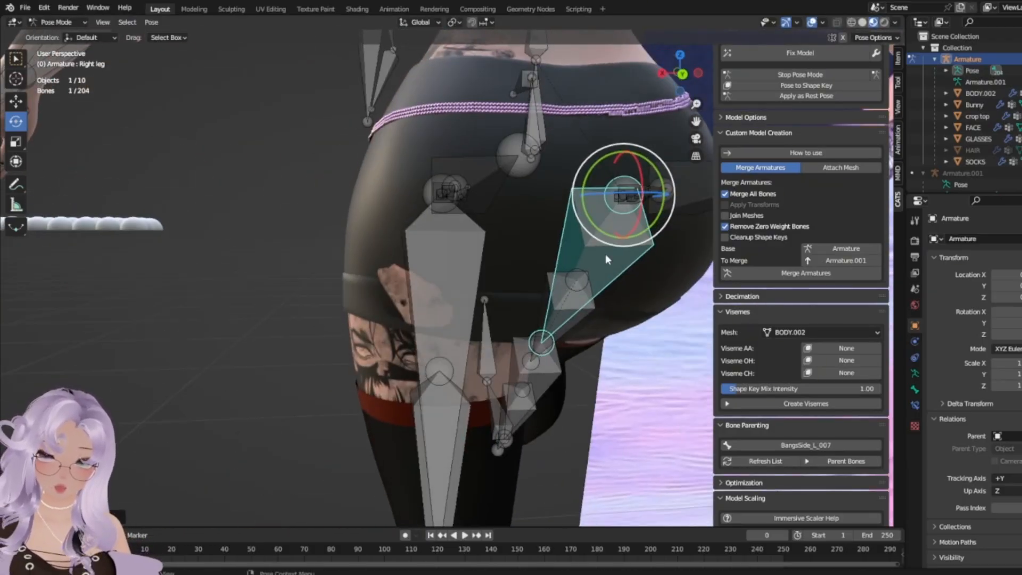
middle_click_drag(462, 287, 613, 279)
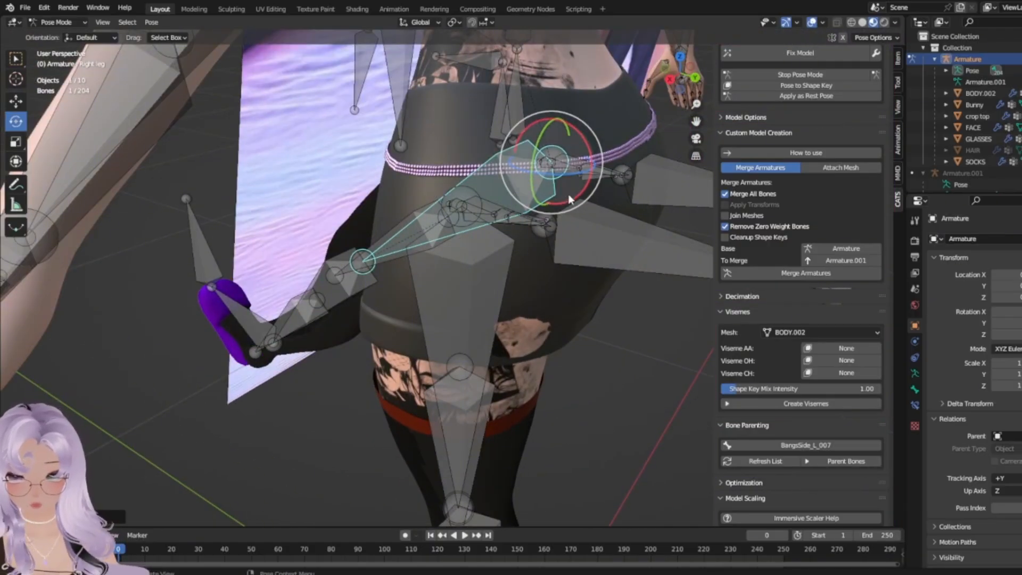
left_click_drag(567, 194, 525, 306)
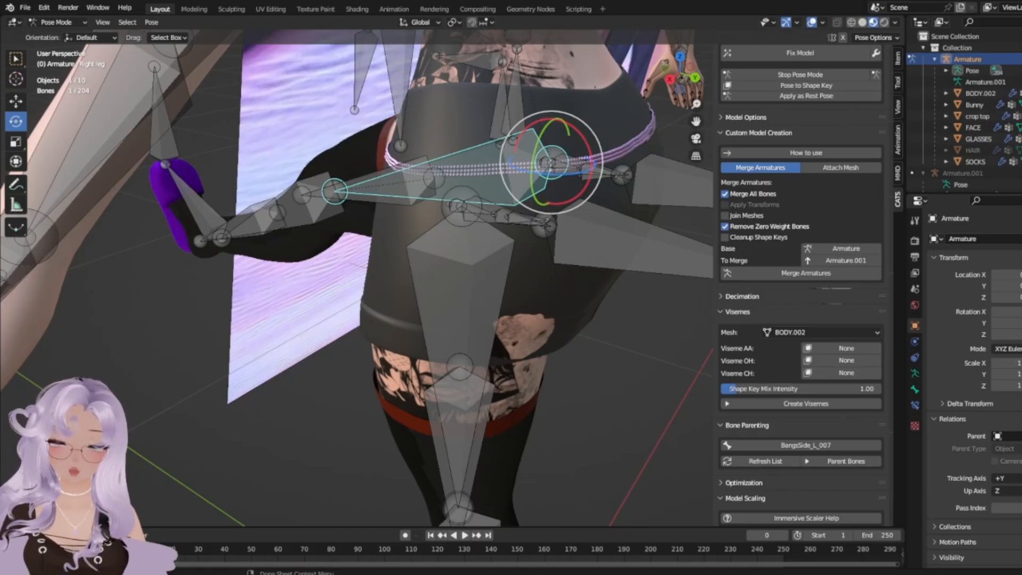
Enter Weight Paint mode on the skirt together with the armature and pick the right leg bone as active.
middle_click_drag(370, 400, 554, 391)
middle_click_drag(474, 333, 570, 394, "shift")
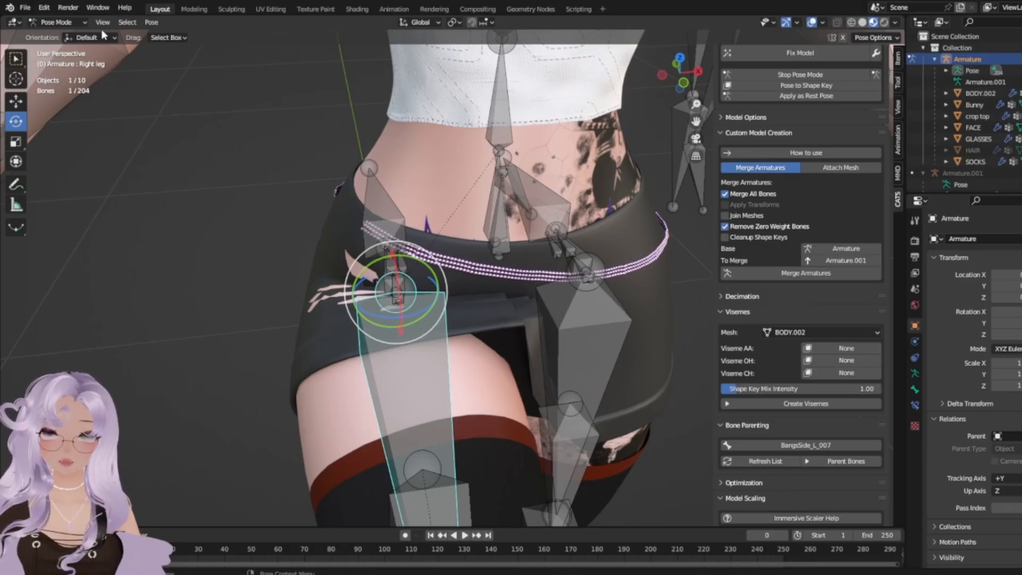
left_click(77, 23)
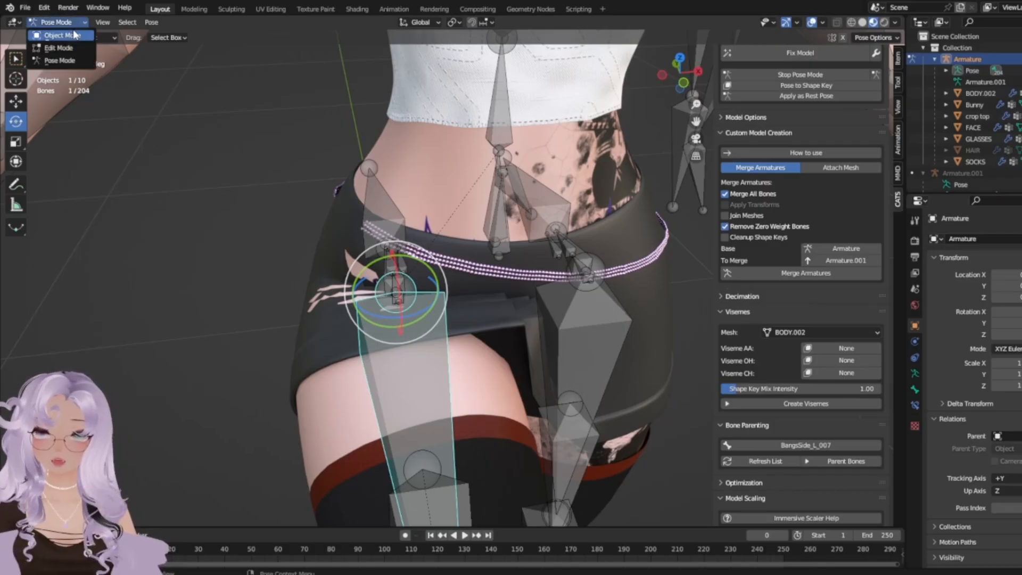
left_click(53, 35)
left_click(298, 350, "shift")
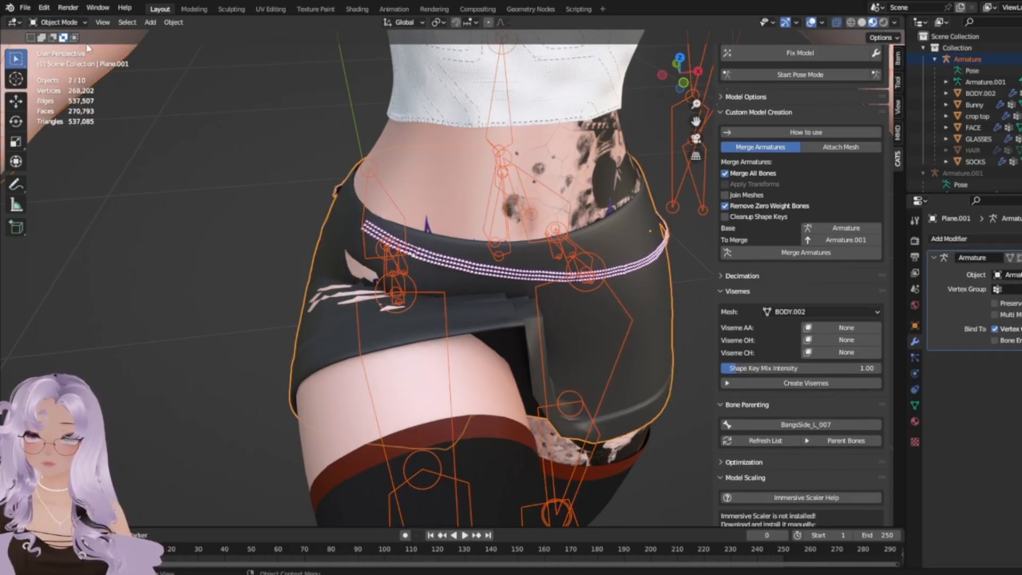
left_click(69, 22)
left_click(63, 85)
middle_click_drag(298, 271, 468, 259)
scroll(474, 256, "up", 2)
left_click(472, 220, "ctrl+shift")
Add right leg weight over the large clipping area at the side of the raised hip with strength 0.356.
middle_click_drag(472, 220, 144, 211)
scroll(429, 267, "up", 2)
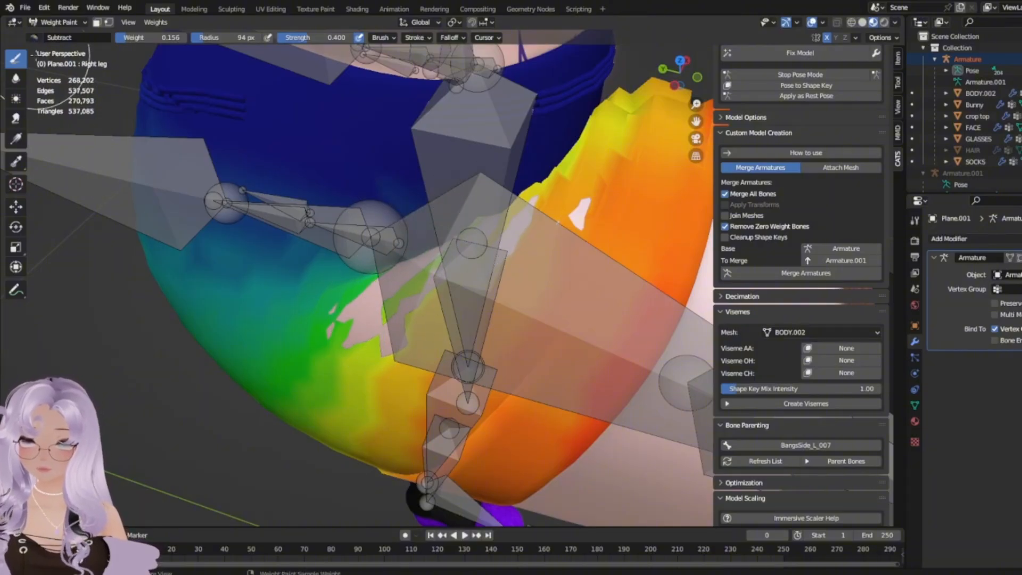
left_click(34, 38)
left_click(46, 78)
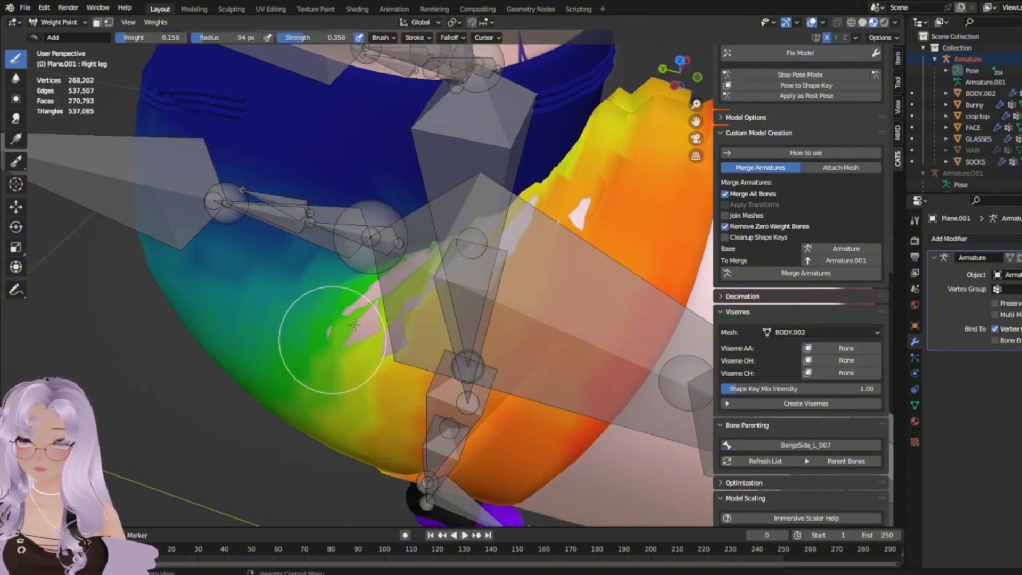
mouse_move(413, 272)
left_mouse_down()
mouse_move(368, 348)
mouse_move(368, 320)
left_mouse_up()
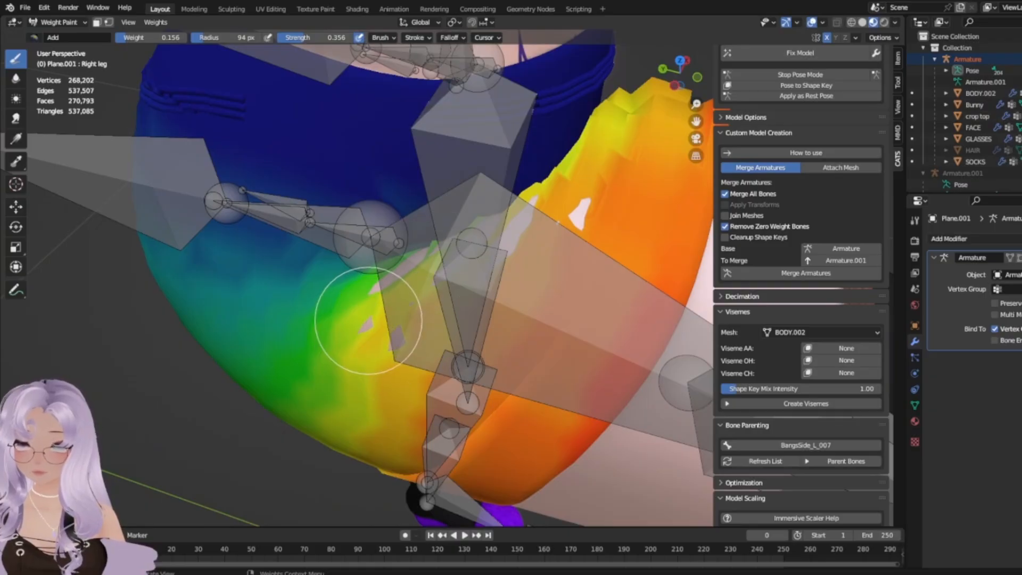
middle_click_drag(368, 321, 392, 331)
Hide the armature and add right leg weight over the remaining clipping spots on top of the raised thigh.
left_click(1019, 59)
middle_click_drag(282, 292, 348, 301)
mouse_move(557, 213)
left_mouse_down()
mouse_move(445, 319)
mouse_move(529, 221)
mouse_move(541, 313)
mouse_move(497, 320)
mouse_move(479, 390)
mouse_move(598, 187)
mouse_move(562, 247)
left_mouse_up()
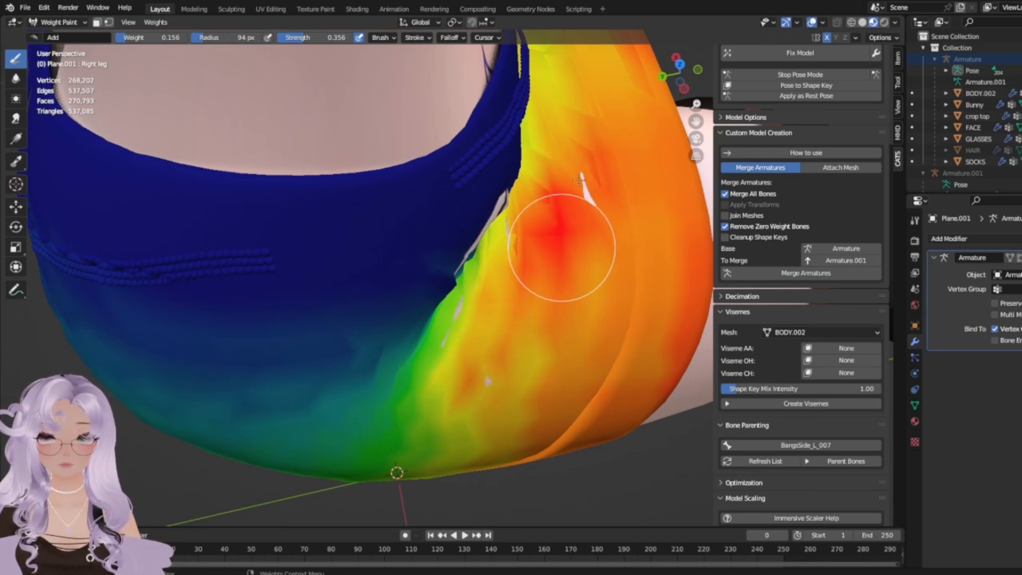
left_click_drag(579, 180, 586, 268)
middle_click_drag(586, 275, 506, 262)
mouse_move(376, 323)
left_mouse_down()
mouse_move(358, 326)
mouse_move(376, 270)
left_mouse_up()
Subtract right leg weight over the long clipping gap in the crease above the raised thigh with strength 0.400.
scroll(392, 222, "up", 4)
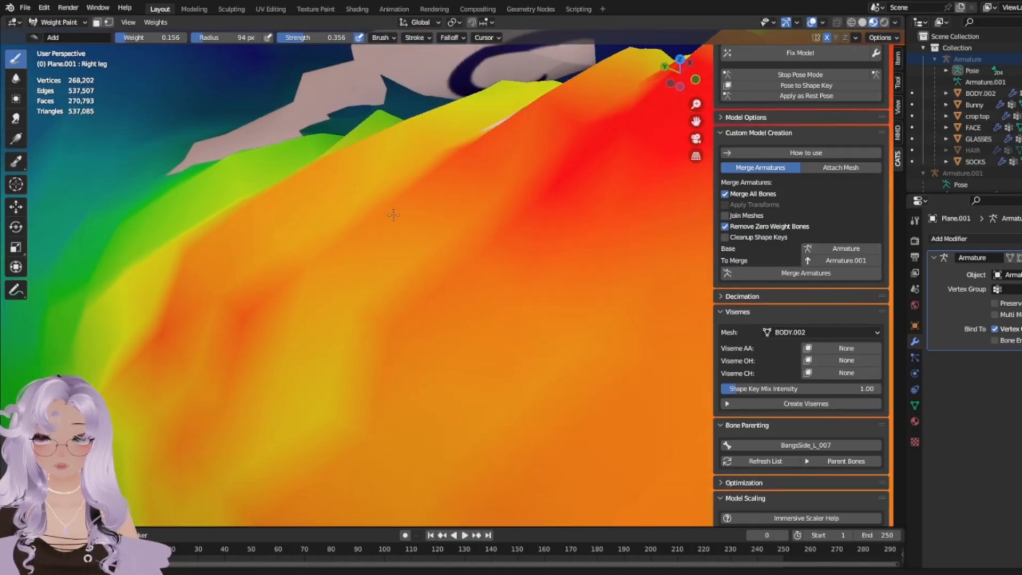
scroll(393, 215, "down", 2)
left_click(34, 37)
left_click(91, 82)
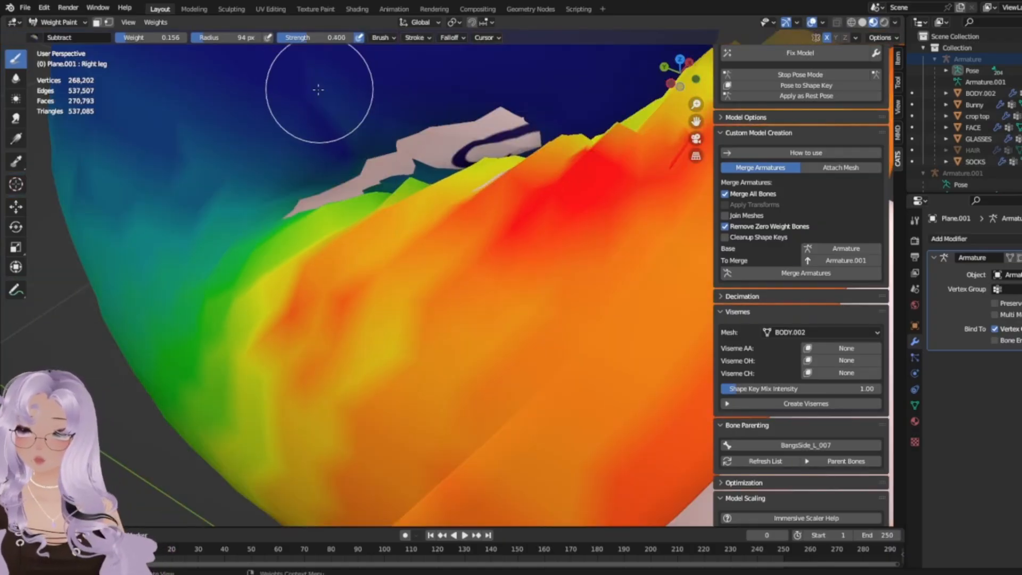
left_click_drag(315, 195, 529, 140)
Add right leg weight over the small clipping slivers along the hip crease with strength 0.356 and a 90 px radius.
mouse_move(484, 151)
middle_mouse_down()
mouse_move(494, 196)
mouse_move(431, 286)
middle_mouse_up()
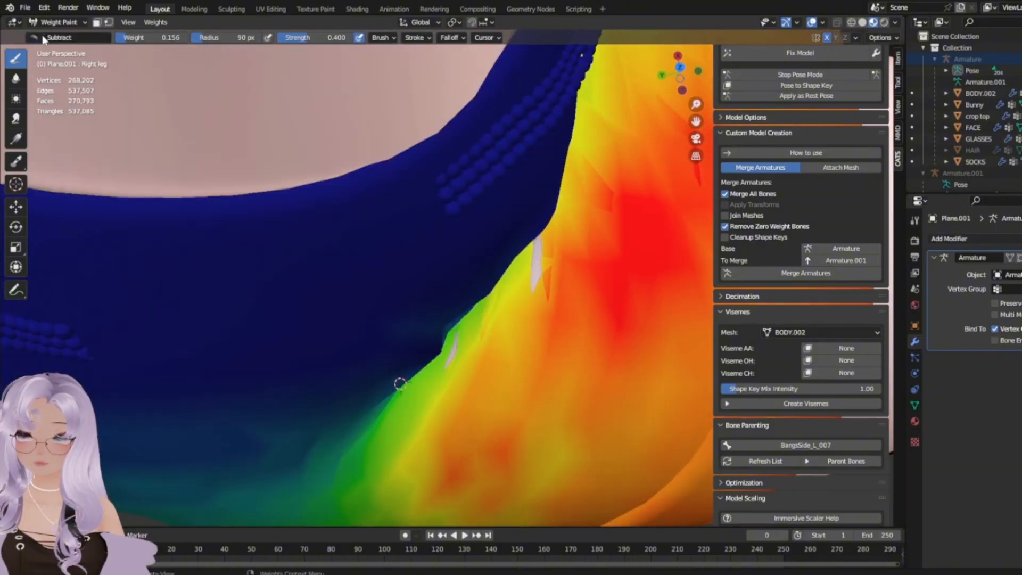
left_click(44, 38)
left_click(40, 80)
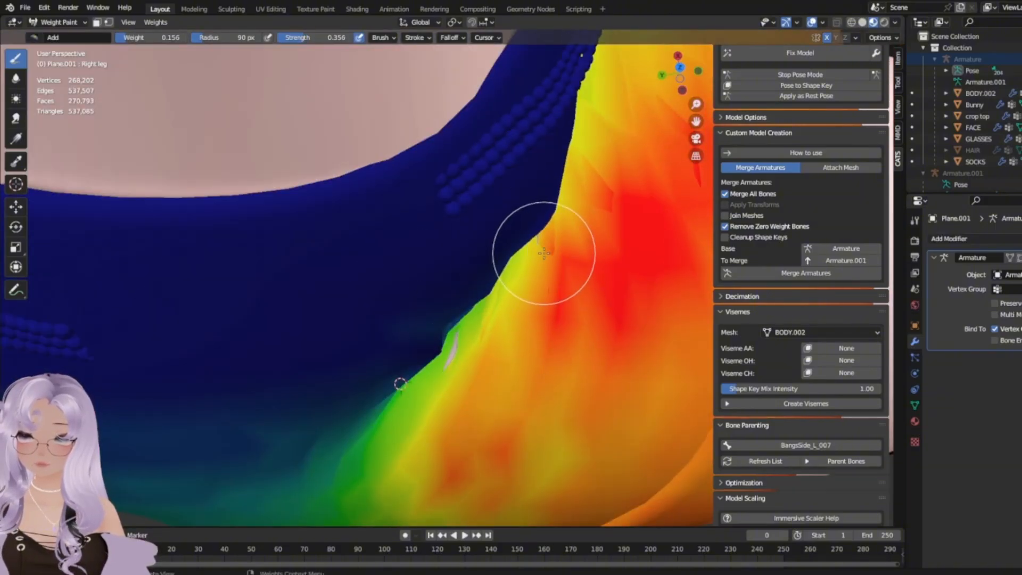
left_click_drag(445, 368, 458, 359)
Subtract right leg weight around the large hole at the back hem over the left thigh with strength 0.400.
mouse_move(537, 219)
middle_mouse_down()
mouse_move(571, 315)
mouse_move(495, 208)
middle_mouse_up()
scroll(495, 208, "down", 5)
mouse_move(216, 314)
middle_mouse_down()
mouse_move(348, 333)
mouse_move(370, 323)
mouse_move(342, 314)
mouse_move(559, 311)
mouse_move(349, 316)
mouse_move(356, 326)
middle_mouse_up()
scroll(370, 323, "up", 4)
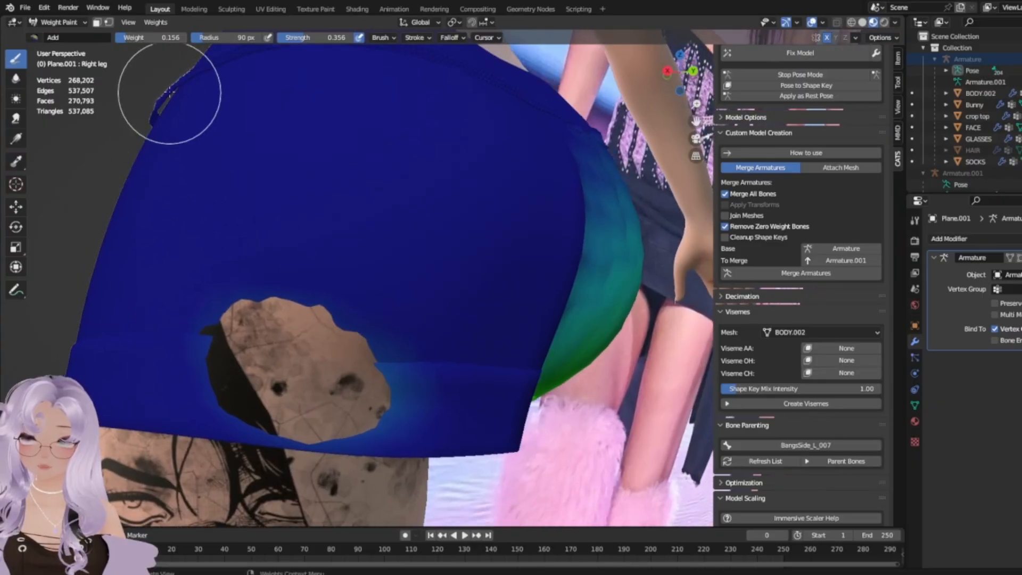
left_click(33, 37)
left_click(324, 75)
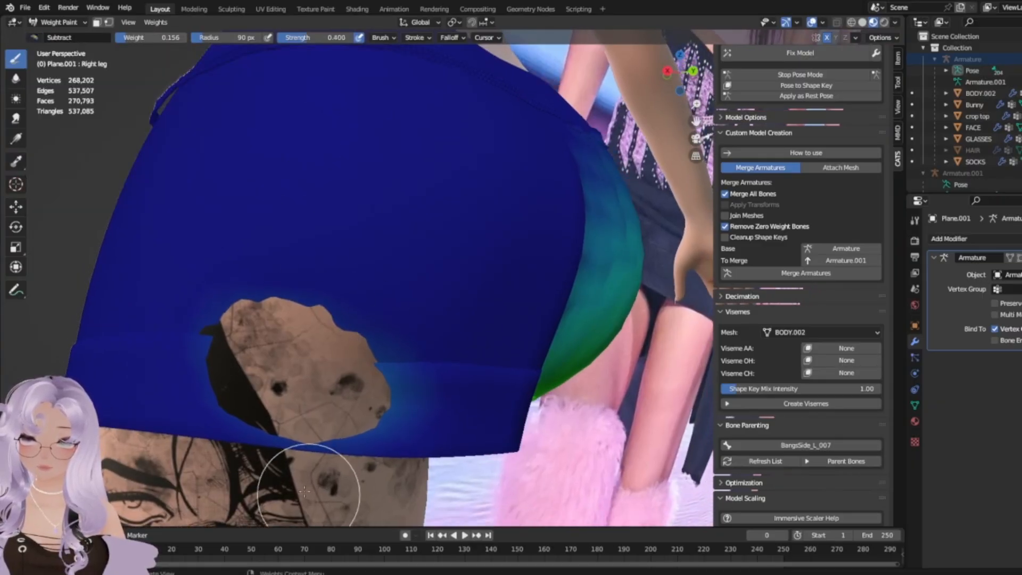
mouse_move(356, 441)
left_mouse_down()
mouse_move(392, 365)
mouse_move(269, 320)
mouse_move(338, 415)
mouse_move(290, 410)
mouse_move(303, 389)
mouse_move(280, 372)
left_mouse_up()
mouse_move(281, 372)
middle_mouse_down()
mouse_move(181, 285)
mouse_move(85, 274)
mouse_move(244, 487)
middle_mouse_up()
left_click_drag(244, 487, 183, 468)
mouse_move(182, 468)
middle_mouse_down()
mouse_move(250, 445)
mouse_move(213, 417)
middle_mouse_up()
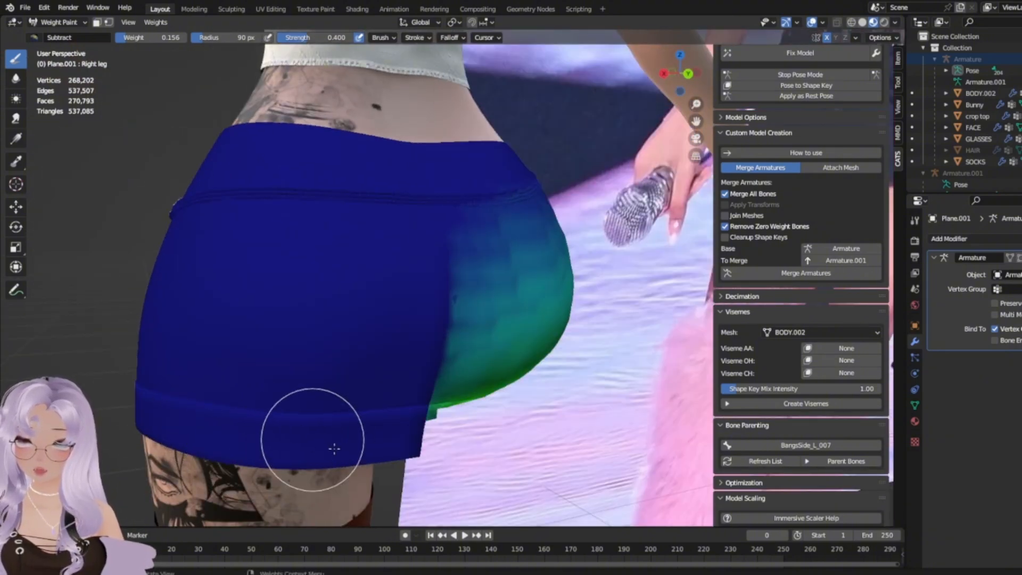
Add right leg weight to the back hem where the two legs' areas meet, with strength 0.356.
middle_click_drag(330, 445, 292, 419)
left_click(42, 37)
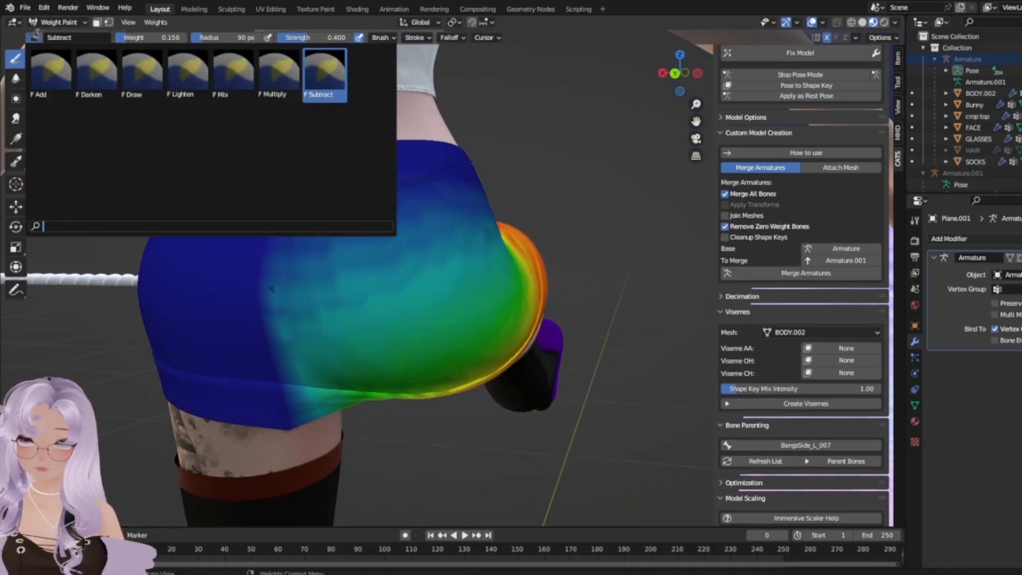
left_click(52, 75)
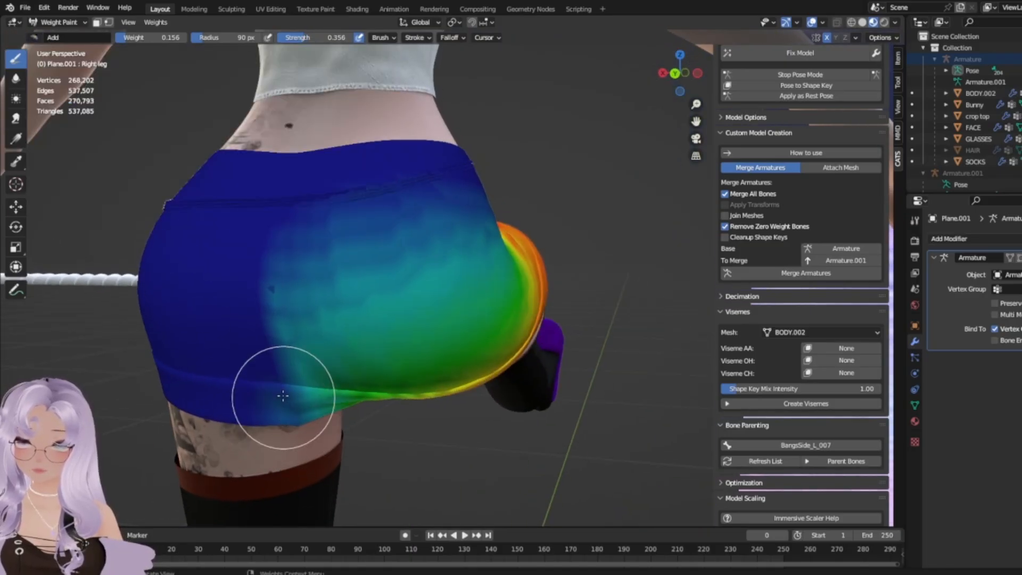
Subtract right leg weight from the front fold beside the raised inner thigh with strength 0.400 and a 90 px radius.
mouse_move(401, 402)
middle_mouse_down()
mouse_move(447, 381)
mouse_move(634, 401)
mouse_move(139, 117)
middle_mouse_up()
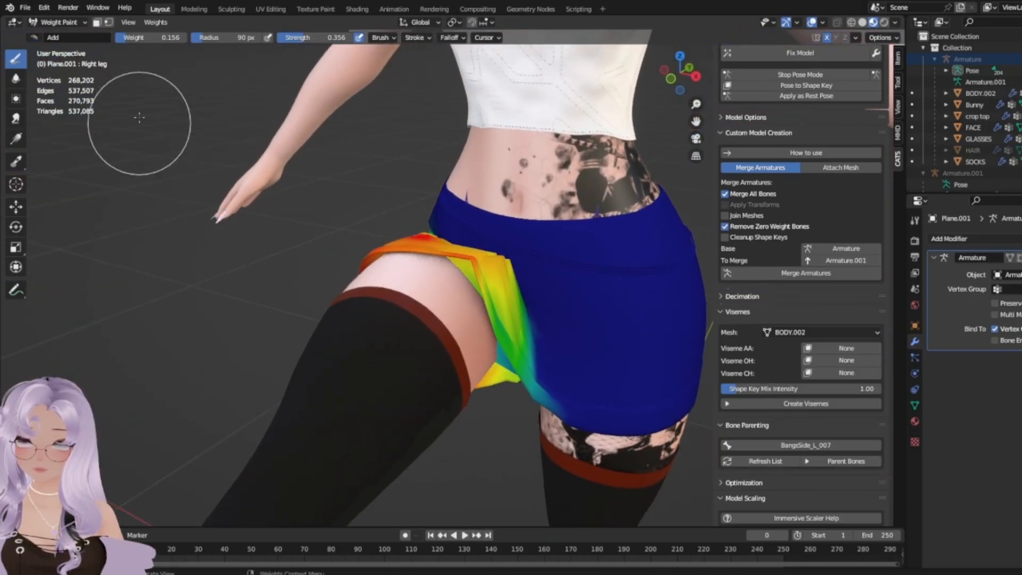
left_click(39, 37)
left_click(325, 86)
middle_click_drag(365, 147, 498, 221)
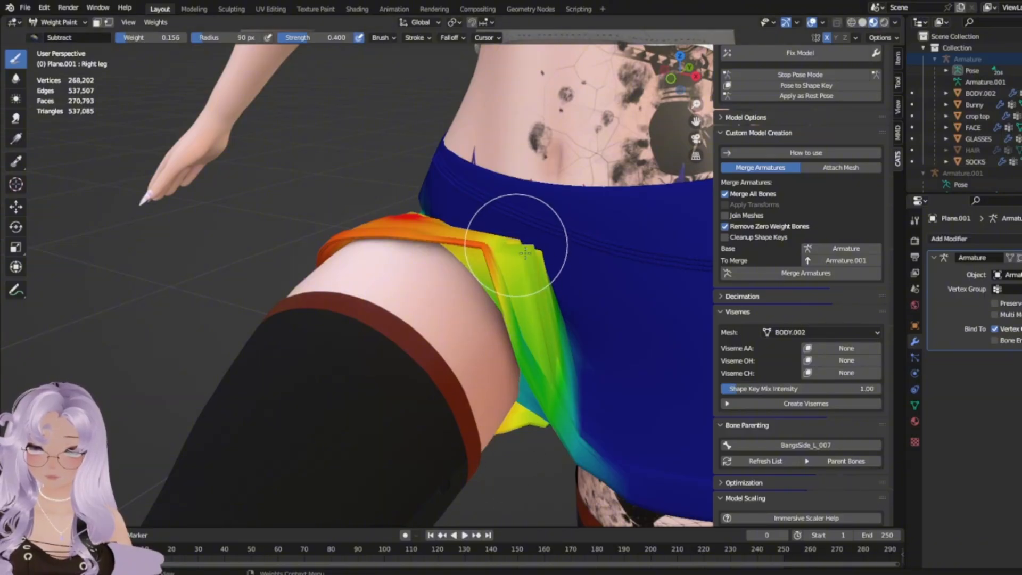
mouse_move(416, 319)
middle_mouse_down()
mouse_move(458, 165)
mouse_move(486, 287)
mouse_move(506, 301)
middle_mouse_up()
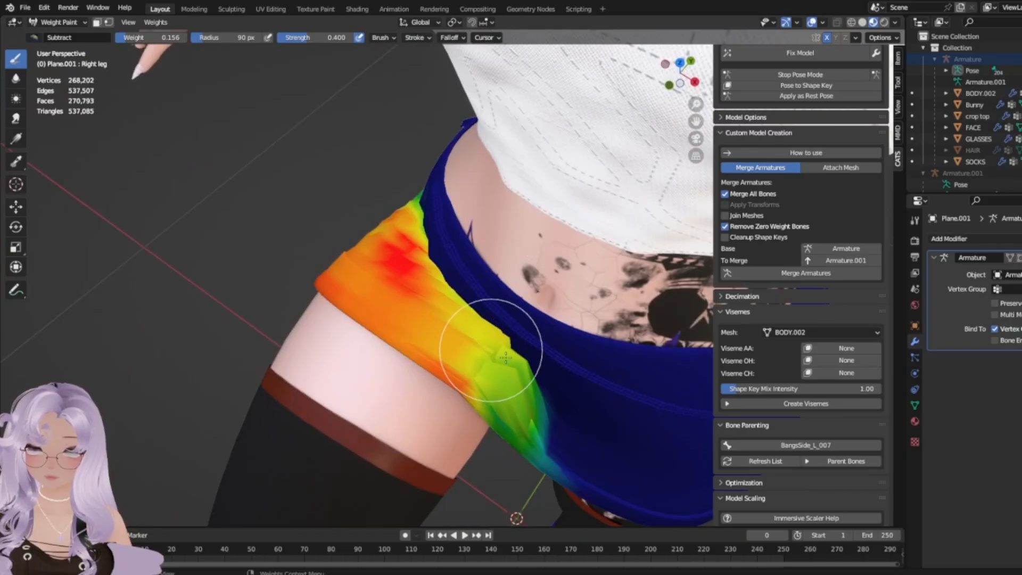
middle_click_drag(491, 349, 285, 482)
middle_click_drag(409, 488, 490, 319)
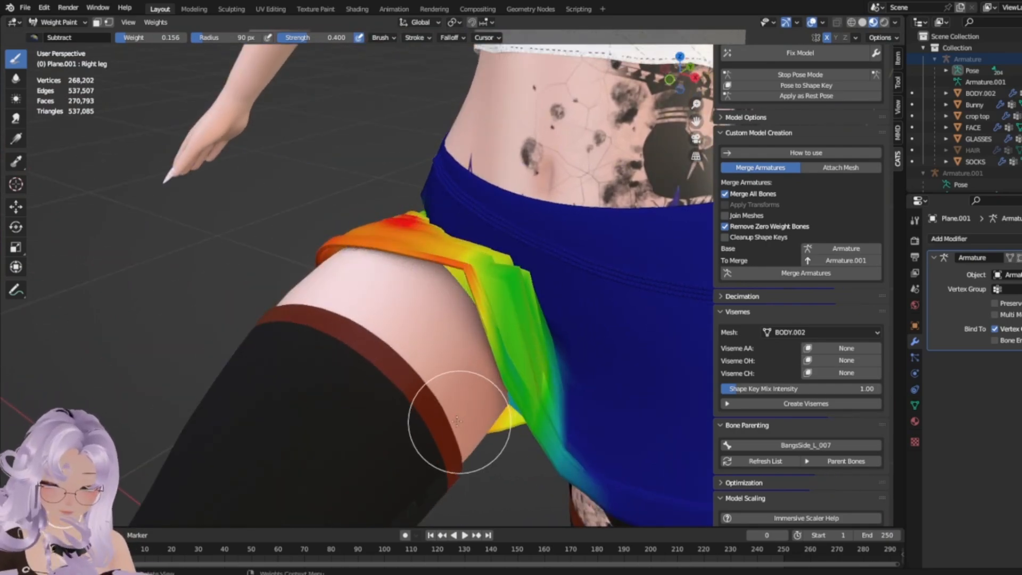
middle_click_drag(445, 423, 484, 414)
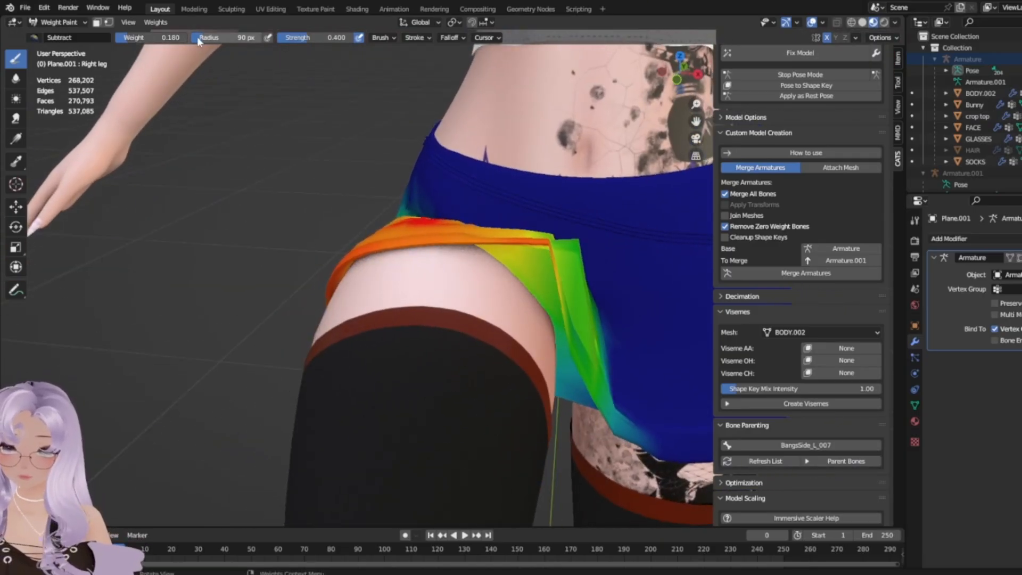
Subtract right leg weight from the pointed front hem corner with weight 0.180, an 82 px radius and strength 0.400.
middle_click_drag(398, 167, 380, 208)
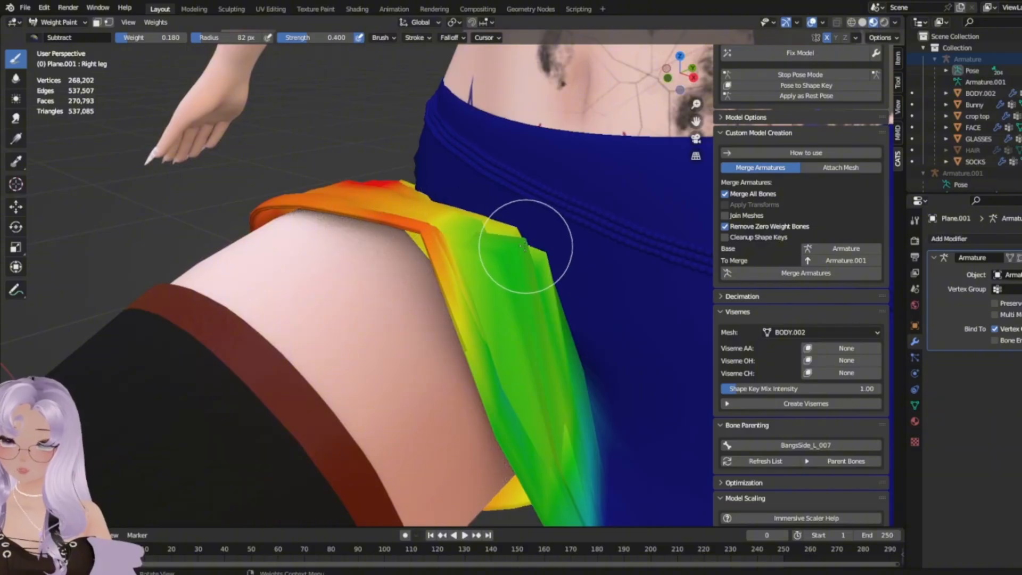
left_click_drag(526, 246, 539, 267)
middle_click_drag(520, 269, 578, 222)
left_click_drag(611, 228, 612, 229)
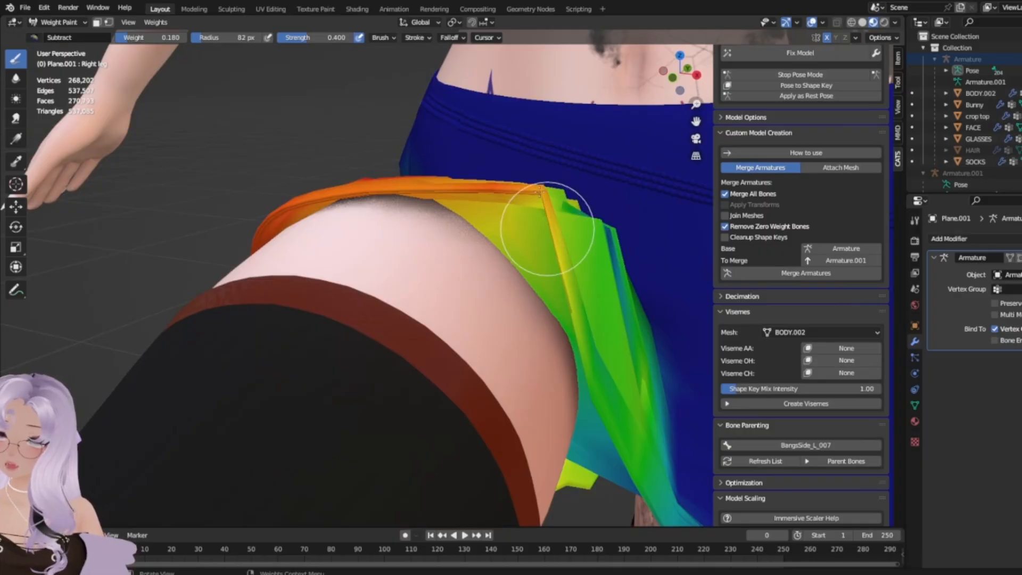
left_click_drag(549, 191, 536, 188)
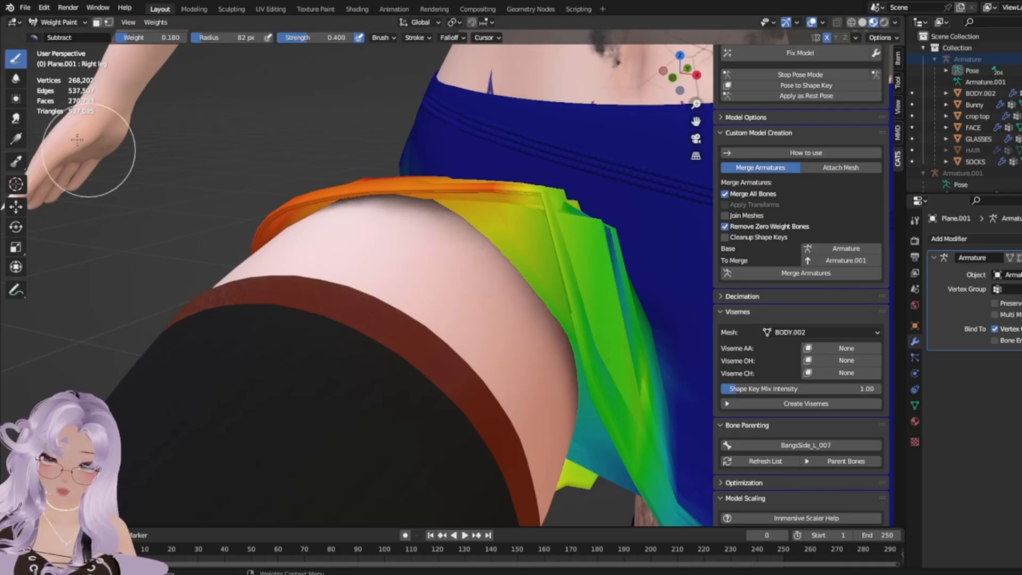
Add right leg weight to the front hem above the raised thigh with weight 0.234 and strength 0.356.
left_click(34, 37)
left_click(46, 82)
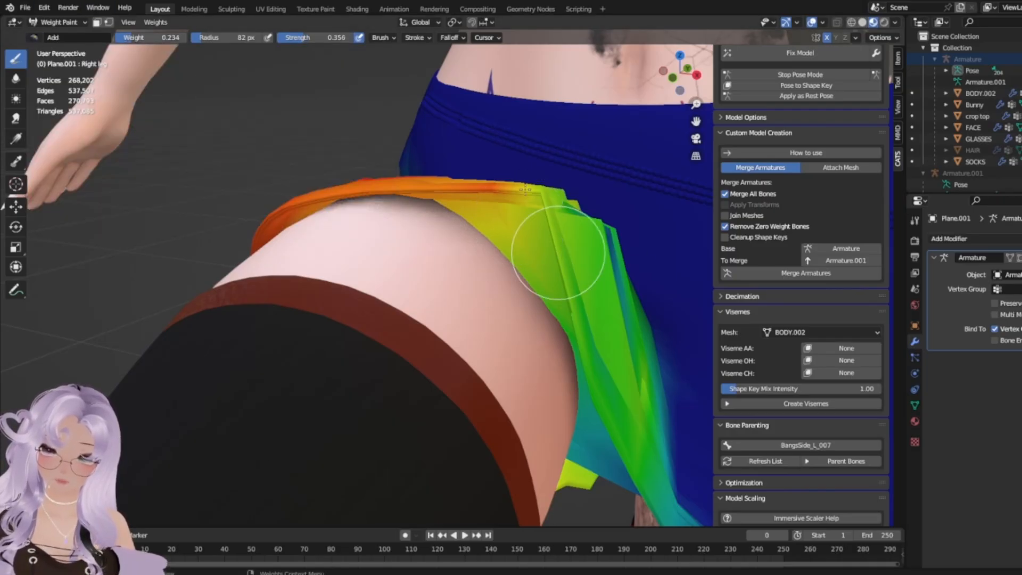
left_click_drag(526, 190, 558, 252)
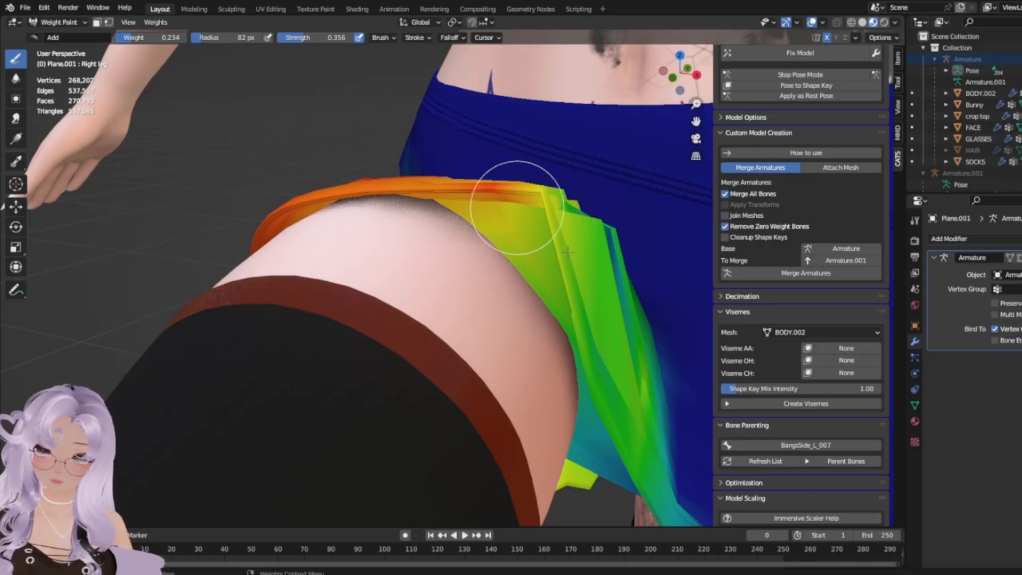
left_click_drag(517, 208, 536, 221)
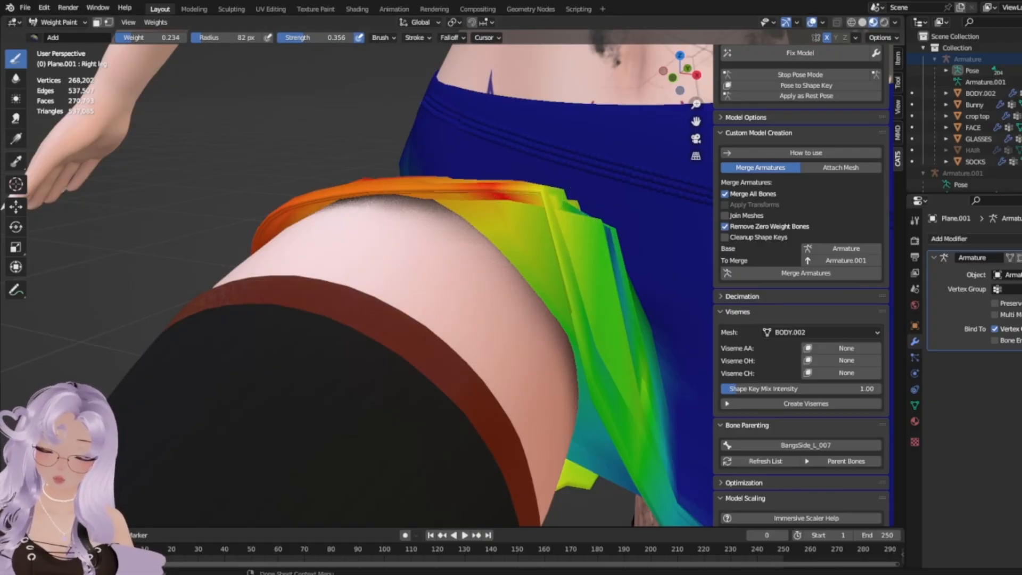
Leave weight painting, select the armature and start pose mode.
scroll(224, 221, "down", 4)
middle_click_drag(224, 222, 653, 296)
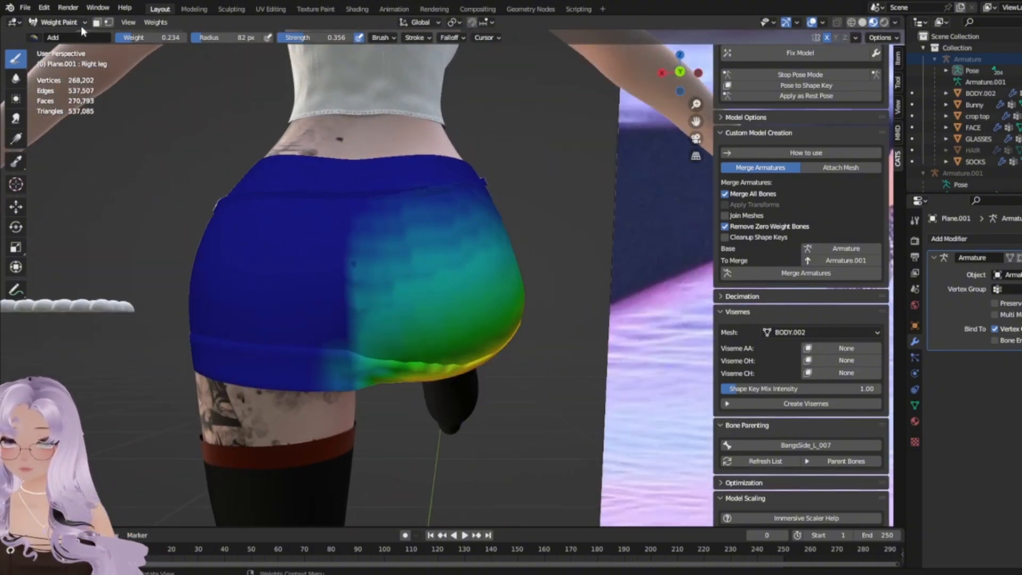
left_click(58, 22)
left_click(69, 31)
left_click(630, 168)
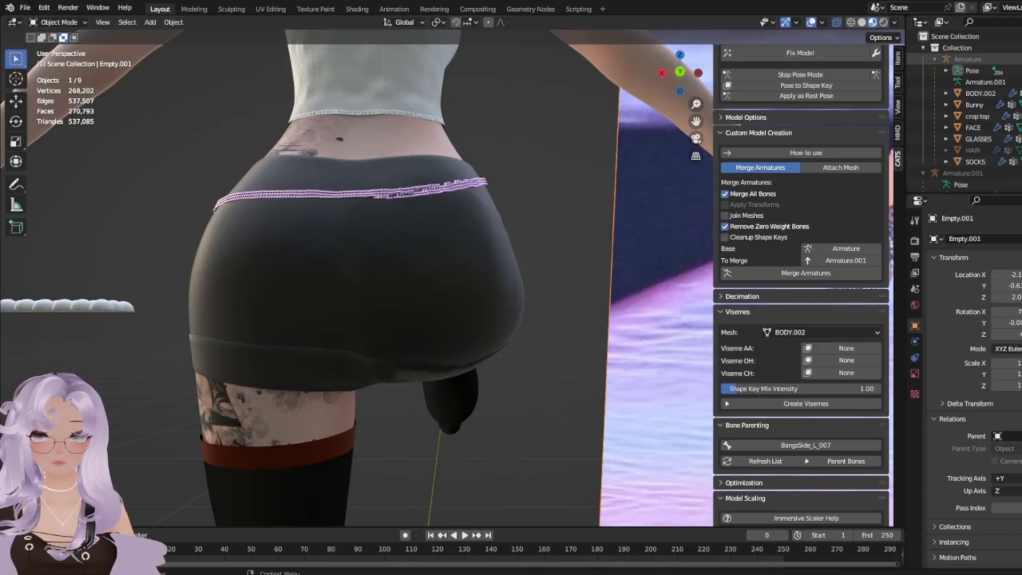
left_click(1021, 60)
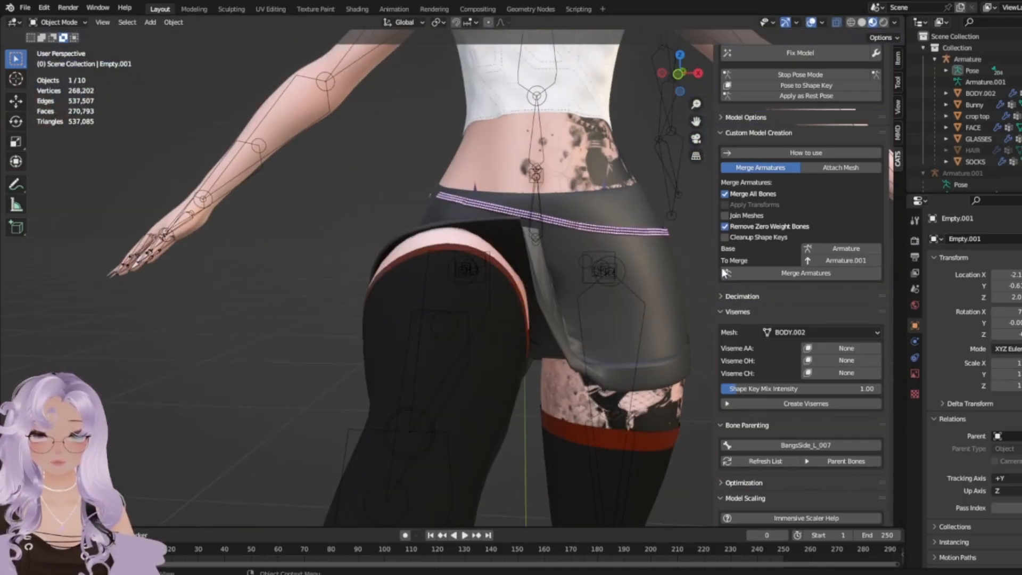
left_click(558, 266)
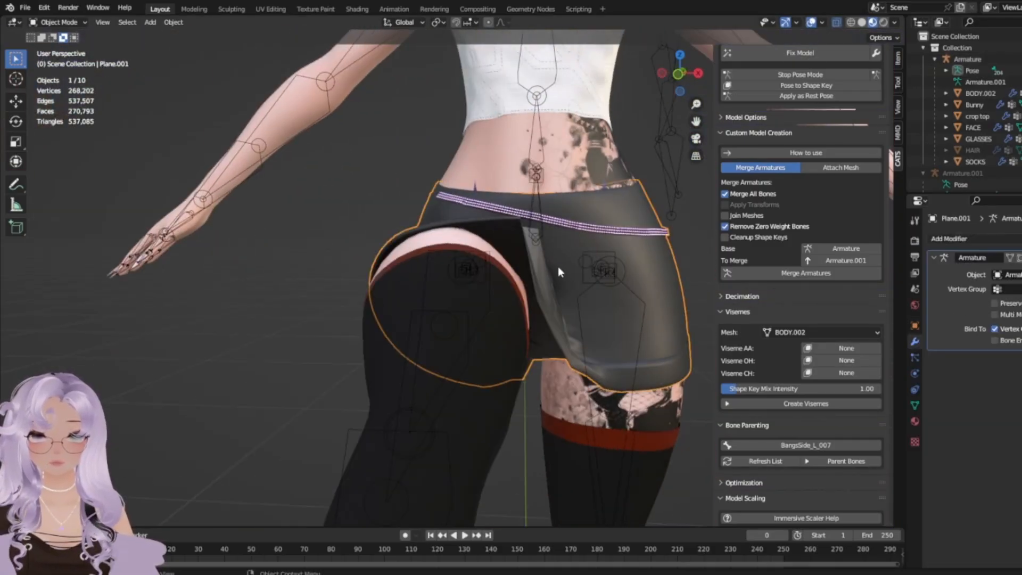
left_click(558, 266)
left_click(813, 74)
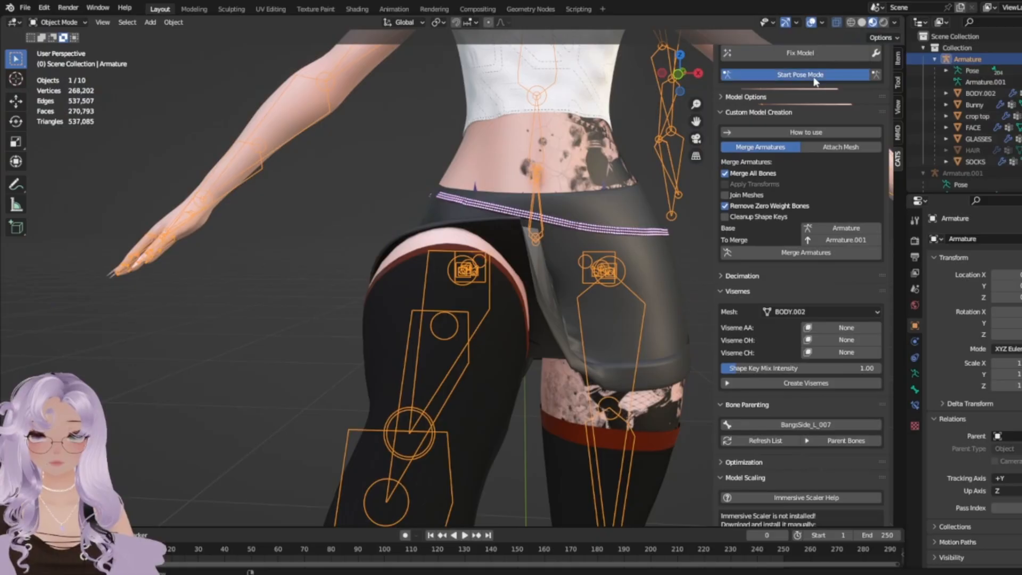
Rotate the left leg bone outward and the right leg bone slightly forward to test the skirt.
middle_click_drag(498, 370, 524, 369)
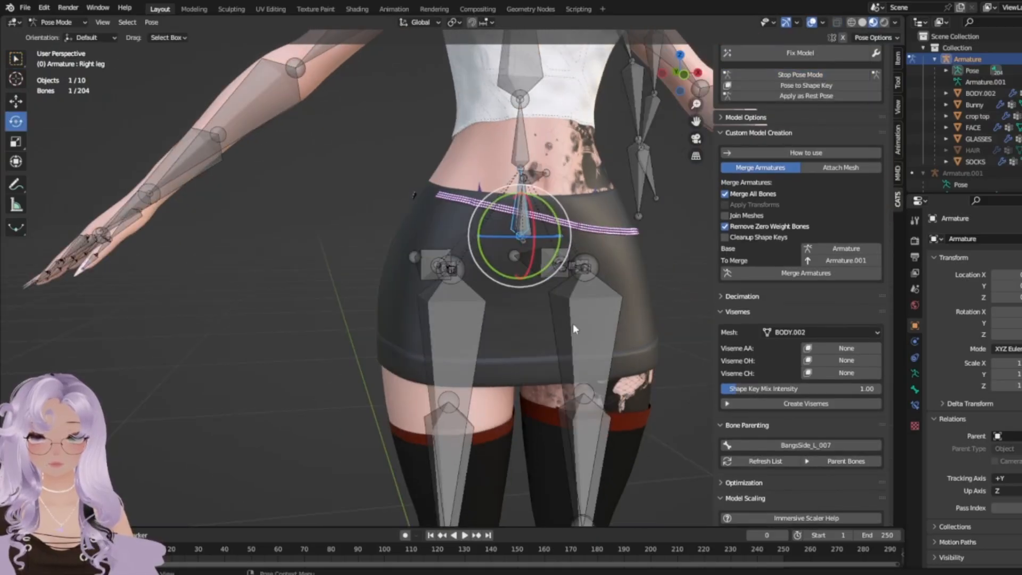
left_click(573, 322)
mouse_move(599, 298)
left_mouse_down()
mouse_move(610, 259)
mouse_move(595, 286)
left_mouse_up()
left_click(451, 337)
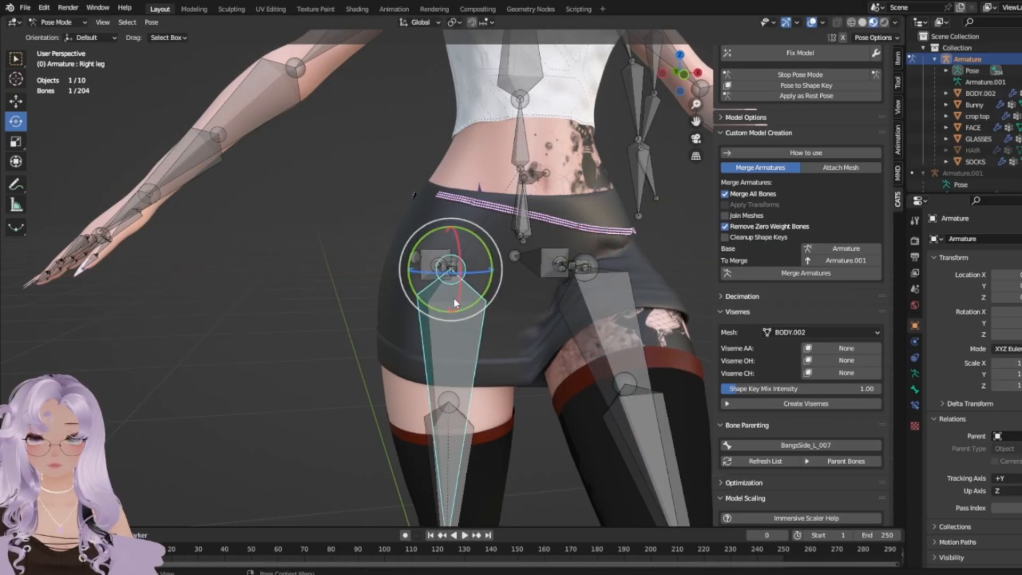
key("r")
key("r")
left_click_drag(461, 242, 460, 238)
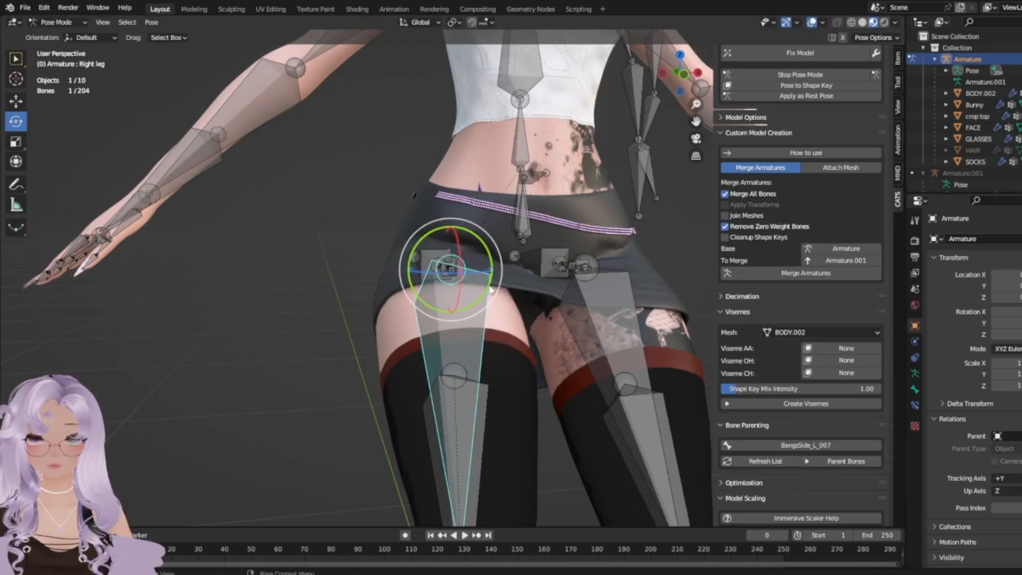
Swing the right leg bone high up to test the skirt from several sides, and undo the rotations.
middle_click_drag(460, 239, 452, 261)
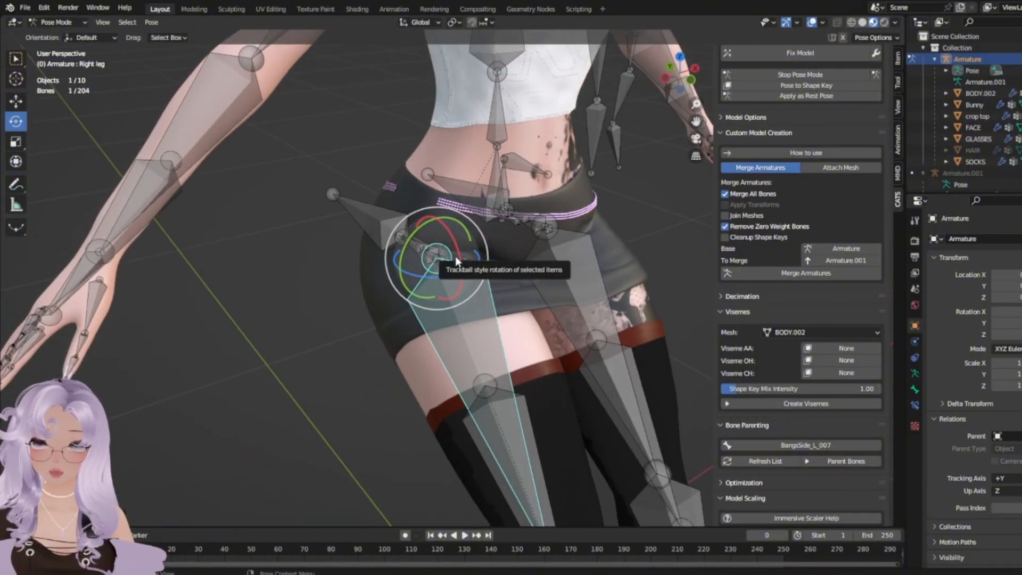
left_click_drag(455, 257, 449, 174)
middle_click_drag(450, 174, 294, 192)
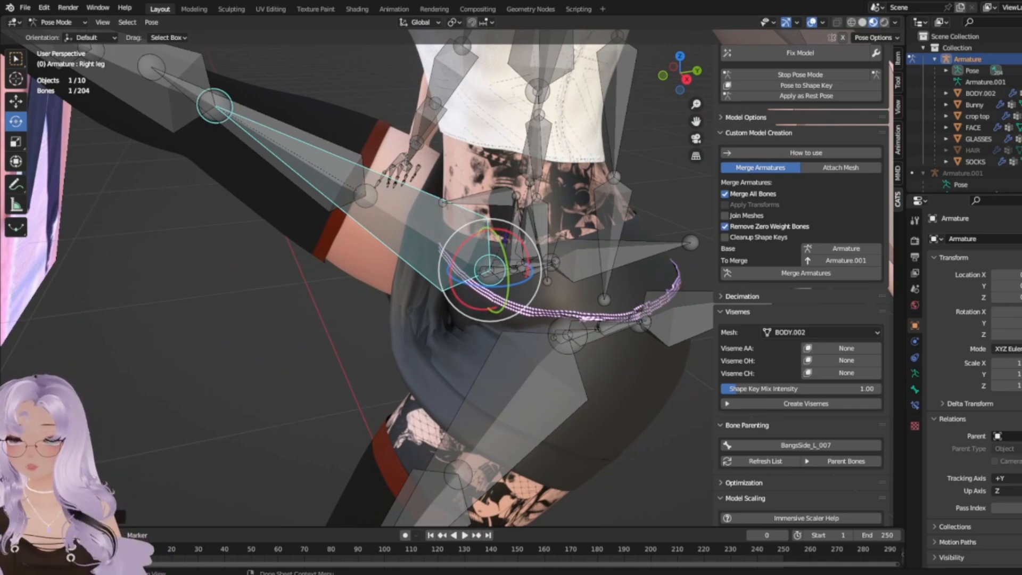
left_click_drag(453, 274, 399, 321)
middle_click_drag(399, 321, 595, 357)
key("ctrl+z")
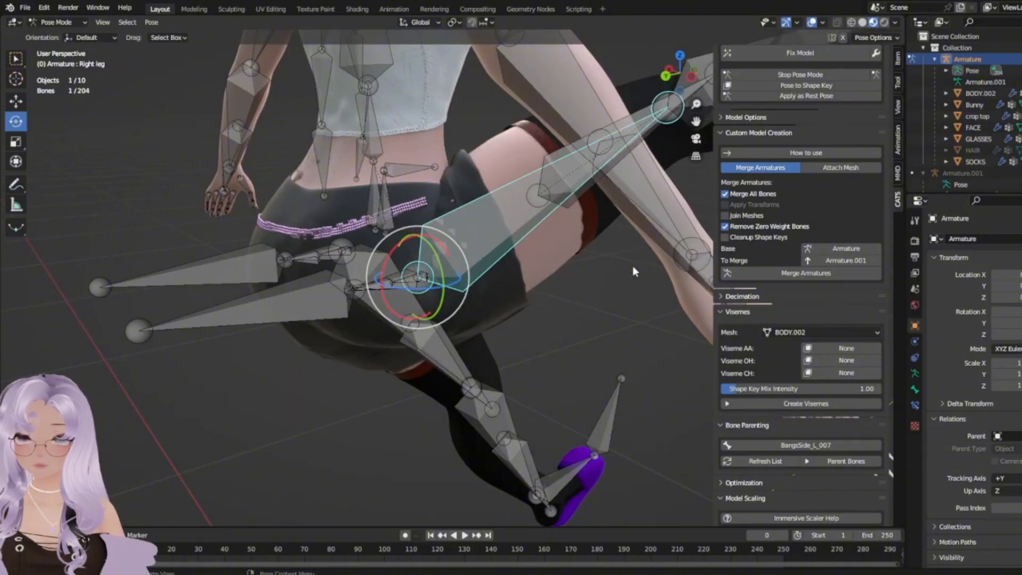
key("ctrl+z")
Rotate the right buttock bone and Twist_Butt_L_001 to test the back of the skirt.
middle_click_drag(539, 248, 606, 234)
left_click(551, 257)
left_click_drag(564, 261, 527, 297)
middle_click_drag(527, 296, 410, 314)
left_click(362, 282)
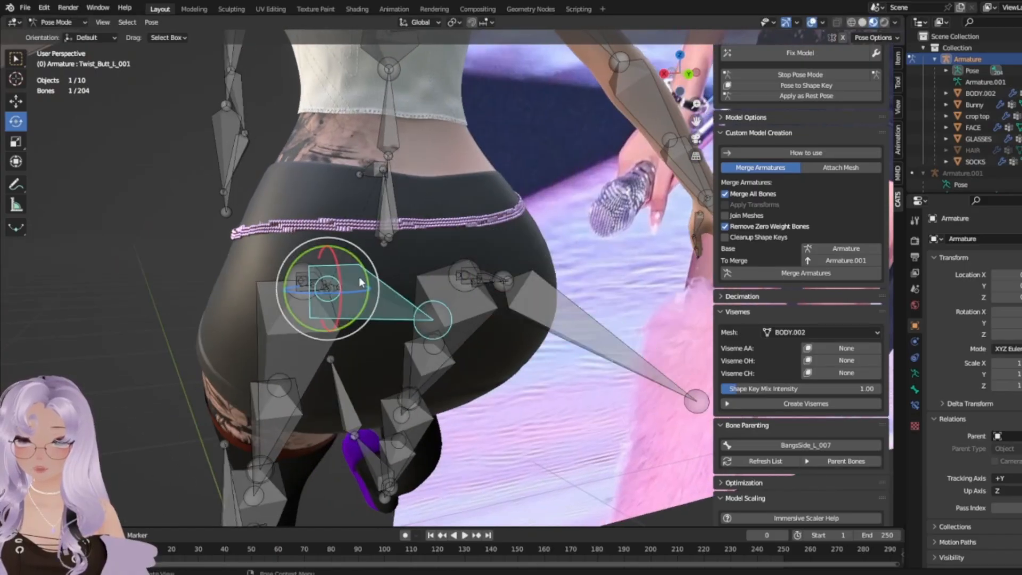
left_click_drag(360, 276, 339, 305)
Test further rotations of the buttock bones on both sides and select Twist_Butt_L.
left_click(479, 279)
mouse_move(481, 266)
left_mouse_down()
mouse_move(500, 295)
mouse_move(514, 289)
mouse_move(488, 277)
left_mouse_up()
left_click(365, 327)
left_click_drag(321, 288, 267, 319)
left_click(315, 295)
left_click(314, 288)
left_click(321, 289)
left_click(318, 284)
middle_click_drag(393, 396, 371, 398)
scroll(445, 284, "up", 5)
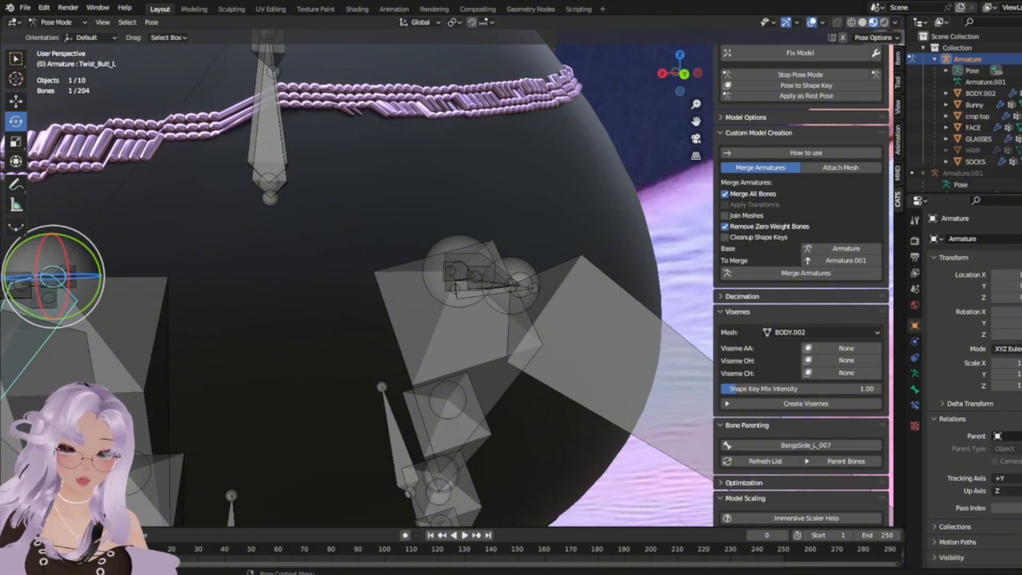
middle_click_drag(376, 200, 581, 174, "shift")
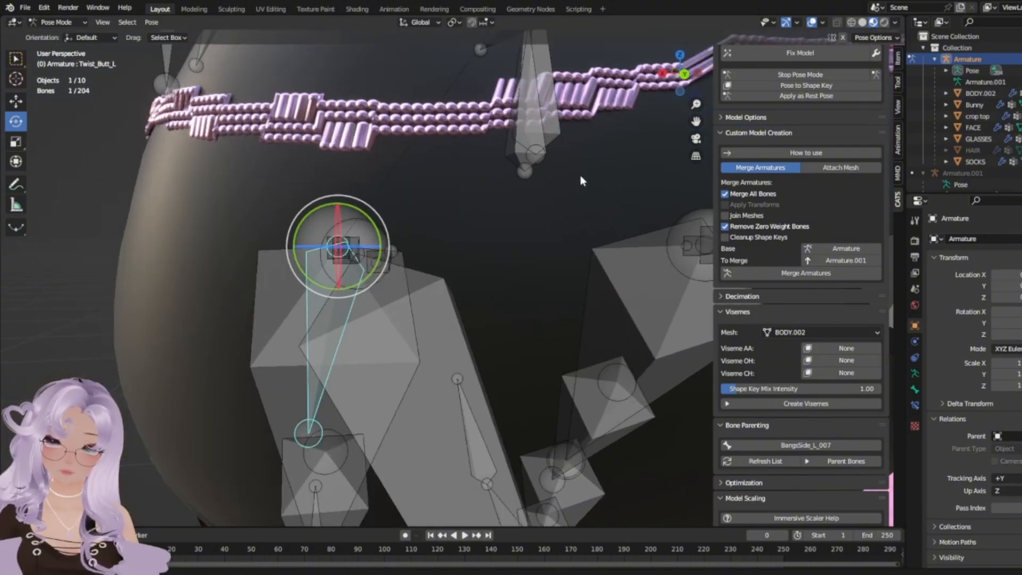
Try rotating the hip bone at the skirt's waistband, and undo the rotation.
scroll(537, 198, "down", 4)
middle_click_drag(496, 222, 587, 229)
left_click(530, 172)
middle_click_drag(531, 176, 524, 205, "shift")
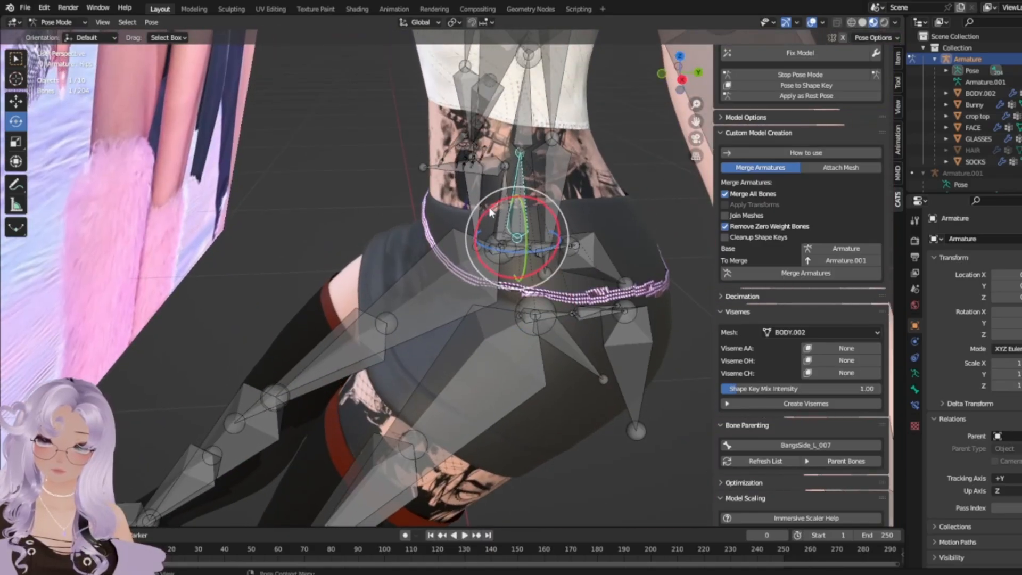
left_click_drag(524, 211, 495, 237)
key("ctrl+z")
key("ctrl+z")
Rotate the spine bone above the waistband to lean the upper body back.
left_click(531, 153)
left_click_drag(532, 155, 591, 181)
left_click_drag(594, 137, 520, 145)
middle_click_drag(520, 144, 133, 139)
left_click_drag(429, 155, 301, 93)
Select the skirt together with the armature in object mode, enter weight painting and select the Chest bone.
left_click(63, 24)
left_click(65, 35)
left_click(434, 232)
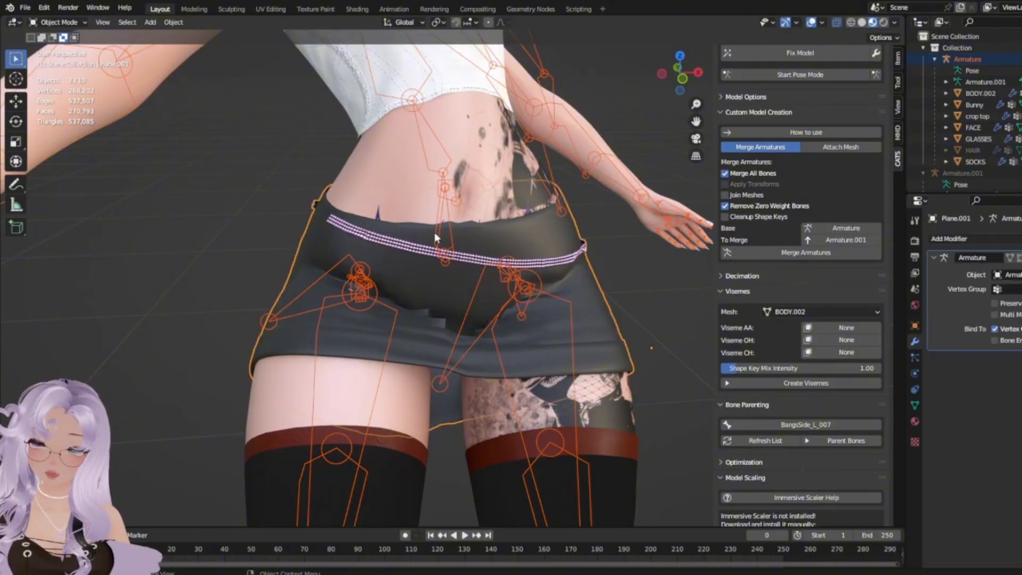
left_click(59, 22)
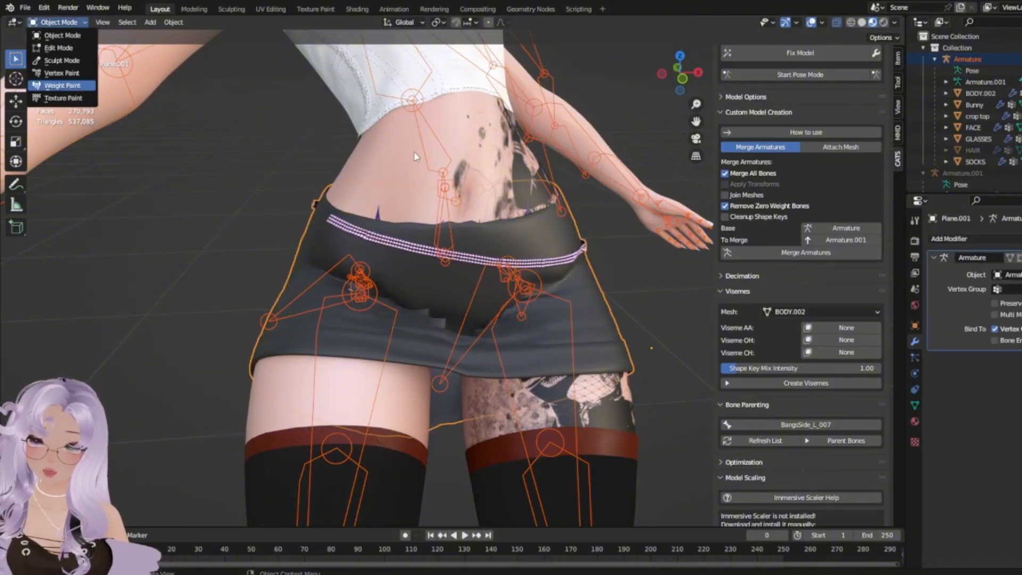
middle_click_drag(413, 151, 424, 182, "shift")
left_click(417, 134, "ctrl")
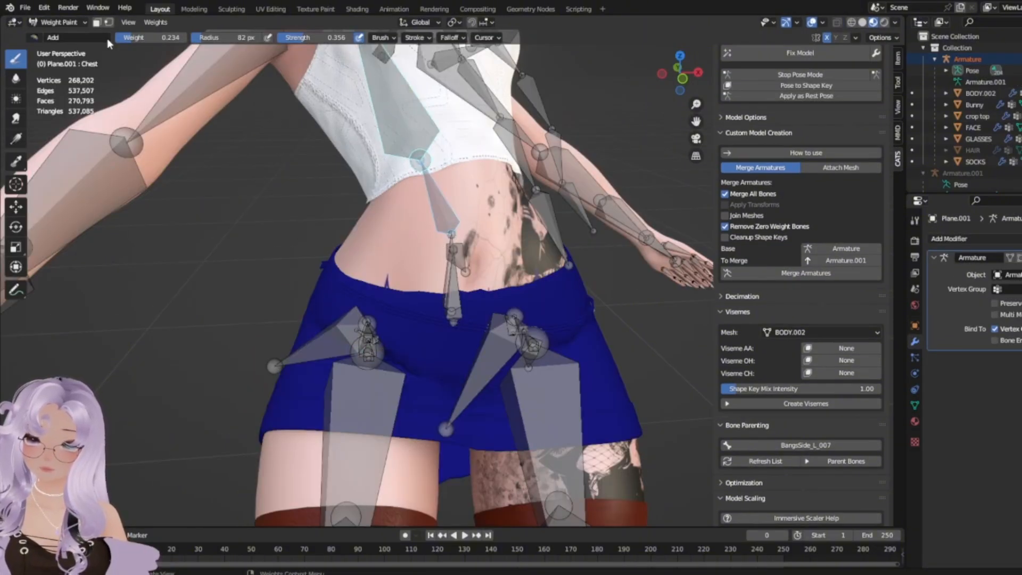
Apply a linear weight gradient across the skirt for the Chest bone with weight 0.234 and strength 0.356.
left_click(16, 140)
scroll(155, 85, "down", 3)
left_click_drag(346, 329, 89, 96)
left_click(49, 24)
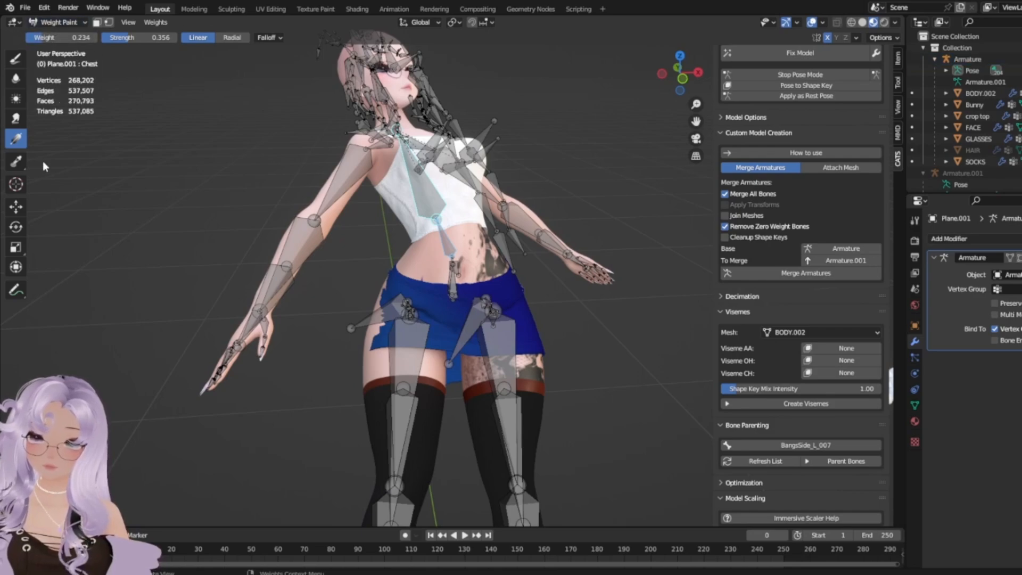
Look through the Sample Weight, Smear and Draw tools, and leave Sample Weight active.
left_click(16, 161)
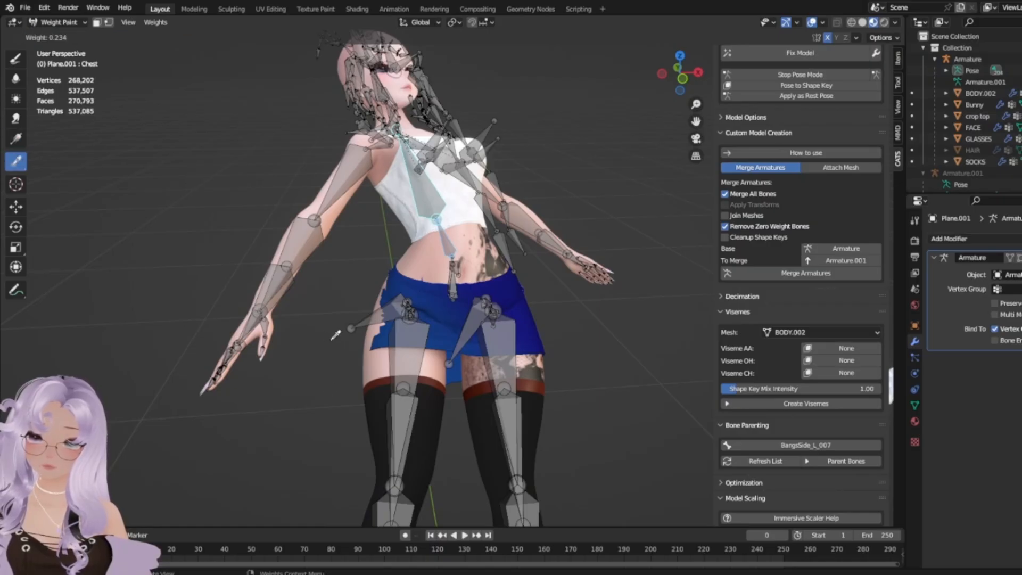
left_click(16, 120)
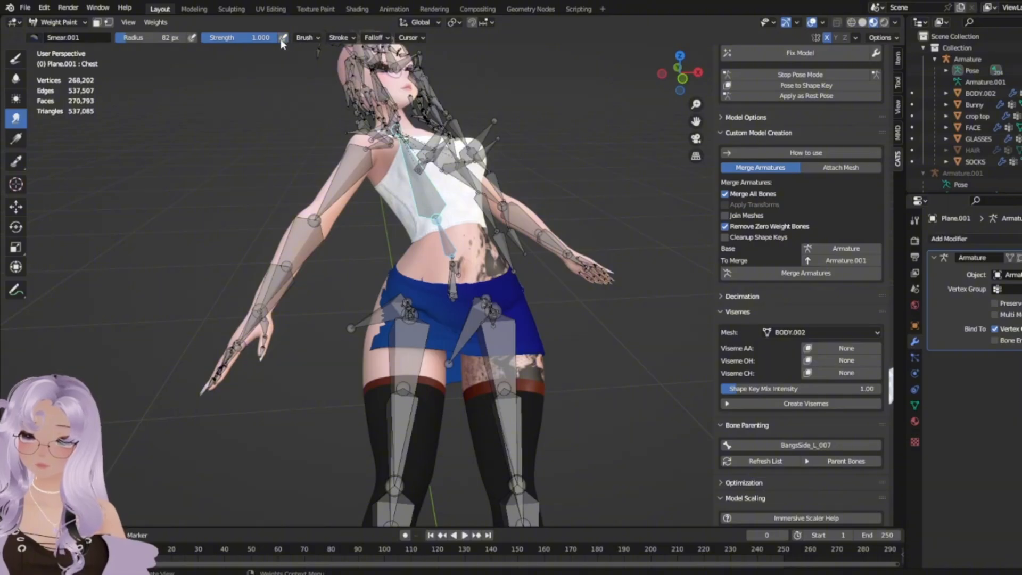
left_click(36, 38)
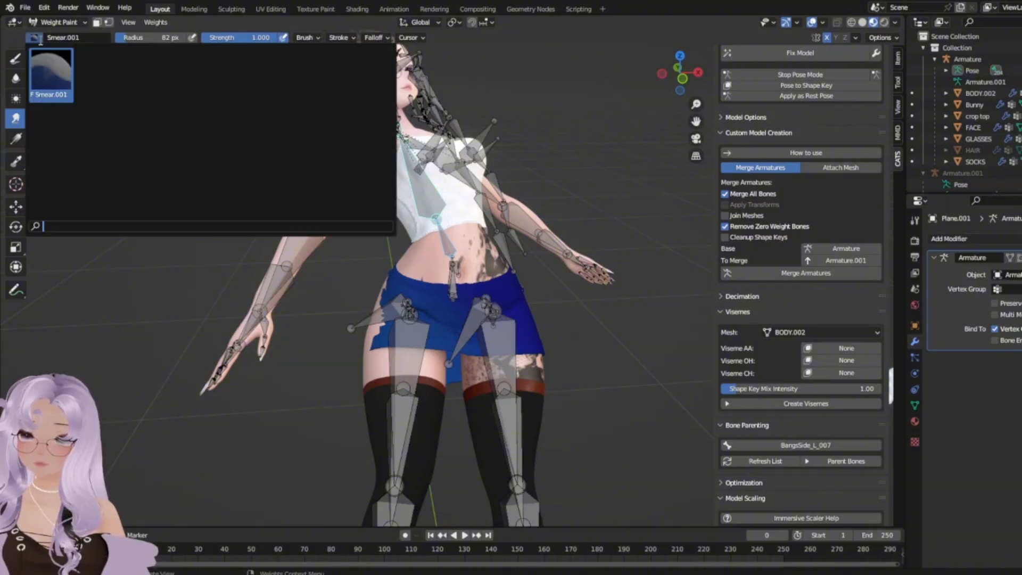
left_click(16, 59)
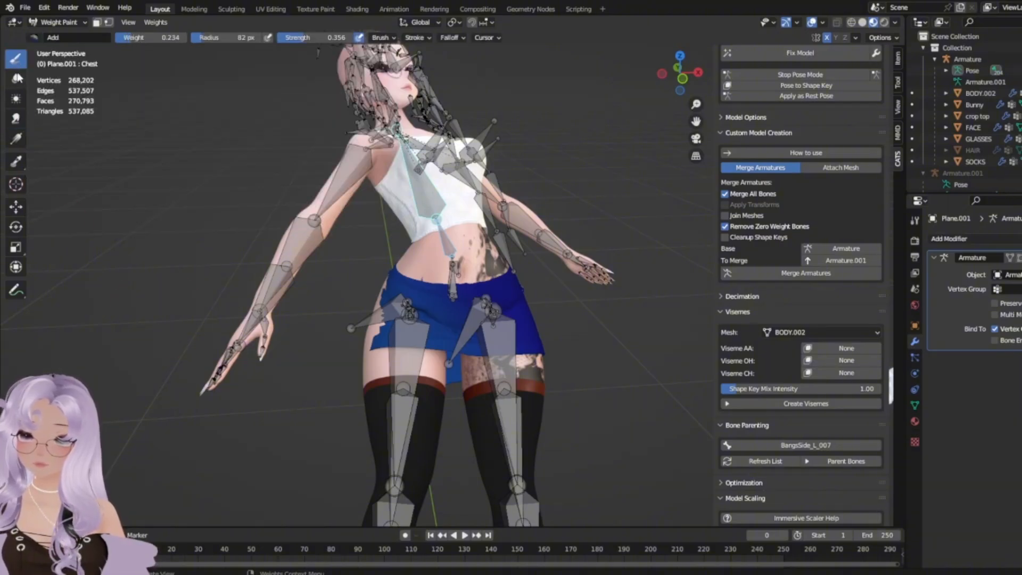
left_click(15, 160)
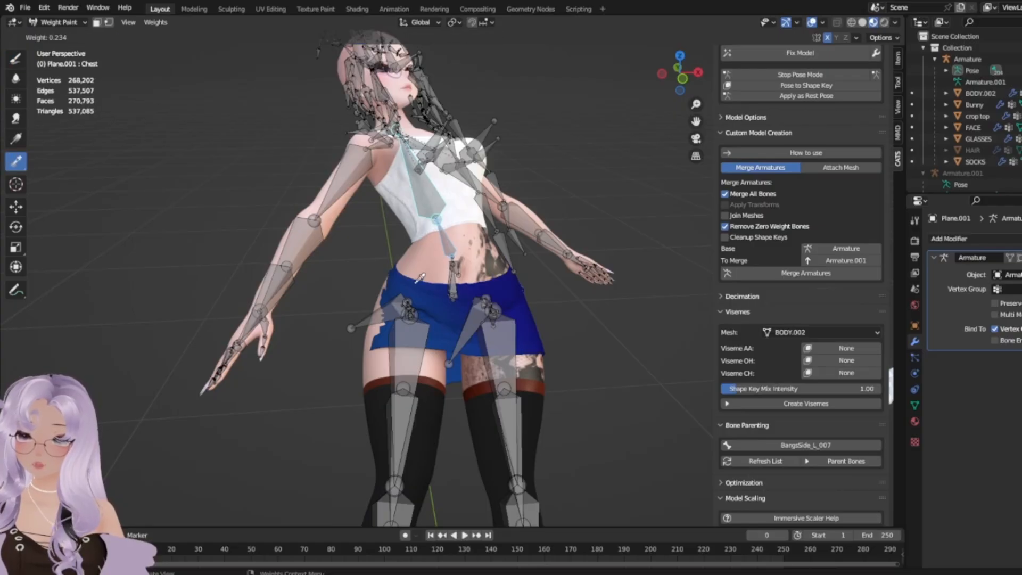
Set the weight painting brush to weight 1.000, strength 1.000 and radius 500 px, and switch to the Subtract brush.
left_click(16, 58)
left_click_drag(133, 38, 189, 39)
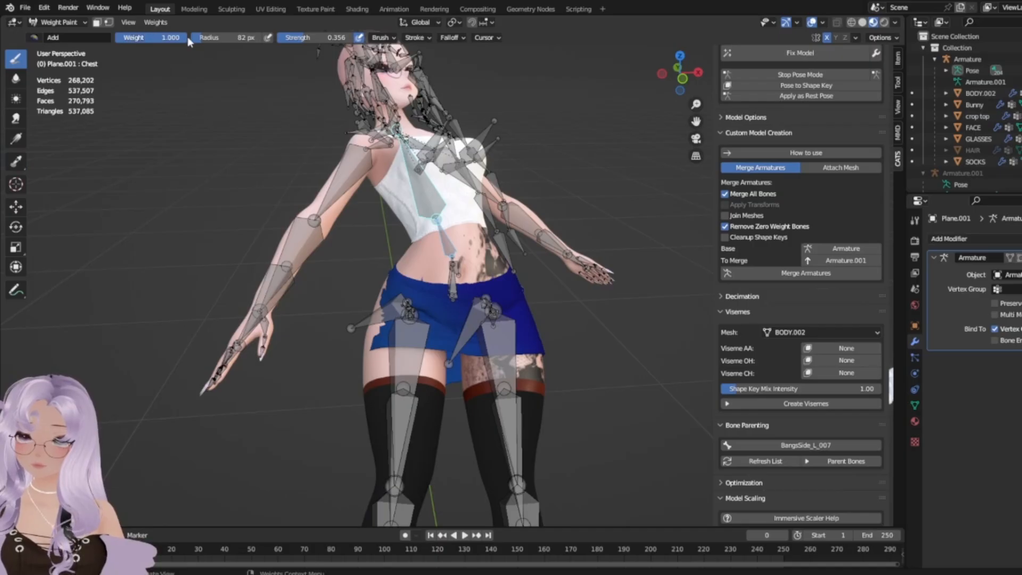
left_click_drag(302, 39, 352, 40)
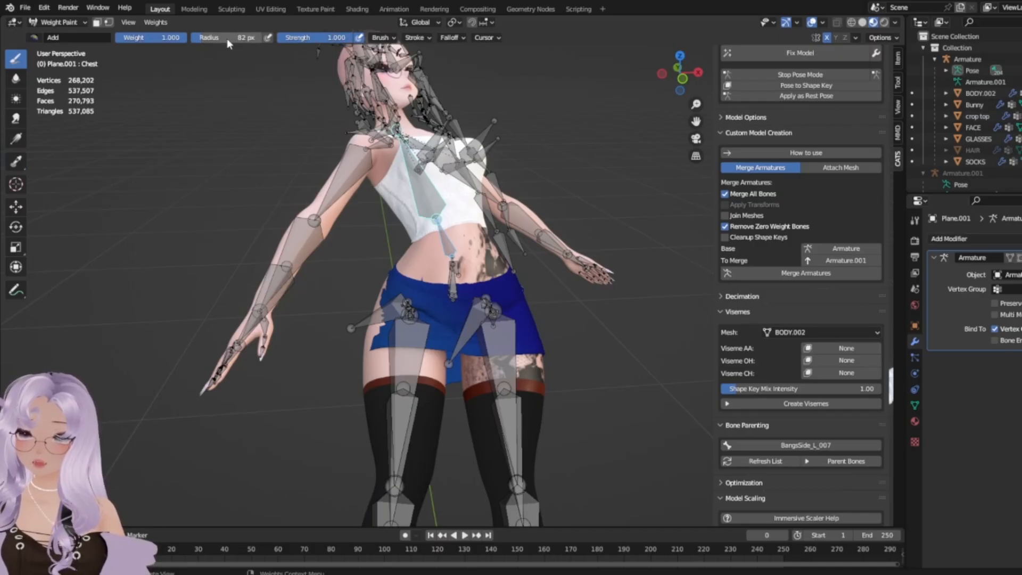
left_click_drag(228, 40, 288, 41)
left_click(41, 40)
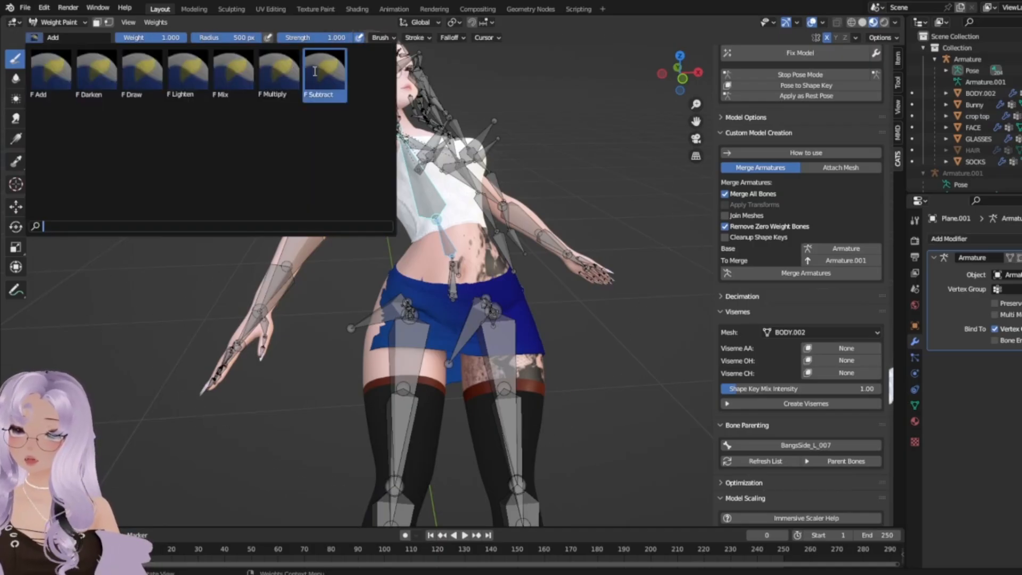
left_click(325, 74)
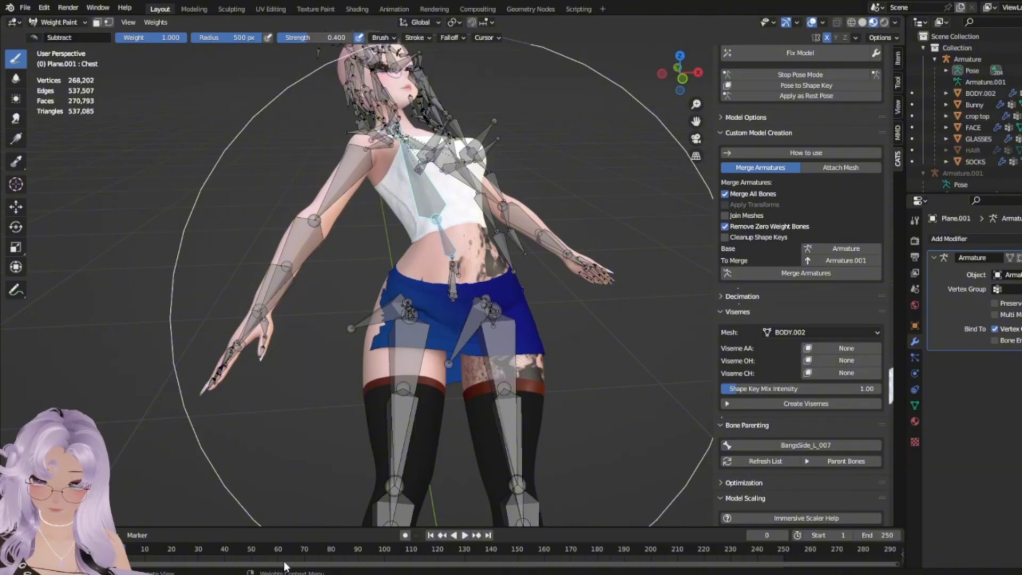
Switch to the Draw brush and set its weight to 0.039, radius to 1 px and strength to 0.422.
left_click(33, 38)
left_click(142, 72)
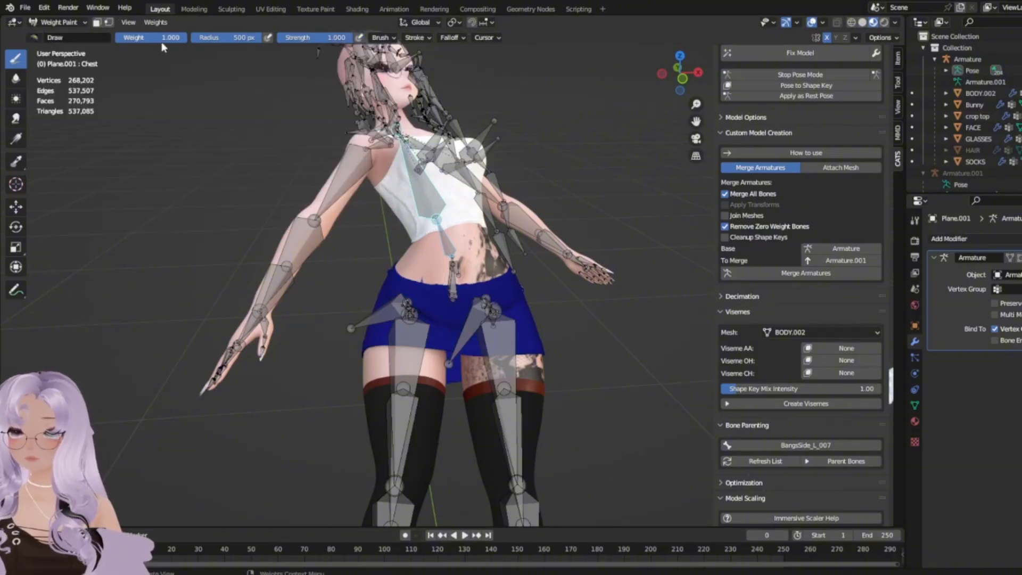
left_click_drag(183, 38, 160, 40)
key("r")
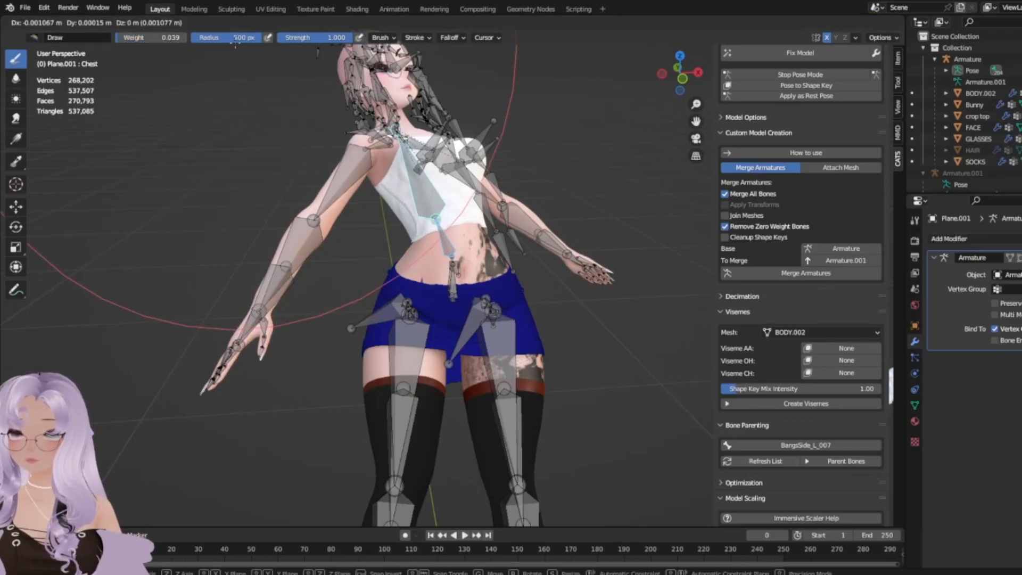
left_click(221, 40)
key("r")
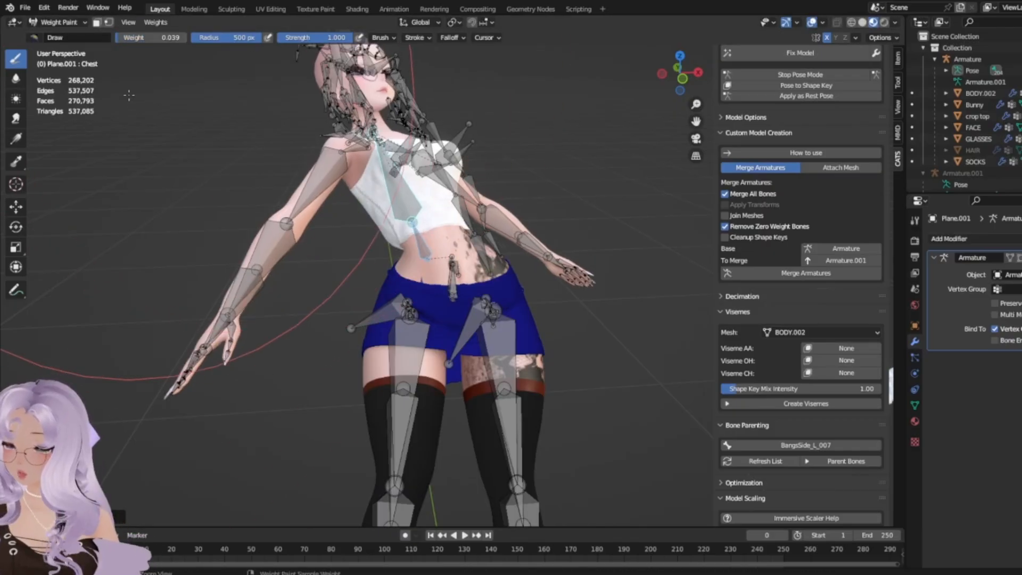
left_click(262, 43)
left_click_drag(247, 42, 197, 43)
left_click_drag(314, 37, 277, 37)
Return to object mode, select the armature and look over the skirt from behind and in front.
left_click(37, 23)
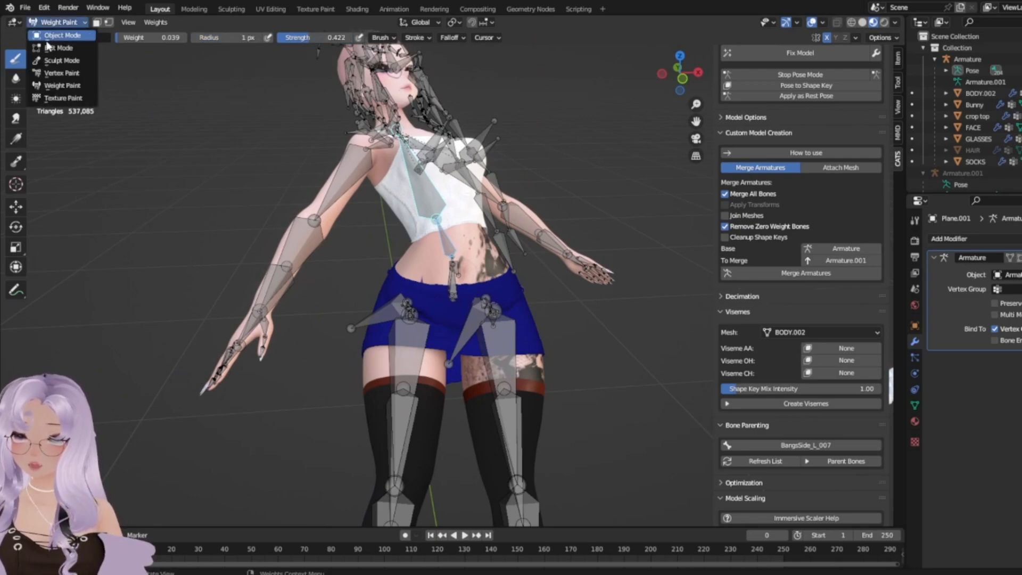
left_click(58, 33)
middle_click_drag(97, 141, 440, 183)
scroll(452, 202, "up", 2)
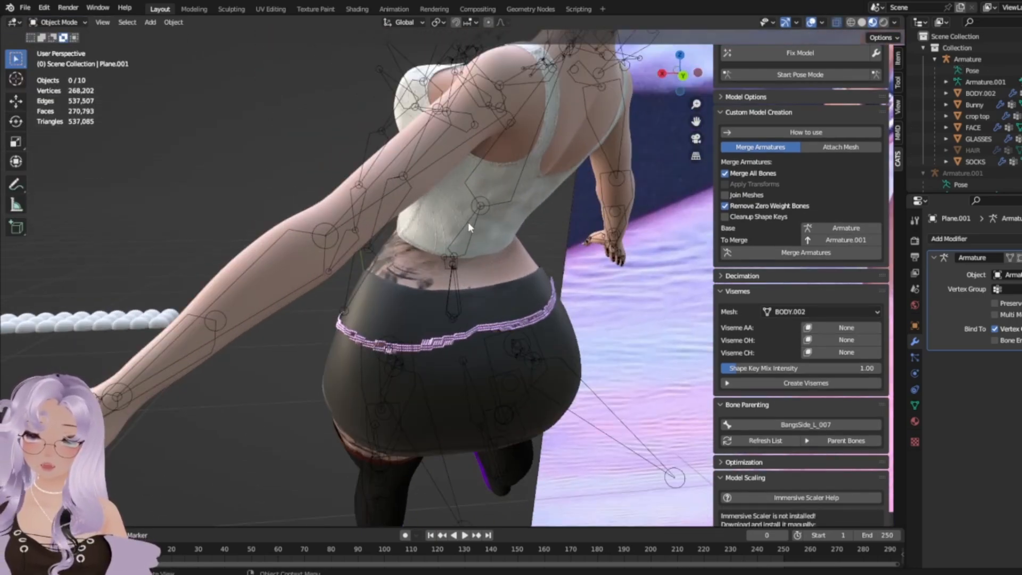
left_click(473, 201)
middle_click_drag(298, 341, 455, 398)
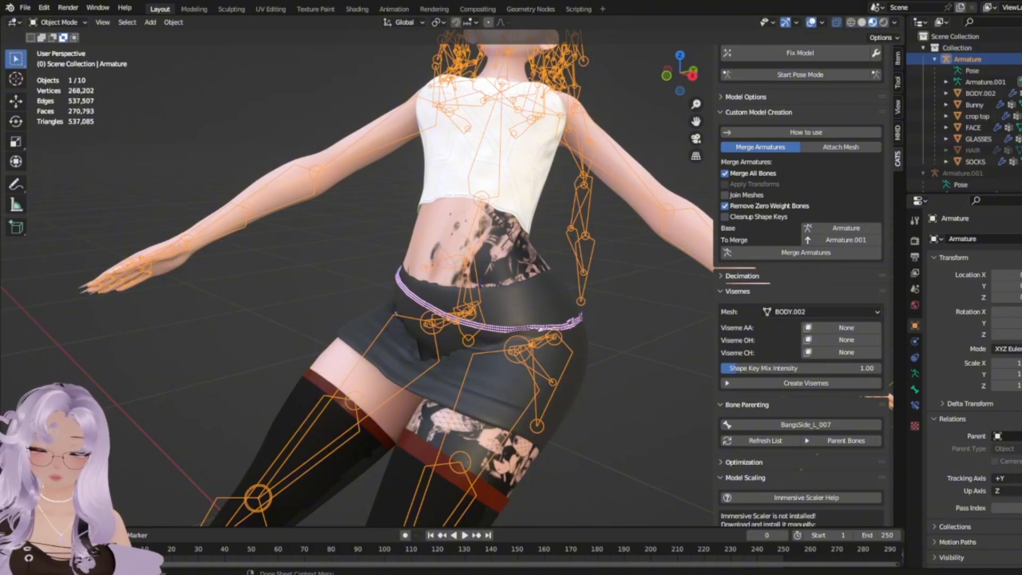
middle_click_drag(629, 384, 713, 394)
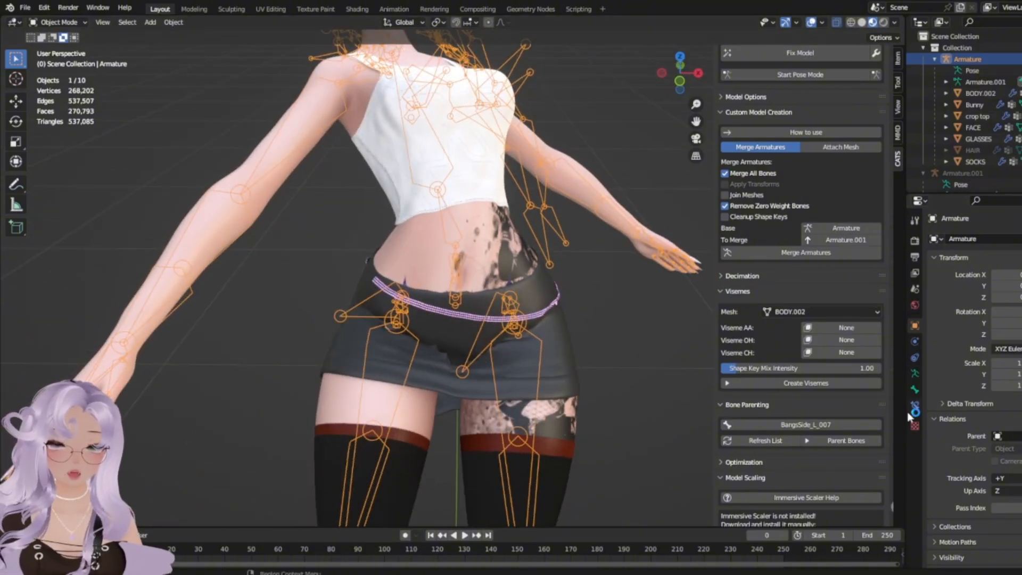
Select the skirt and remove its Chest vertex group.
left_click(538, 327)
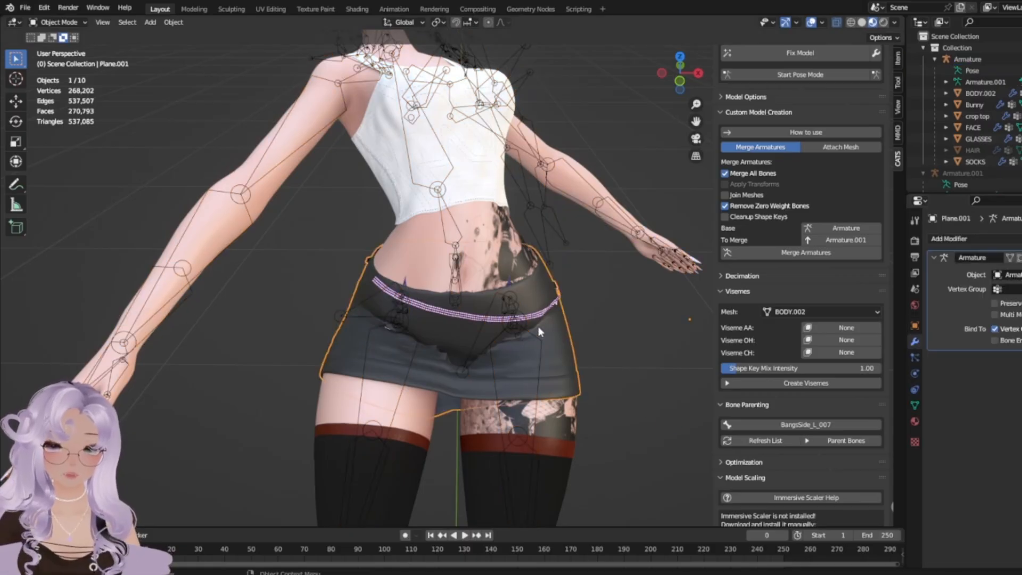
left_click(915, 406)
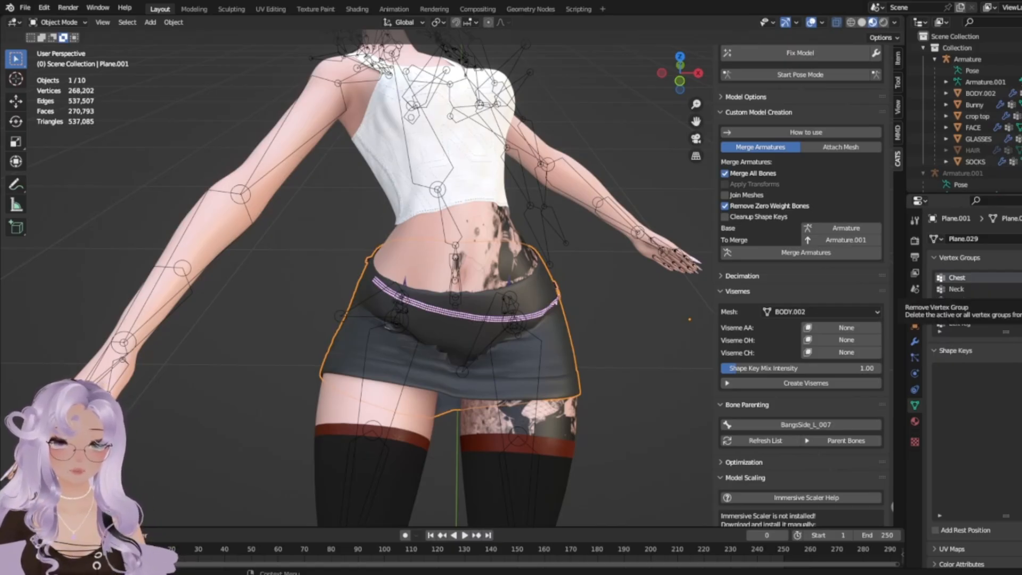
left_click(1020, 290)
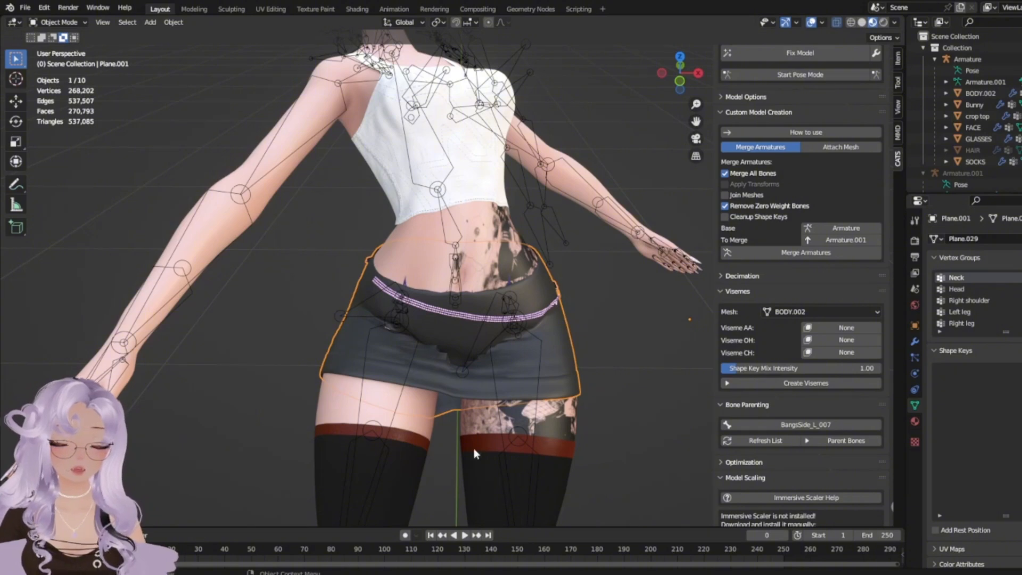
Try removing the Left leg vertex group from the skirt, inspect the skirt, and undo the removal.
scroll(566, 420, "down", 1)
middle_click_drag(567, 419, 532, 382)
scroll(997, 317, "down", 1)
left_click(989, 302)
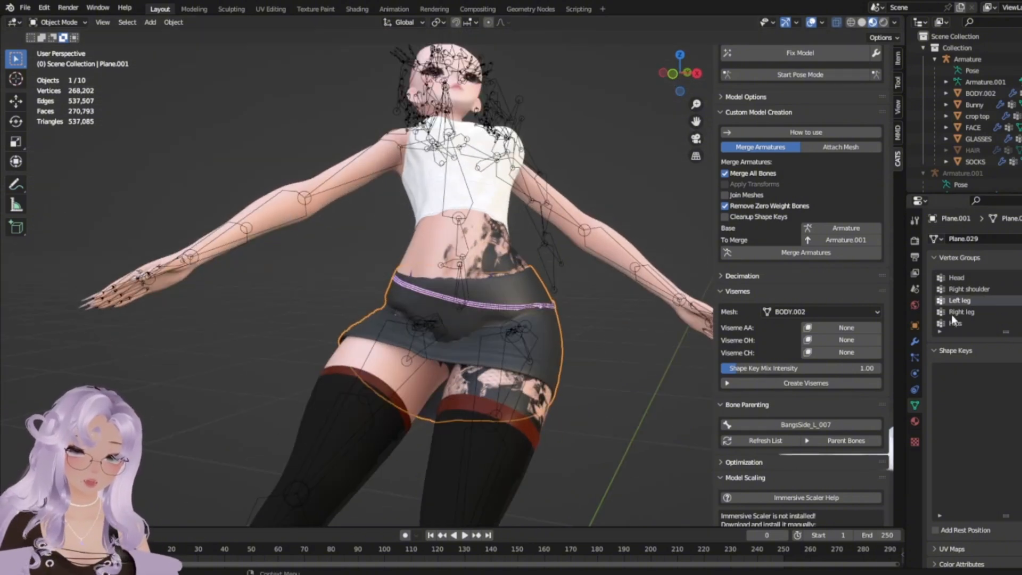
left_click(1020, 290)
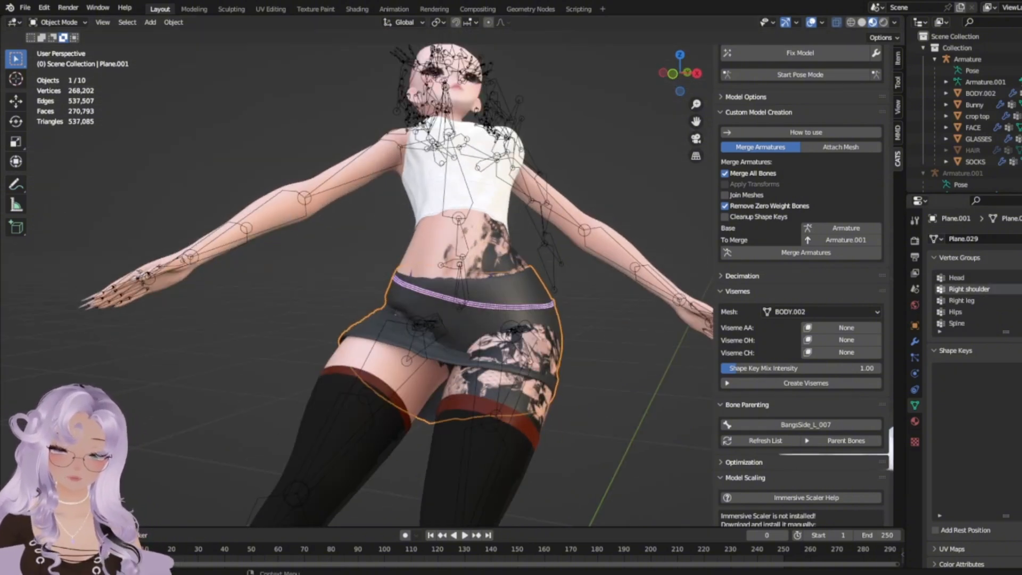
middle_click_drag(548, 341, 506, 324)
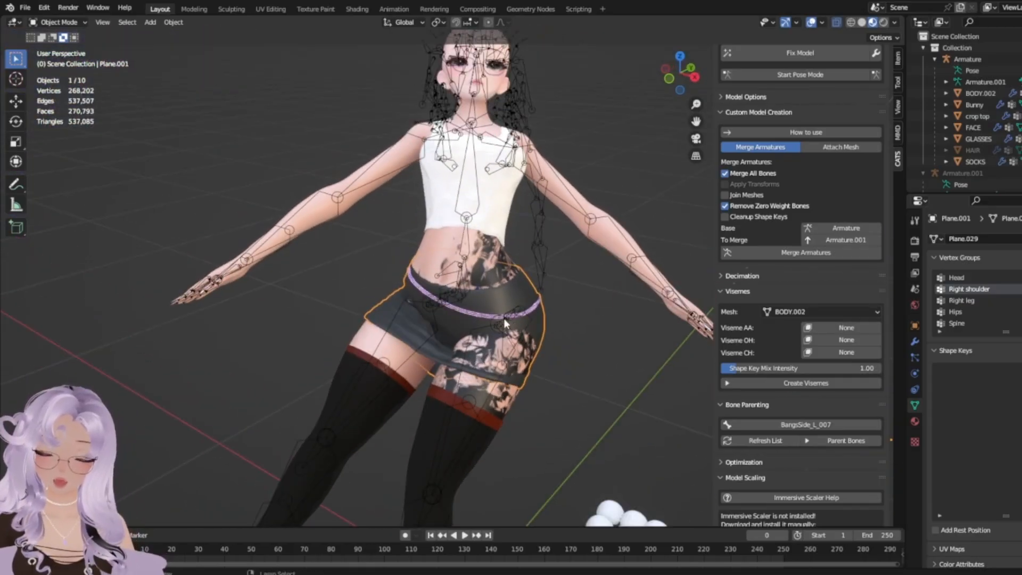
key("ctrl+z")
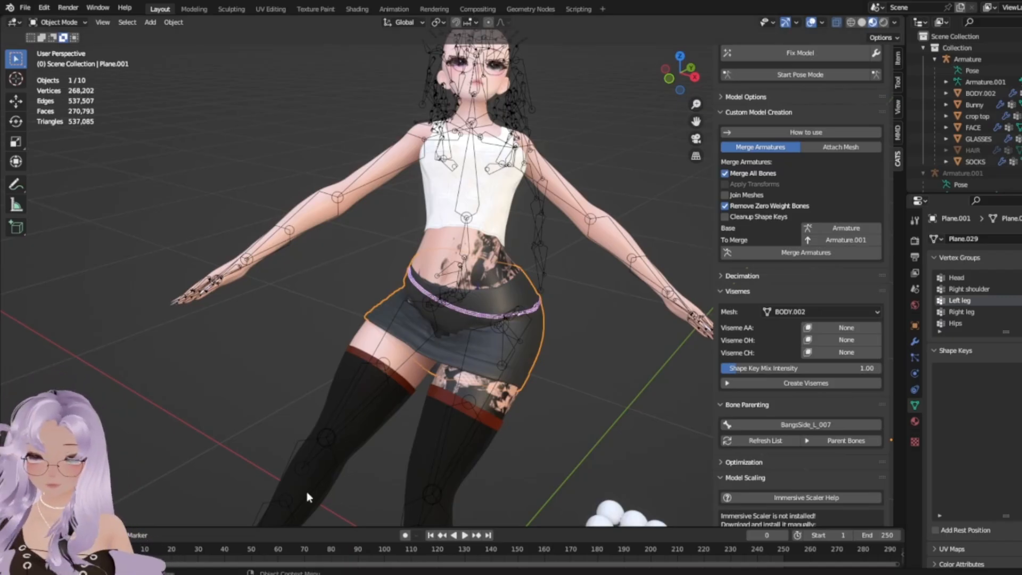
Start and stop pose mode to reset the avatar's pose, and hide the main Armature.
middle_click_drag(277, 307, 708, 213)
left_click(813, 75)
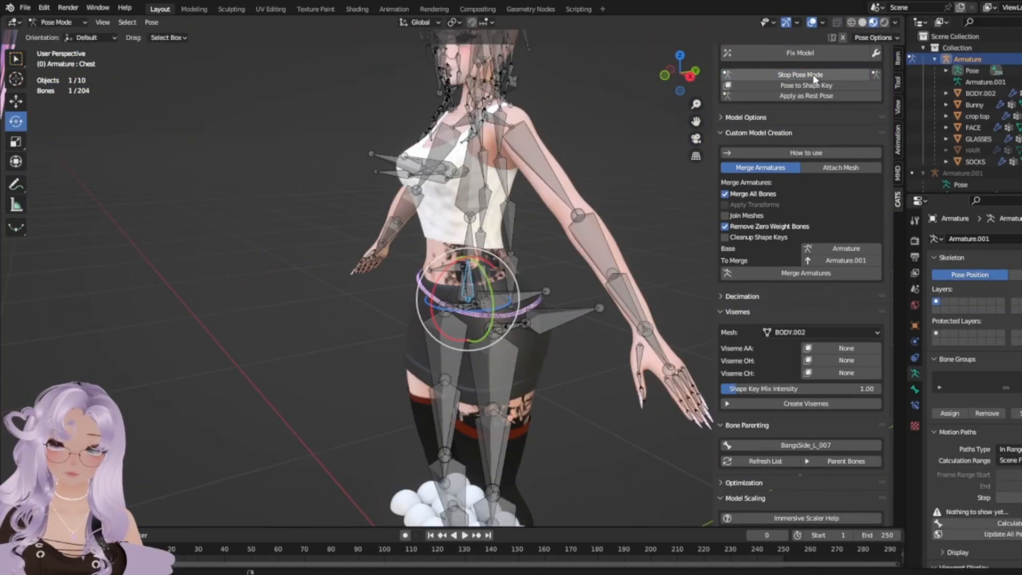
left_click(813, 75)
middle_click_drag(641, 210, 548, 216)
left_click(1019, 59)
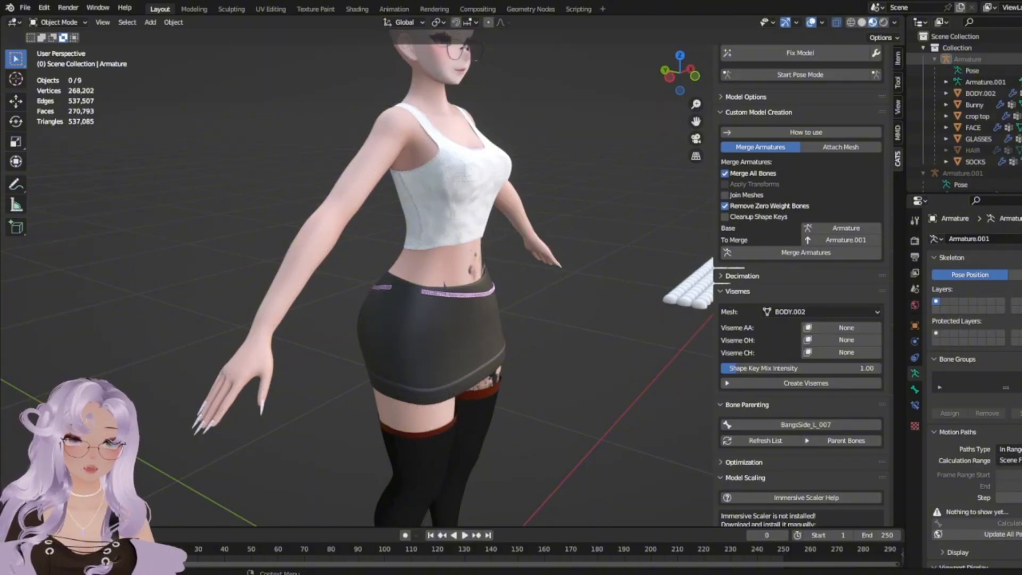
Make Plane.003, the cloth piece hanging beside the skirt, visible and select it.
scroll(1019, 150, "down", 3)
left_click(1019, 173)
left_click(1019, 173)
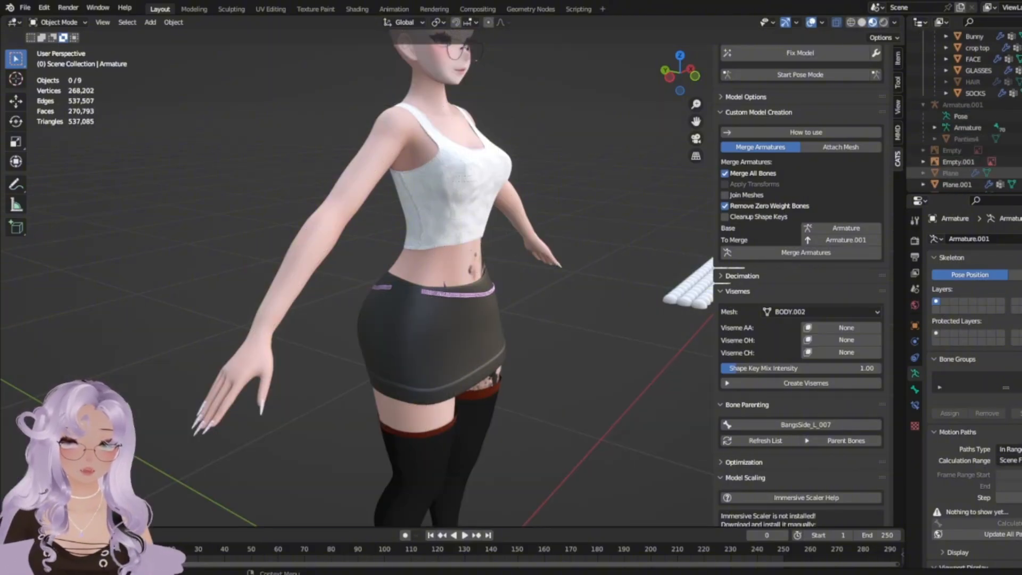
scroll(1019, 175, "down", 3)
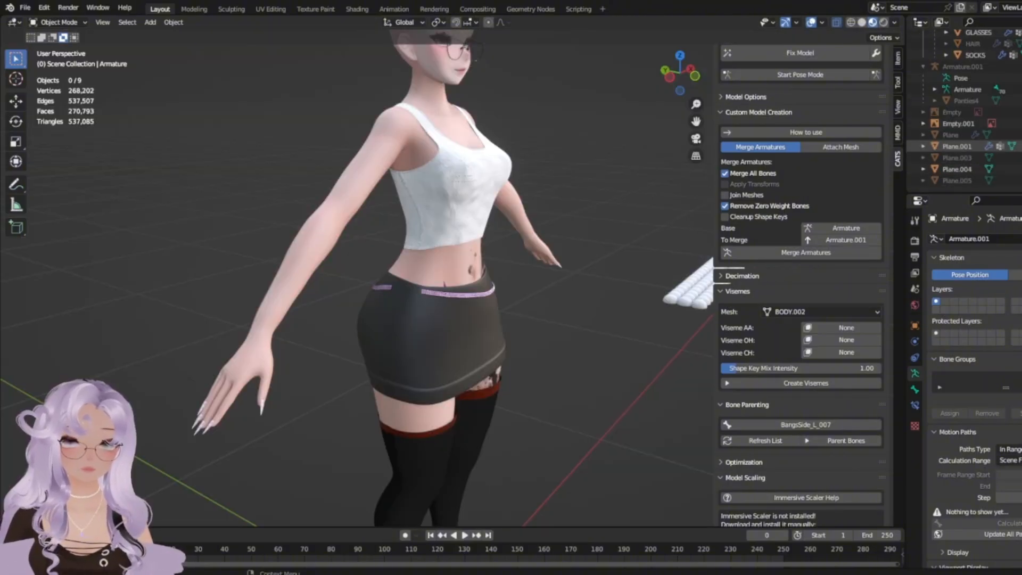
left_click(1019, 180)
left_click(1019, 181)
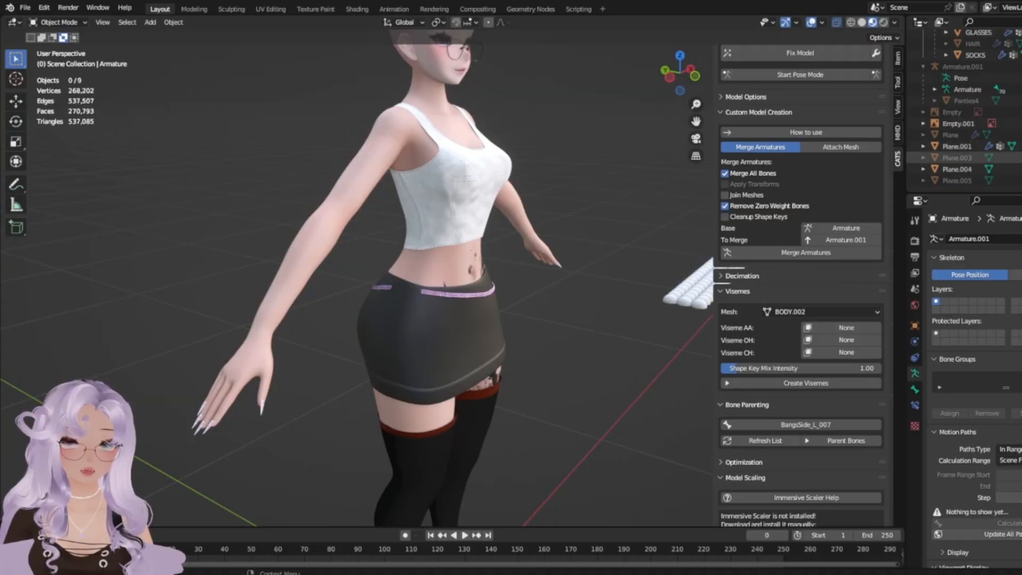
left_click(1019, 157)
scroll(445, 312, "up", 4)
middle_click_drag(445, 311, 403, 319)
left_click(340, 345)
middle_click_drag(341, 345, 351, 234, "shift")
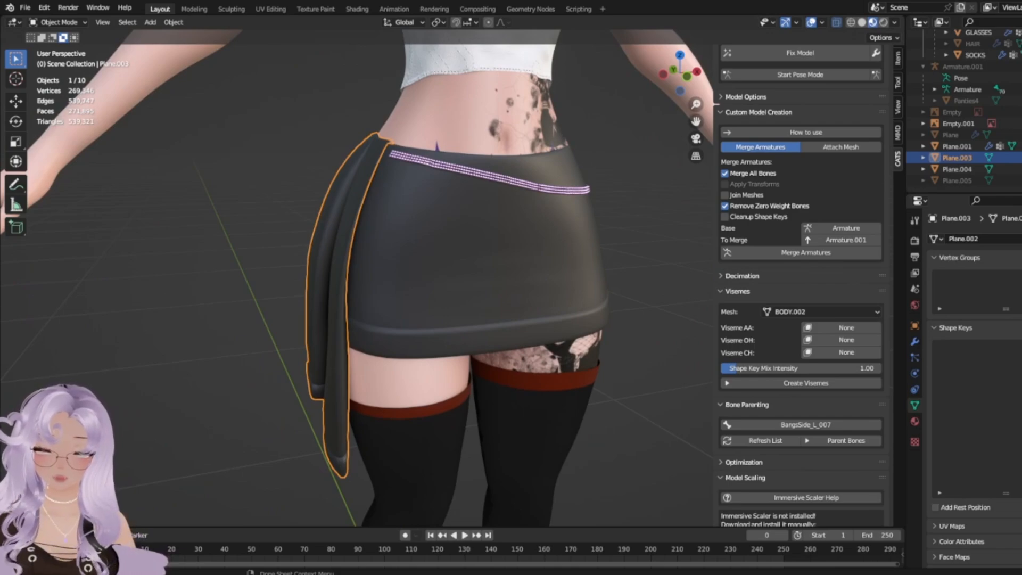
Make the main Armature visible again, keeping the hanging side cloth selected.
middle_click_drag(372, 283, 435, 329, "shift")
scroll(1001, 55, "up", 4)
left_click(1018, 44)
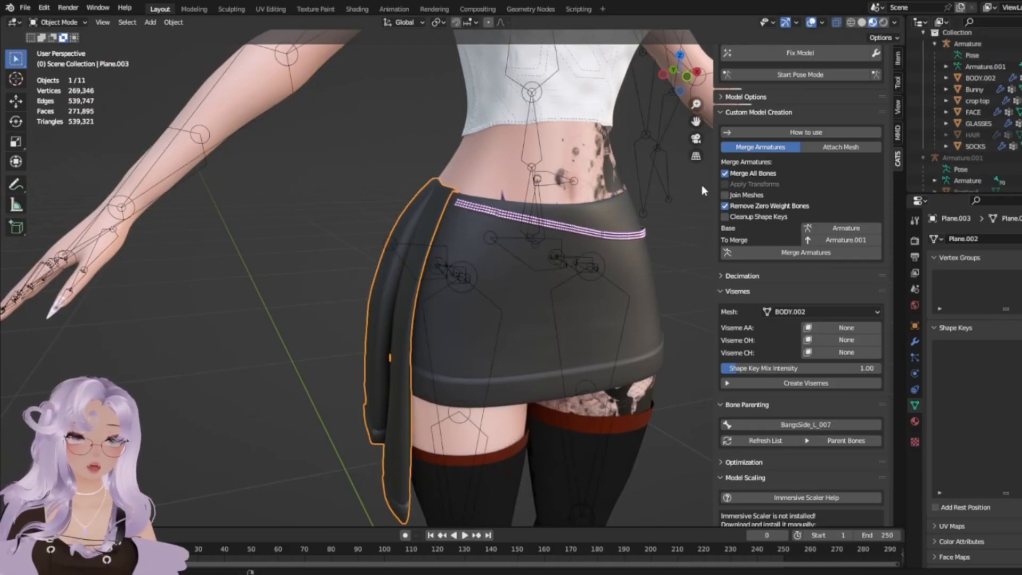
left_click(424, 305)
left_click(409, 299)
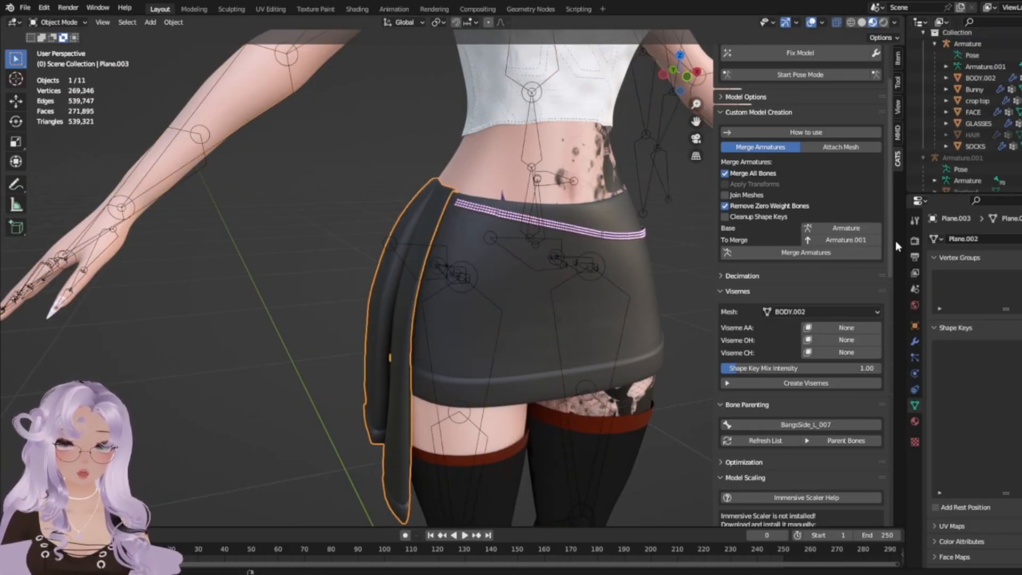
Add a Data Transfer modifier to the hanging side cloth with the skirt as its source.
left_click(916, 342)
left_click(979, 245)
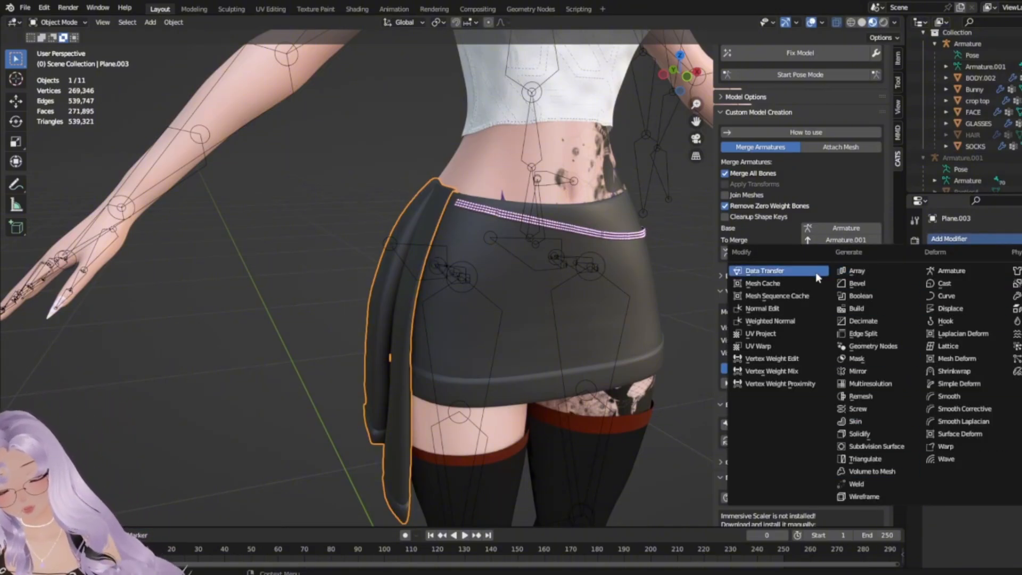
left_click(788, 271)
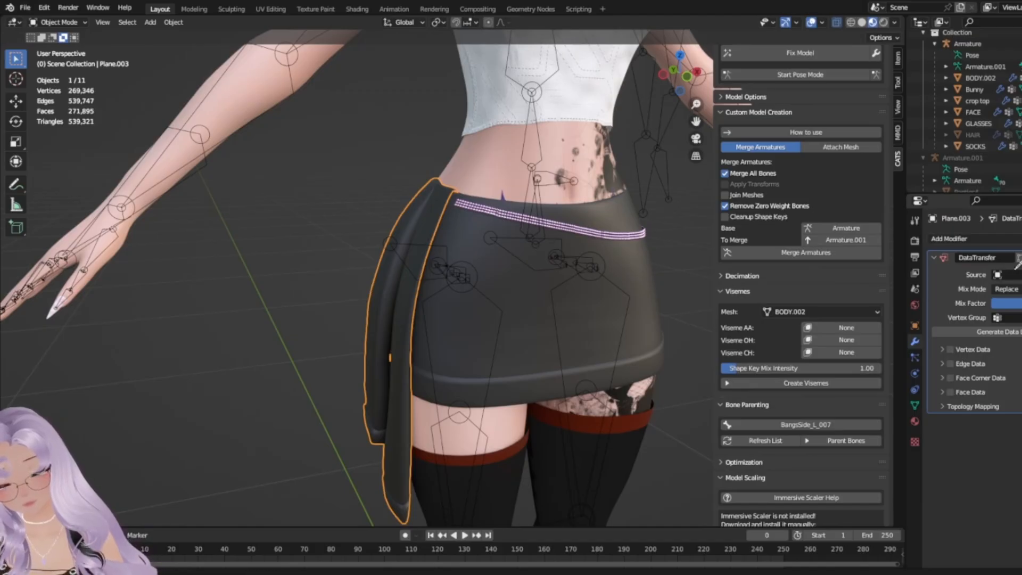
left_click(643, 260)
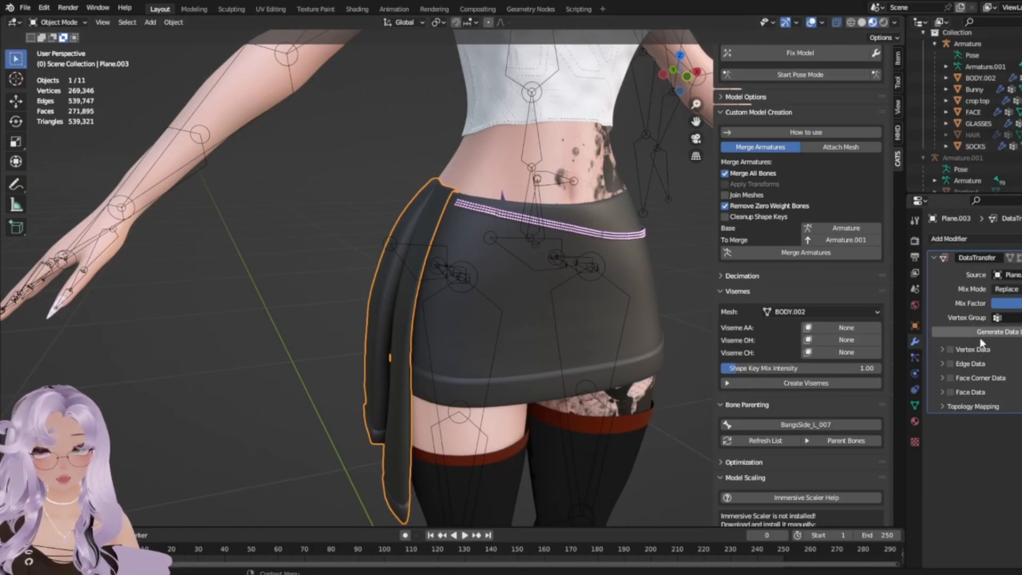
Transfer the skirt's vertex groups to the side cloth with Nearest Face Interpolated mapping, and apply the Data Transfer modifier.
left_click(943, 347)
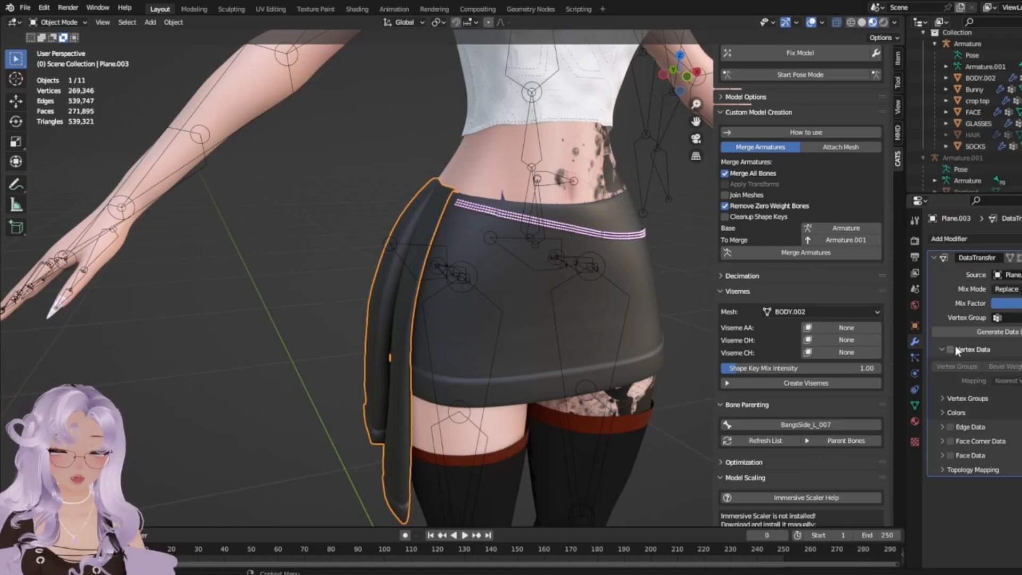
left_click(1013, 381)
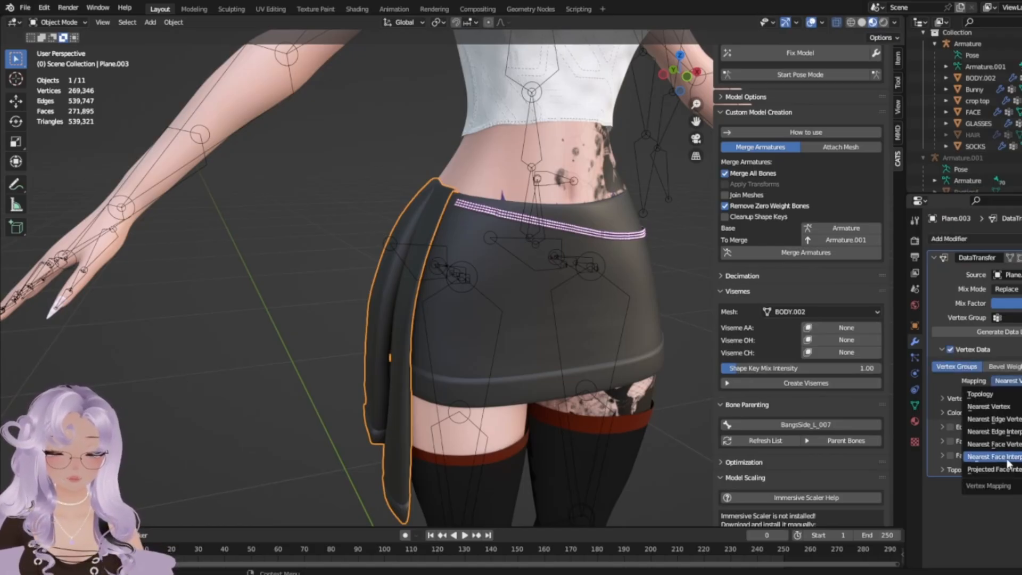
left_click(1008, 459)
left_click(1019, 258)
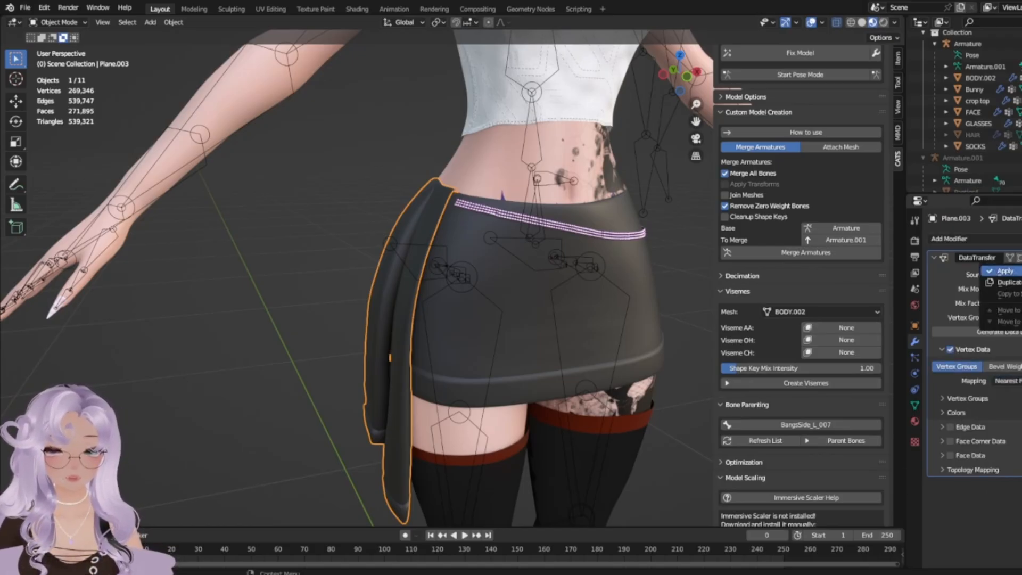
left_click(1000, 271)
Add an Armature modifier to the hanging side cloth and try to assign its armature object.
left_click(971, 239)
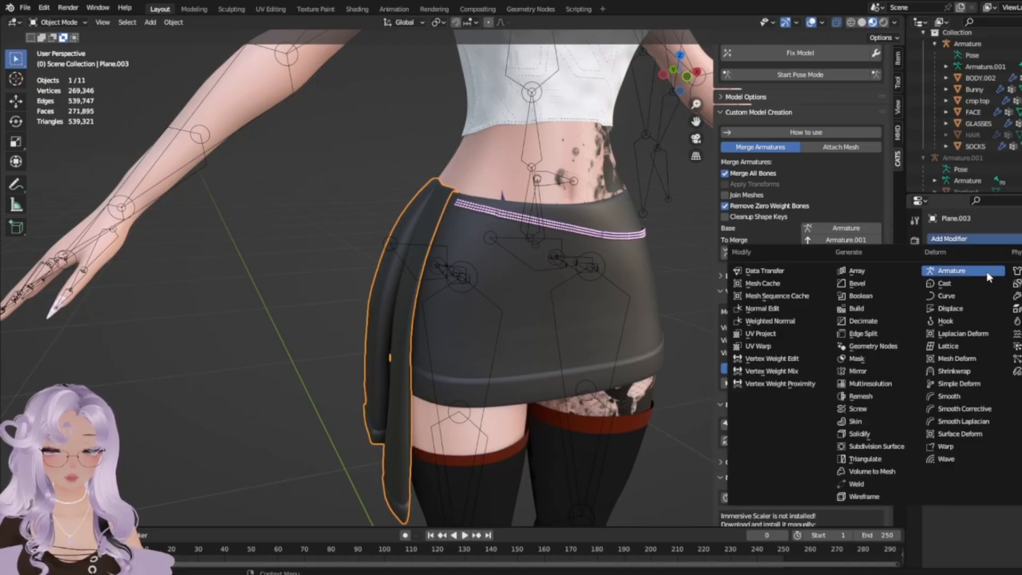
left_click(951, 271)
left_click(1007, 275)
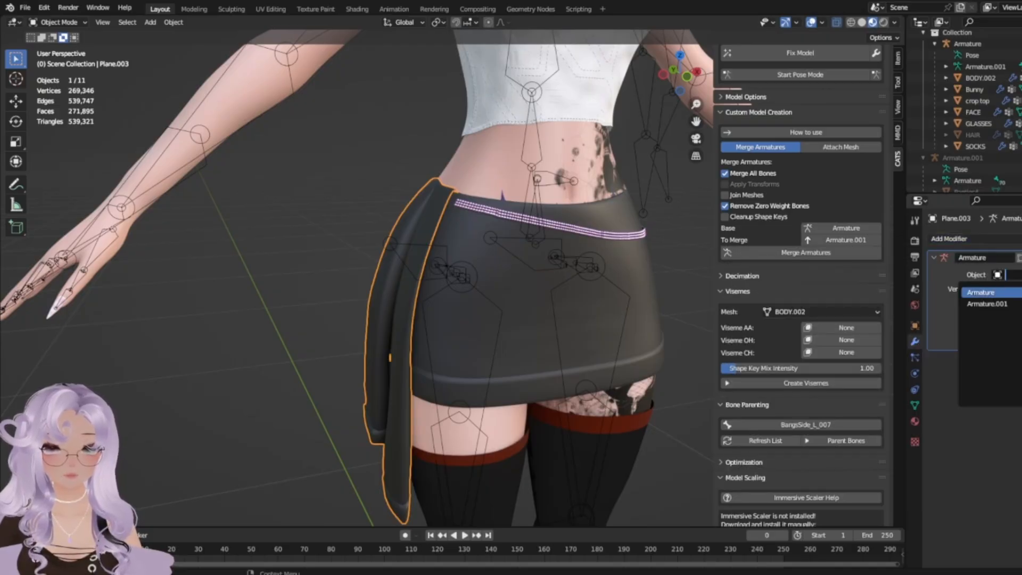
left_click(969, 427)
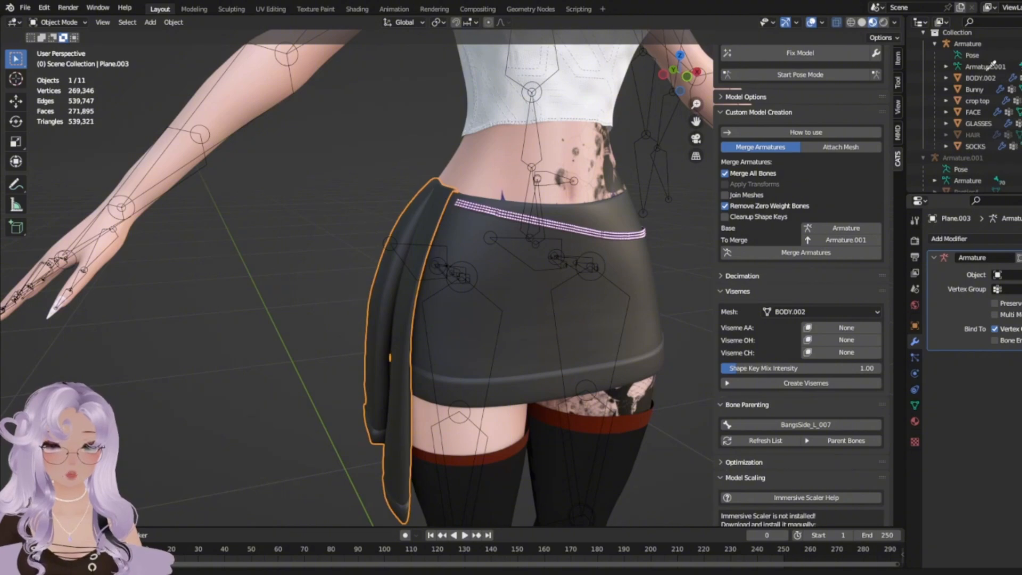
Test the side cloth by rotating the avatar's body at the hips in pose mode, and stop pose mode.
scroll(670, 296, "down", 2)
left_click(800, 75)
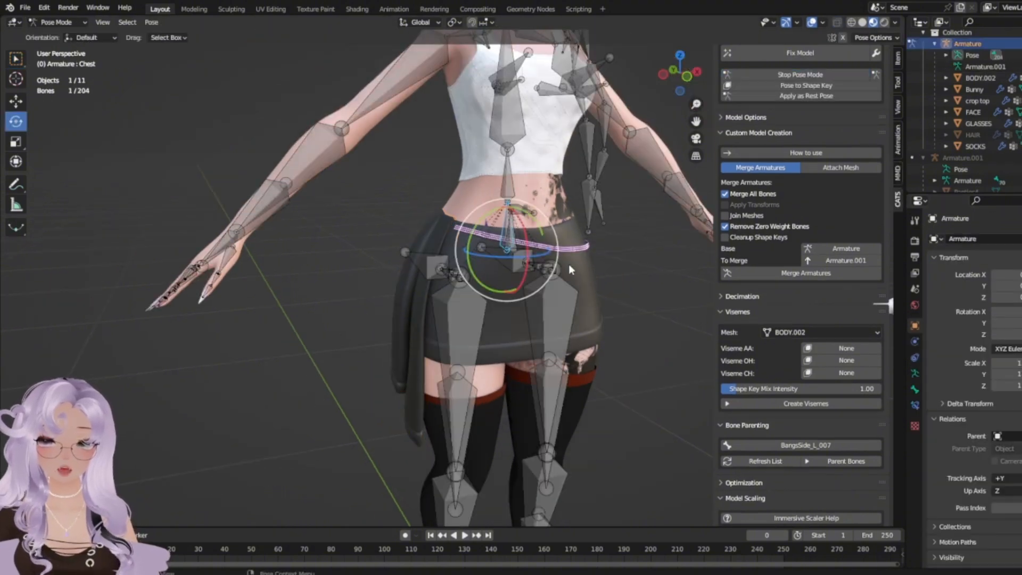
left_click_drag(503, 245, 604, 242)
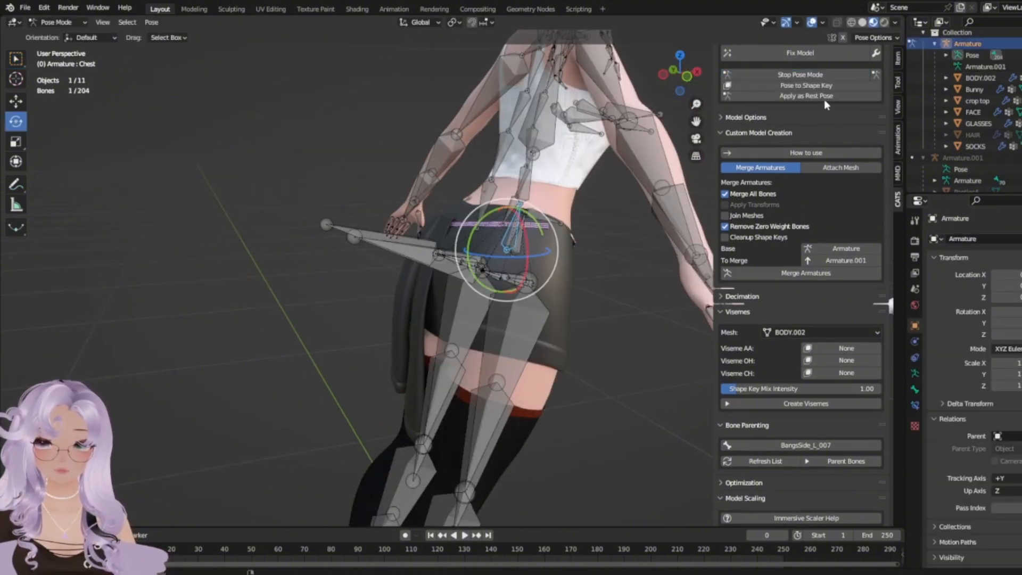
left_click(835, 74)
Select the hanging side cloth and set the main Armature as its Armature modifier's object.
left_click(416, 319)
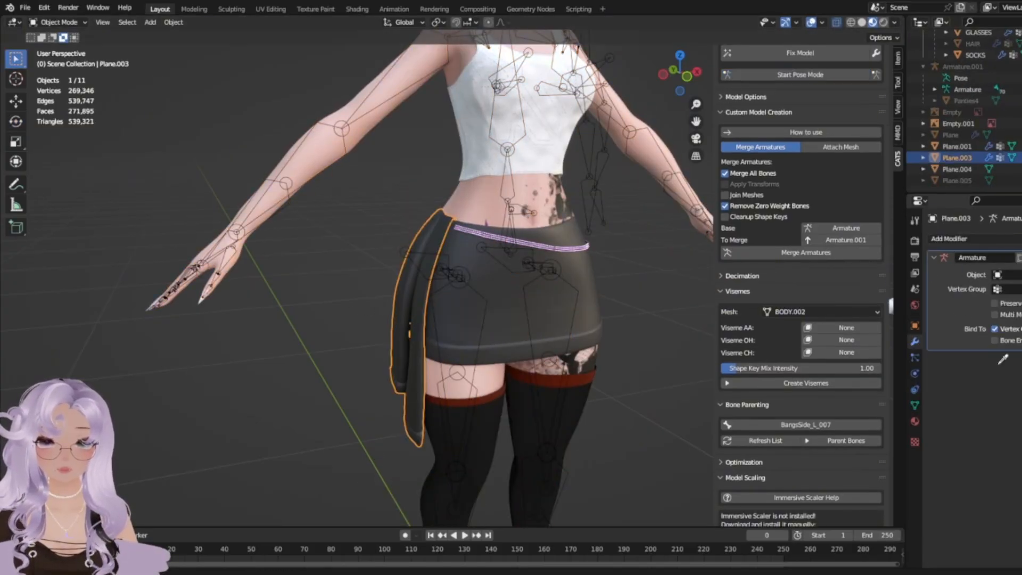
scroll(964, 107, "up", 5)
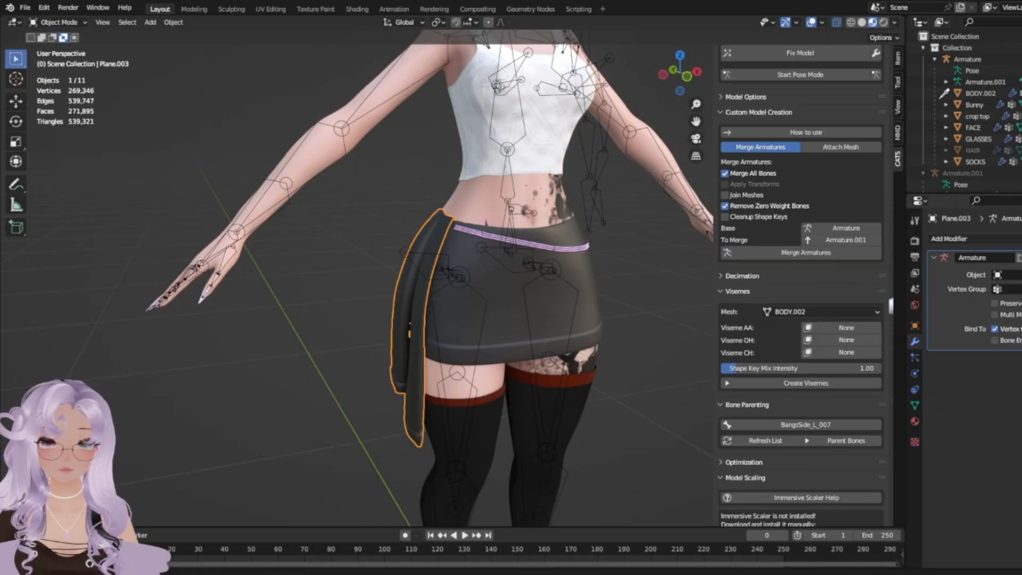
left_click(982, 59)
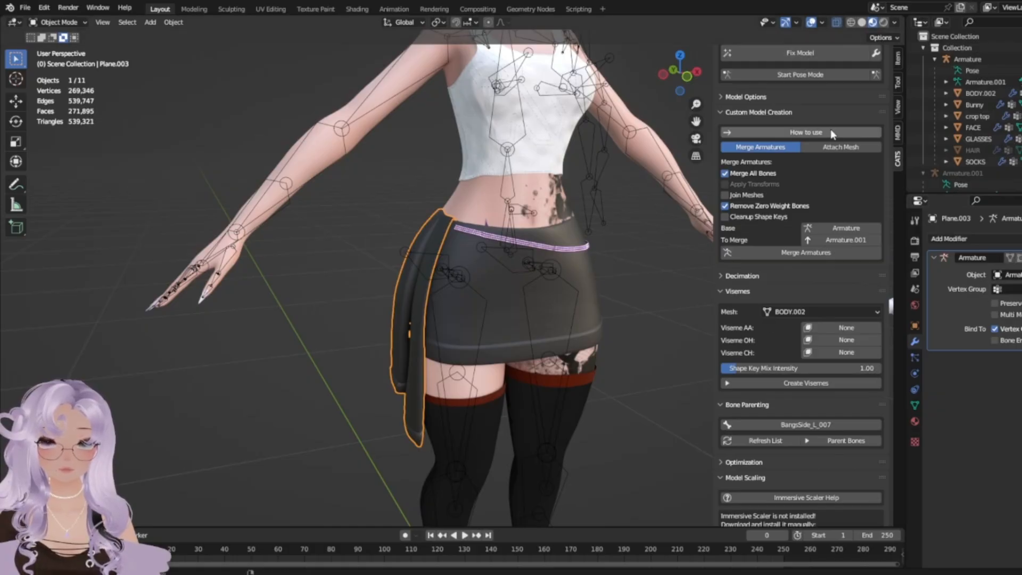
Test how the side cloth deforms by rotating the hips and selecting the right leg bone, and stop pose mode.
left_click(810, 75)
left_click_drag(553, 266, 562, 373)
left_click_drag(558, 244, 448, 232)
left_click(477, 314)
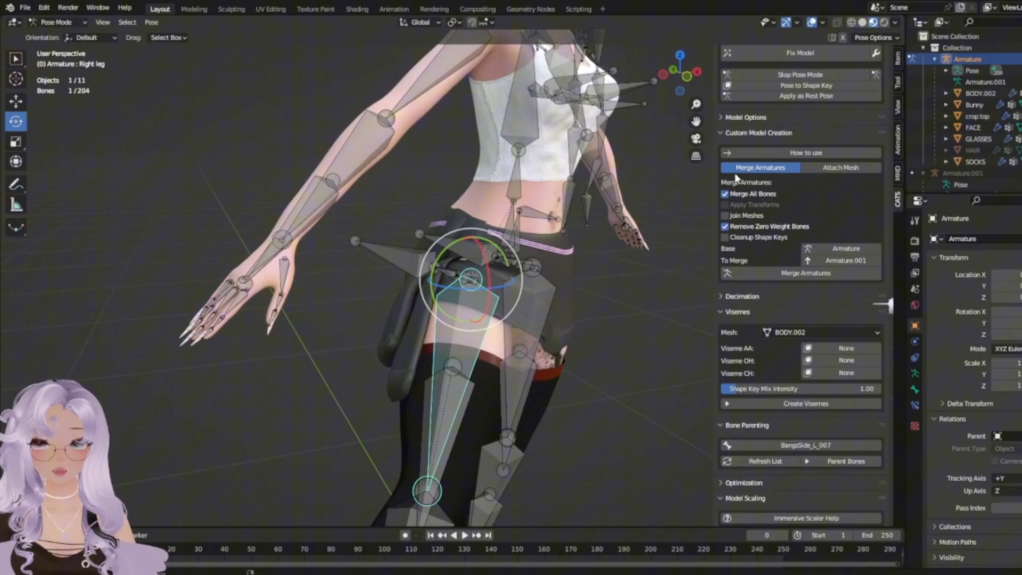
left_click(765, 72)
Examine the side cloth around the hip and its transferred weights in Weight Paint mode, returning to Object Mode.
scroll(360, 410, "up", 3)
left_click(370, 379)
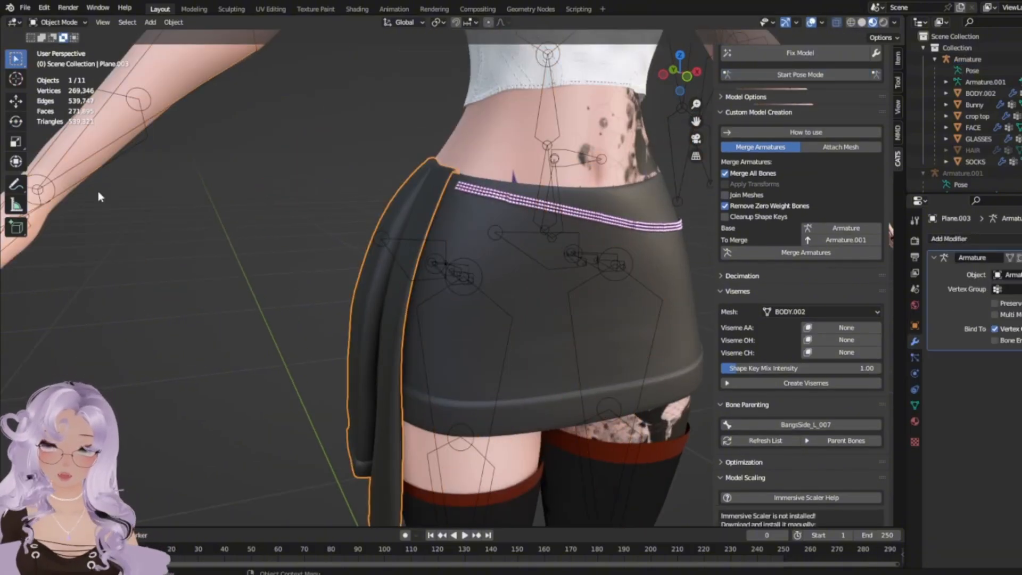
scroll(374, 370, "down", 5)
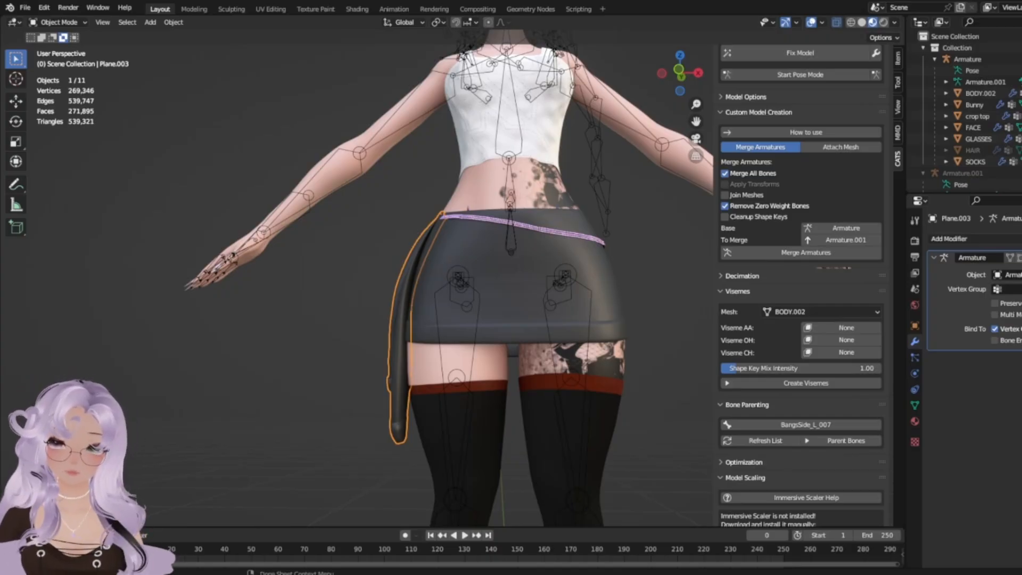
scroll(21, 216, "up", 2)
middle_click_drag(21, 216, 194, 341)
left_click(41, 22)
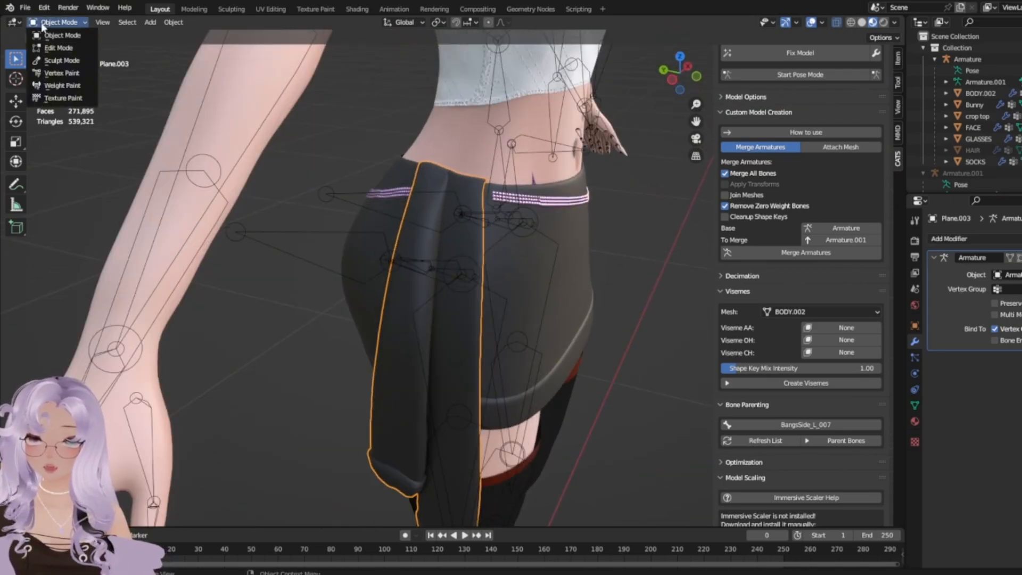
left_click(48, 73)
mouse_move(341, 255)
middle_mouse_down()
mouse_move(341, 193)
mouse_move(254, 172)
mouse_move(369, 199)
middle_mouse_up()
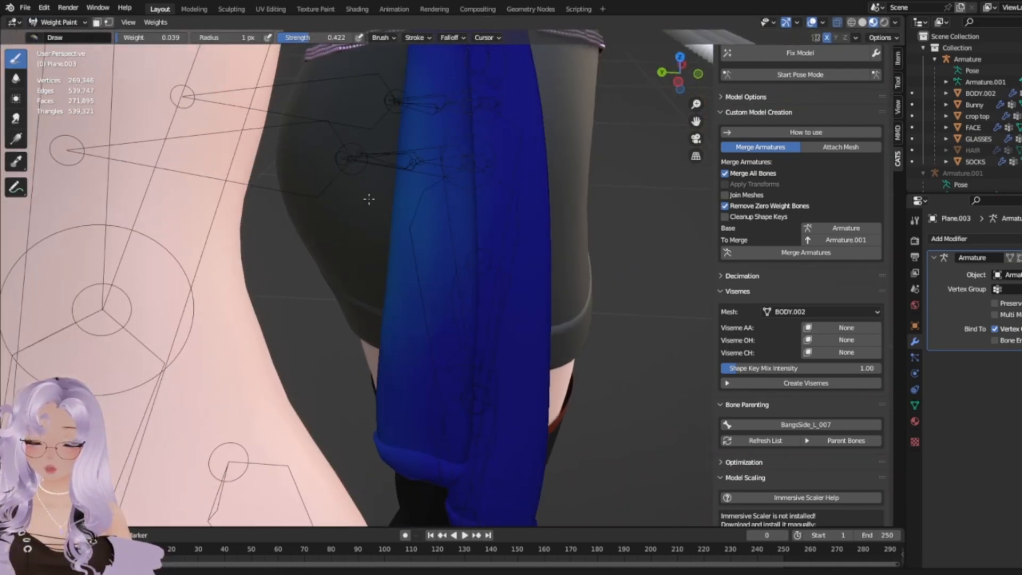
left_click(60, 23)
left_click(62, 34)
scroll(349, 287, "down", 2)
middle_click_drag(349, 286, 529, 212)
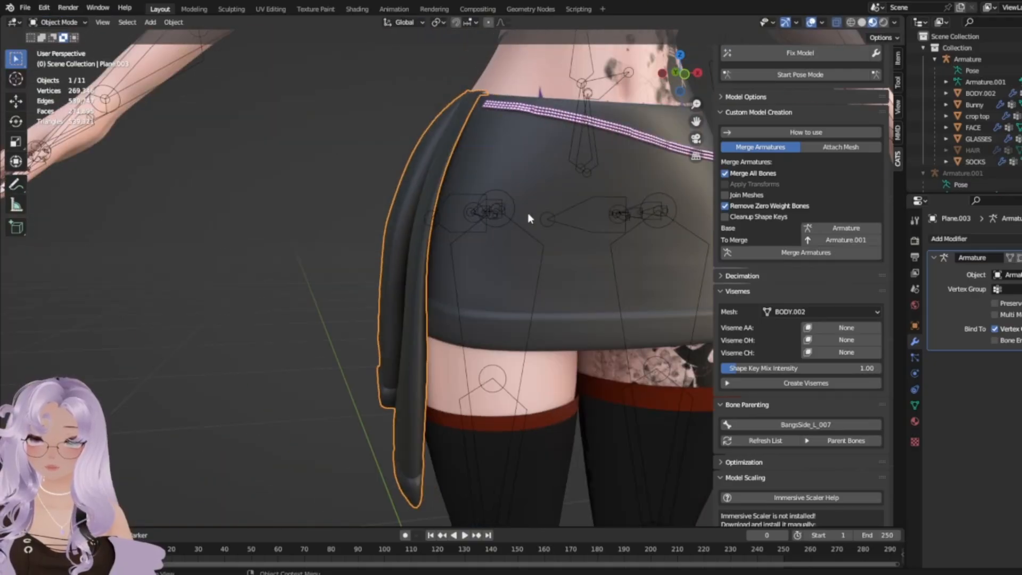
Open the main Armature in Edit Mode and inspect the right leg and Hip_Dips bones, showing the bone properties.
left_click(503, 208)
left_click(498, 224)
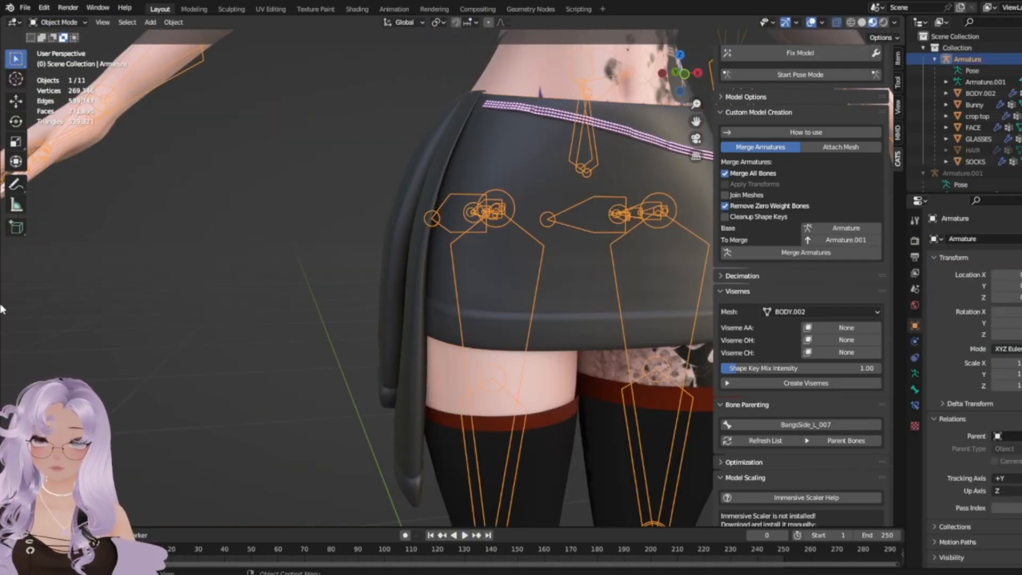
key("Tab")
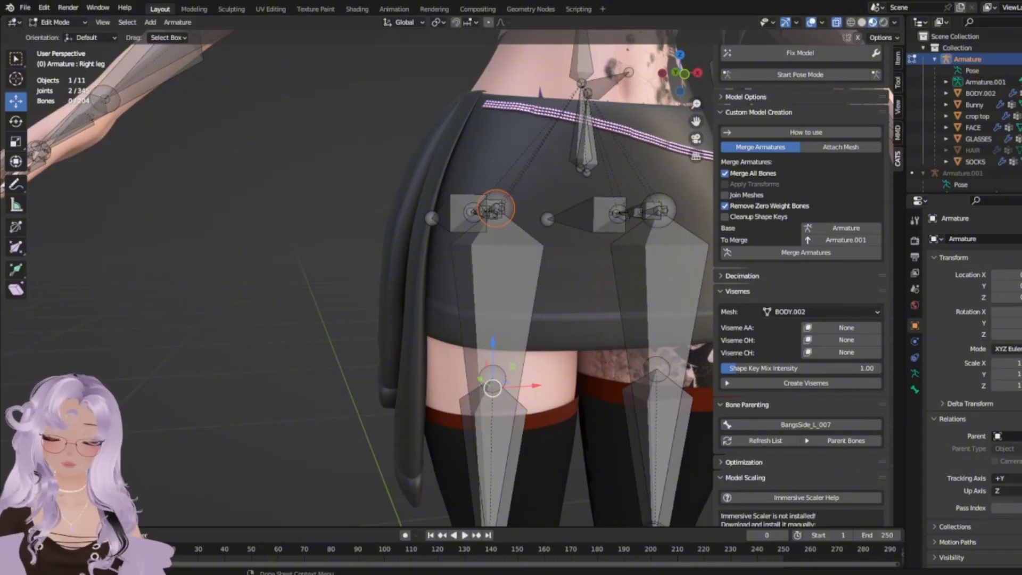
middle_click_drag(349, 319, 506, 292)
scroll(685, 276, "down", 3)
scroll(506, 293, "up", 5)
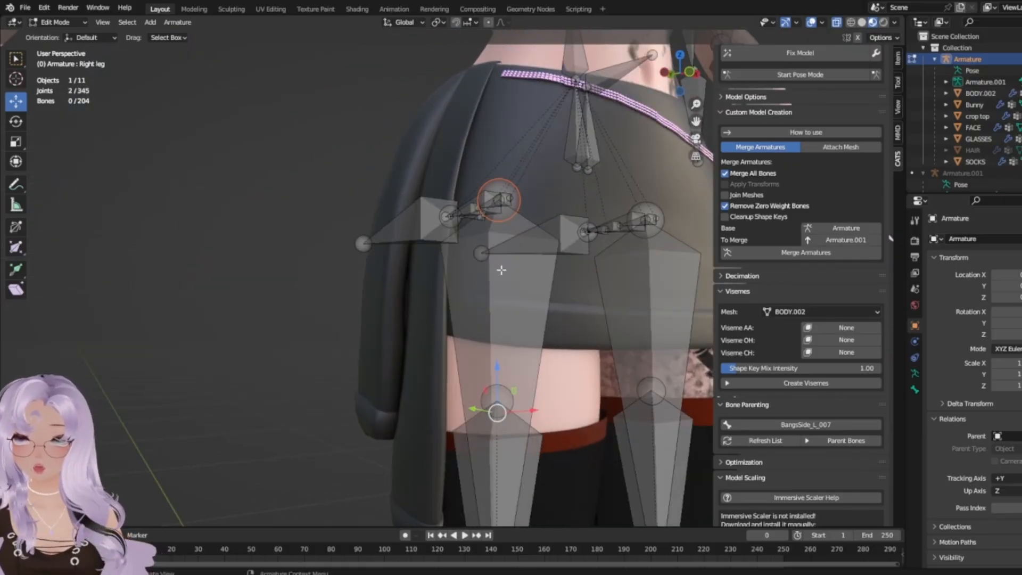
left_click(501, 270)
scroll(556, 253, "up", 1)
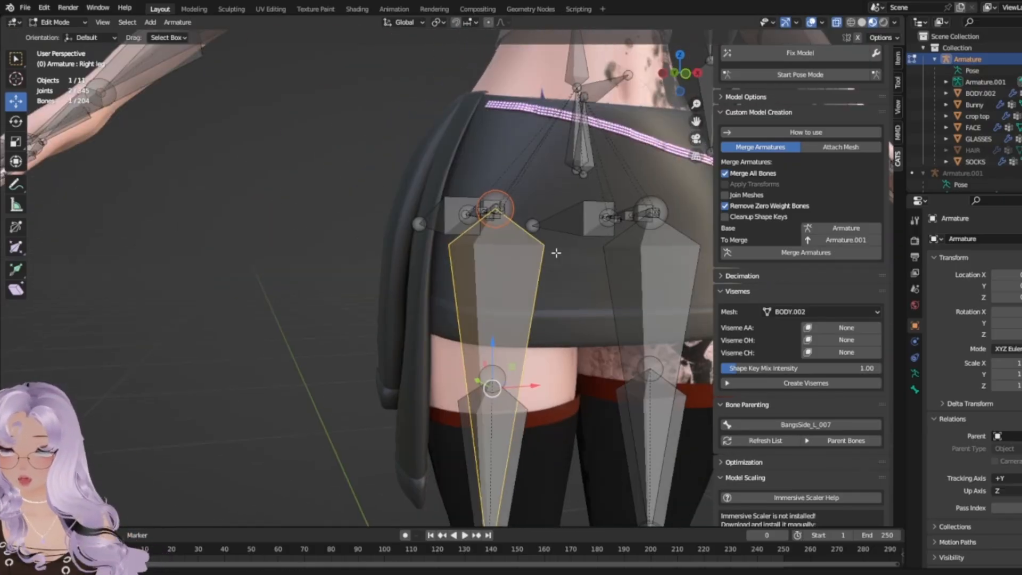
left_click(577, 151)
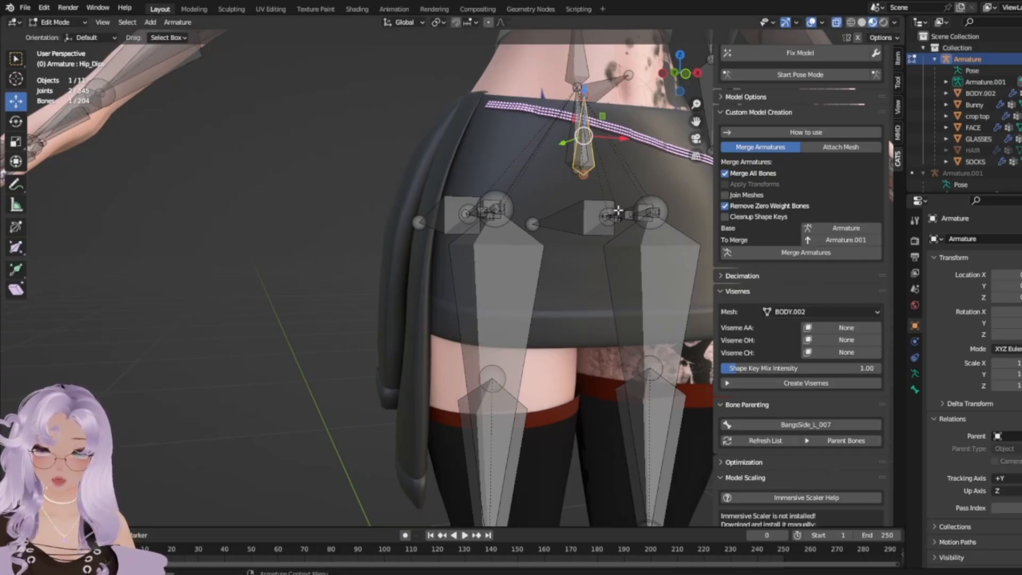
middle_click_drag(618, 210, 538, 261)
left_click(914, 390)
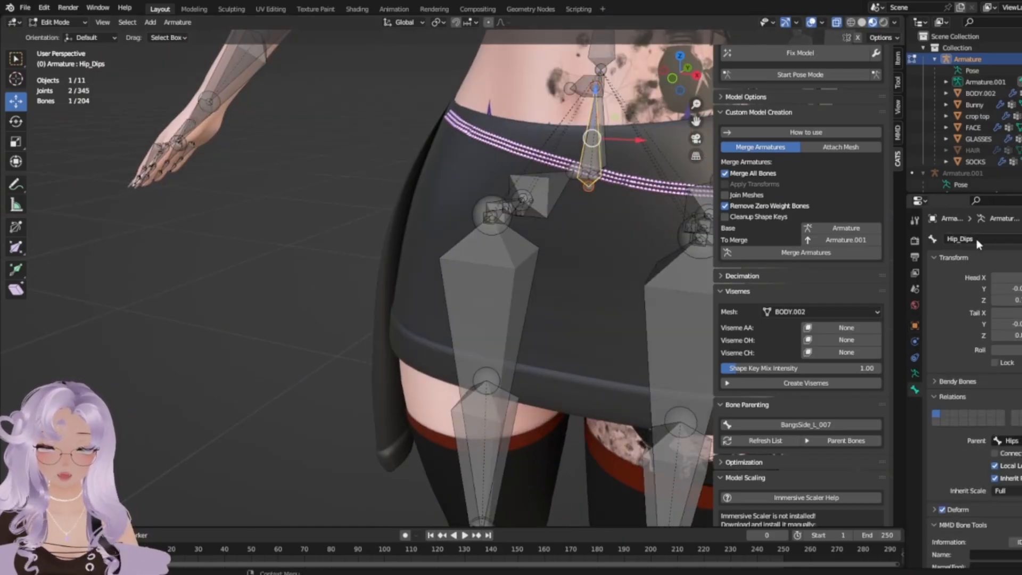
Extrude a new bone from the Hips bone out past the avatar's right side.
left_click(606, 153)
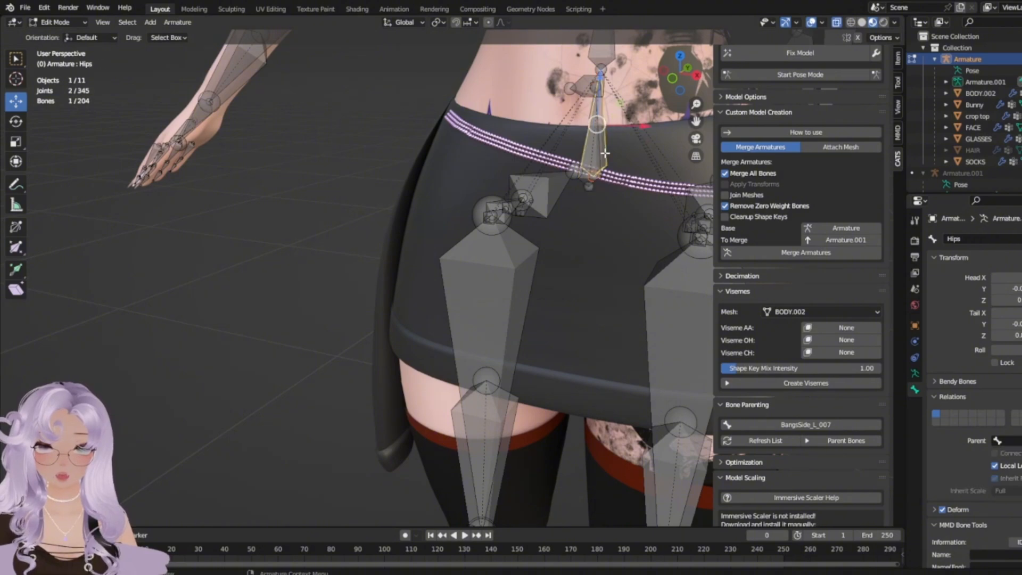
scroll(394, 302, "down", 3)
middle_click_drag(393, 302, 463, 339)
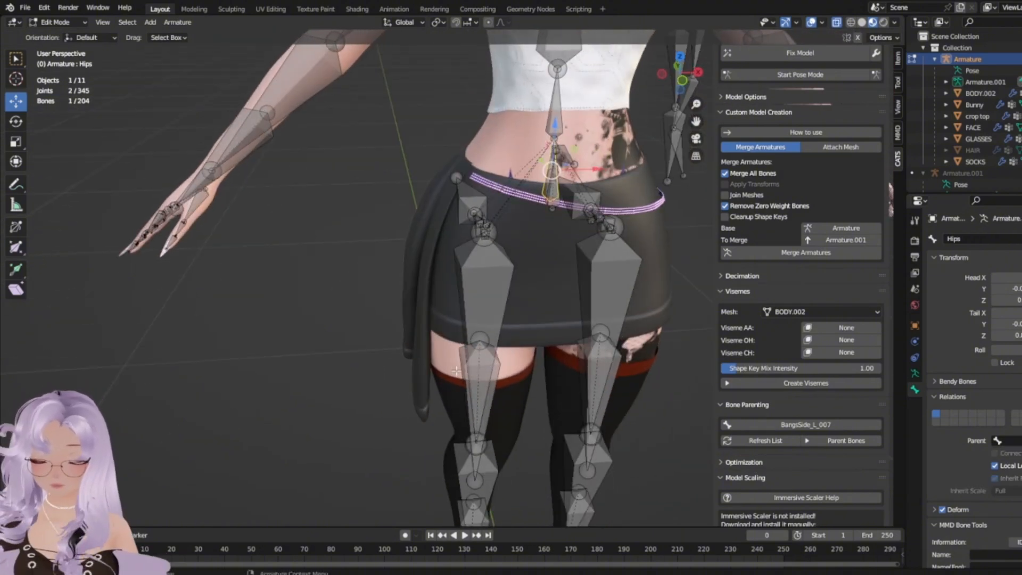
key("e")
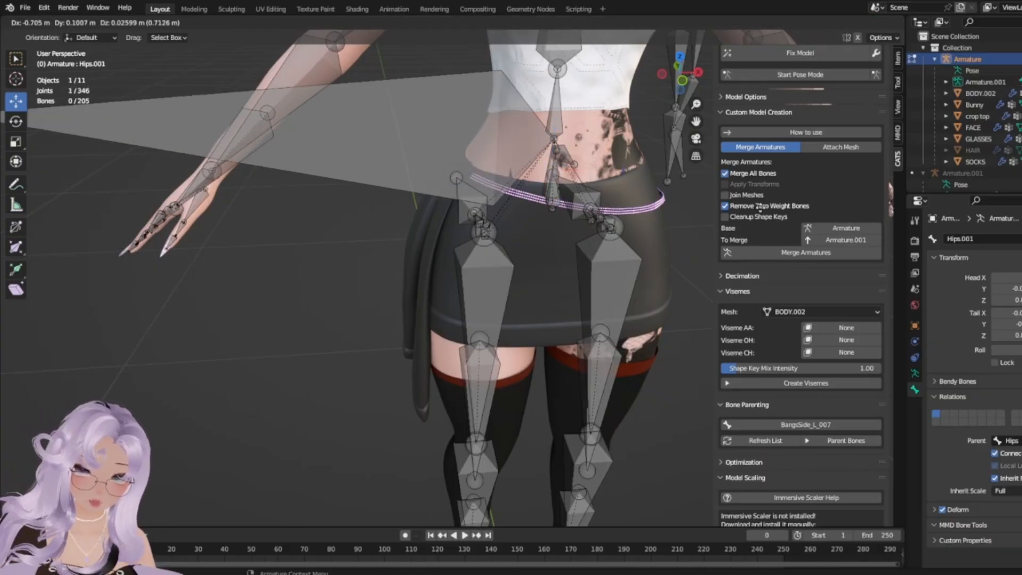
left_click(342, 226)
Try to scale down the new bone while it is connected to Hips, and undo the scaling.
scroll(343, 227, "down", 4)
middle_click_drag(343, 226, 615, 239)
key("s")
left_click(687, 287)
scroll(692, 290, "down", 4)
middle_click_drag(709, 293, 691, 290)
key("s")
left_click(613, 284)
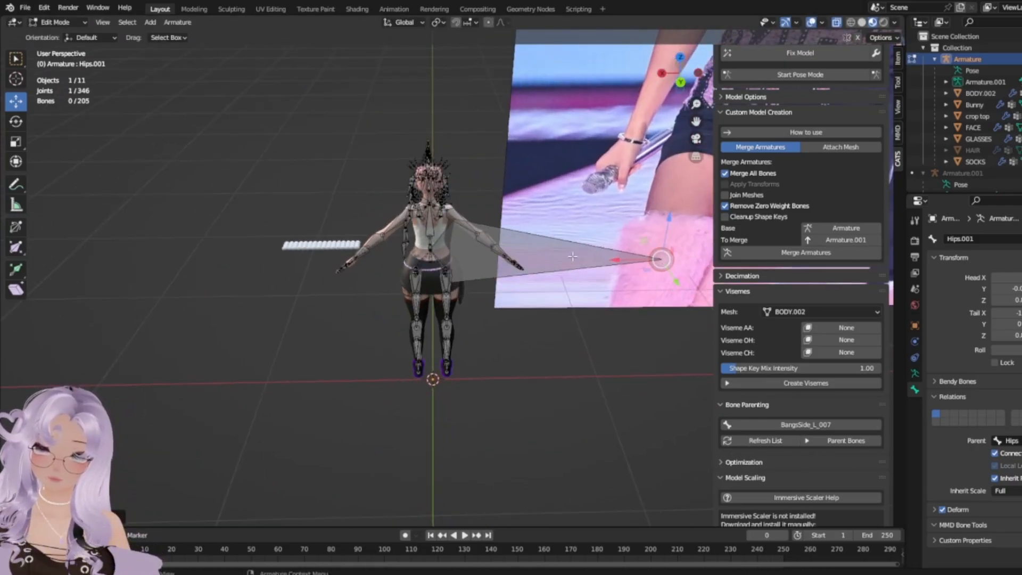
key("s")
left_click(518, 278)
scroll(518, 278, "up", 2)
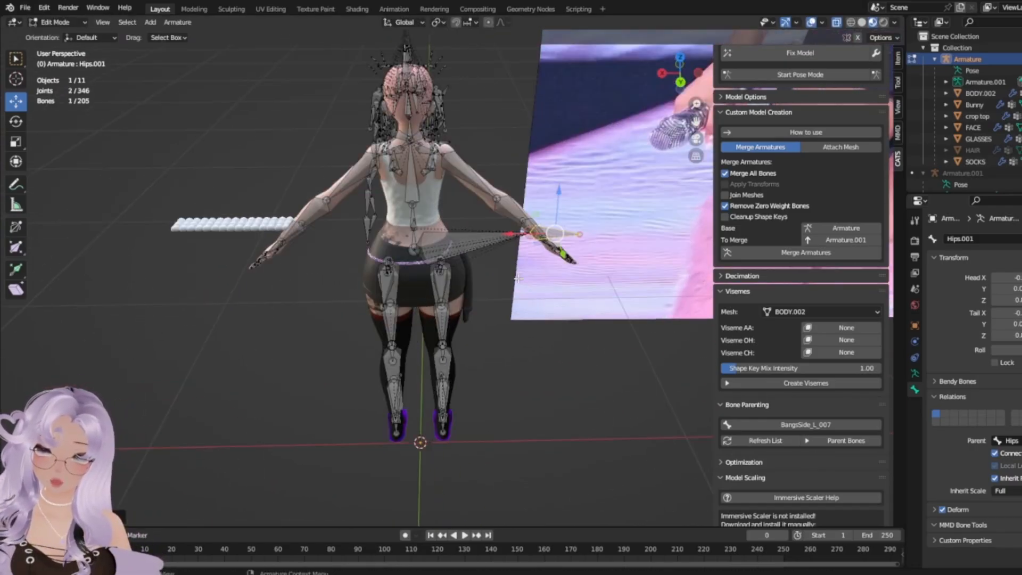
scroll(519, 279, "up", 5)
key("ctrl+z")
scroll(519, 291, "down", 5)
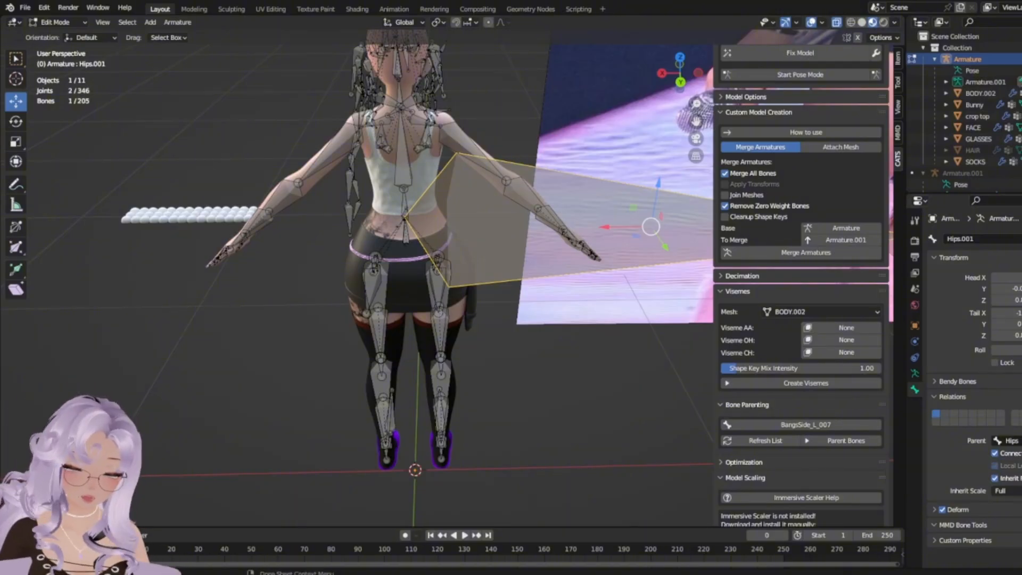
Disconnect the new bone from its Hips parent, keeping it parented, and rename it jacket 1.
left_click(1007, 455)
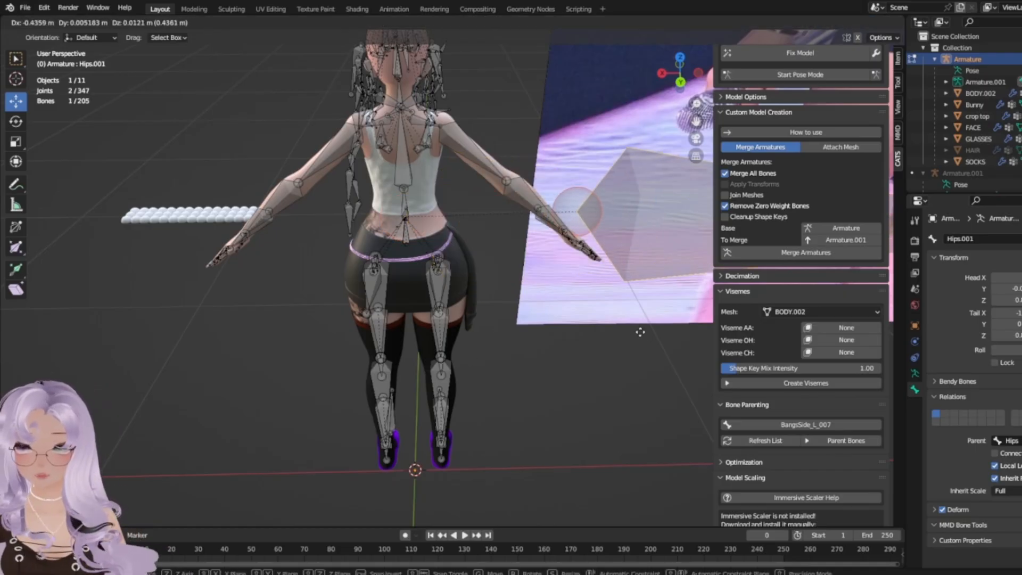
scroll(442, 229, "up", 2)
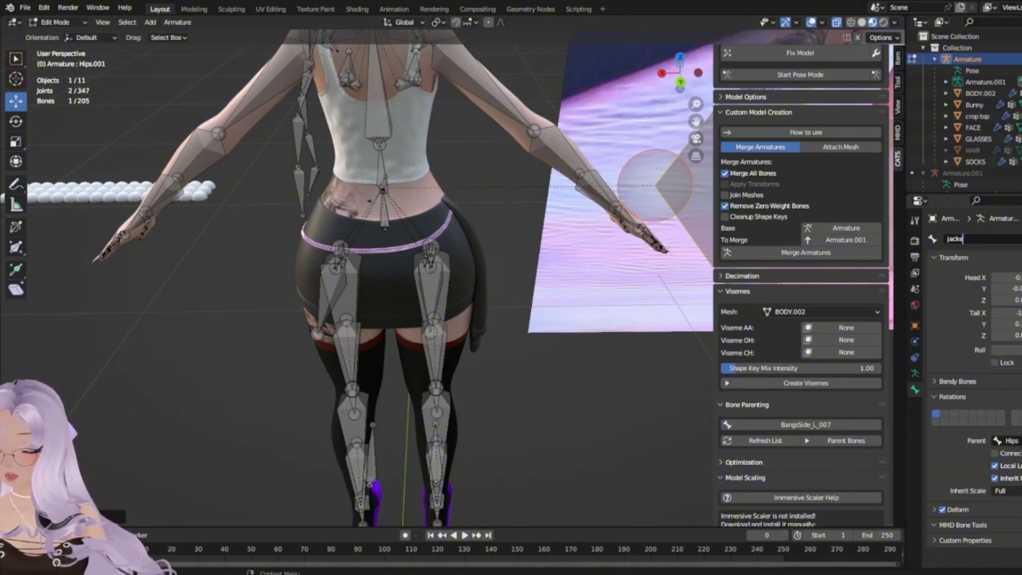
key("Return")
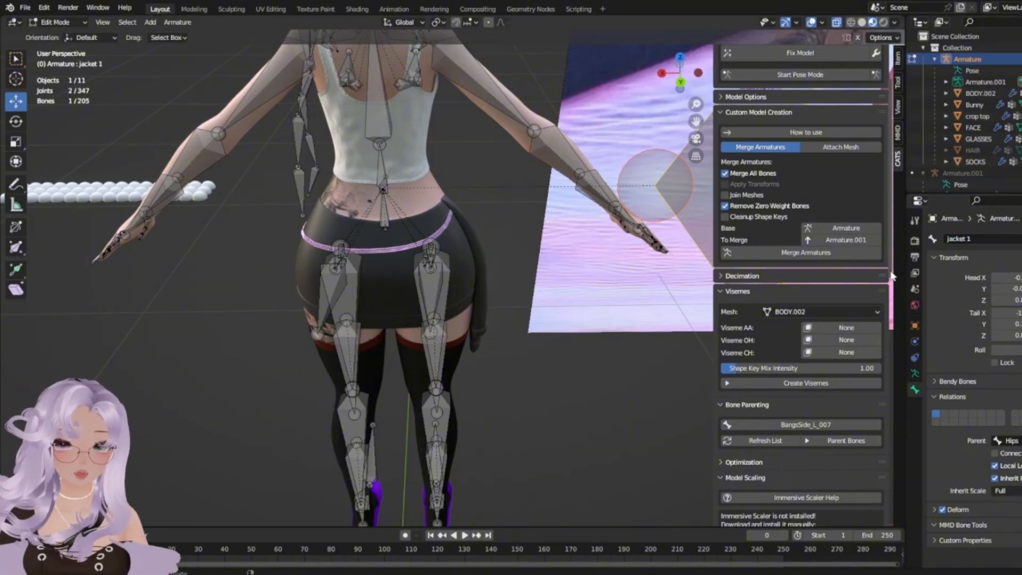
Scale the jacket 1 bone down to about the size of the avatar's forearm bones.
scroll(463, 264, "down", 3)
key("s")
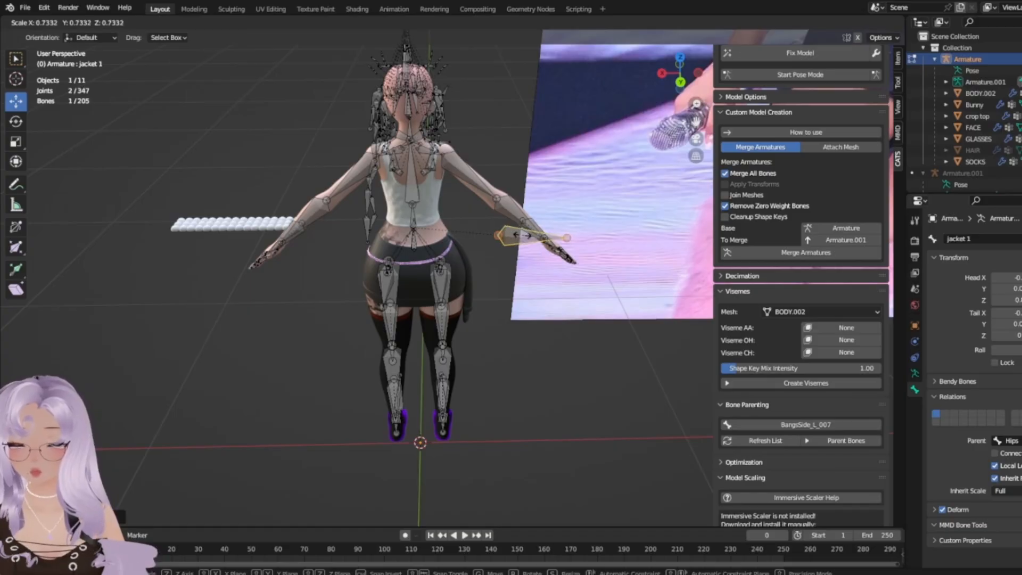
key("Return")
scroll(487, 245, "up", 4)
Turn the jacket 1 bone to point downward and place it, scaled smaller, at the waist where the side cloth starts.
left_click(16, 122)
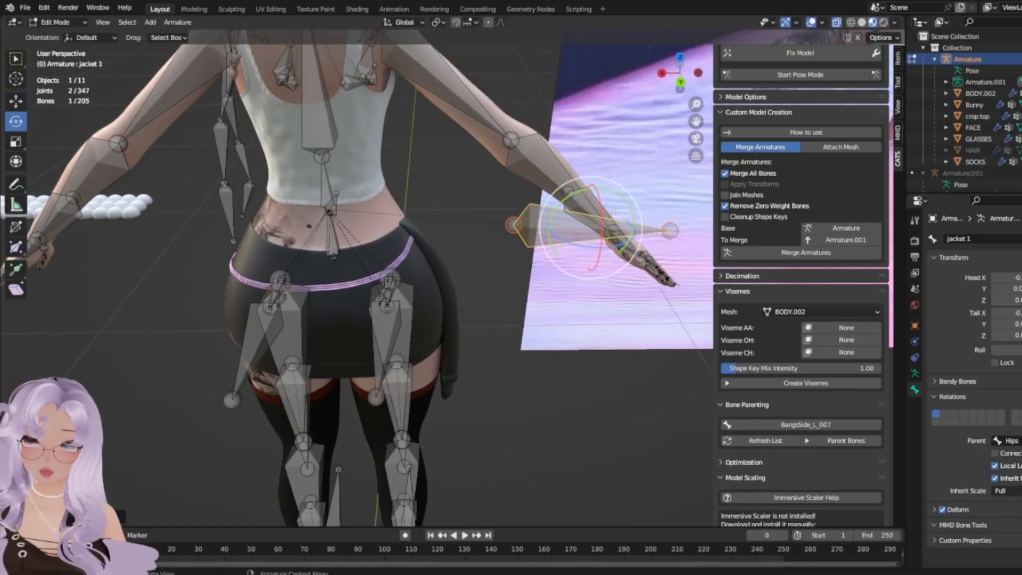
key("r")
key("s")
scroll(541, 223, "up", 3)
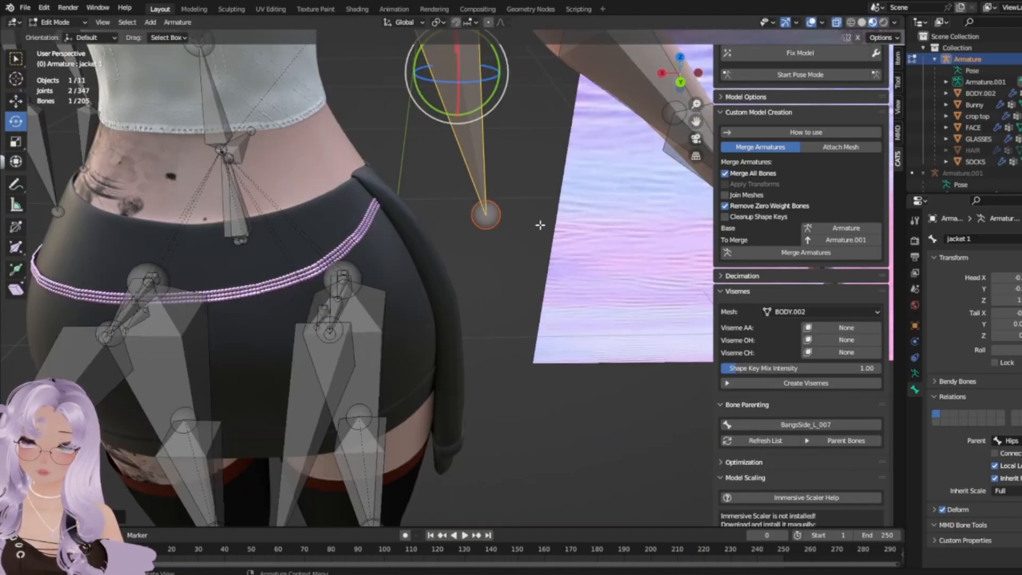
key("Return")
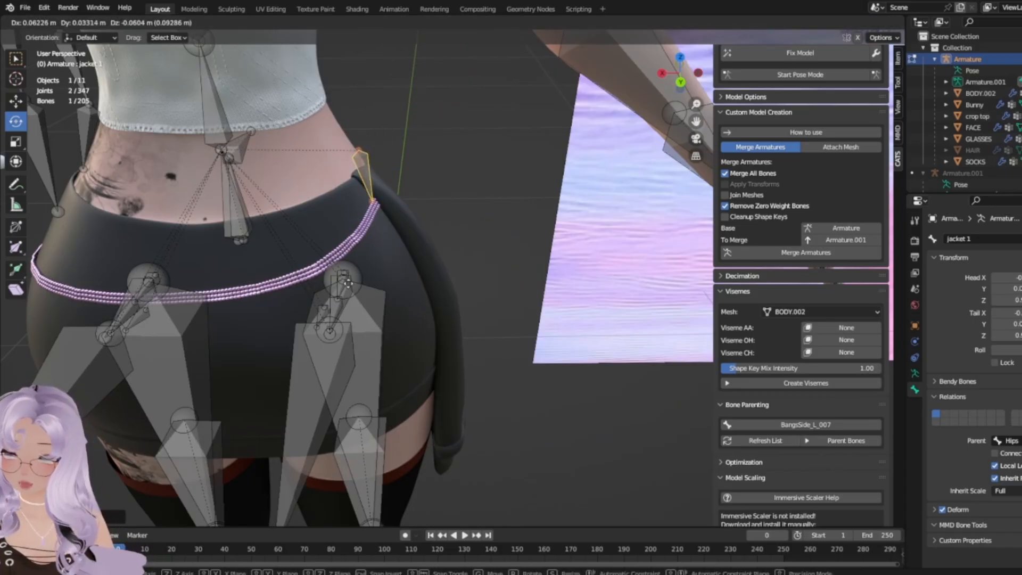
middle_click_drag(440, 177, 433, 250)
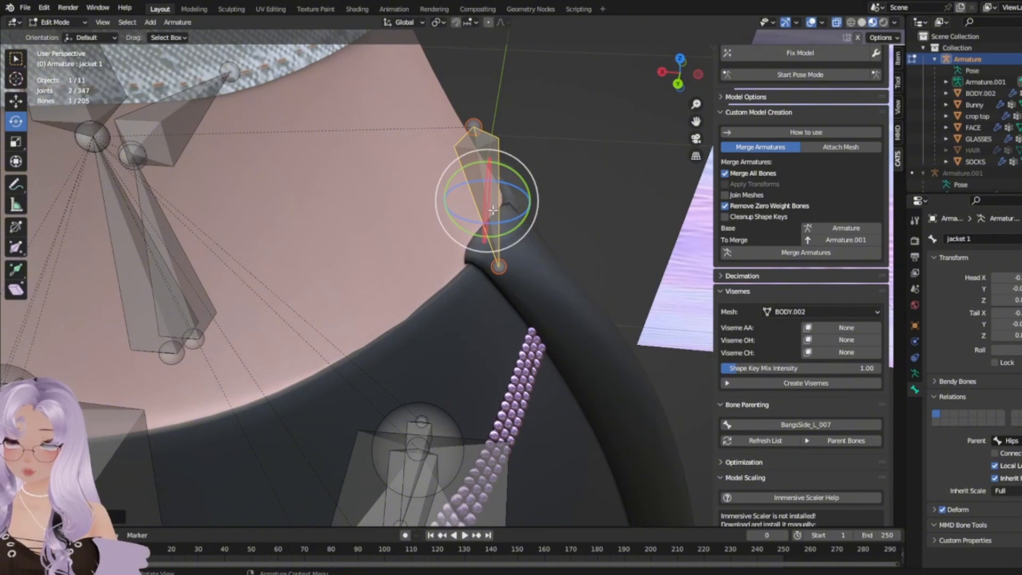
Try rotating the jacket 1 bone at the waist, and undo the rotations.
key("r")
left_click(512, 208)
key("ctrl+z")
left_click_drag(512, 208, 513, 172)
key("ctrl+z")
key("ctrl+z")
Straighten the jacket 1 bone, reposition it at the top of the side cloth and adjust its size.
middle_click_drag(513, 175, 421, 189)
left_click_drag(400, 223, 434, 216)
key("g")
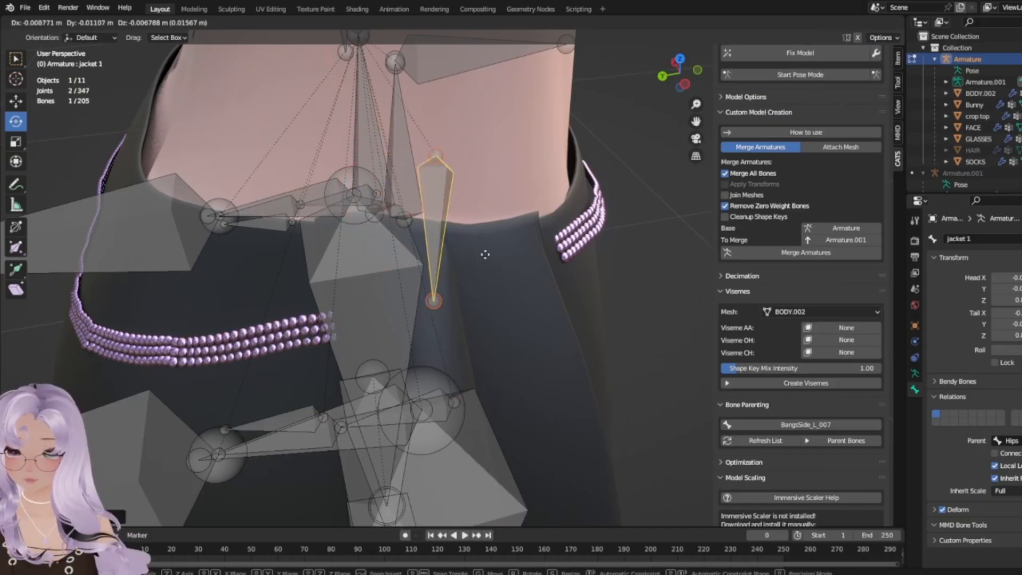
left_click(492, 276)
key("s")
left_click(531, 283)
Extrude a child bone from the tail of jacket 1, disconnect it and move it down the rear cloth strip.
middle_click_drag(534, 293, 474, 122)
left_click(462, 118)
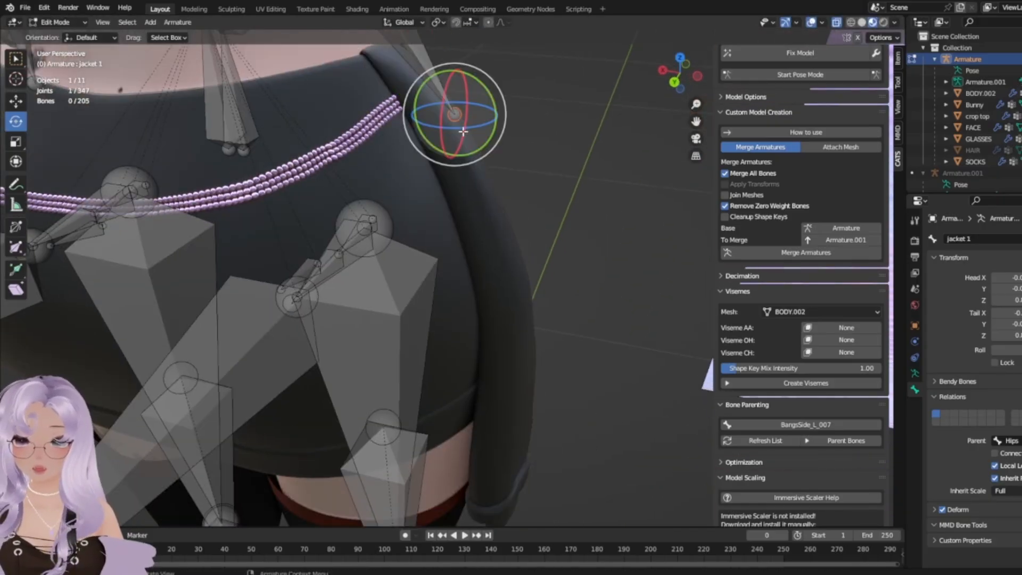
key("e")
left_click(498, 221)
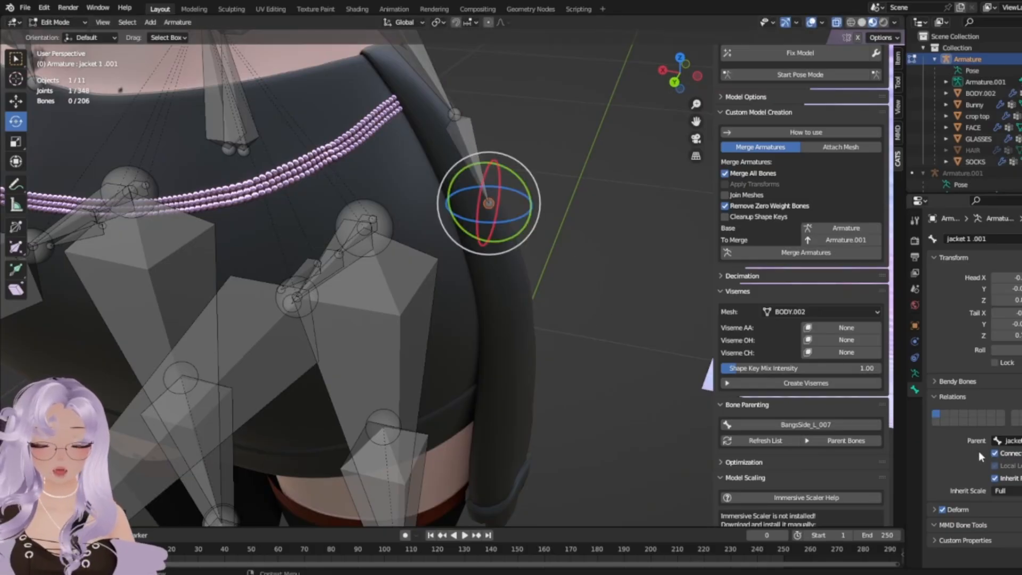
middle_click_drag(531, 295, 507, 69, "shift")
key("g")
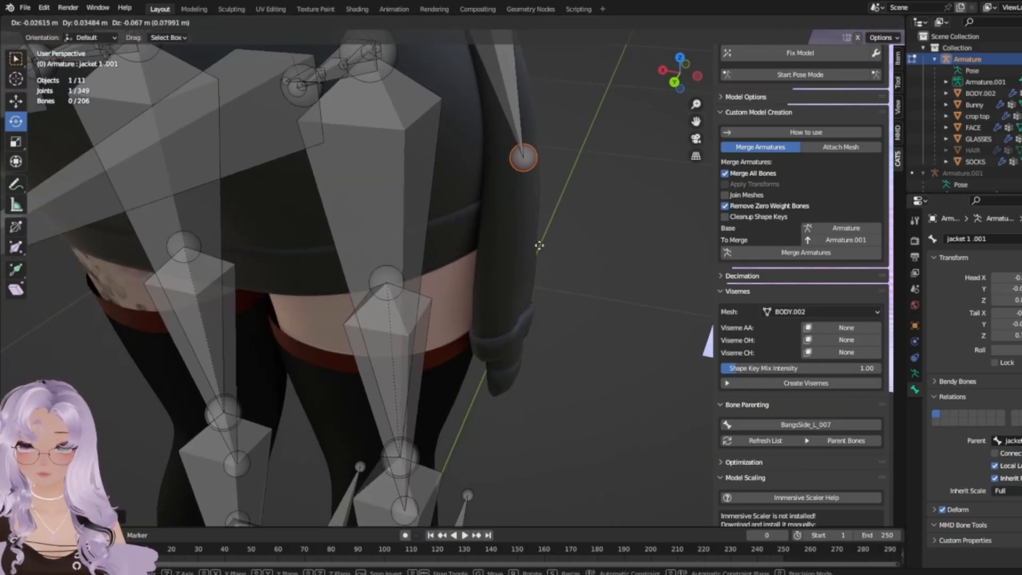
left_click(537, 246)
Scale the jacket 1.001 bone down and move it lower along the rear cloth strip.
middle_click_drag(533, 239, 392, 218)
left_click(459, 335)
key("s")
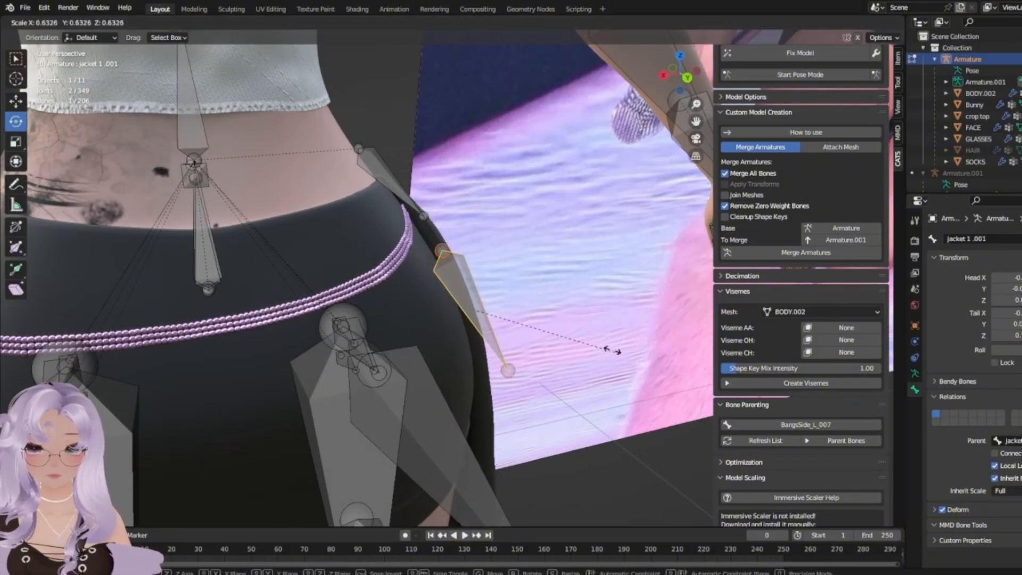
left_click(555, 328)
middle_click_drag(551, 328, 381, 298)
middle_click_drag(373, 357, 320, 176, "shift")
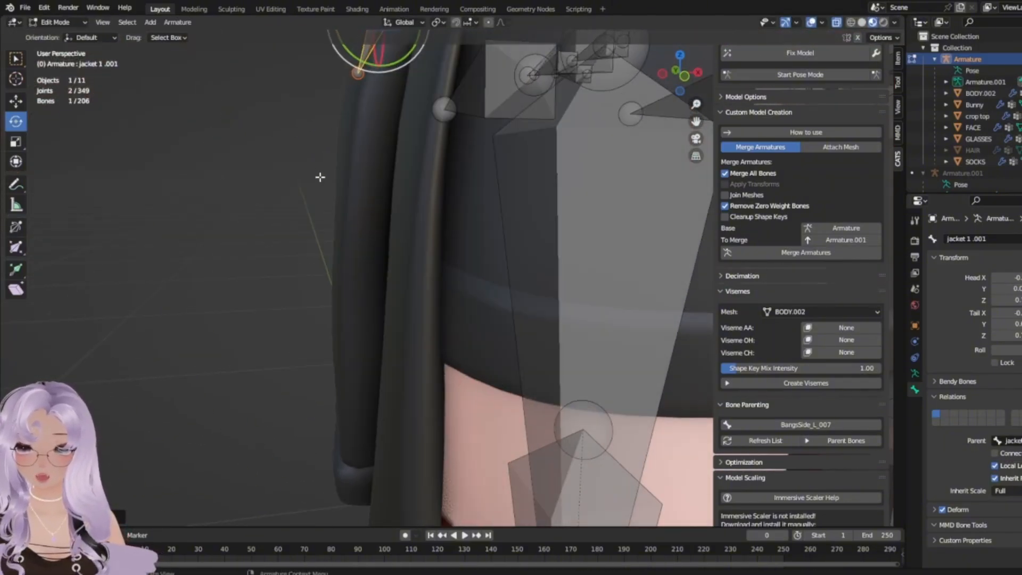
key("g")
left_click(319, 315)
middle_click_drag(320, 314, 468, 216)
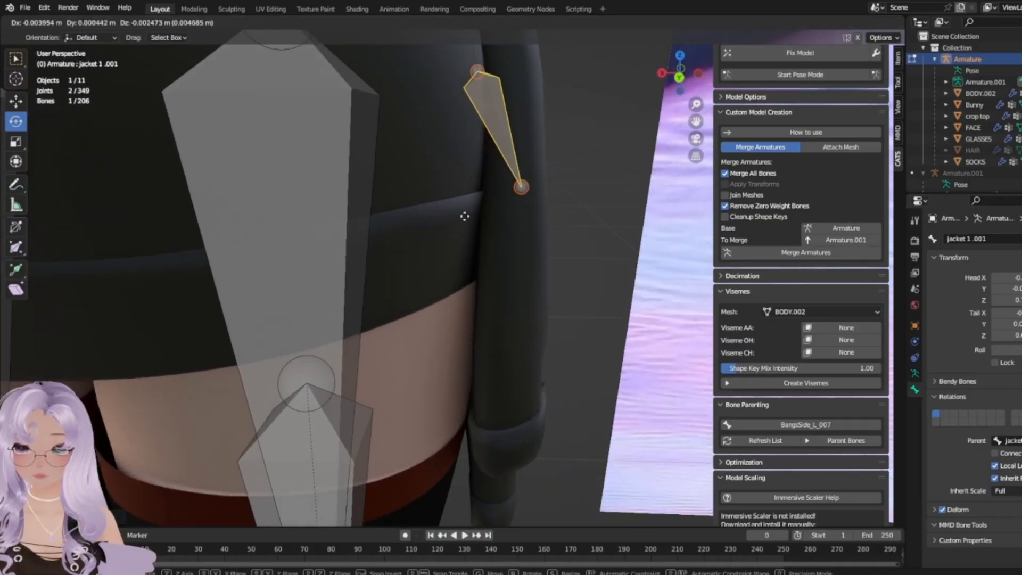
Rotate the jacket 1.001 bone to vertical, enlarge it and center it inside the rear cloth strip.
mouse_move(545, 160)
left_mouse_down()
mouse_move(549, 185)
mouse_move(551, 149)
left_mouse_up()
key("g")
left_click(558, 214)
middle_click_drag(558, 214, 621, 260)
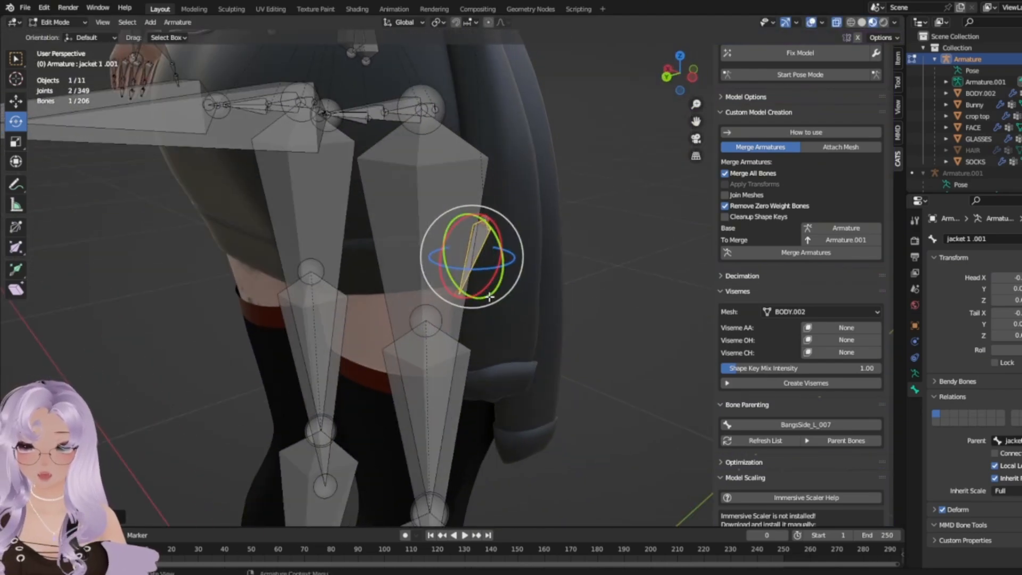
left_click_drag(491, 287, 507, 276)
key("s")
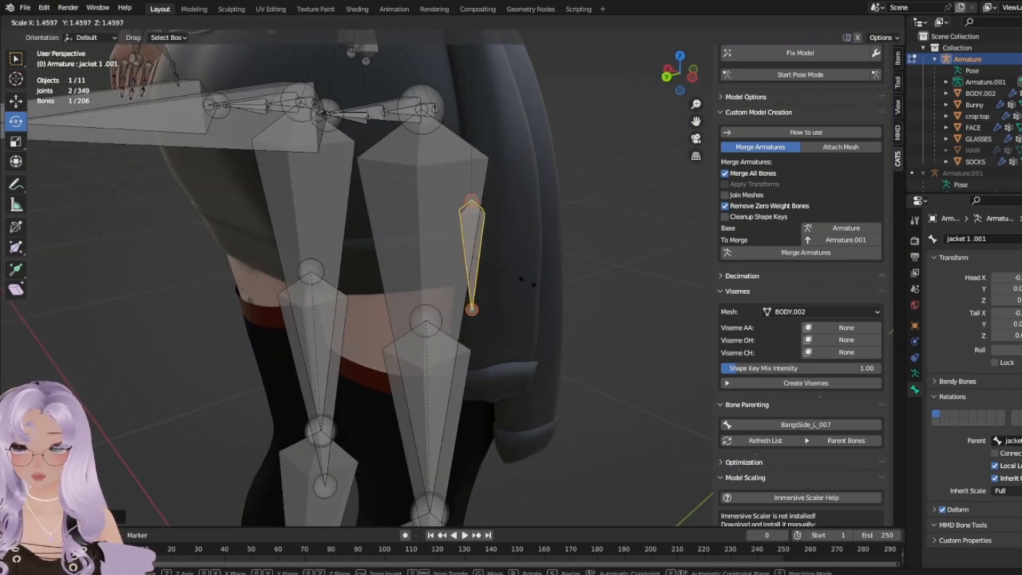
left_click(523, 280)
middle_click_drag(523, 280, 615, 253)
key("g")
left_click(474, 263)
scroll(615, 253, "up", 4)
left_click(545, 297)
Extrude a bone downward from the tail of jacket 1.001 toward the rear strip's hem, redoing the first attempt slightly longer.
middle_click_drag(545, 298, 488, 290)
scroll(489, 290, "up", 3)
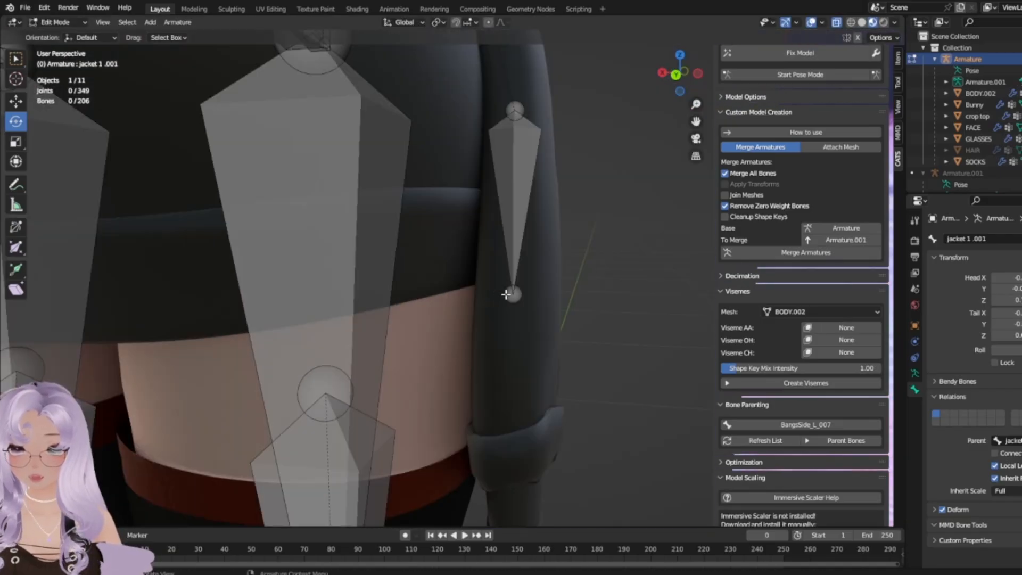
left_click(507, 295)
key("e")
left_click(500, 438)
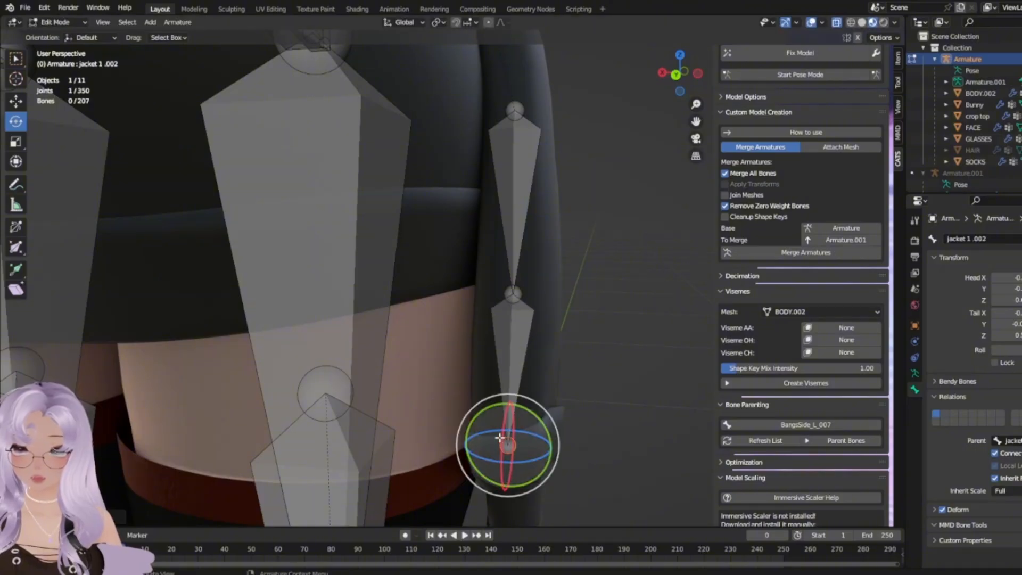
key("ctrl+z")
key("e")
left_click(506, 477)
scroll(480, 409, "down", 2)
middle_click_drag(479, 409, 450, 399)
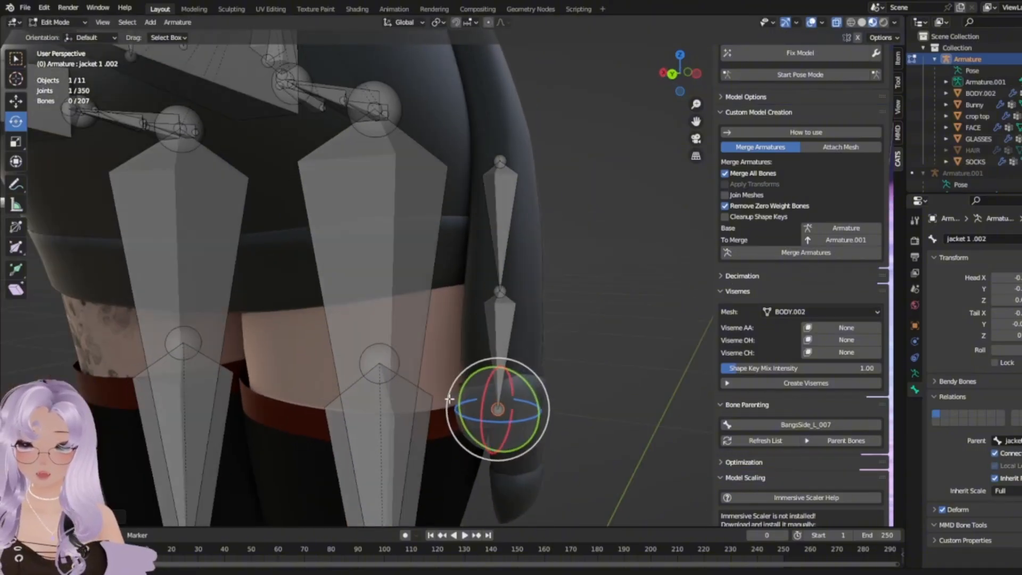
Extrude another bone from the tail of jacket 1 and disconnect it from its parent, keeping it parented.
scroll(449, 399, "down", 2)
middle_click_drag(600, 306, 502, 205)
scroll(502, 213, "down", 3)
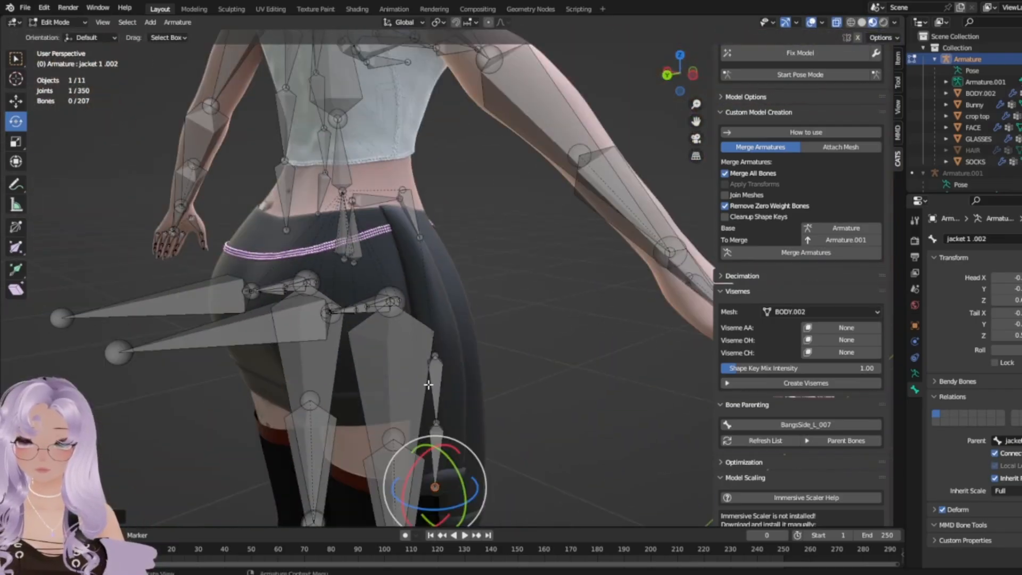
left_click(435, 382)
middle_click_drag(444, 252, 451, 296, "shift")
scroll(451, 294, "up", 3)
left_click(406, 291)
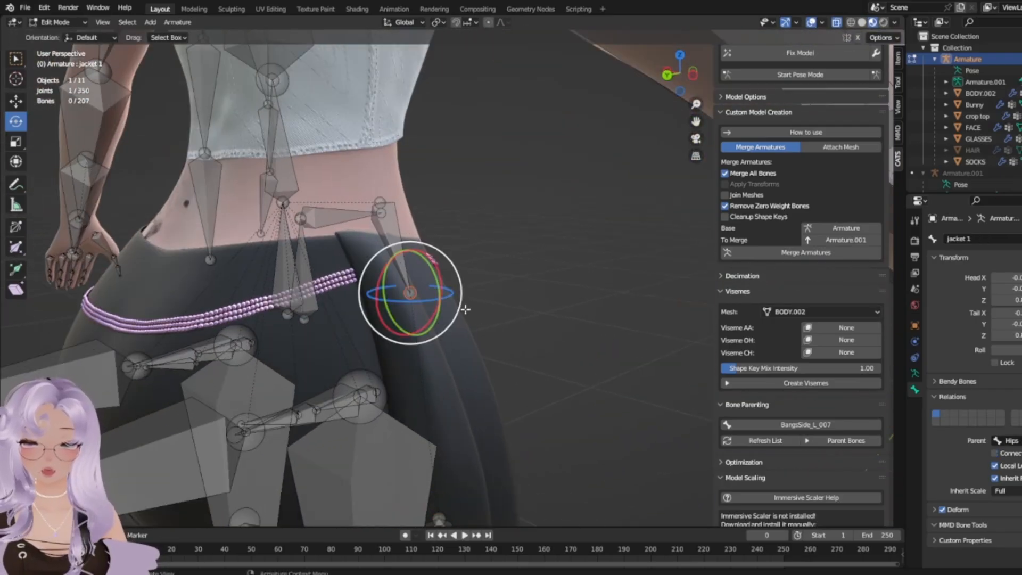
key("e")
left_click(539, 382)
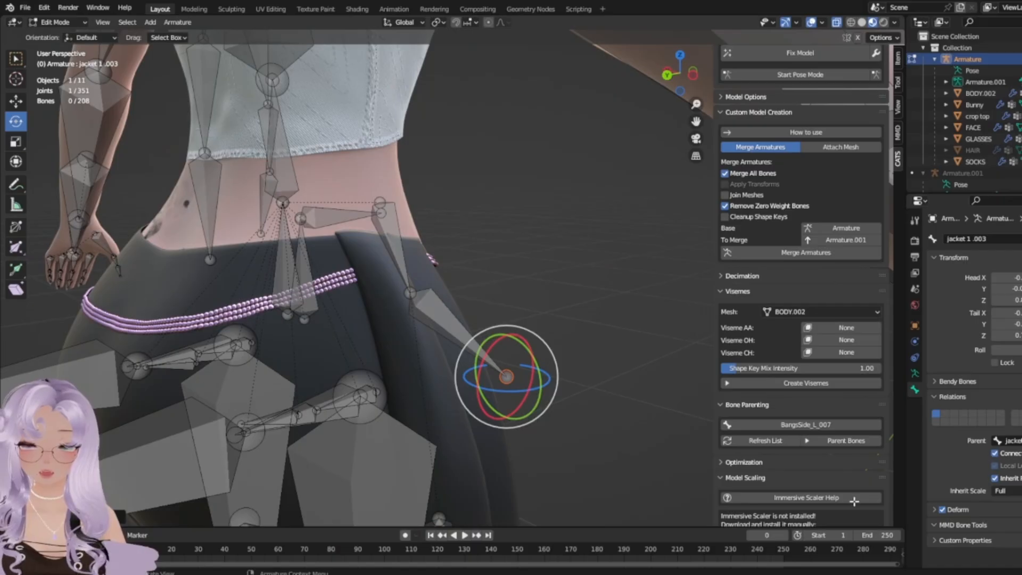
left_click(995, 454)
Move the jacket 1.003 bone down beside the rear chain and rotate it to hang vertically.
middle_click_drag(547, 379, 465, 165)
scroll(354, 391, "up", 2)
key("g")
left_click(491, 376)
middle_click_drag(490, 353, 456, 340)
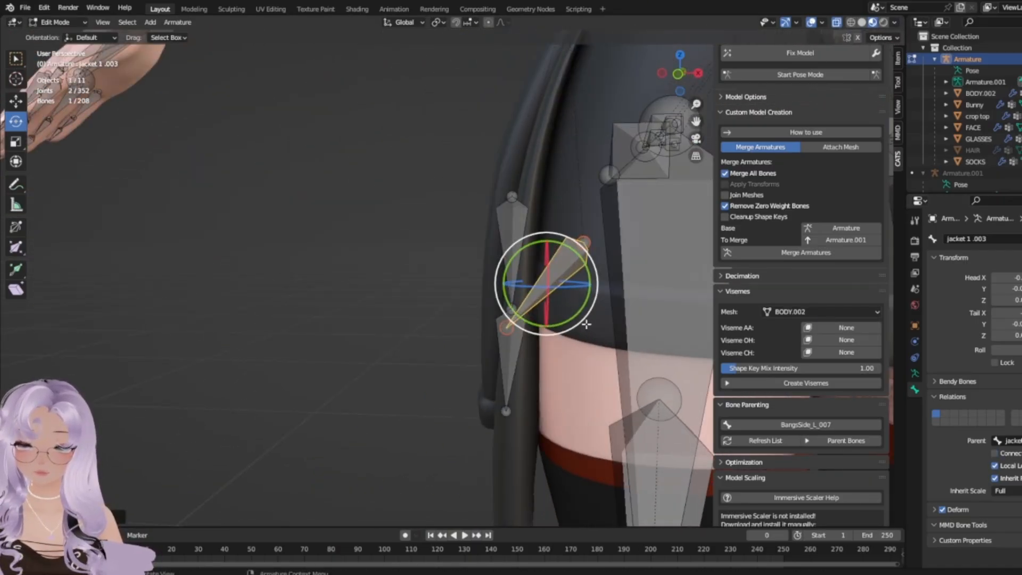
left_click_drag(579, 315, 601, 293)
middle_click_drag(600, 292, 497, 311)
left_click_drag(496, 310, 479, 329)
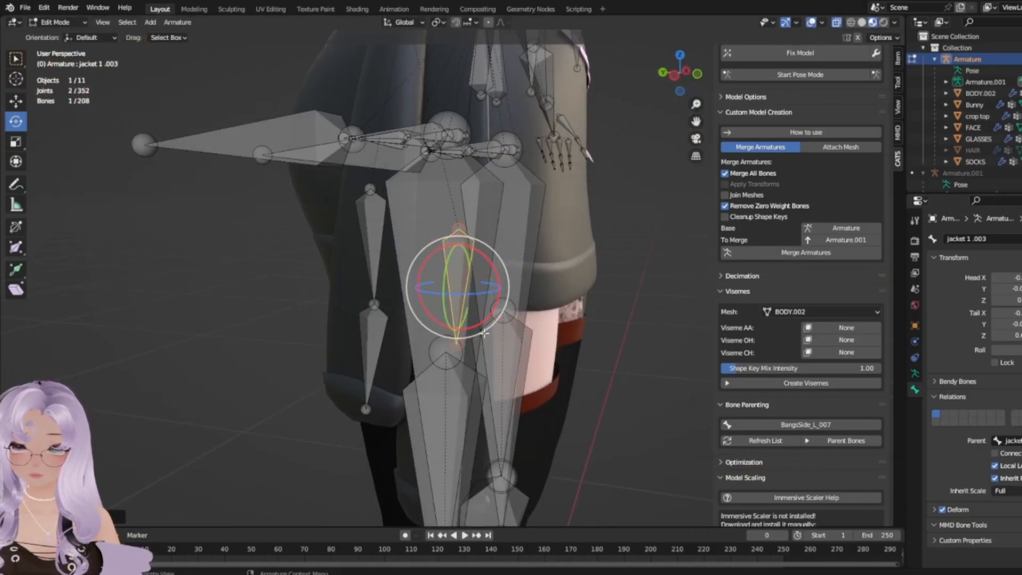
Position the jacket 1.003 bone inside the front cloth strip.
middle_click_drag(476, 329, 501, 242)
key("g")
left_click(326, 342)
key("g")
left_click(452, 127)
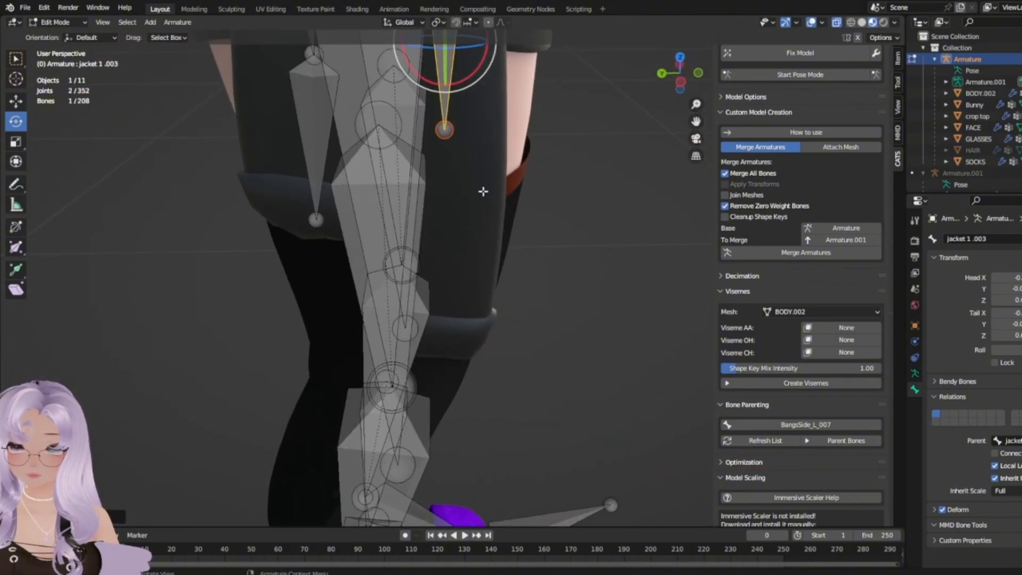
Extrude two more bones in a row from the tail of jacket 1.003 down toward the front strip's hem.
middle_click_drag(483, 191, 393, 159)
key("e")
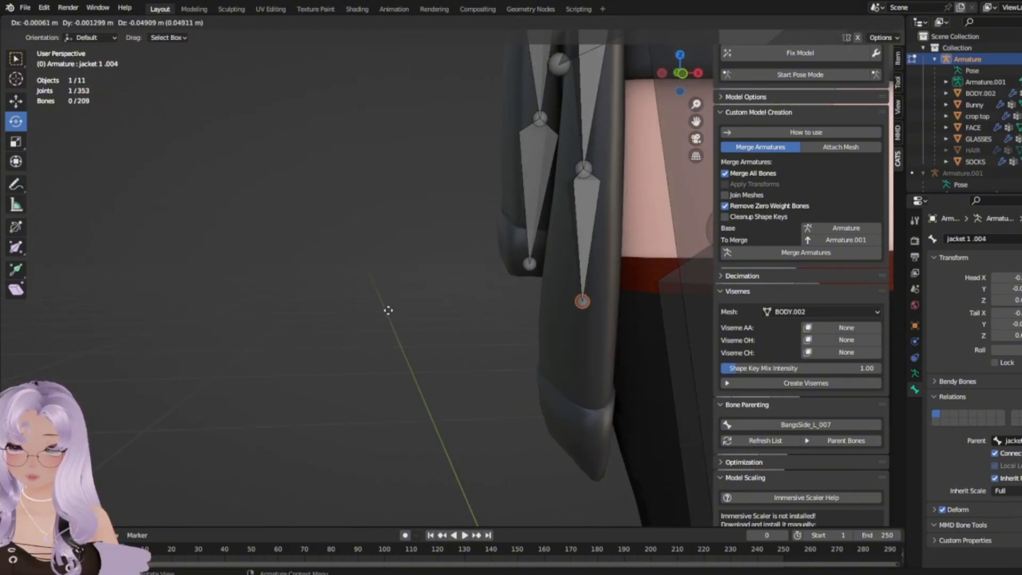
left_click(388, 311)
key("e")
left_click(374, 443)
Return to Object Mode and examine how the bow's ribbons lie over the side cloth.
key("Tab")
left_click(351, 389)
scroll(351, 389, "down", 3)
middle_click_drag(351, 389, 476, 561)
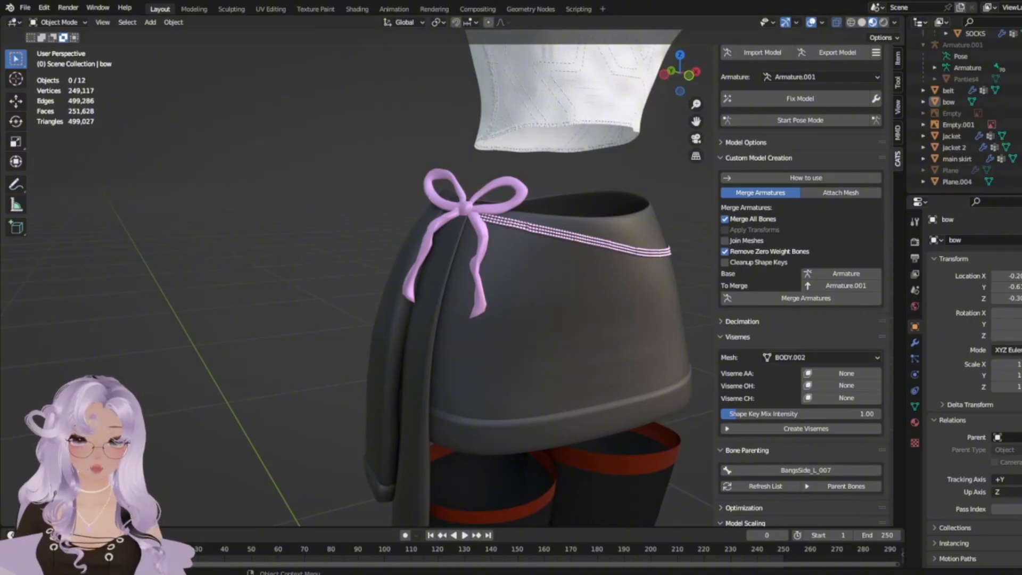
scroll(448, 226, "up", 5)
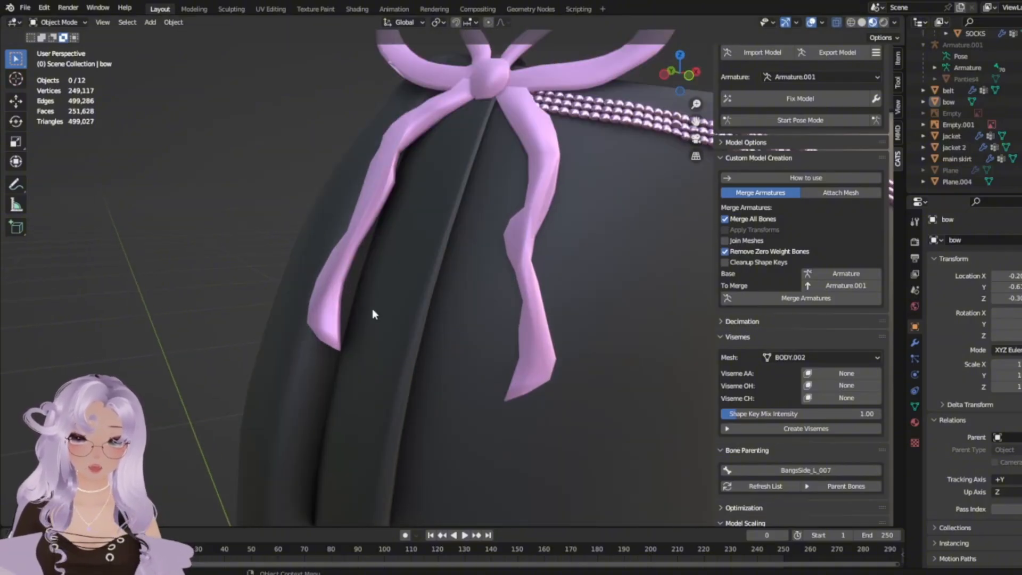
middle_click_drag(372, 309, 548, 357)
scroll(548, 358, "down", 4)
Examine the jacket mesh's topology in Edit Mode and its fit against the skirt from several sides.
left_click(514, 244)
left_click(556, 249)
middle_click_drag(556, 249, 405, 242)
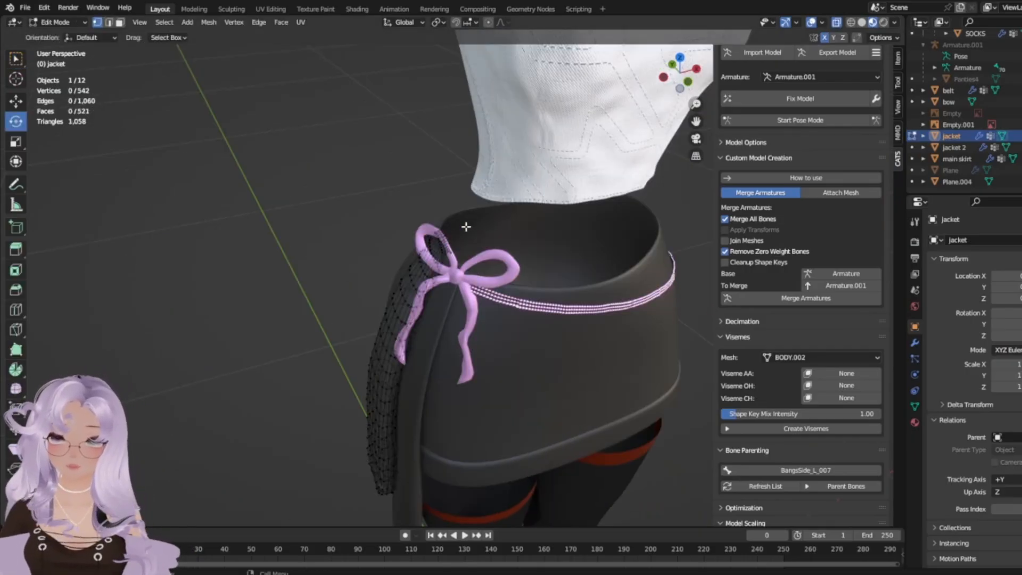
middle_click_drag(467, 227, 589, 187)
key("Tab")
middle_click_drag(389, 320, 265, 289)
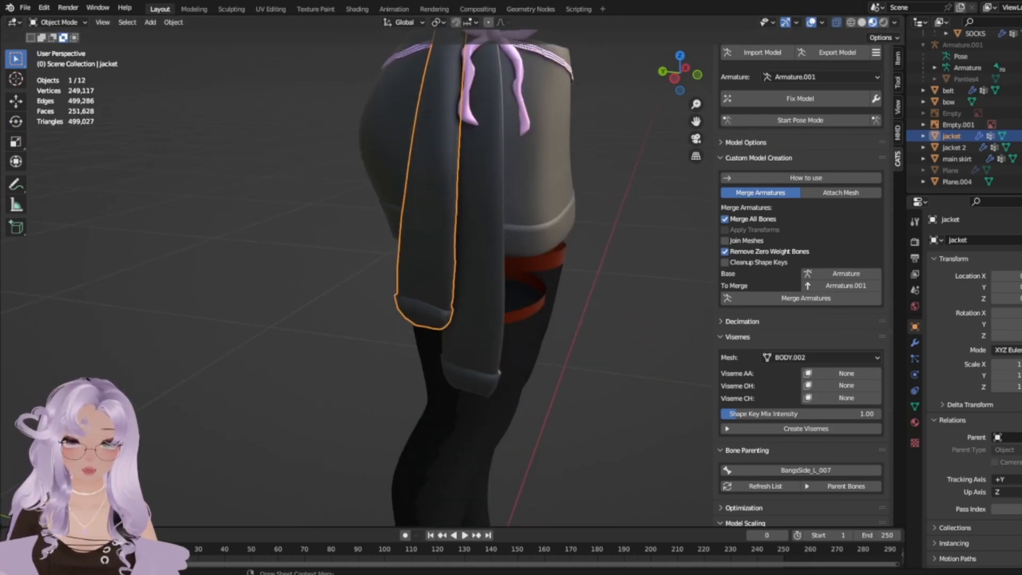
middle_click_drag(460, 259, 372, 252)
scroll(367, 261, "down", 4)
left_click(357, 294)
scroll(465, 171, "up", 4)
middle_click_drag(466, 176, 684, 355)
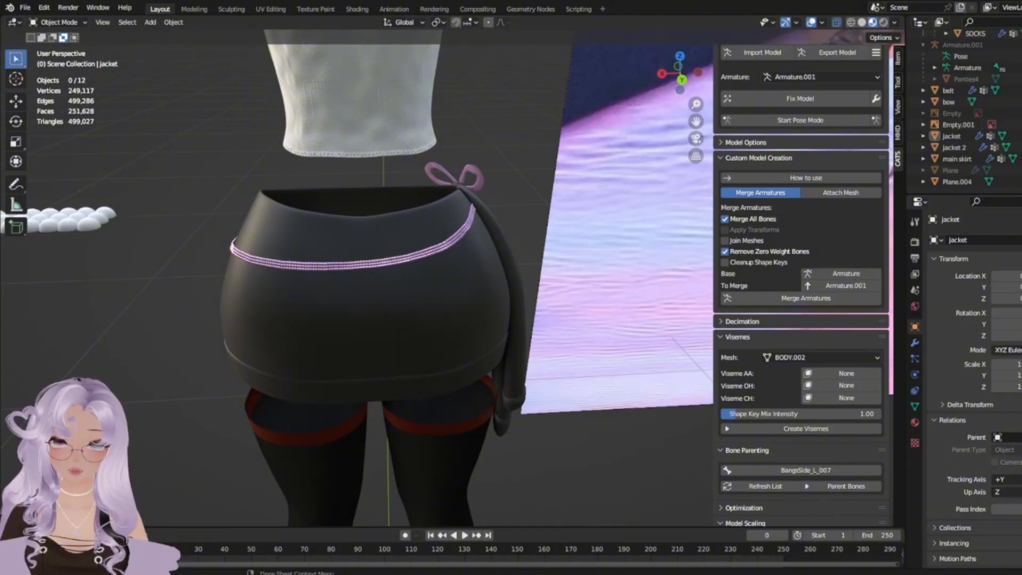
middle_click_drag(285, 369, 612, 354)
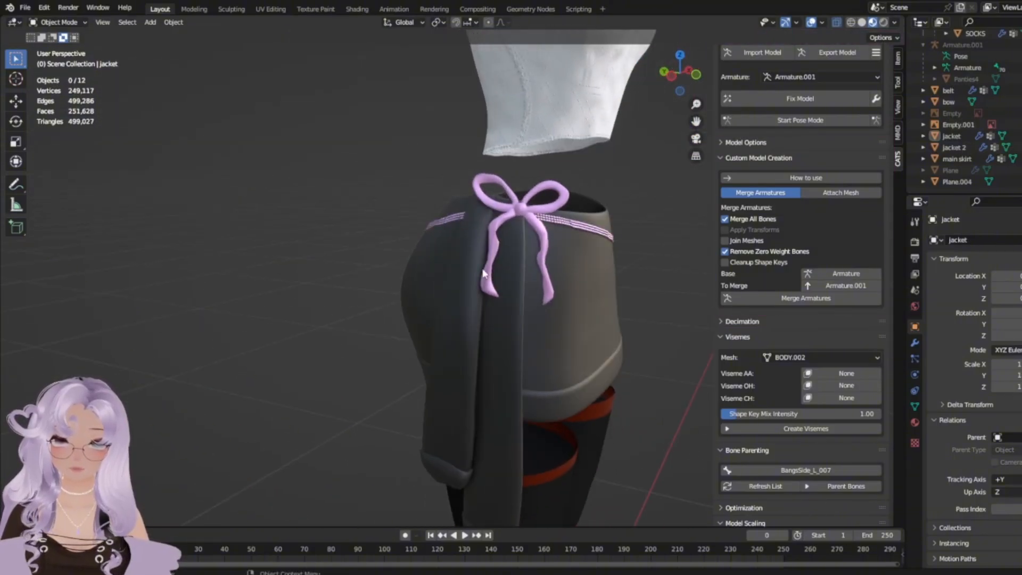
left_click(476, 267)
key("Tab")
middle_click_drag(491, 289, 517, 330)
scroll(373, 334, "up", 4)
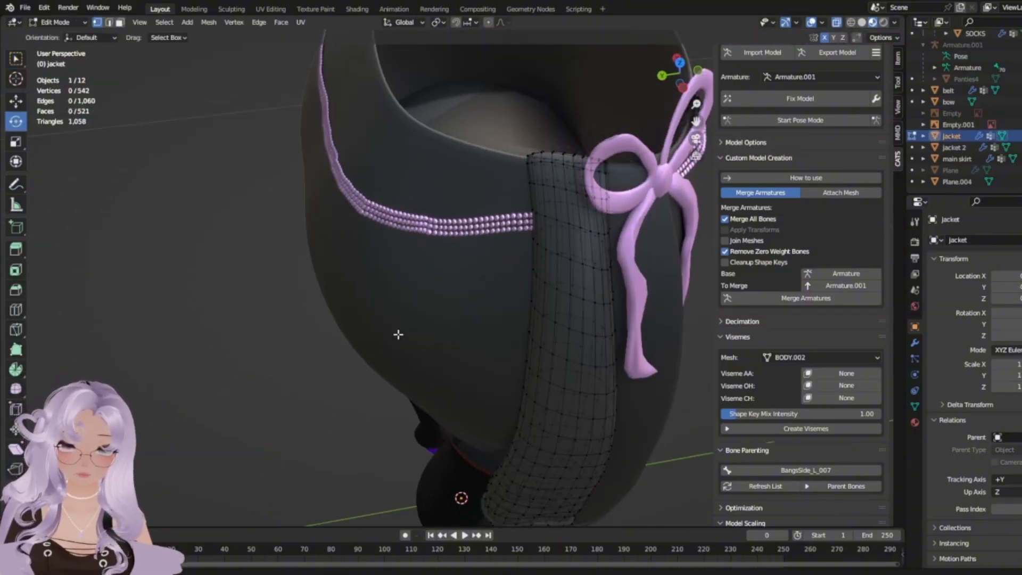
key("Tab")
middle_click_drag(397, 333, 425, 309)
scroll(964, 106, "up", 5)
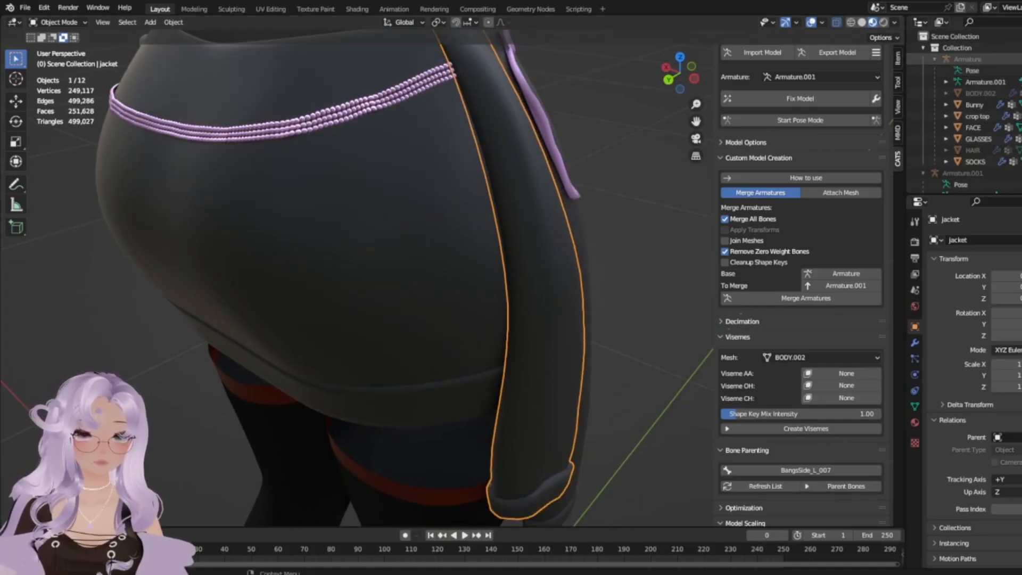
Delete all vertex groups from the jacket mesh and check its Armature modifier.
left_click(445, 200)
key("Tab")
middle_click_drag(445, 200, 339, 205)
left_click(338, 205)
key("Tab")
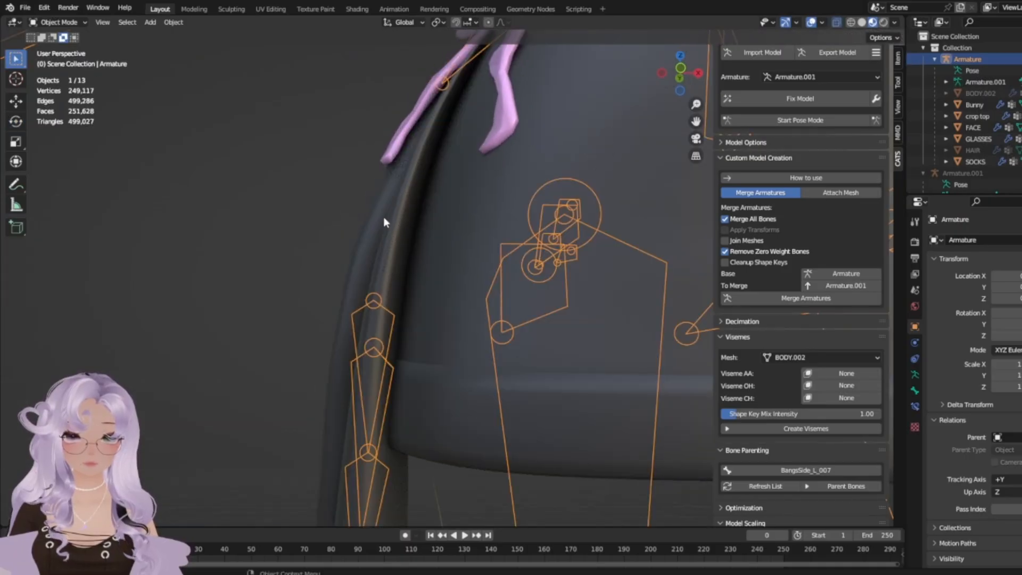
left_click(396, 241)
left_click(914, 407)
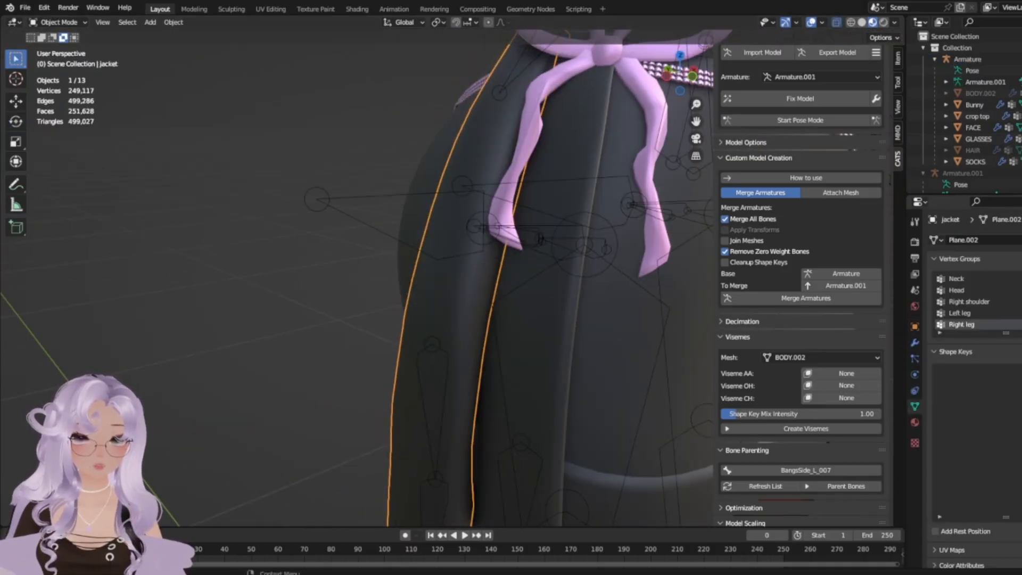
left_click(1021, 304)
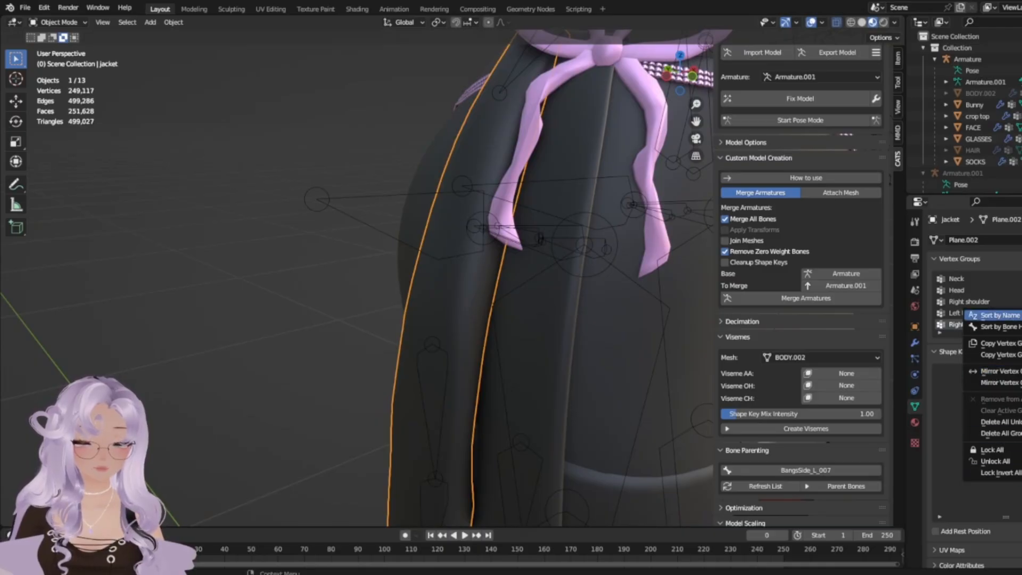
left_click(1020, 434)
scroll(563, 327, "down", 5)
middle_click_drag(564, 327, 606, 296)
left_click(915, 343)
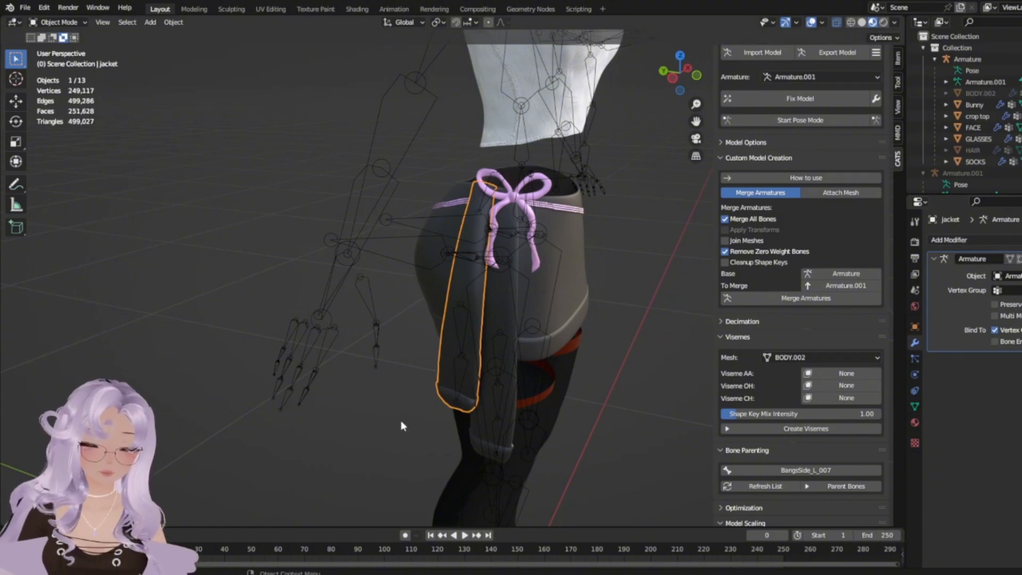
Open the armature in Edit Mode and display the bone properties of the jacket 1 bone behind the bow.
middle_click_drag(404, 425, 423, 256)
left_click(455, 344)
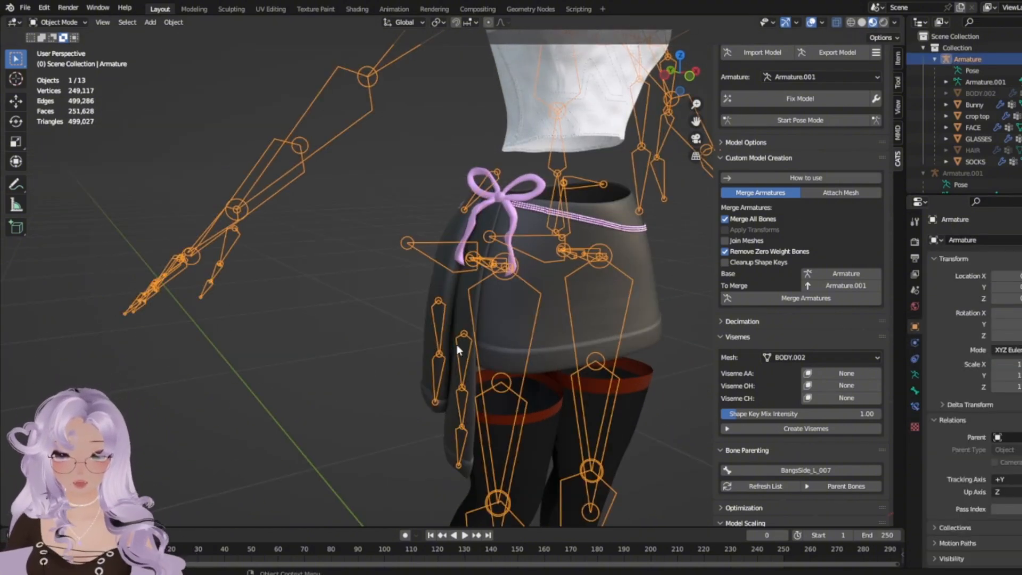
key("Tab")
middle_click_drag(456, 344, 384, 309)
scroll(495, 250, "up", 5)
middle_click_drag(480, 229, 523, 225)
left_click(515, 190)
middle_click_drag(577, 251, 447, 239)
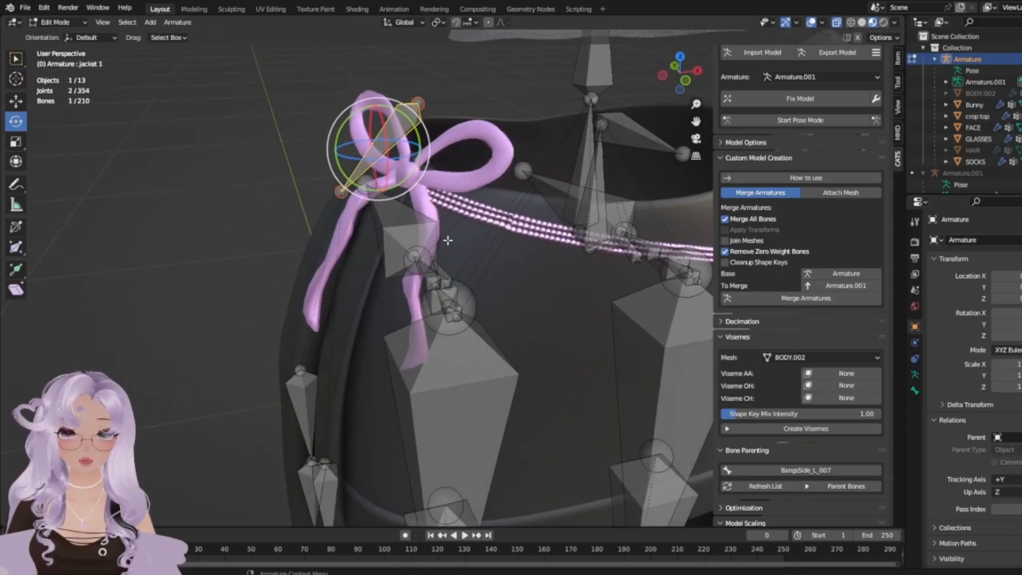
left_click(915, 391)
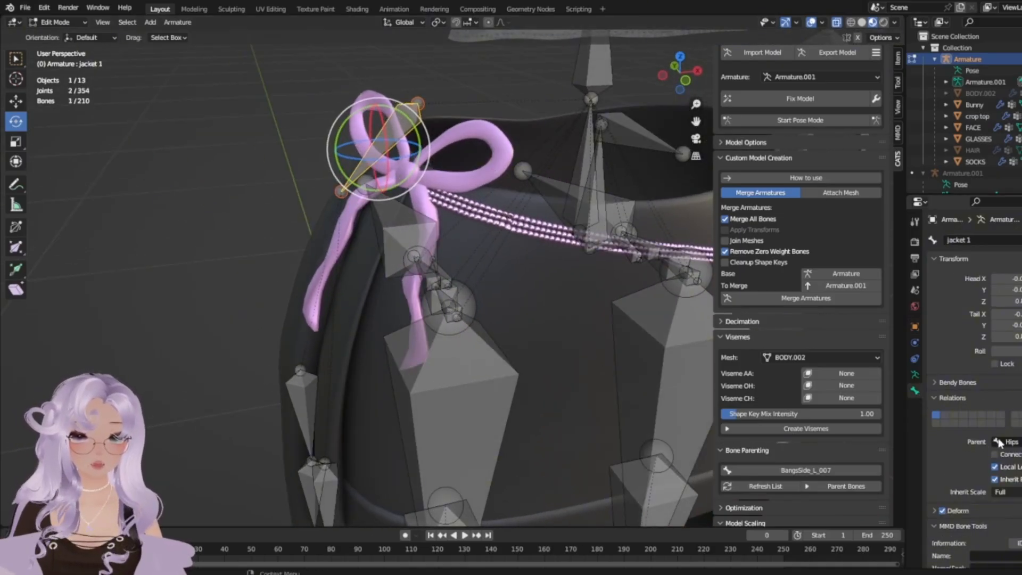
Identify the thigh bone nearest the hanging cloth and its parent, and reselect the jacket 1 bone.
middle_click_drag(525, 444, 533, 352, "shift")
left_click(510, 308)
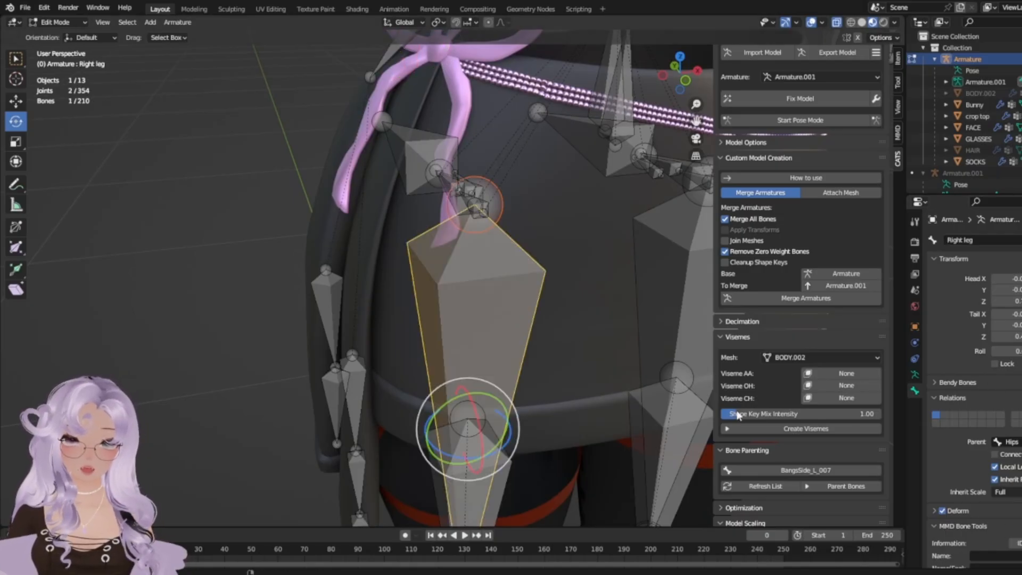
middle_click_drag(367, 212, 362, 332, "shift")
left_click(421, 153)
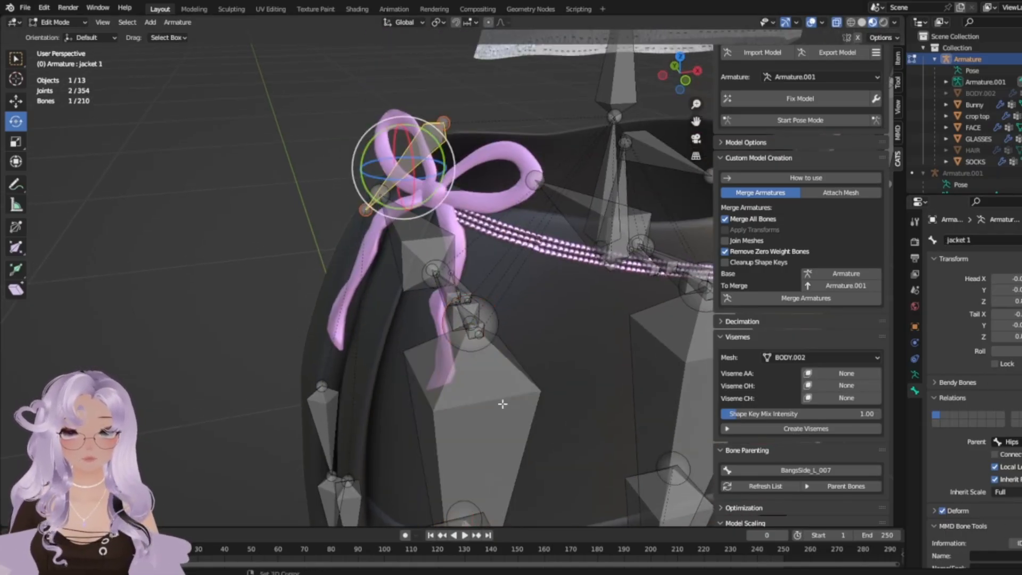
middle_click_drag(502, 404, 481, 222, "shift")
Set the parent of the jacket 1 bone to Right leg.
left_click(1012, 442)
left_click(141, 288)
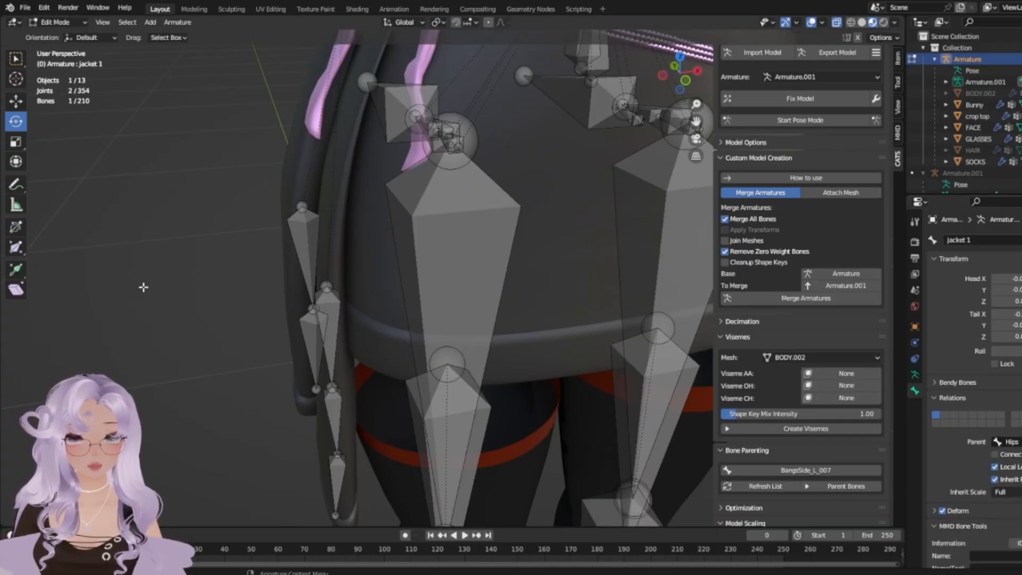
mouse_move(242, 221)
middle_mouse_down()
mouse_move(258, 264)
mouse_move(253, 216)
middle_mouse_up()
left_click(1012, 441)
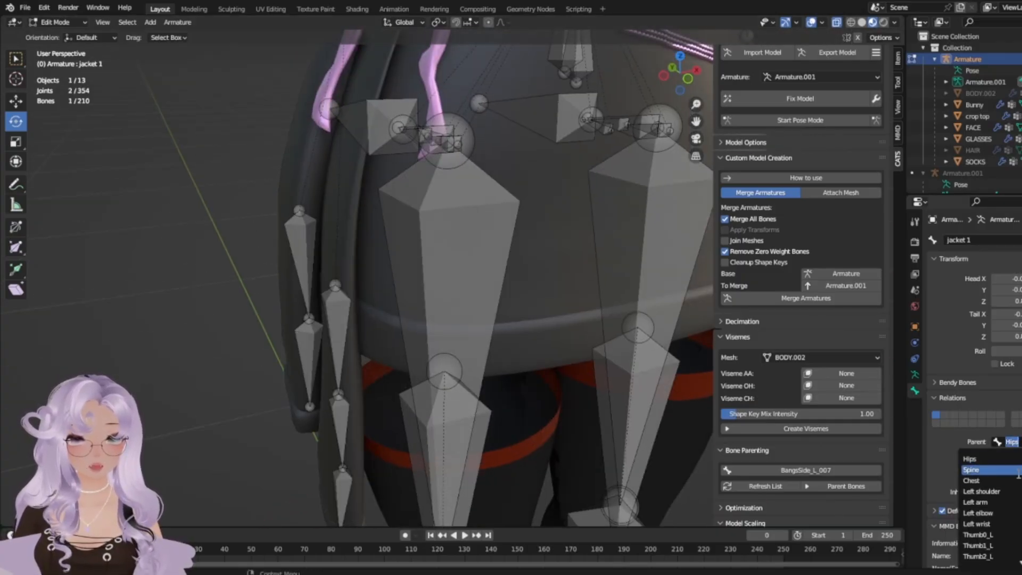
scroll(977, 537, "down", 10)
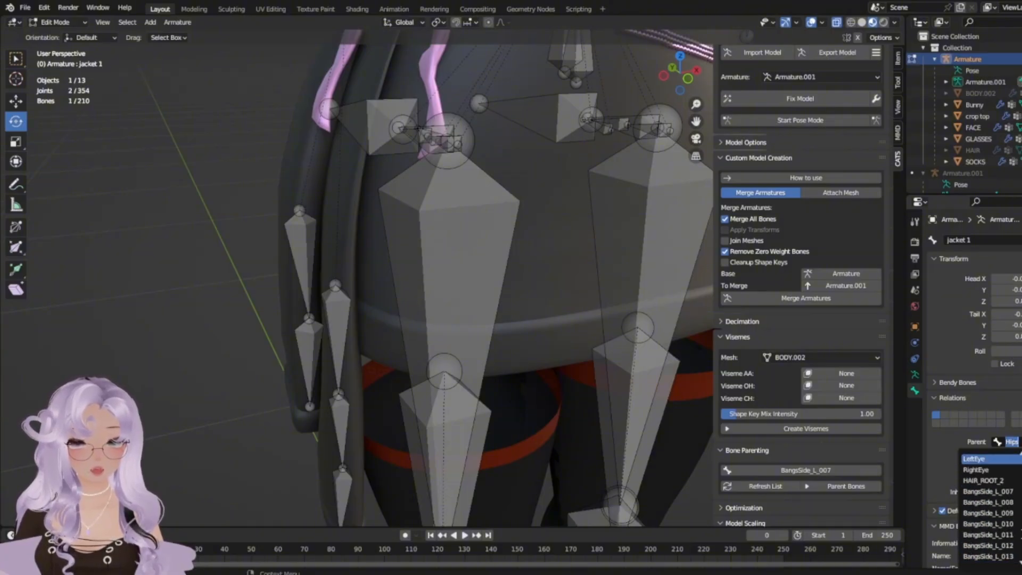
scroll(990, 533, "up", 2)
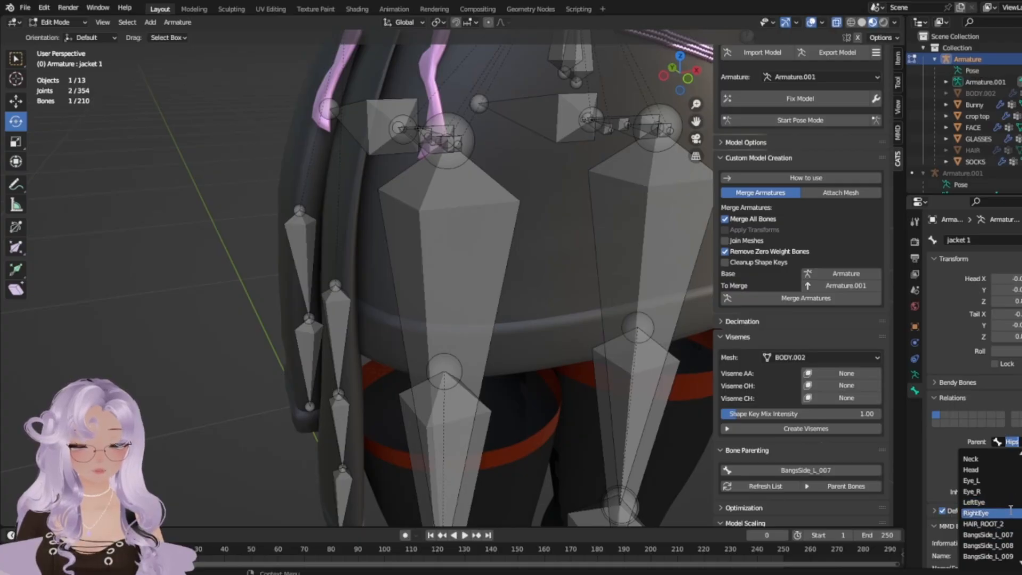
scroll(988, 556, "down", 2)
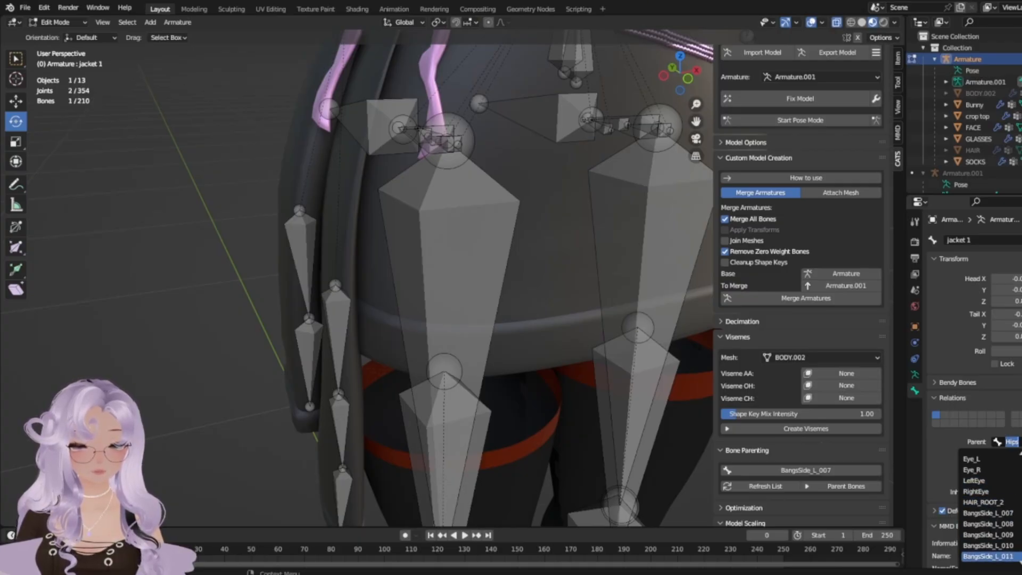
scroll(1019, 560, "down", 19)
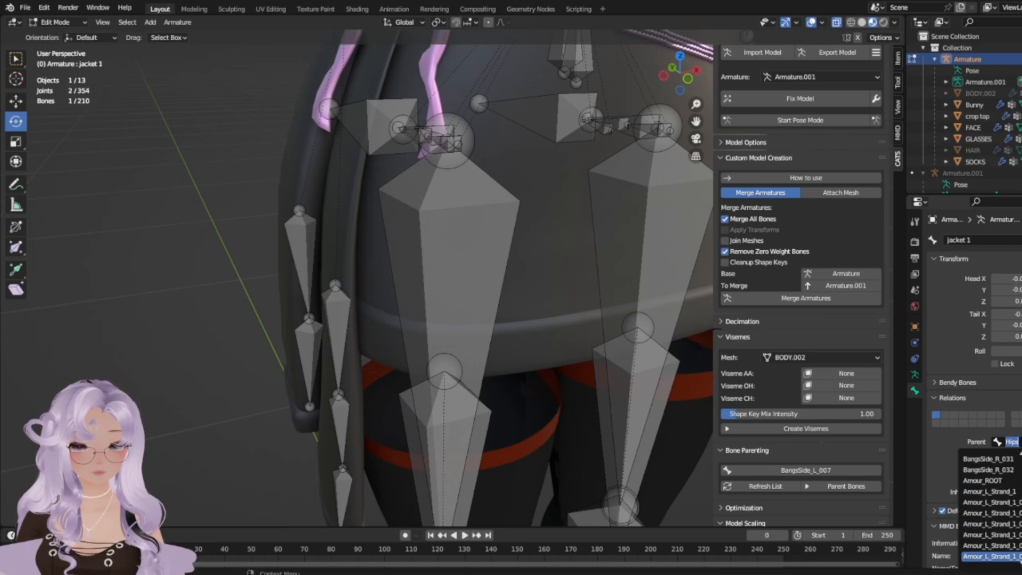
scroll(1020, 560, "down", 10)
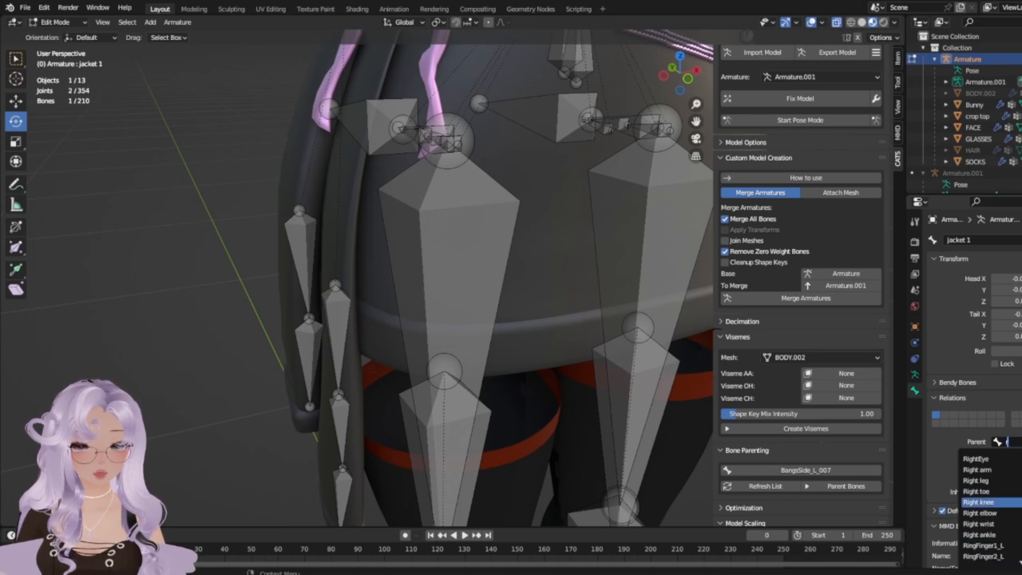
left_click(1011, 481)
scroll(579, 270, "down", 5)
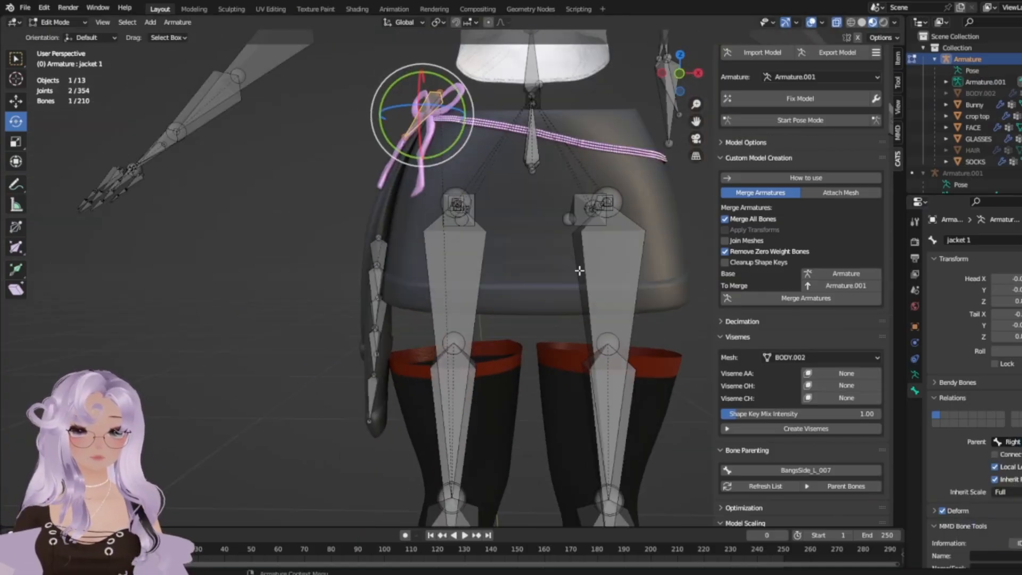
Test the cloth by swinging the Right leg bone outward in Pose Mode, examine it from the side, and stop posing.
left_click(468, 294)
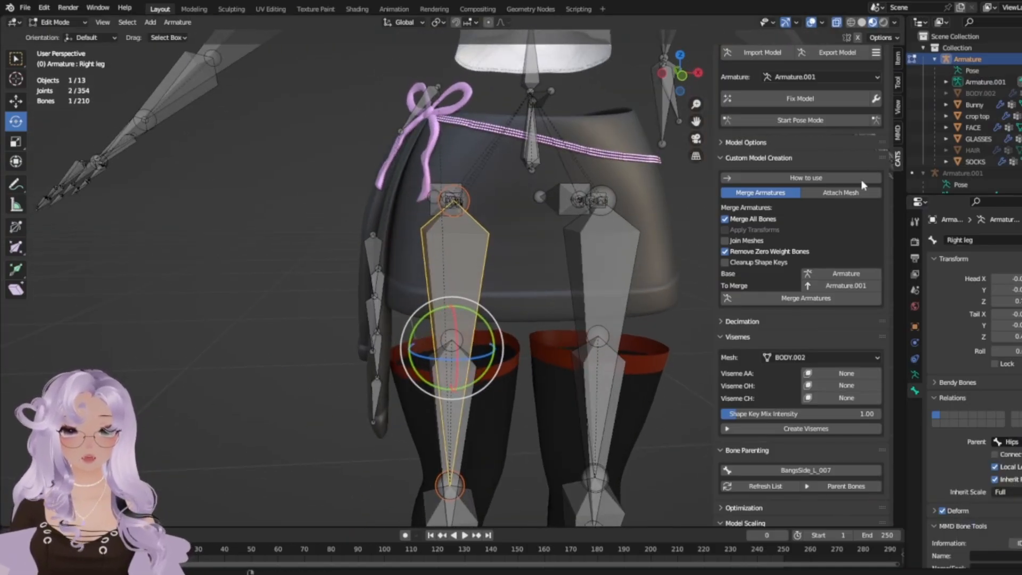
left_click(818, 121)
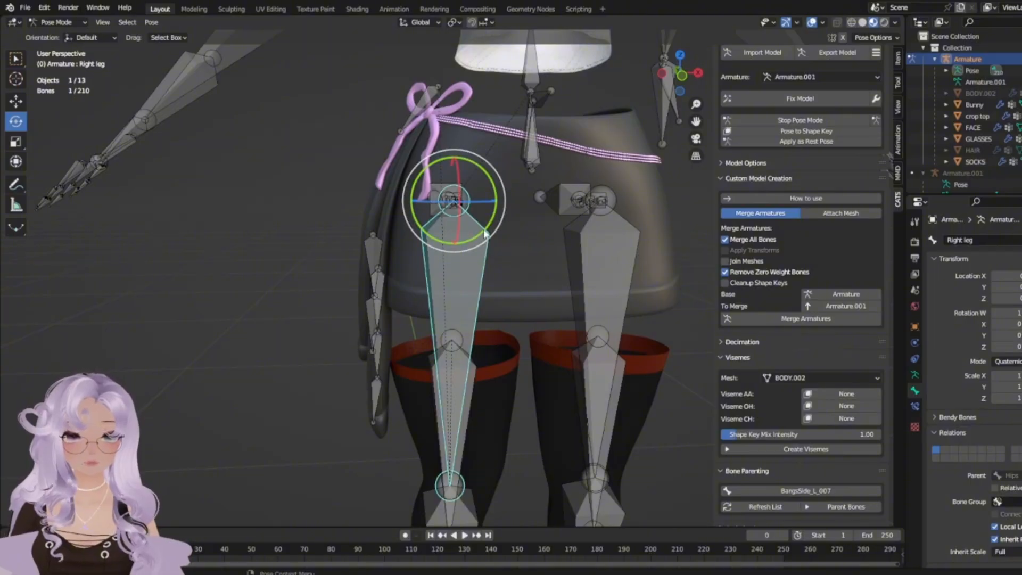
left_click_drag(485, 232, 460, 266)
middle_click_drag(339, 248, 29, 282)
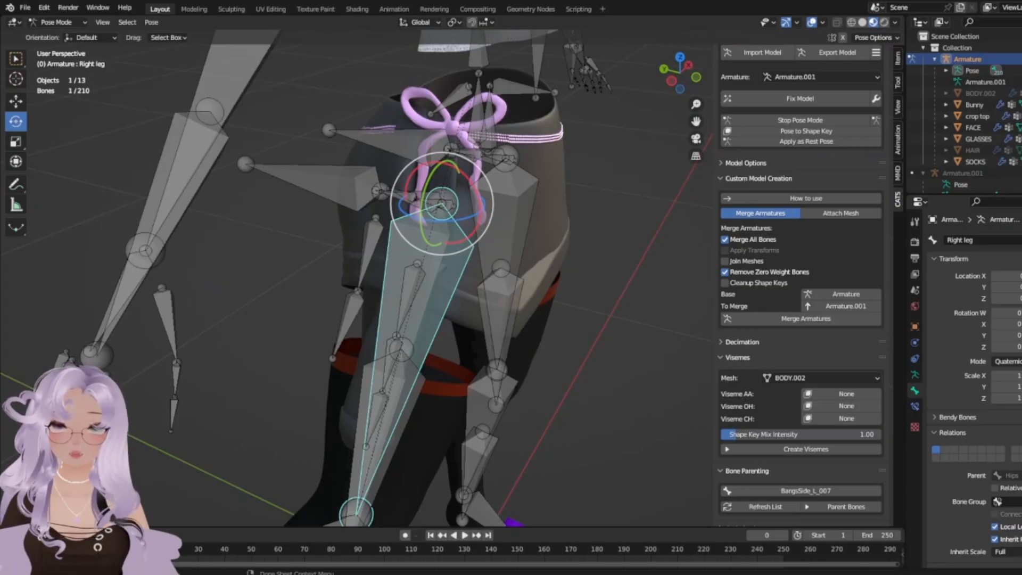
middle_click_drag(448, 266, 363, 254)
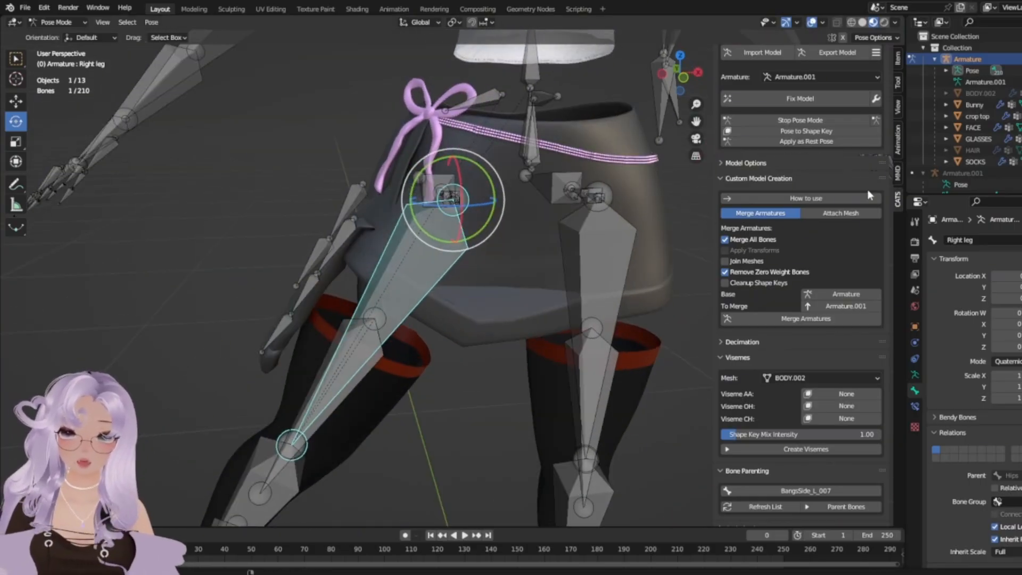
left_click(840, 121)
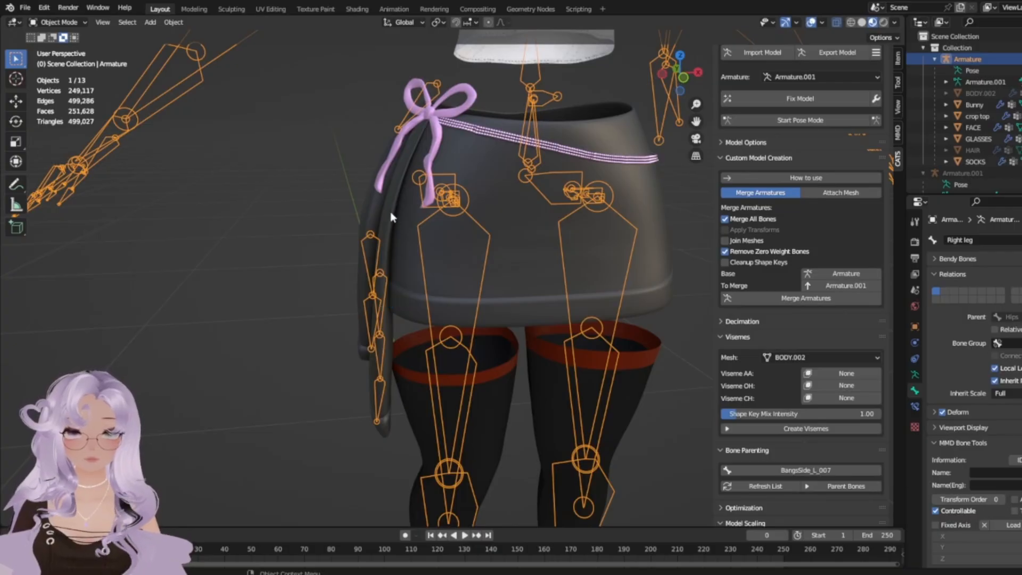
middle_click_drag(391, 212, 426, 362)
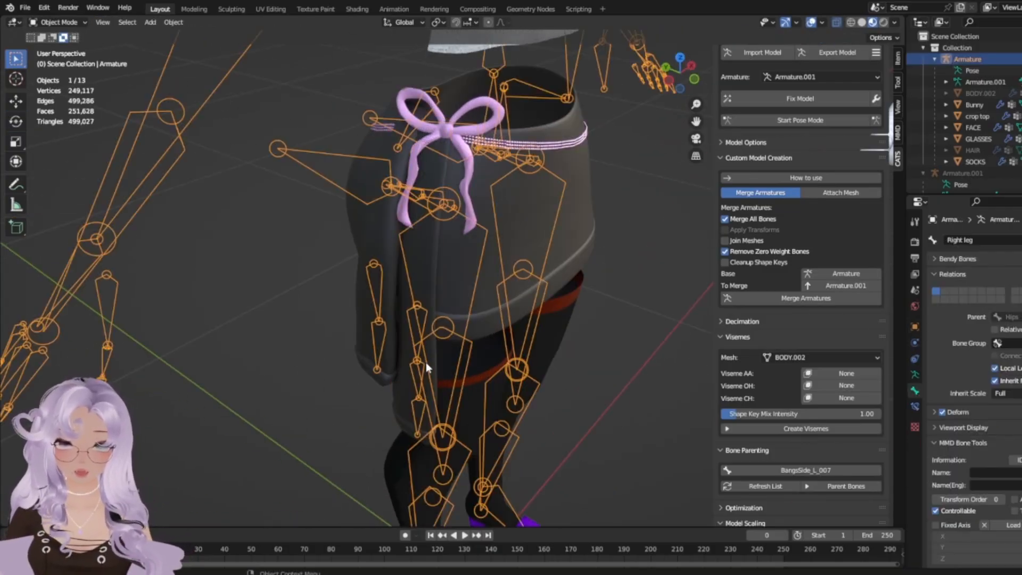
Hide the front cloth strip, jacket 2, from the viewport.
left_click(413, 327)
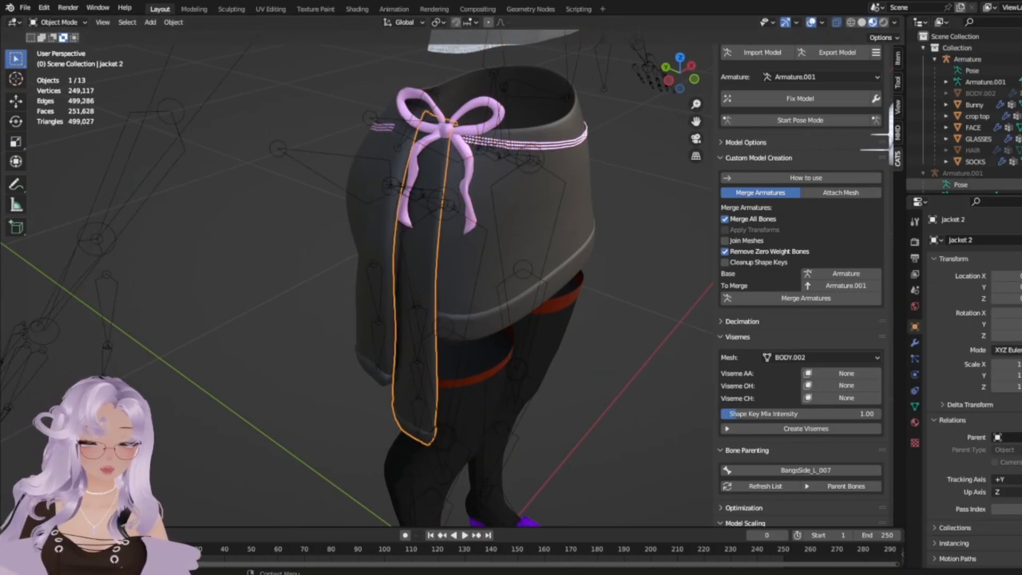
scroll(958, 159, "down", 5)
key("h")
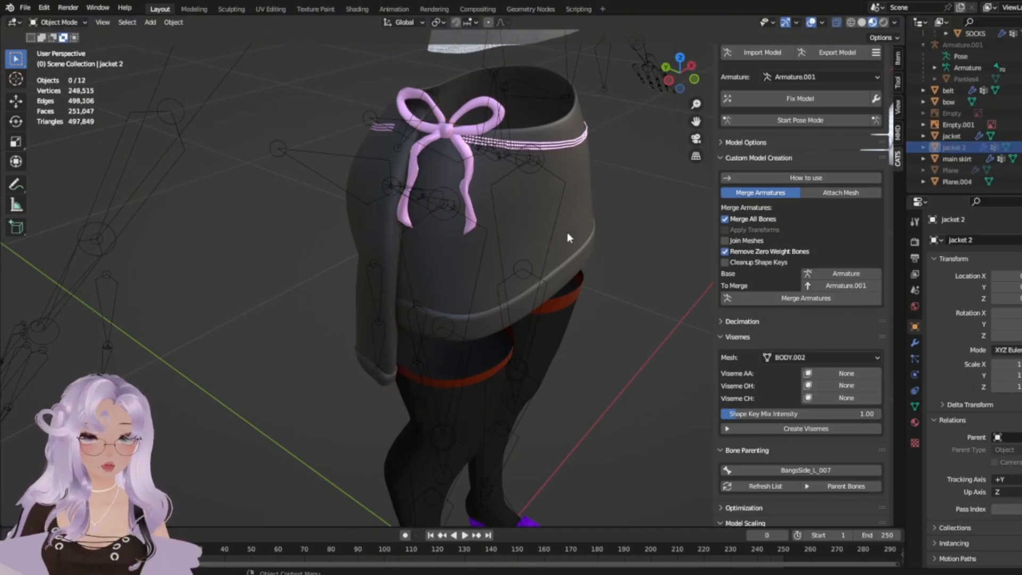
Add a Data Transfer modifier to the jacket mesh and use the main skirt as its source.
left_click(394, 244)
left_click(916, 343)
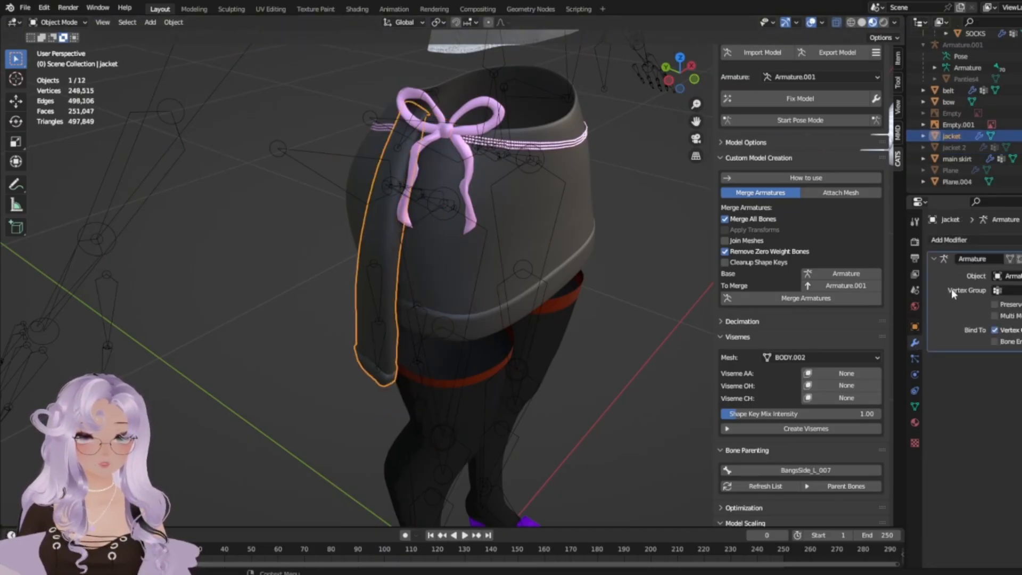
left_click(981, 240)
left_click(809, 277)
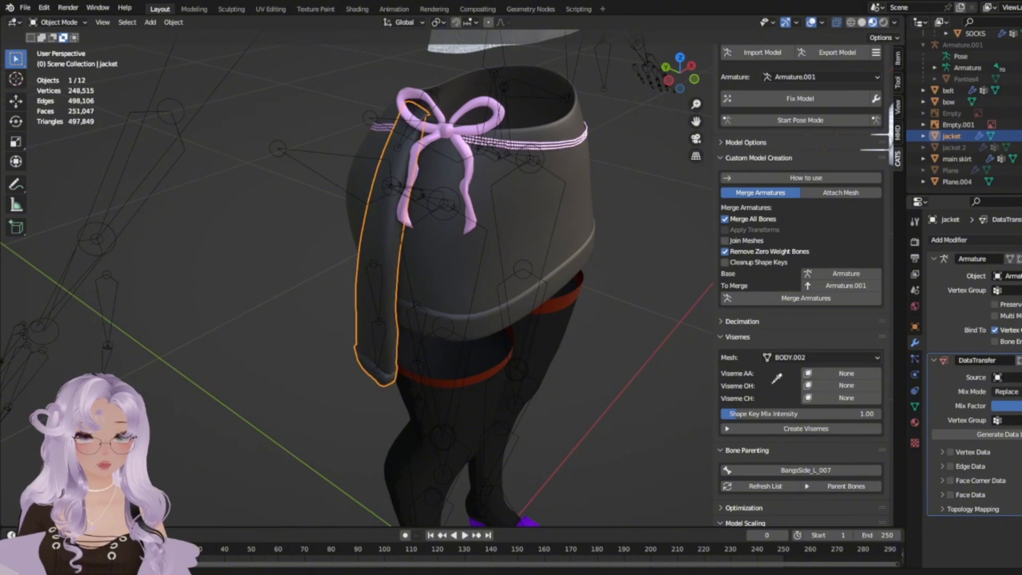
Transfer the vertex groups as vertex data with Nearest Face Interpolated mapping and apply the Data Transfer modifier.
left_click(949, 452)
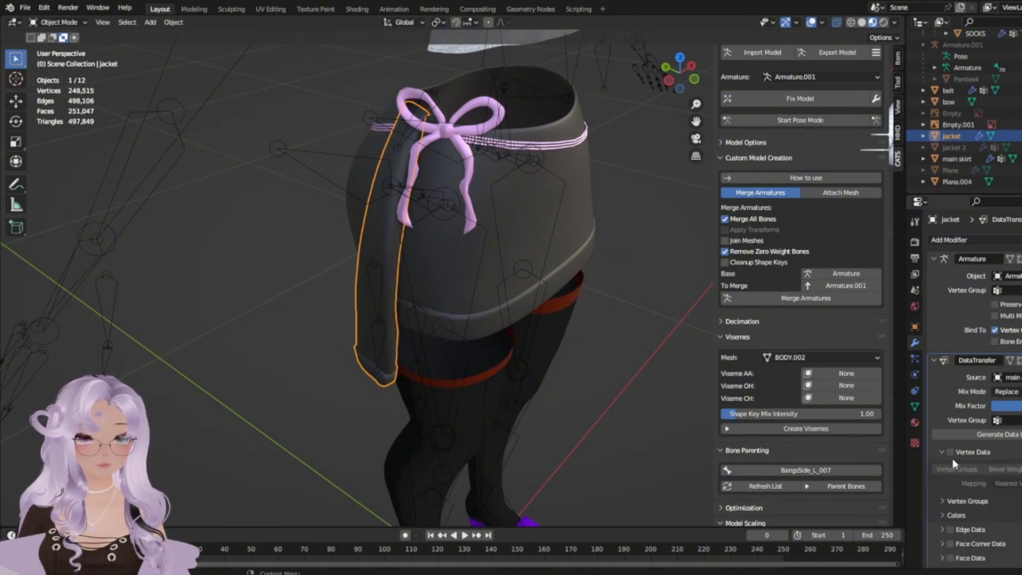
left_click(1009, 484)
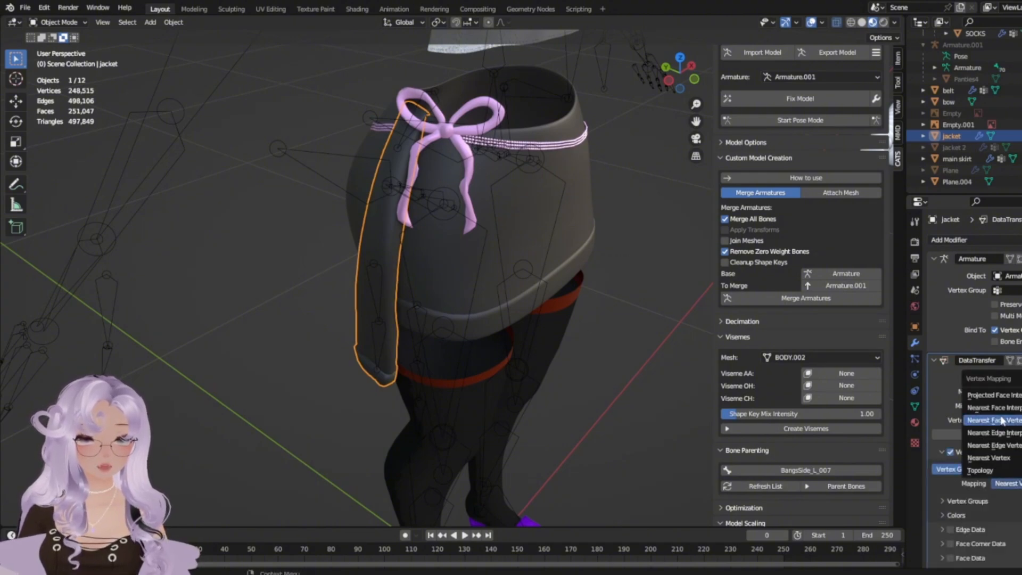
left_click(1007, 409)
left_click(1021, 361)
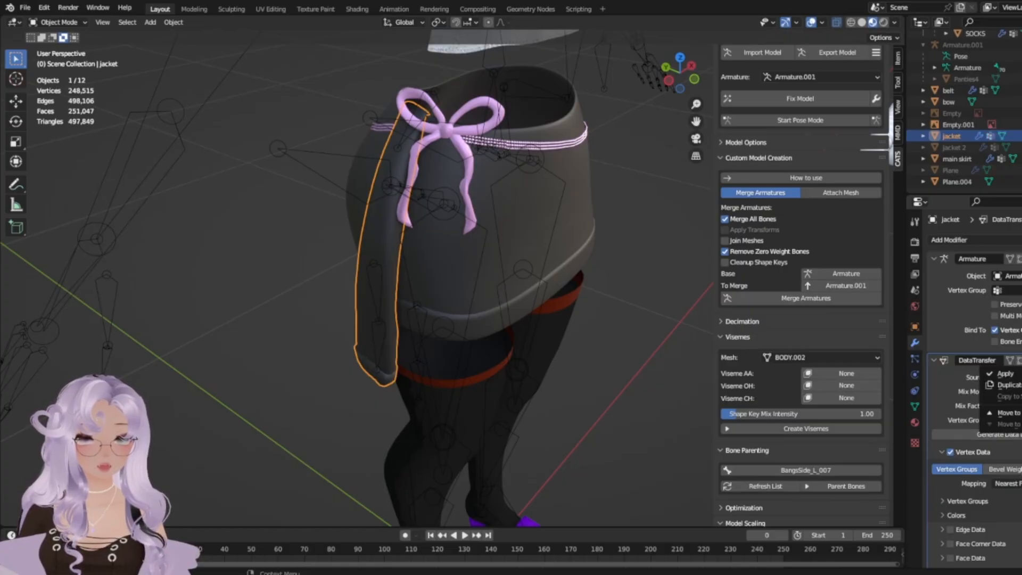
left_click(1005, 374)
Rotate the Right leg bone outward in Pose Mode to check the jacket's transferred weights, and stop posing.
middle_click_drag(586, 277, 499, 270)
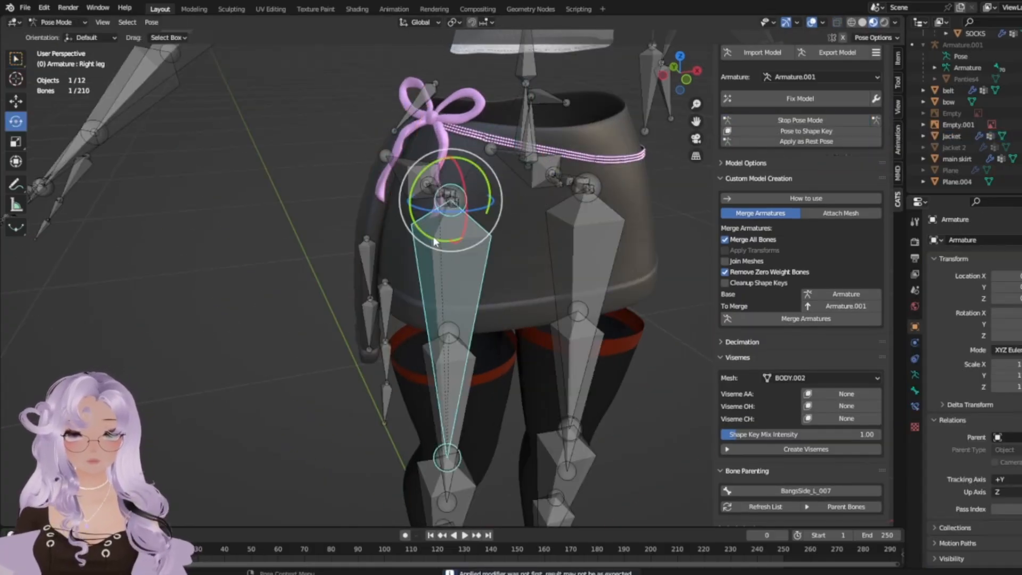
left_click_drag(450, 251, 296, 247)
middle_click_drag(296, 248, 586, 266)
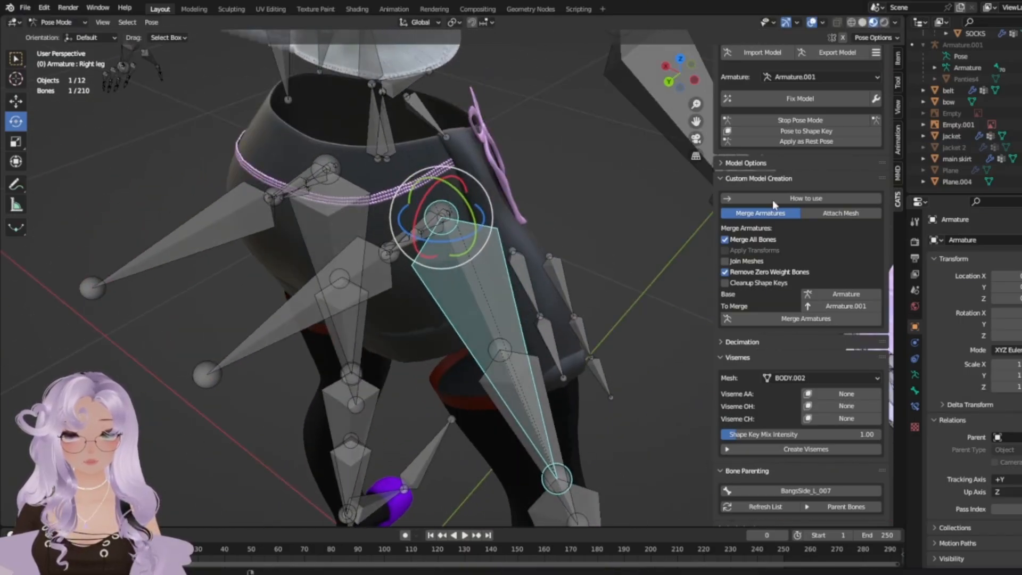
left_click(807, 141)
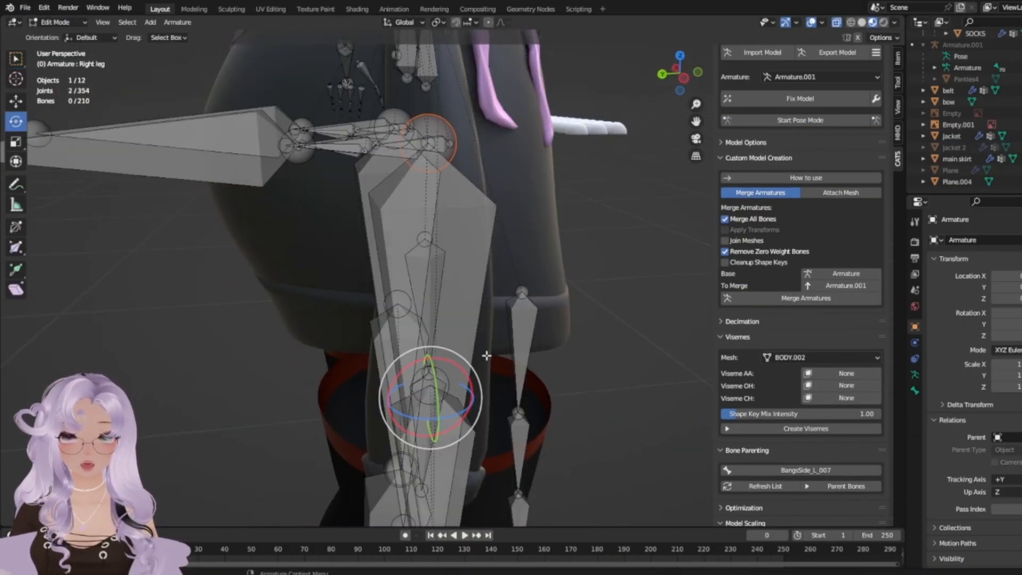
Select the jacket 1.001 bone, add the jacket mesh to the armature selection in Object Mode, and enter Weight Paint mode.
middle_click_drag(427, 292, 341, 299)
left_click(331, 304)
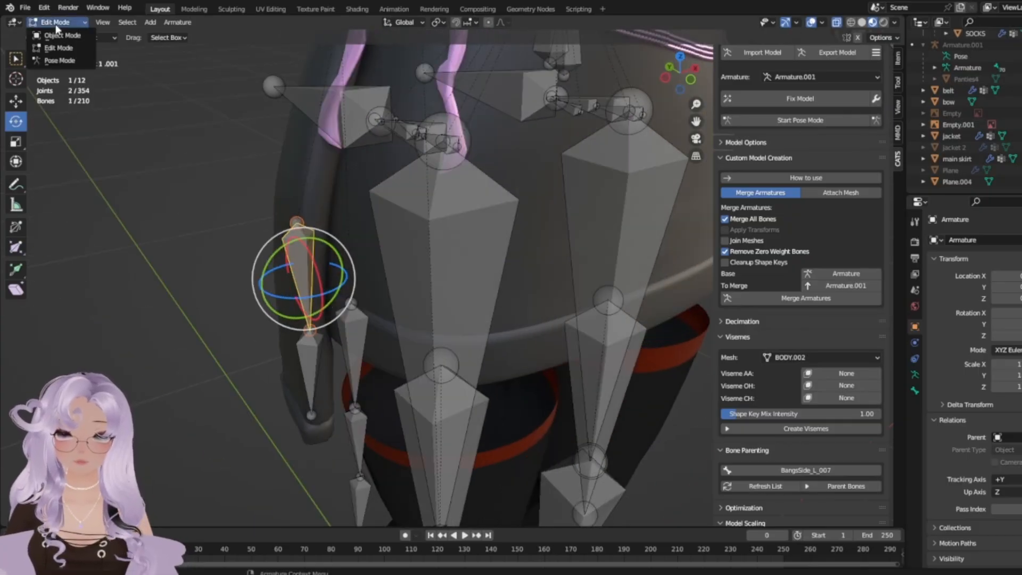
left_click(60, 35)
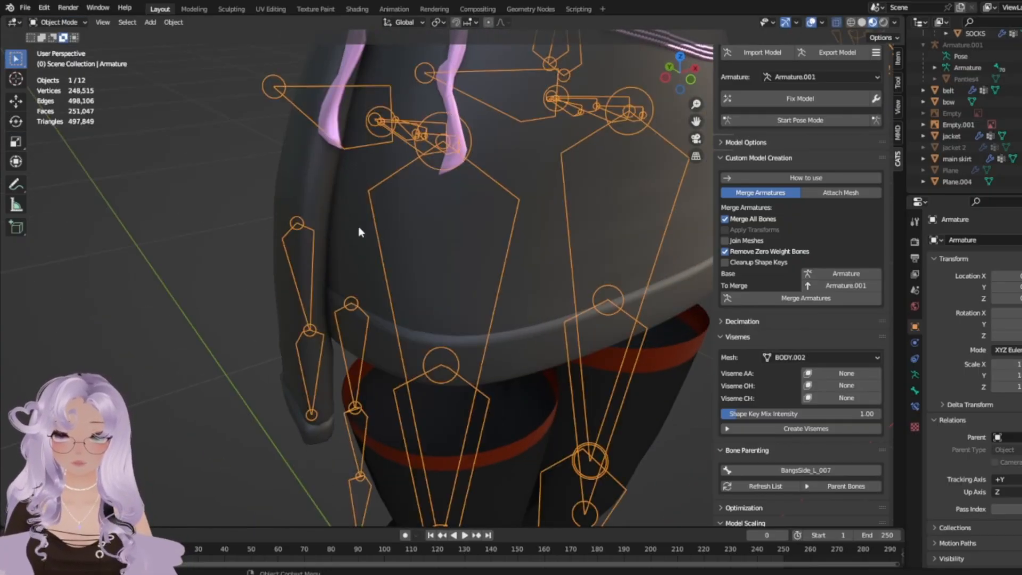
left_click(328, 213, "shift")
left_click(42, 22)
left_click(59, 83)
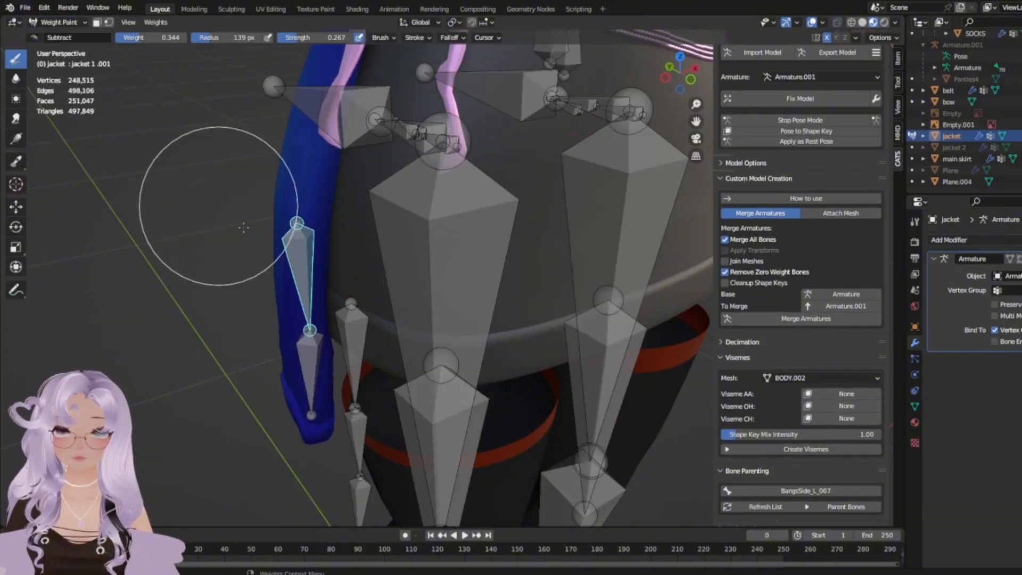
Paint away the Right leg weights around the jacket's lower end and hem with the Subtract brush at weight 0.477.
scroll(319, 277, "up", 2)
middle_click_drag(354, 264, 314, 204)
left_click(479, 257, "ctrl")
left_click(46, 39)
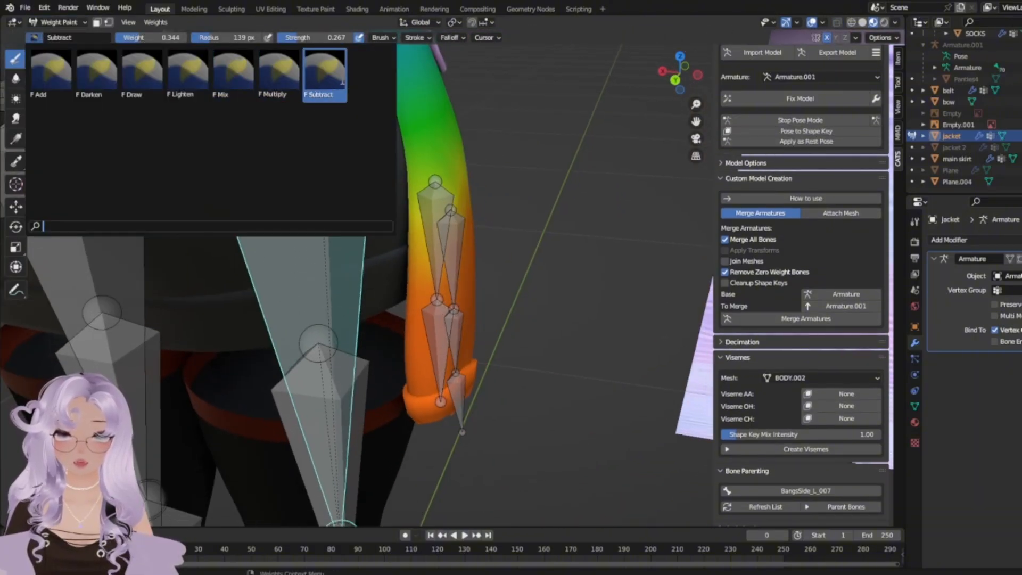
mouse_move(461, 343)
left_mouse_down()
mouse_move(399, 376)
mouse_move(420, 388)
left_mouse_up()
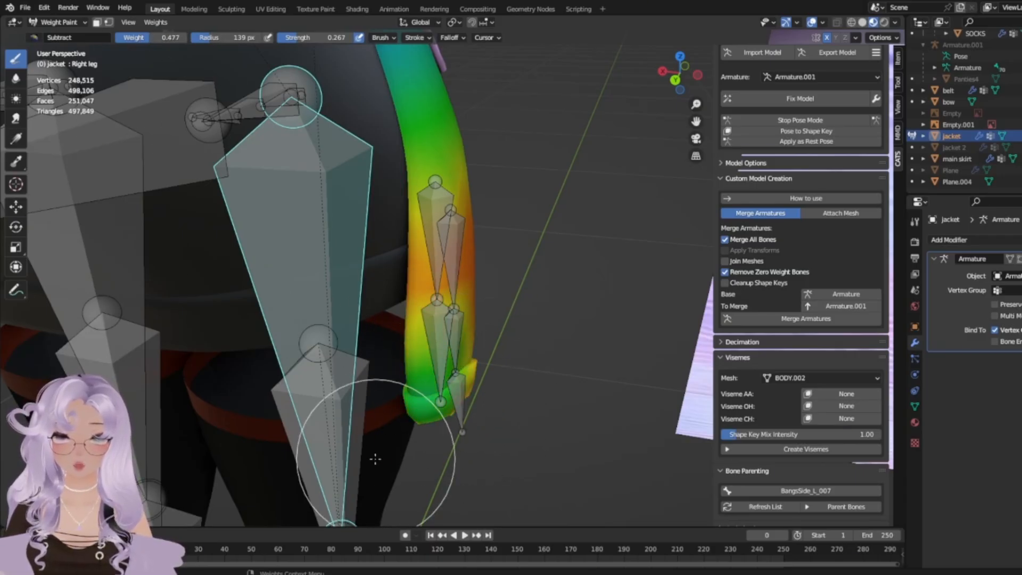
mouse_move(460, 351)
left_mouse_down()
mouse_move(445, 365)
mouse_move(467, 376)
mouse_move(430, 420)
left_mouse_up()
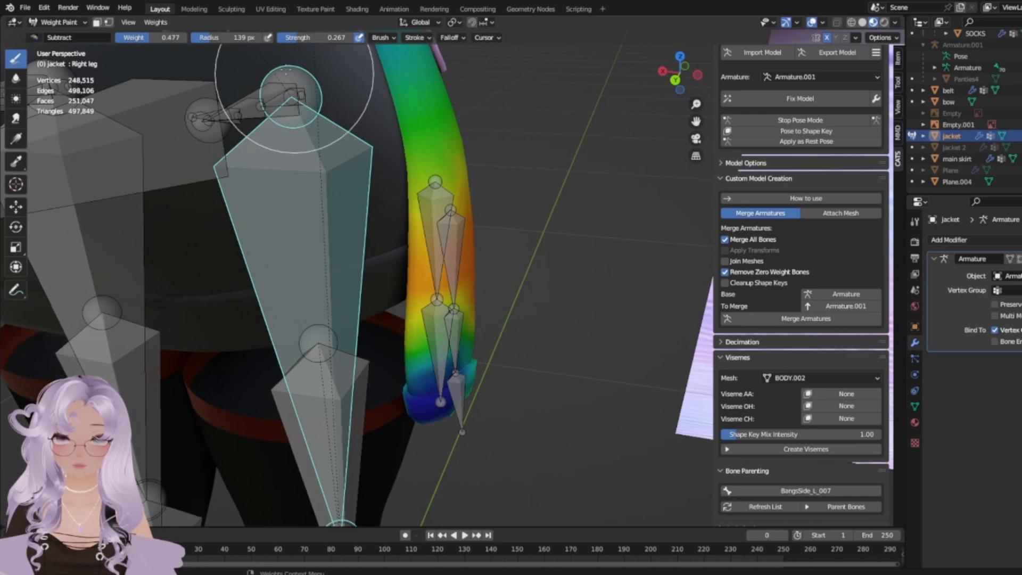
Subtract the Right leg weights from the jacket's lower half on every side, hiding the main skirt to reach its inner surface.
mouse_move(468, 342)
left_mouse_down()
mouse_move(417, 377)
mouse_move(438, 399)
left_mouse_up()
middle_click_drag(372, 389, 370, 232)
mouse_move(370, 232)
left_mouse_down()
mouse_move(400, 228)
mouse_move(366, 244)
mouse_move(426, 244)
mouse_move(383, 426)
mouse_move(365, 210)
mouse_move(406, 206)
mouse_move(418, 178)
mouse_move(382, 178)
left_mouse_up()
middle_click_drag(382, 178, 497, 361)
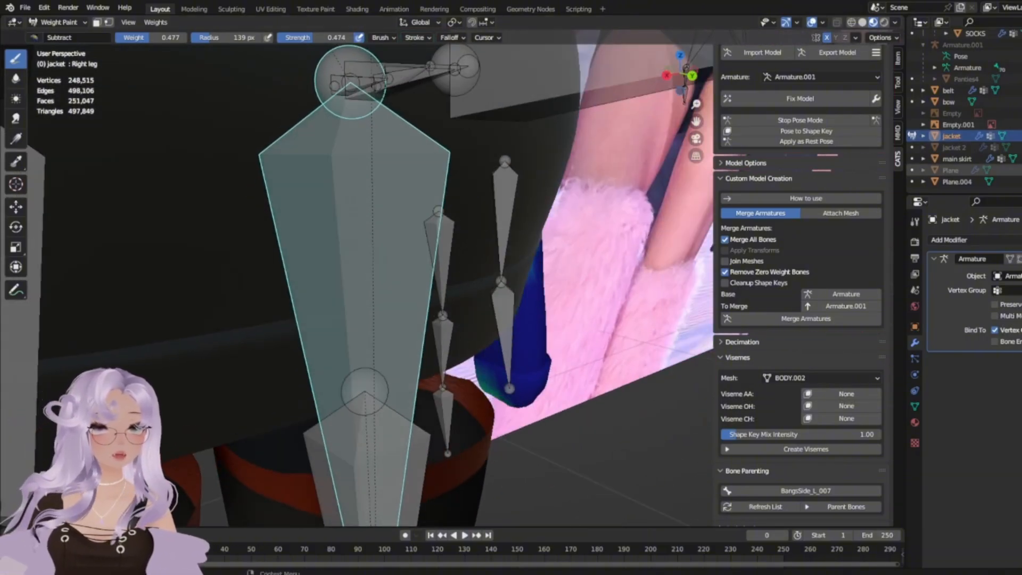
left_click(912, 158)
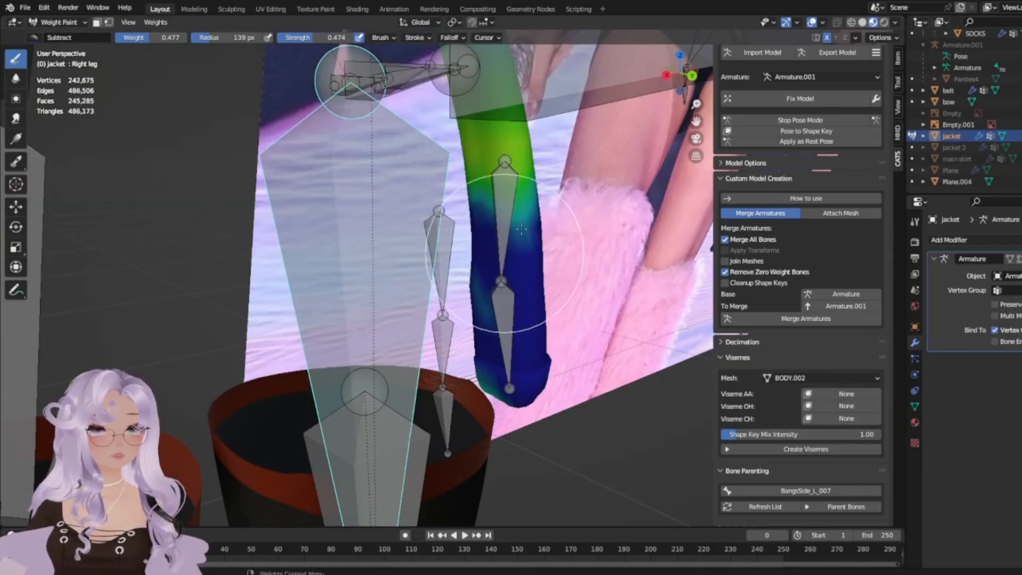
mouse_move(554, 173)
left_mouse_down()
mouse_move(511, 186)
mouse_move(506, 138)
mouse_move(506, 266)
left_mouse_up()
left_click_drag(476, 399, 473, 377)
mouse_move(264, 404)
middle_mouse_down()
mouse_move(536, 315)
mouse_move(498, 363)
middle_mouse_up()
middle_click_drag(302, 365, 315, 376)
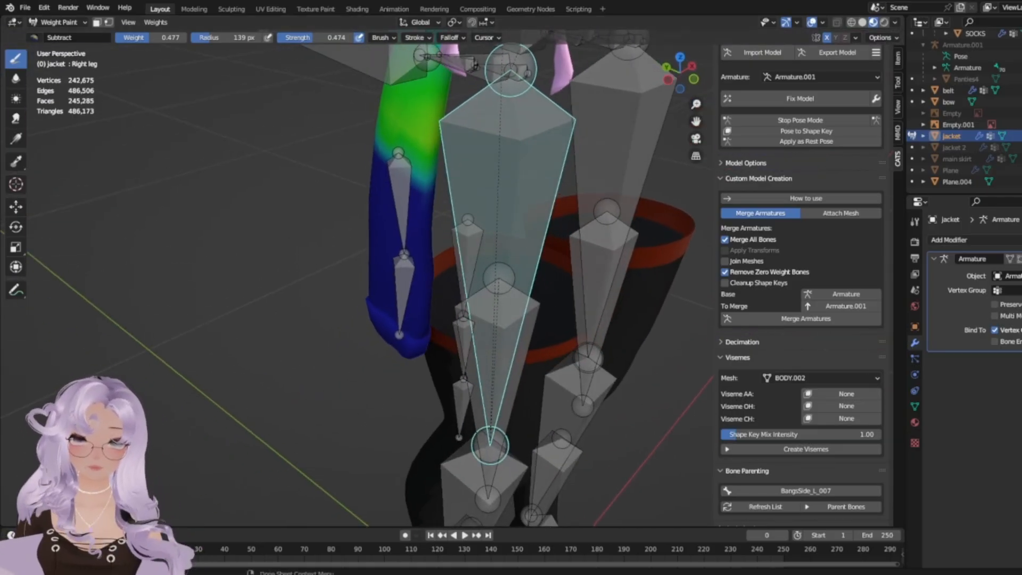
Paint jacket 1 .001 and jacket 1 .002 bone weights onto the jacket's lower half with the Add brush at strength 0.259.
middle_click_drag(449, 85, 115, 198)
left_click(394, 198, "shift")
left_click(34, 37)
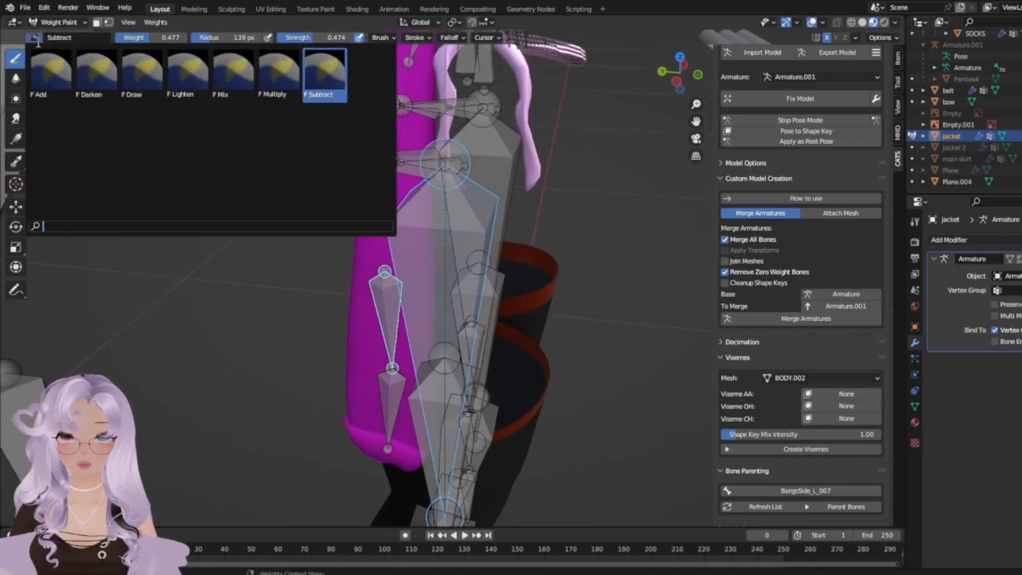
left_click(45, 88)
mouse_move(397, 307)
left_mouse_down()
mouse_move(486, 301)
mouse_move(334, 343)
mouse_move(455, 305)
mouse_move(333, 342)
mouse_move(365, 330)
mouse_move(375, 357)
left_mouse_up()
middle_click_drag(376, 357, 557, 322)
mouse_move(558, 322)
left_mouse_down()
mouse_move(515, 335)
mouse_move(532, 285)
mouse_move(480, 308)
left_mouse_up()
mouse_move(480, 308)
middle_mouse_down()
mouse_move(434, 331)
mouse_move(389, 334)
mouse_move(454, 338)
middle_mouse_up()
mouse_move(422, 354)
left_mouse_down()
mouse_move(492, 327)
mouse_move(365, 434)
mouse_move(359, 468)
mouse_move(445, 377)
mouse_move(368, 409)
left_mouse_up()
mouse_move(368, 409)
middle_mouse_down()
mouse_move(397, 397)
mouse_move(525, 388)
middle_mouse_up()
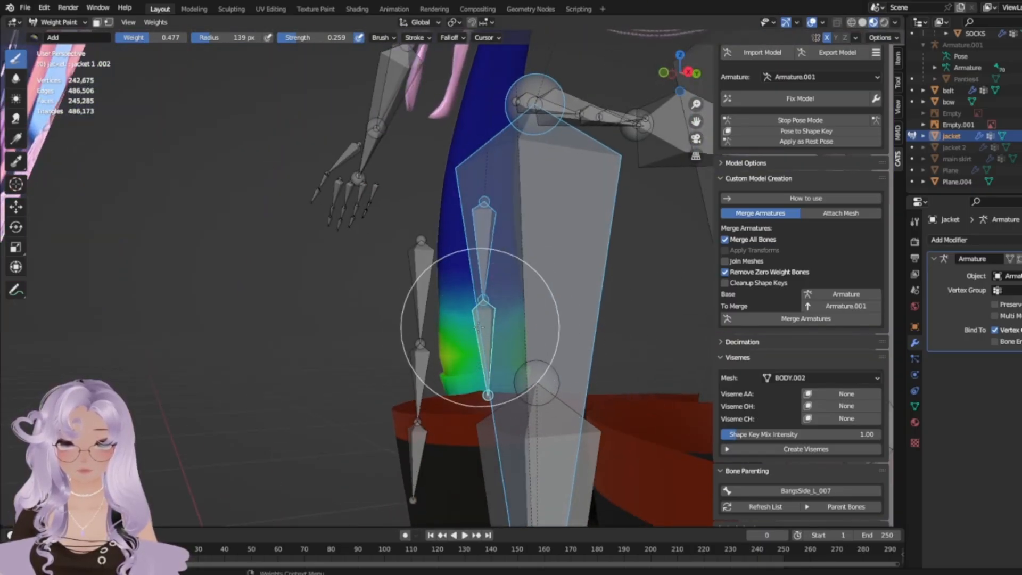
middle_click_drag(434, 331, 261, 281)
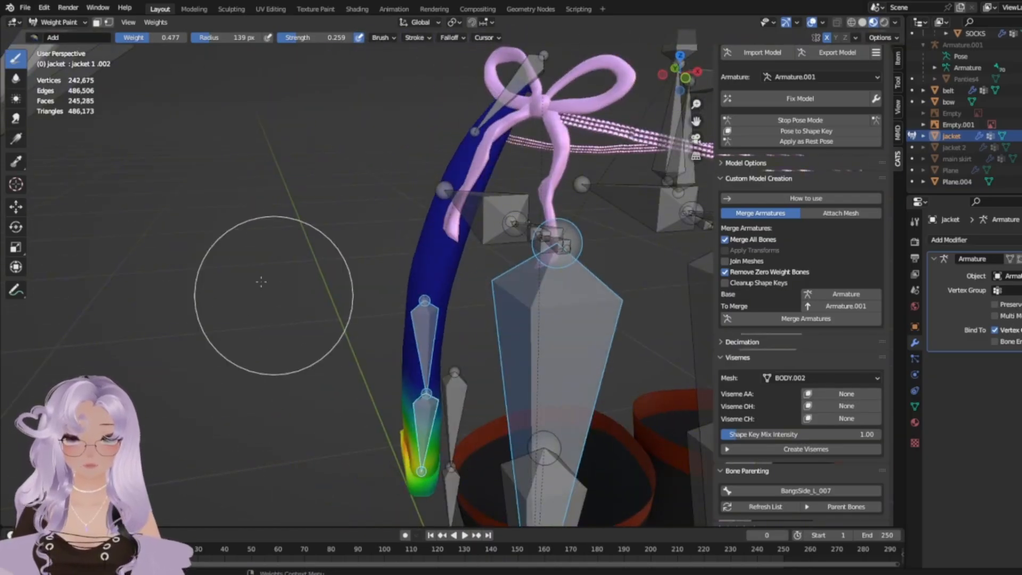
Return to Object Mode, unhide the main skirt and deselect everything.
left_click(59, 22)
left_click(50, 33)
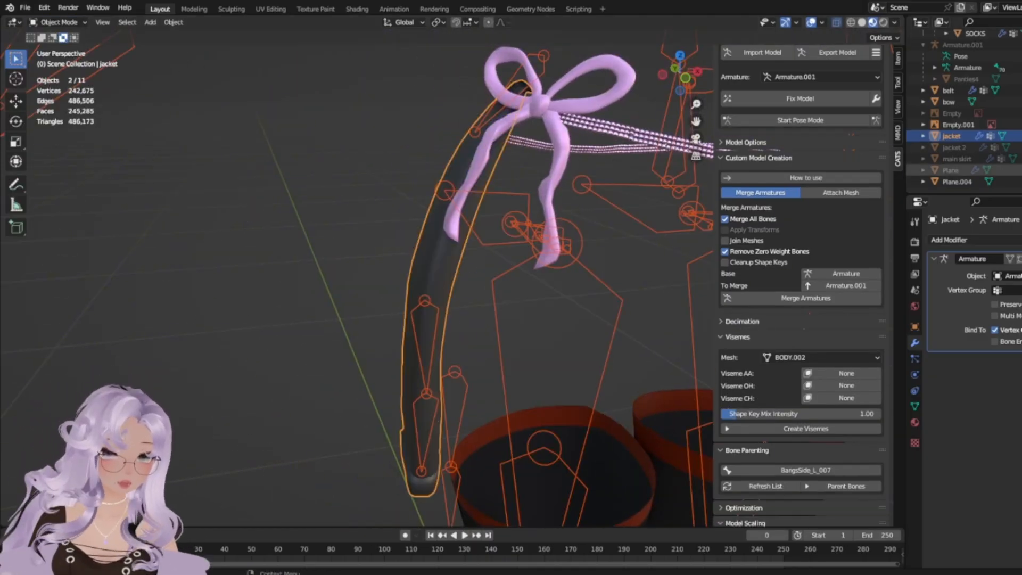
left_click(1021, 159)
key("alt+a")
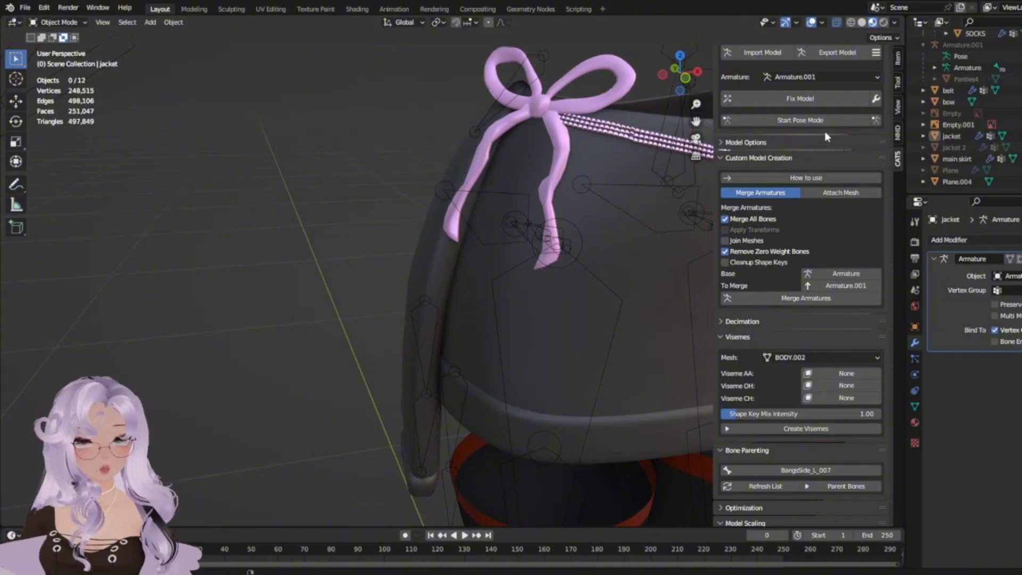
Rotate the jacket 1 .001 bone outward in Pose Mode to check how the jacket's lower end deforms.
left_click(607, 288)
key("ctrl+Tab")
left_click(605, 289)
left_click_drag(550, 283, 543, 331)
left_click(426, 349)
left_click_drag(423, 348, 366, 336)
middle_click_drag(513, 429, 459, 409)
middle_click_drag(459, 409, 476, 295, "shift")
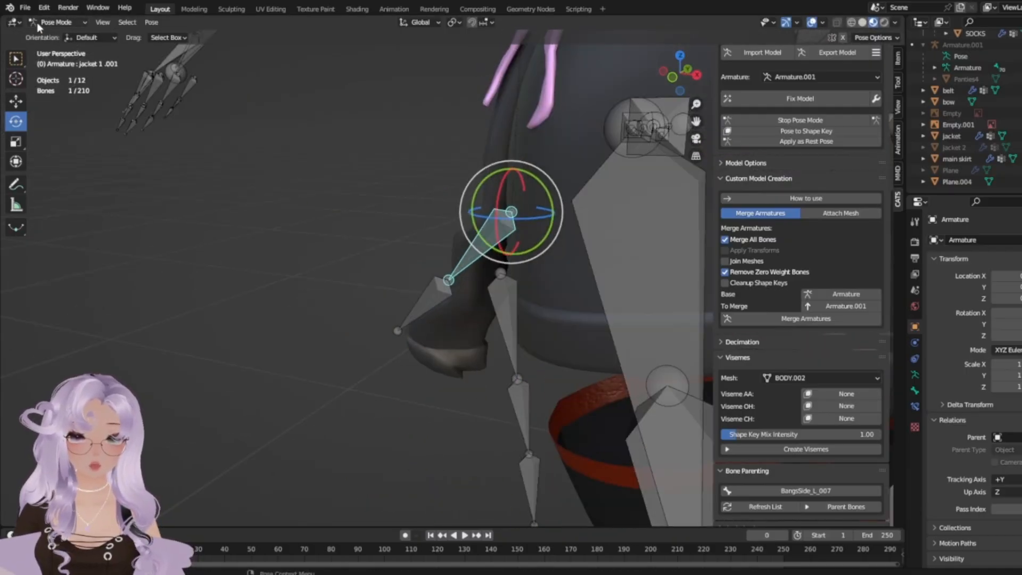
Select the jacket mesh together with the armature in Object Mode and enter Weight Paint mode.
left_click(56, 23)
left_click(53, 30)
left_click(489, 241)
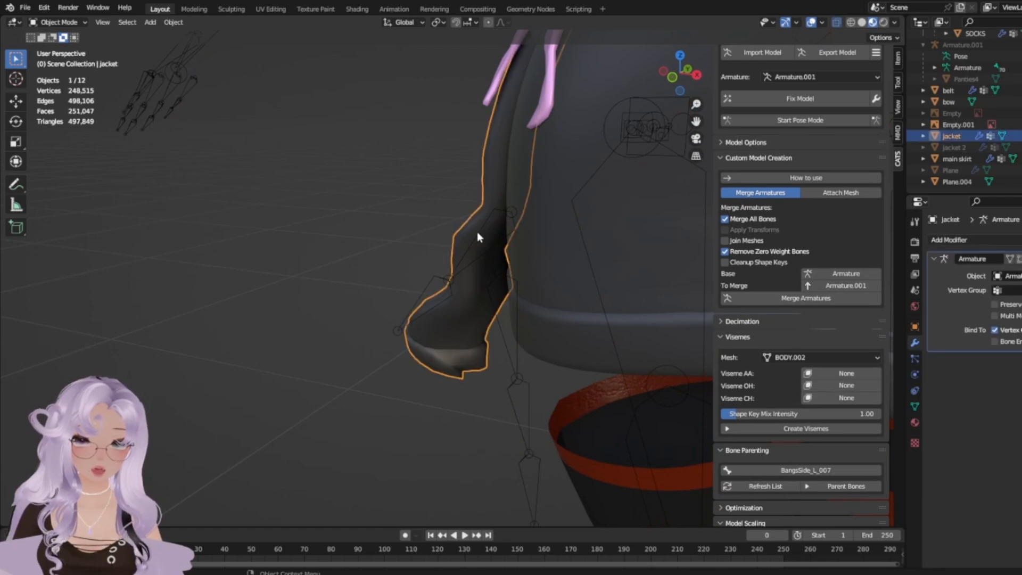
left_click(477, 232)
left_click(589, 362, "shift")
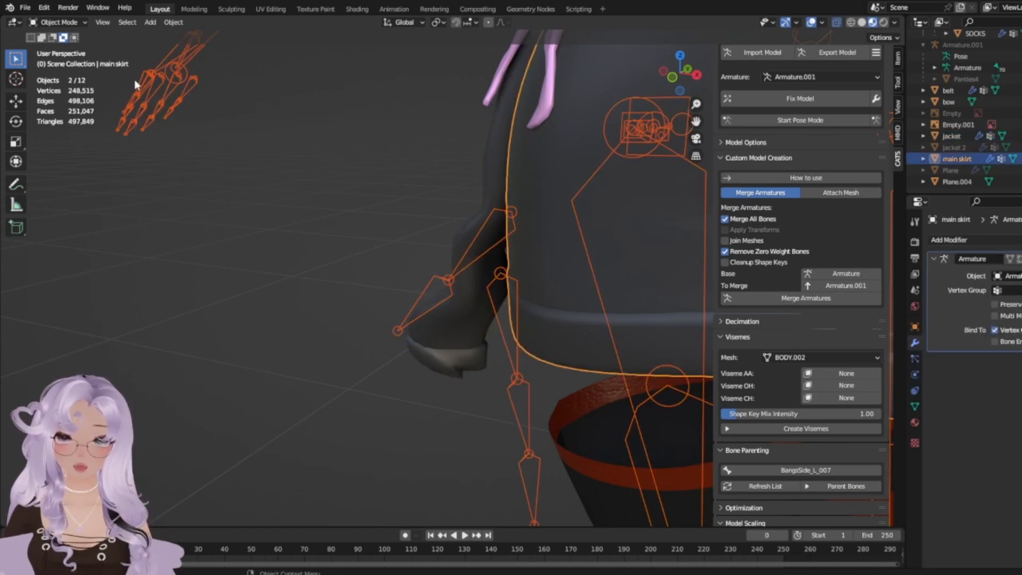
left_click(424, 279)
left_click(436, 304, "shift")
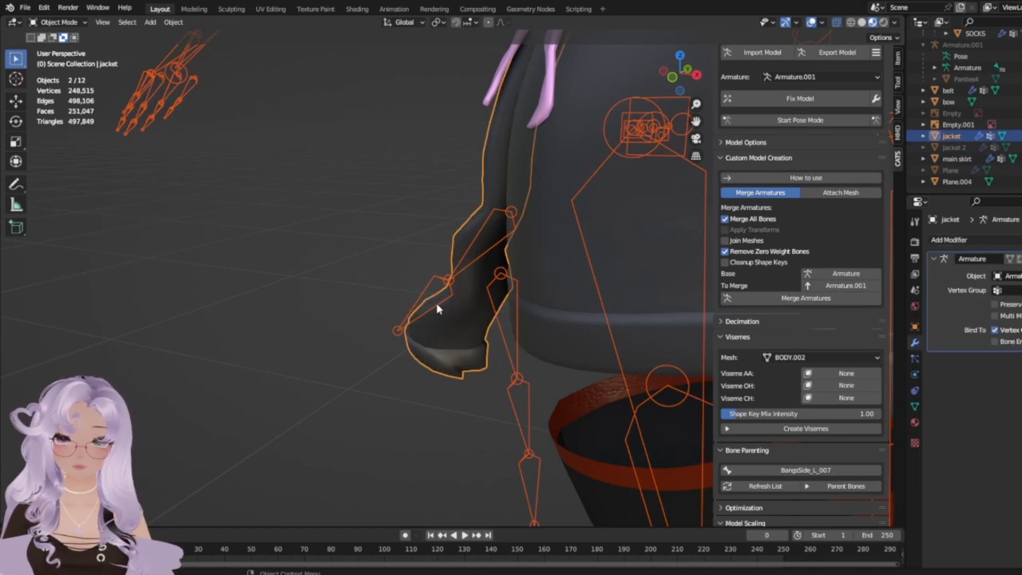
left_click(51, 27)
left_click(57, 85)
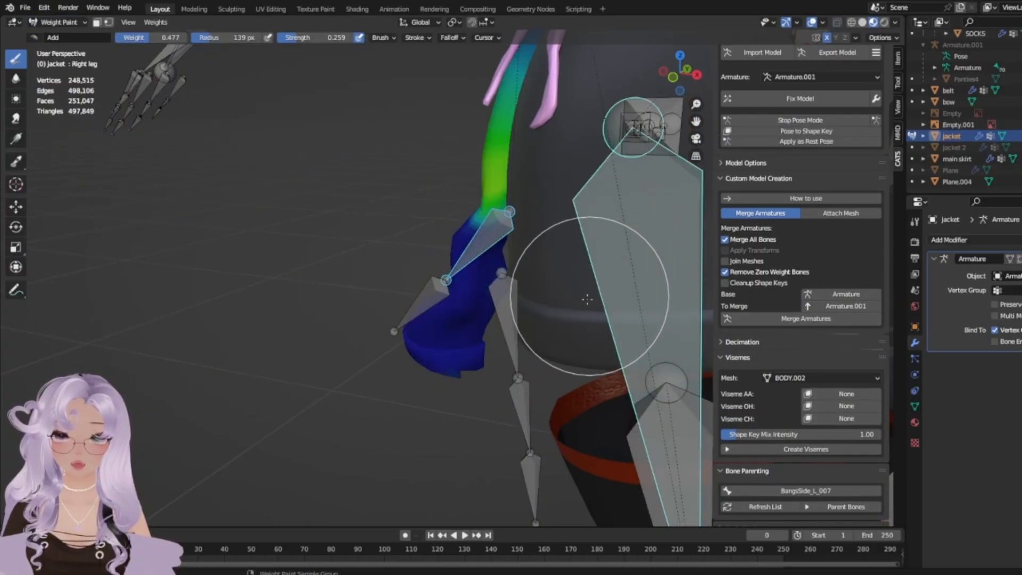
Remove the Twist_Leg_R weights from the jacket's lower end with the Subtract brush at strength 0.474.
middle_click_drag(587, 299, 513, 219, "shift")
scroll(426, 210, "up", 4)
mouse_move(320, 197)
middle_mouse_down()
mouse_move(373, 213)
mouse_move(597, 344)
middle_mouse_up()
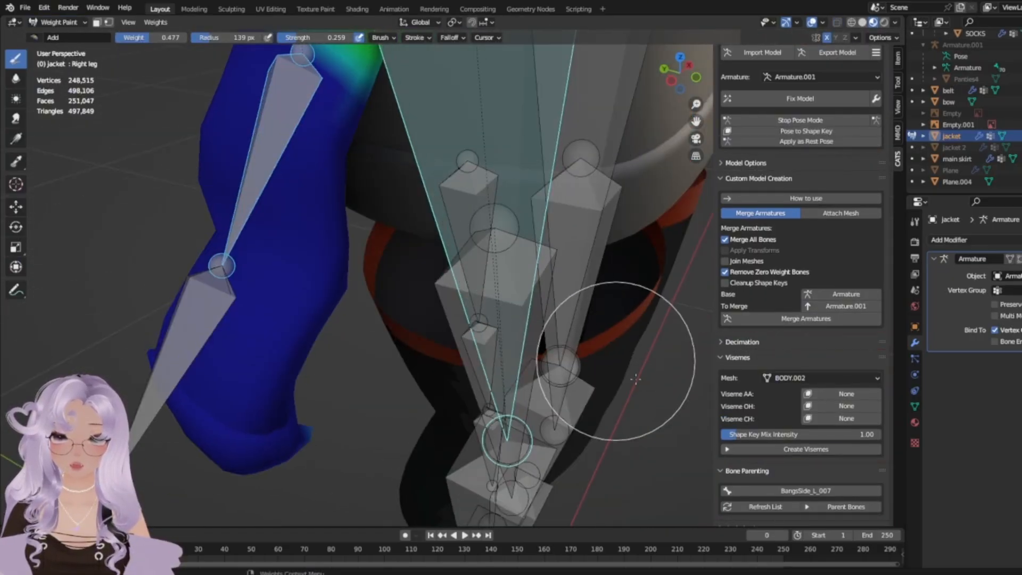
middle_click_drag(636, 379, 602, 352)
middle_click_drag(493, 324, 453, 314)
left_click(33, 40)
left_click(321, 83)
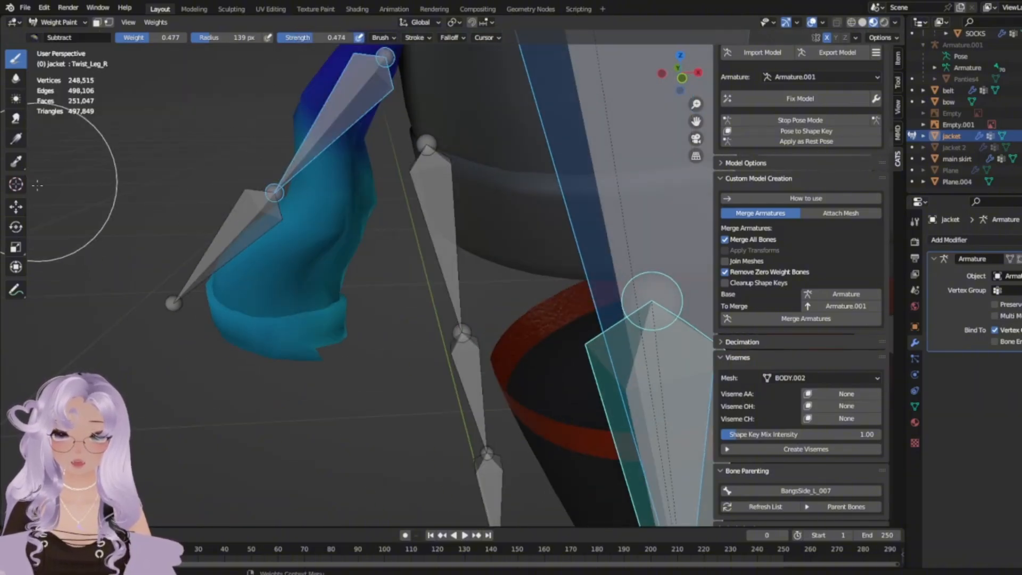
left_click(17, 139)
left_click(16, 57)
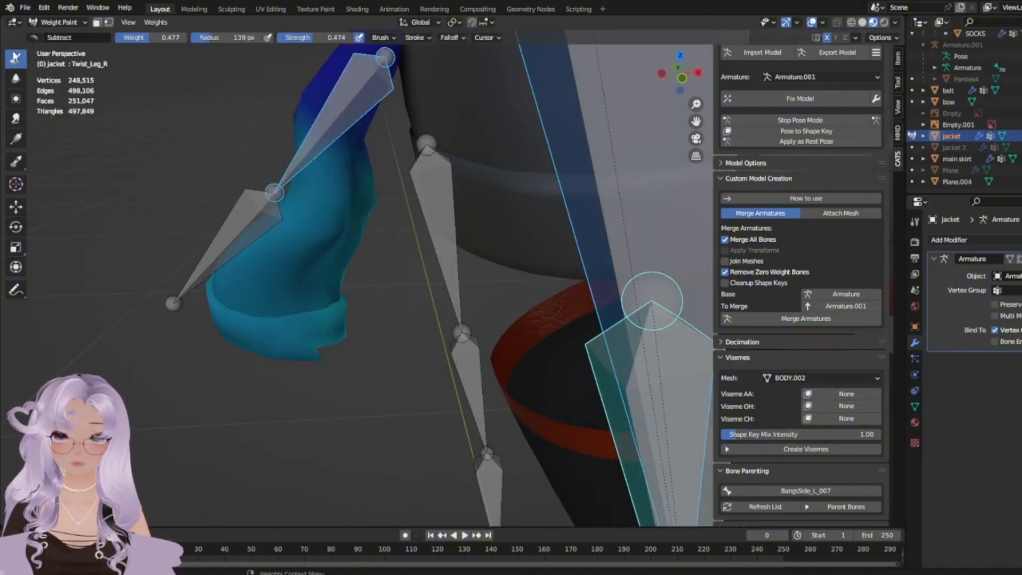
mouse_move(102, 216)
left_mouse_down()
mouse_move(285, 354)
mouse_move(281, 308)
mouse_move(245, 263)
mouse_move(255, 302)
mouse_move(248, 342)
left_mouse_up()
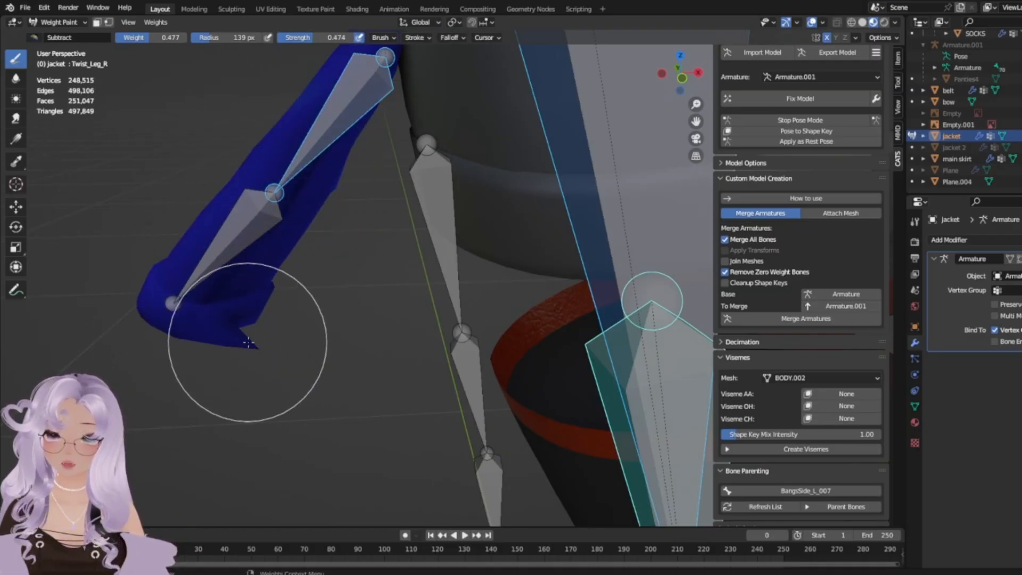
middle_click_drag(269, 258, 304, 247)
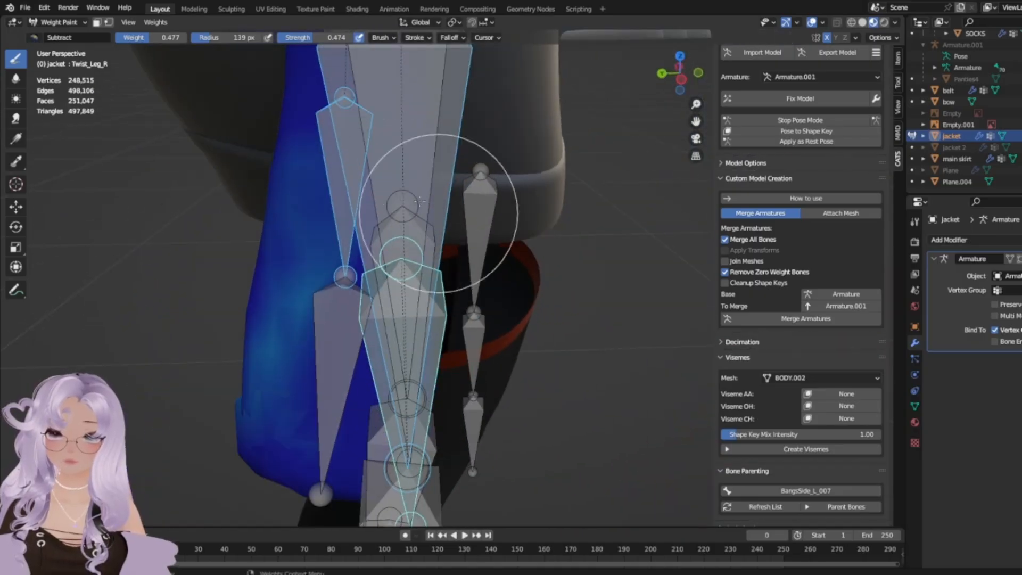
middle_click_drag(231, 291, 603, 363)
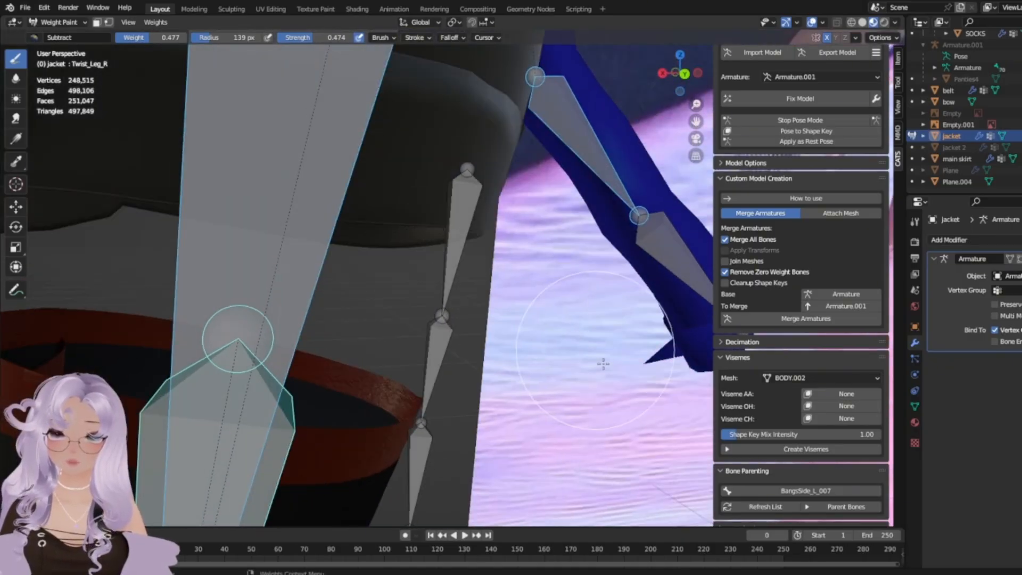
Select the Right knee and Right leg bones in turn to inspect their weights on the jacket.
mouse_move(322, 378)
middle_mouse_down("shift")
mouse_move(346, 114)
mouse_move(325, 395)
middle_mouse_up("shift")
left_click(330, 427, "shift")
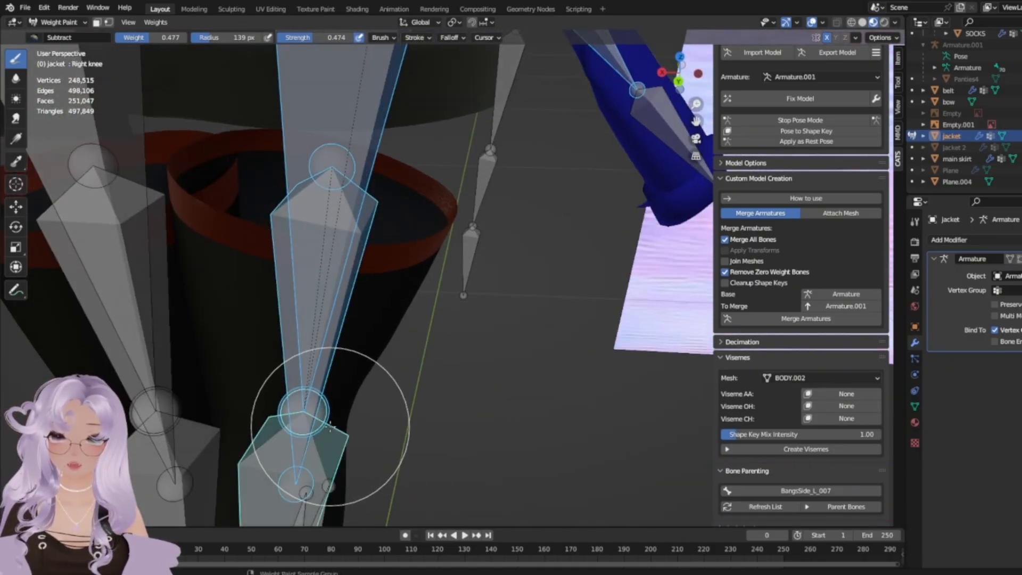
middle_click_drag(285, 297, 510, 329)
scroll(516, 256, "up", 2)
left_click(133, 273, "ctrl+shift")
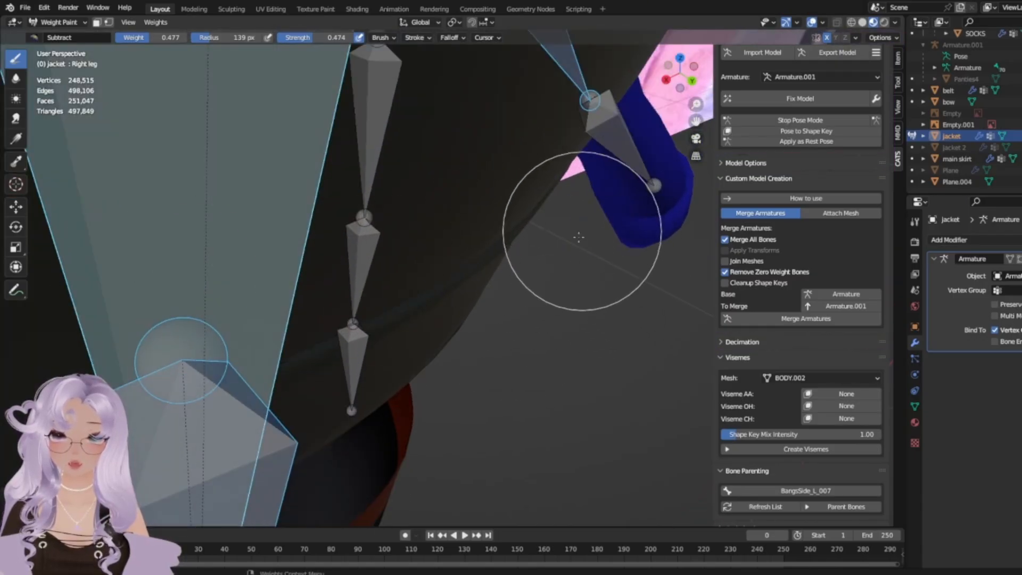
middle_click_drag(642, 235, 602, 288)
Reset the current pose, then raise the Right leg bone in Pose Mode to check the jacket and skirt.
left_click(832, 118)
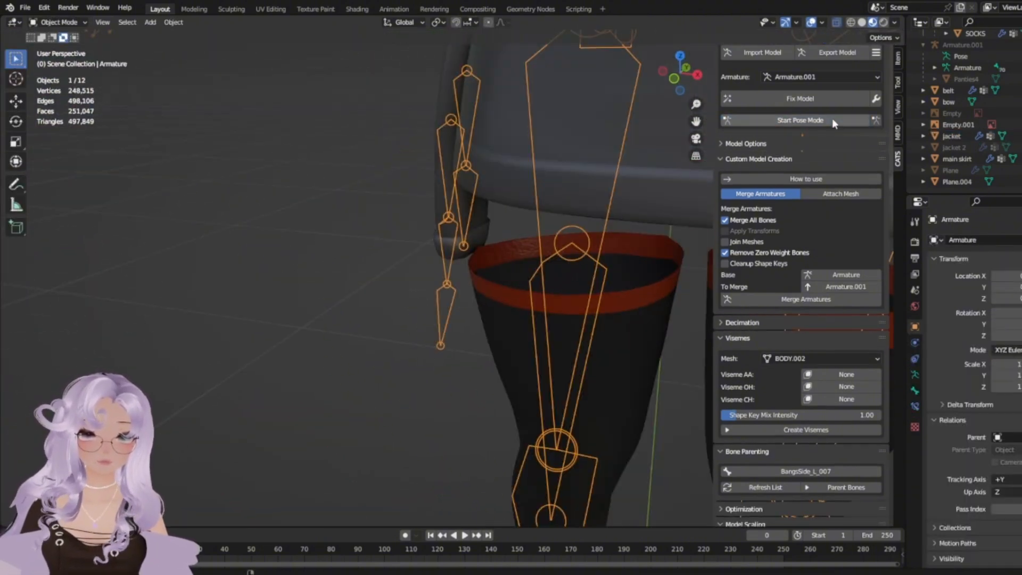
left_click_drag(583, 54, 626, 26)
scroll(612, 54, "down", 4)
middle_click_drag(421, 346, 509, 396)
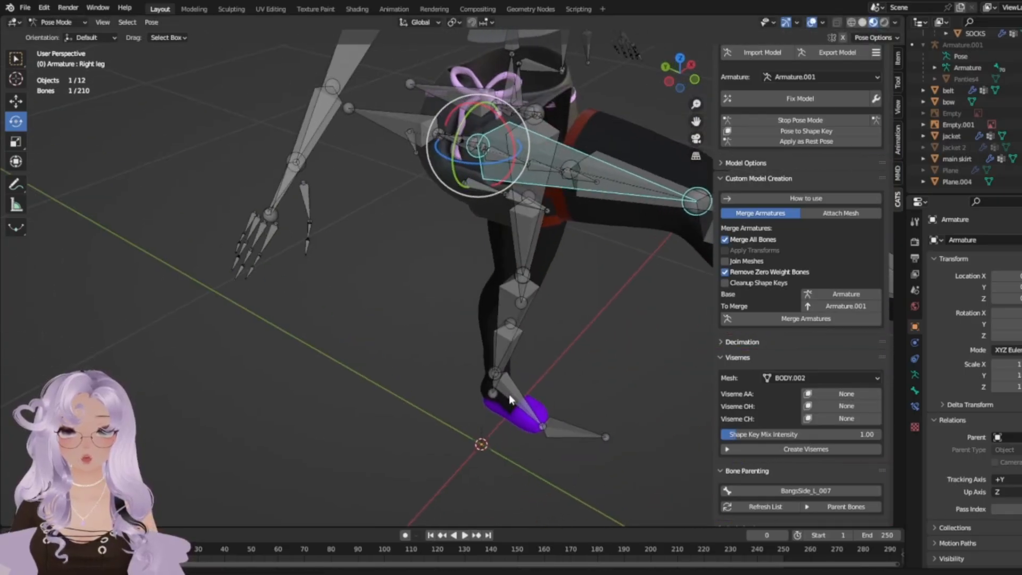
scroll(469, 425, "up", 5)
middle_click_drag(442, 432, 313, 413)
left_click(312, 407)
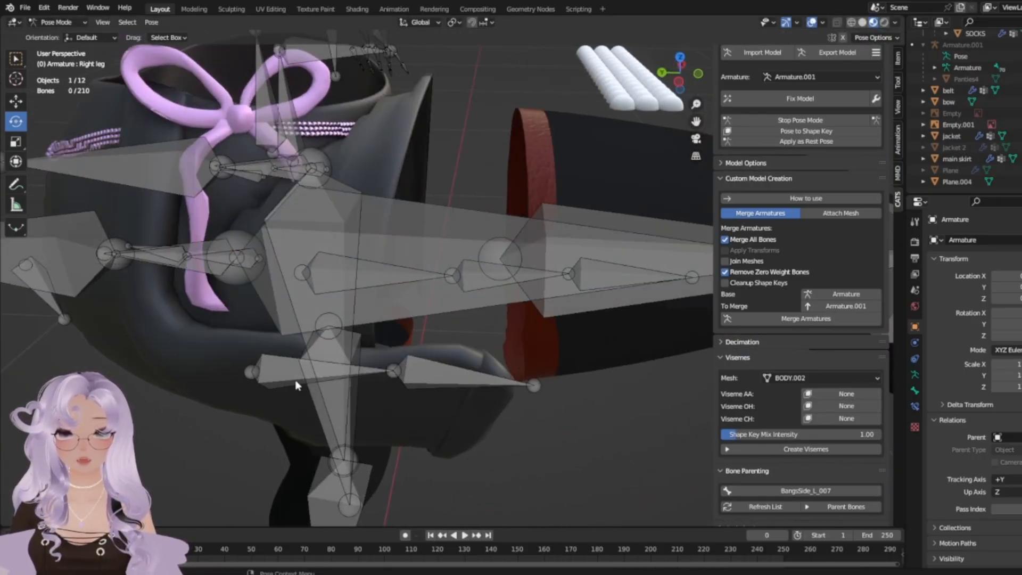
Rotate the jacket 1 .001 and jacket 1 .002 bones downward to check how the hanging strip bends.
left_click(292, 372)
left_click_drag(290, 366, 299, 406)
key("ctrl+z")
middle_click_drag(306, 428, 339, 354, "shift")
left_click(381, 303)
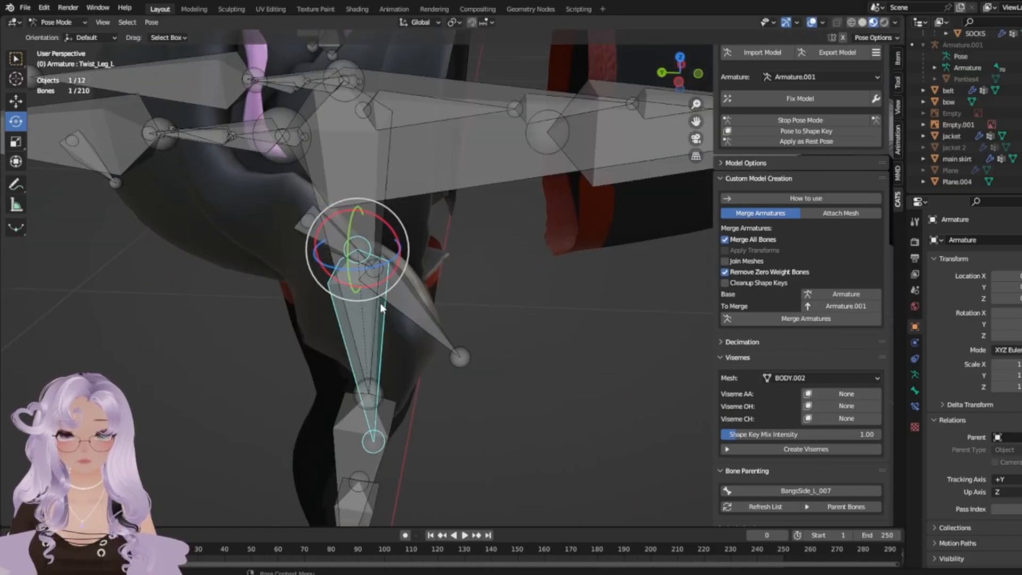
left_click(407, 294)
left_click_drag(408, 297, 377, 343)
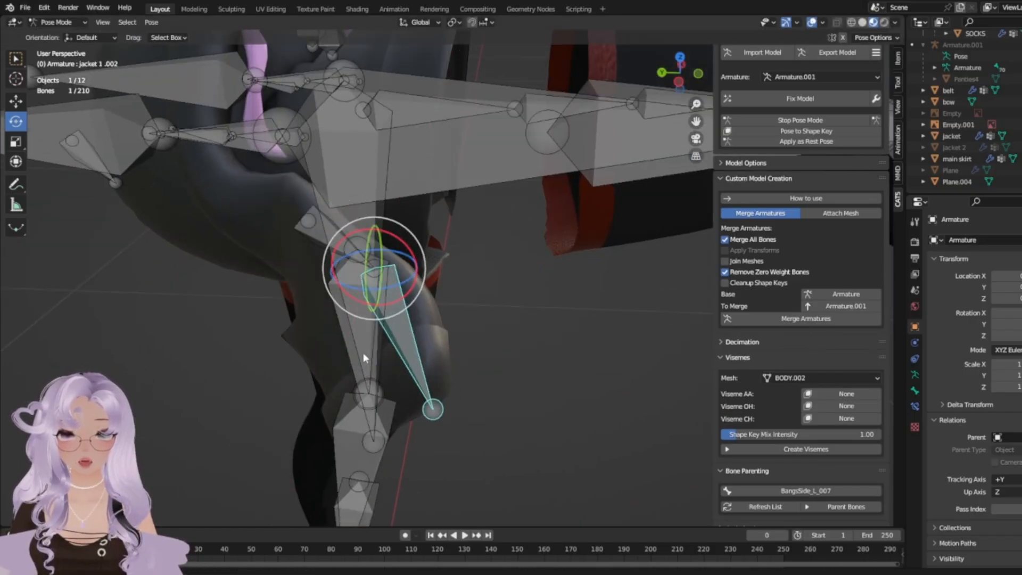
middle_click_drag(363, 352, 447, 375)
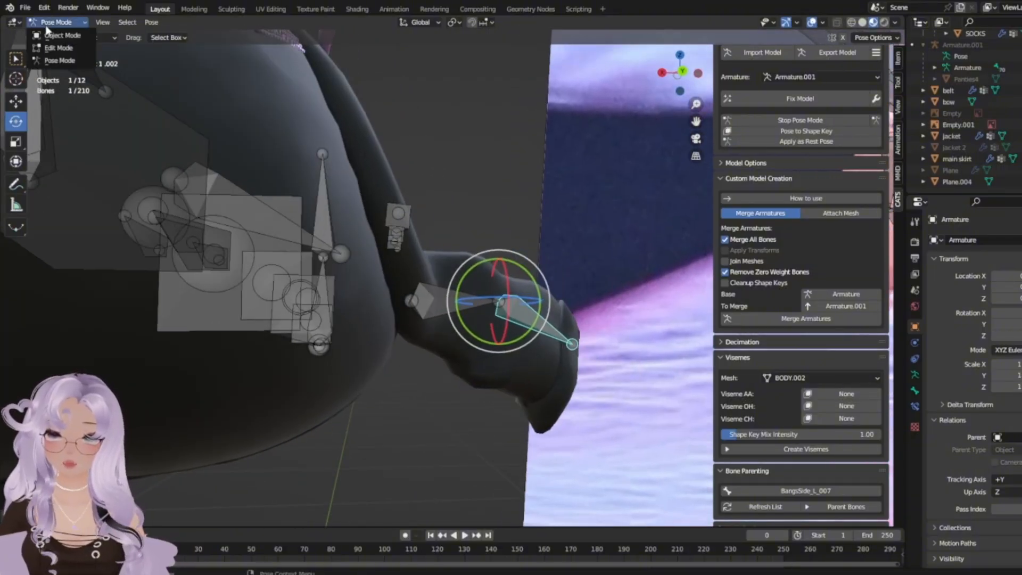
Reopen the jacket in Weight Paint mode with the armature selected and make jacket 1 .002 the active bone.
left_click(50, 34)
left_click(469, 356, "shift")
left_click(56, 22)
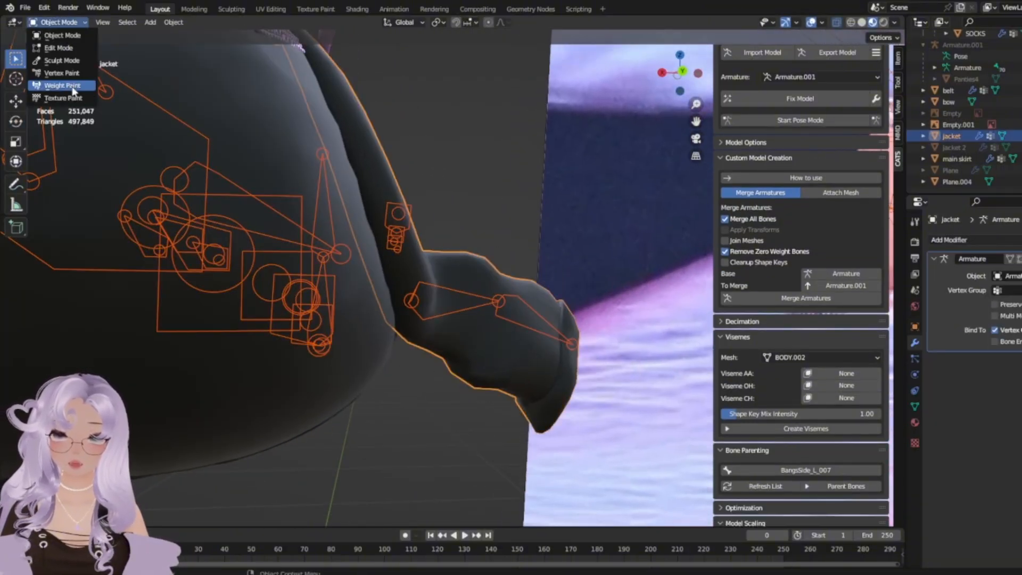
left_click(59, 88)
left_click(520, 313, "shift")
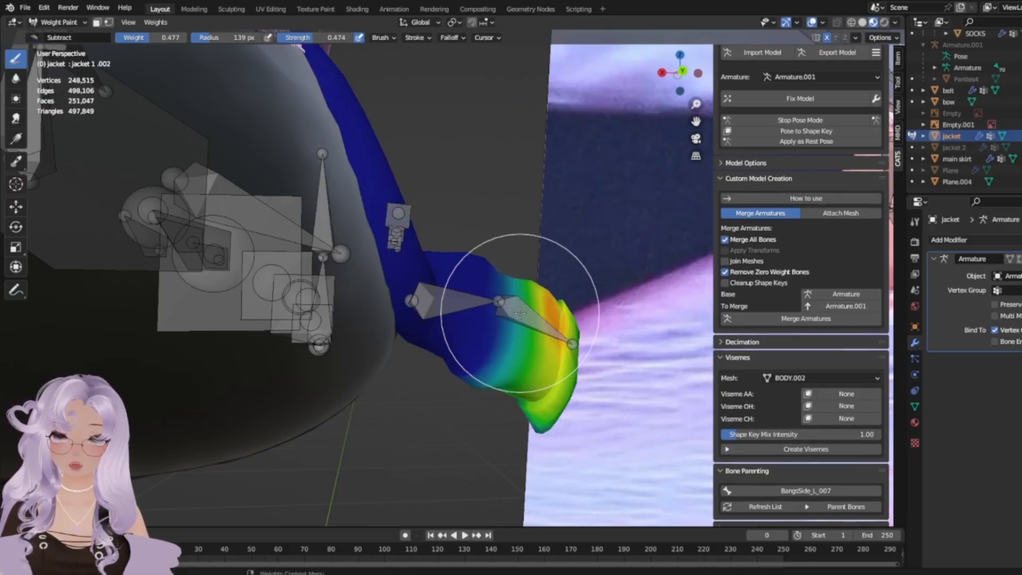
left_click(470, 304, "shift")
left_click(520, 314, "shift")
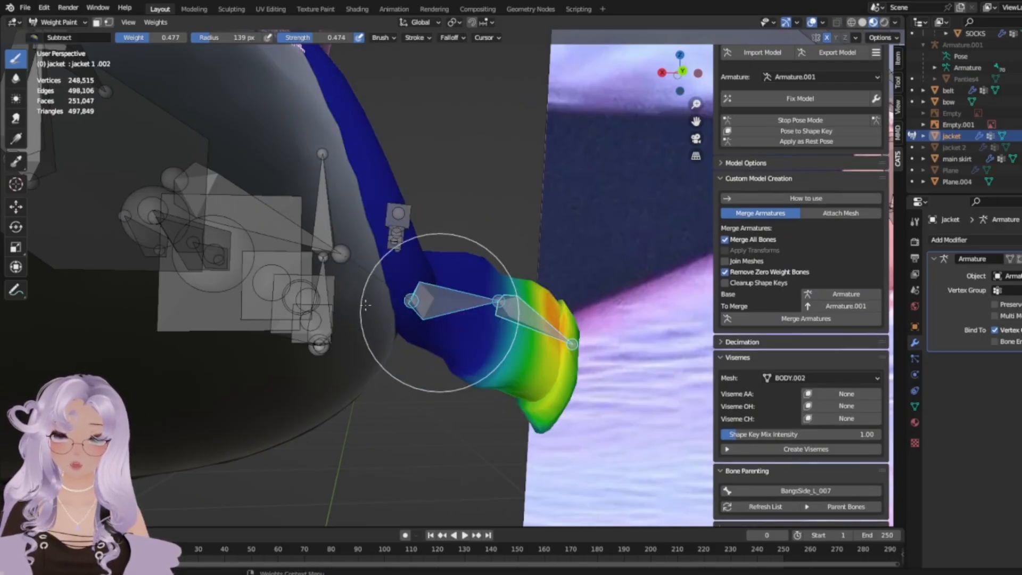
Extend the jacket 1 .002 weights further up the strip with the Add brush at strength 0.259.
left_click(33, 38)
left_click(44, 80)
mouse_move(472, 417)
left_mouse_down()
mouse_move(476, 376)
mouse_move(504, 313)
mouse_move(480, 258)
mouse_move(473, 381)
left_mouse_up()
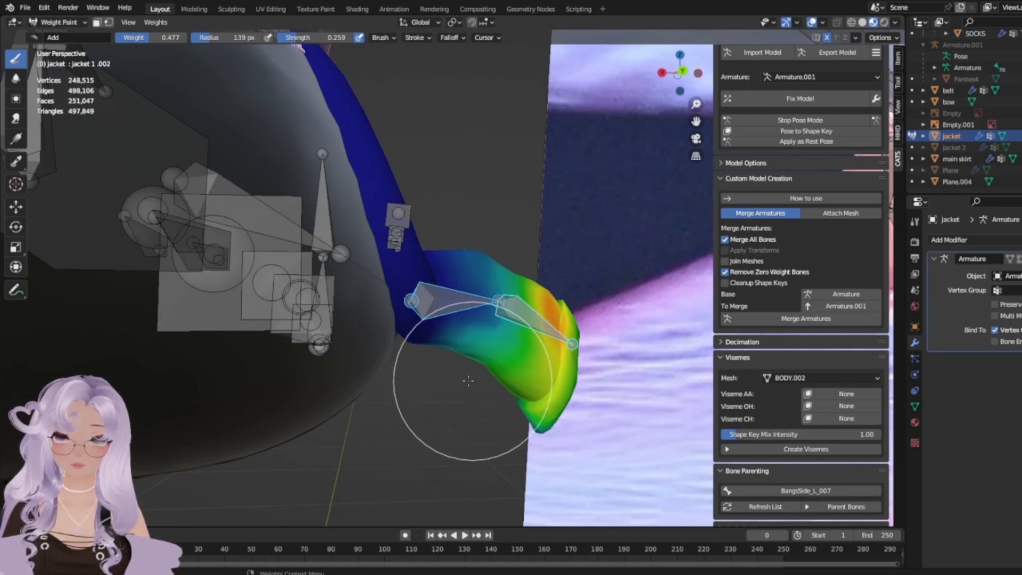
mouse_move(473, 381)
middle_mouse_down()
mouse_move(397, 391)
mouse_move(45, 151)
middle_mouse_up()
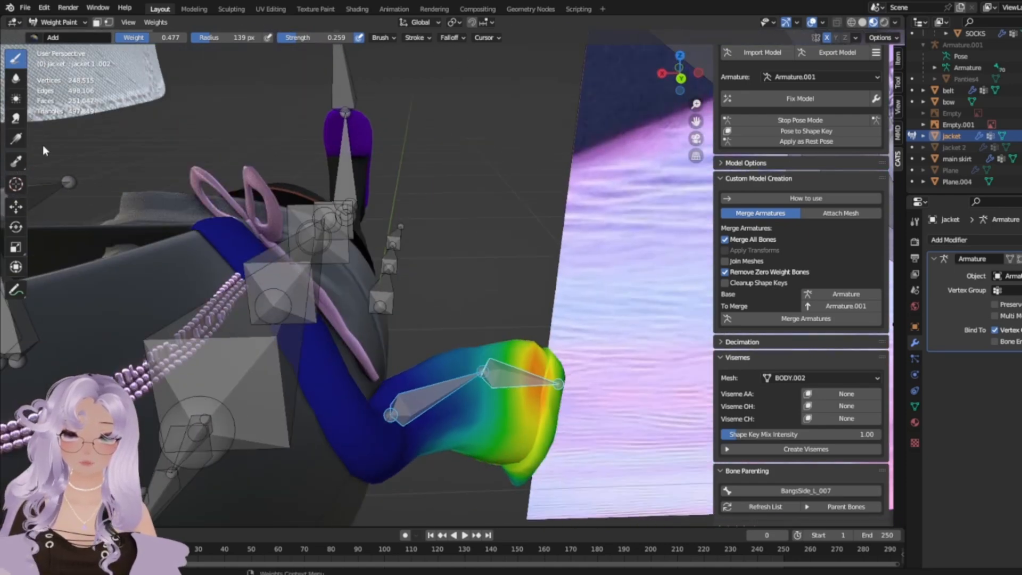
Leave Weight Paint for Object Mode and stop posing to return the armature to its rest position.
left_click(57, 22)
left_click(58, 35)
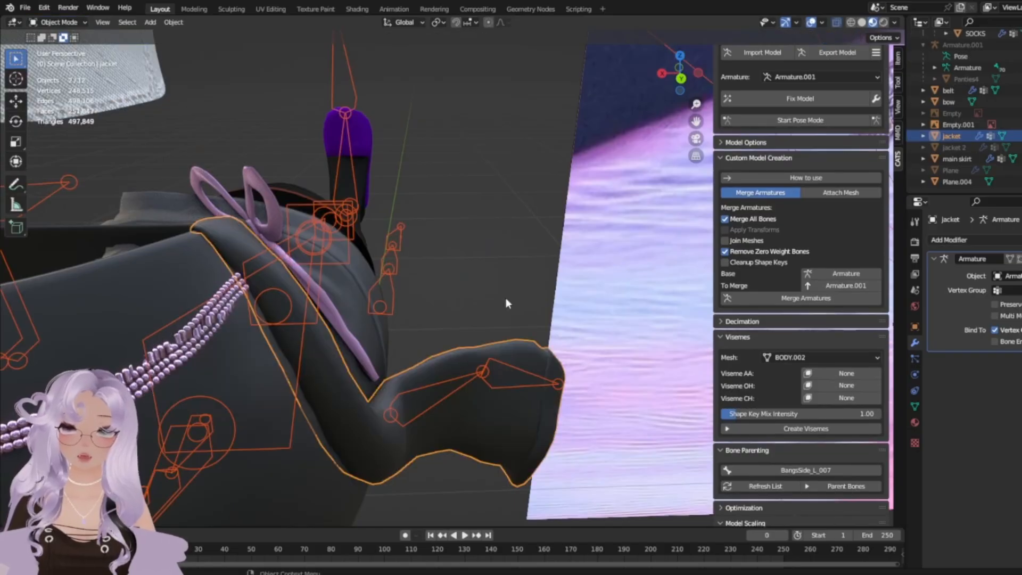
left_click(828, 118)
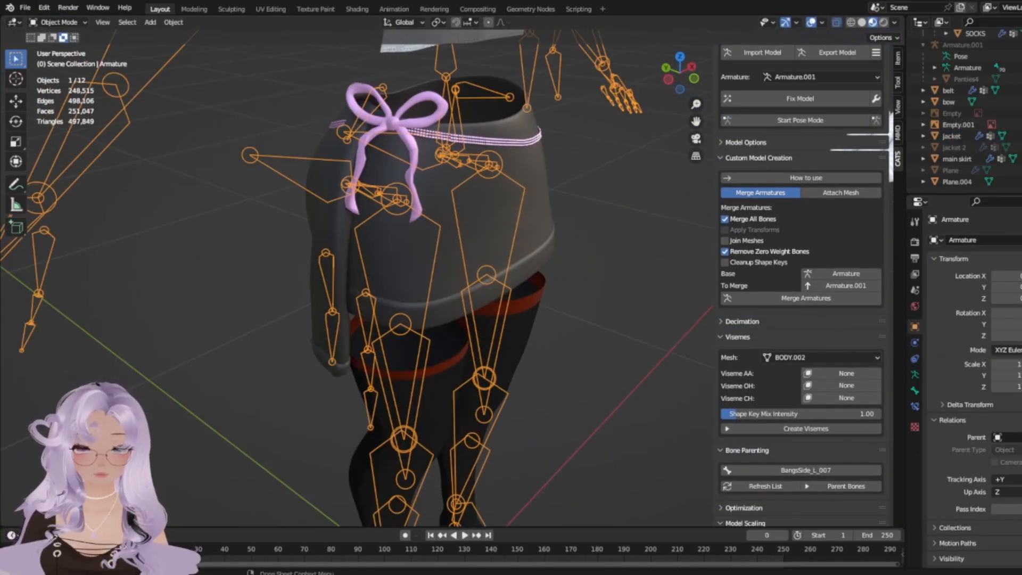
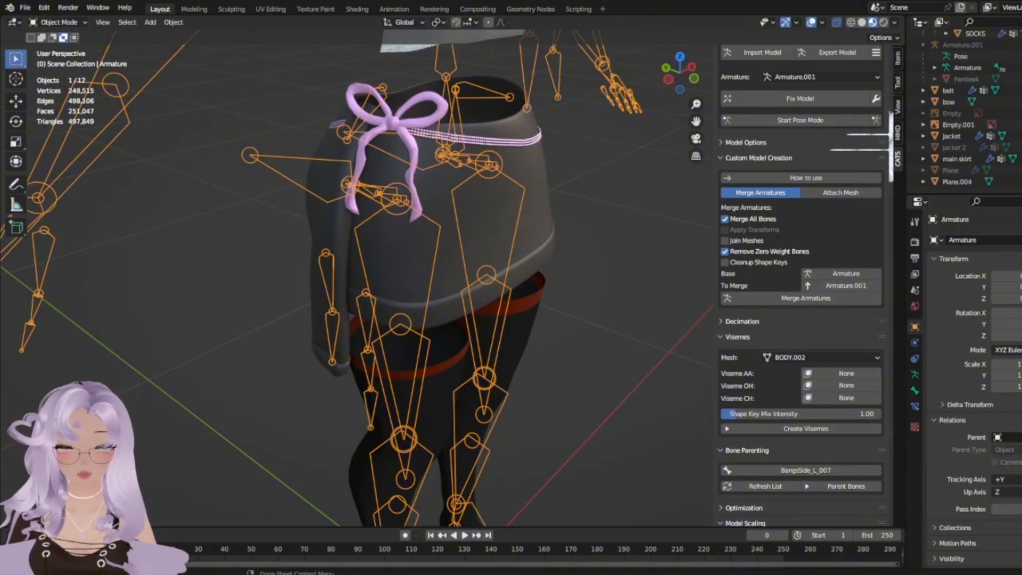
Unhide the jacket 2 strip and hide the finished jacket strip.
middle_click_drag(408, 452, 575, 399)
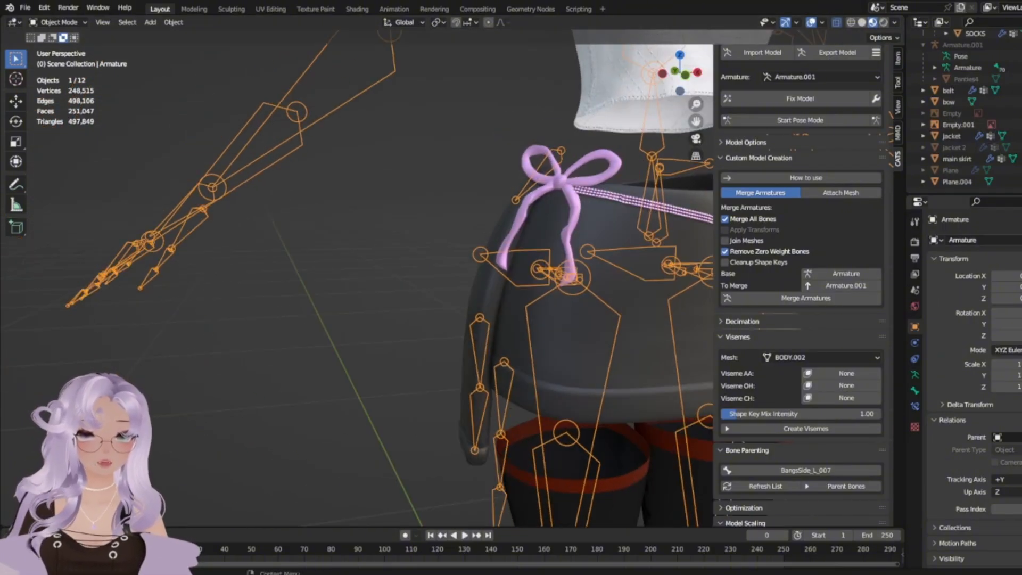
left_click(1021, 148)
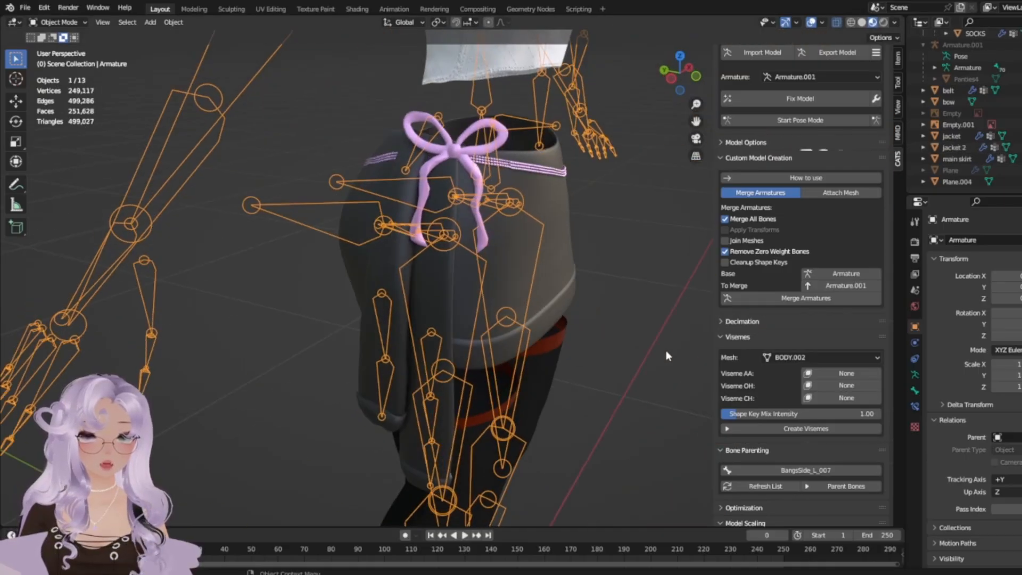
left_click(377, 286)
left_click(1020, 136)
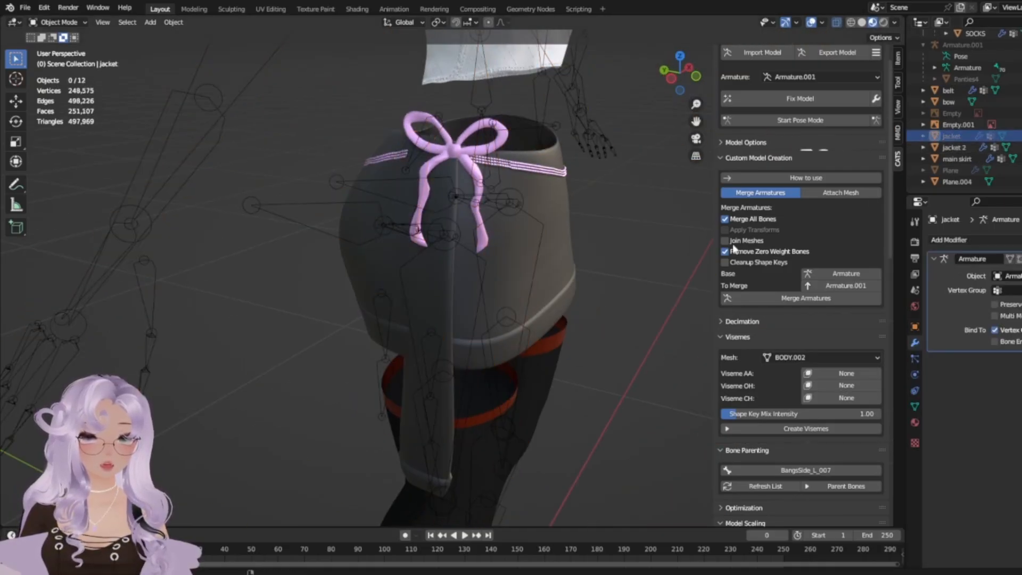
Select jacket 2 and delete all of its vertex groups.
left_click(438, 296)
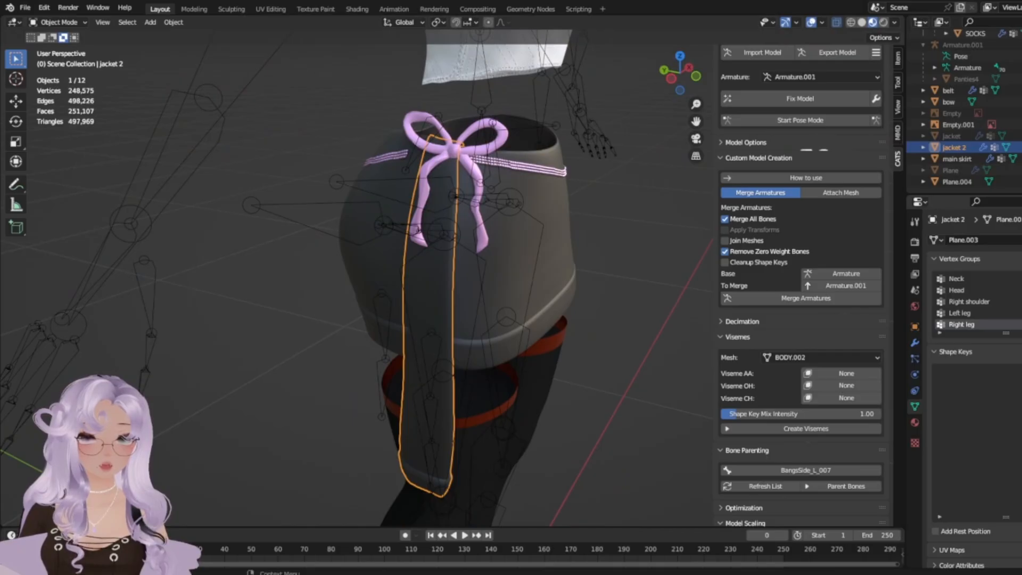
left_click(1020, 304)
left_click(1001, 432)
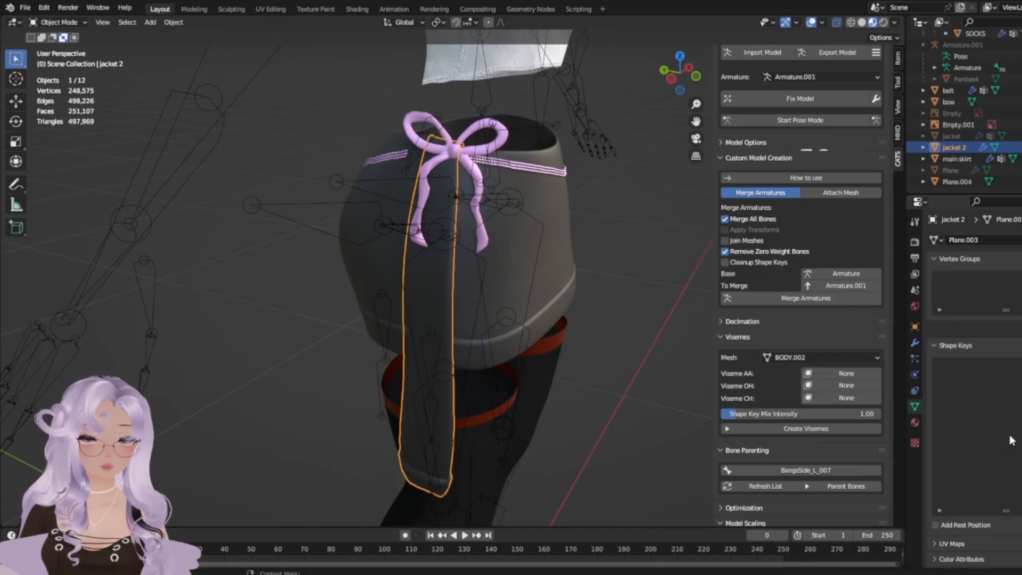
Transfer the main skirt's vertex groups to jacket 2 with a Data Transfer modifier mapped to Nearest Face Interpolated, and apply it.
left_click(915, 343)
left_click(953, 240)
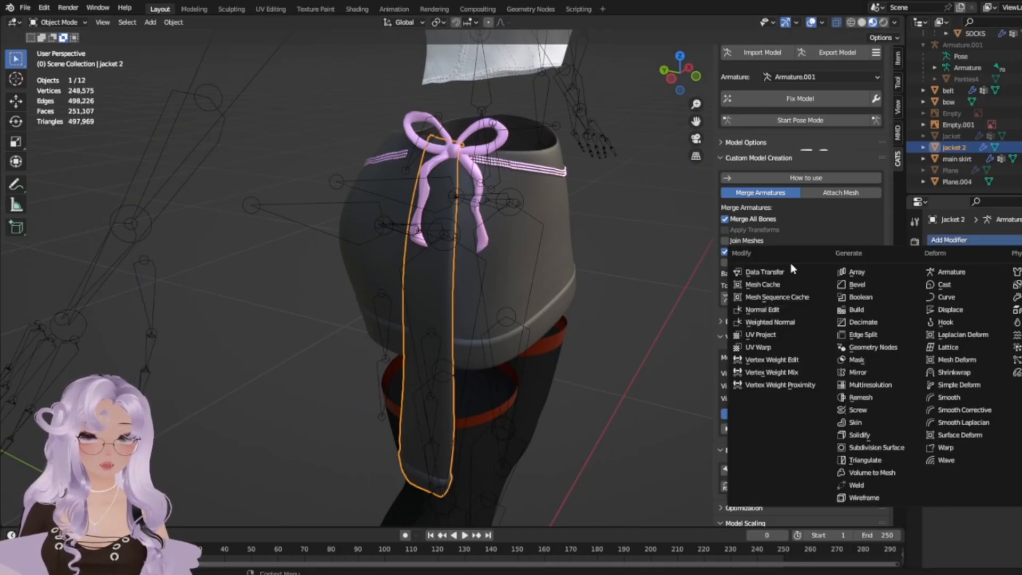
left_click(790, 274)
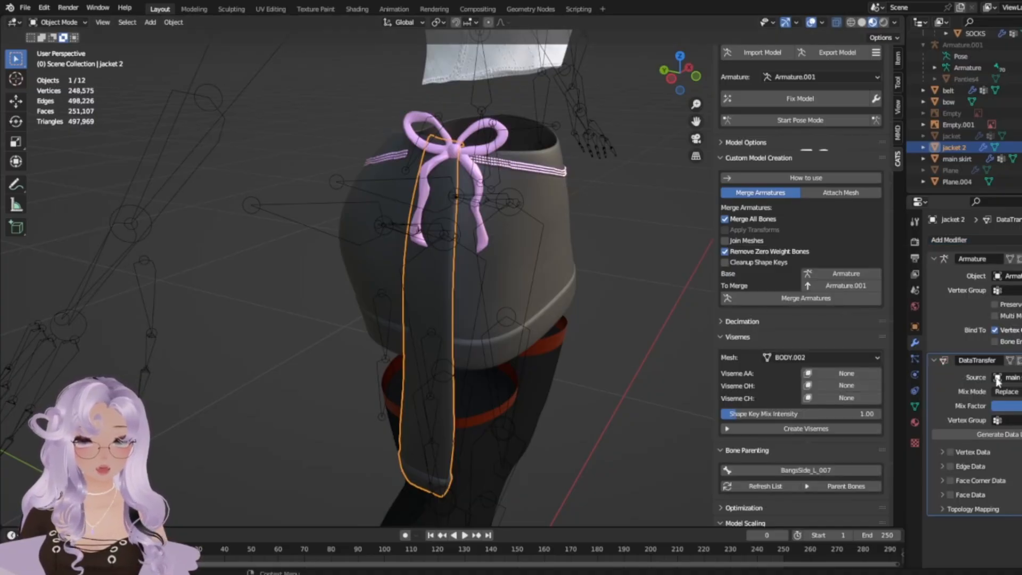
left_click(942, 452)
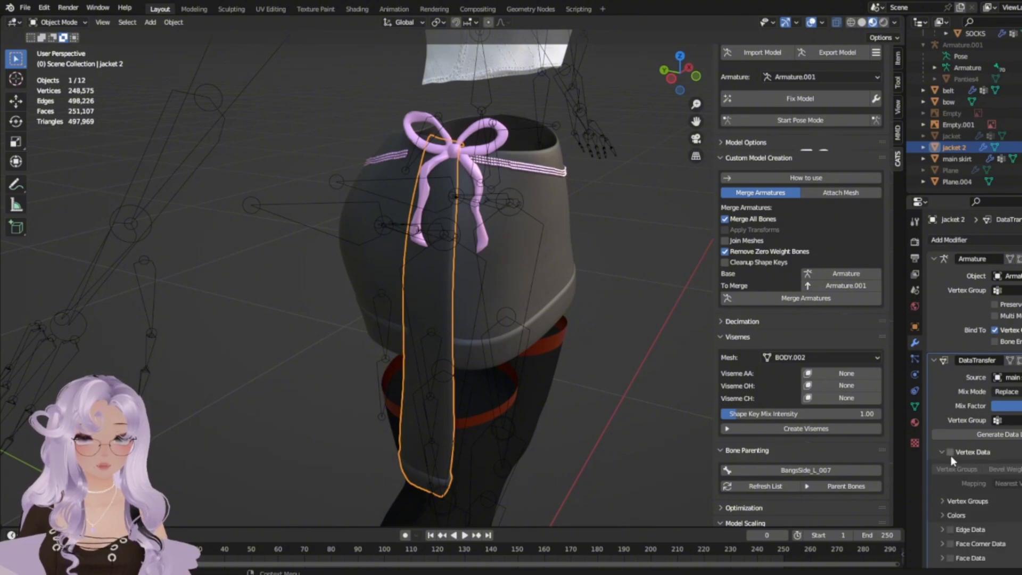
left_click(950, 452)
left_click(998, 485)
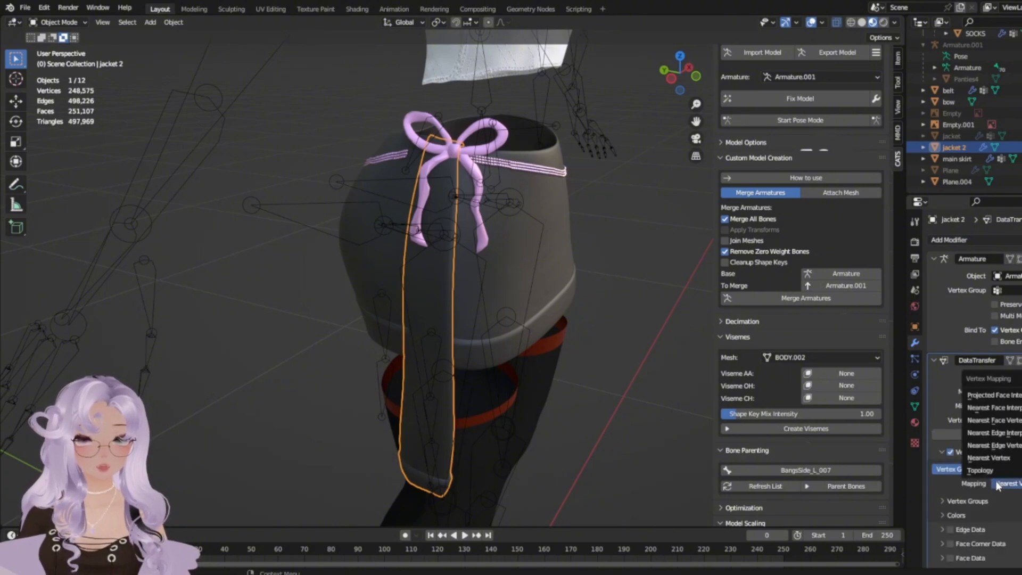
left_click(1015, 410)
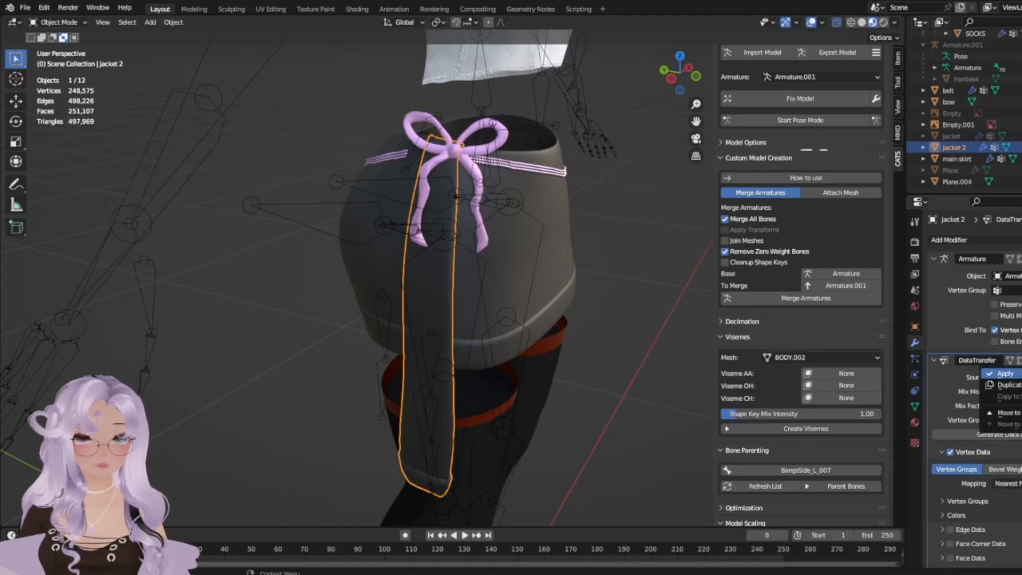
left_click(1004, 374)
Open jacket 2 in Weight Paint mode with the armature selected and make Right leg the active bone.
scroll(496, 257, "up", 2)
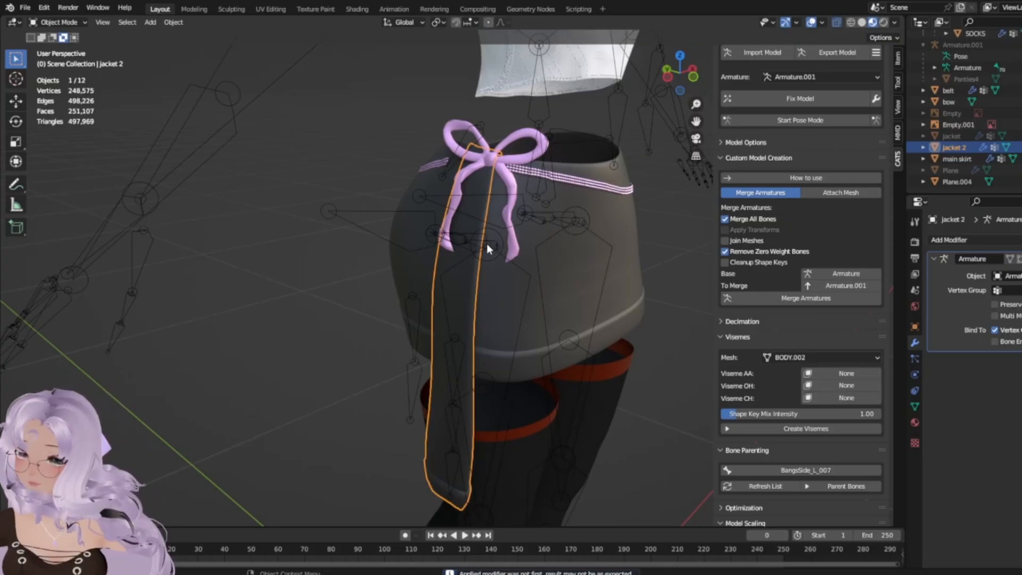
left_click(487, 243)
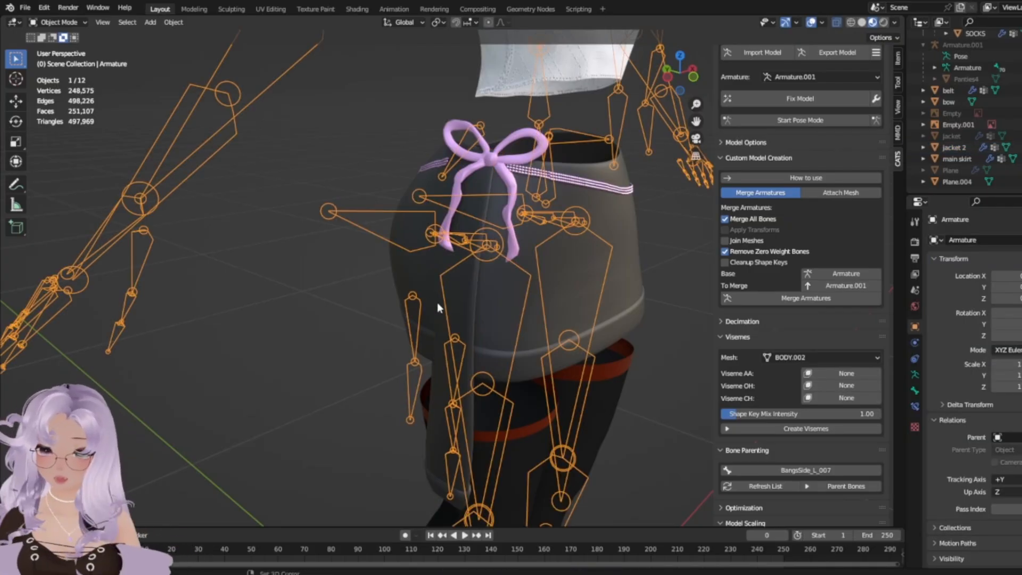
left_click(455, 312, "shift")
left_click(60, 23)
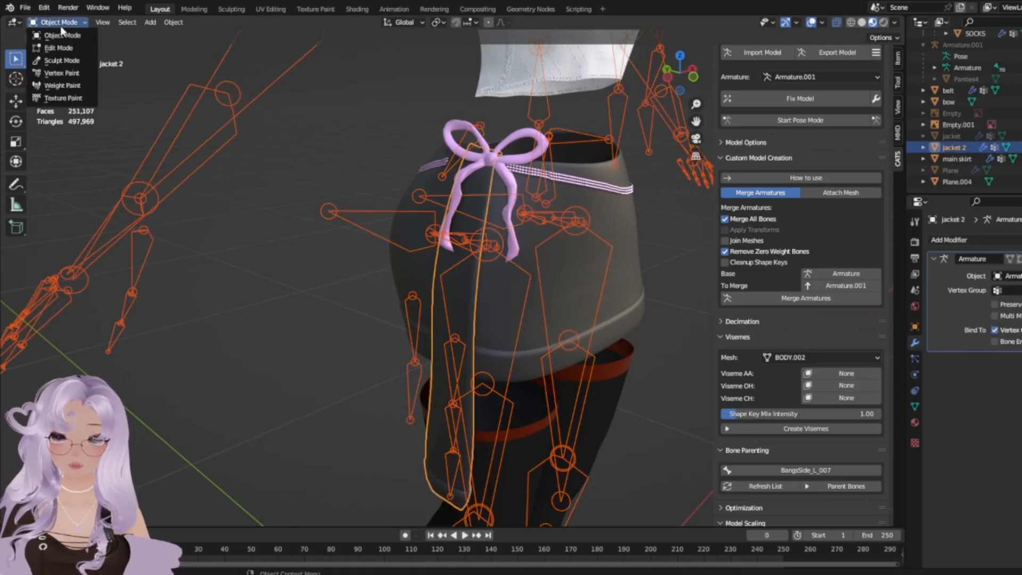
left_click(61, 87)
mouse_move(492, 319)
middle_mouse_down()
mouse_move(472, 330)
mouse_move(507, 337)
middle_mouse_up()
scroll(473, 331, "up", 2)
mouse_move(431, 393)
middle_mouse_down("shift")
mouse_move(477, 292)
mouse_move(483, 325)
middle_mouse_up("shift")
left_click(535, 364, "ctrl")
middle_click_drag(531, 387, 454, 218, "shift")
left_click(468, 156, "ctrl")
middle_click_drag(548, 240, 488, 195)
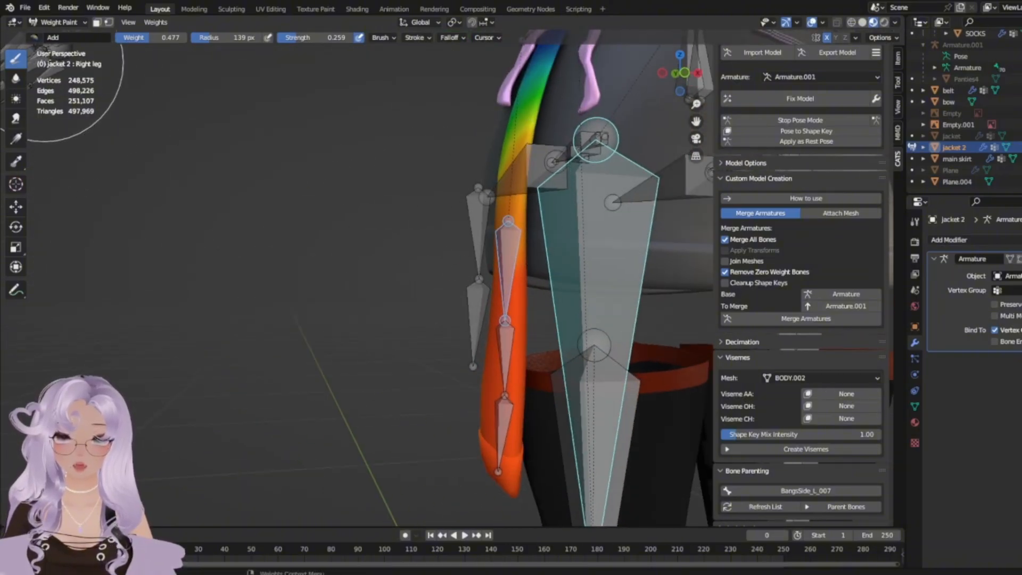
Remove Right leg weights from the lower part of the jacket 2 strip with the Subtract brush at strength 0.615.
left_click(40, 36)
left_click(233, 75)
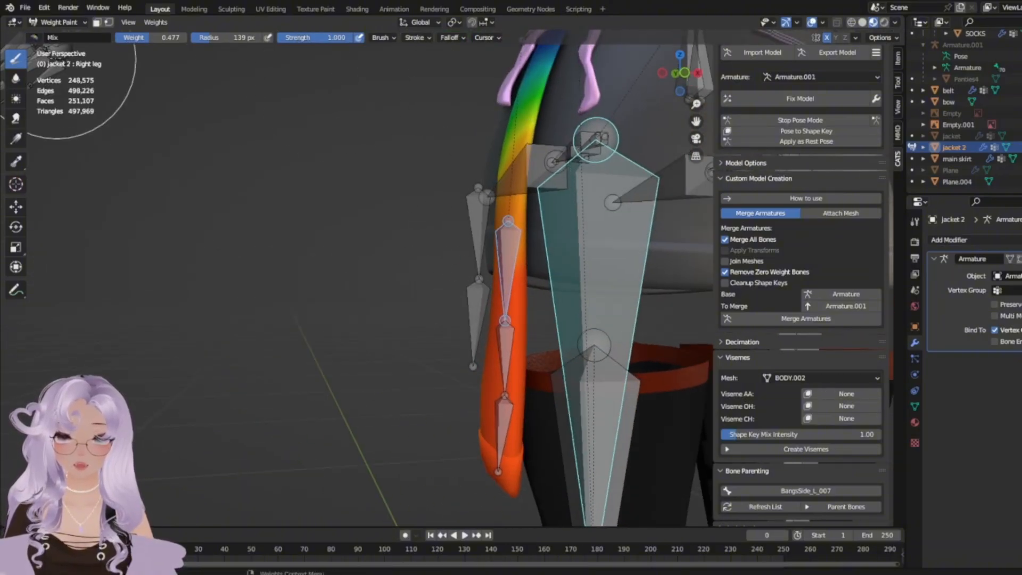
left_click(40, 36)
left_click(326, 80)
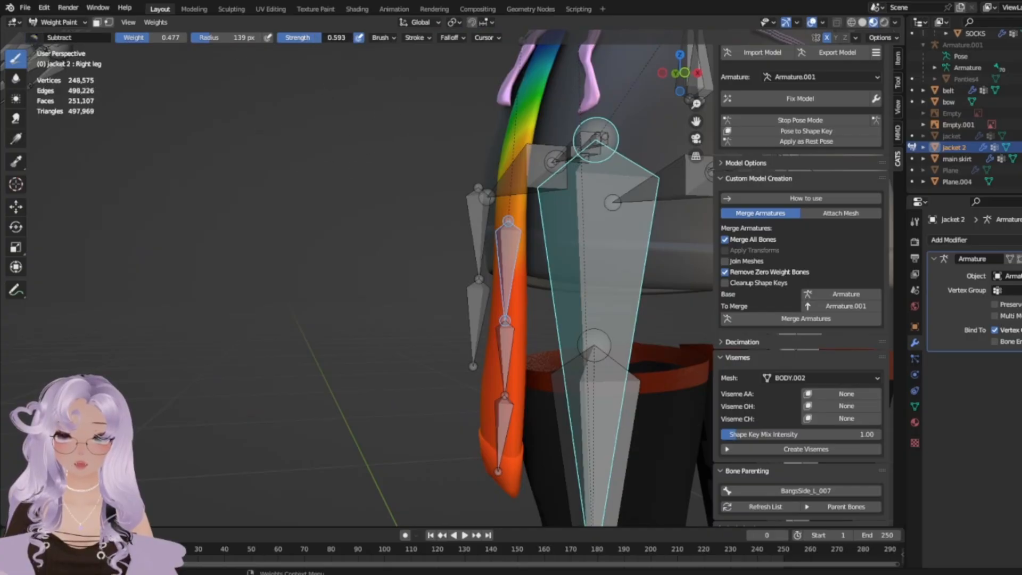
middle_click_drag(547, 434, 239, 399)
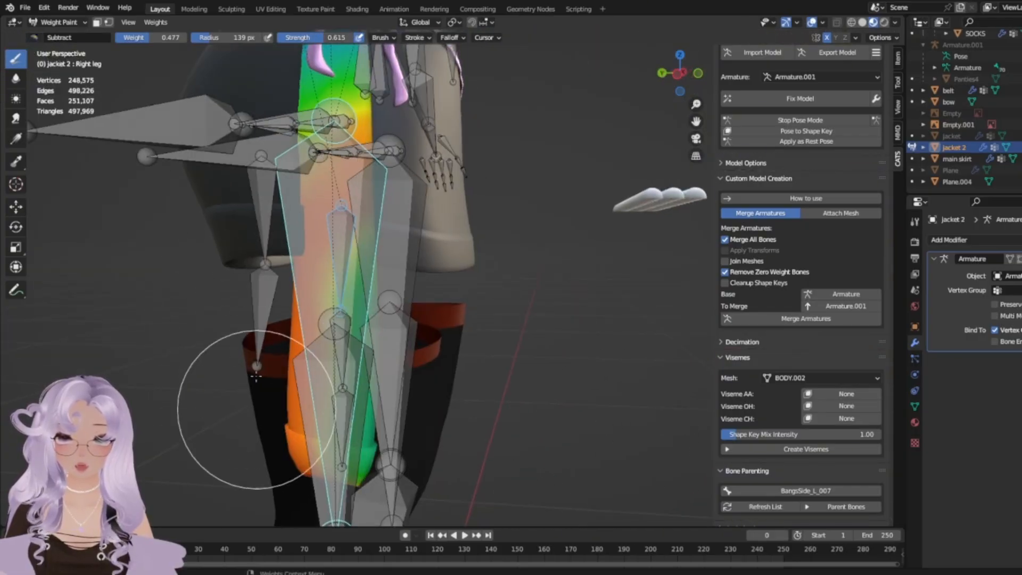
mouse_move(314, 474)
middle_mouse_down()
mouse_move(376, 438)
mouse_move(274, 285)
mouse_move(158, 341)
mouse_move(269, 210)
middle_mouse_up()
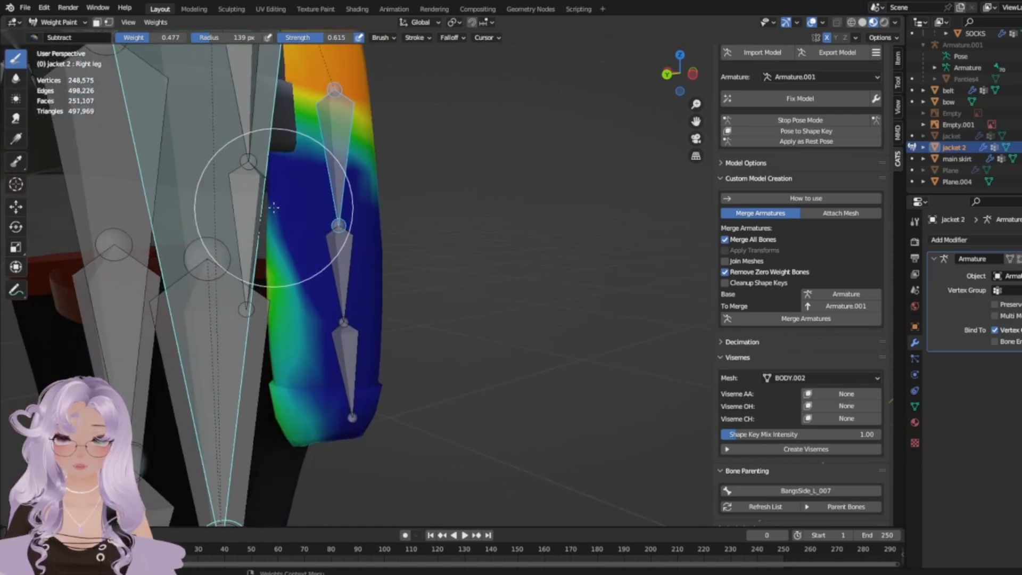
Fade the Right leg weights along the jacket 2 strip with the linear Gradient tool.
left_click(16, 147)
left_click_drag(410, 473, 256, 120)
scroll(389, 296, "down", 4)
middle_click_drag(389, 296, 290, 300)
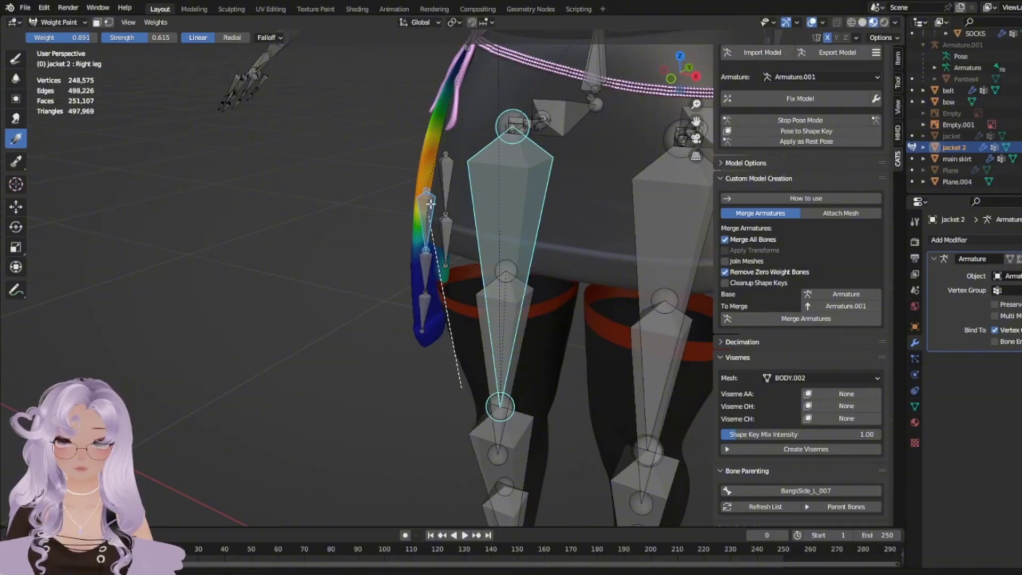
left_click_drag(399, 131, 299, 19)
middle_click_drag(282, 195, 358, 177)
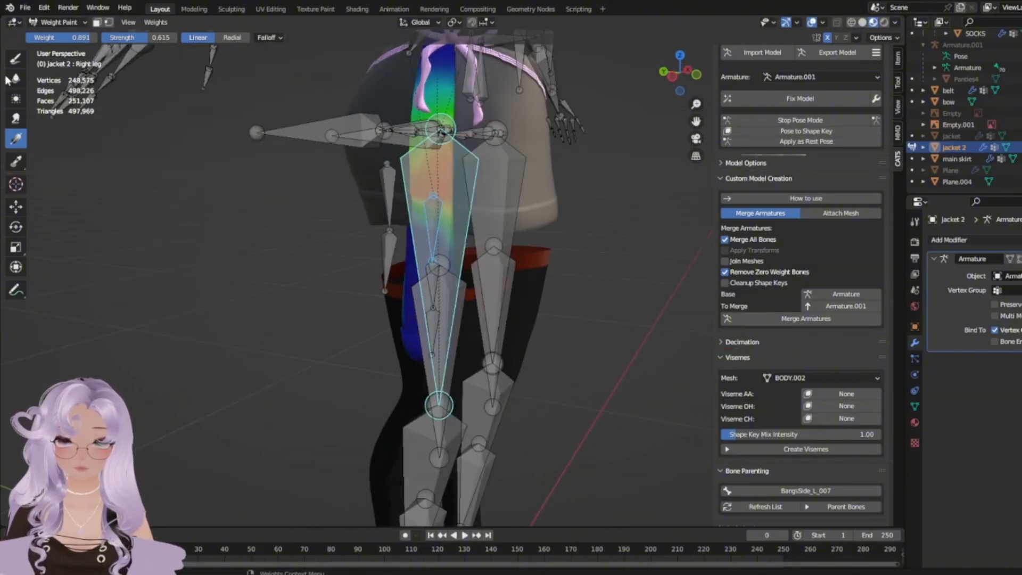
Return to the Subtract brush and reduce the remaining Right leg weights on the jacket 2 strip.
left_click(17, 60)
scroll(196, 140, "up", 1)
middle_click_drag(299, 256, 230, 246)
scroll(230, 246, "up", 2)
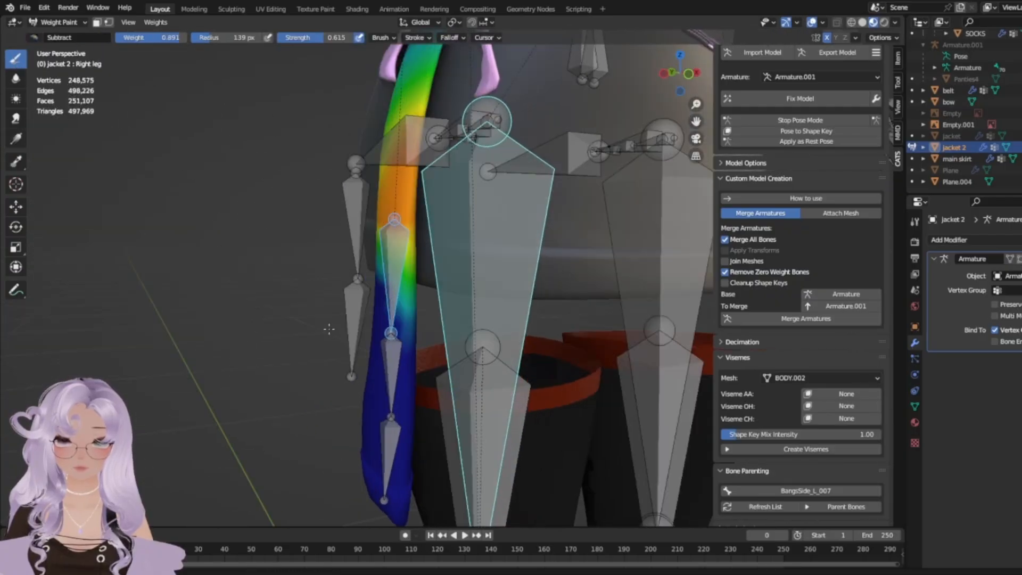
middle_click_drag(328, 328, 391, 346)
mouse_move(422, 285)
middle_mouse_down()
mouse_move(289, 292)
mouse_move(518, 311)
middle_mouse_up()
mouse_move(461, 299)
left_mouse_down()
mouse_move(452, 269)
mouse_move(450, 406)
left_mouse_up()
Make Twist_Leg_R the active bone and subtract its weights from the inner and outer sides of the strip.
mouse_move(430, 434)
middle_mouse_down()
mouse_move(454, 449)
mouse_move(547, 391)
middle_mouse_up()
left_click(450, 417, "ctrl+shift")
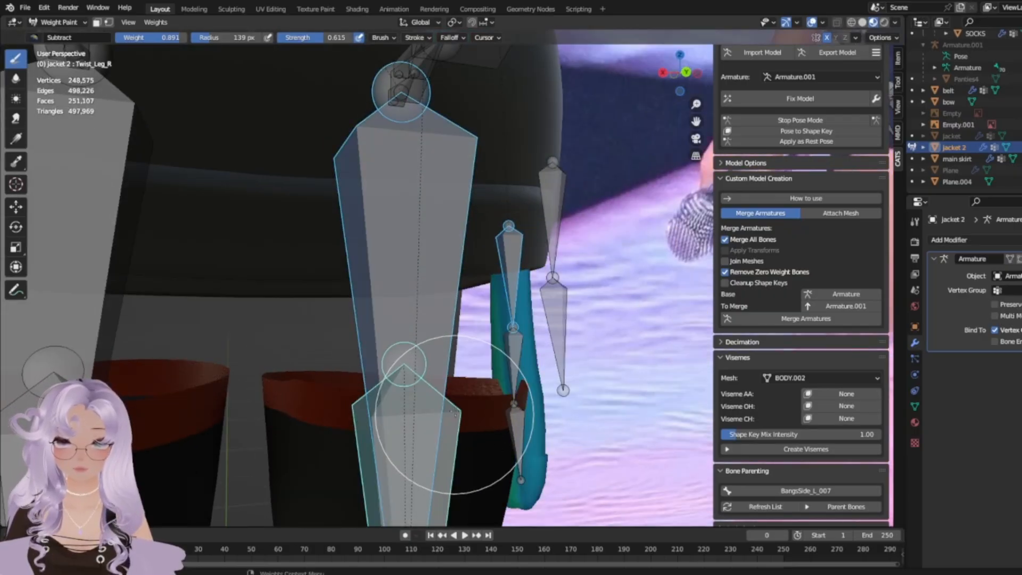
left_click_drag(463, 419, 508, 353)
scroll(451, 395, "up", 1)
mouse_move(449, 395)
middle_mouse_down()
mouse_move(249, 420)
mouse_move(160, 399)
middle_mouse_up()
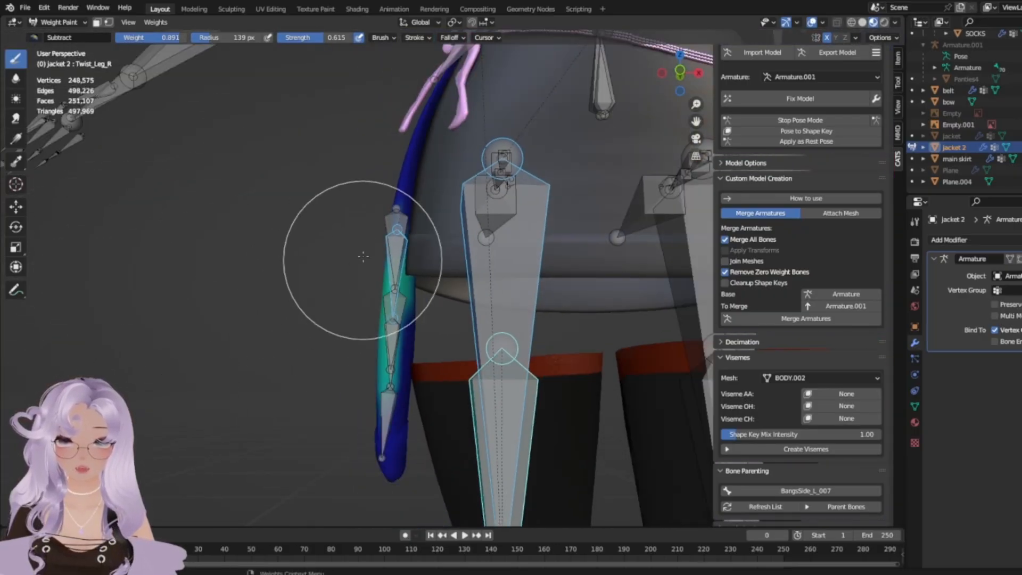
left_click_drag(363, 258, 421, 413)
middle_click_drag(332, 466, 440, 437)
Make jacket 1 .001 the active bone and paint its weights across the strip's middle with the Add brush at strength 0.259.
middle_click_drag(399, 514, 290, 298)
middle_click_drag(474, 273, 423, 281)
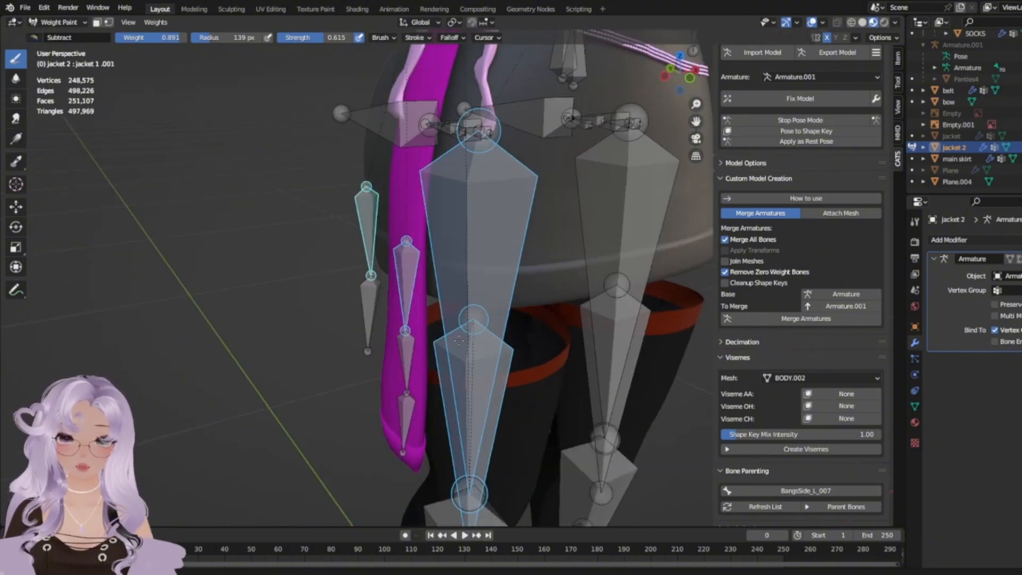
middle_click_drag(283, 205, 337, 222)
left_click(35, 38)
left_click(52, 74)
middle_click_drag(340, 282, 359, 285)
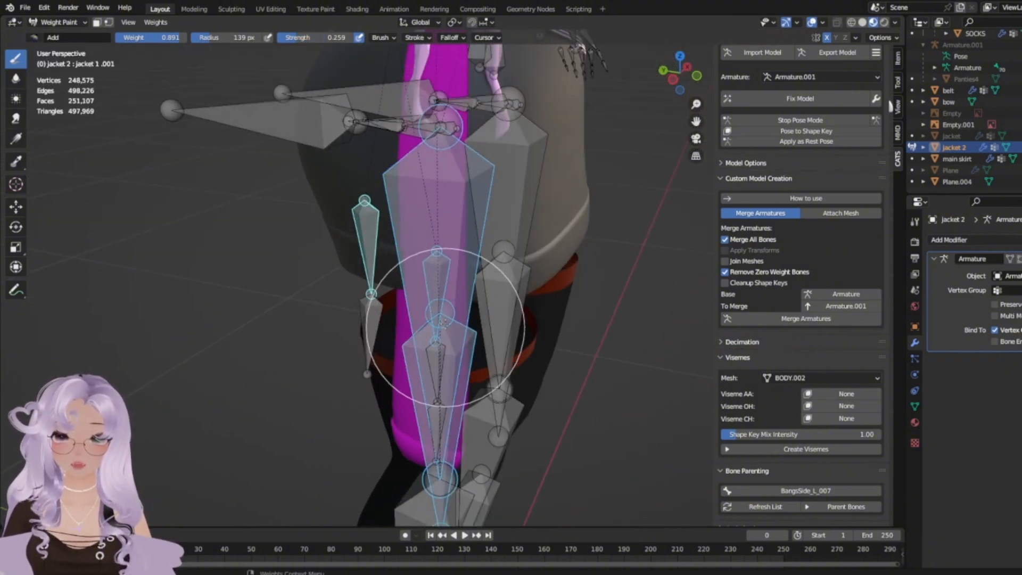
left_click_drag(443, 329, 443, 297)
middle_click_drag(358, 271, 458, 291)
scroll(538, 319, "up", 2)
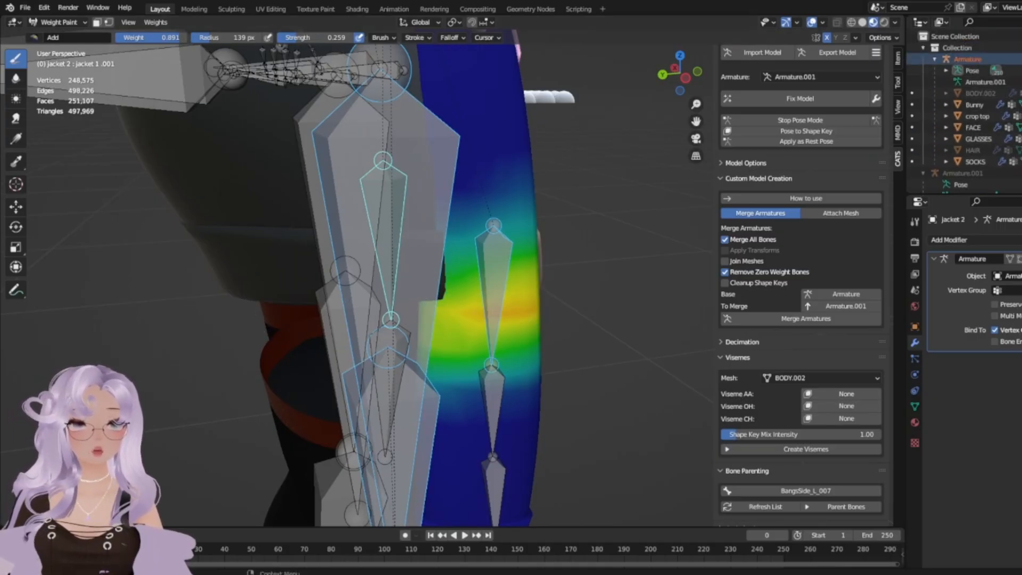
Hide the main skirt and the armature, and paint the jacket 1 .001 weights around both faces of the strip.
left_click(1021, 158)
scroll(1021, 159, "up", 6)
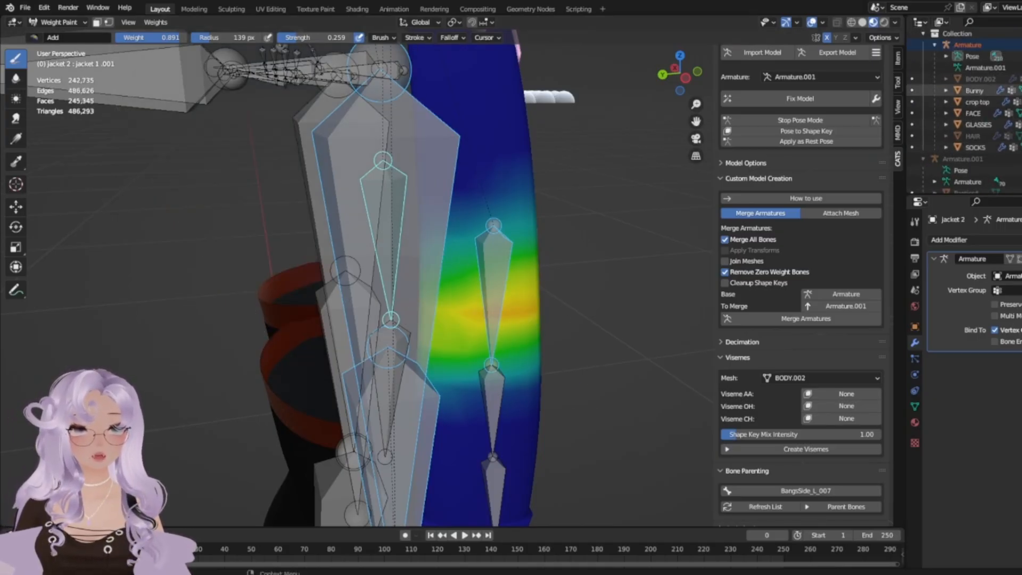
left_click(1021, 59)
middle_click_drag(462, 288, 431, 265)
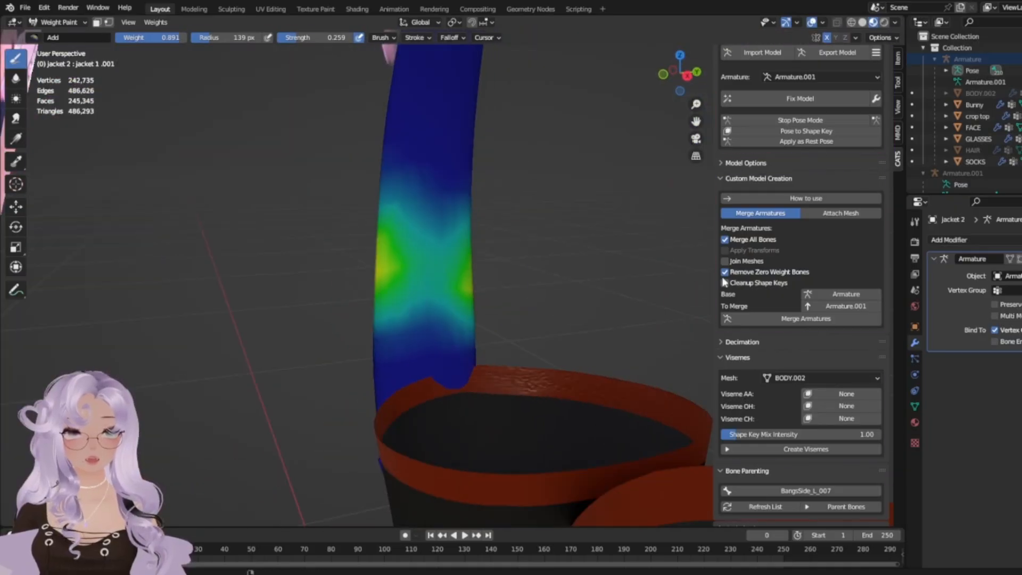
middle_click_drag(319, 296, 600, 280)
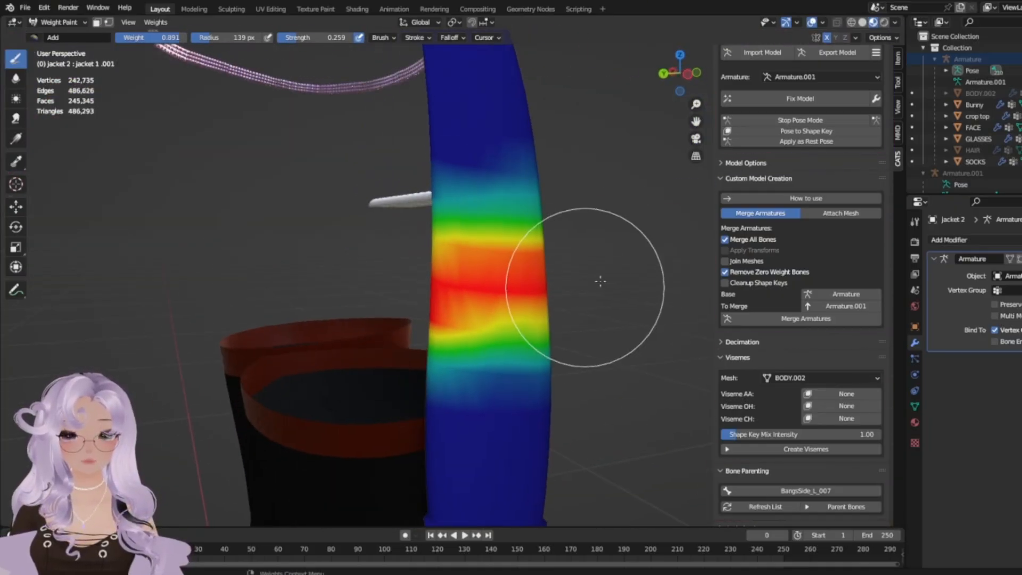
Show the armature again, make jacket 1 .004 active and add its weights around the strip's lower middle.
left_click(1021, 59)
middle_click_drag(489, 442, 461, 331, "shift")
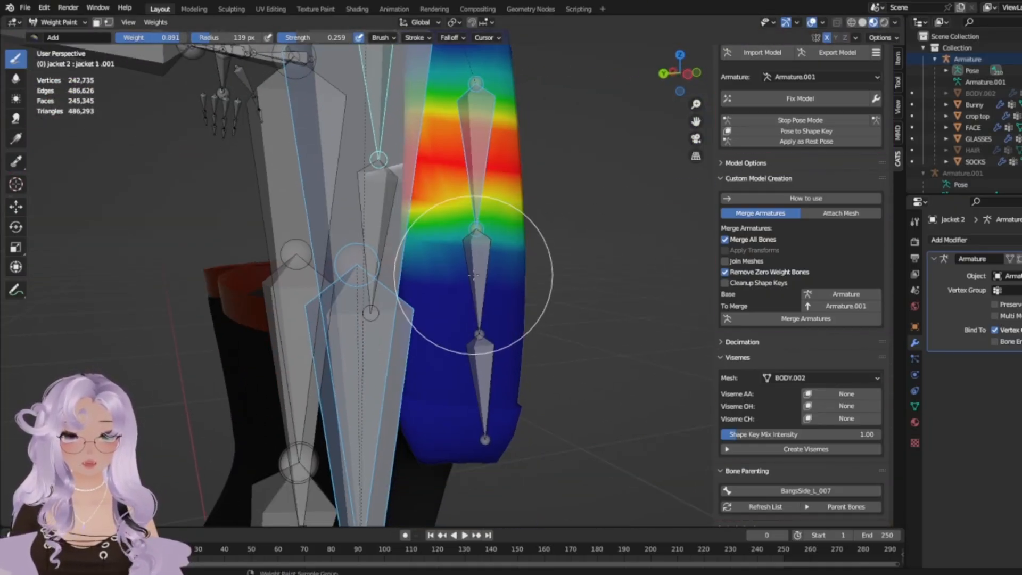
left_click(479, 274, "ctrl")
mouse_move(395, 248)
left_mouse_down()
mouse_move(490, 241)
mouse_move(507, 255)
mouse_move(363, 276)
left_mouse_up()
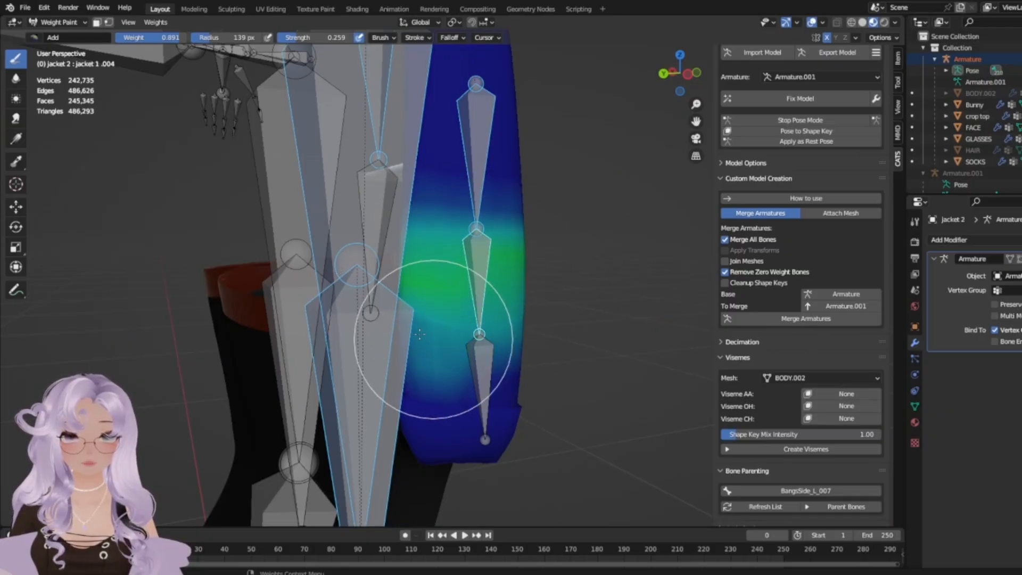
mouse_move(420, 334)
left_mouse_down()
mouse_move(346, 246)
mouse_move(427, 244)
left_mouse_up()
mouse_move(282, 280)
middle_mouse_down()
mouse_move(404, 298)
mouse_move(421, 283)
middle_mouse_up()
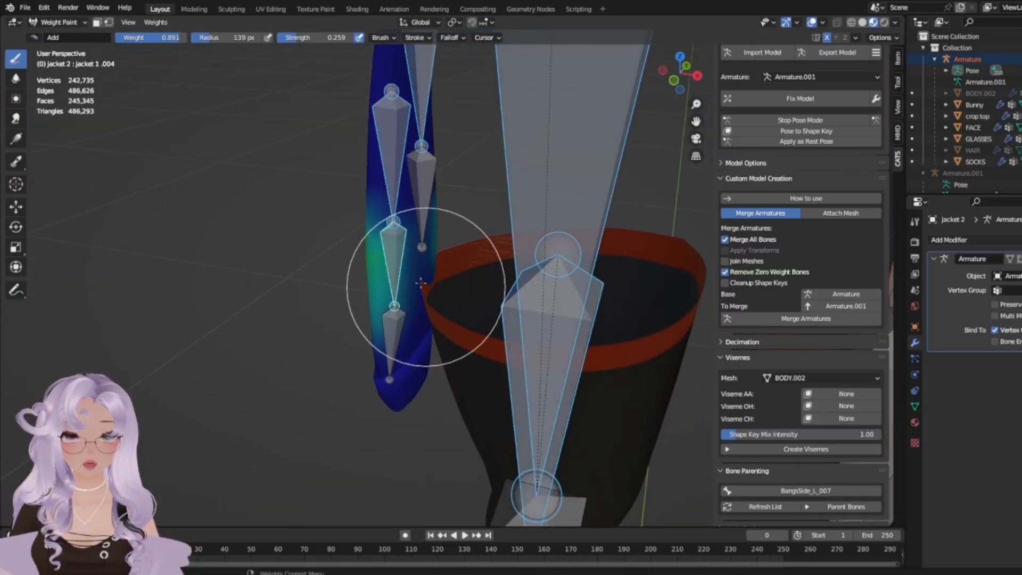
mouse_move(420, 283)
left_mouse_down()
mouse_move(452, 220)
mouse_move(410, 232)
mouse_move(426, 227)
mouse_move(240, 377)
left_mouse_up()
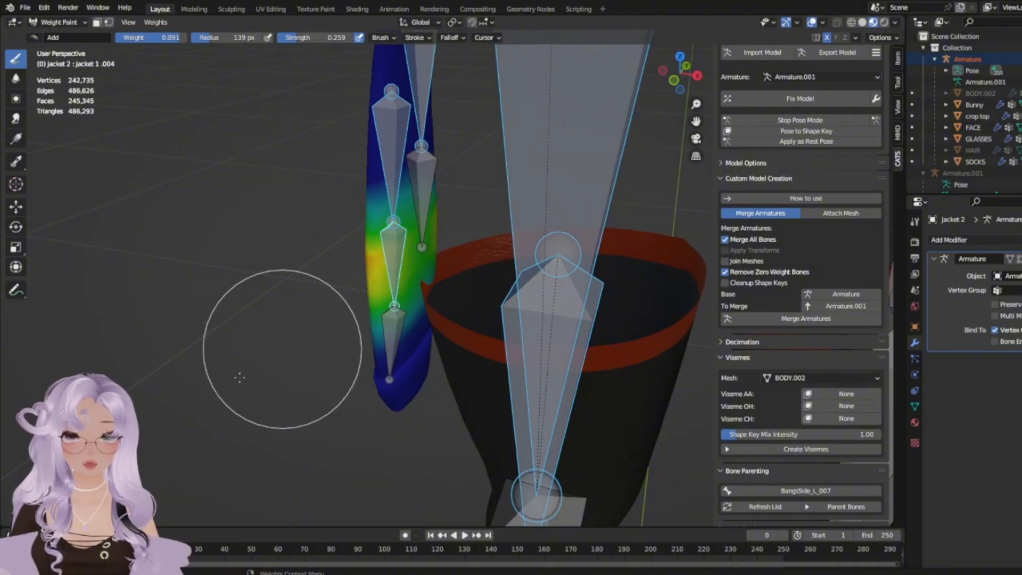
Make jacket 1 .005 the active bone and add its weights around the strip's lower end.
middle_click_drag(239, 382, 461, 372)
left_click(502, 379, "ctrl")
mouse_move(503, 379)
left_mouse_down()
mouse_move(343, 390)
mouse_move(575, 366)
left_mouse_up()
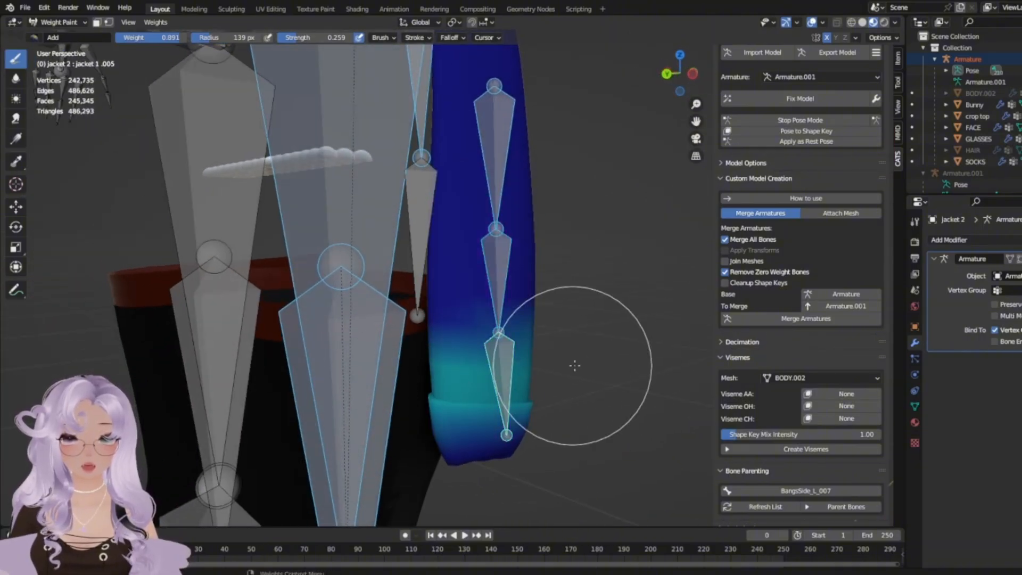
mouse_move(479, 458)
left_mouse_down()
mouse_move(495, 471)
mouse_move(479, 465)
mouse_move(507, 443)
left_mouse_up()
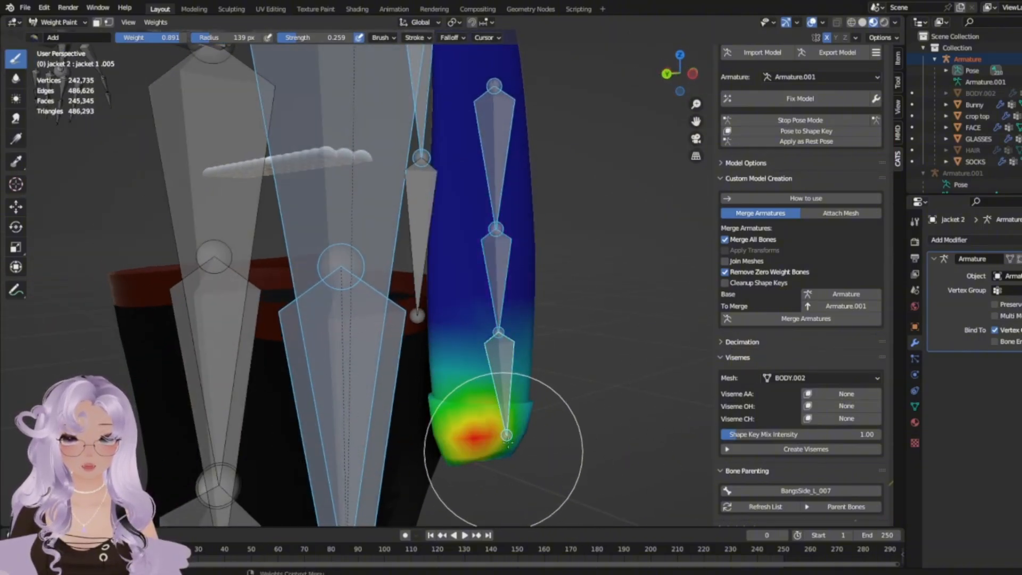
middle_click_drag(366, 342, 409, 383)
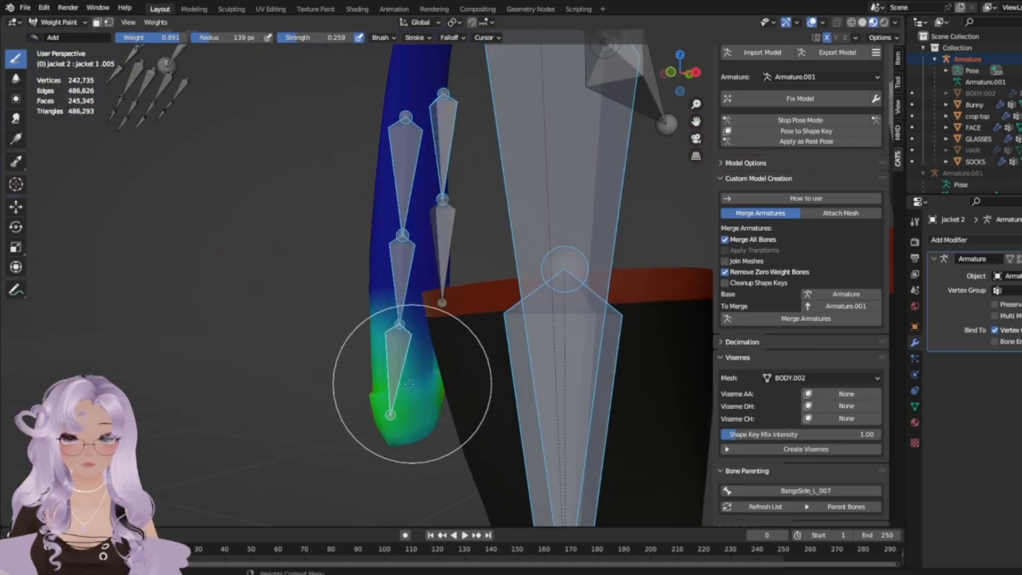
mouse_move(376, 423)
middle_mouse_down()
mouse_move(109, 339)
mouse_move(388, 366)
mouse_move(386, 445)
middle_mouse_up()
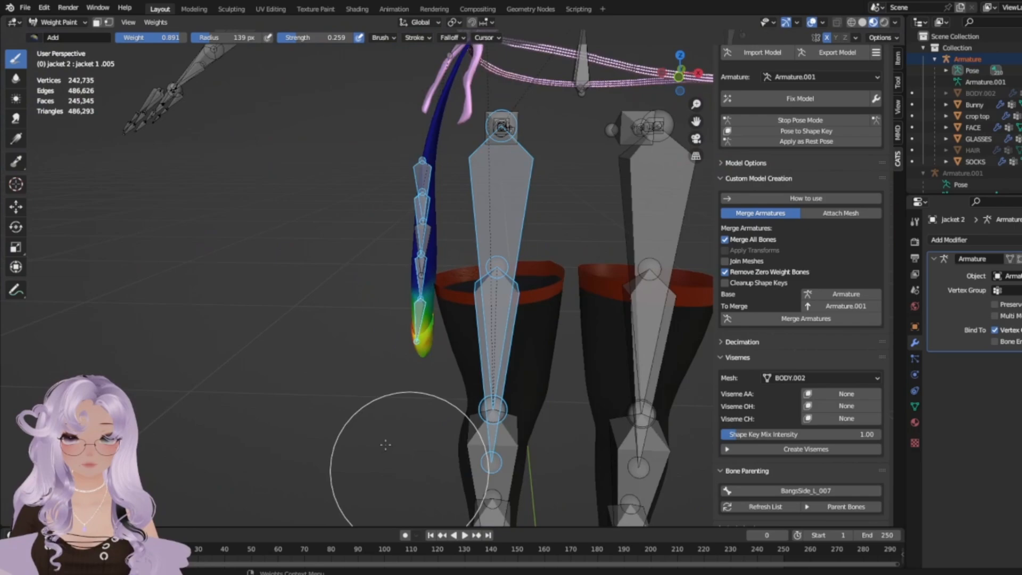
Switch the armature to Pose Mode and raise the right leg bone to test how the strip follows.
left_click(58, 22)
left_click(56, 33)
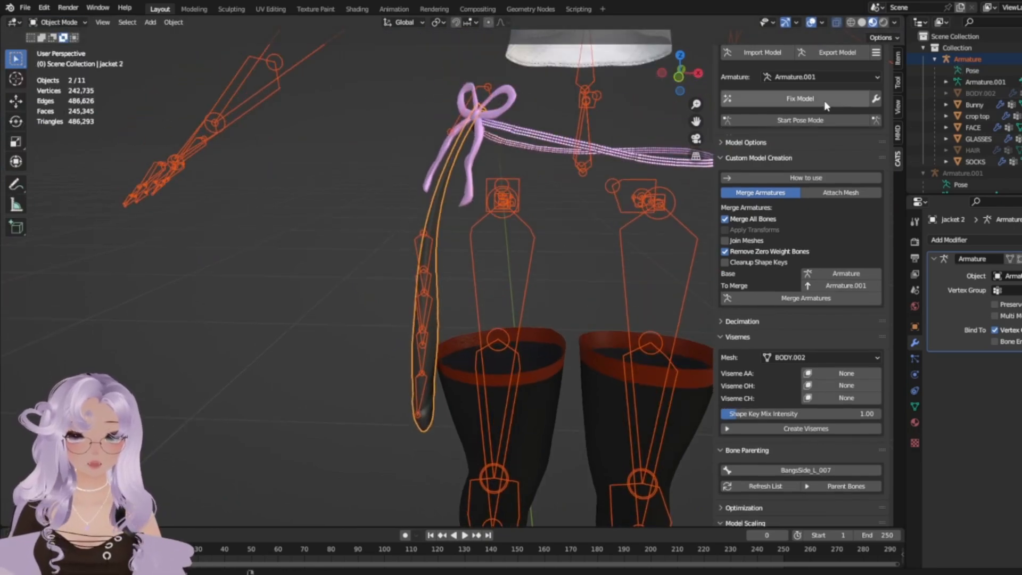
left_click(519, 274)
left_click_drag(501, 234, 469, 218)
middle_click_drag(472, 229, 560, 259)
middle_click_drag(539, 198, 495, 293, "shift")
middle_click_drag(495, 293, 524, 280)
Rotate the jacket bones down the strip, ending with jacket 1 .005, to test how the strip bends.
left_click(486, 257)
left_click_drag(499, 259, 556, 333)
left_click(538, 307)
scroll(508, 342, "up", 2)
middle_click_drag(508, 342, 535, 321)
left_click_drag(535, 321, 606, 336)
left_click(658, 359)
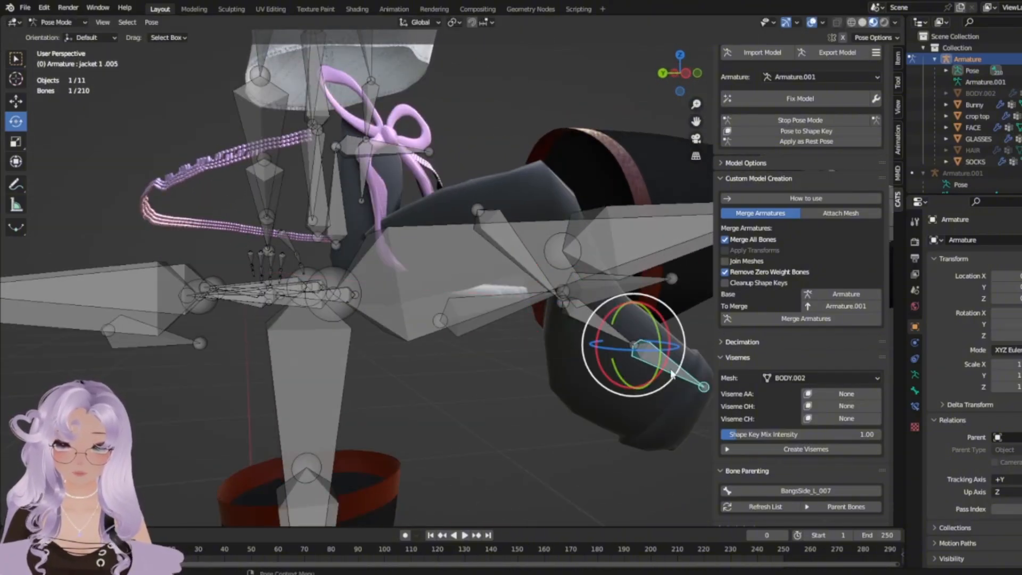
left_click_drag(654, 379, 670, 339)
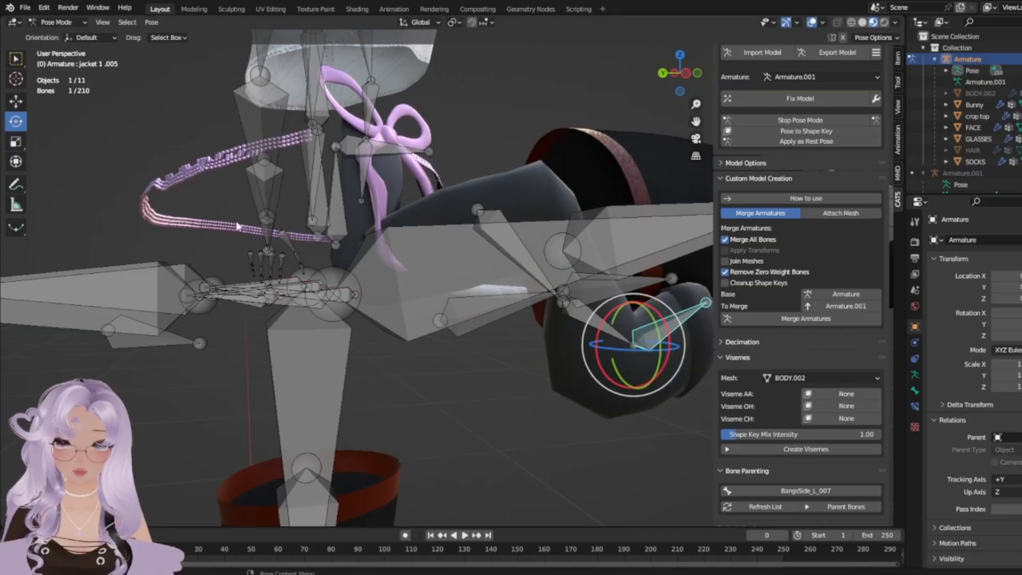
Hide the armature to examine the bent strip, then return to Object Mode and show the armature again.
middle_click_drag(479, 340, 365, 282)
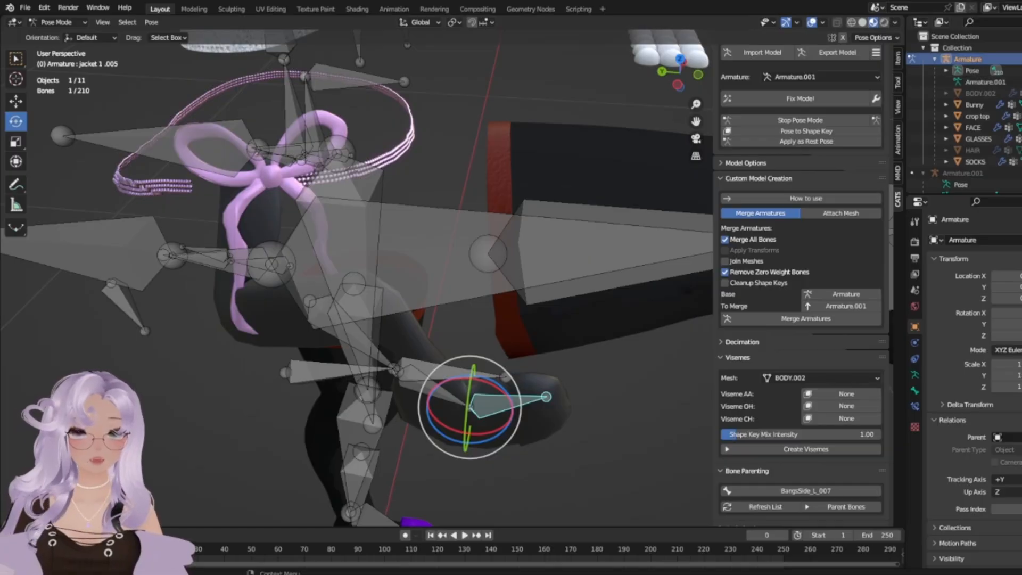
left_click(1021, 59)
middle_click_drag(529, 274, 419, 221)
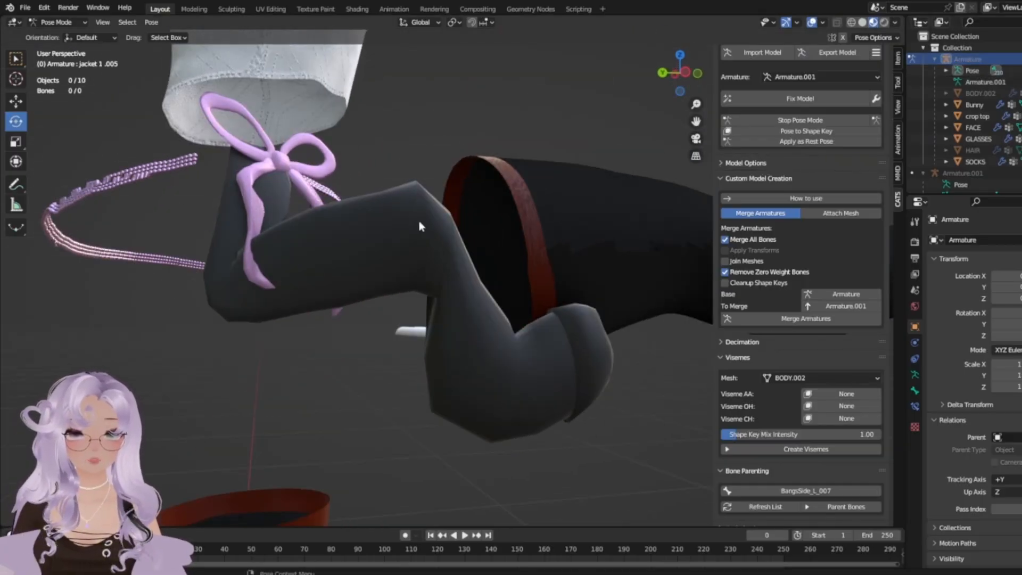
left_click(56, 22)
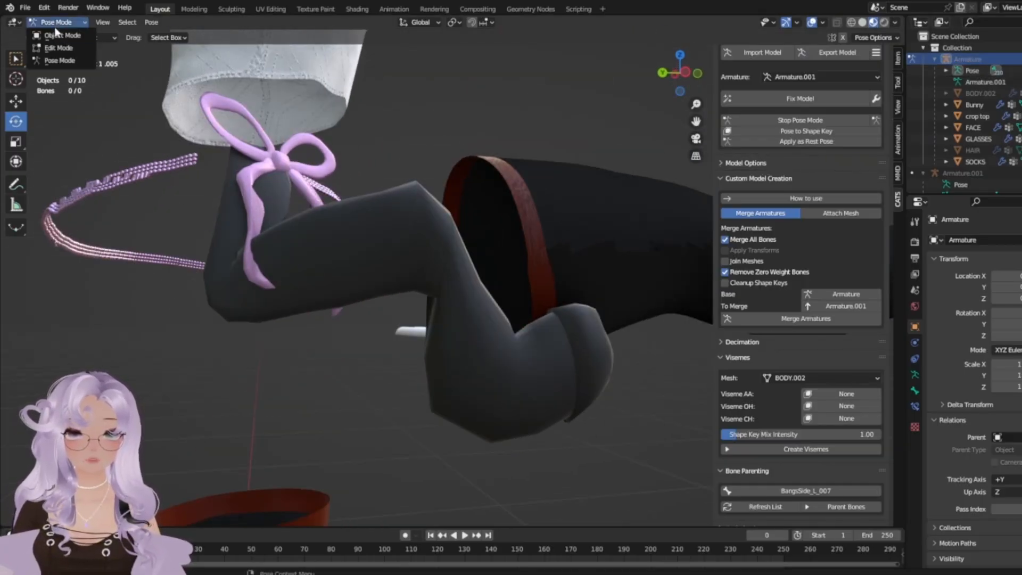
left_click(59, 35)
left_click(1021, 59)
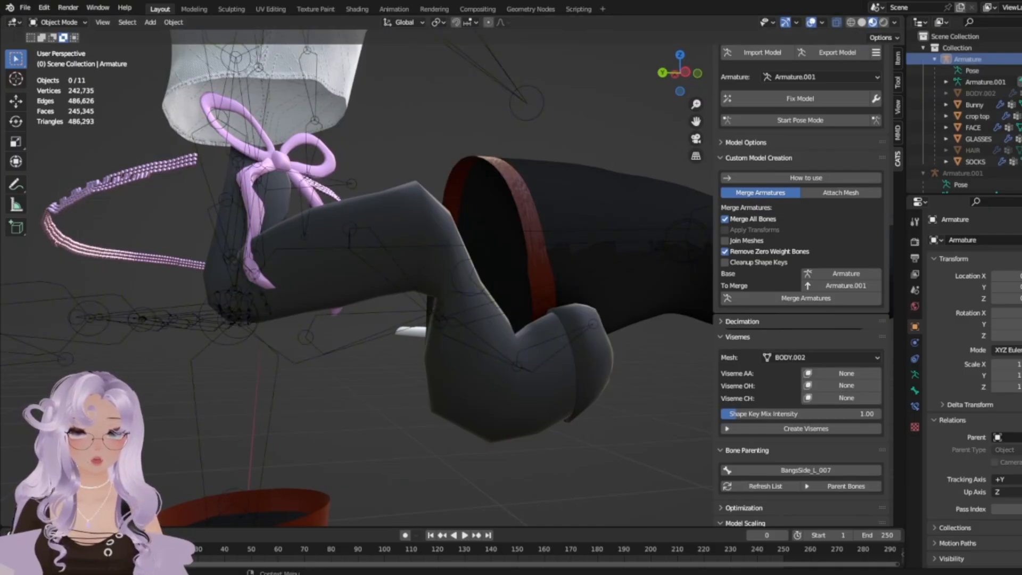
Enter Weight Paint on jacket 2, make jacket 1 .004 active and add weights around the strip's bend.
left_click(455, 247)
left_click(53, 24)
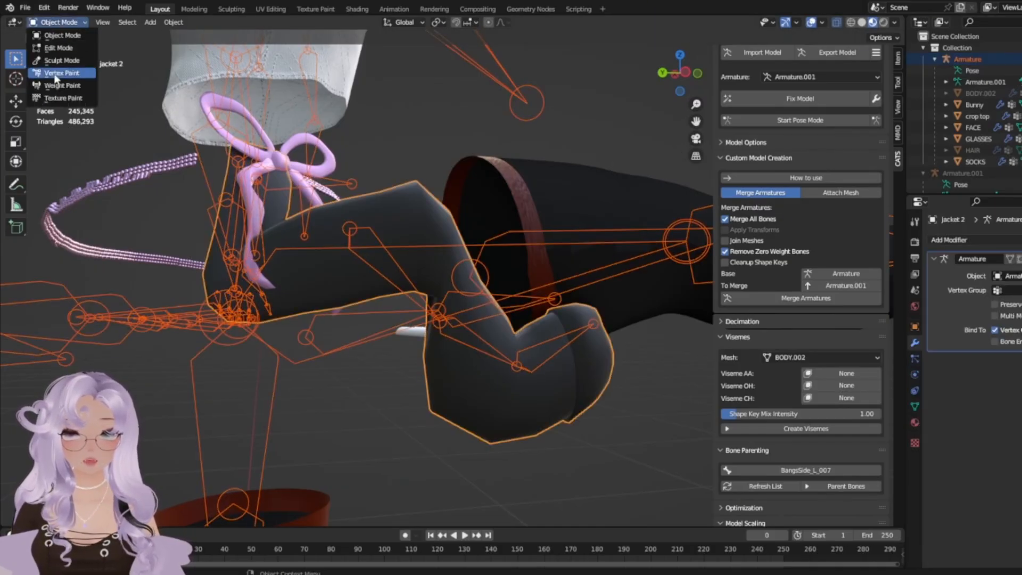
left_click(59, 79)
left_click(364, 258, "ctrl")
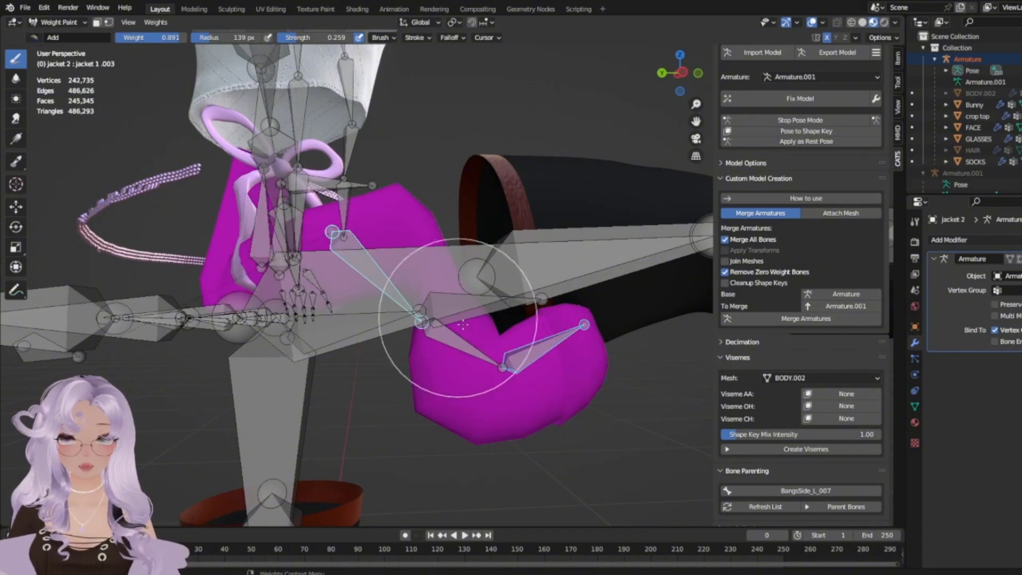
left_click(463, 340, "ctrl")
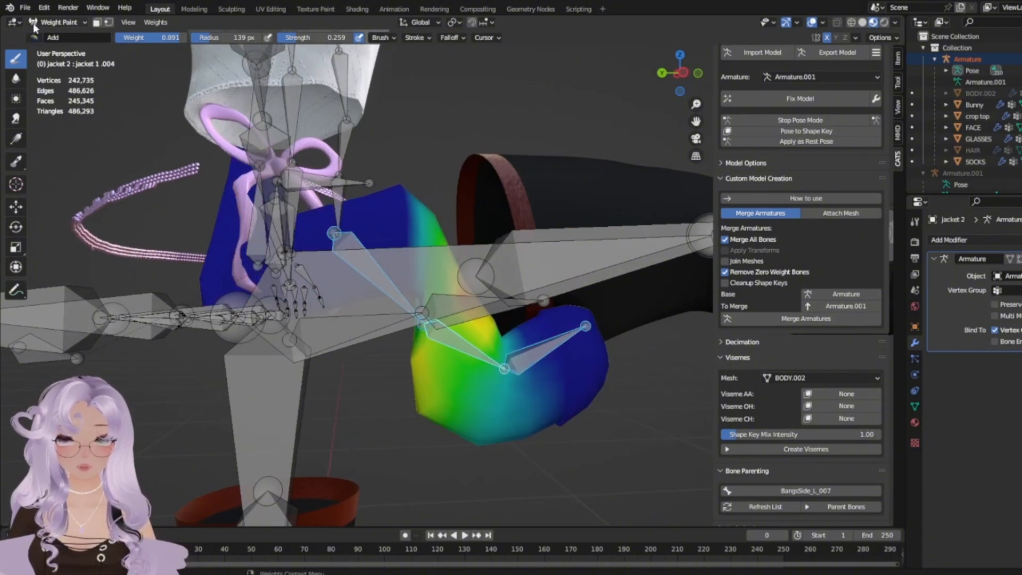
left_click(33, 37)
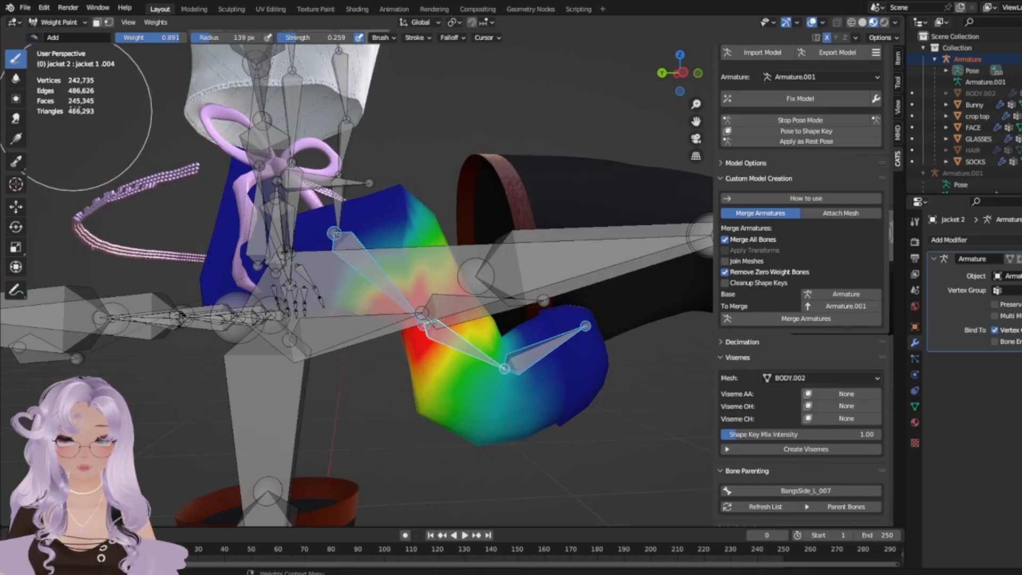
Examine the strip's weights for the Right leg, jacket 1 .003, jacket 1 .004 and jacket 1 .005 bones.
left_click(401, 254, "ctrl")
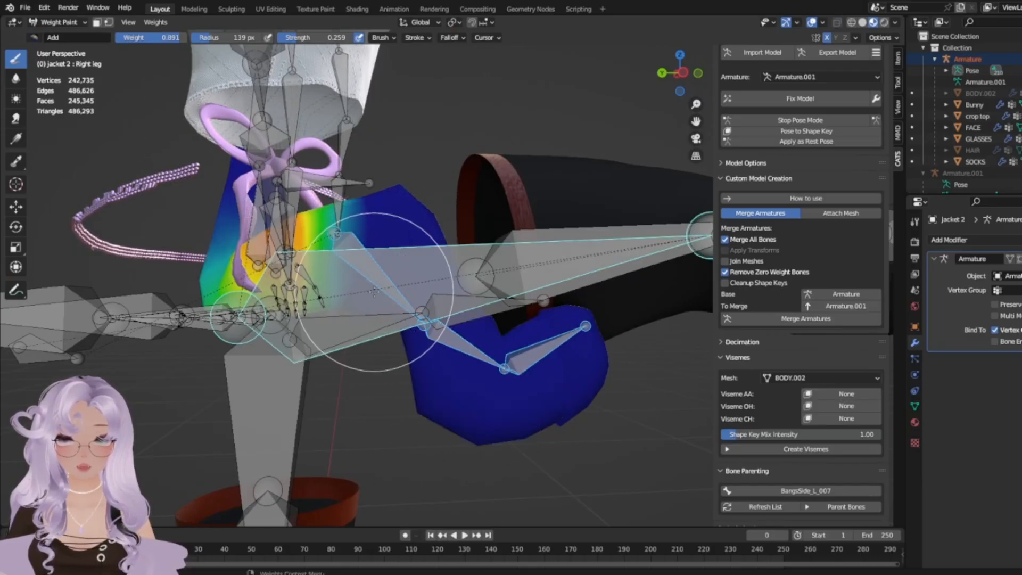
middle_click_drag(361, 311, 389, 286)
left_click(347, 263, "ctrl")
left_click(359, 286, "ctrl")
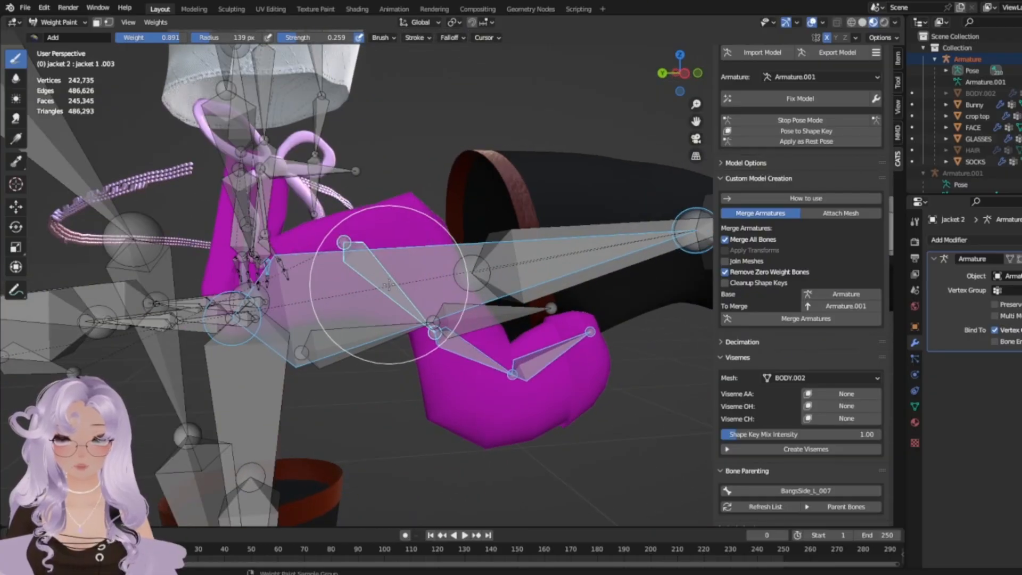
left_click(474, 358, "ctrl")
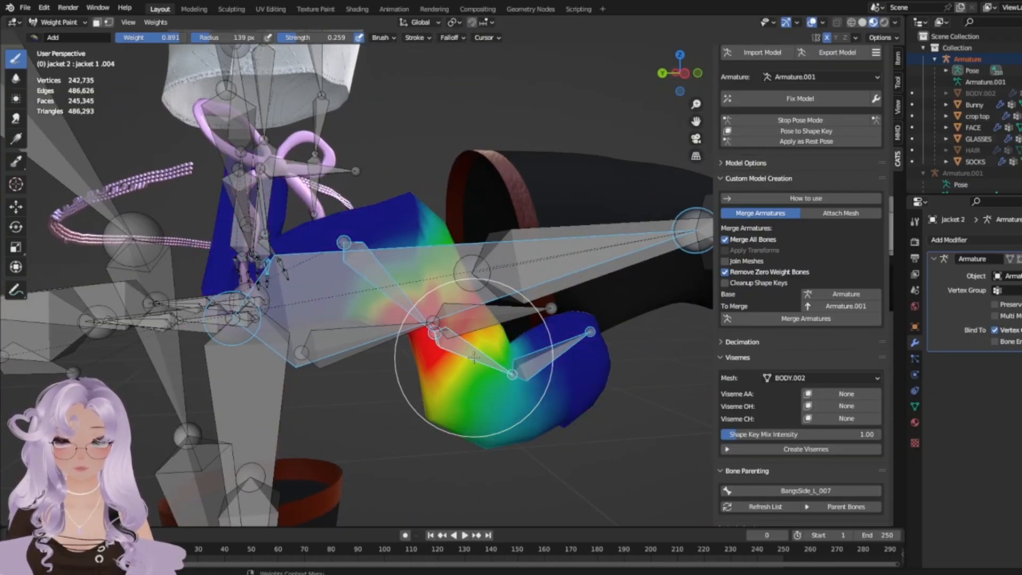
middle_click_drag(474, 358, 543, 394)
left_click(513, 411, "ctrl")
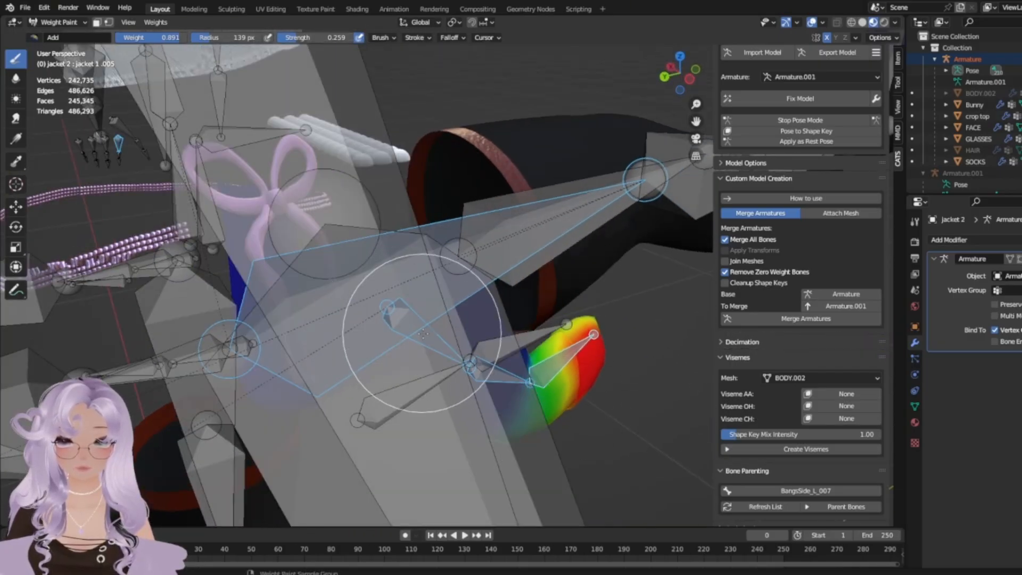
Make jacket 1 .003 the active bone and add its weights across the strip's section above the bend.
middle_click_drag(422, 372, 406, 368)
left_click(406, 352, "ctrl")
mouse_move(419, 340)
left_mouse_down()
mouse_move(421, 333)
mouse_move(352, 373)
left_mouse_up()
middle_click_drag(352, 373, 513, 193)
middle_click_drag(479, 282, 534, 261)
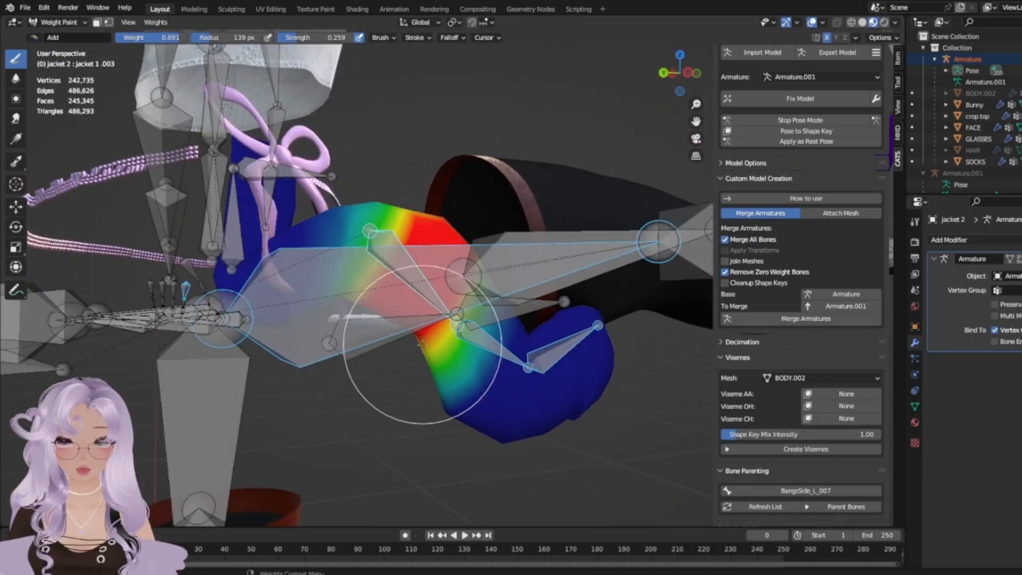
middle_click_drag(241, 215, 210, 222)
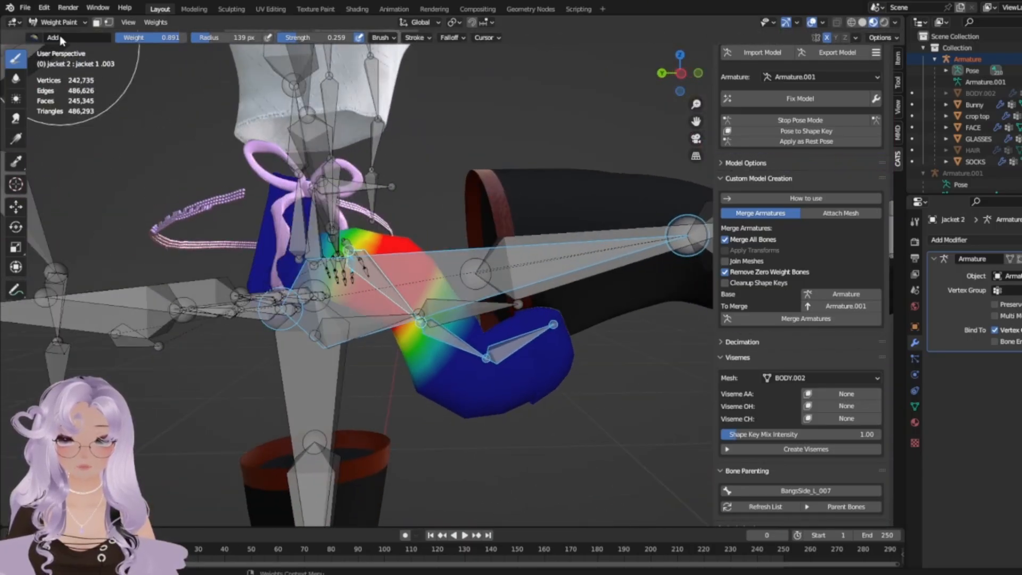
Return to Object Mode and reset the armature's test pose by starting and stopping pose mode.
left_click(59, 23)
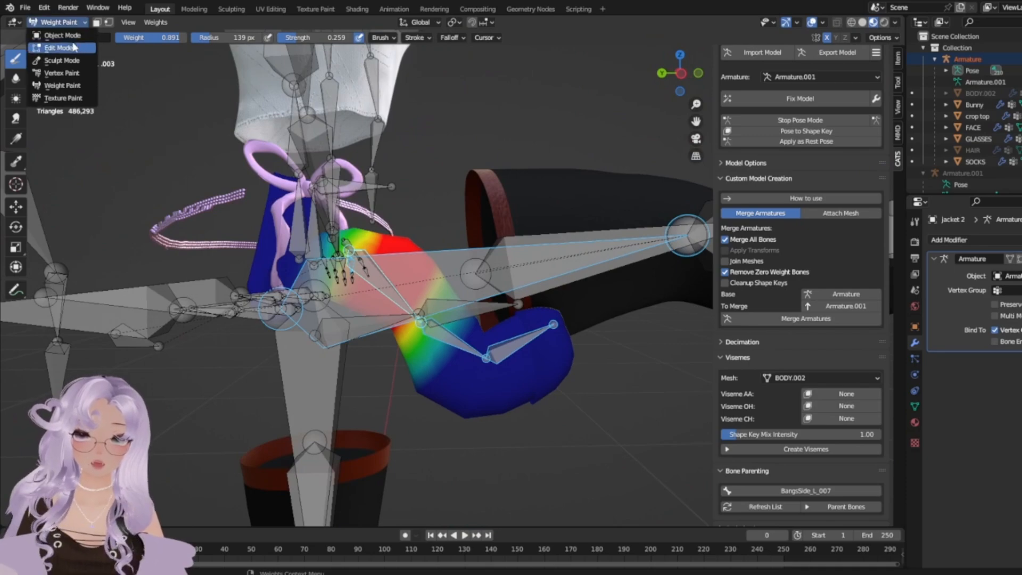
left_click(66, 35)
left_click(808, 118)
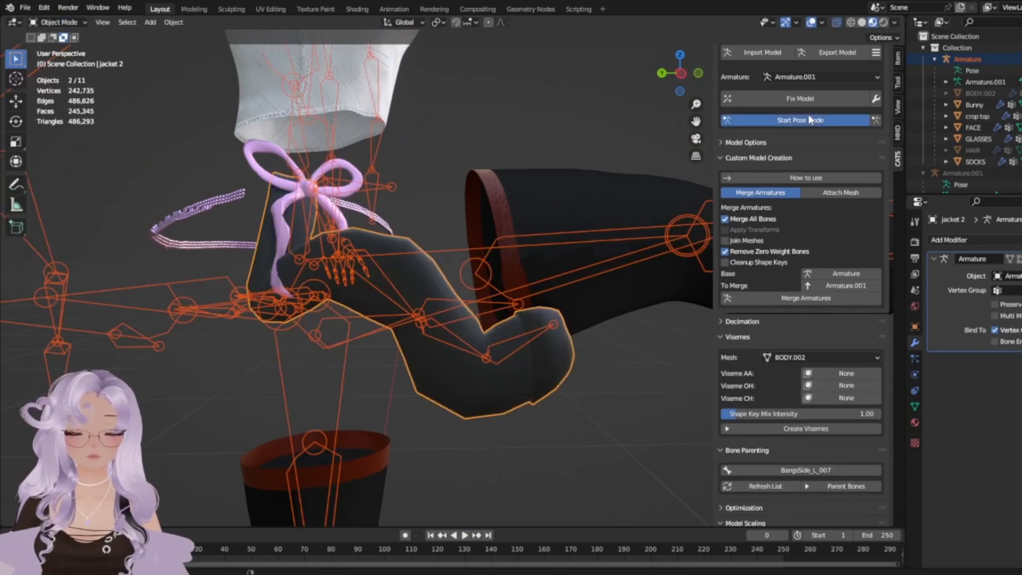
left_click(808, 120)
middle_click_drag(571, 339, 469, 341)
scroll(964, 106, "down", 6)
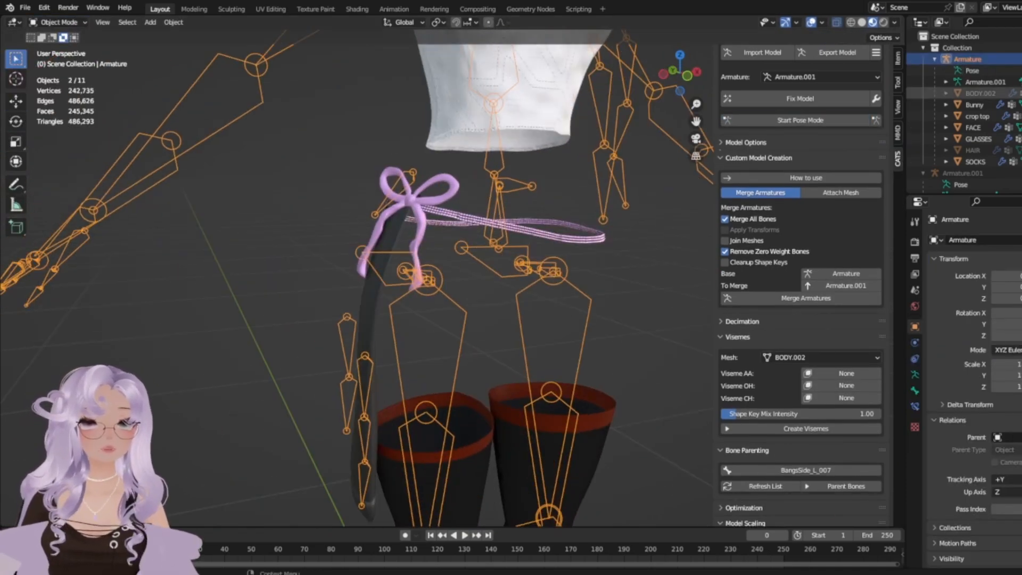
Show the main skirt and the jacket strip again, and deselect everything to view the full outfit.
left_click(1021, 158)
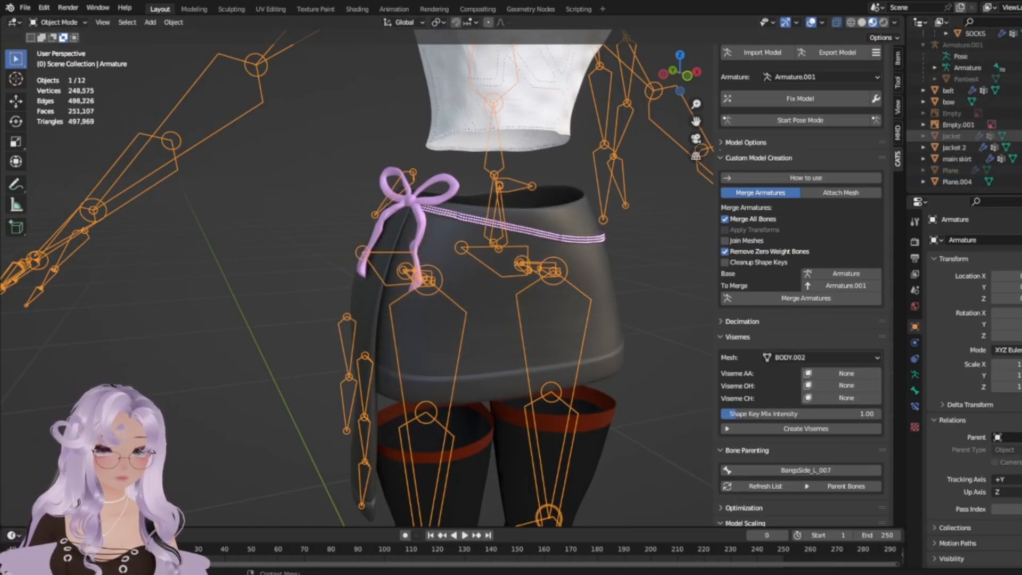
left_click(1020, 136)
left_click(320, 282)
middle_click_drag(474, 278, 426, 388)
scroll(426, 389, "down", 4)
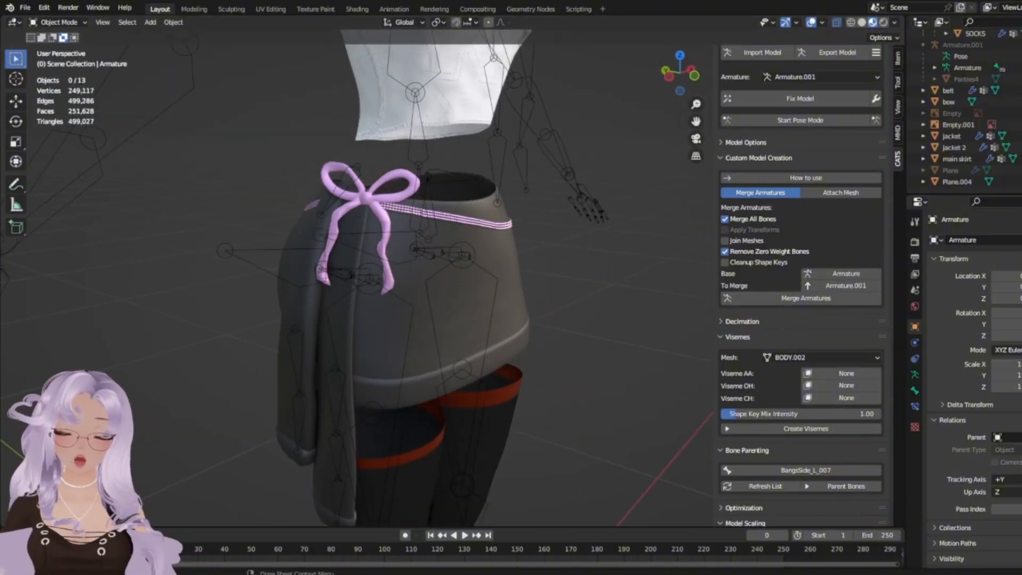